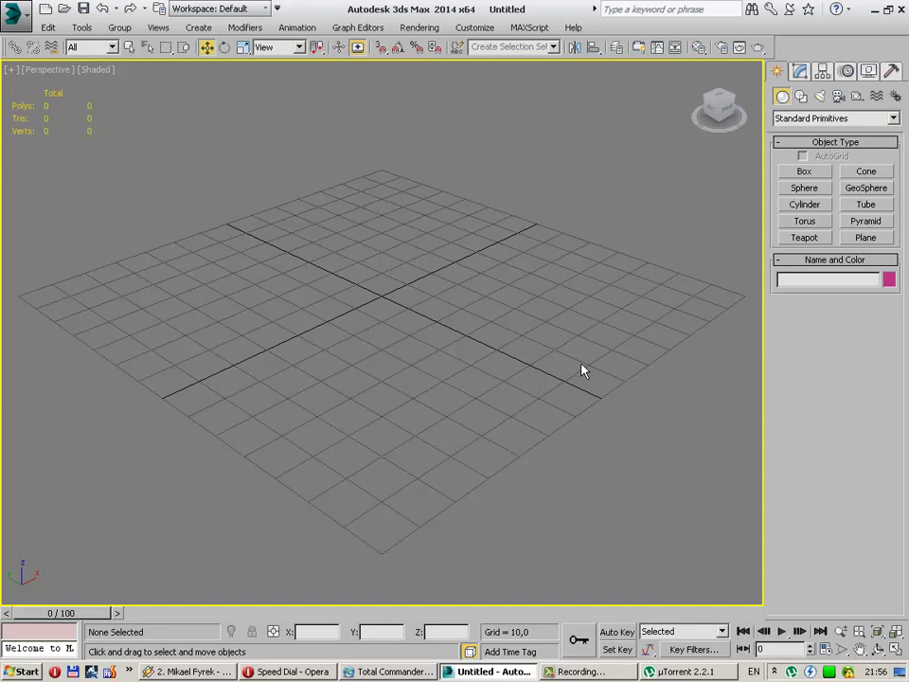
Step: Draw a long, tall flat box standing on the grid
middle_click_drag(552, 375, 555, 371)
left_click(804, 171)
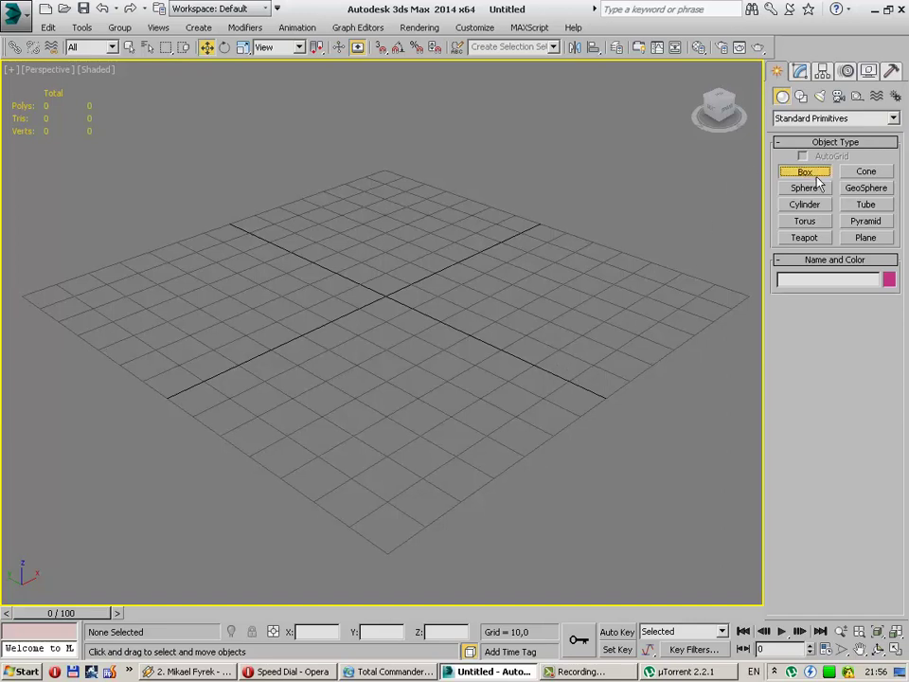
mouse_move(148, 385)
left_mouse_down()
mouse_move(201, 393)
mouse_move(557, 236)
left_mouse_up()
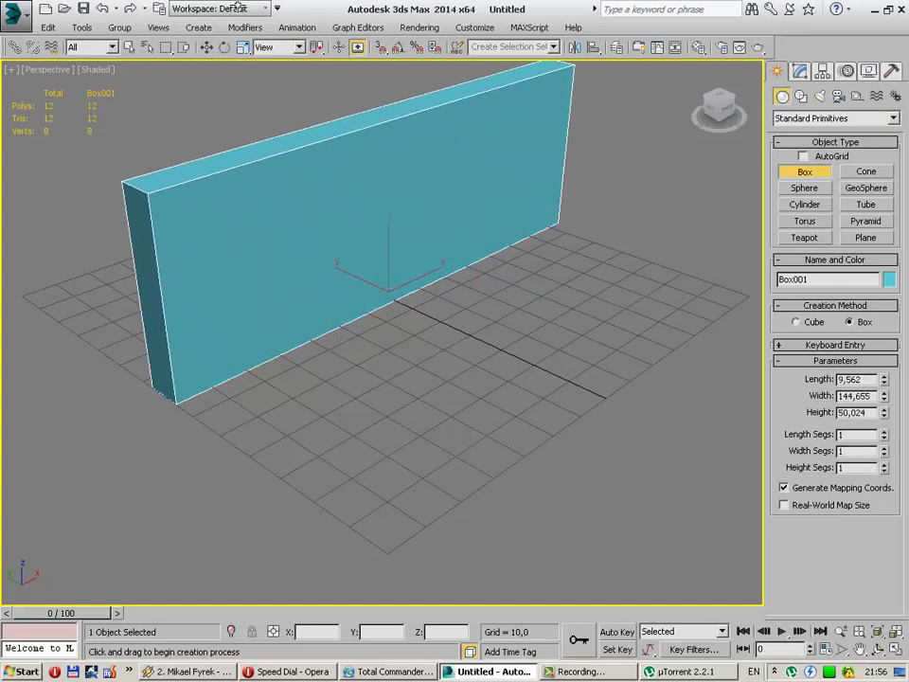
left_click(189, 109)
Step: Zero the box's X and Y position so it sits at the world origin, showing its parameters
left_click(207, 47)
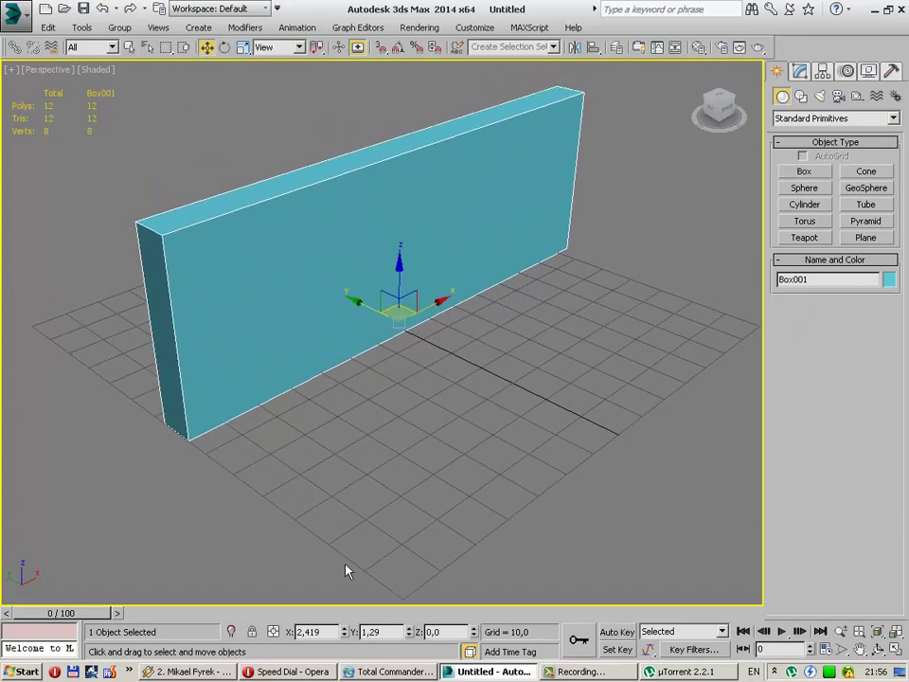
right_click(345, 632)
right_click(409, 632)
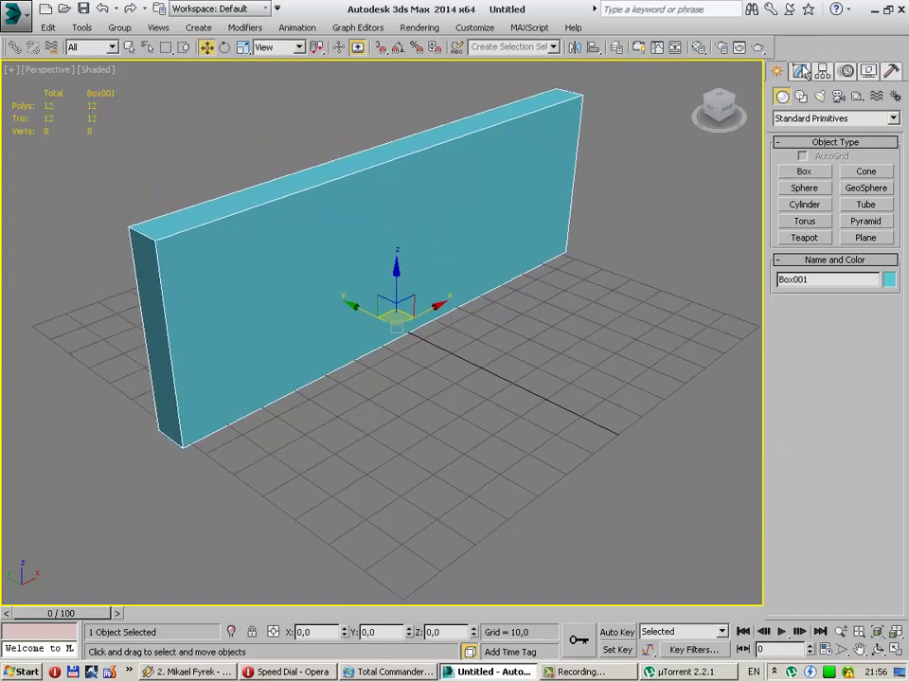
left_click(801, 72)
Step: Set the box to length 10, width 140 and height 150
double_click(869, 387)
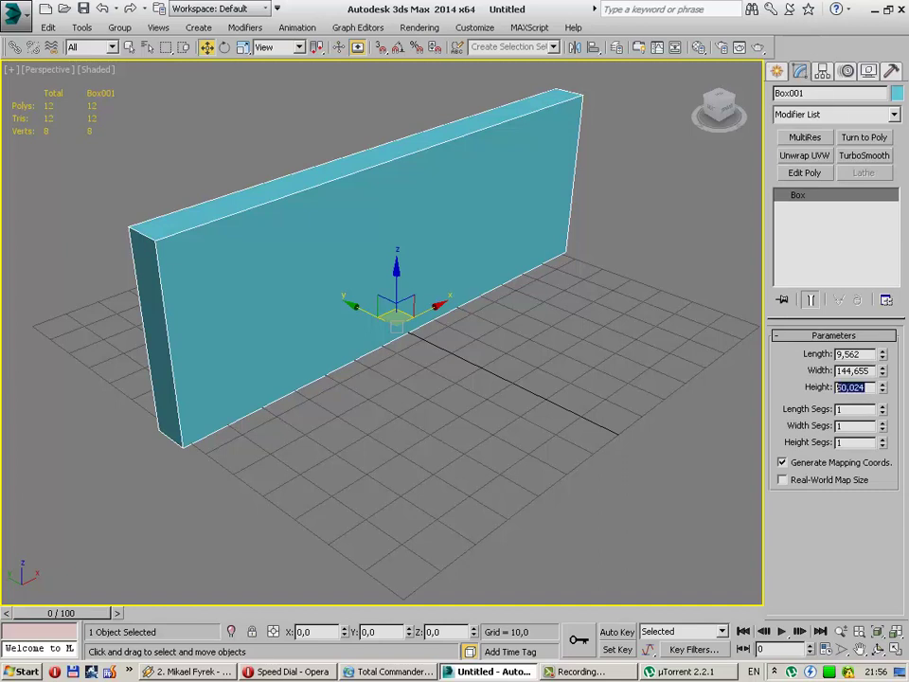
type("4")
key("BackSpace")
type("50")
key("Tab")
type("10")
key("Return")
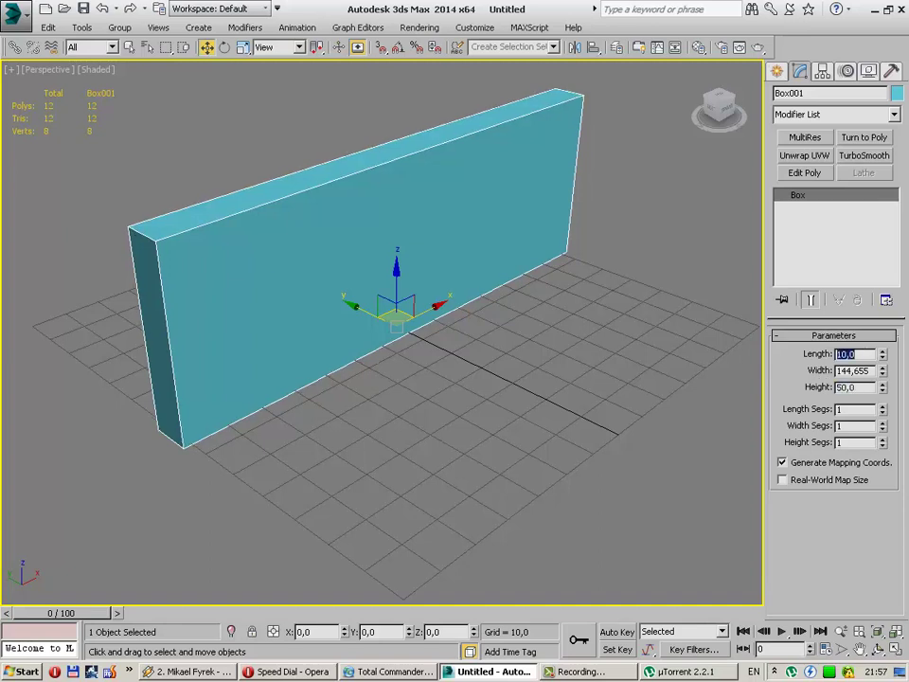
mouse_move(845, 370)
left_mouse_down()
mouse_move(907, 376)
mouse_move(830, 396)
left_mouse_up()
type("0")
key("Return")
type("150")
key("Return")
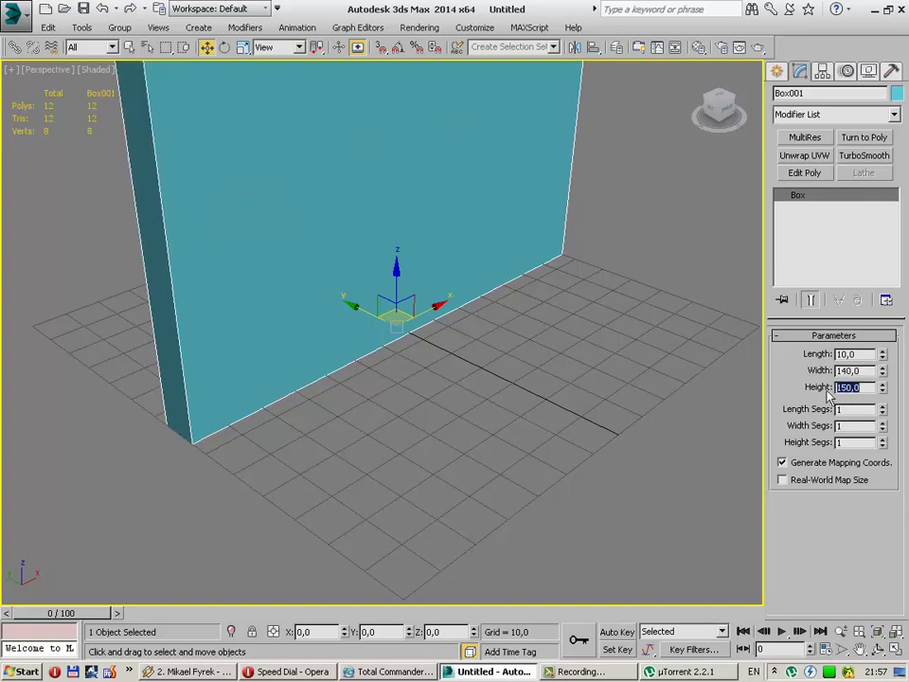
Step: Zoom and orbit to a lower, more frontal view of the box
scroll(567, 202, "up", 1)
scroll(606, 348, "up", 2)
scroll(606, 348, "down", 3)
scroll(598, 332, "down", 2)
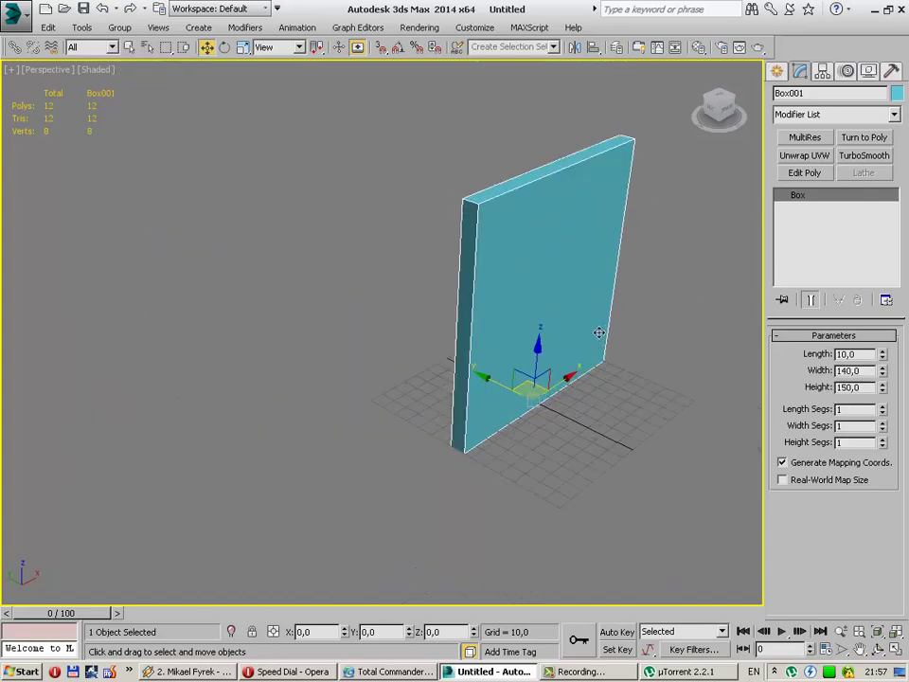
middle_click_drag(599, 333, 515, 314, "alt")
scroll(503, 323, "up", 2)
scroll(511, 418, "down", 1)
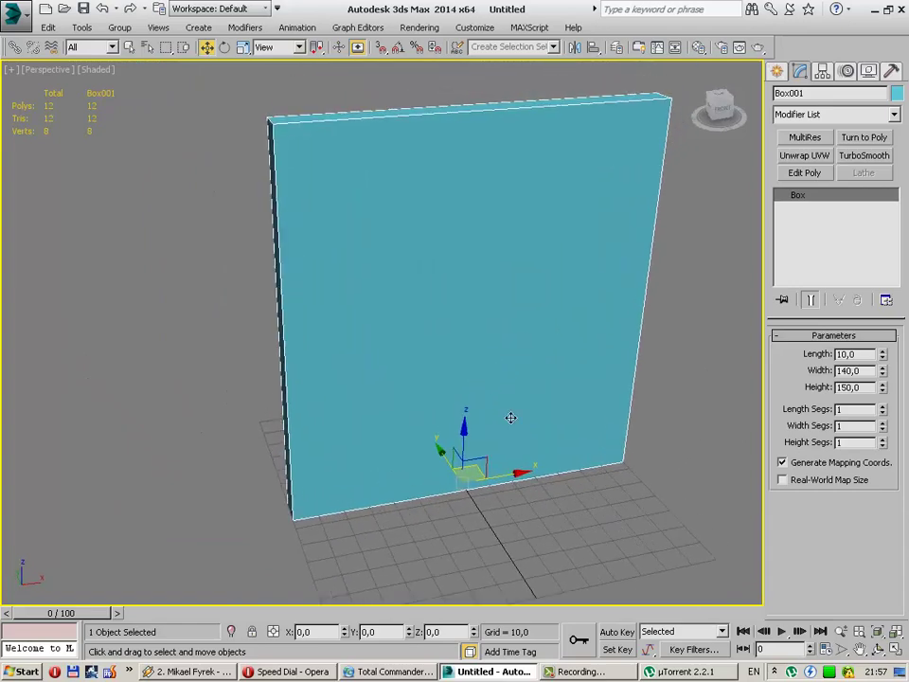
scroll(631, 289, "down", 2)
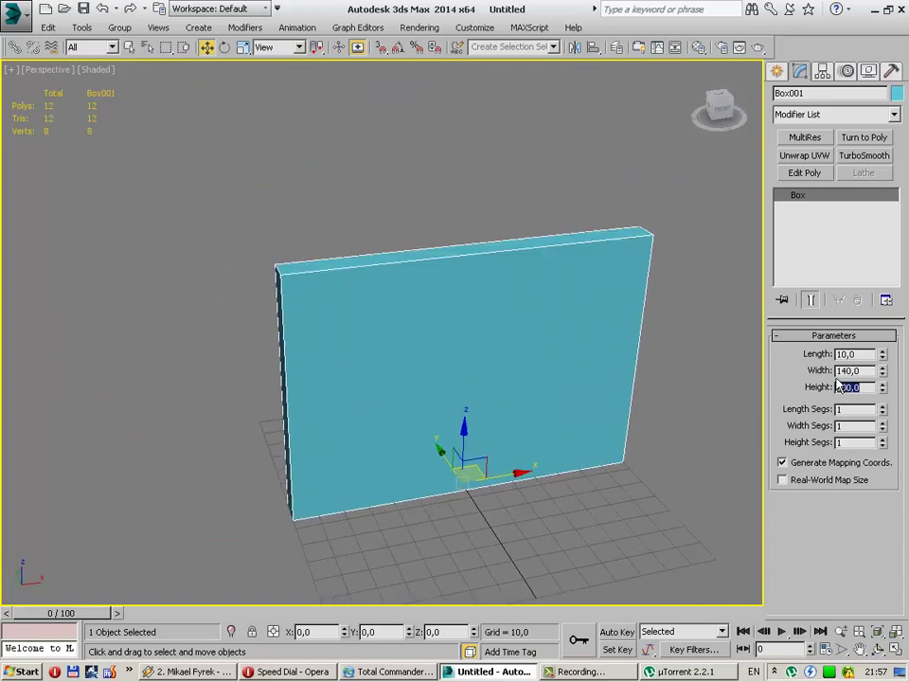
mouse_move(690, 386)
middle_mouse_down("alt")
mouse_move(562, 429)
mouse_move(671, 380)
mouse_move(414, 379)
mouse_move(520, 442)
mouse_move(501, 431)
mouse_move(629, 398)
mouse_move(582, 314)
mouse_move(480, 371)
mouse_move(485, 456)
mouse_move(663, 417)
mouse_move(623, 304)
mouse_move(594, 300)
mouse_move(495, 383)
mouse_move(489, 429)
mouse_move(481, 426)
mouse_move(494, 412)
mouse_move(527, 408)
mouse_move(489, 397)
mouse_move(481, 385)
mouse_move(468, 393)
middle_mouse_up("alt")
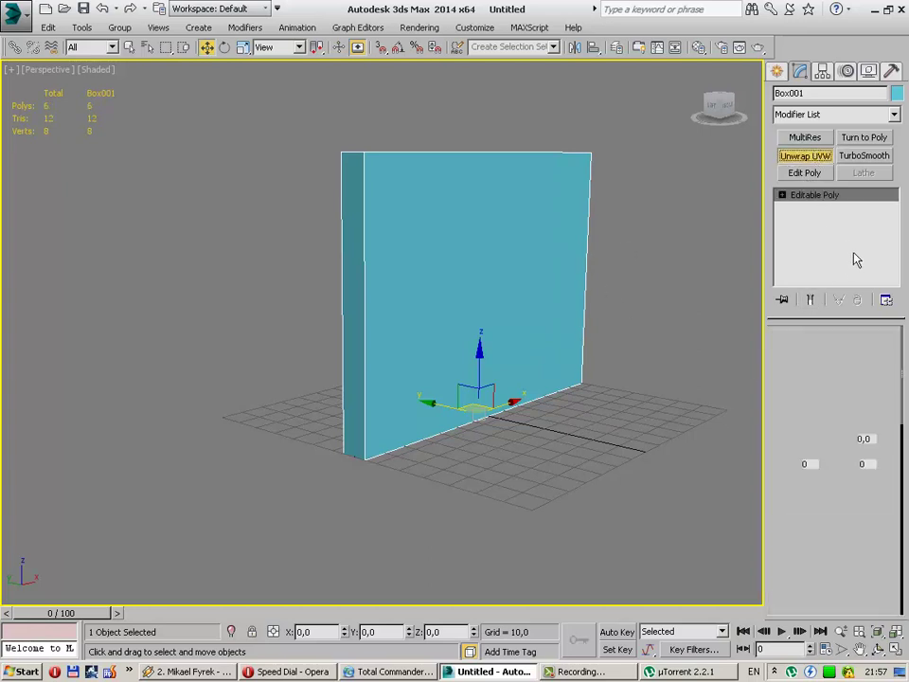
Step: Add an Edit Poly modifier to the box, discarding a mistaken Unwrap UVW
left_click(803, 155)
left_click(859, 301)
left_click(804, 172)
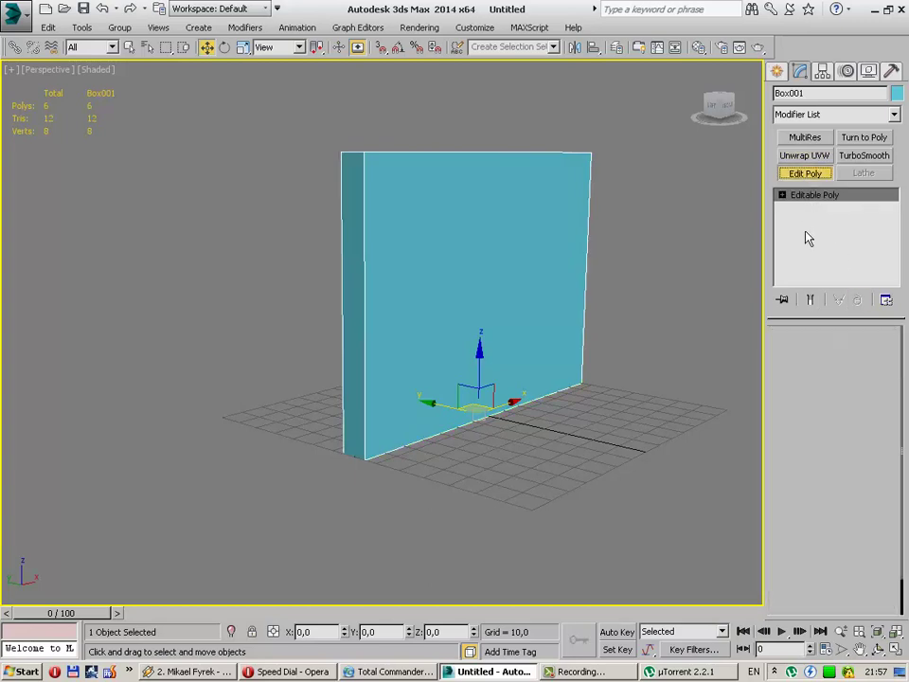
Step: Connect the four vertical edges with a horizontal loop and move it down near the base
left_click(811, 459)
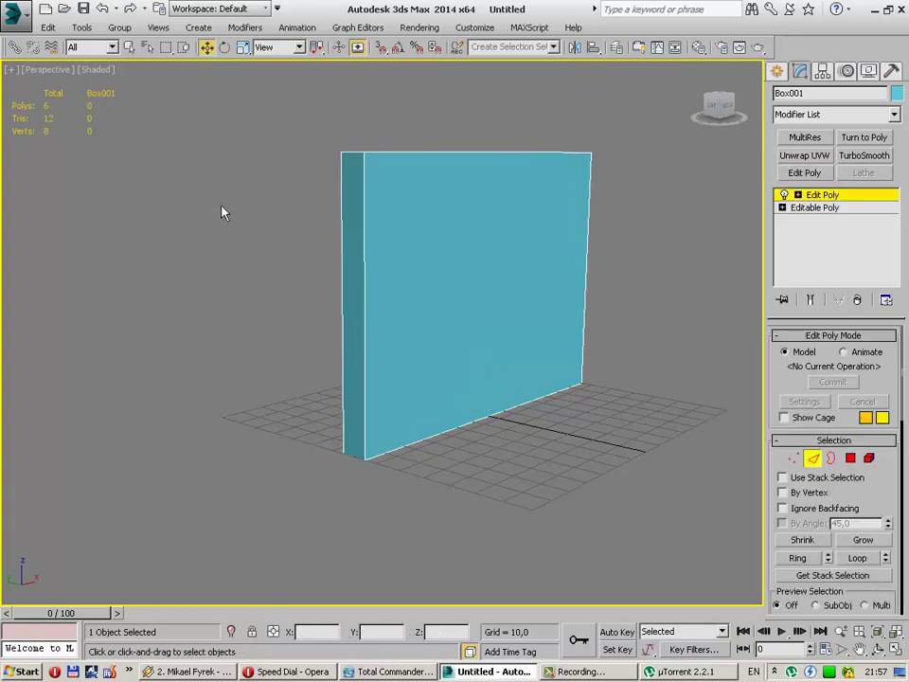
left_click(586, 265)
mouse_move(507, 295)
middle_mouse_down("alt")
mouse_move(497, 274)
mouse_move(665, 355)
middle_mouse_up("alt")
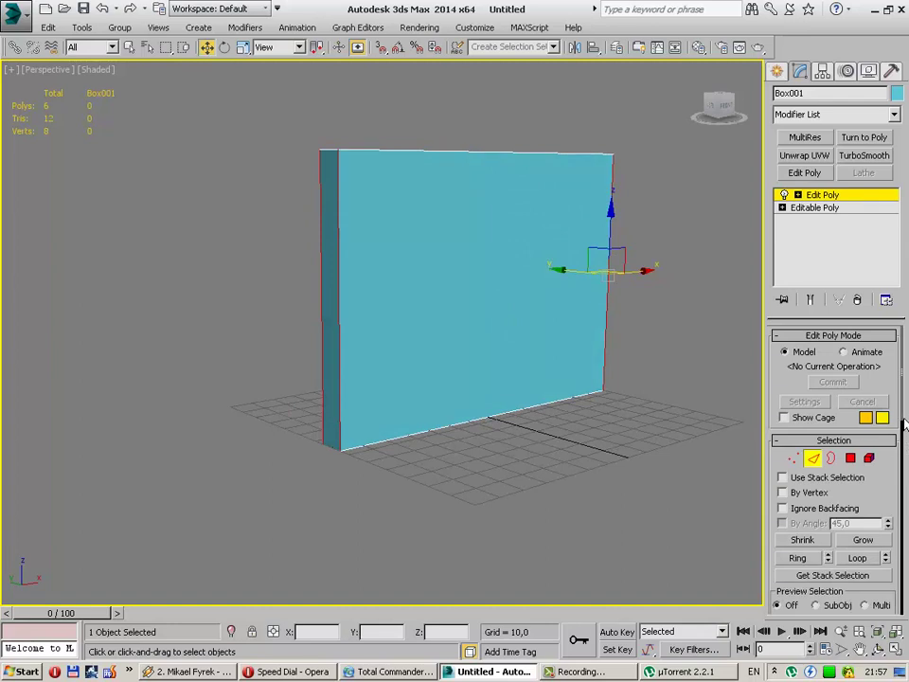
left_click_drag(904, 450, 904, 521)
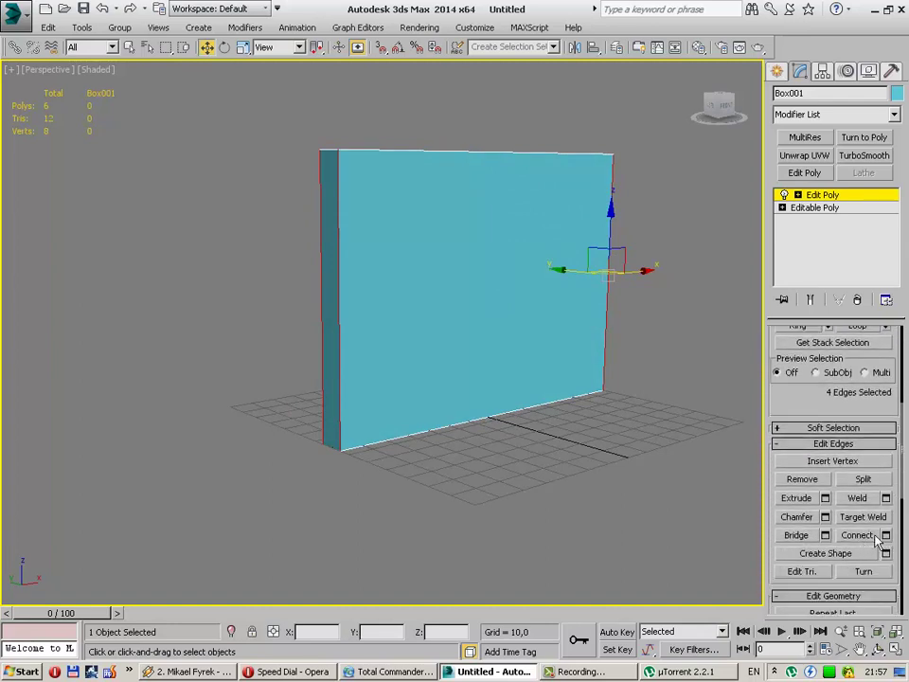
left_click(886, 536)
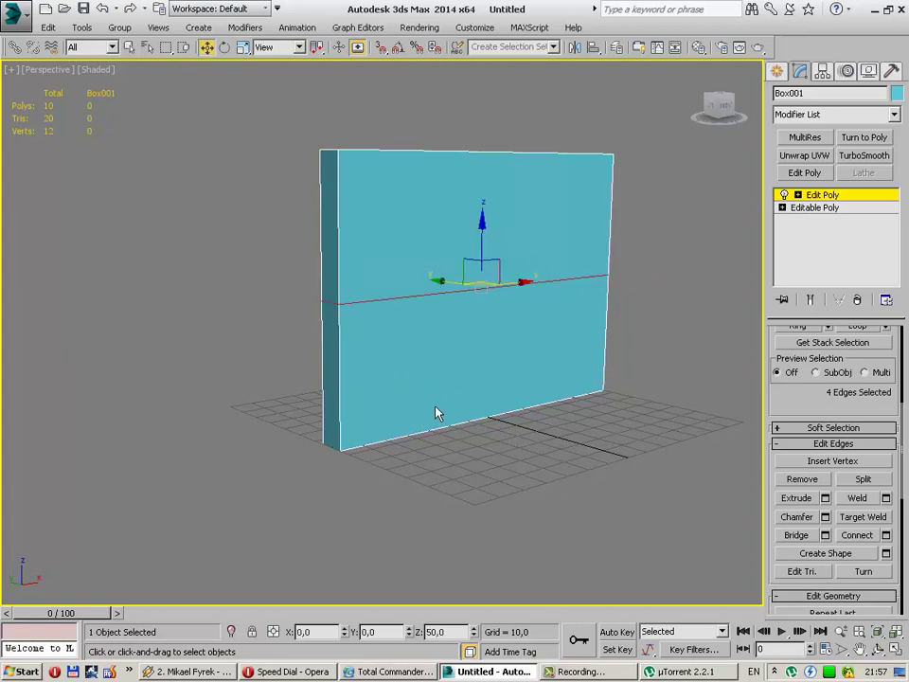
left_click_drag(482, 241, 479, 310)
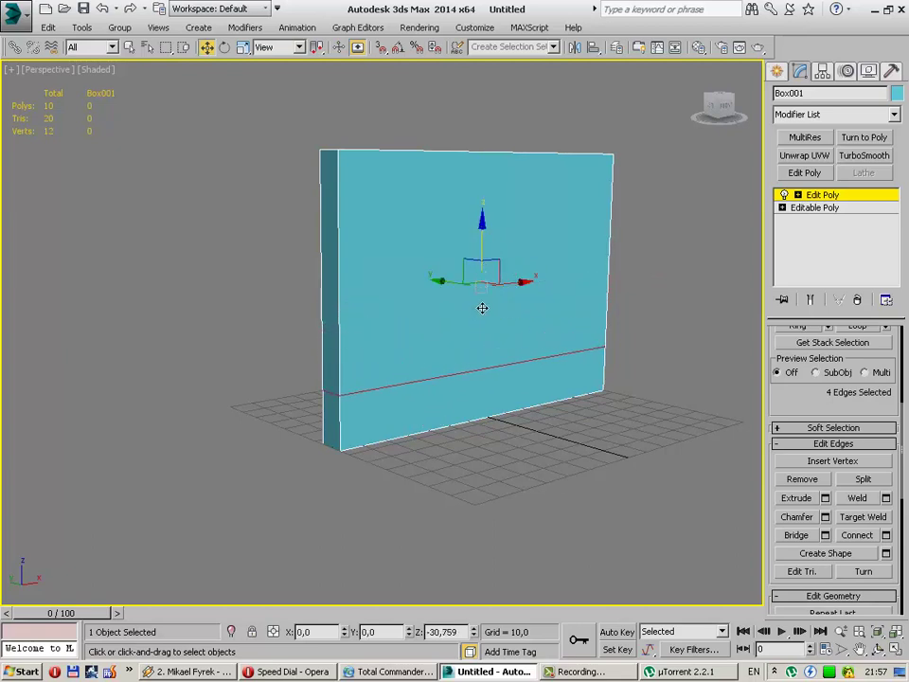
left_click(633, 471)
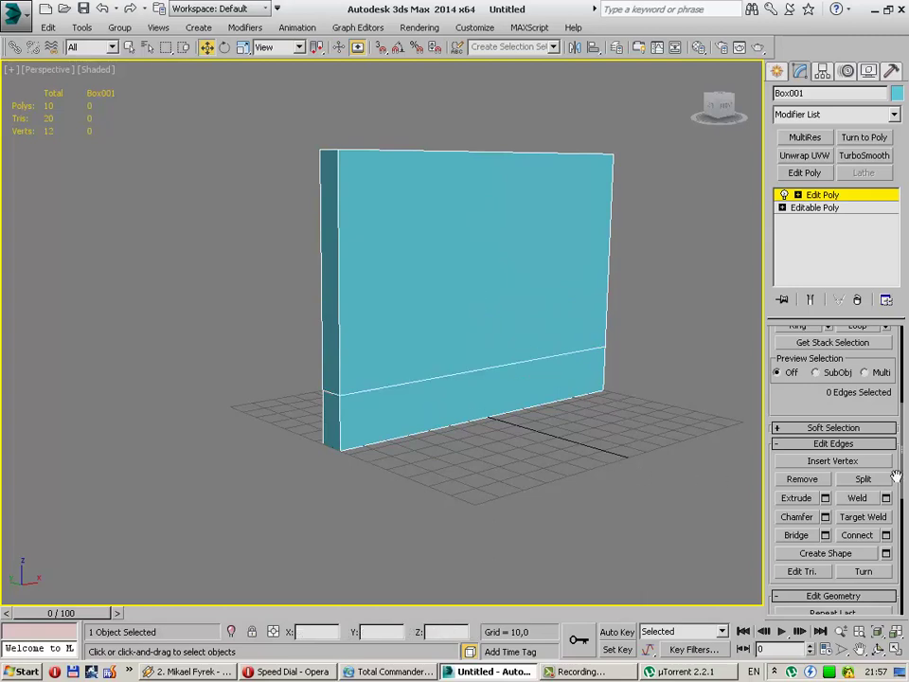
Step: Select the front and back bottom strips and extrude them outward into a plinth
key("4")
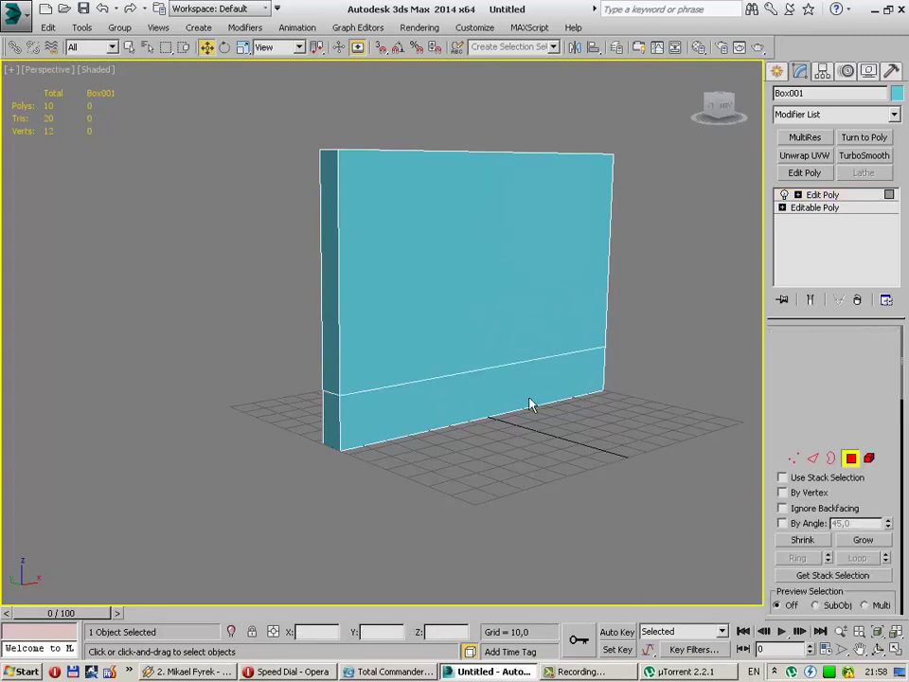
left_click(530, 406)
mouse_move(530, 405)
middle_mouse_down("alt")
mouse_move(527, 434)
mouse_move(579, 454)
mouse_move(499, 429)
mouse_move(513, 420)
middle_mouse_up("alt")
left_click(578, 455)
left_click(451, 426)
left_click(513, 420, "ctrl")
middle_click_drag(726, 483, 571, 474, "alt")
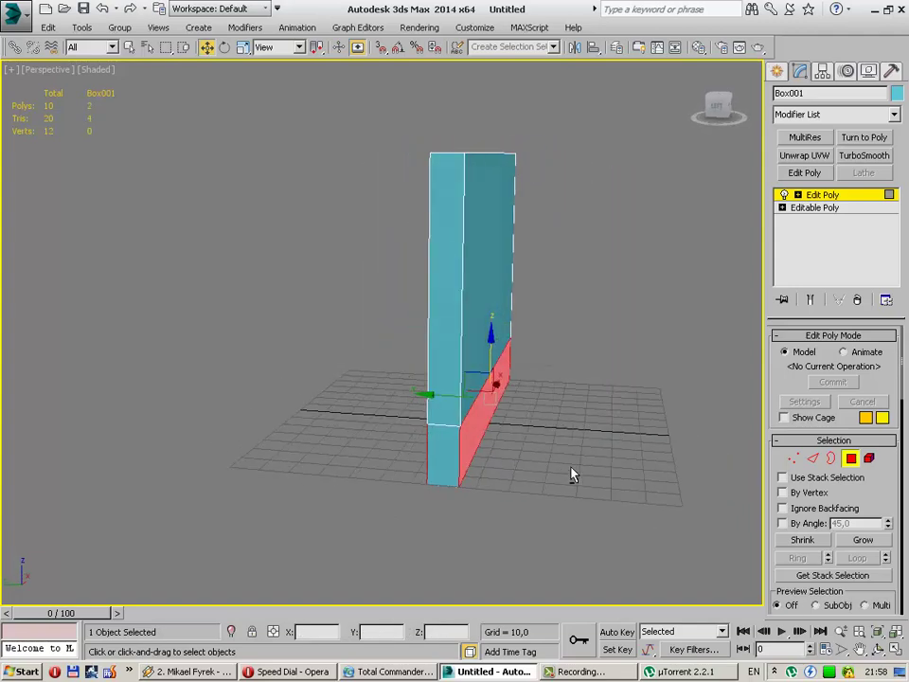
scroll(905, 400, "down", 3)
scroll(904, 399, "down", 2)
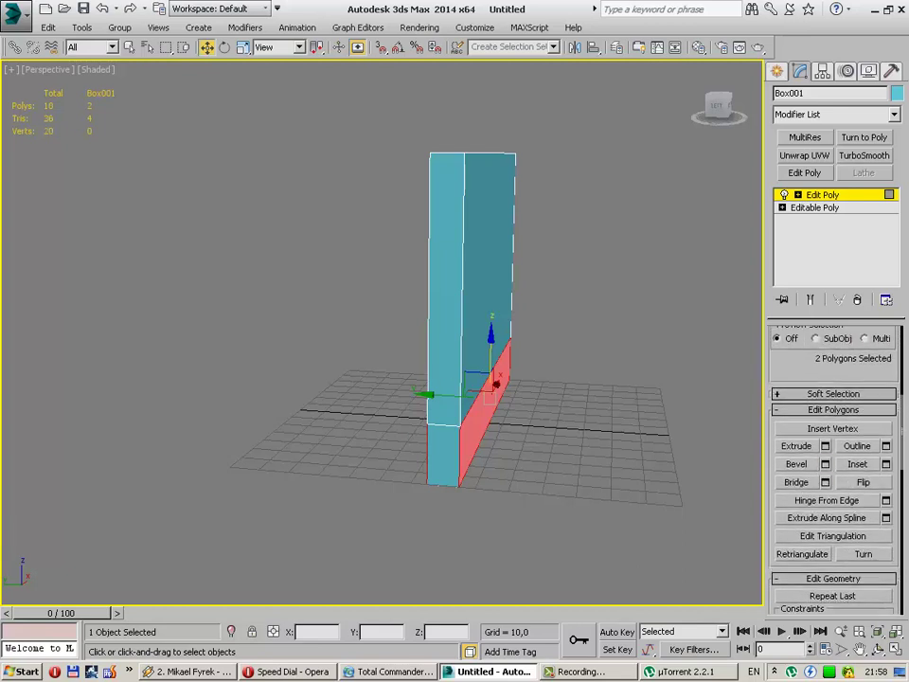
mouse_move(396, 369)
left_mouse_down()
mouse_move(392, 353)
mouse_move(392, 383)
mouse_move(409, 381)
mouse_move(392, 389)
mouse_move(395, 414)
mouse_move(394, 388)
left_mouse_up()
left_click(387, 413)
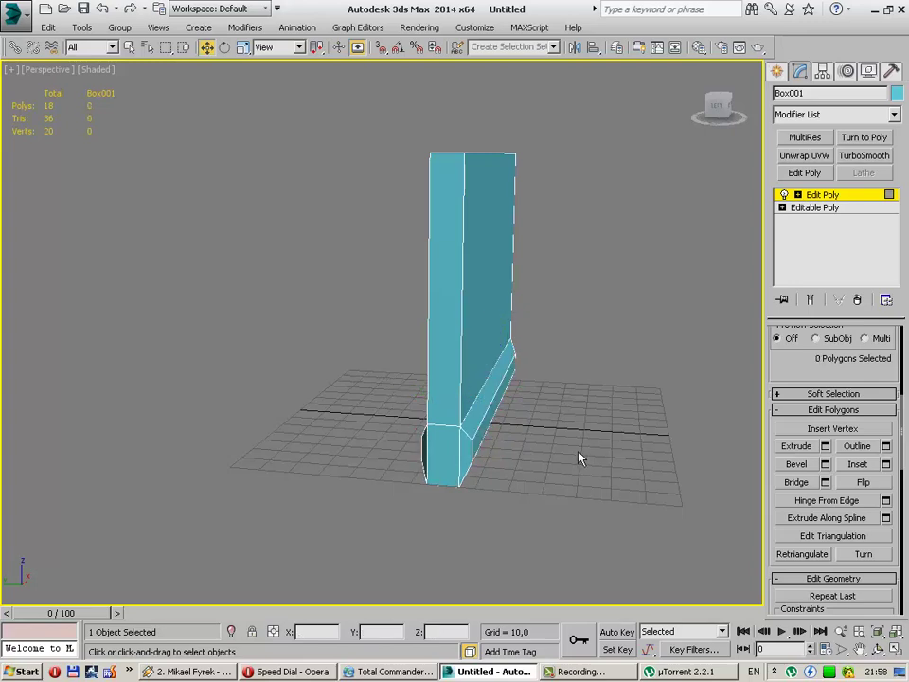
mouse_move(578, 454)
middle_mouse_down("alt")
mouse_move(454, 451)
mouse_move(474, 465)
middle_mouse_up("alt")
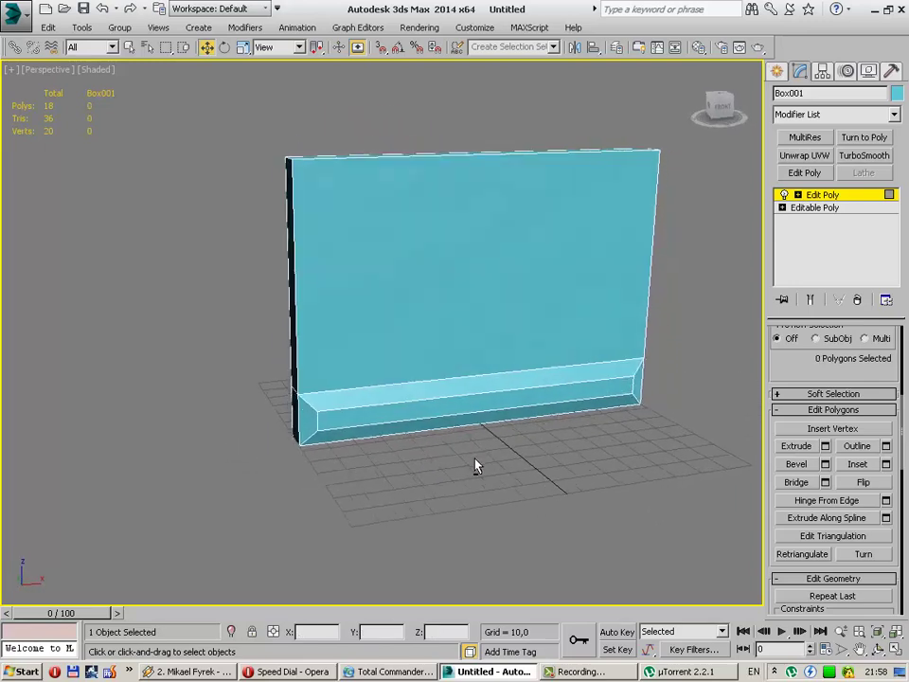
Step: Inset the large front and back faces to leave a border frame
left_click(458, 282)
mouse_move(458, 282)
middle_mouse_down("alt")
mouse_move(555, 331)
mouse_move(519, 321)
middle_mouse_up("alt")
left_click(520, 321, "ctrl")
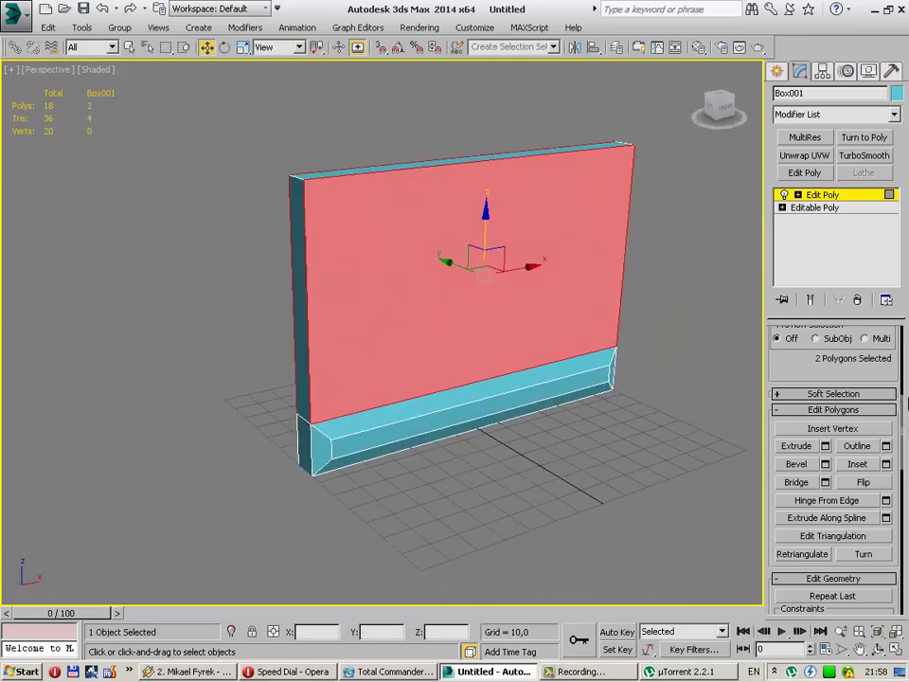
left_click_drag(902, 414, 902, 328)
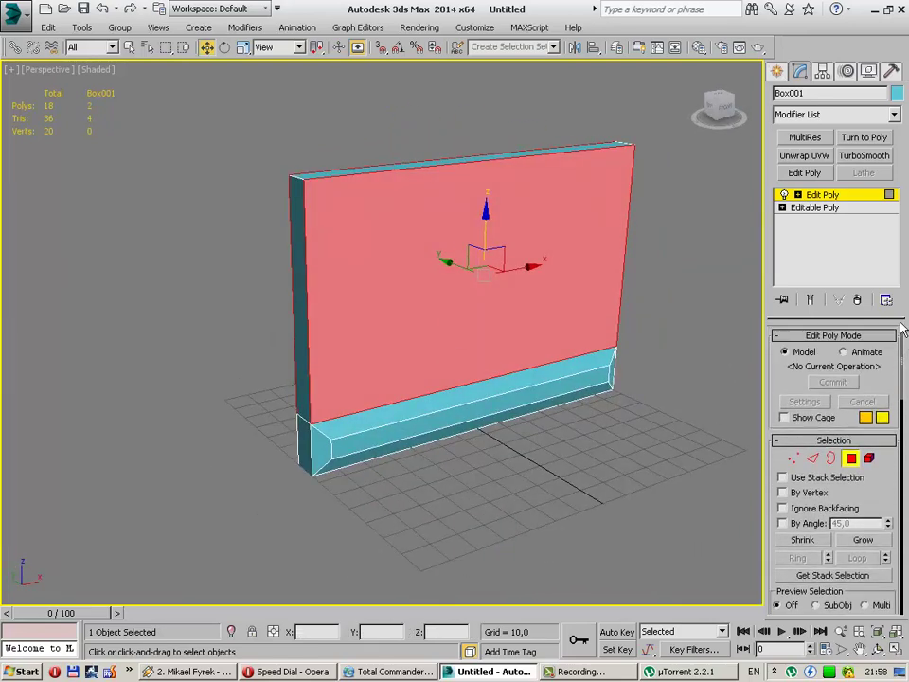
left_click_drag(903, 400, 903, 459)
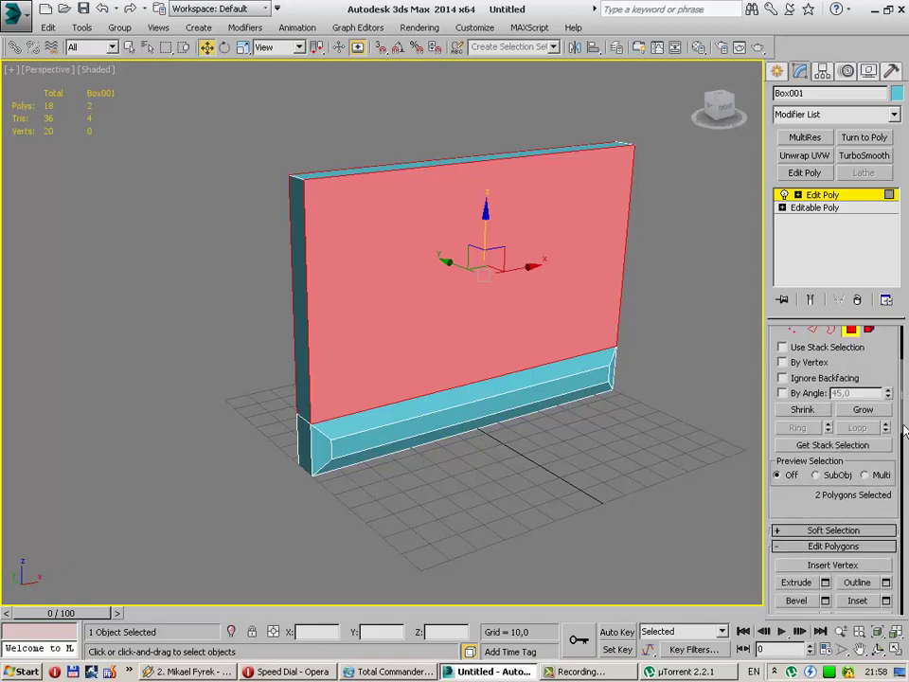
left_click(886, 506, "shift")
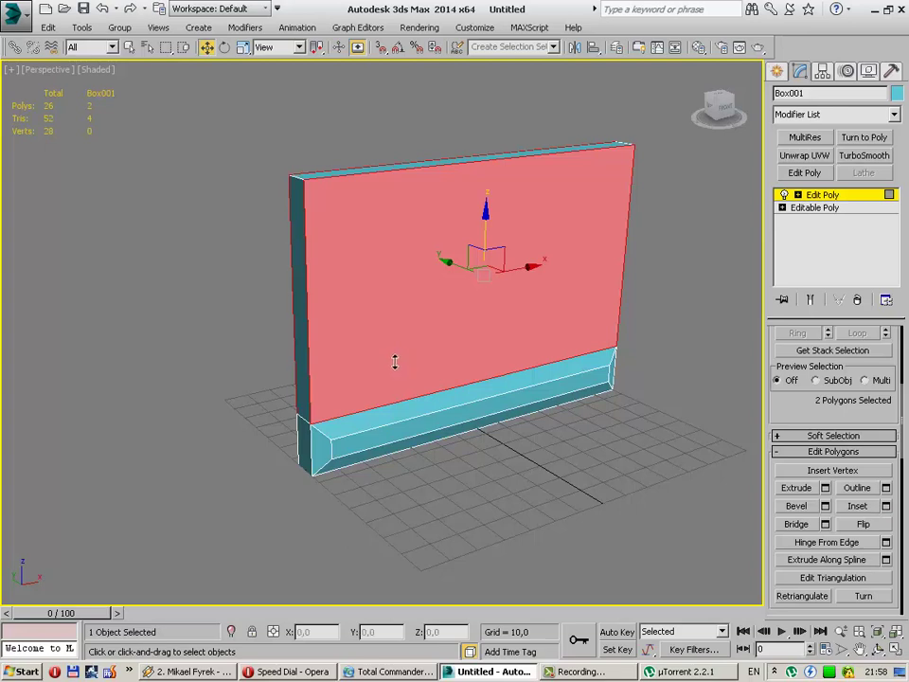
left_click_drag(394, 361, 404, 330)
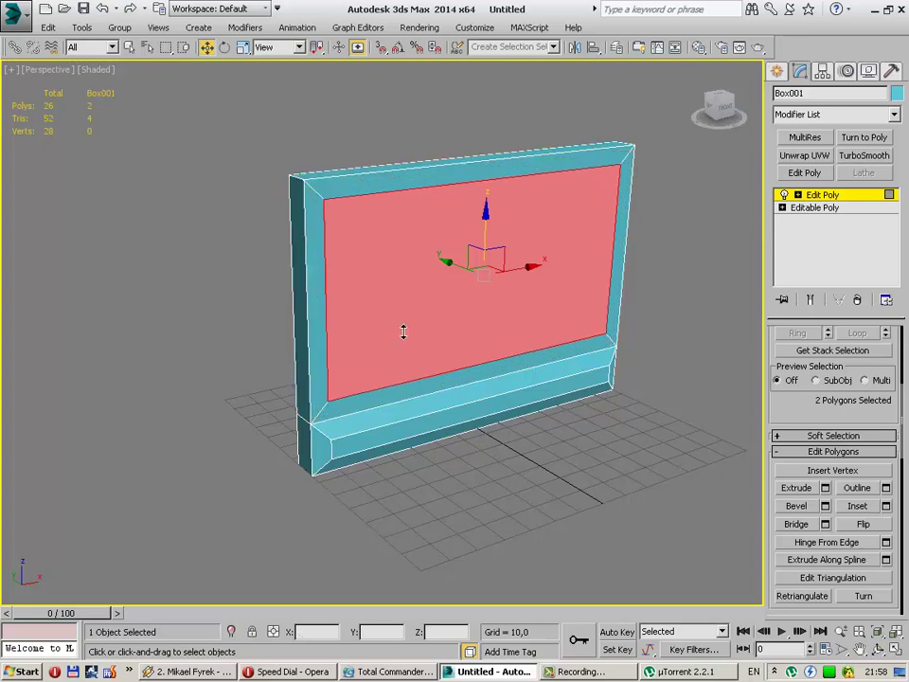
mouse_move(406, 358)
middle_mouse_down("alt")
mouse_move(493, 355)
mouse_move(435, 357)
middle_mouse_up("alt")
Step: Extrude the inset faces inward to recess the panels, then clear the selection
left_click(824, 488)
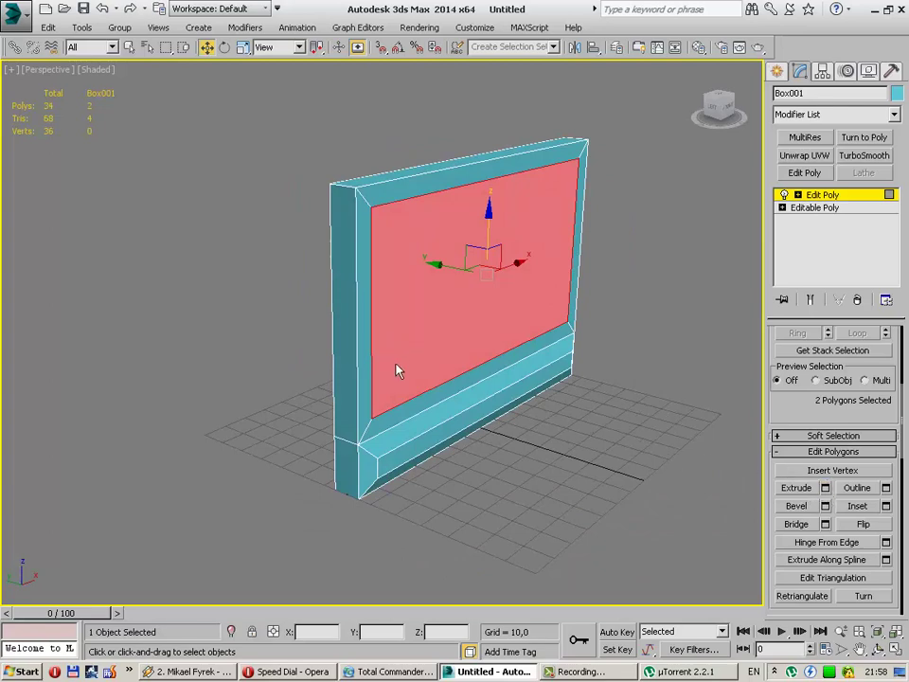
mouse_move(401, 379)
middle_mouse_down("alt")
mouse_move(554, 409)
mouse_move(455, 415)
middle_mouse_up("alt")
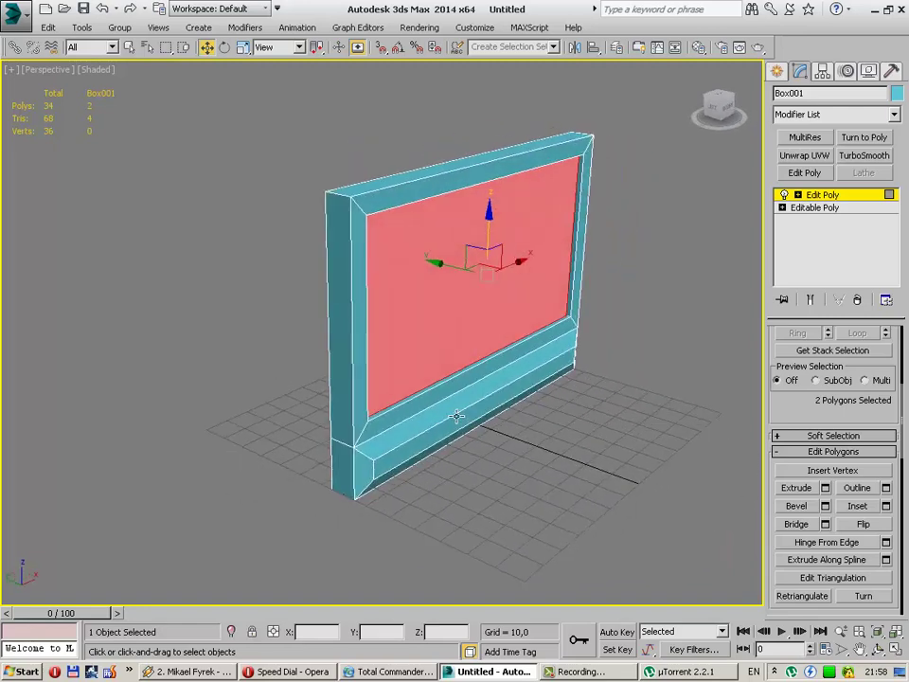
left_click_drag(392, 375, 437, 396)
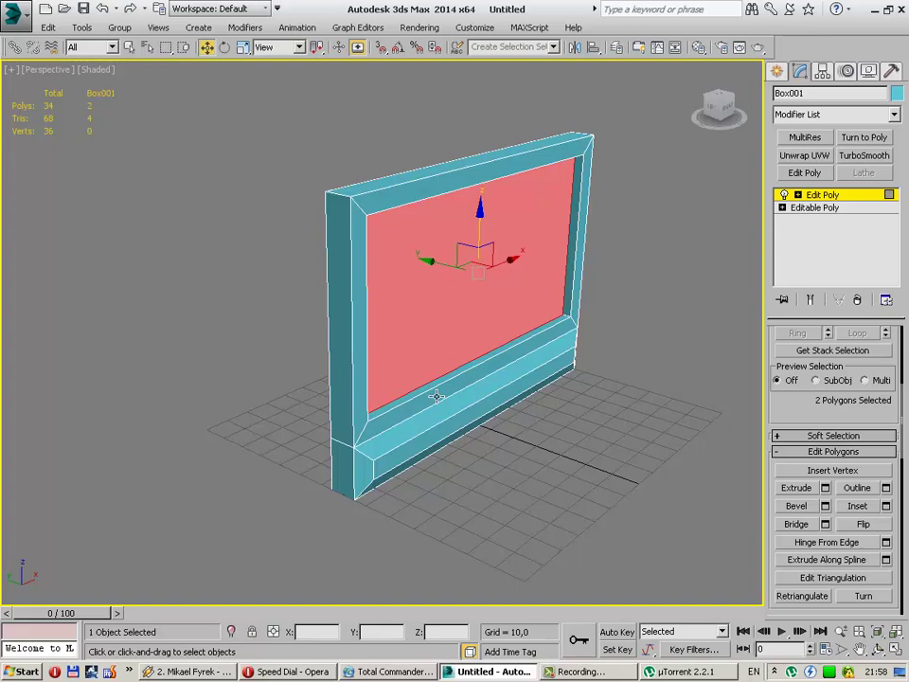
left_click(553, 427)
mouse_move(553, 428)
middle_mouse_down("alt")
mouse_move(463, 368)
mouse_move(456, 405)
middle_mouse_up("alt")
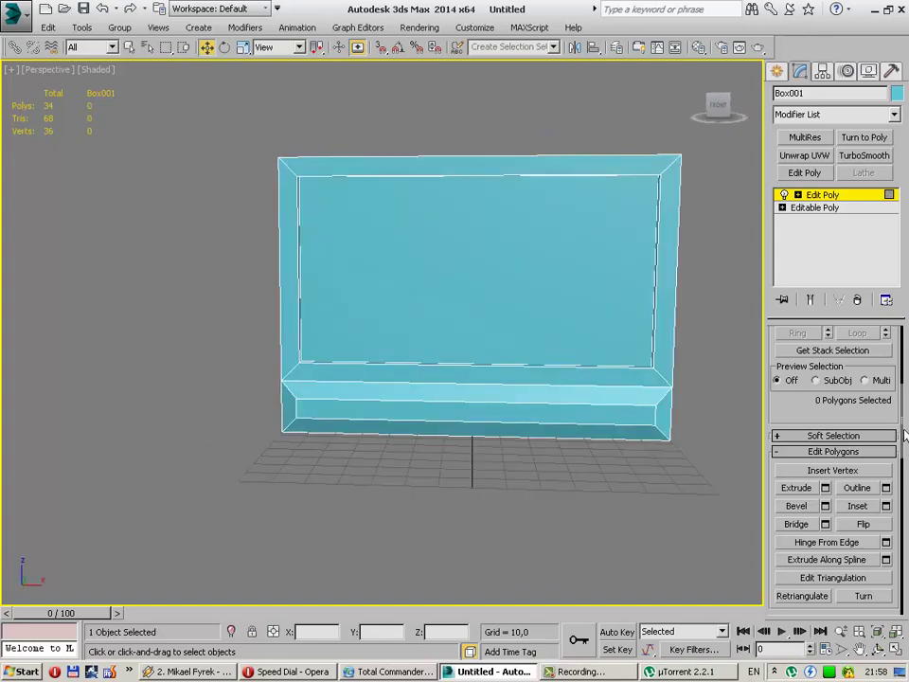
Step: At edge level, select the panel's top and bottom inner frame edges
scroll(906, 403, "up", 5)
left_click(811, 457)
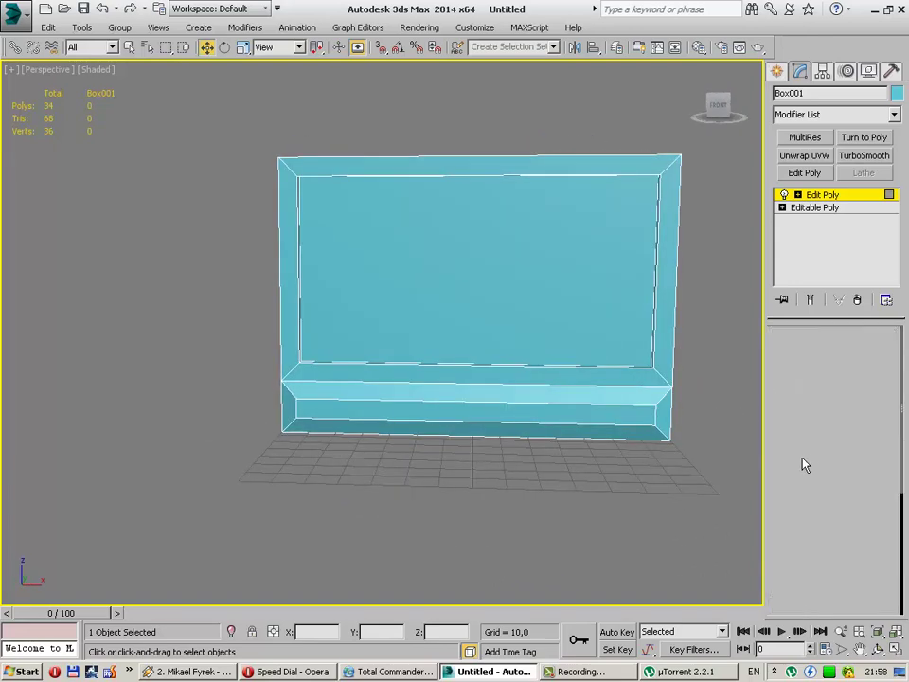
mouse_move(480, 271)
middle_mouse_down("alt")
mouse_move(472, 197)
mouse_move(463, 203)
middle_mouse_up("alt")
left_click(472, 195)
scroll(463, 202, "up", 2)
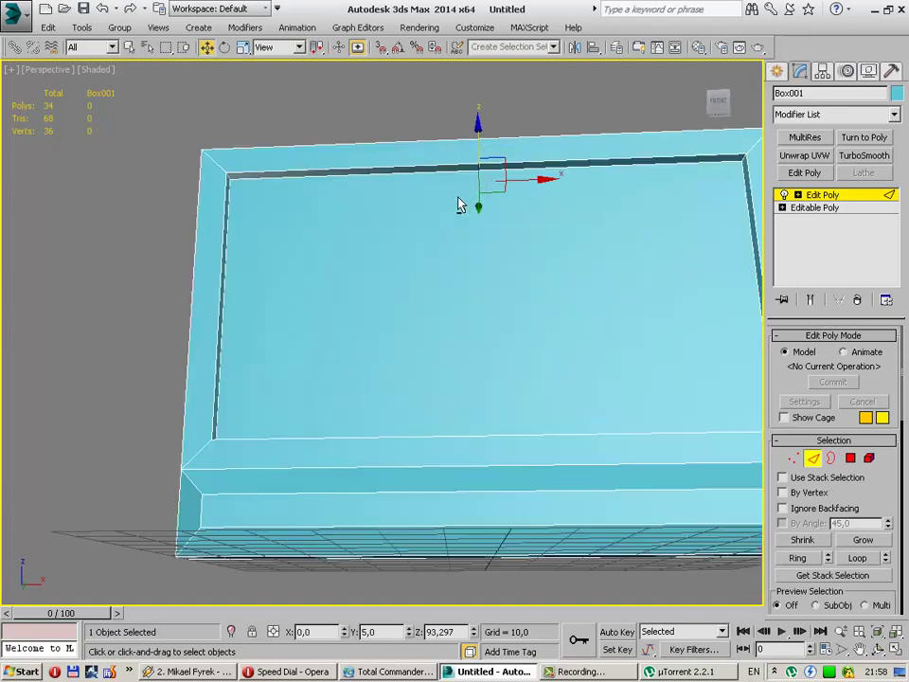
scroll(443, 224, "up", 3)
left_click_drag(350, 183, 349, 180)
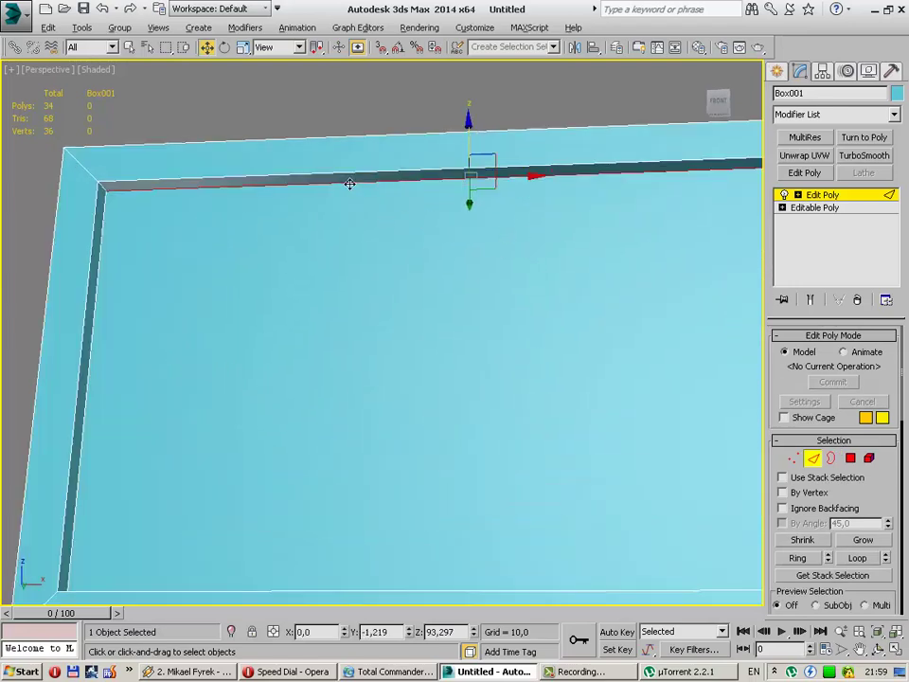
scroll(359, 332, "down", 3)
mouse_move(359, 332)
middle_mouse_down("alt")
mouse_move(412, 451)
mouse_move(497, 412)
mouse_move(524, 274)
mouse_move(500, 298)
mouse_move(485, 435)
middle_mouse_up("alt")
scroll(904, 438, "down", 1)
left_click_drag(904, 437, 904, 535)
Step: Connect the frame edges with three vertical edges, splitting the panels into four columns
left_click(874, 510)
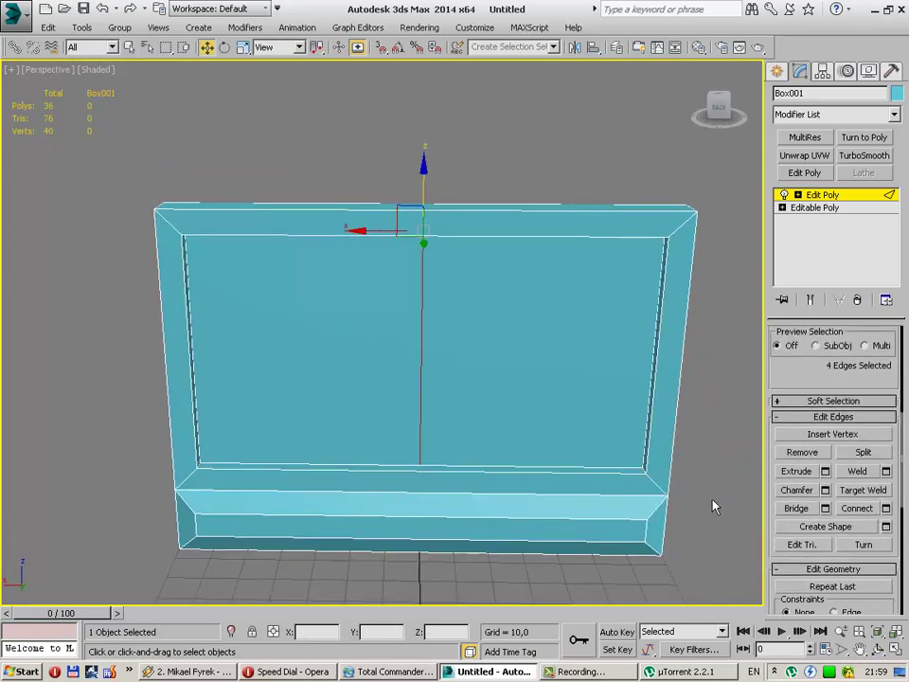
left_click_drag(394, 345, 388, 336)
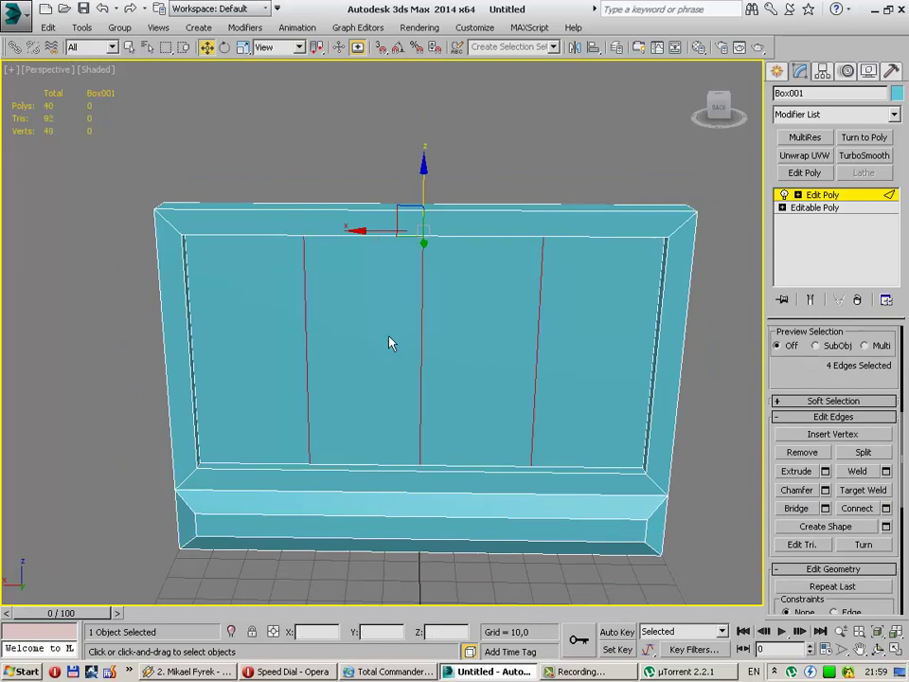
left_click(398, 418)
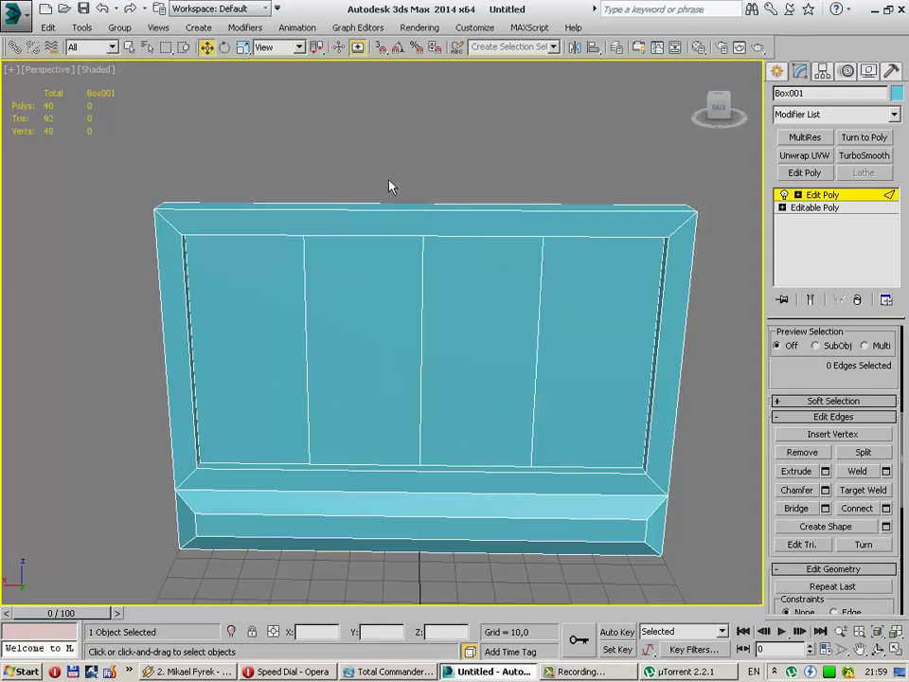
Step: Ring-select the panels' inner vertical edges, dropping the outer frame edges
left_click(196, 345)
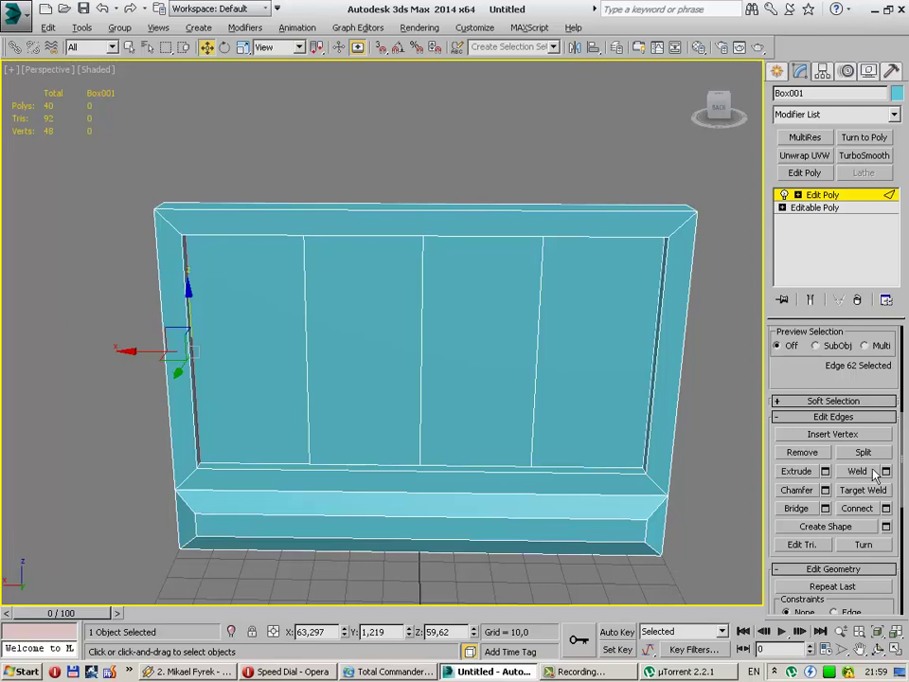
key("alt+r")
left_click(675, 418, "alt")
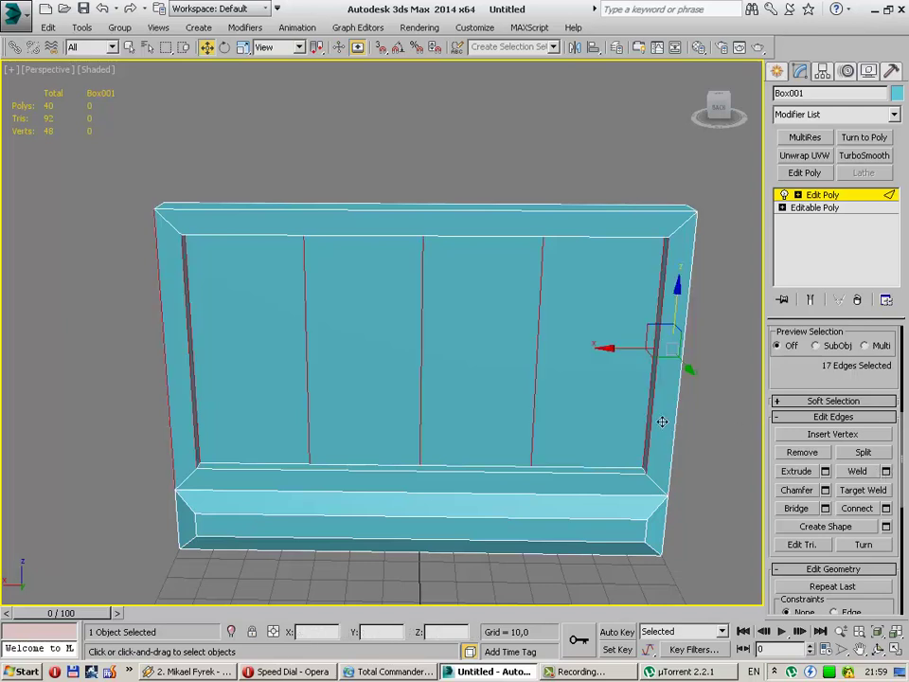
left_click(653, 417, "alt")
left_click(191, 409, "alt")
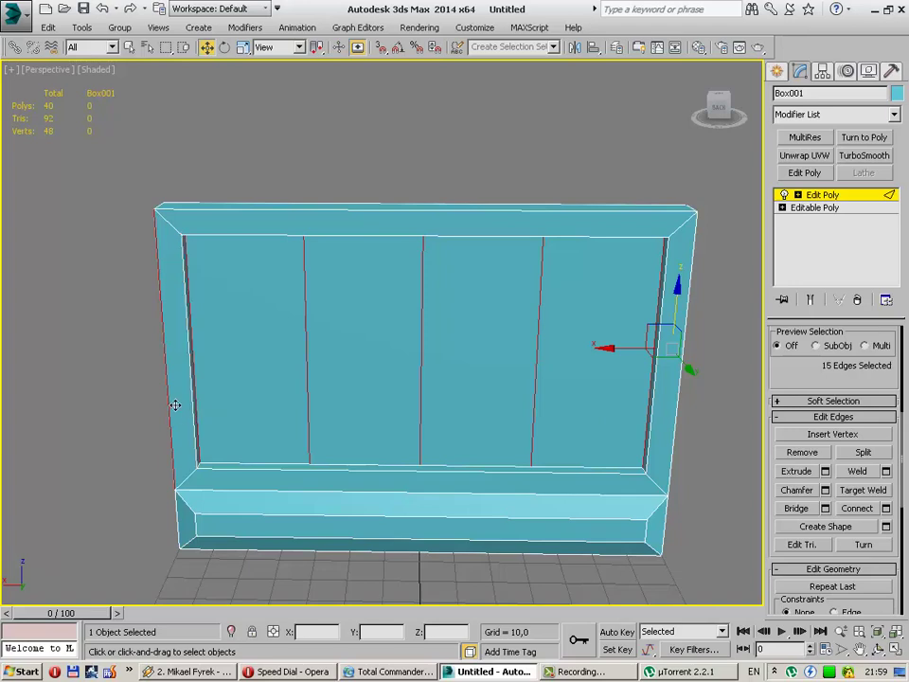
left_click(171, 405, "alt")
mouse_move(178, 402)
middle_mouse_down("alt")
mouse_move(398, 426)
mouse_move(225, 376)
middle_mouse_up("alt")
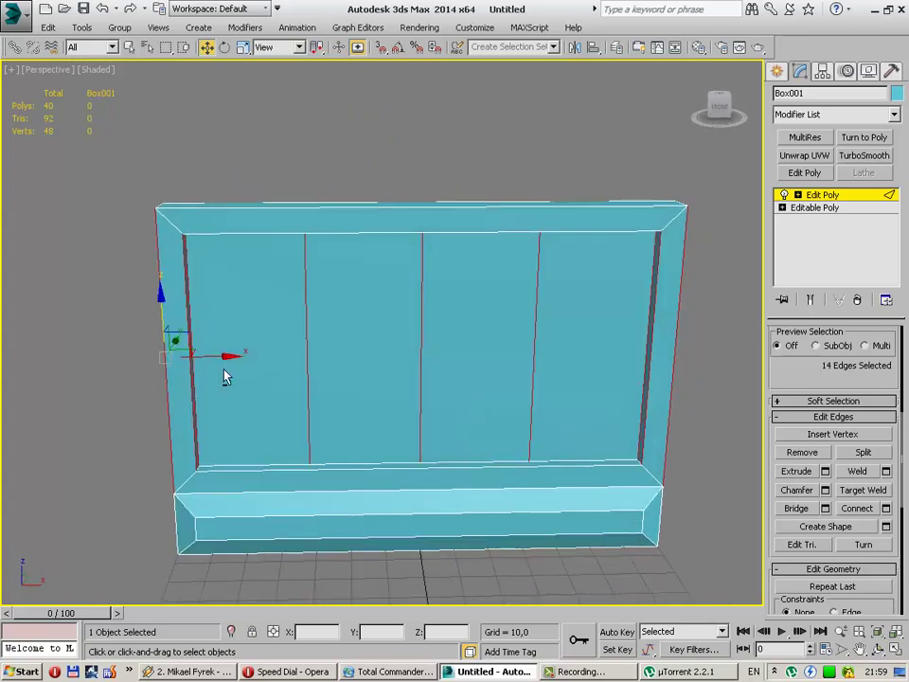
left_click(164, 392, "alt")
left_click(190, 392, "alt")
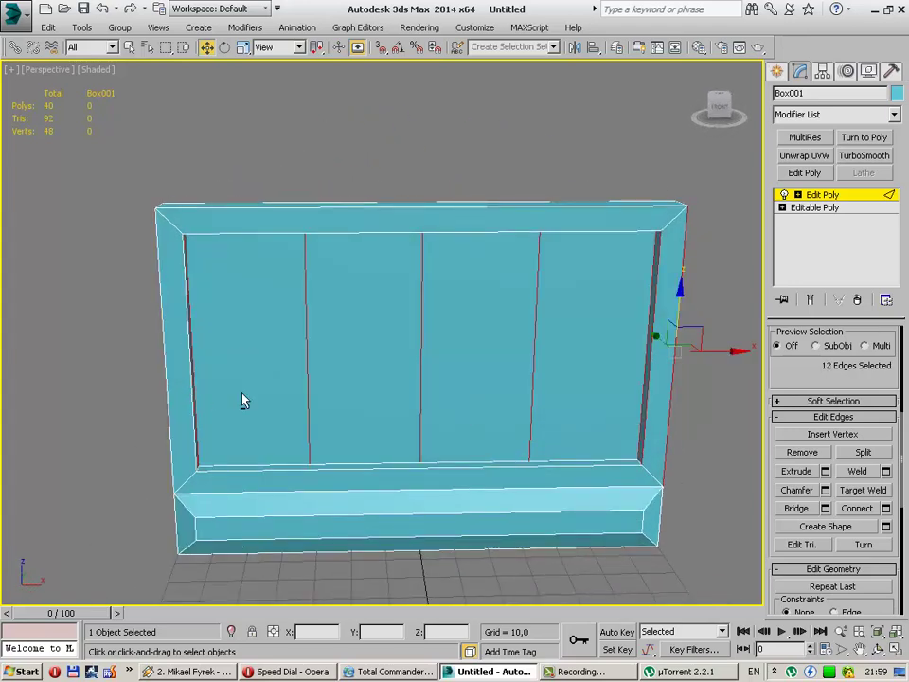
left_click(658, 399, "alt")
left_click(649, 398, "alt")
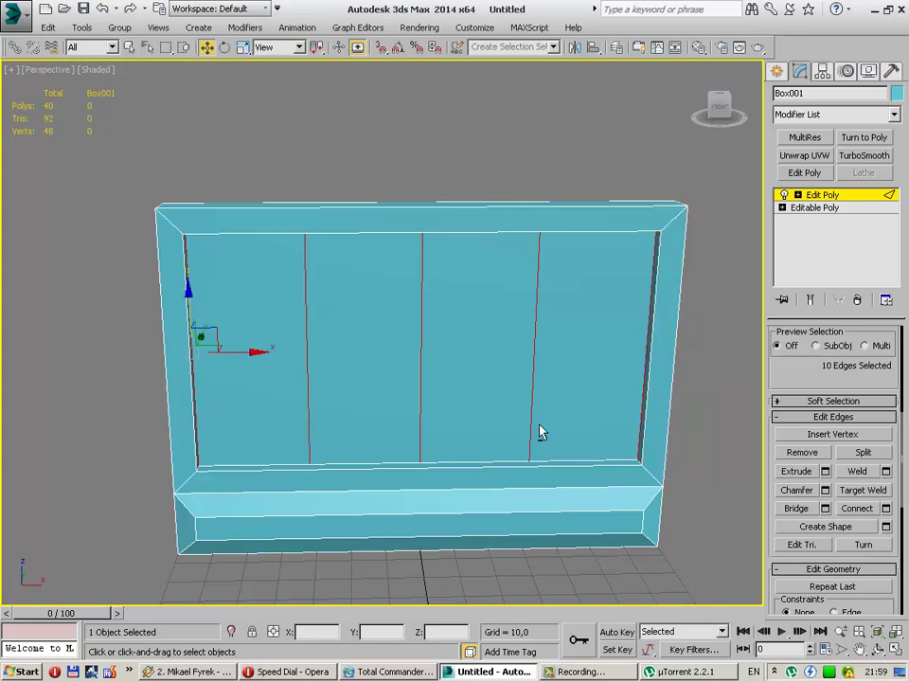
mouse_move(311, 394)
middle_mouse_down("alt")
mouse_move(456, 420)
mouse_move(493, 438)
mouse_move(465, 483)
mouse_move(543, 494)
mouse_move(492, 409)
mouse_move(493, 371)
mouse_move(349, 421)
mouse_move(397, 387)
mouse_move(537, 438)
mouse_move(670, 442)
middle_mouse_up("alt")
Step: Connect the vertical edges with one centred horizontal loop, making two rows
left_click(857, 508)
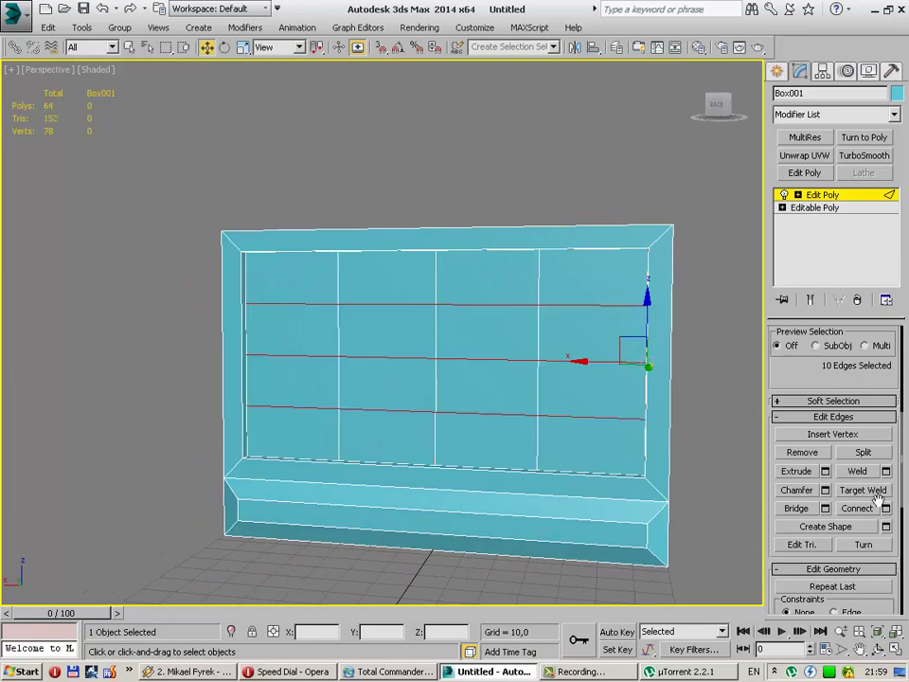
key("ctrl+z")
key("ctrl+shift+e")
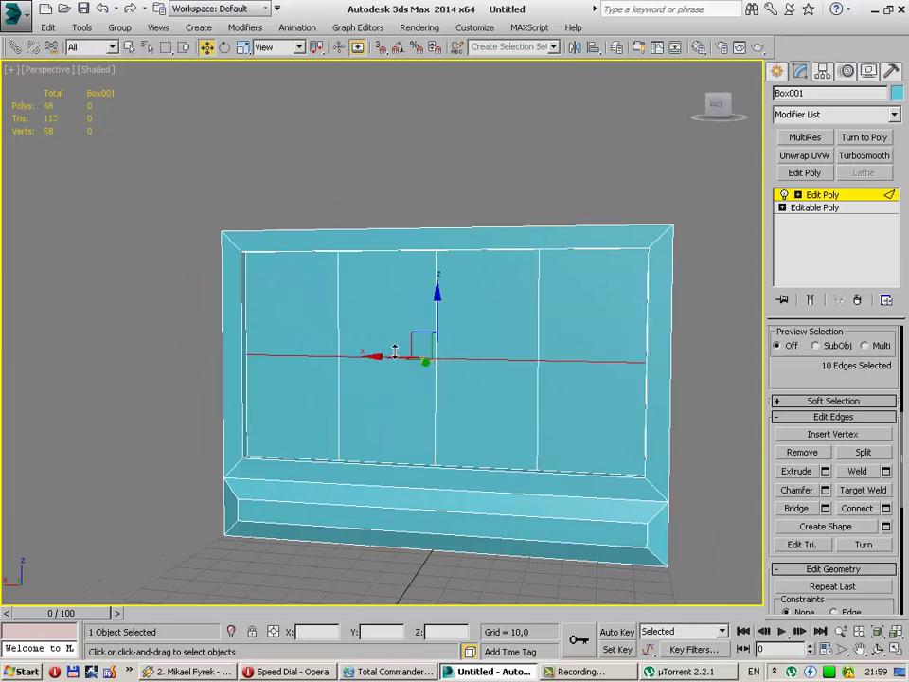
left_click(713, 440)
scroll(866, 435, "up", 5)
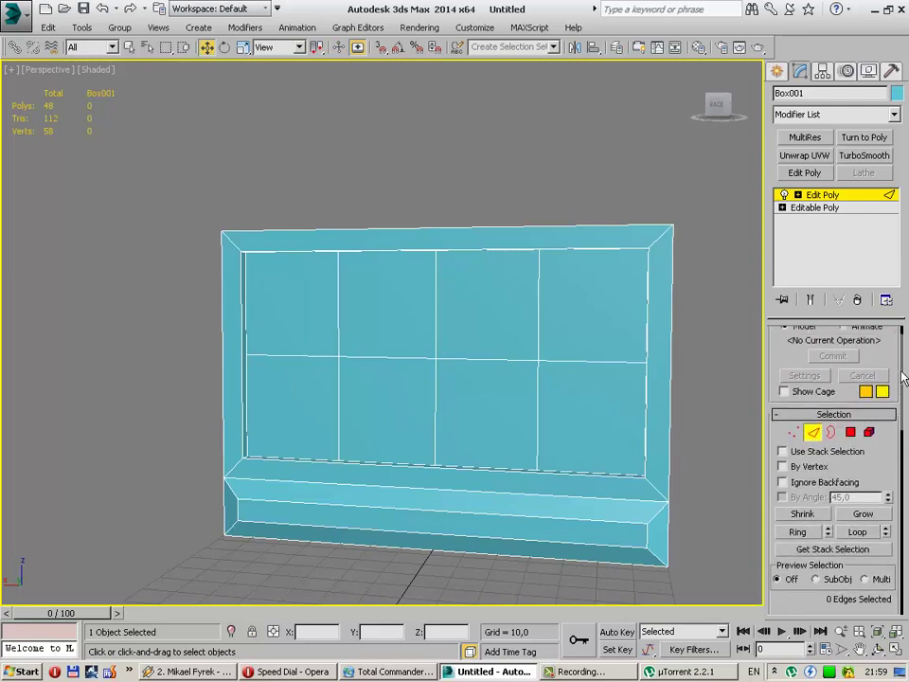
Step: At polygon level, select all 16 grid faces of the front and back panels
left_click(850, 435)
left_click(321, 332)
left_click(315, 396, "ctrl")
left_click(384, 412, "ctrl")
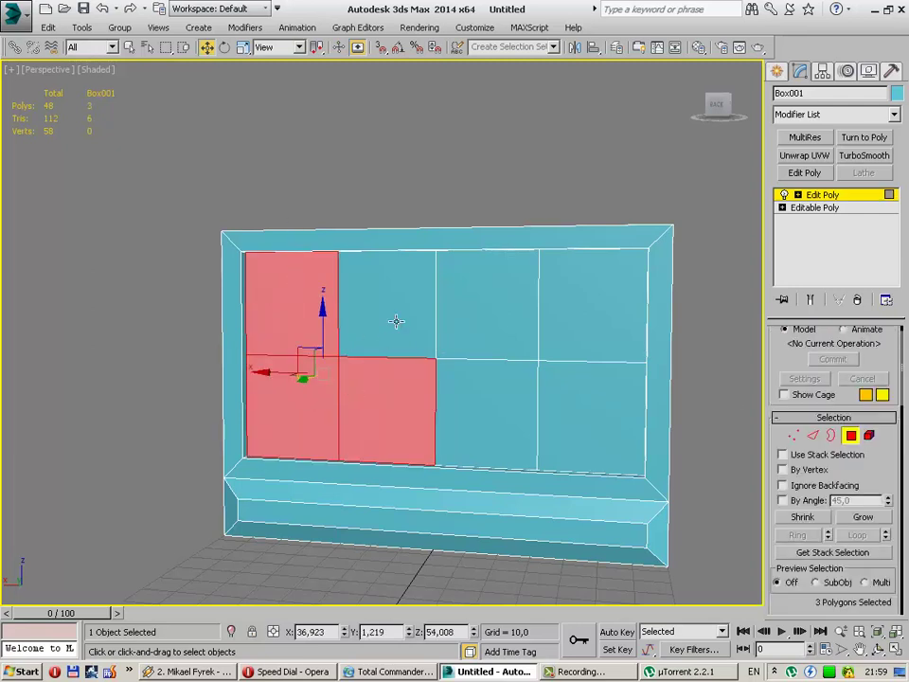
left_click(396, 320, "ctrl")
left_click(483, 352, "ctrl")
left_click(487, 414, "ctrl")
left_click(566, 381, "ctrl")
left_click(563, 352, "ctrl")
middle_click_drag(562, 357, 377, 376, "alt")
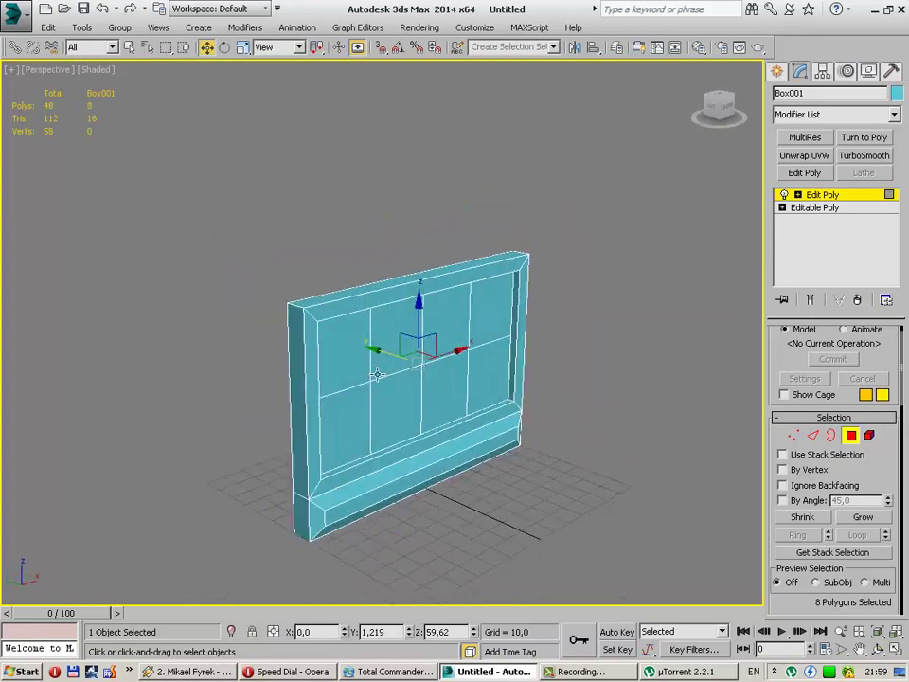
left_click(345, 364, "ctrl")
left_click(344, 421, "ctrl")
left_click(396, 417, "ctrl")
left_click(395, 327, "ctrl")
left_click(455, 326, "ctrl")
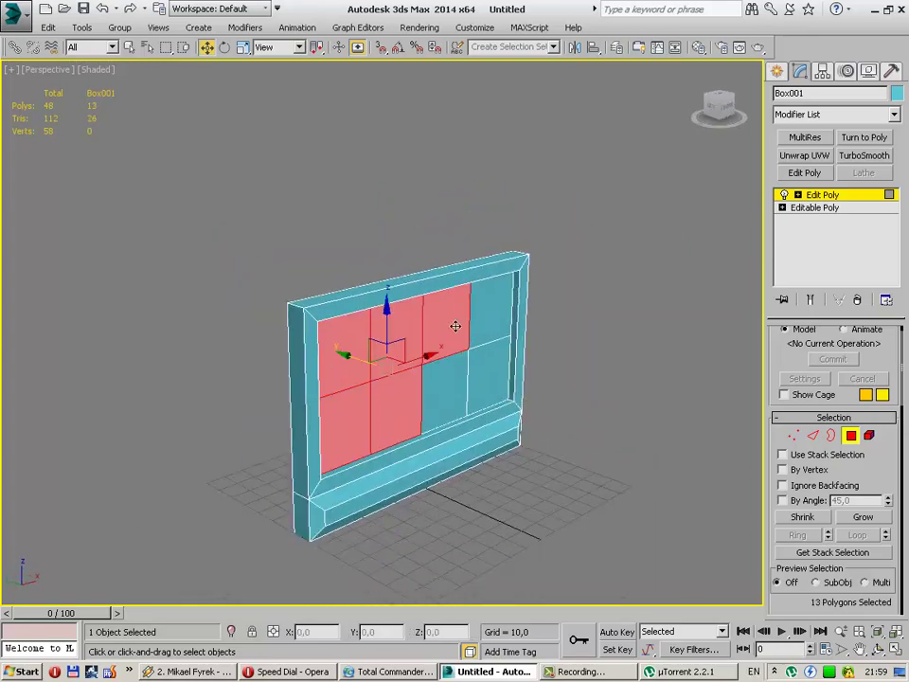
left_click(445, 398, "ctrl")
left_click(487, 385, "ctrl")
left_click(493, 321, "ctrl")
mouse_move(465, 415)
middle_mouse_down("alt")
mouse_move(400, 325)
mouse_move(290, 381)
mouse_move(396, 389)
mouse_move(537, 420)
mouse_move(784, 402)
middle_mouse_up("alt")
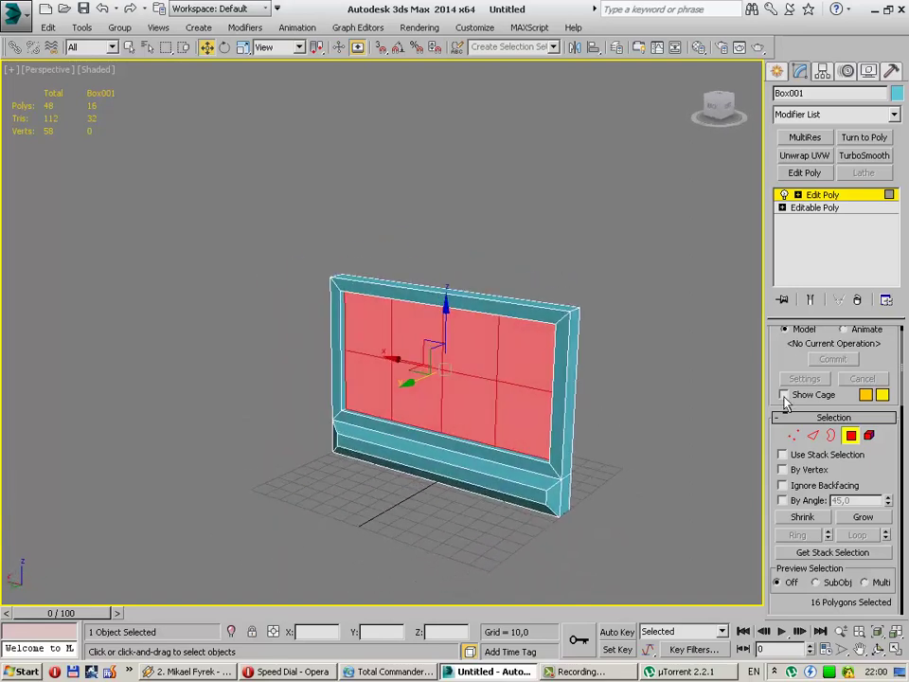
scroll(906, 388, "down", 1)
scroll(905, 439, "down", 1)
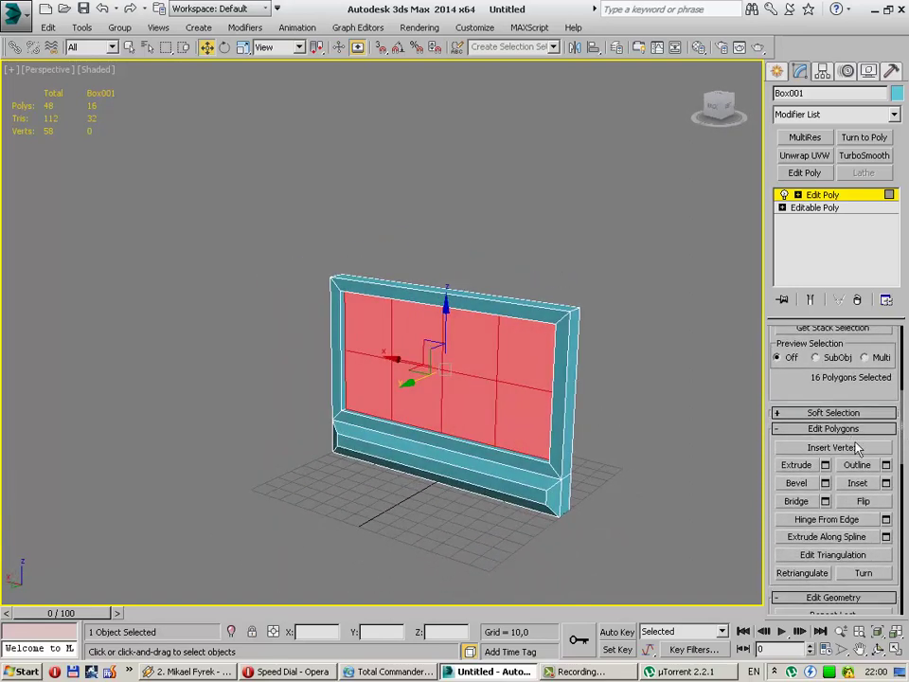
Step: Bevel the selected panes By Polygon, adjusting the depth so each recesses separately
left_click(825, 482)
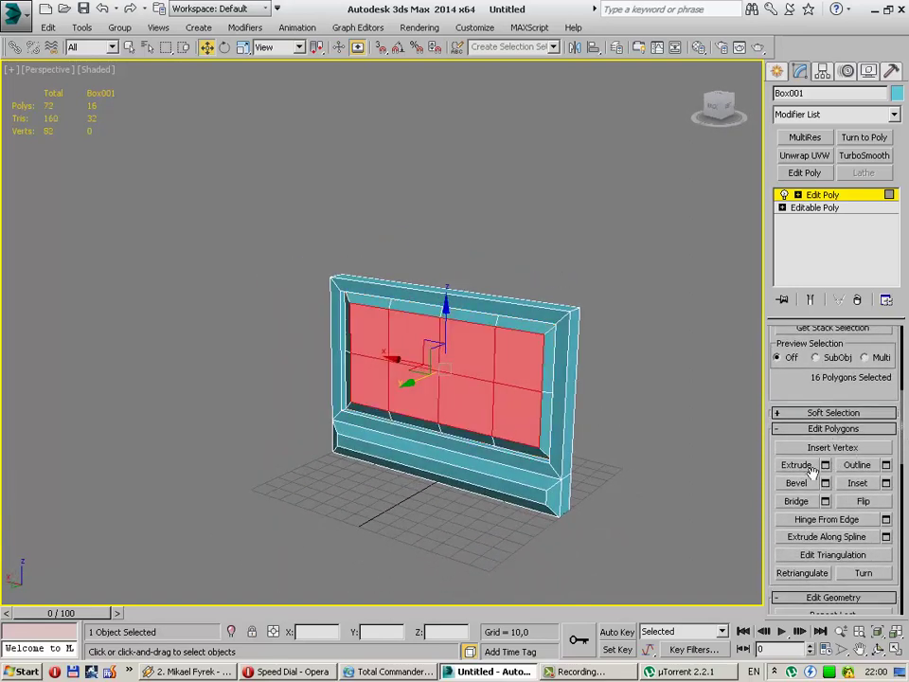
left_click(408, 356)
left_click(439, 387)
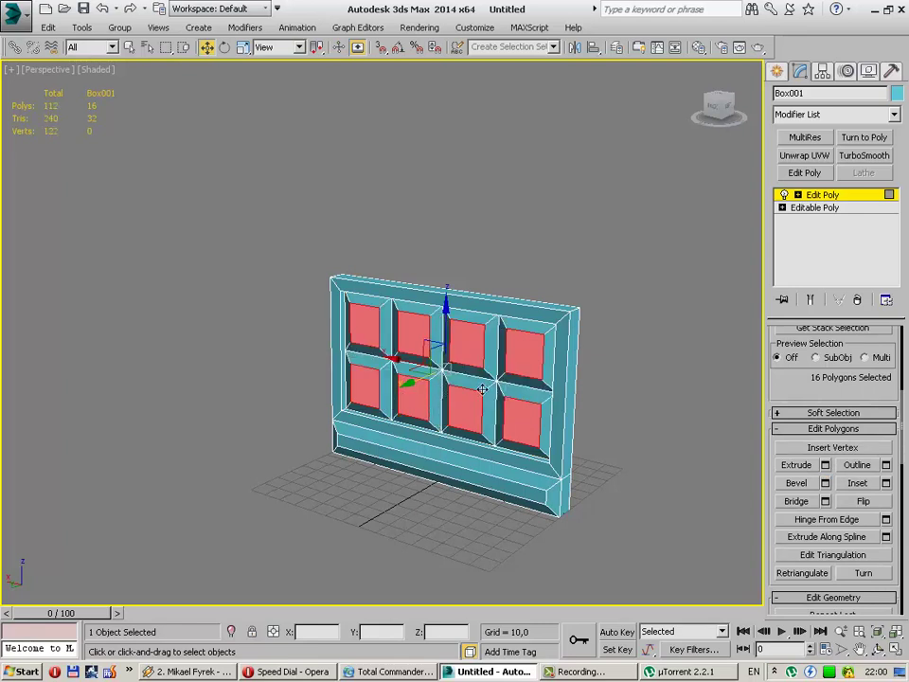
scroll(558, 397, "up", 1)
scroll(560, 399, "up", 3)
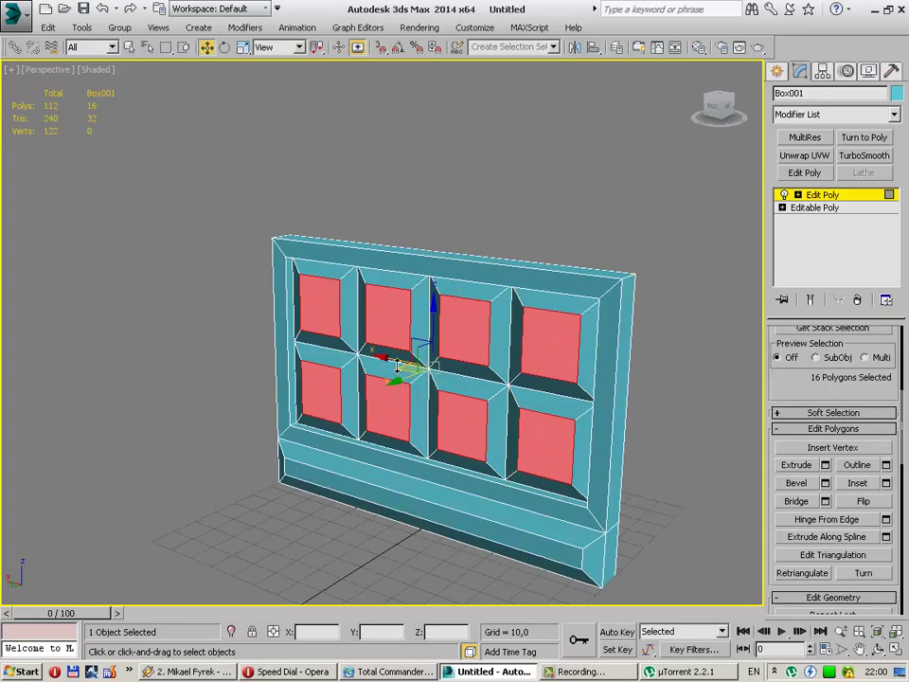
mouse_move(395, 369)
left_mouse_down()
mouse_move(394, 382)
mouse_move(398, 352)
left_mouse_up()
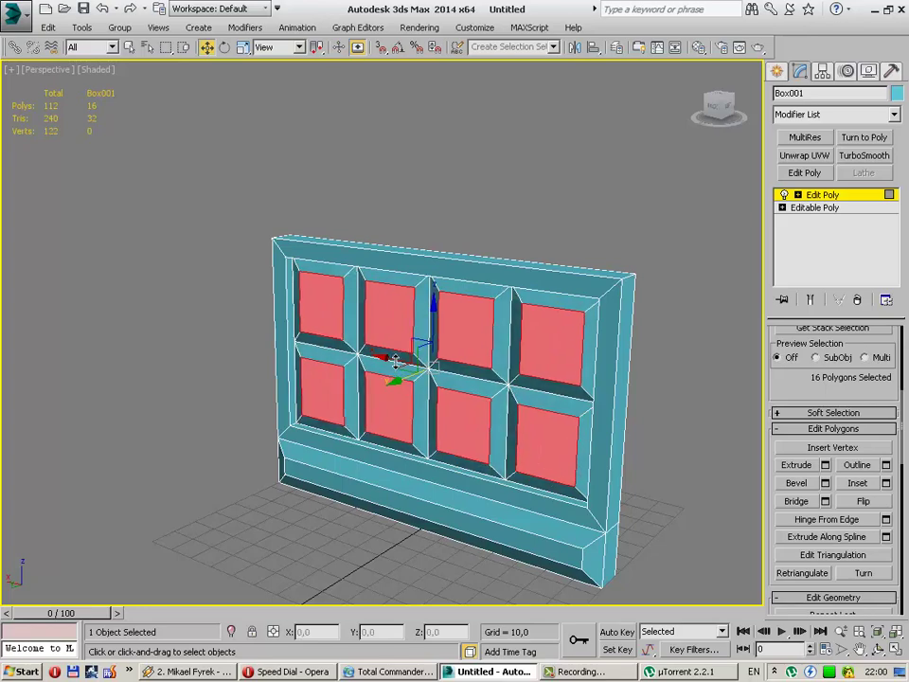
mouse_move(495, 392)
middle_mouse_down("alt")
mouse_move(443, 378)
mouse_move(572, 369)
mouse_move(588, 391)
middle_mouse_up("alt")
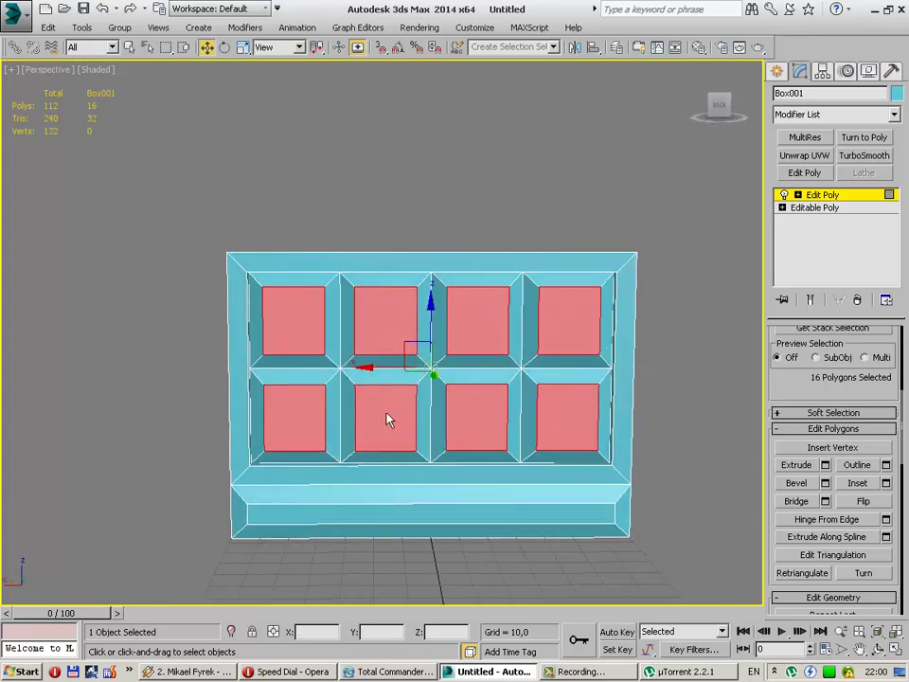
Step: Clear the face selection and select Box001 as a whole object
left_click(407, 548)
mouse_move(351, 548)
middle_mouse_down("alt")
mouse_move(355, 483)
mouse_move(425, 531)
mouse_move(289, 540)
mouse_move(422, 537)
mouse_move(406, 511)
middle_mouse_up("alt")
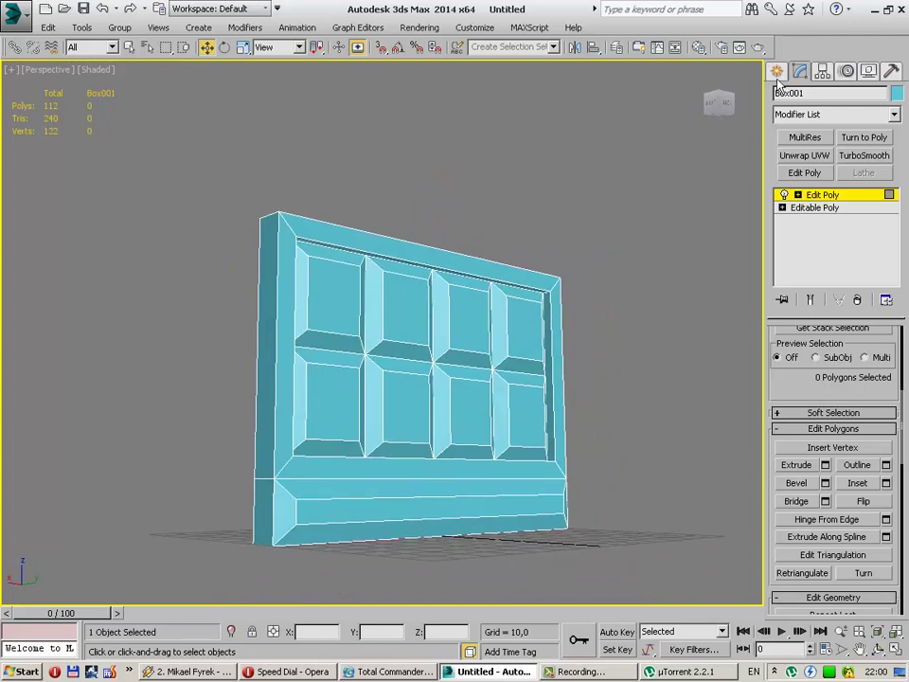
left_click(776, 76)
left_click(649, 336)
mouse_move(507, 371)
middle_mouse_down("alt")
mouse_move(478, 324)
mouse_move(470, 405)
middle_mouse_up("alt")
left_click(470, 405)
Step: Orbit to face the panel front with Box001 reselected and its modifier stack shown
scroll(559, 400, "up", 2)
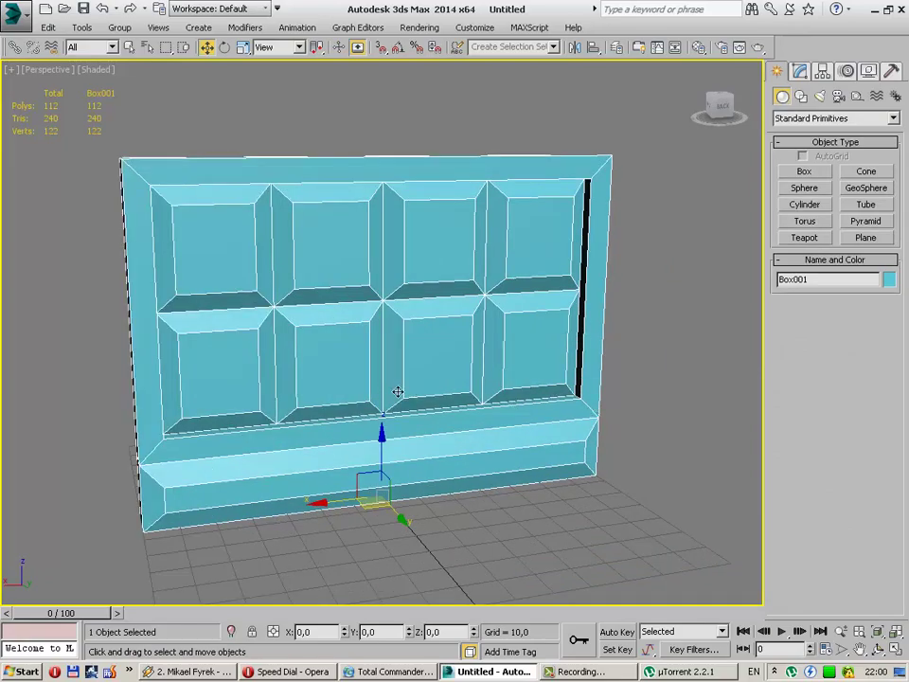
mouse_move(398, 391)
middle_mouse_down("alt")
mouse_move(397, 373)
mouse_move(521, 415)
mouse_move(574, 373)
mouse_move(586, 328)
mouse_move(606, 360)
middle_mouse_up("alt")
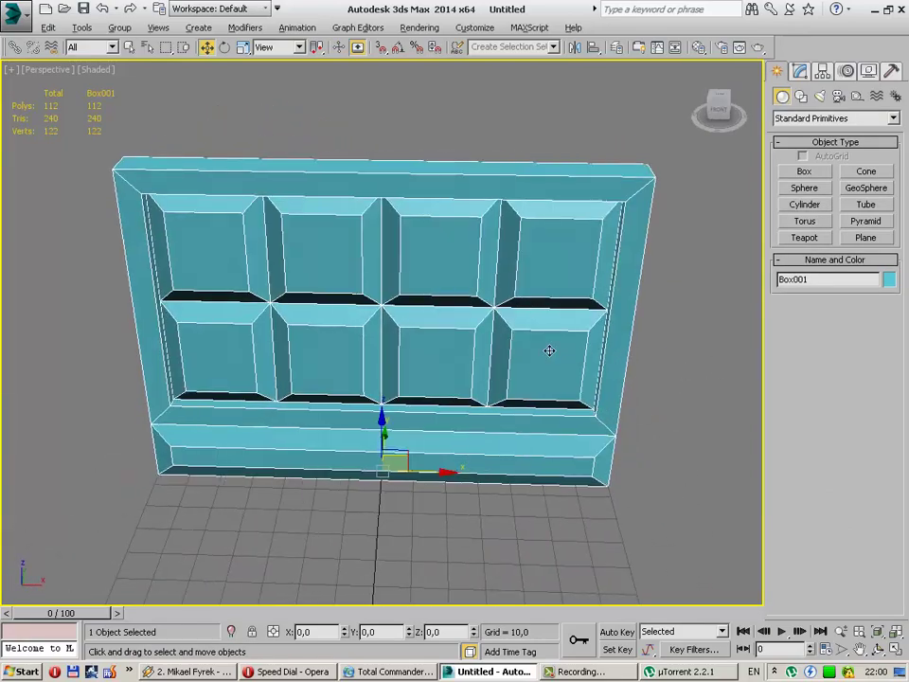
middle_click_drag(549, 351, 539, 251, "alt")
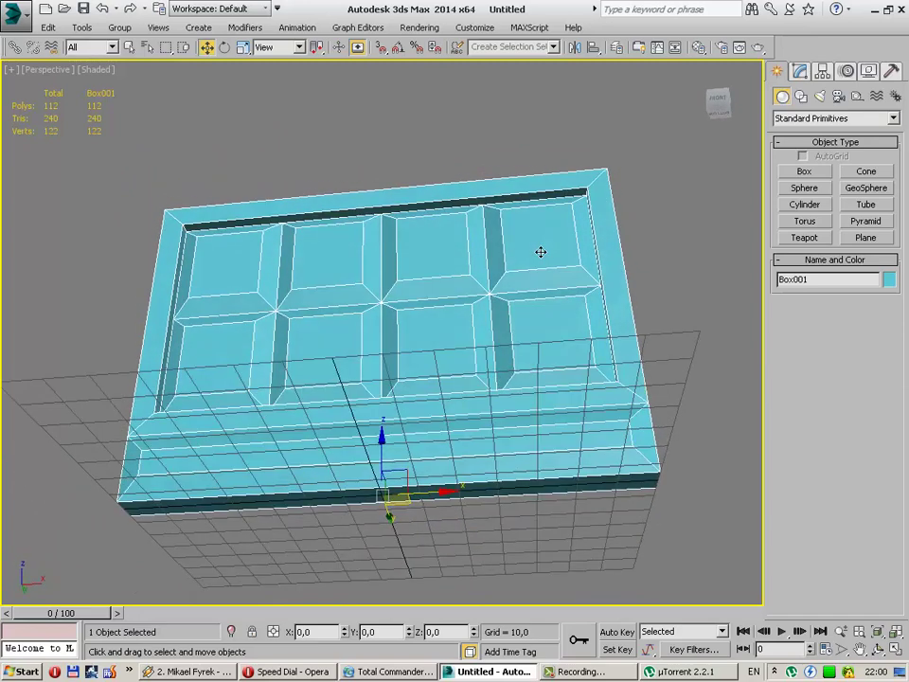
key("ctrl+d")
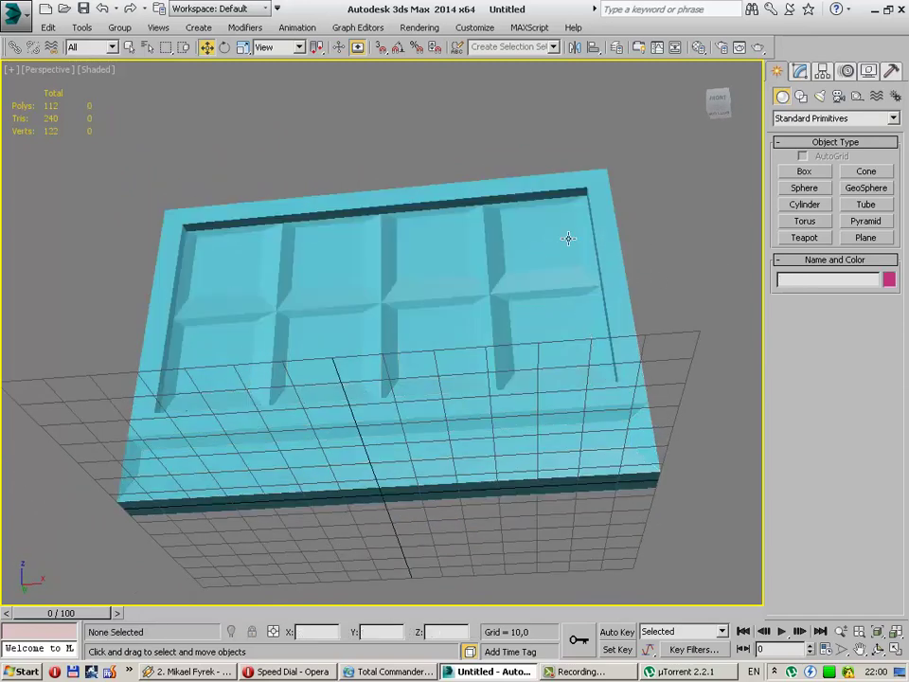
left_click(282, 223)
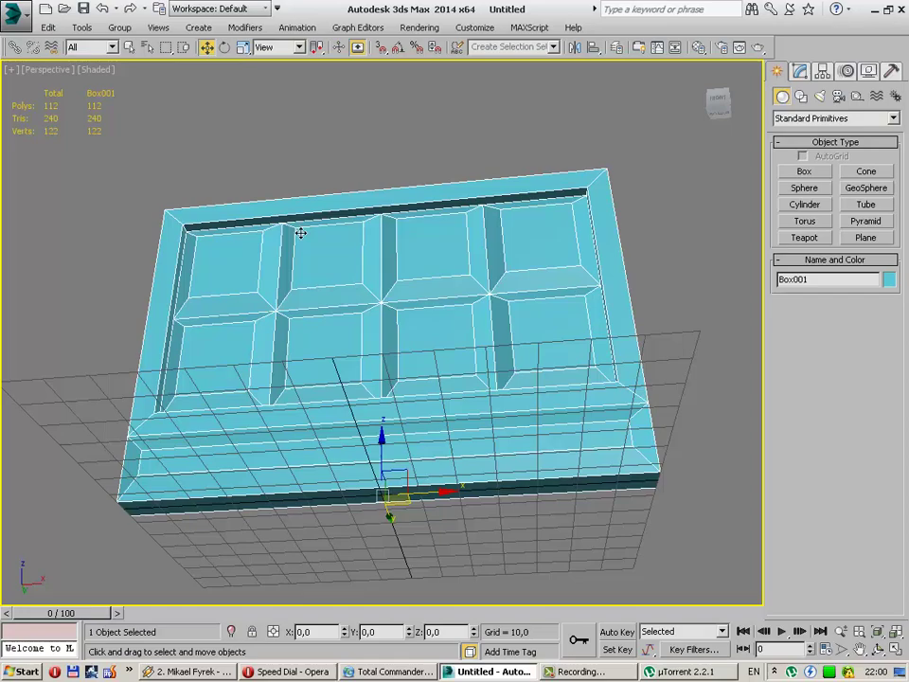
mouse_move(300, 233)
middle_mouse_down("alt")
mouse_move(325, 281)
mouse_move(330, 356)
mouse_move(393, 360)
mouse_move(392, 285)
middle_mouse_up("alt")
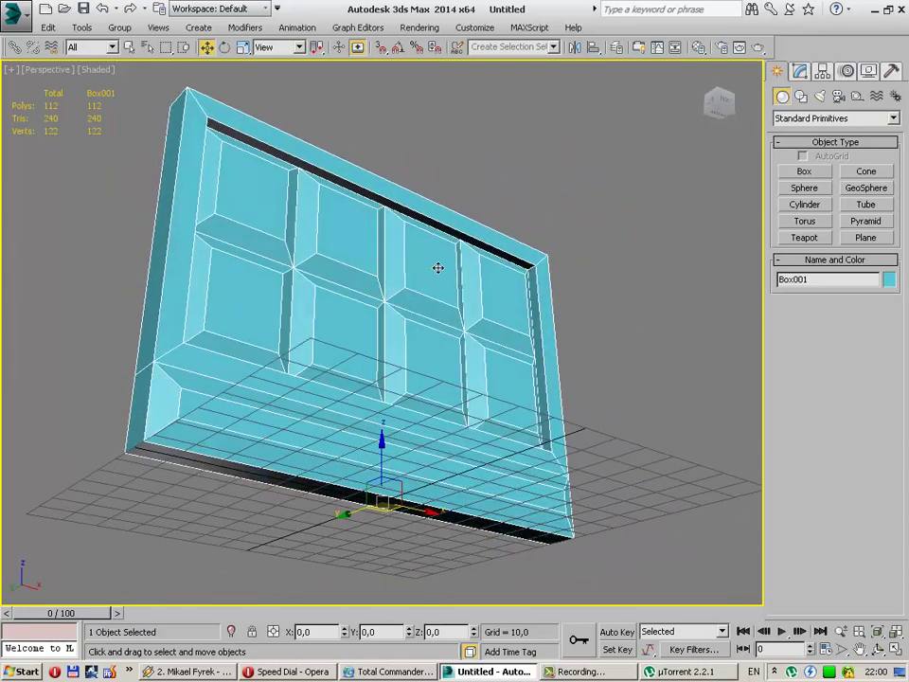
mouse_move(421, 234)
middle_mouse_down("alt")
mouse_move(388, 312)
mouse_move(349, 247)
mouse_move(348, 276)
middle_mouse_up("alt")
left_click(800, 71)
Step: Add an Edit Poly modifier to Box001 and test-select bevel polygons at Polygon level
left_click(804, 172)
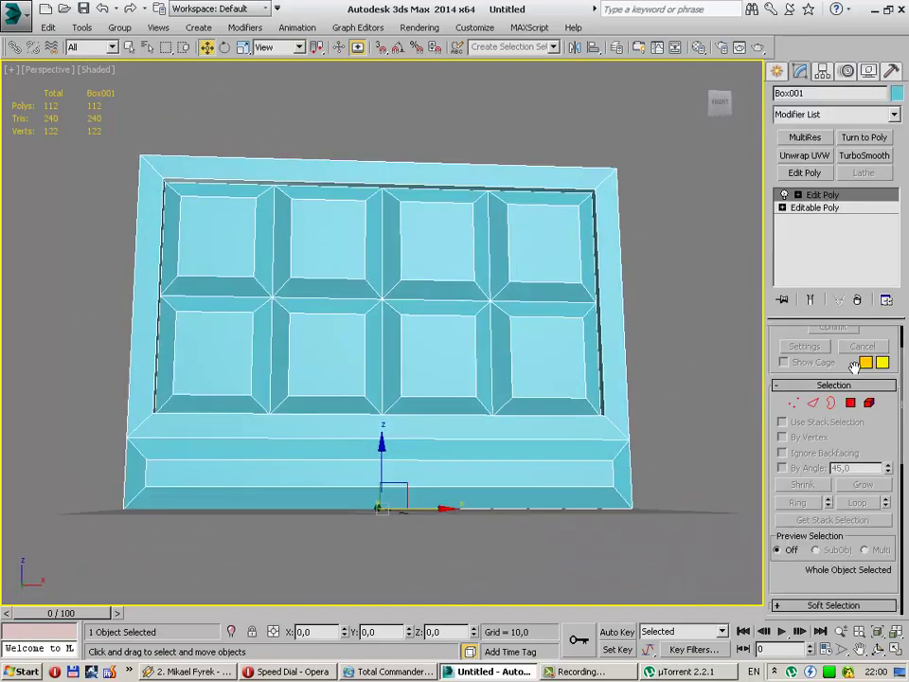
left_click(850, 402)
left_click(189, 187)
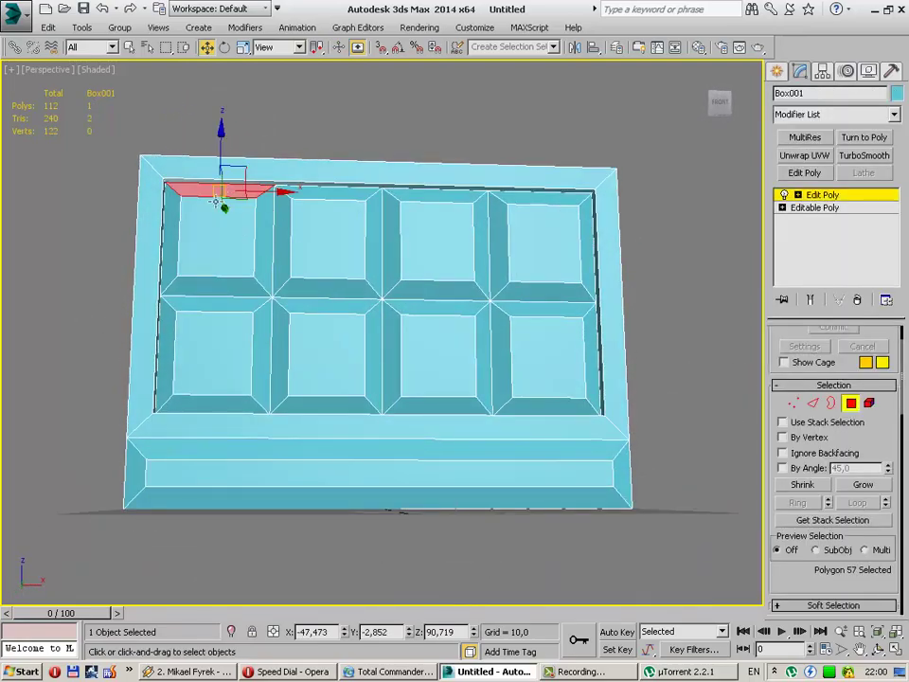
left_click(179, 228, "ctrl")
left_click(184, 286, "ctrl")
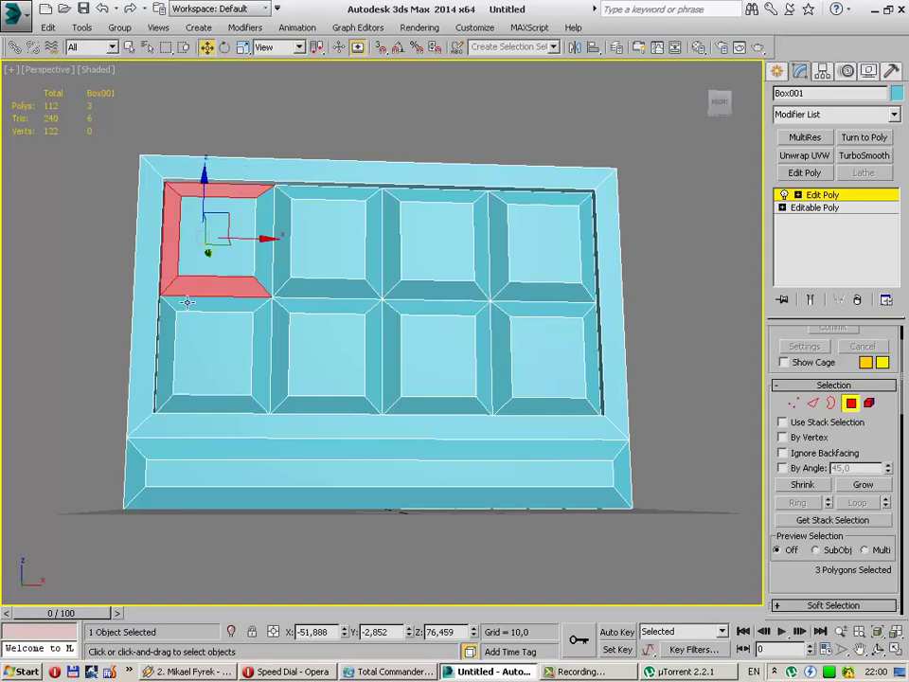
left_click(187, 301, "ctrl")
left_click(163, 320, "ctrl")
left_click(627, 325)
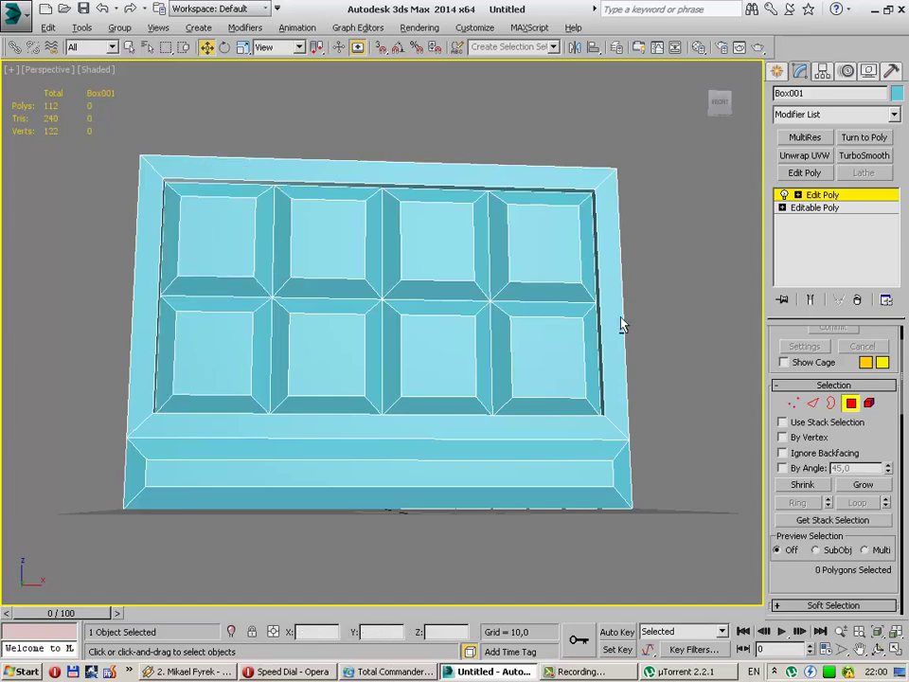
Step: In Front view, undo the stray move, cancel the clone, and window-select the 80 inner panel polygons
key("f")
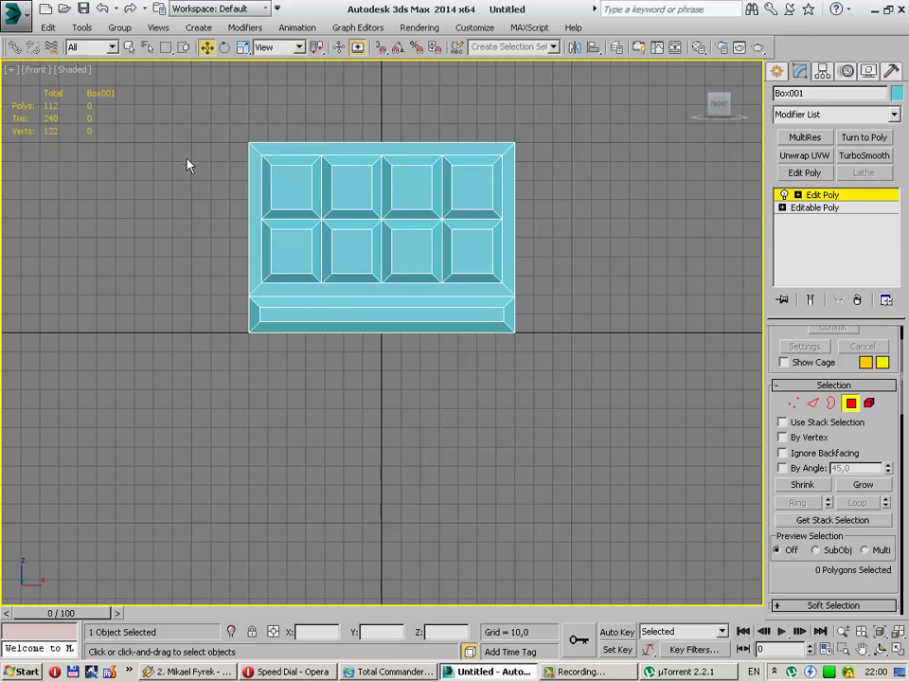
scroll(187, 165, "up", 3)
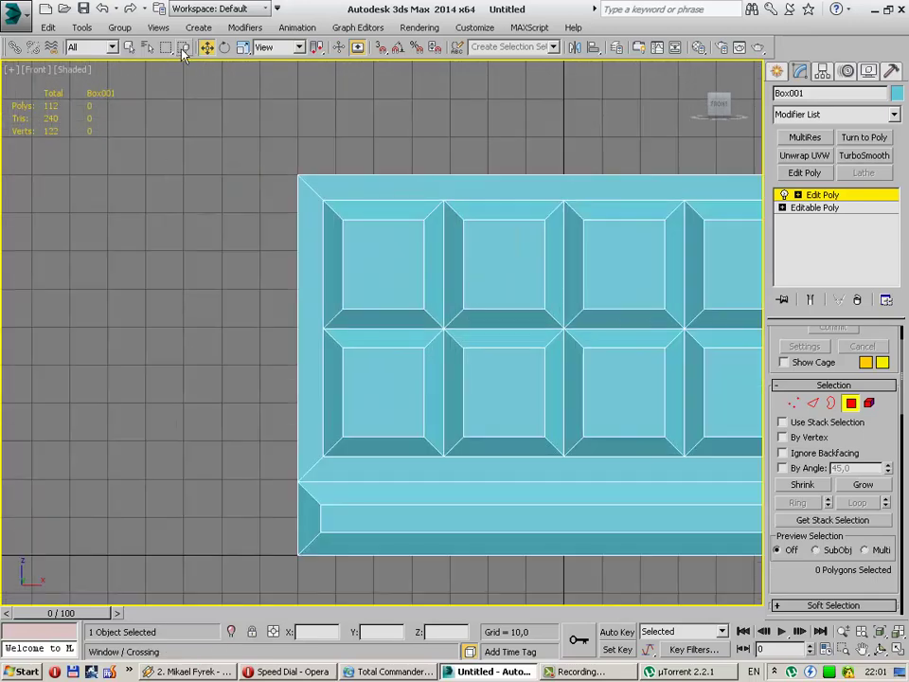
middle_click_drag(424, 213, 181, 197)
left_click_drag(190, 183, 184, 213)
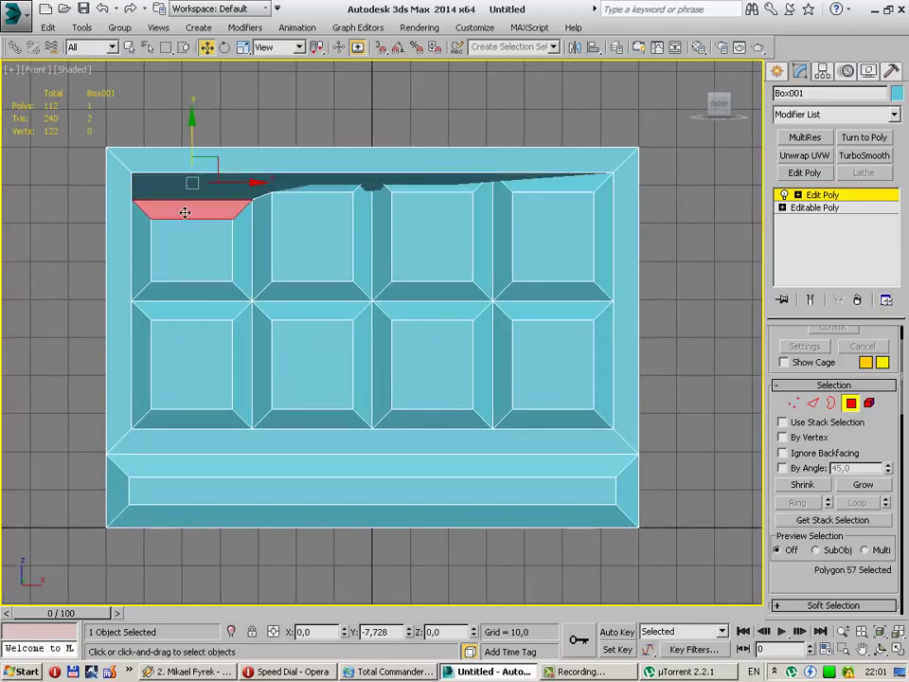
key("ctrl+z")
left_click(725, 236)
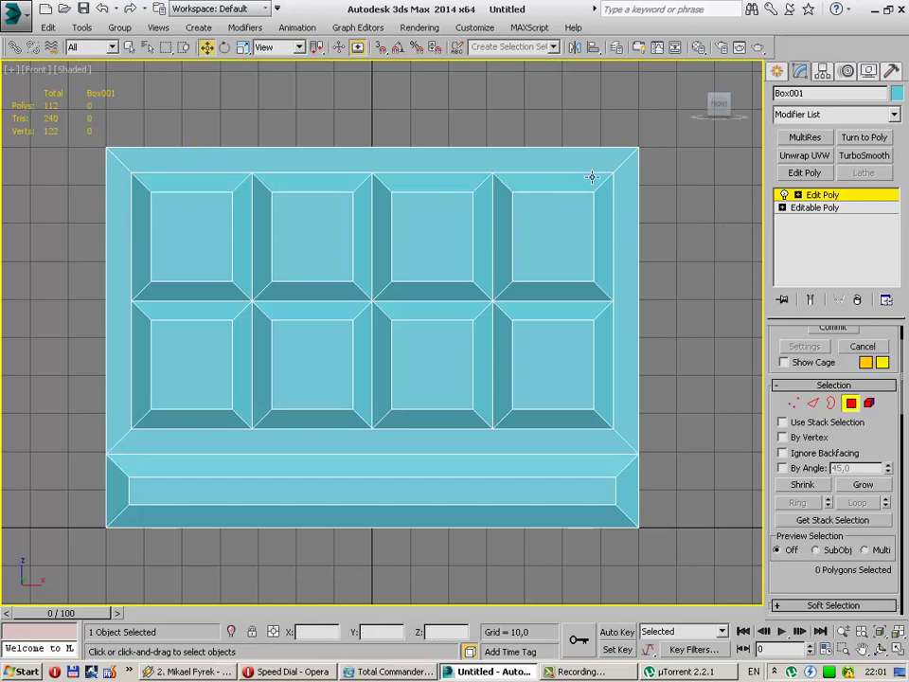
left_click_drag(499, 252, 499, 264, "shift")
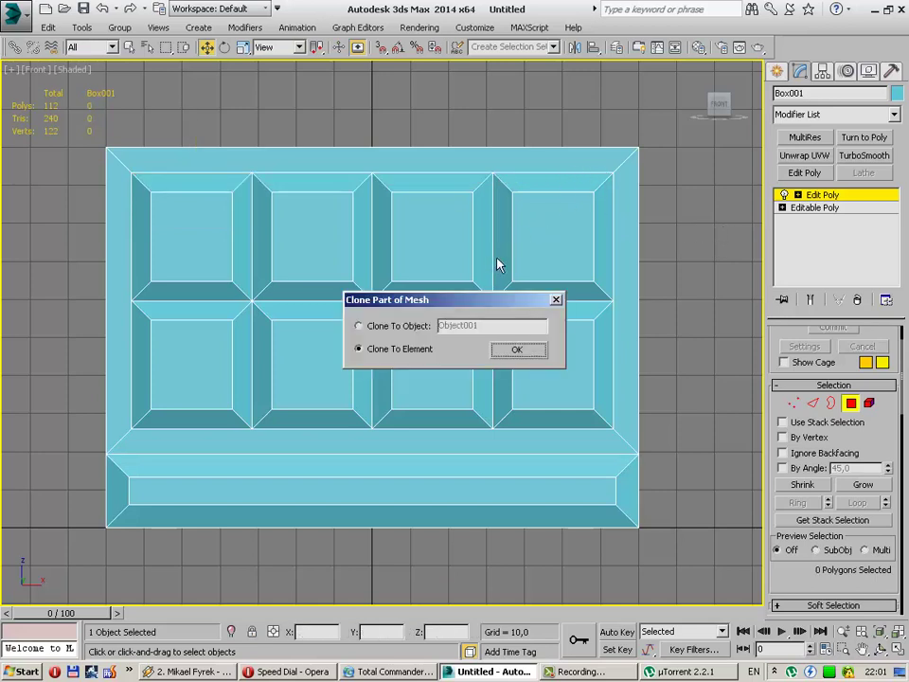
left_click(556, 299)
mouse_move(606, 182)
left_mouse_down()
mouse_move(154, 426)
mouse_move(138, 426)
left_mouse_up()
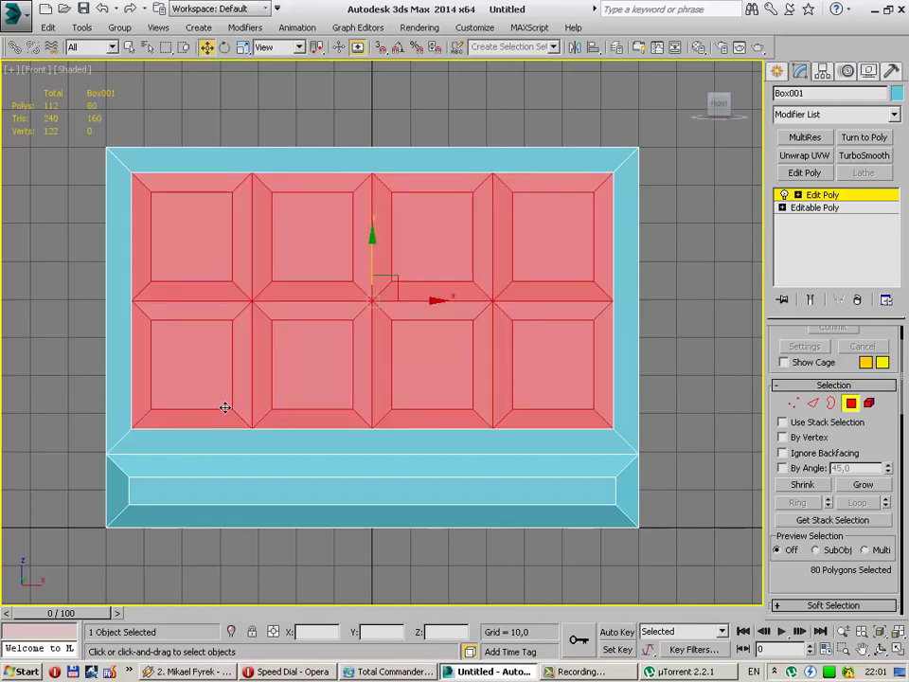
Step: Return to Perspective, orbit to an angled view of the cabinet front, and browse the Edit Poly rollouts
key("p")
mouse_move(318, 403)
middle_mouse_down("alt")
mouse_move(422, 361)
mouse_move(315, 349)
mouse_move(321, 341)
mouse_move(463, 350)
mouse_move(433, 271)
middle_mouse_up("alt")
left_click_drag(902, 386, 903, 450)
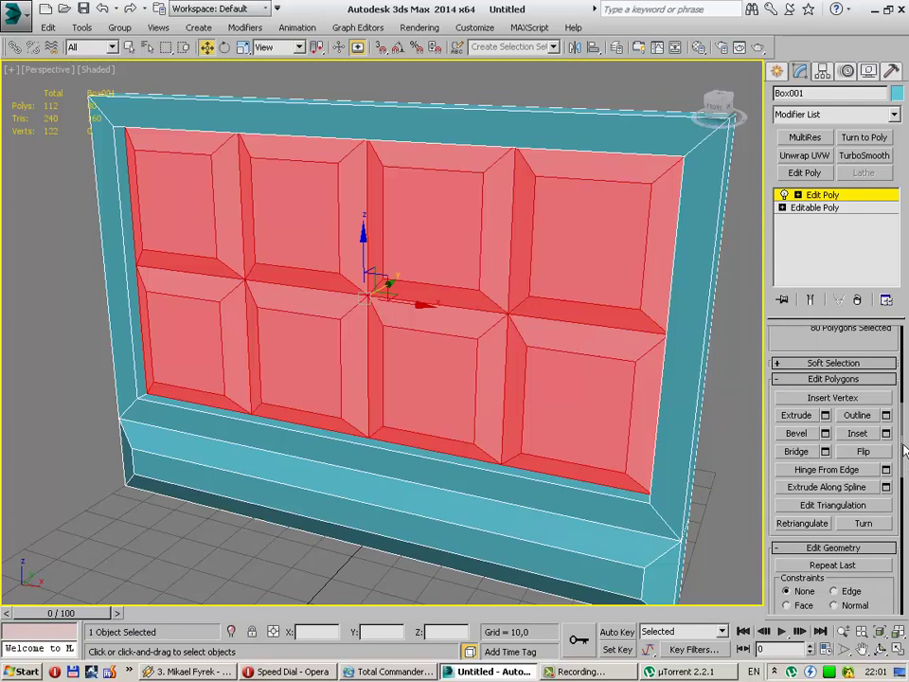
left_click_drag(904, 453, 906, 491)
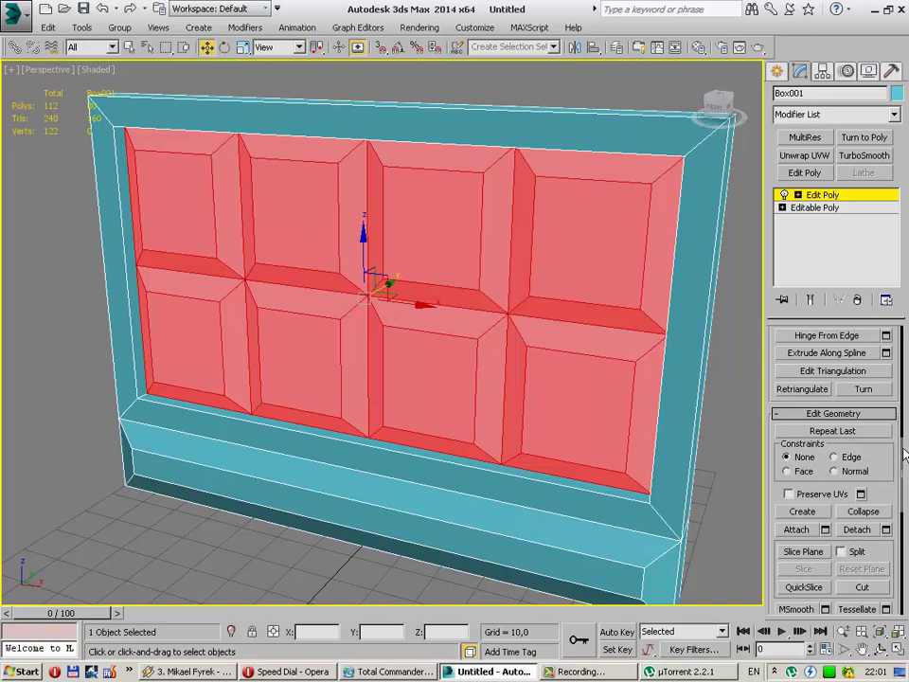
mouse_move(904, 455)
left_mouse_down()
mouse_move(905, 495)
mouse_move(906, 414)
left_mouse_up()
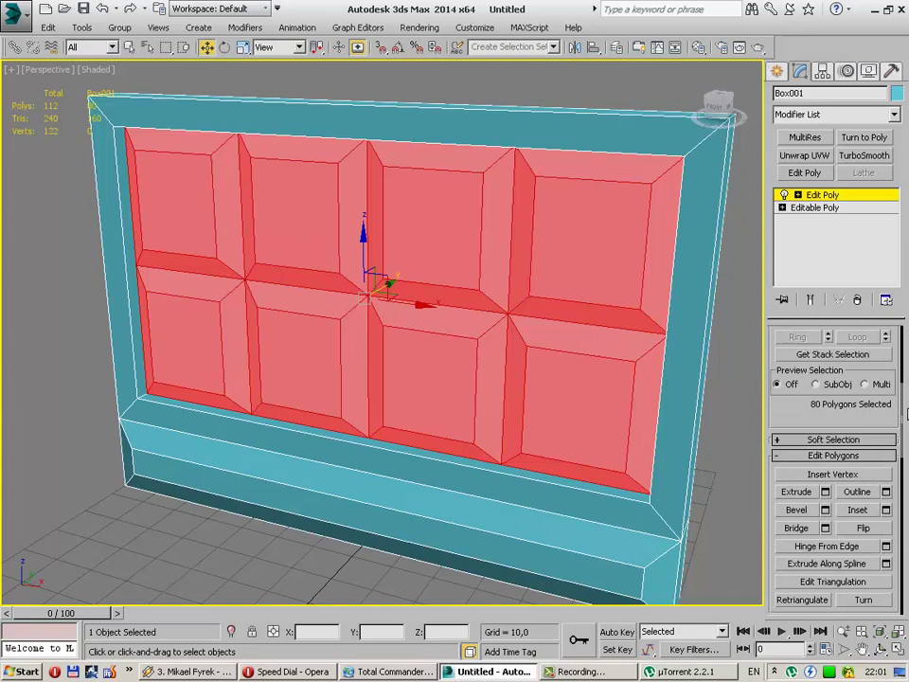
mouse_move(907, 413)
left_mouse_down()
mouse_move(907, 453)
mouse_move(907, 350)
mouse_move(906, 460)
mouse_move(907, 438)
left_mouse_up()
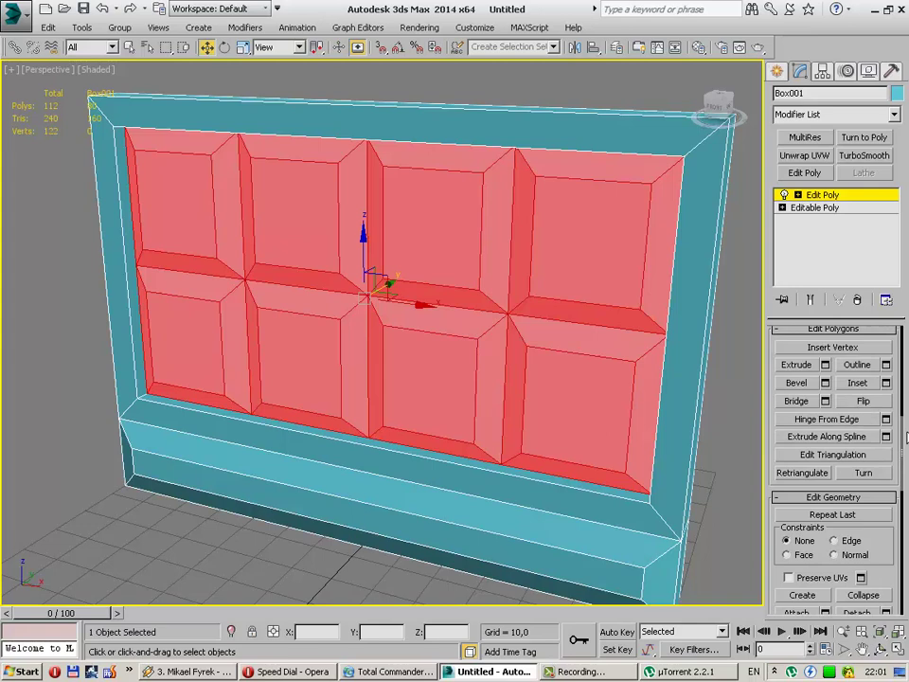
mouse_move(907, 436)
left_mouse_down()
mouse_move(907, 568)
mouse_move(896, 363)
left_mouse_up()
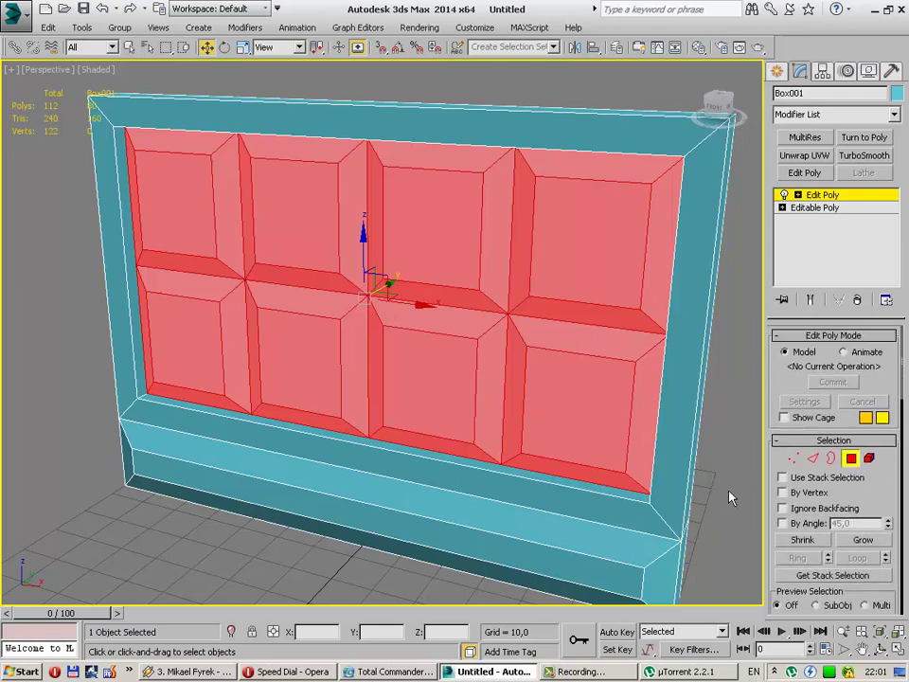
Step: Switch to Border level and try picking border edges along the sill and left side
key("3")
left_click(356, 439)
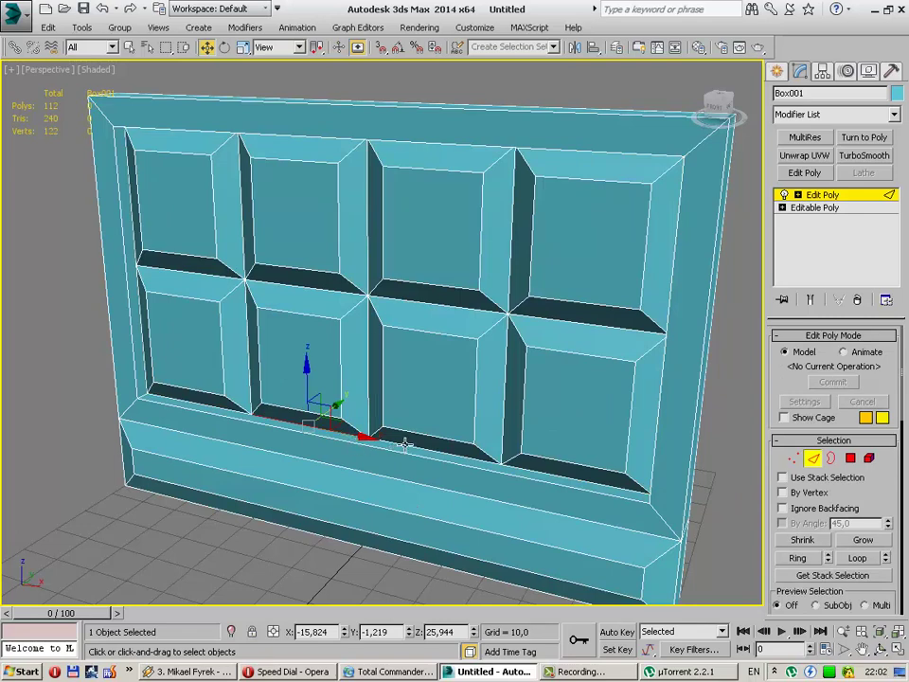
left_click_drag(404, 444, 548, 478)
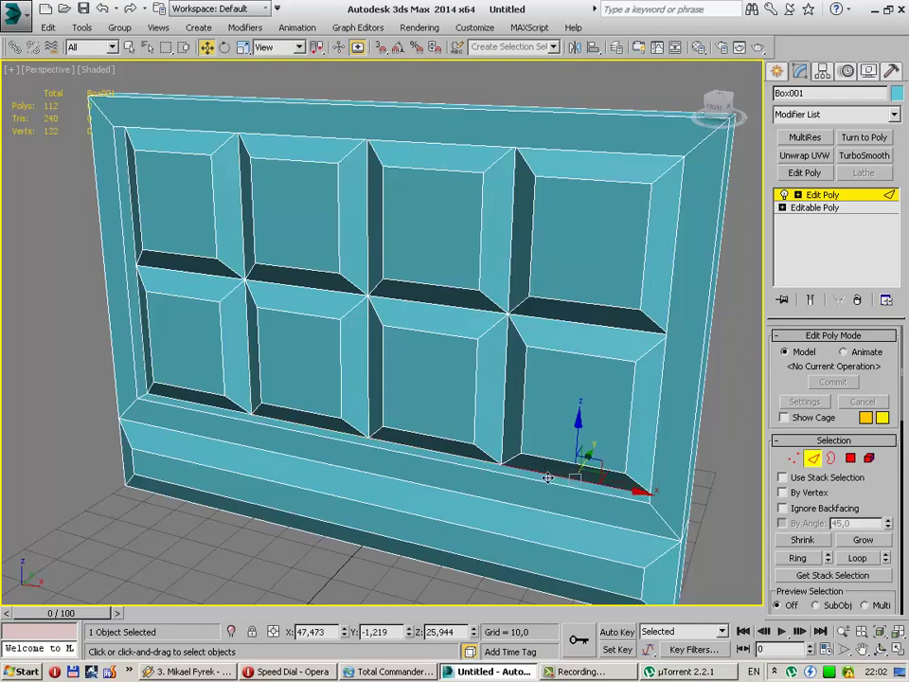
left_click_drag(453, 457, 217, 409)
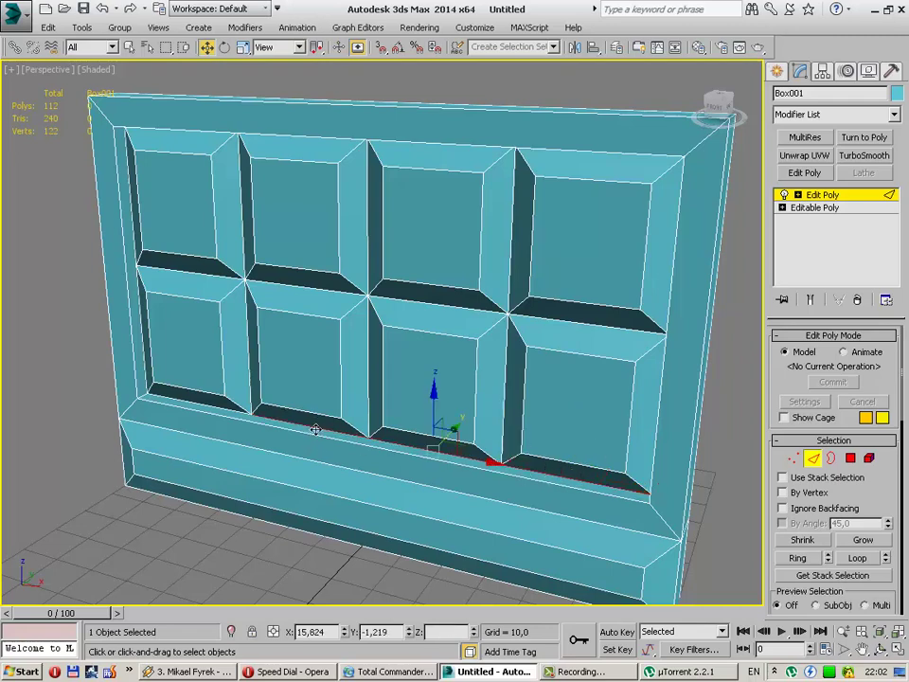
left_click(134, 255, "ctrl")
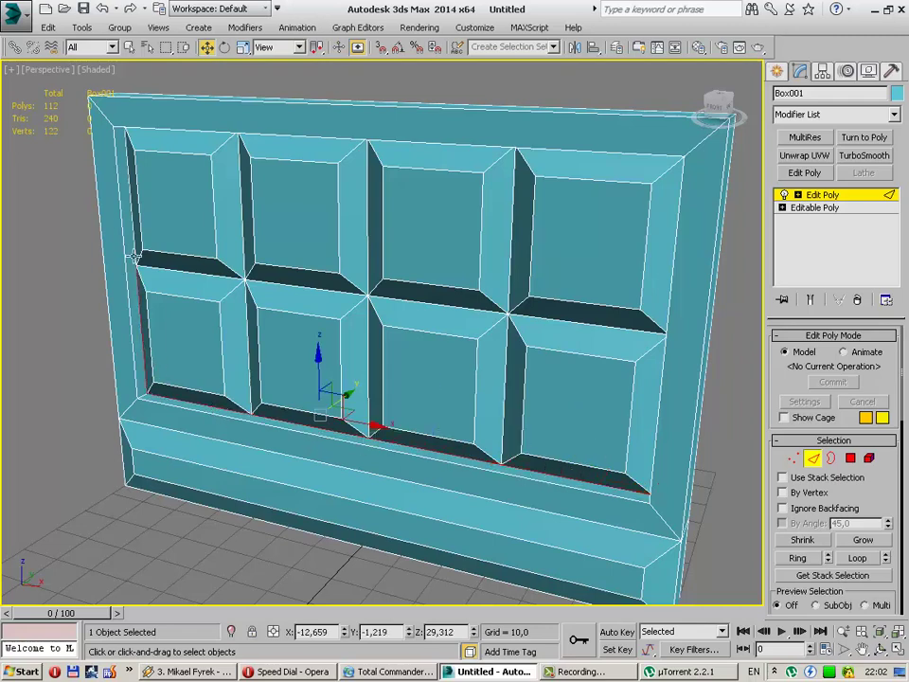
left_click(135, 237, "ctrl")
middle_click_drag(199, 256, 220, 209, "alt")
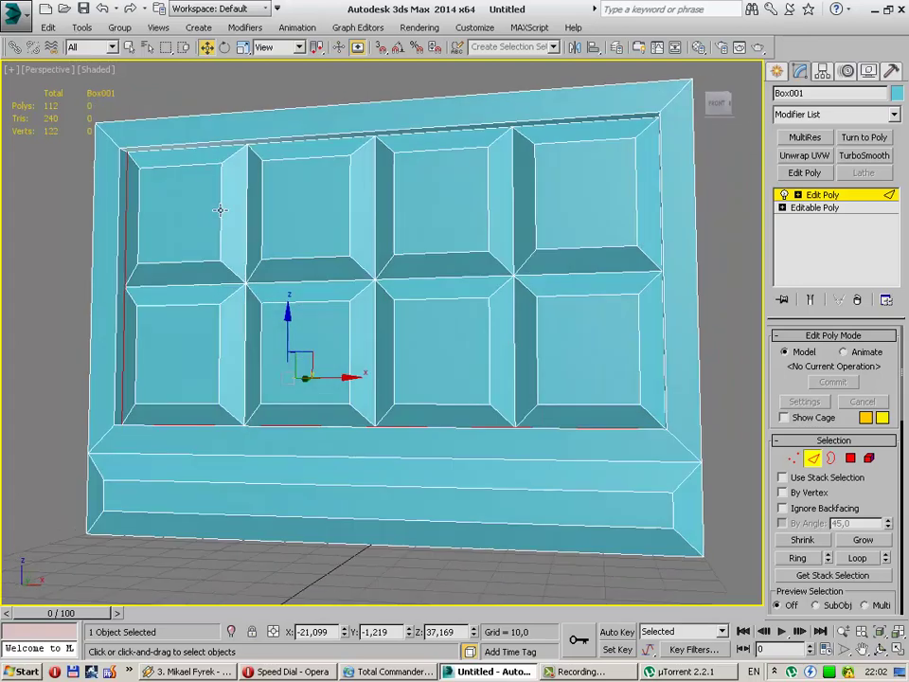
left_click(201, 148, "ctrl")
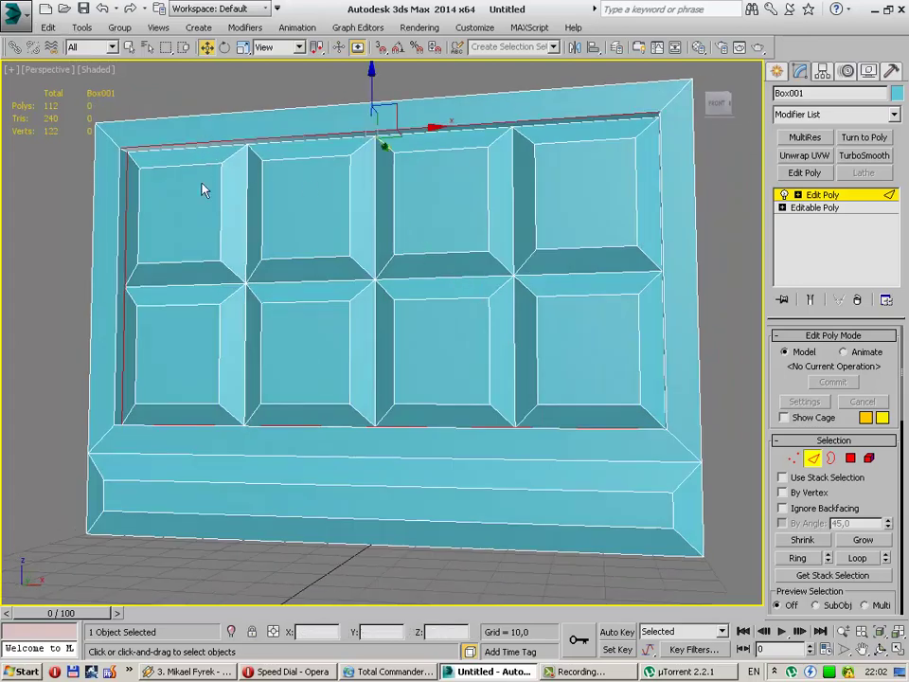
left_click(71, 236)
Step: Select the open border edges along the top, left, bottom and right of the inner panel grid
left_click(184, 149)
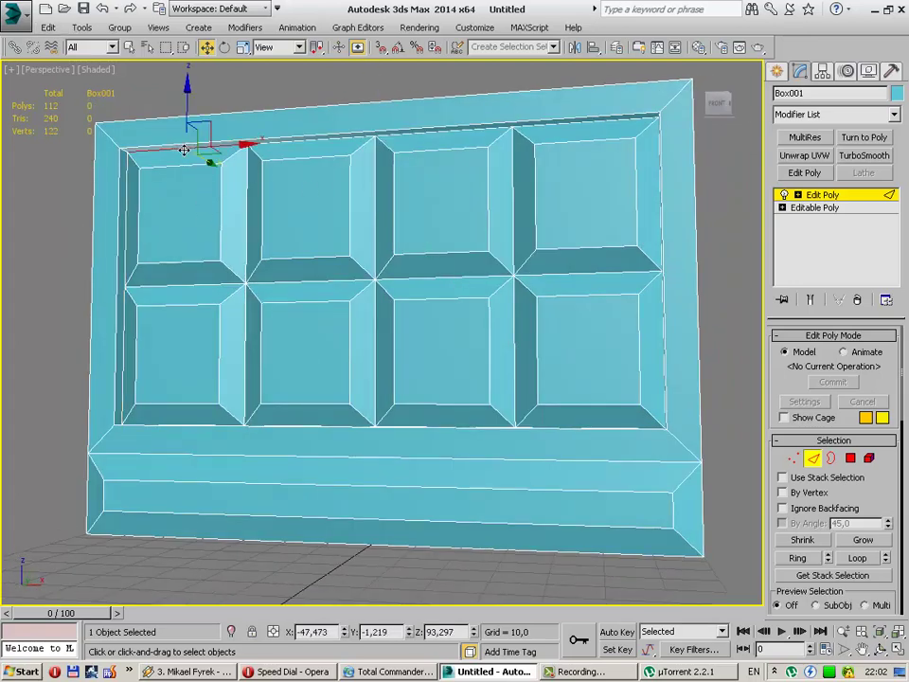
mouse_move(254, 150)
left_mouse_down()
mouse_move(422, 152)
mouse_move(430, 134)
left_mouse_up()
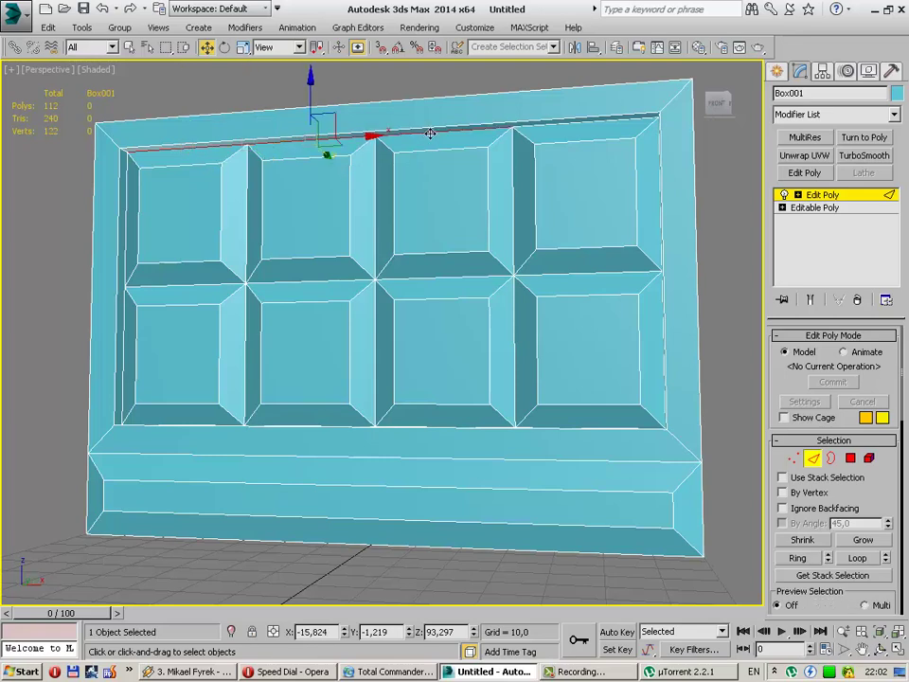
left_click_drag(585, 130, 588, 121)
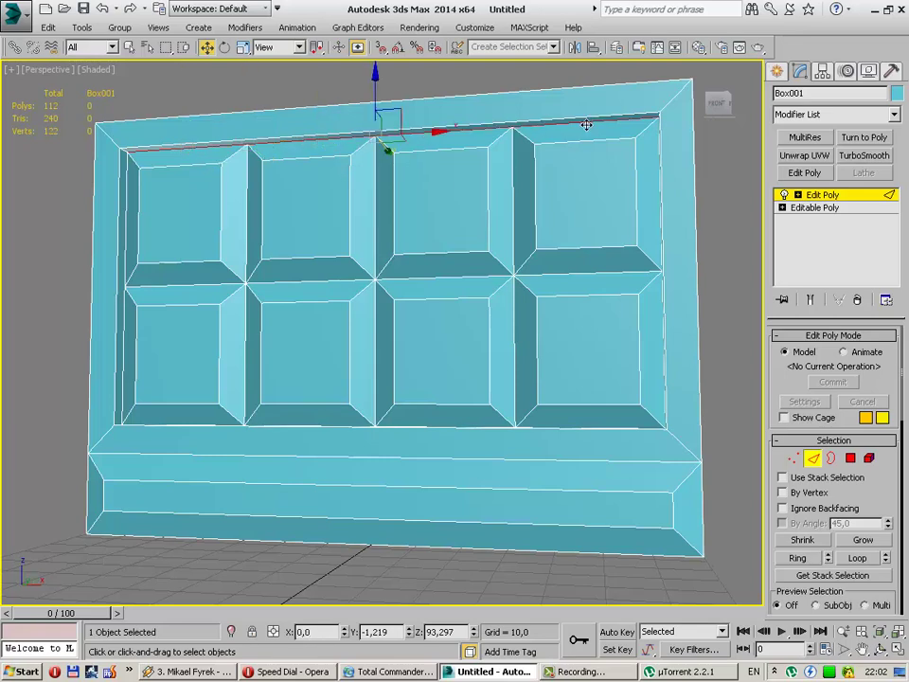
left_click(124, 202)
left_click(126, 324)
middle_click_drag(126, 325, 192, 388, "alt")
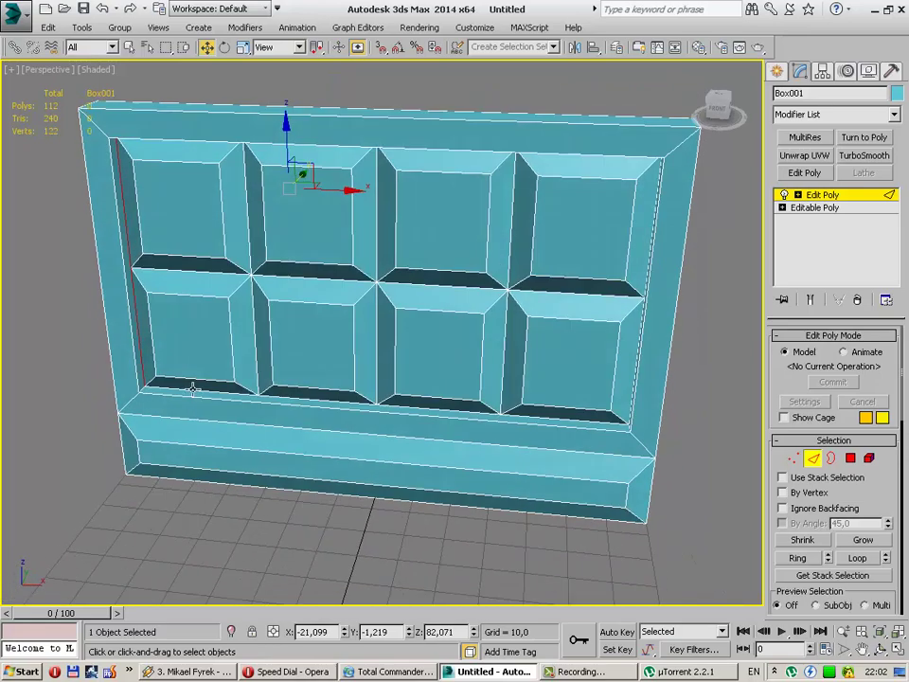
left_click(191, 389, "ctrl")
left_click(369, 401, "ctrl")
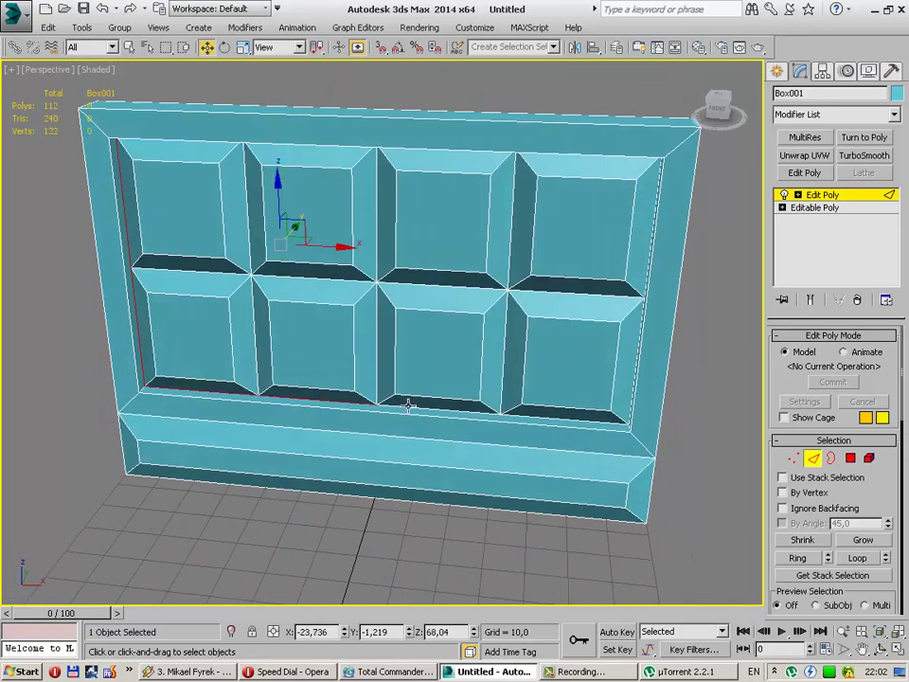
left_click(451, 407, "ctrl")
middle_click_drag(536, 414, 571, 382, "alt")
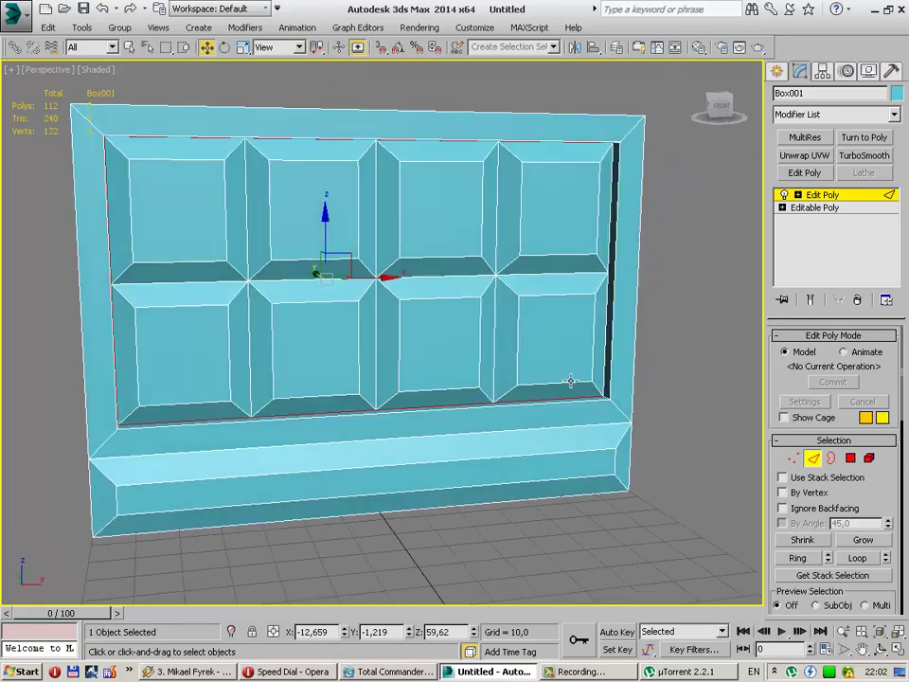
left_click(595, 348, "ctrl")
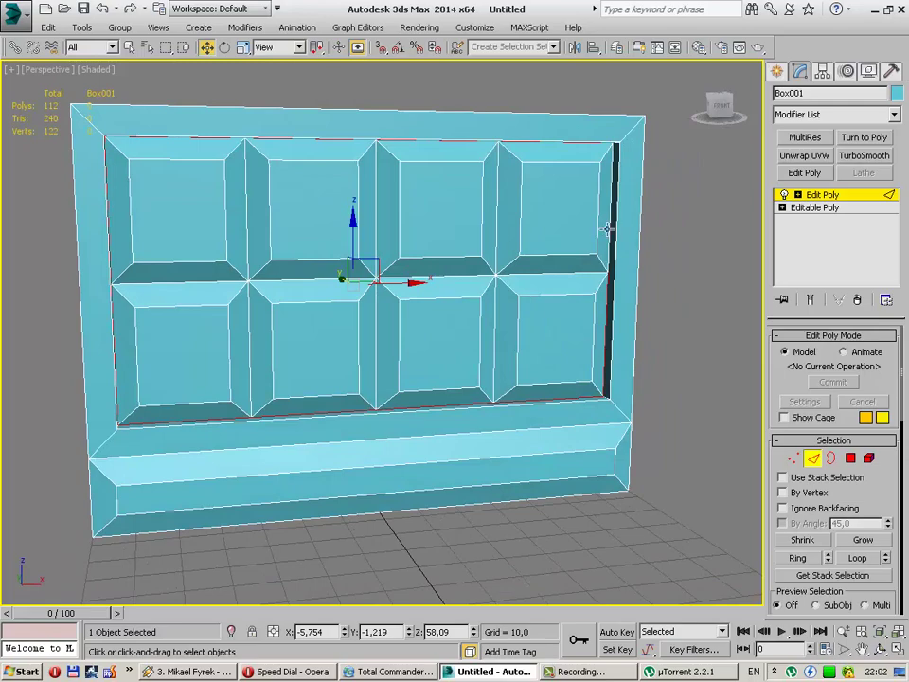
Step: Tilt and centre the view on the panel, scroll the rollouts, and zoom back out
mouse_move(481, 204)
middle_mouse_down("alt")
mouse_move(465, 215)
mouse_move(461, 199)
mouse_move(463, 268)
middle_mouse_up("alt")
left_click_drag(904, 381, 906, 452)
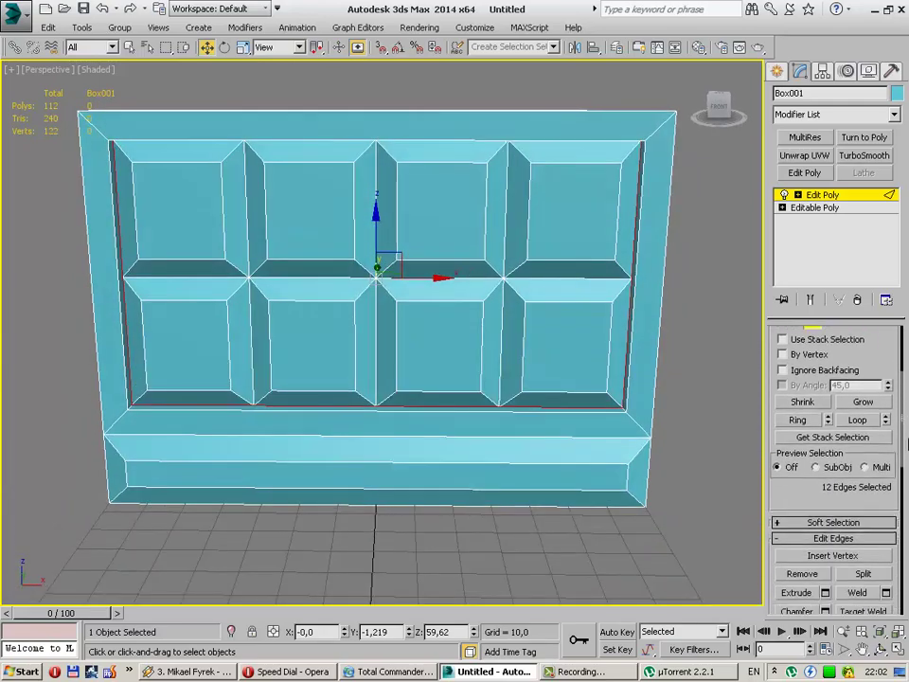
middle_click_drag(615, 411, 539, 402)
scroll(576, 409, "up", 3)
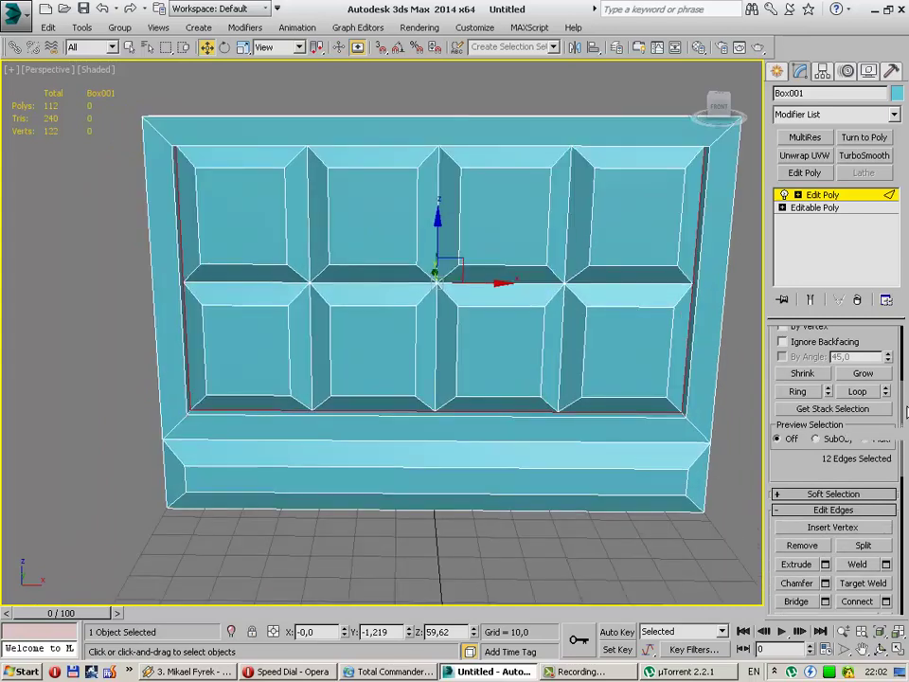
left_click_drag(905, 428, 907, 572)
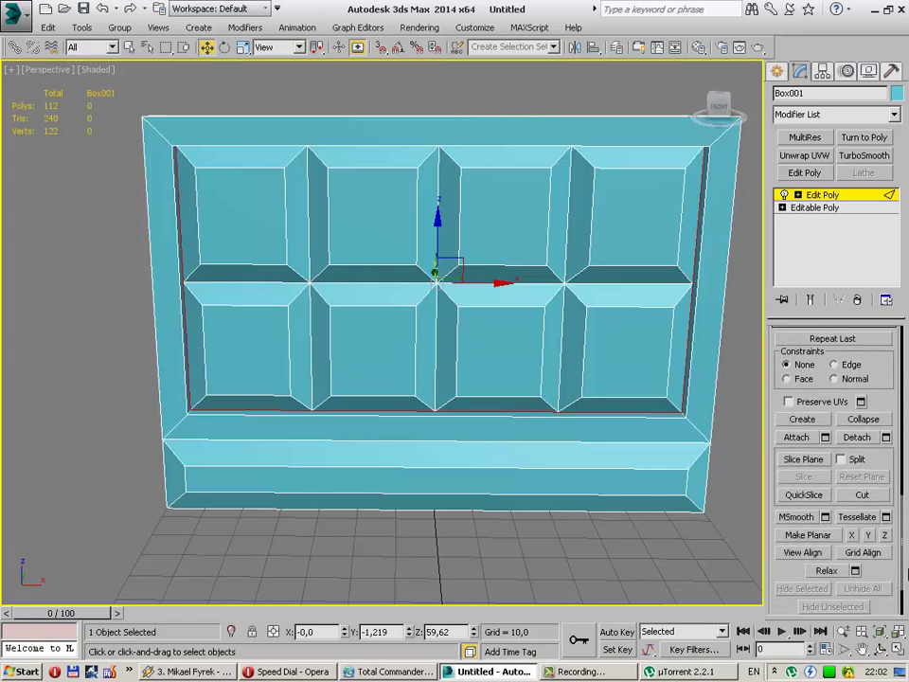
mouse_move(907, 572)
left_mouse_down()
mouse_move(907, 623)
mouse_move(906, 601)
left_mouse_up()
scroll(678, 558, "down", 3)
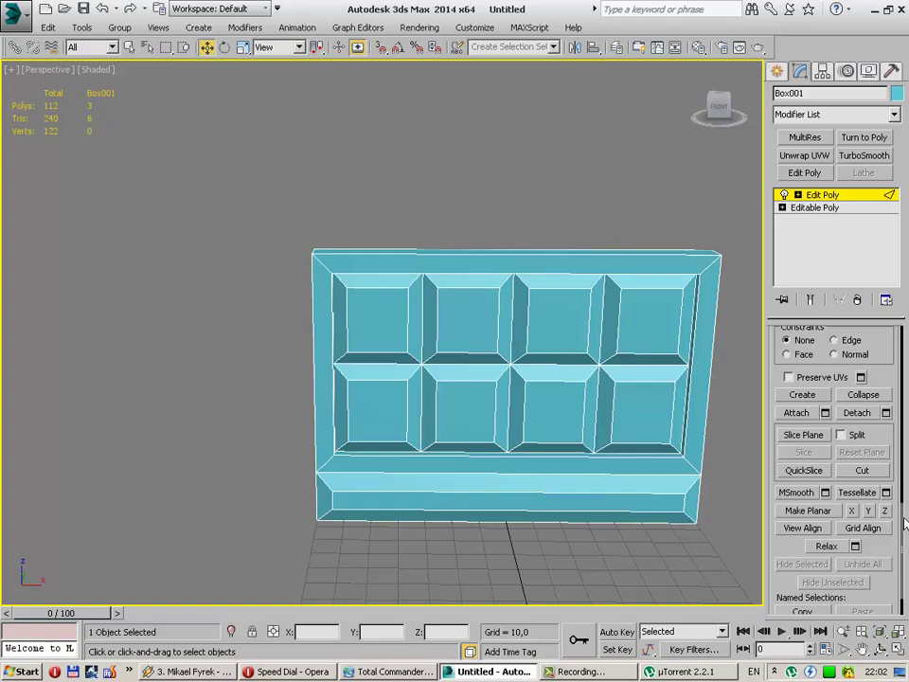
Step: At Polygon level in Front view, marquee-select all eight inset panels, then orbit in Perspective
left_click_drag(904, 523, 904, 331)
left_click(850, 458)
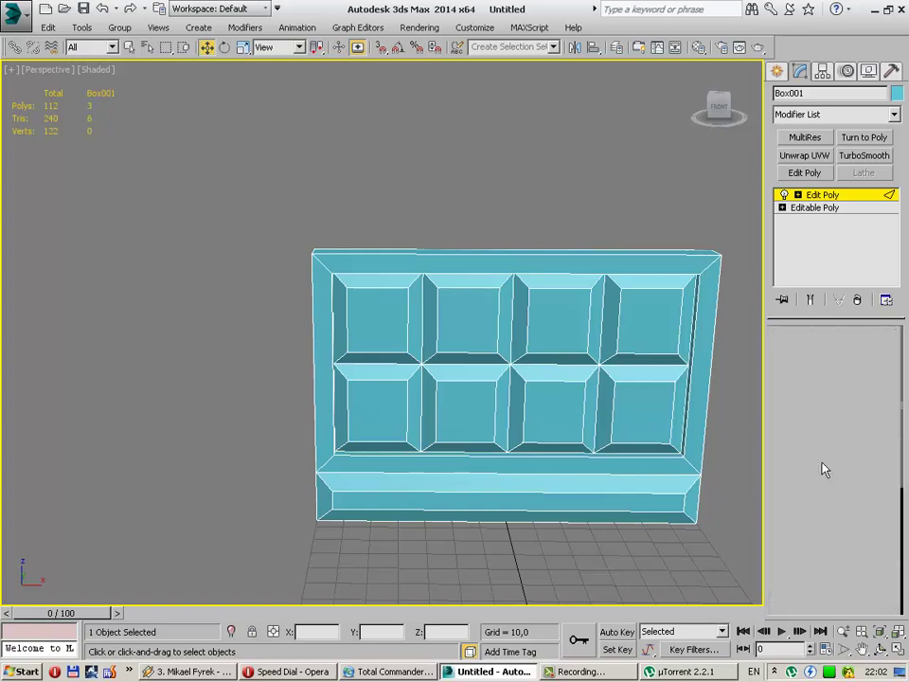
left_click(453, 568)
key("f")
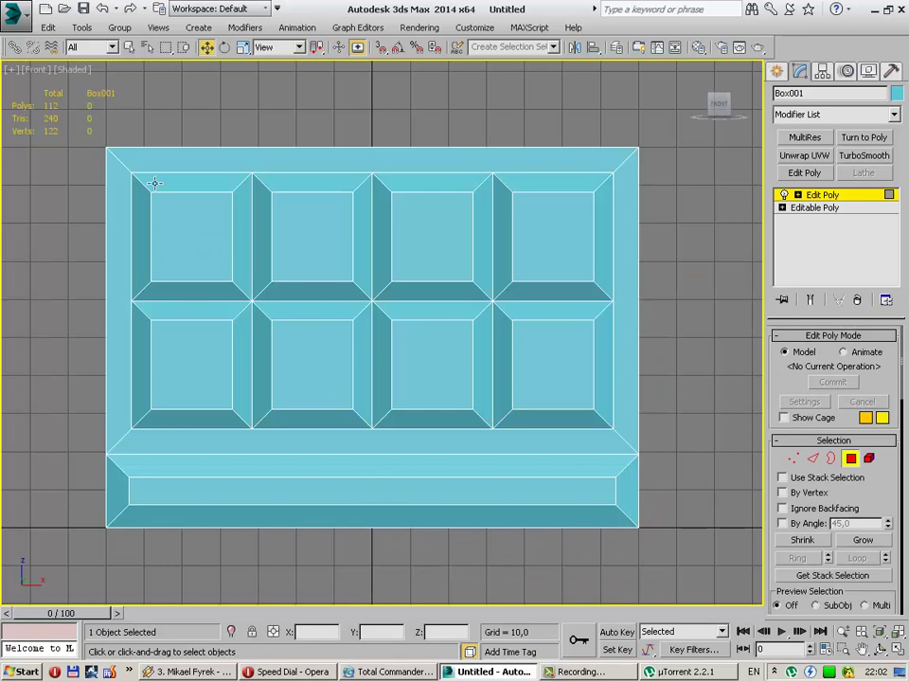
left_click_drag(155, 183, 611, 192)
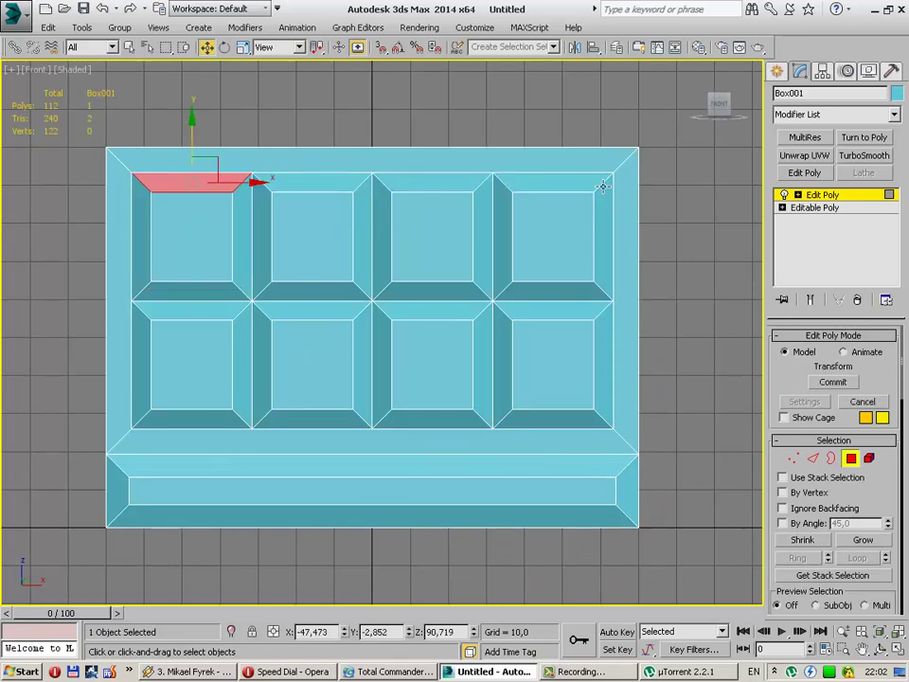
left_click(660, 193)
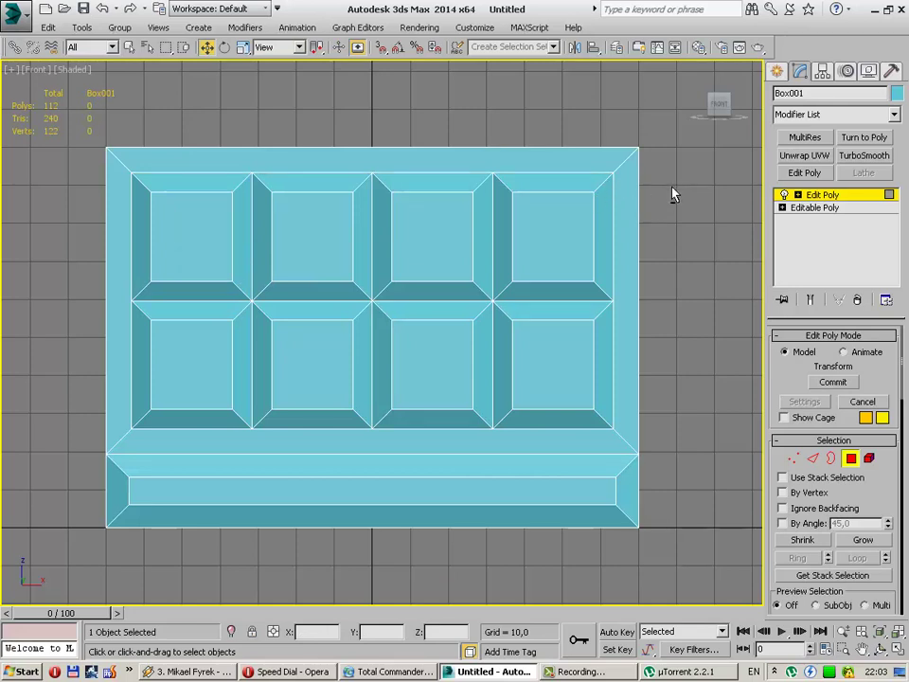
left_click_drag(603, 180, 139, 429)
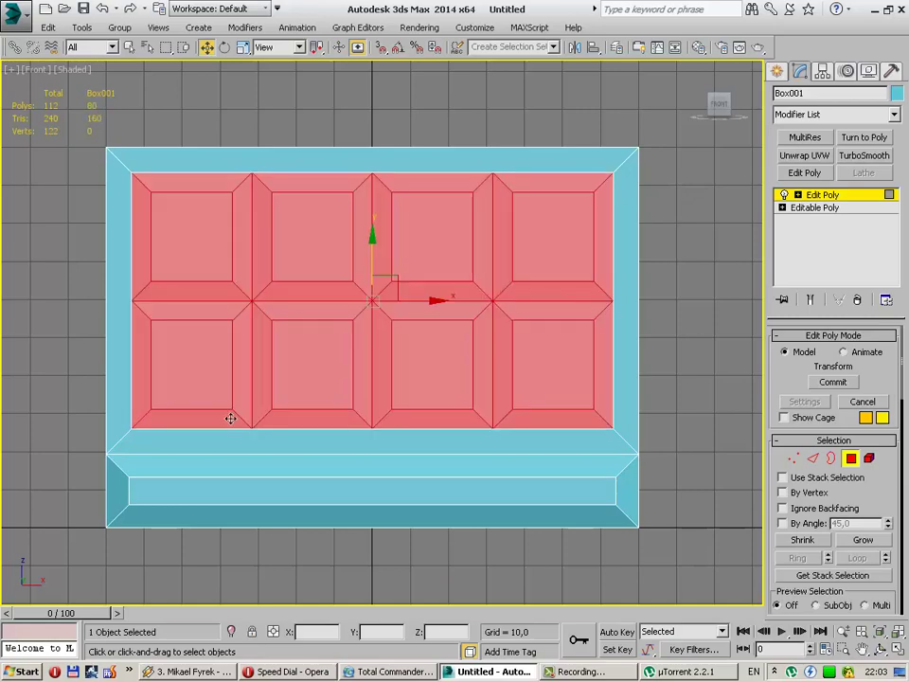
key("p")
mouse_move(483, 419)
middle_mouse_down("alt")
mouse_move(349, 421)
mouse_move(375, 428)
mouse_move(904, 405)
middle_mouse_up("alt")
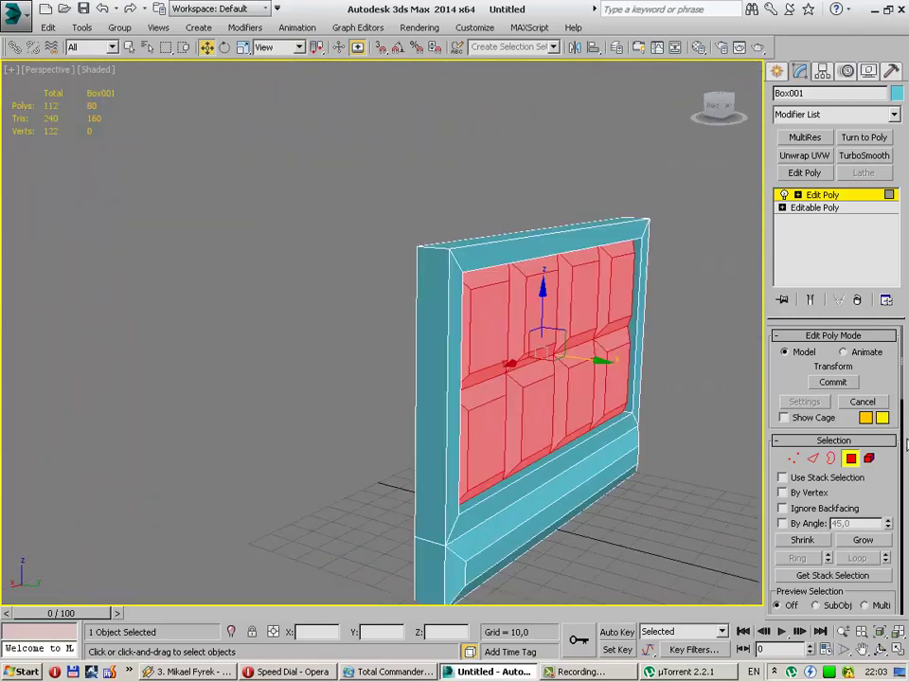
Step: Detach the selected eight panel polygons from Box001 into a new object
left_click_drag(904, 387, 906, 549)
mouse_move(906, 555)
left_mouse_down()
mouse_move(905, 593)
mouse_move(905, 557)
left_mouse_up()
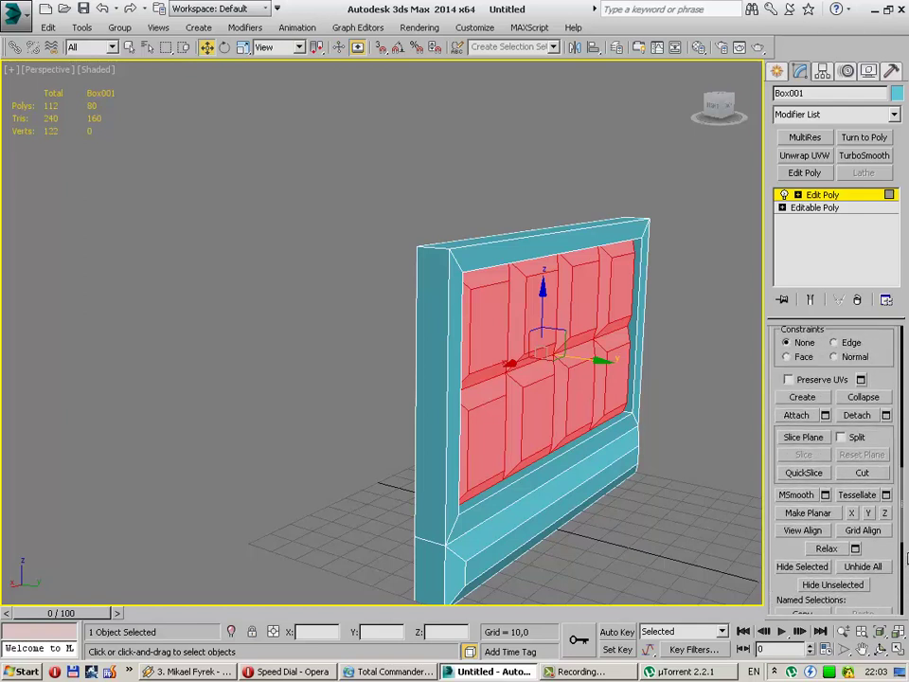
left_click(857, 418)
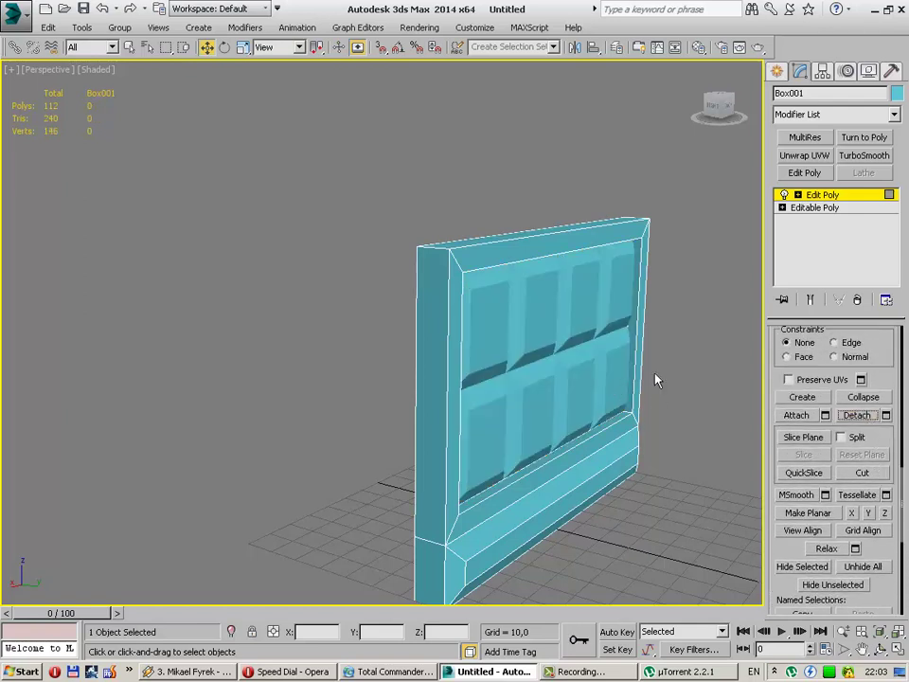
Step: Select the detached Object001, test-move it and undo, then hide it
left_click(649, 318)
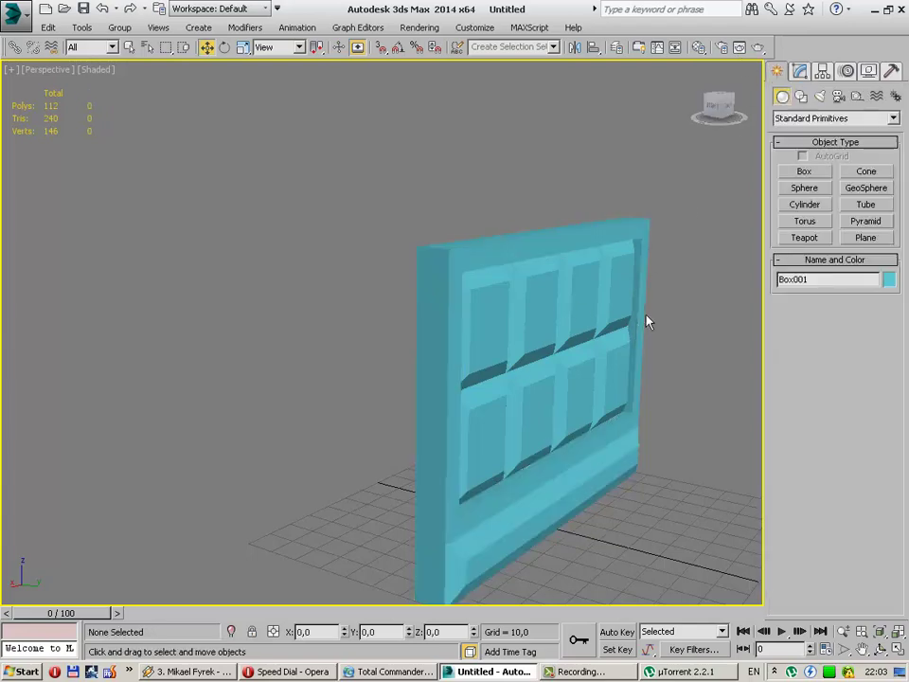
left_click(535, 396)
left_click_drag(591, 541, 675, 566)
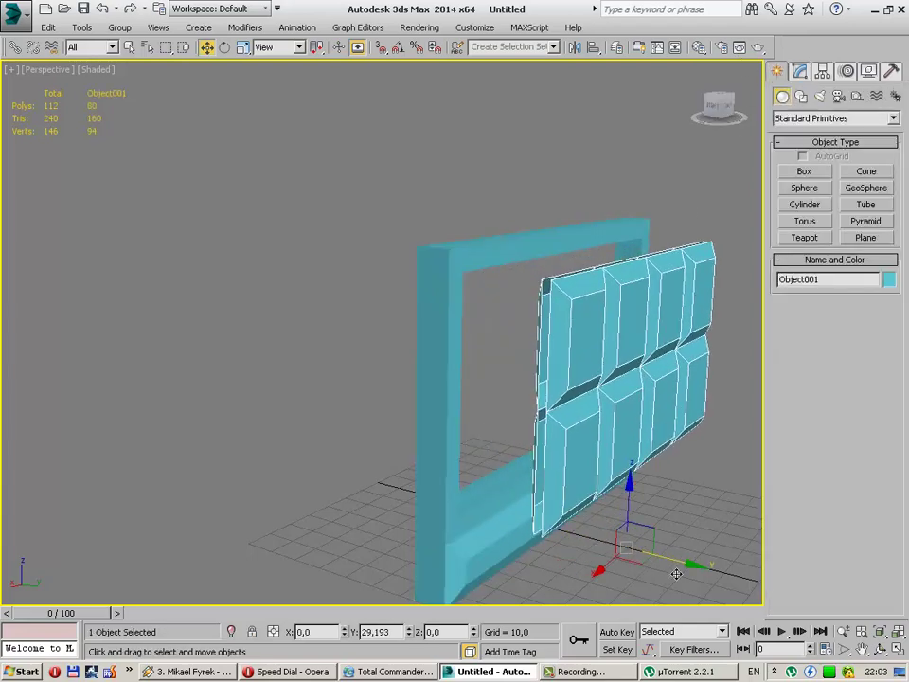
key("ctrl+z")
left_click(571, 481)
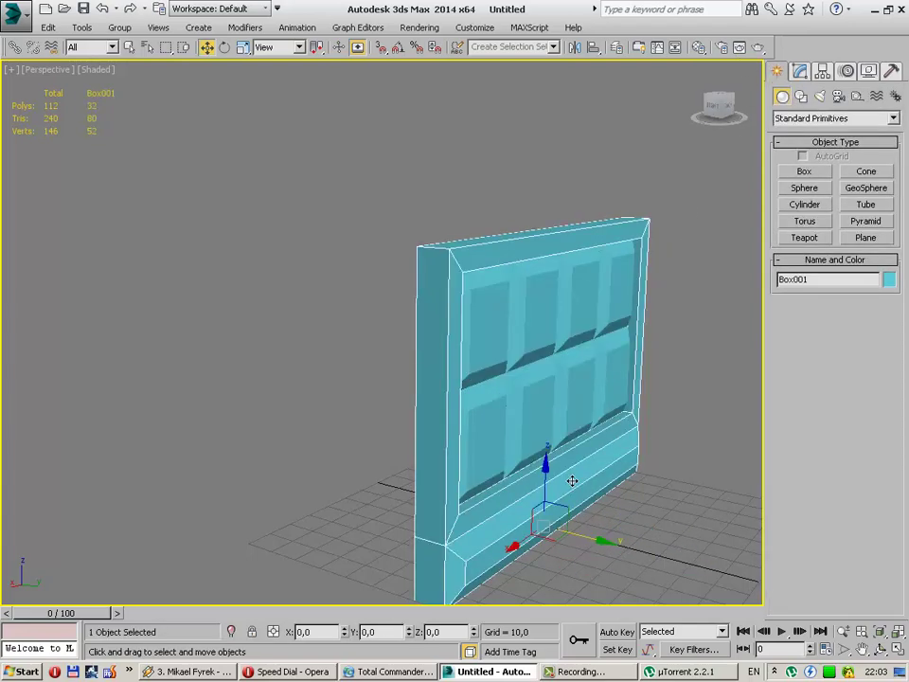
left_click(545, 401)
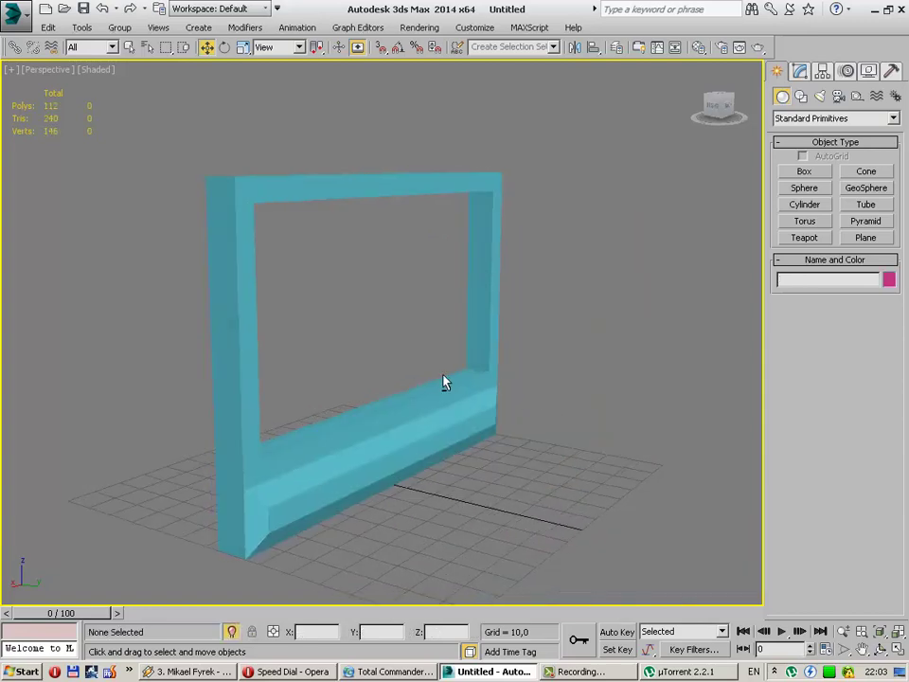
mouse_move(444, 382)
middle_mouse_down("alt")
mouse_move(500, 361)
mouse_move(613, 454)
mouse_move(509, 408)
middle_mouse_up("alt")
scroll(531, 388, "up", 5)
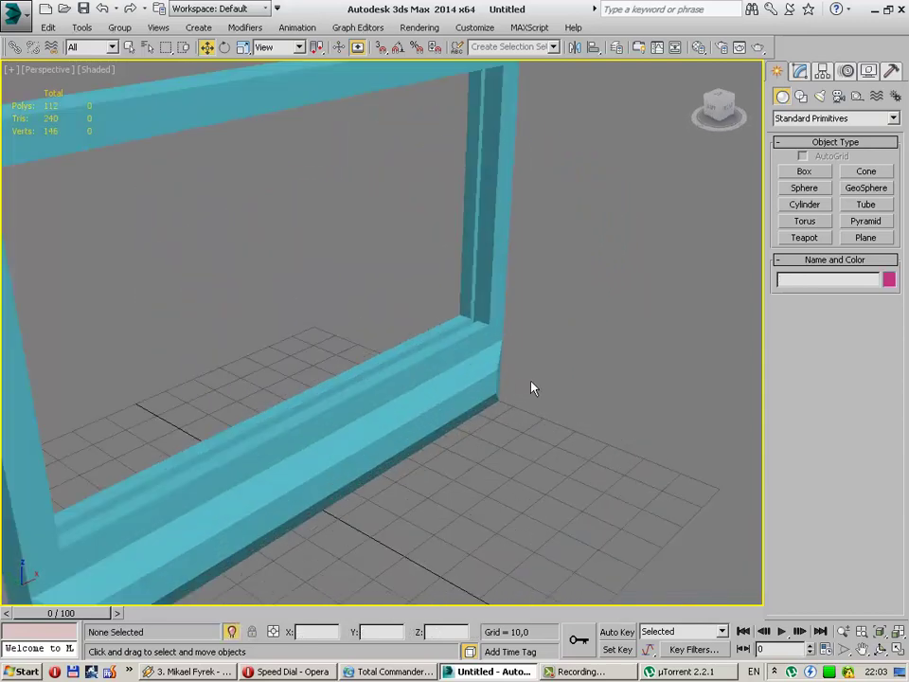
scroll(413, 389, "down", 5)
Step: Select Box001 and enter Polygon level in its Edit Poly modifier
left_click(570, 335)
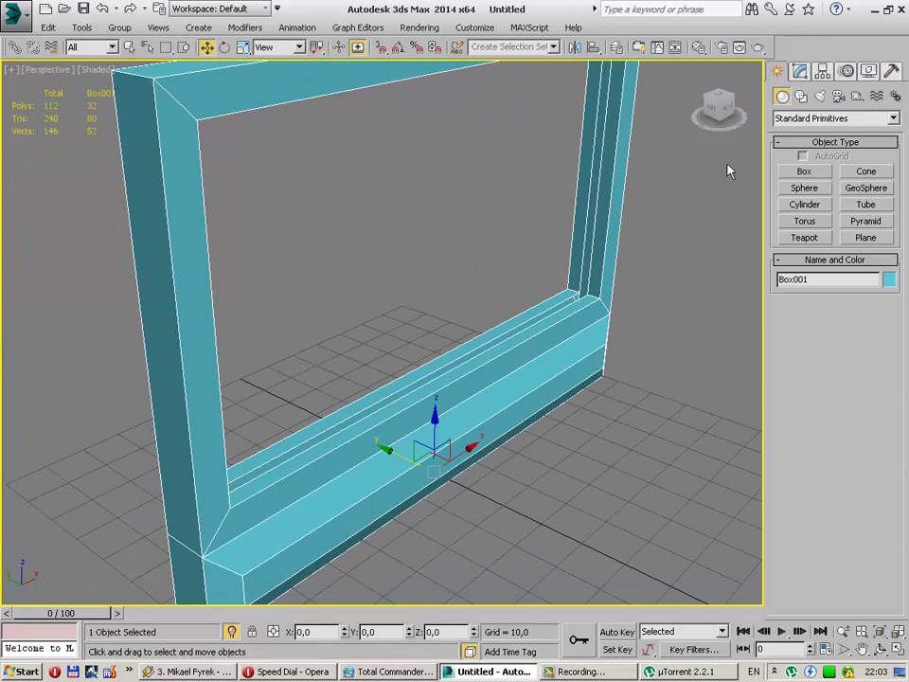
left_click(799, 71)
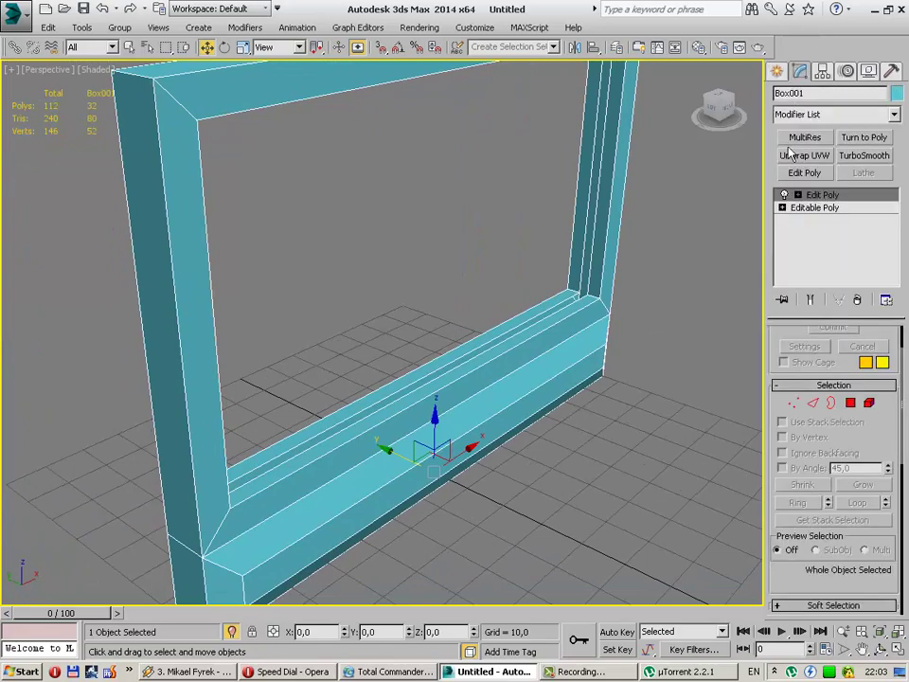
left_click(850, 402)
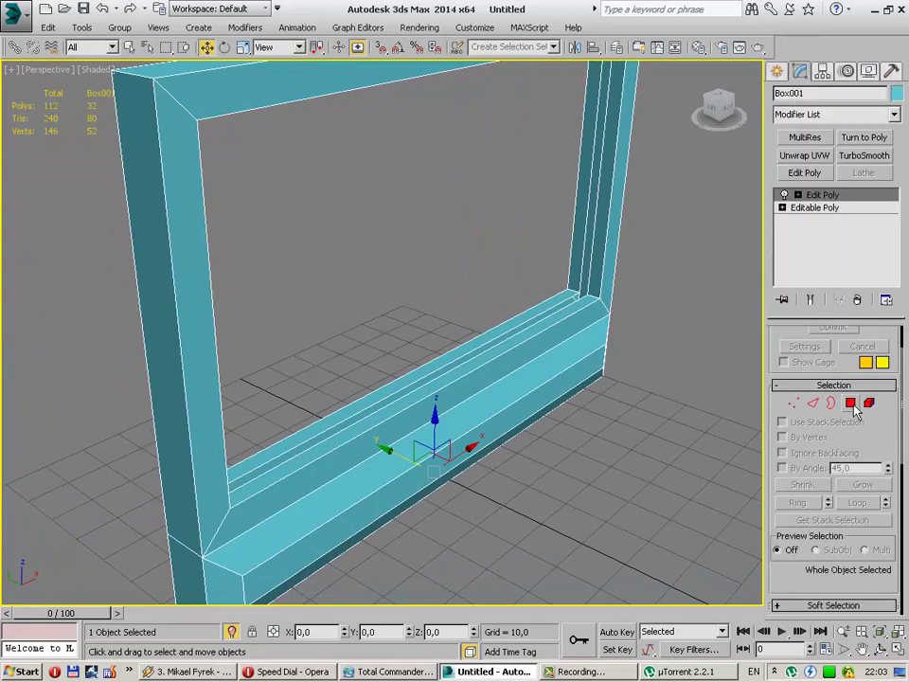
Step: Test-select the sill top face and a left upright face while orbiting the frame
left_click(527, 317)
middle_click_drag(554, 317, 374, 291, "alt")
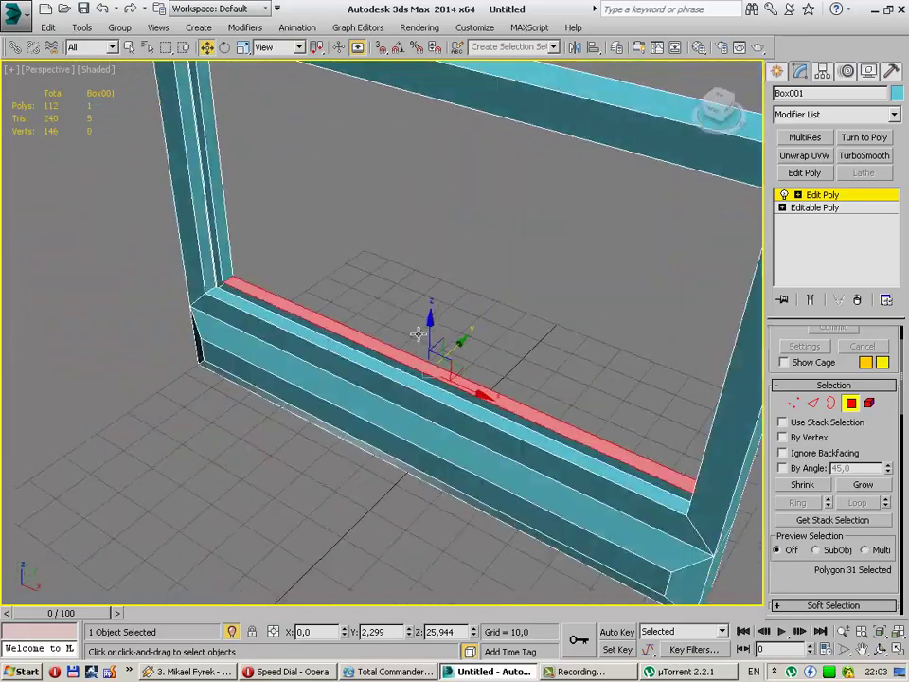
left_click(374, 290)
middle_click_drag(249, 210, 259, 239, "alt")
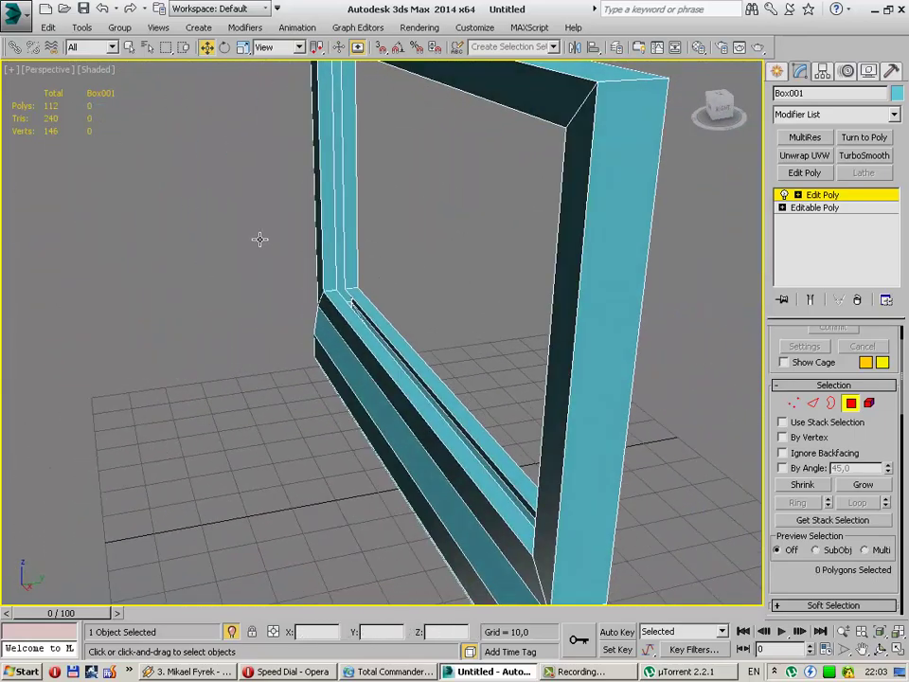
left_click(339, 231)
middle_click_drag(338, 231, 407, 278, "alt")
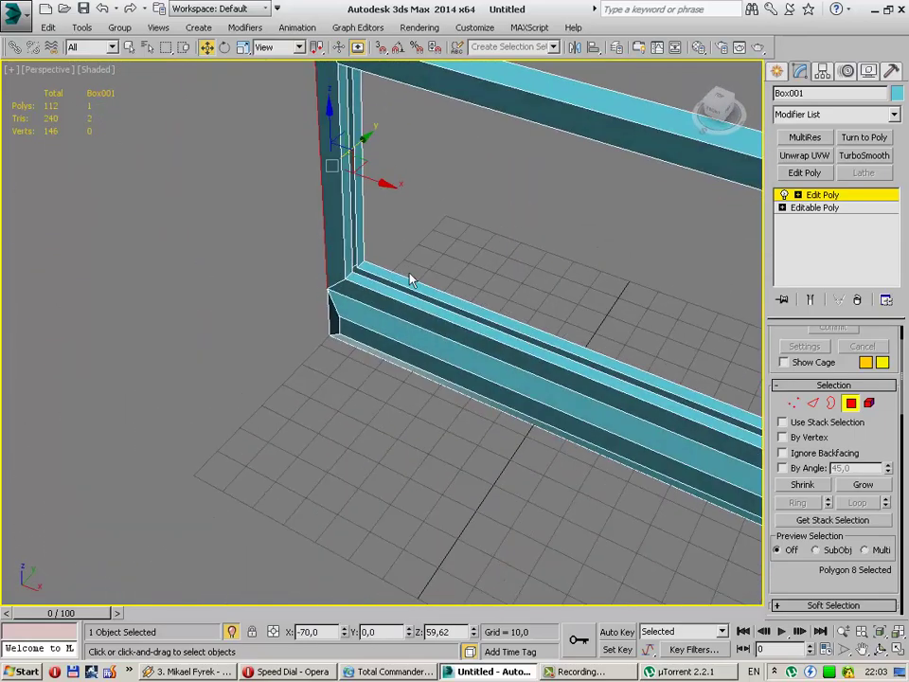
left_click(511, 284)
Step: In Edge mode, try selecting the bottom rail edges and edge loop, then clear them
left_click(811, 405)
left_click(415, 296)
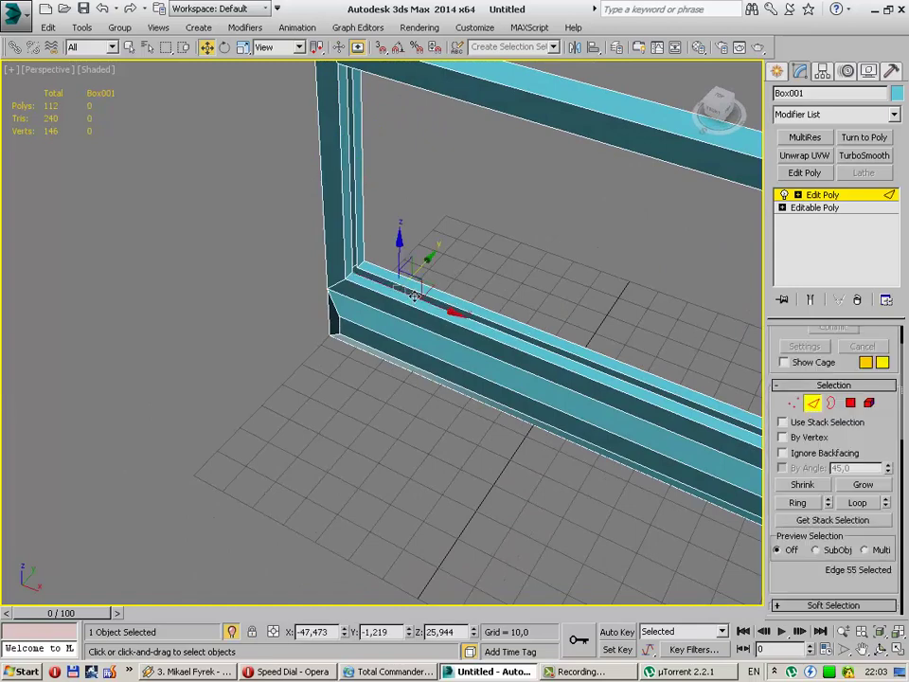
left_click(471, 313, "ctrl")
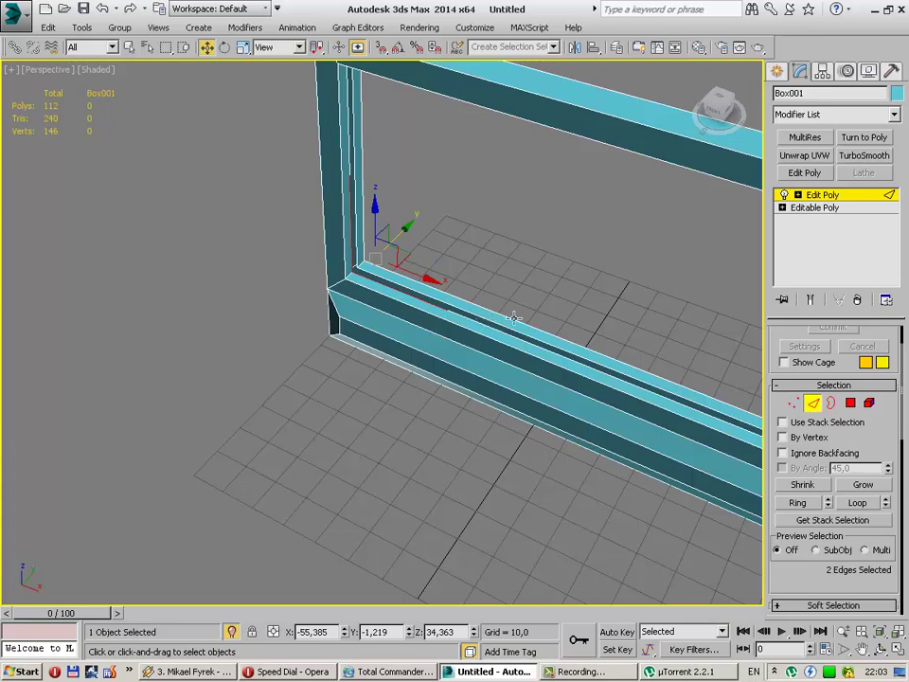
left_click(512, 317, "ctrl")
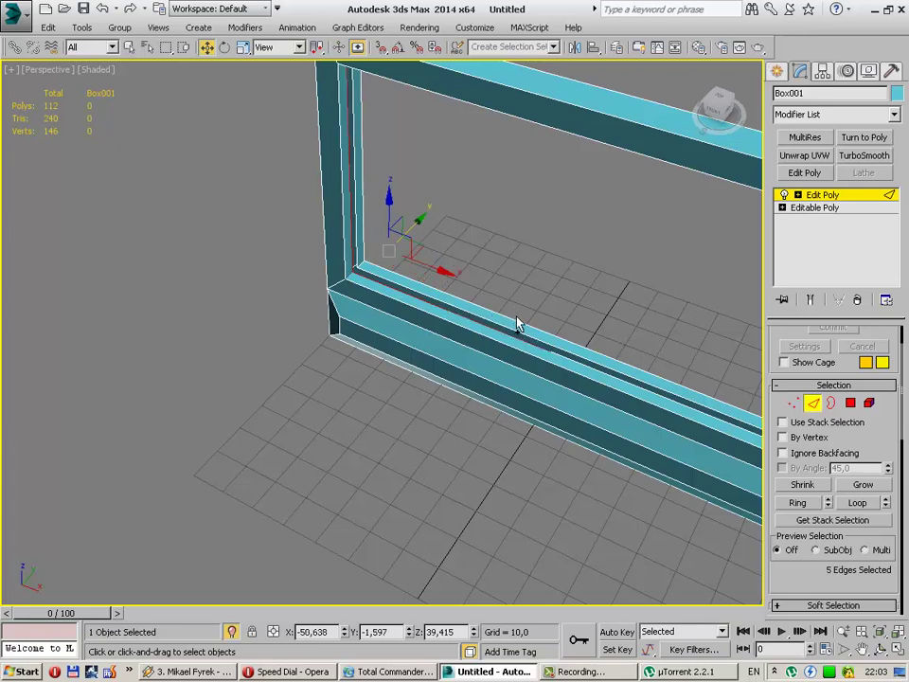
double_click(517, 323)
left_click(437, 437)
middle_click_drag(437, 436, 412, 331, "alt")
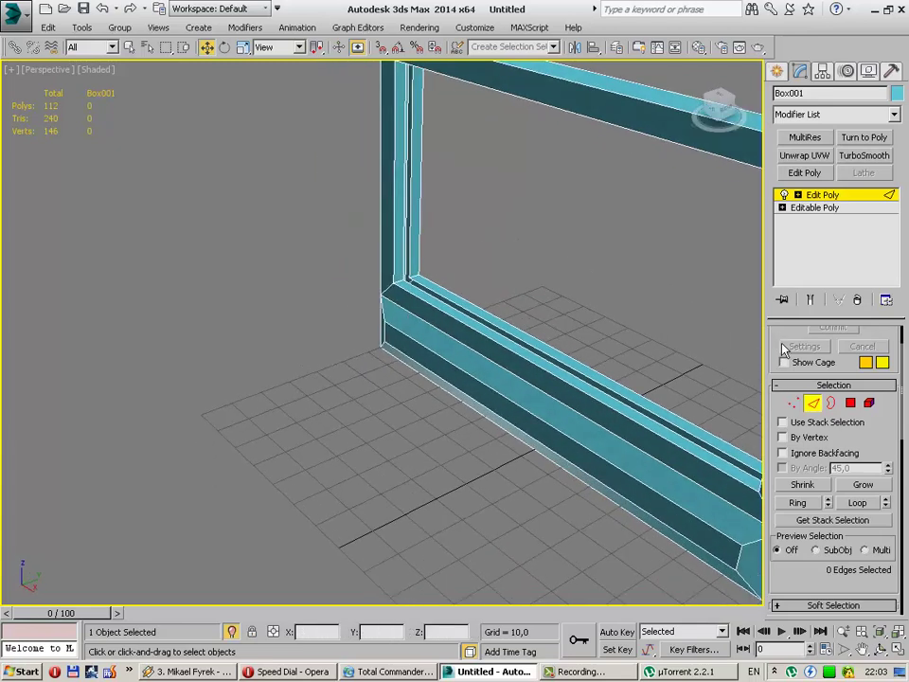
Step: Delete the four thin inner strips on the bottom, left, top and right of the opening
key("4")
left_click(476, 325)
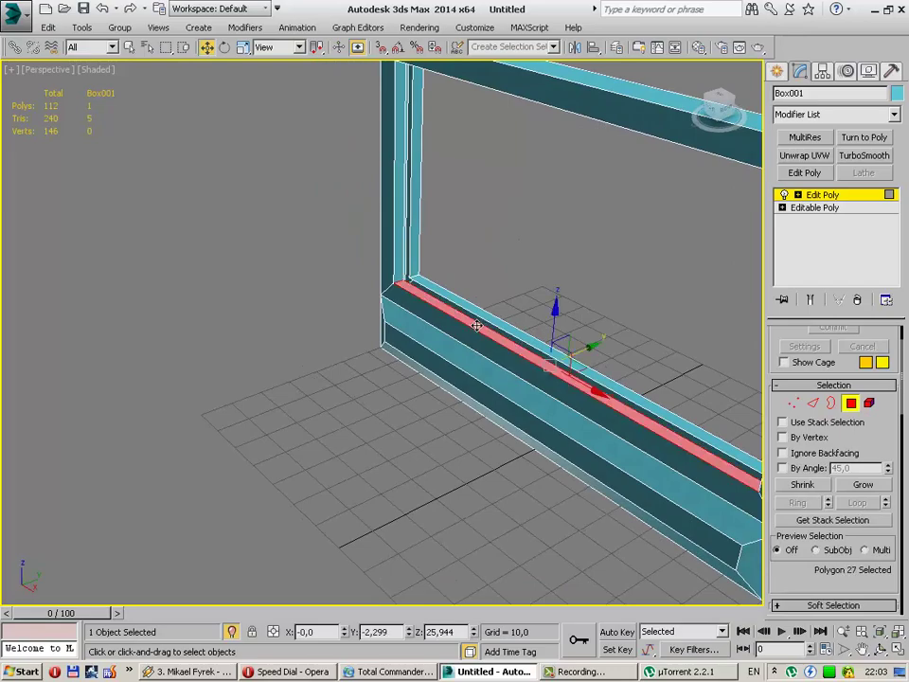
left_click(407, 219, "ctrl")
mouse_move(398, 211)
middle_mouse_down("alt")
mouse_move(531, 182)
mouse_move(356, 222)
mouse_move(402, 275)
middle_mouse_up("alt")
left_click(377, 193, "ctrl")
mouse_move(474, 243)
middle_mouse_down("alt")
mouse_move(620, 328)
mouse_move(555, 297)
mouse_move(376, 334)
mouse_move(378, 309)
mouse_move(335, 325)
mouse_move(443, 325)
middle_mouse_up("alt")
left_click(528, 281, "ctrl")
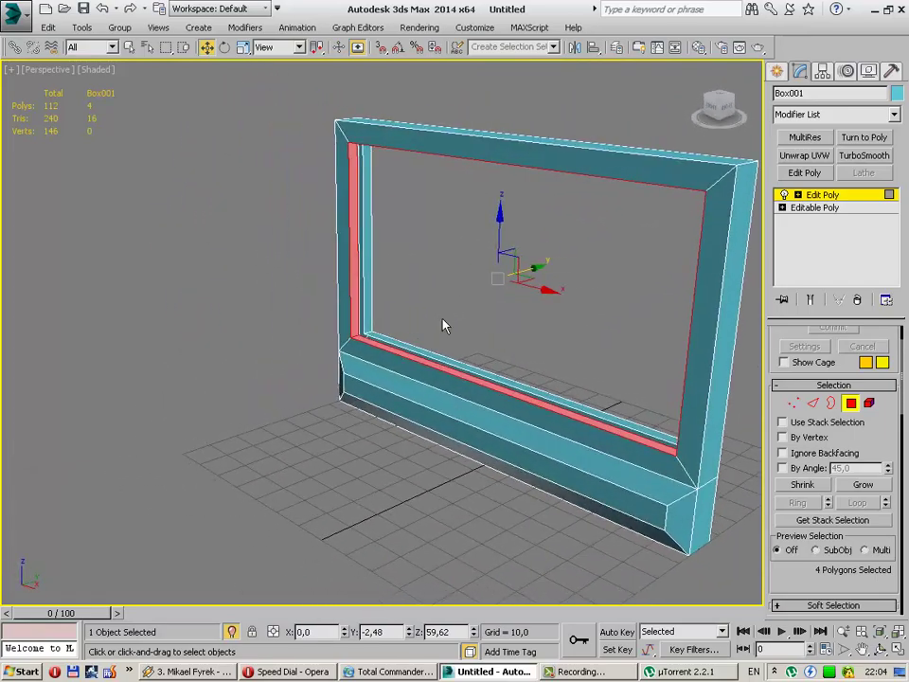
key("Delete")
Step: Delete the next ring of four inner strips lining the frame opening
left_click(387, 340)
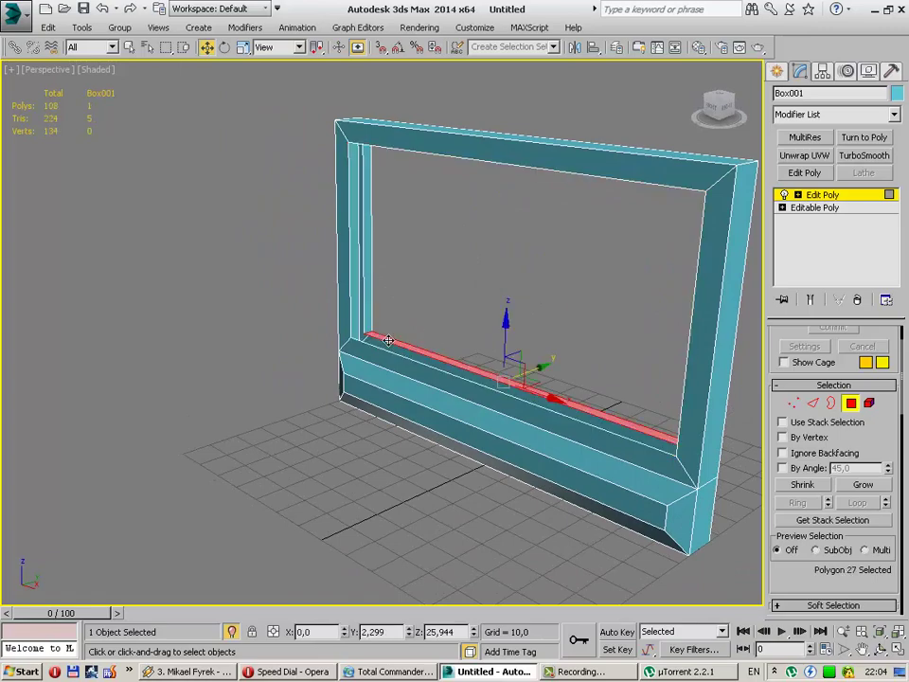
left_click(366, 300, "ctrl")
mouse_move(515, 344)
middle_mouse_down("alt")
mouse_move(509, 196)
mouse_move(490, 183)
mouse_move(644, 287)
mouse_move(547, 238)
mouse_move(487, 355)
mouse_move(405, 300)
middle_mouse_up("alt")
left_click(490, 183, "ctrl")
scroll(405, 300, "up", 3)
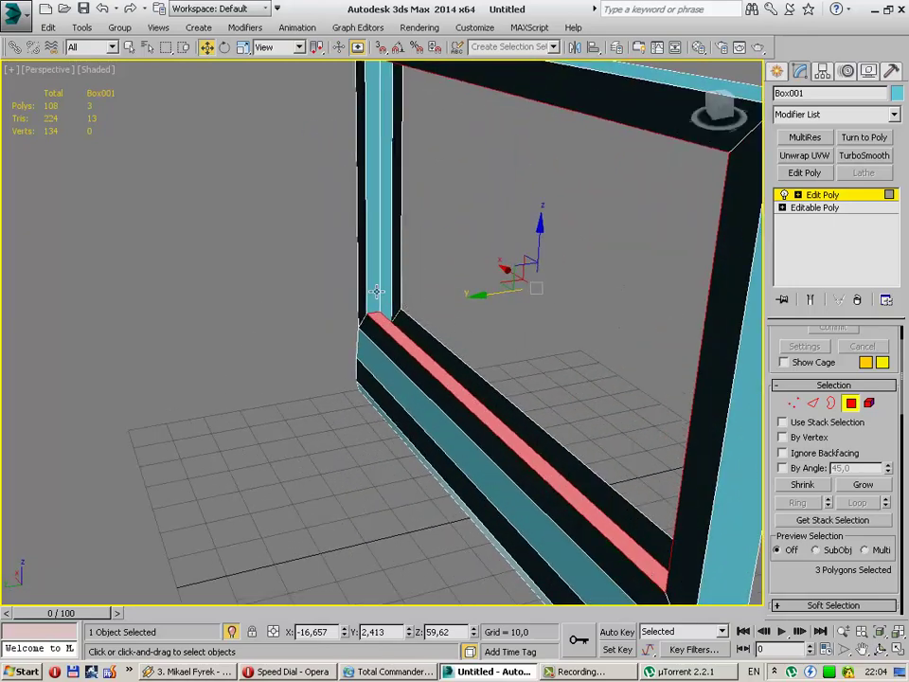
left_click(376, 292, "ctrl")
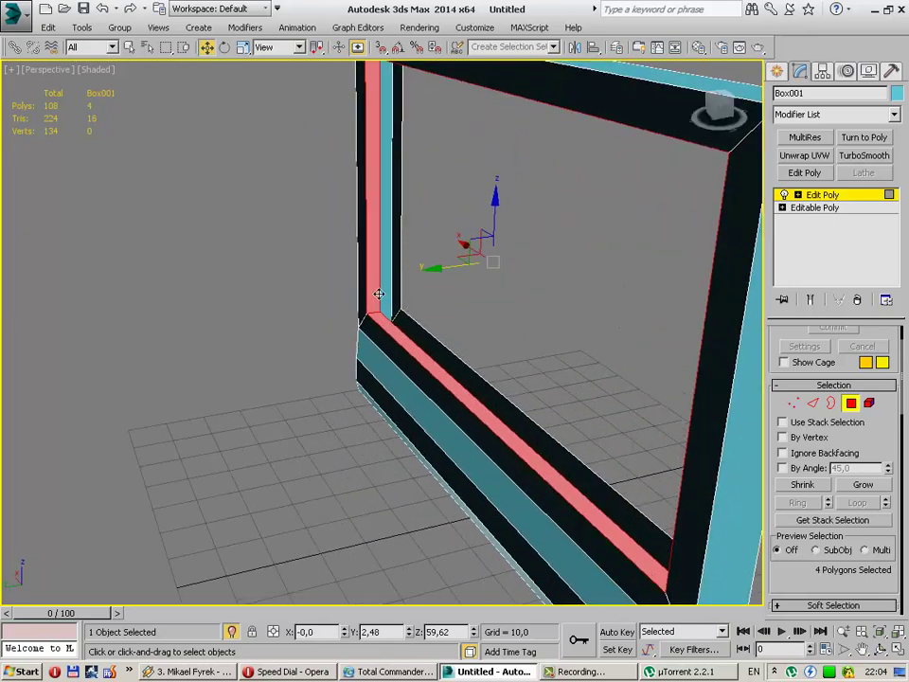
key("Delete")
mouse_move(446, 329)
middle_mouse_down("alt")
mouse_move(444, 349)
mouse_move(587, 369)
middle_mouse_up("alt")
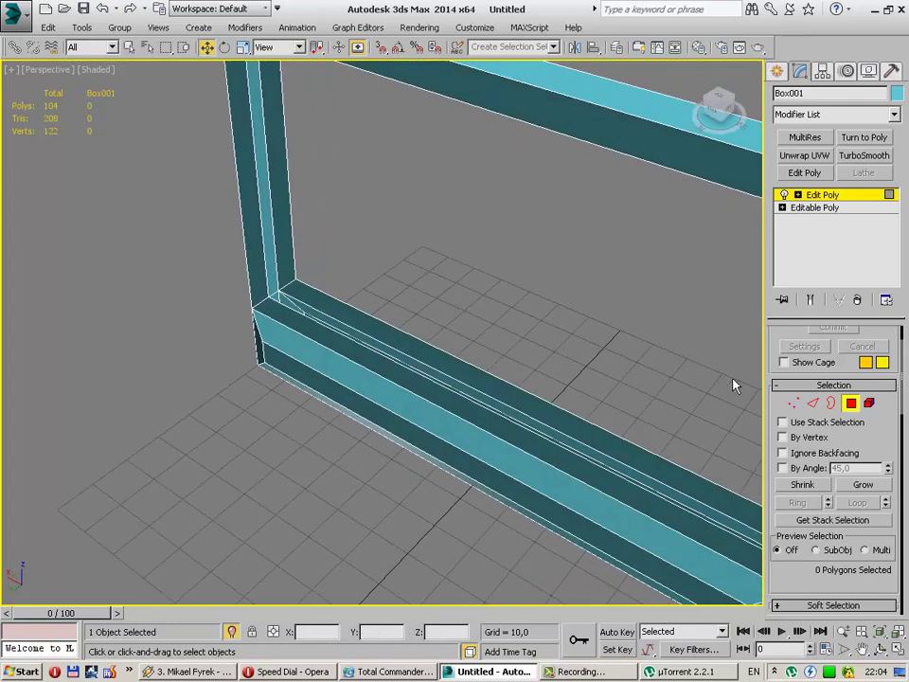
Step: Bridge two bottom-rail edge loops, then undo the resulting twisted bridge
left_click(816, 404)
left_click(357, 343)
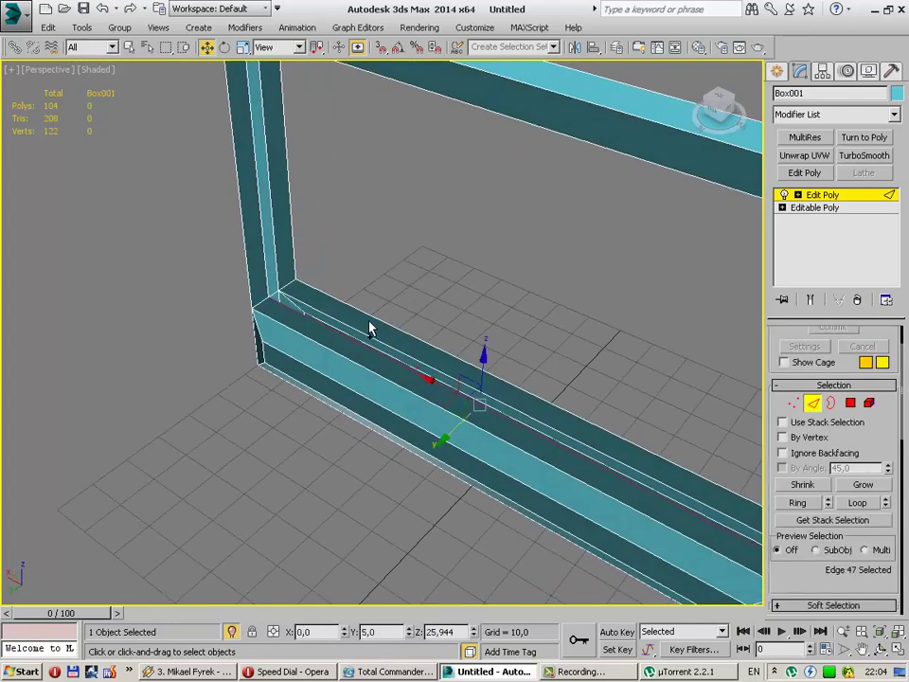
left_click(366, 316, "ctrl")
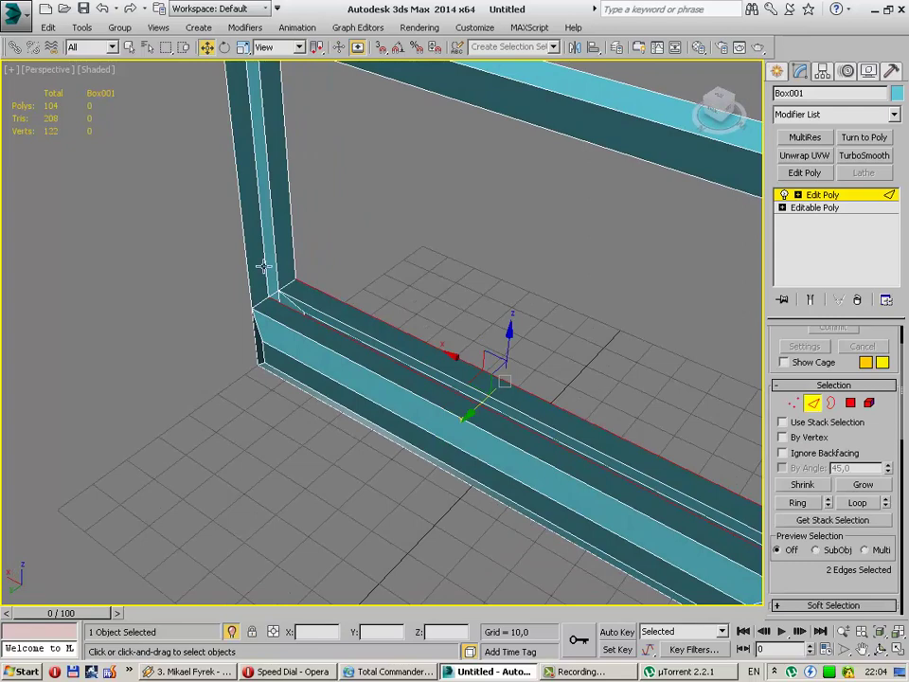
key("alt+l")
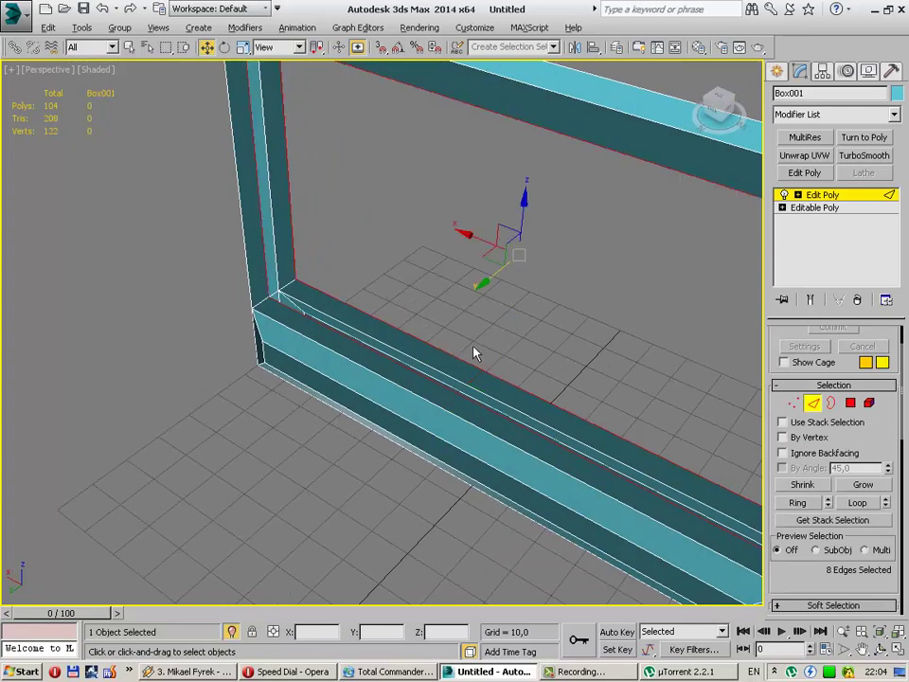
middle_click_drag(475, 352, 500, 360, "alt")
left_click_drag(905, 452, 905, 504)
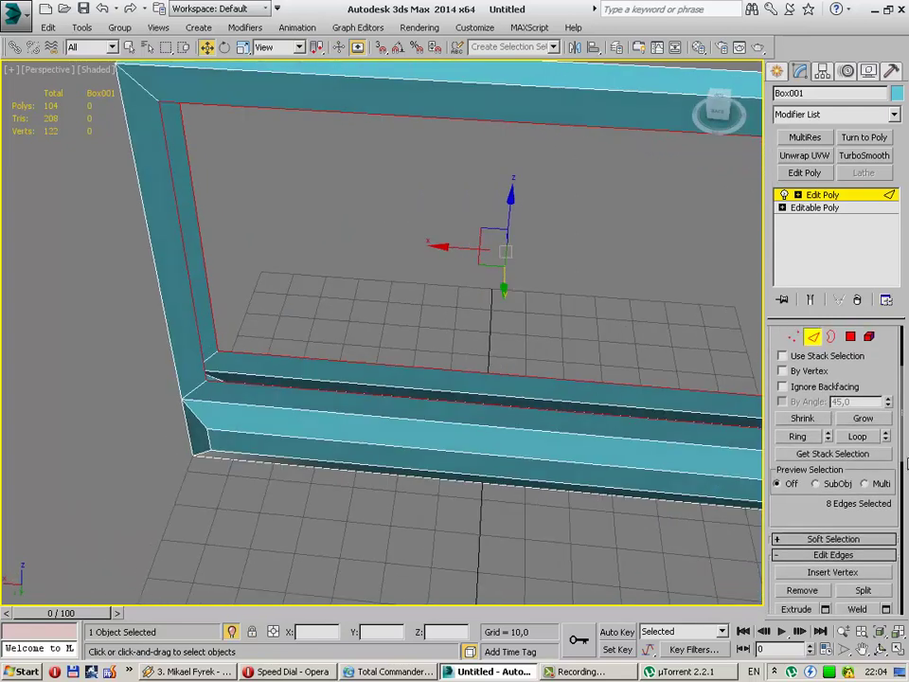
left_click(803, 554)
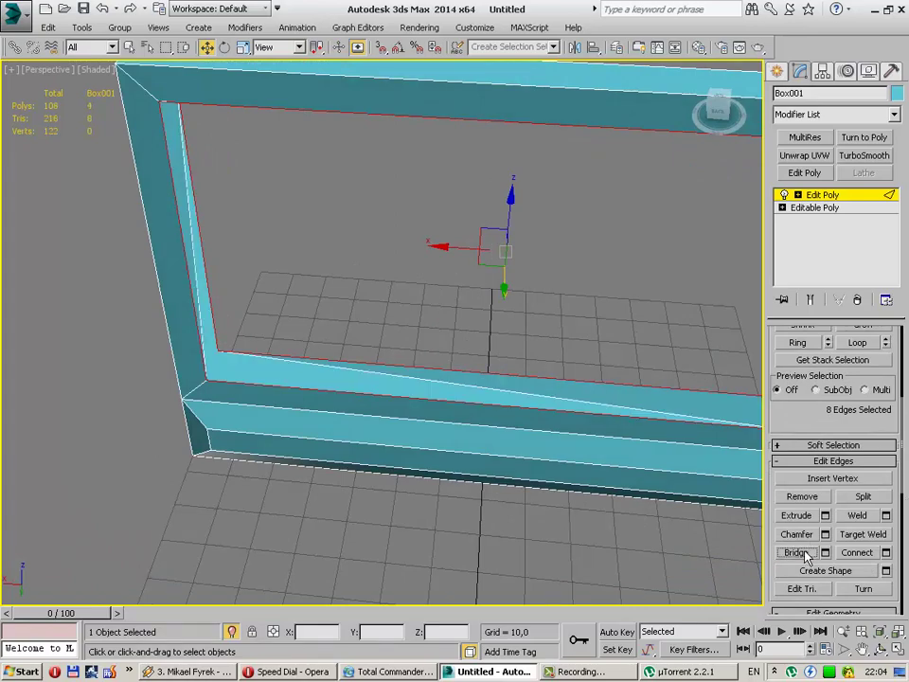
left_click(527, 323)
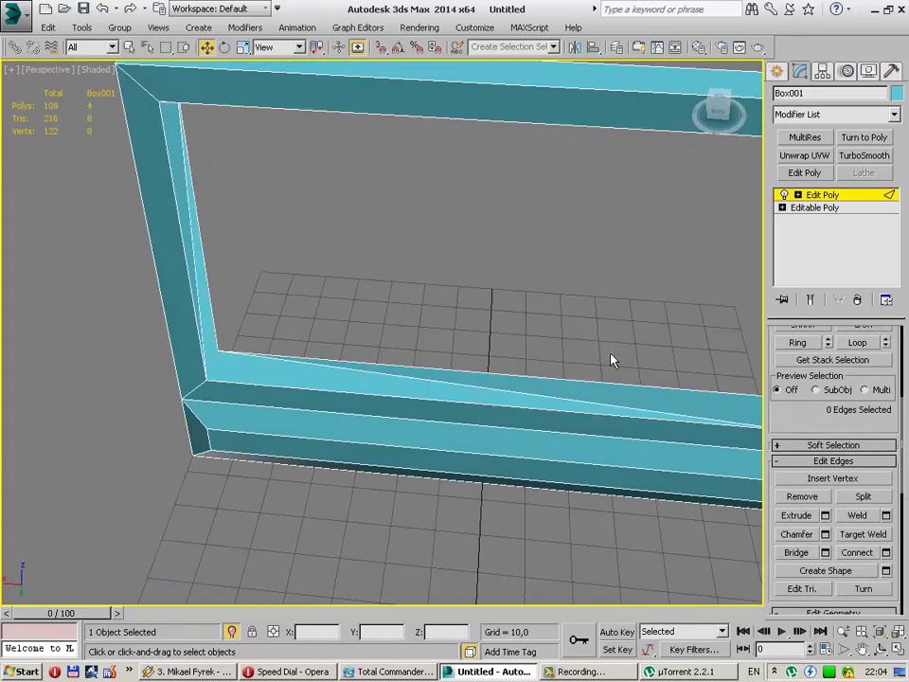
mouse_move(610, 361)
middle_mouse_down("alt")
mouse_move(365, 341)
mouse_move(396, 361)
mouse_move(448, 337)
mouse_move(623, 377)
middle_mouse_up("alt")
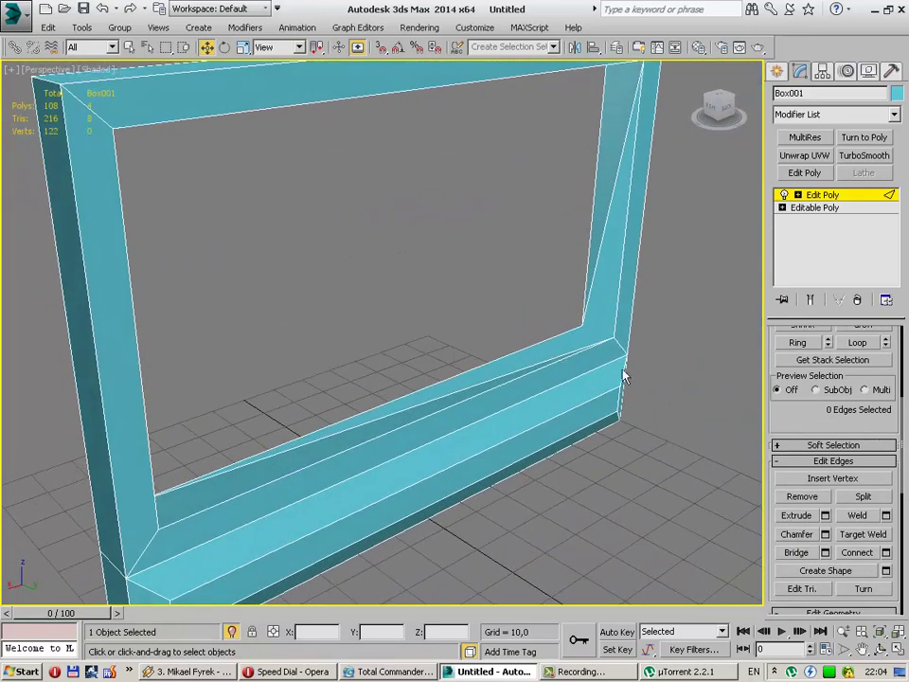
key("ctrl+z")
key("ctrl+z")
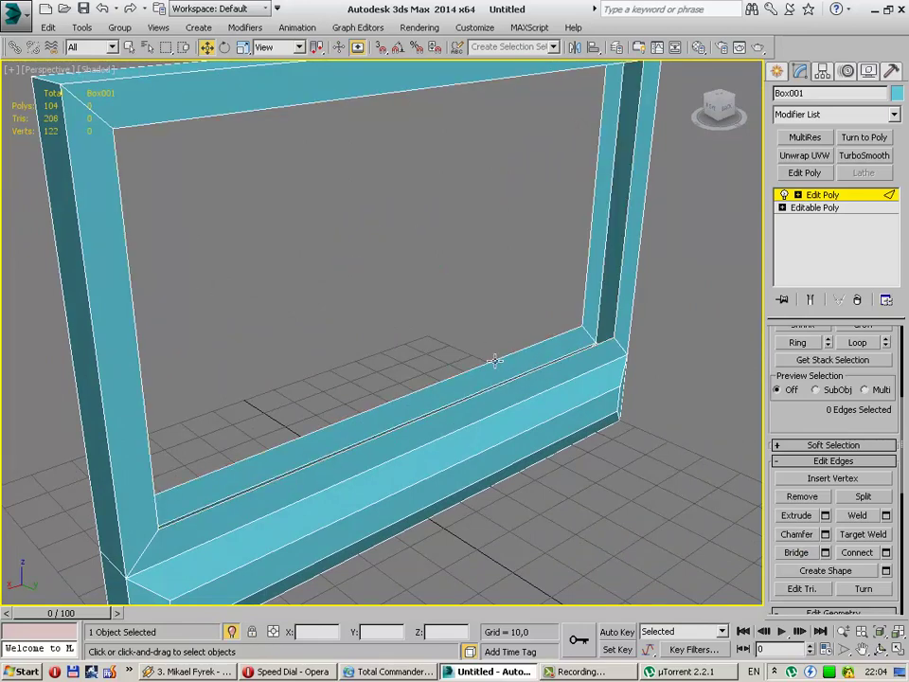
Step: Bridge the lower bar edge pair and the top edge pair of the inner lip
left_click(495, 360)
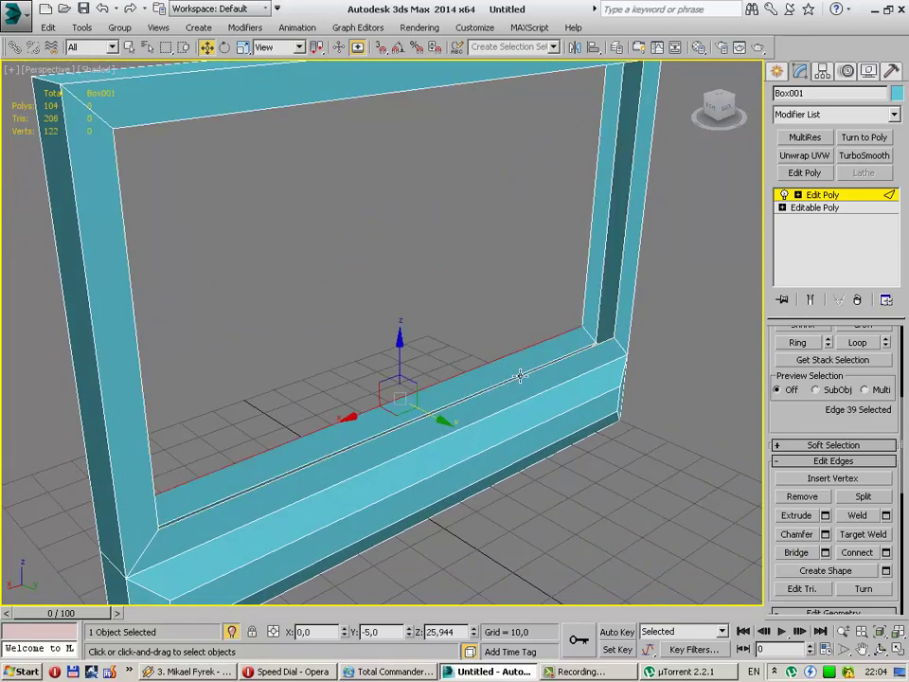
left_click(796, 552)
mouse_move(665, 529)
middle_mouse_down("alt")
mouse_move(351, 300)
mouse_move(306, 180)
mouse_move(341, 284)
middle_mouse_up("alt")
left_click(306, 180)
left_click(296, 151, "ctrl")
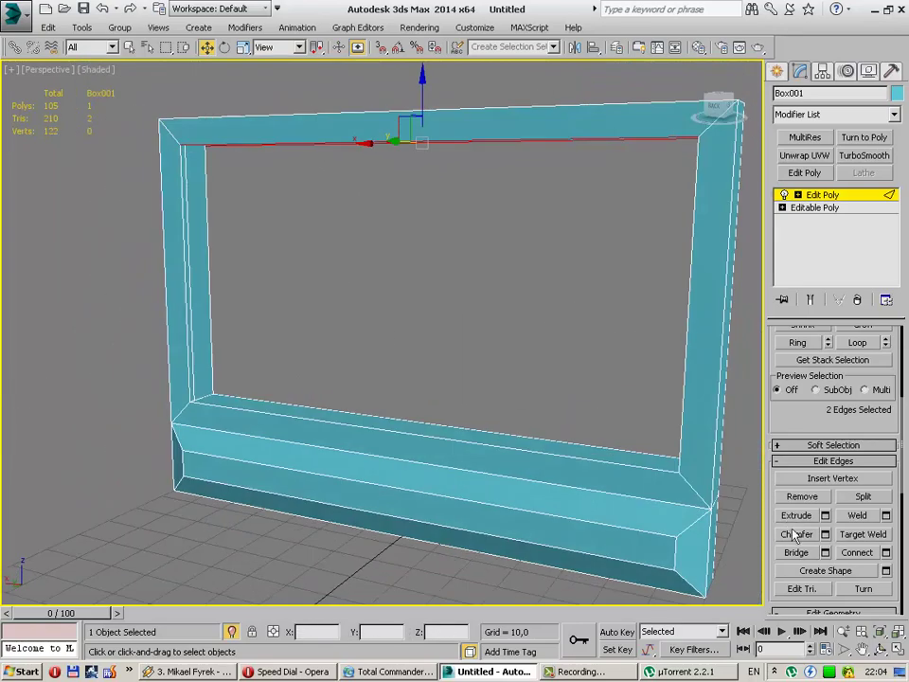
left_click(796, 552)
Step: Bridge the left and right inner vertical edge pairs of the opening
middle_click_drag(499, 367, 399, 318, "alt")
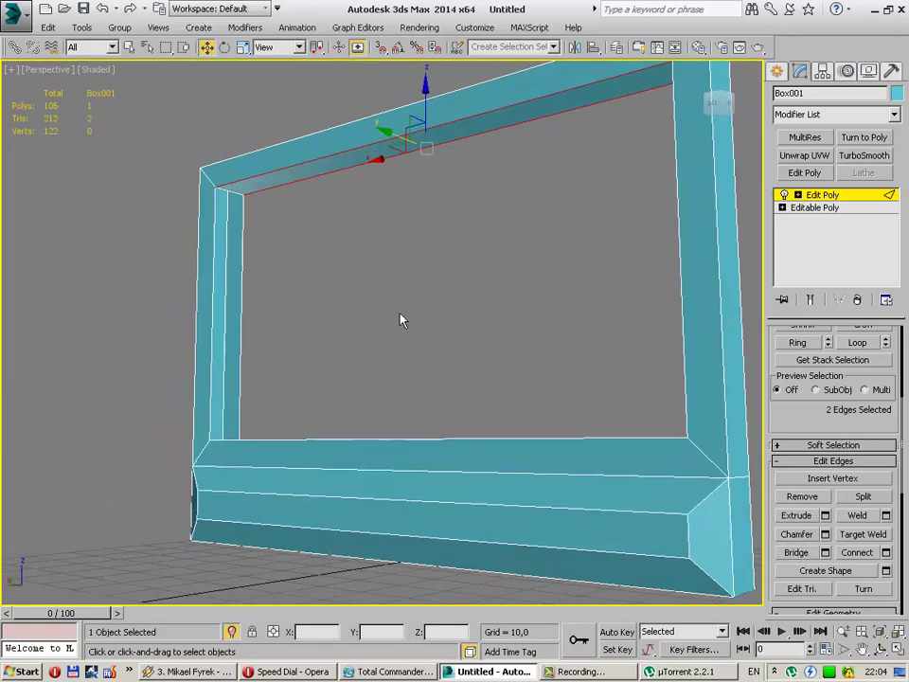
left_click(399, 318)
left_click(214, 271)
left_click(241, 272, "ctrl")
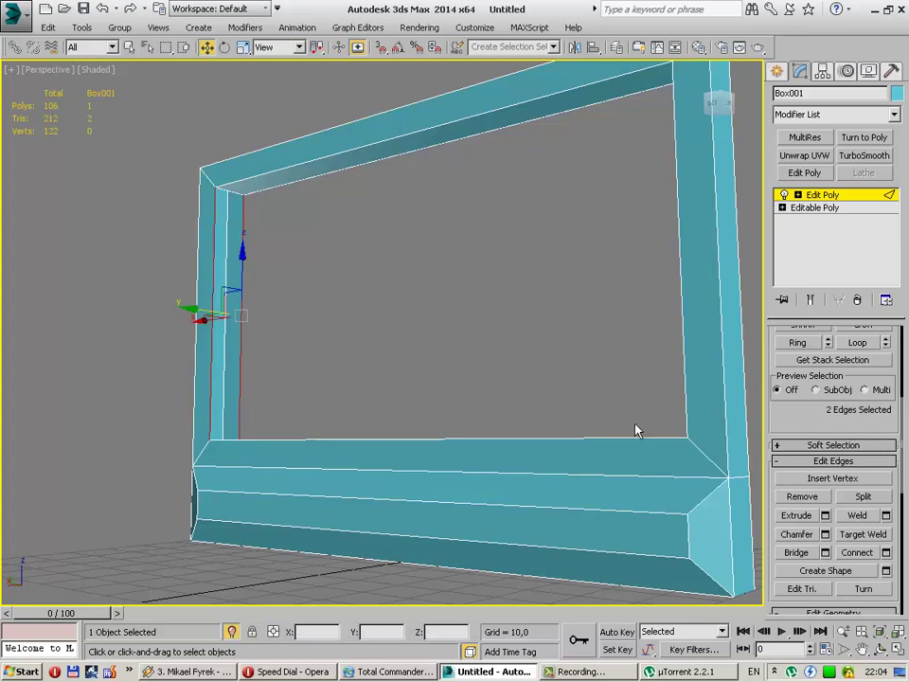
left_click(795, 552)
middle_click_drag(441, 360, 545, 339, "alt")
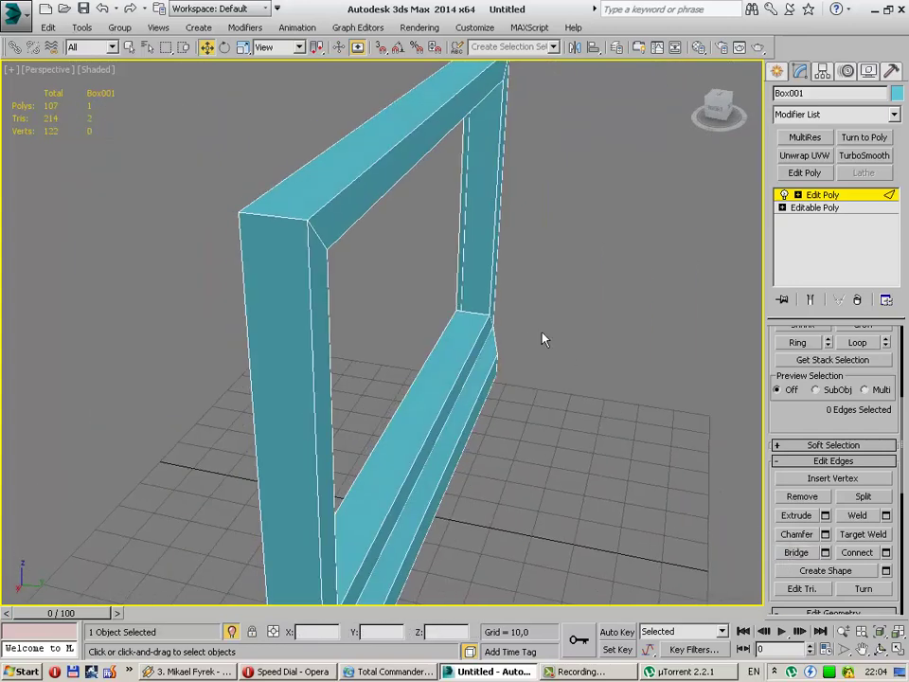
left_click(461, 262)
left_click(489, 267, "ctrl")
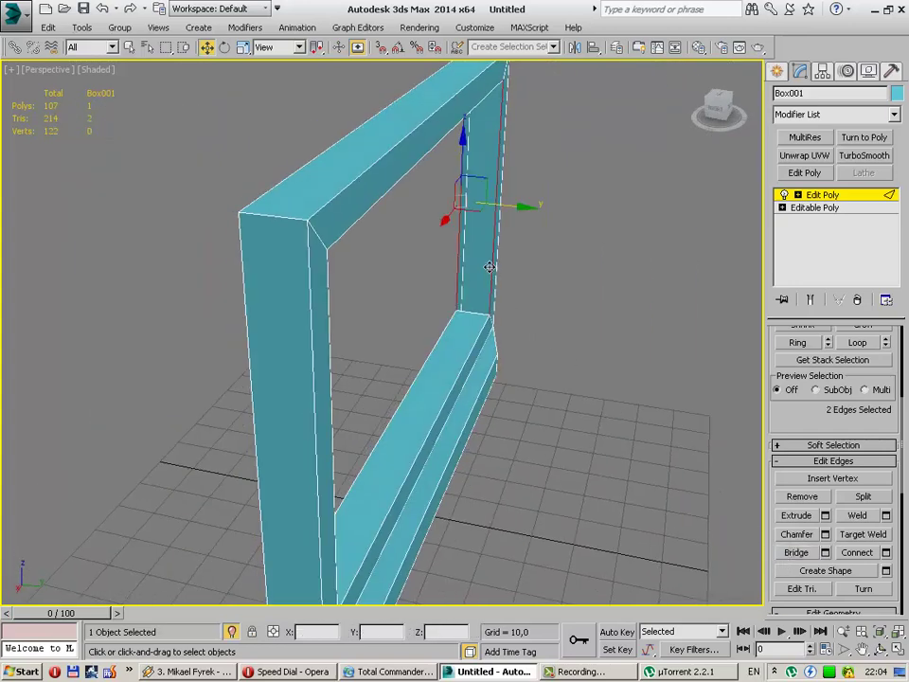
left_click(794, 550)
Step: Trial-move the lower-right corner edge, undo, and pull it inward and left
left_click(476, 284)
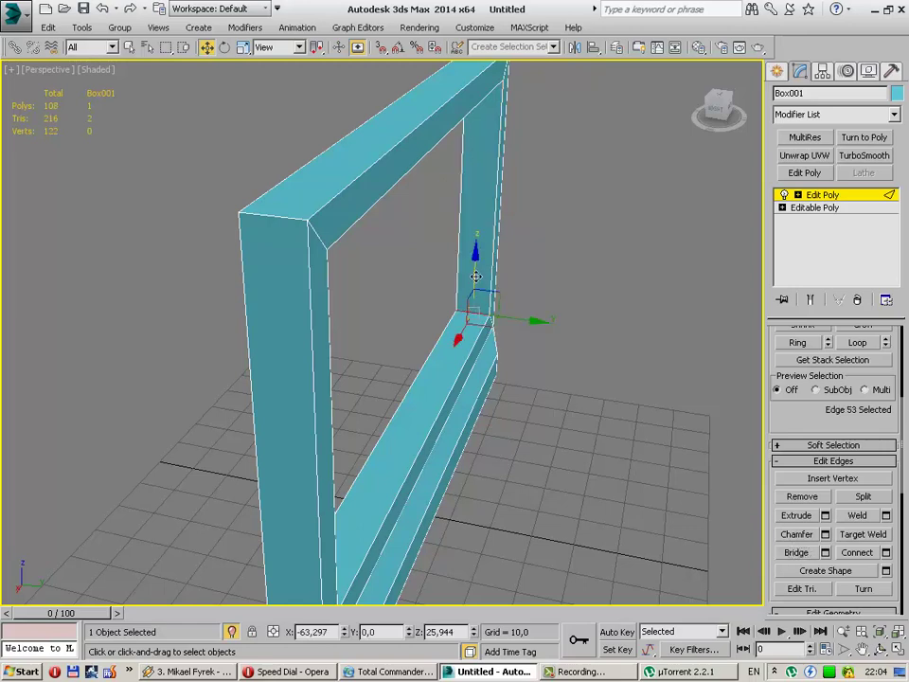
left_click_drag(476, 276, 468, 296)
middle_click_drag(469, 296, 377, 321, "alt")
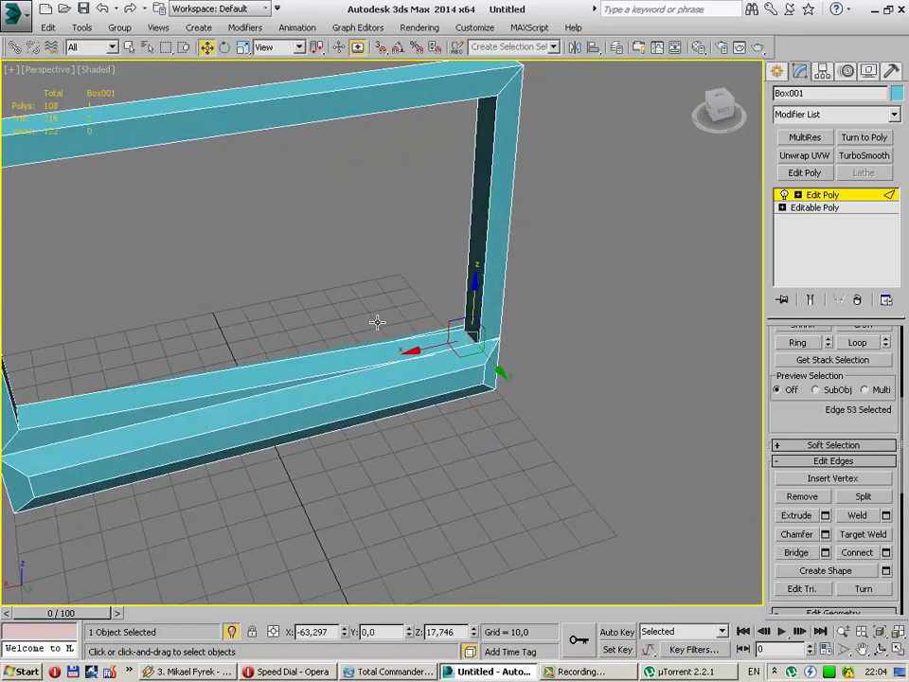
left_click_drag(462, 348, 401, 316)
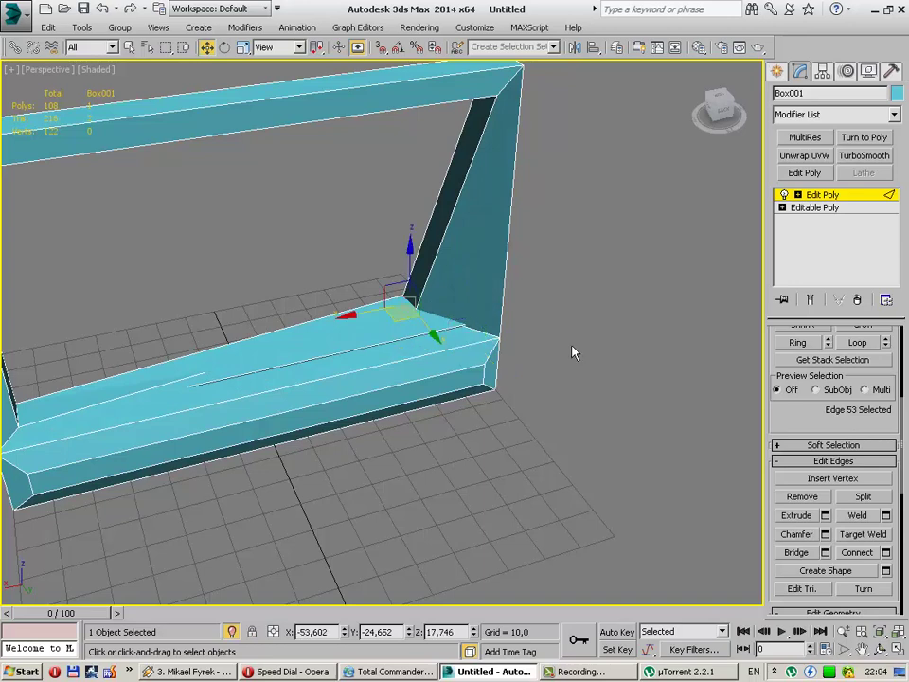
key("ctrl+z")
key("ctrl+z")
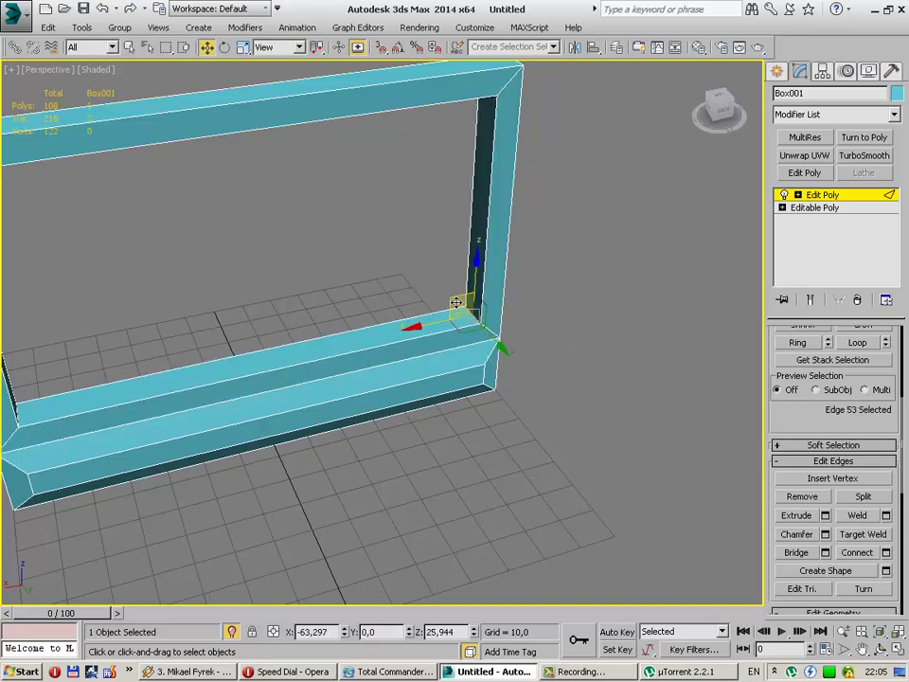
left_click_drag(455, 302, 400, 273)
left_click(562, 322)
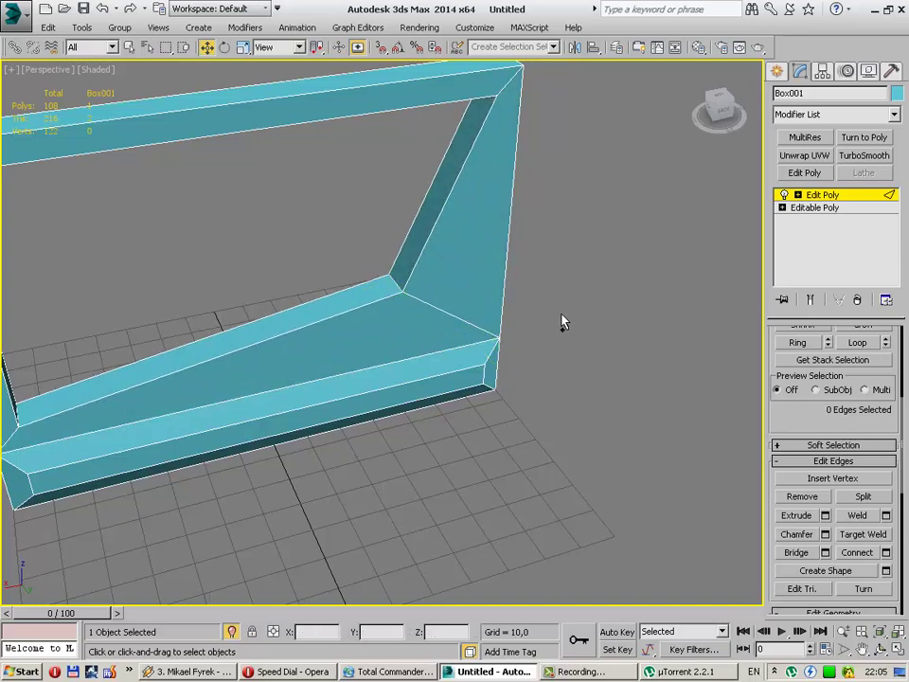
Step: Undo the last corner edge move and select the paneled inner insert
key("ctrl+z")
key("ctrl+z")
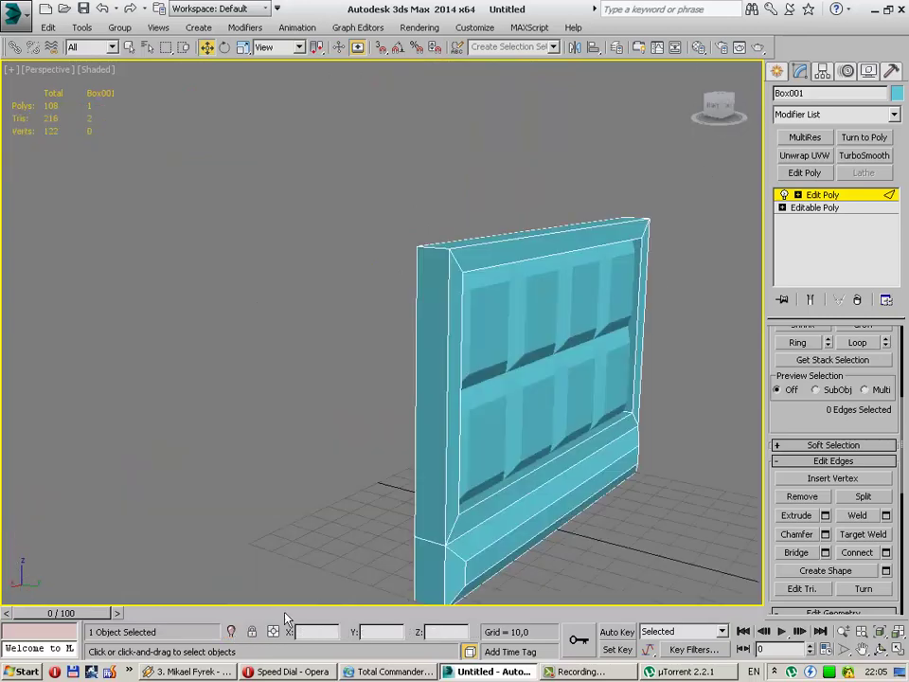
mouse_move(555, 564)
middle_mouse_down("alt")
mouse_move(522, 472)
mouse_move(468, 473)
mouse_move(523, 503)
middle_mouse_up("alt")
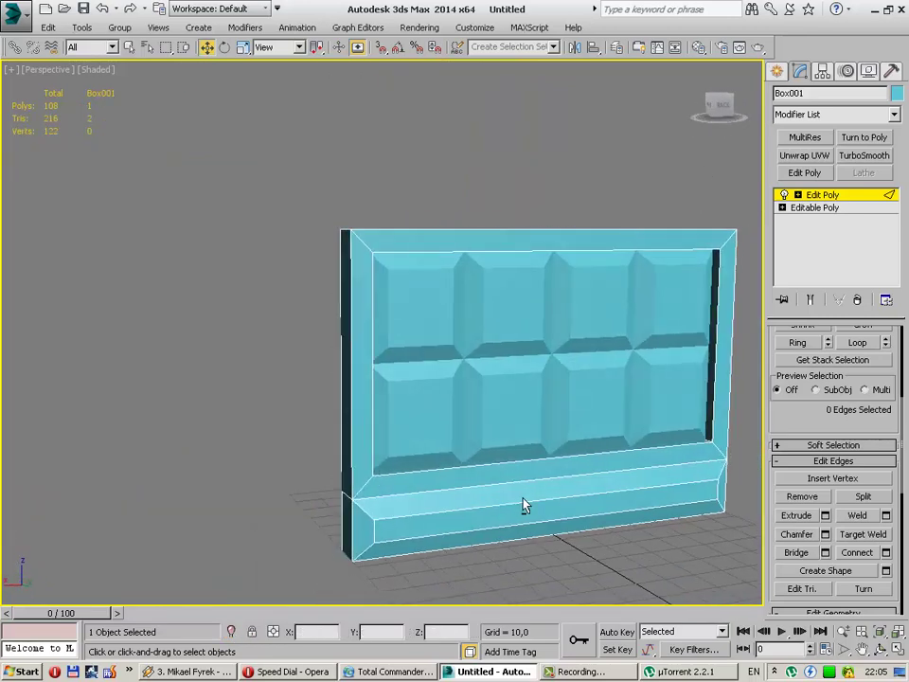
left_click(777, 72)
left_click(440, 300)
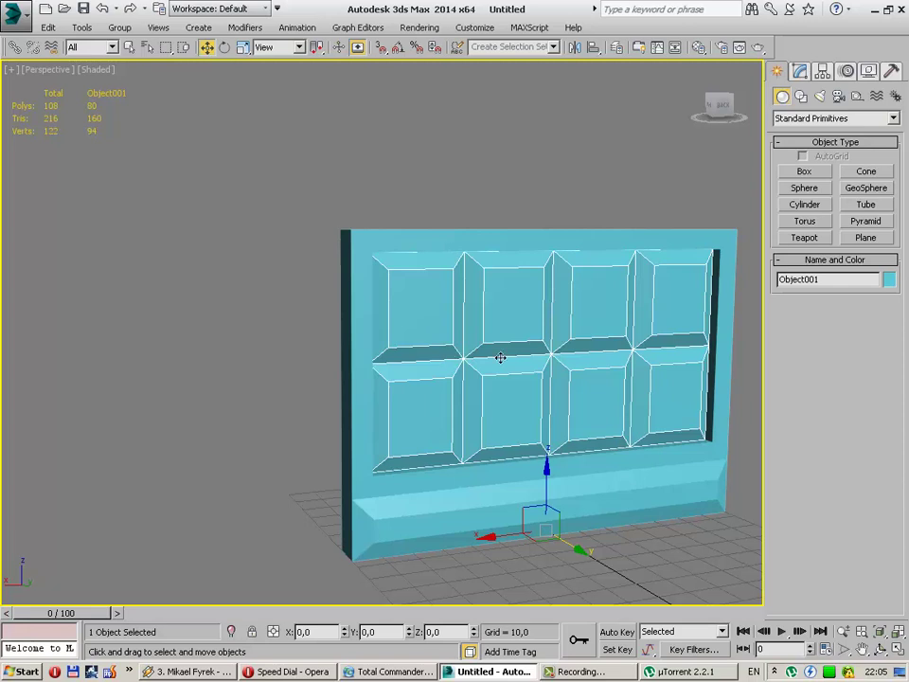
Step: Attach the inner panel Object001 to the Box001 frame with Edit Geometry Attach
middle_click_drag(500, 357, 327, 332)
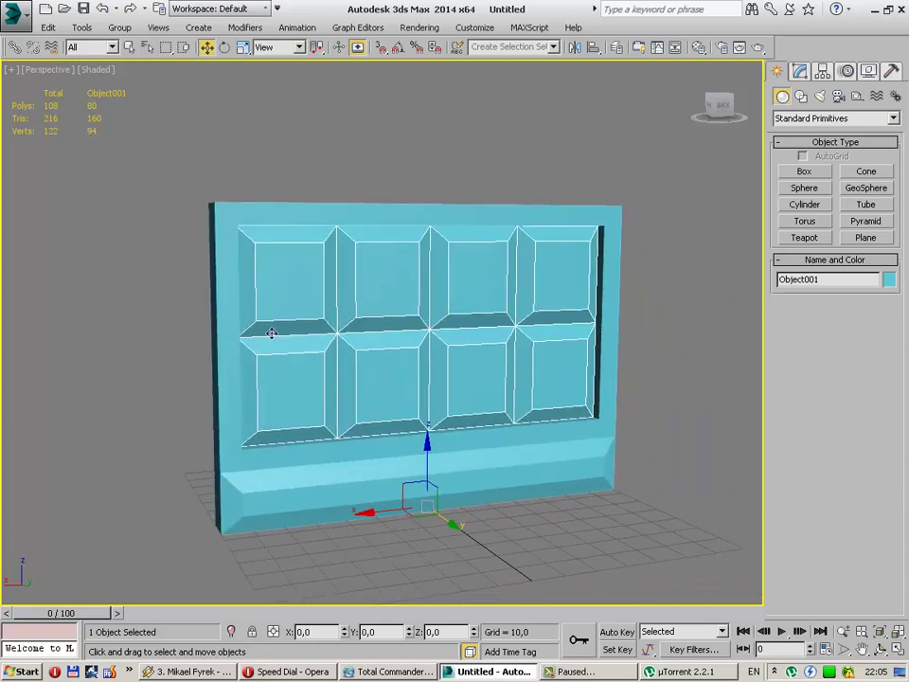
left_click(623, 411)
left_click(588, 442)
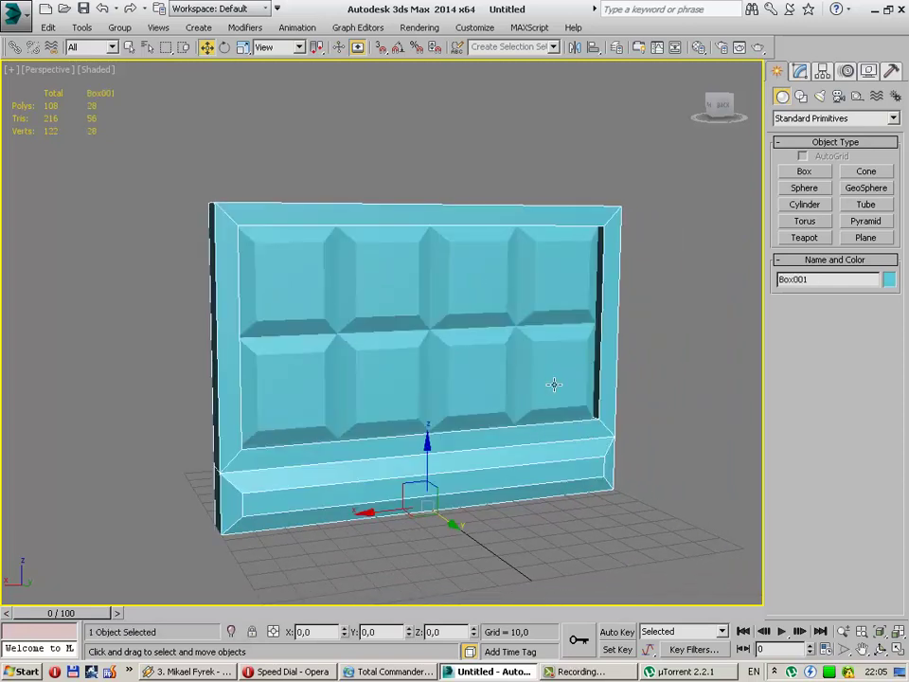
left_click(800, 72)
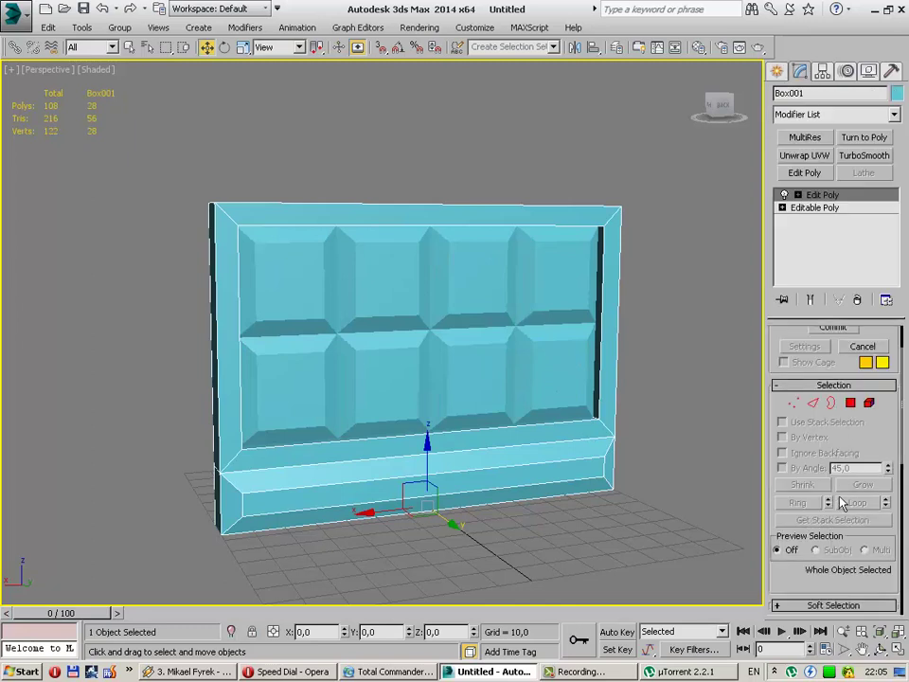
left_click_drag(792, 590, 787, 401)
left_click(797, 548)
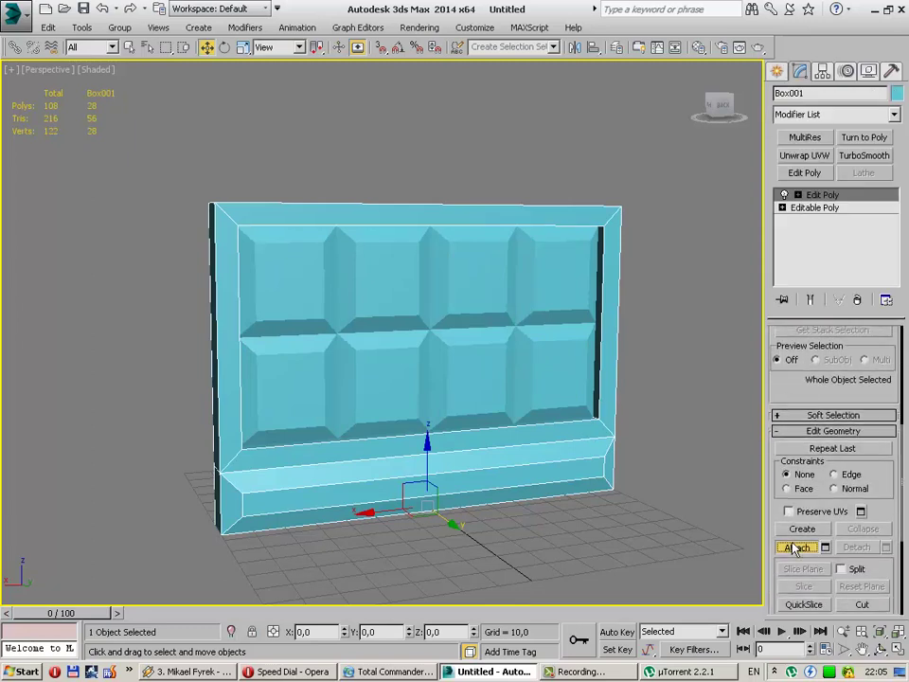
left_click(452, 351)
Step: Exit Attach picking and reselect the combined cabinet front Box001
right_click(576, 245)
left_click(606, 235)
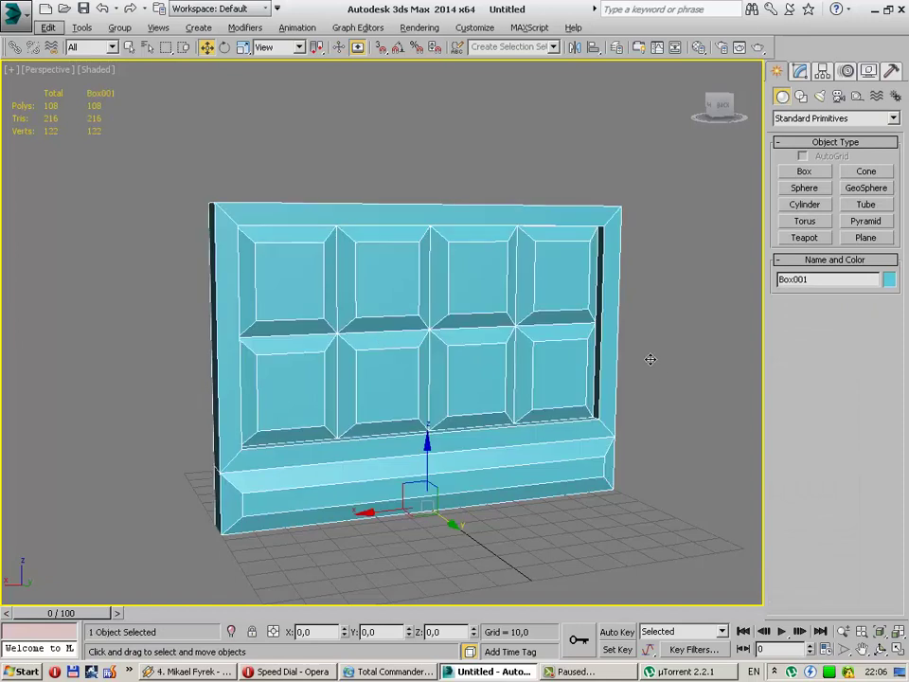
left_click(651, 409)
left_click(480, 478)
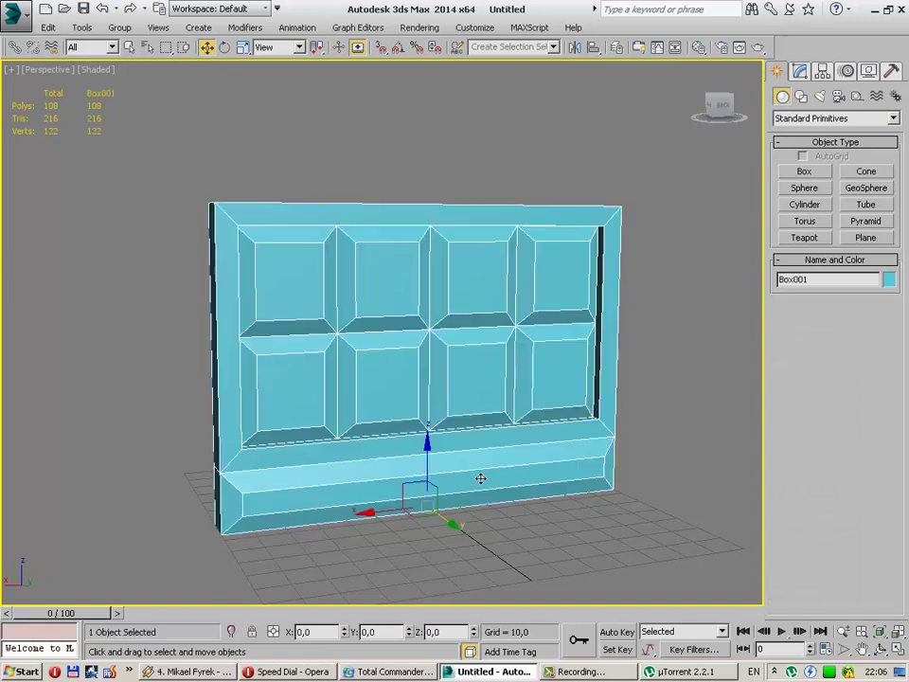
Step: Collapse Box001's modifier stack to an Editable Poly and add an Unwrap UVW modifier
left_click(799, 71)
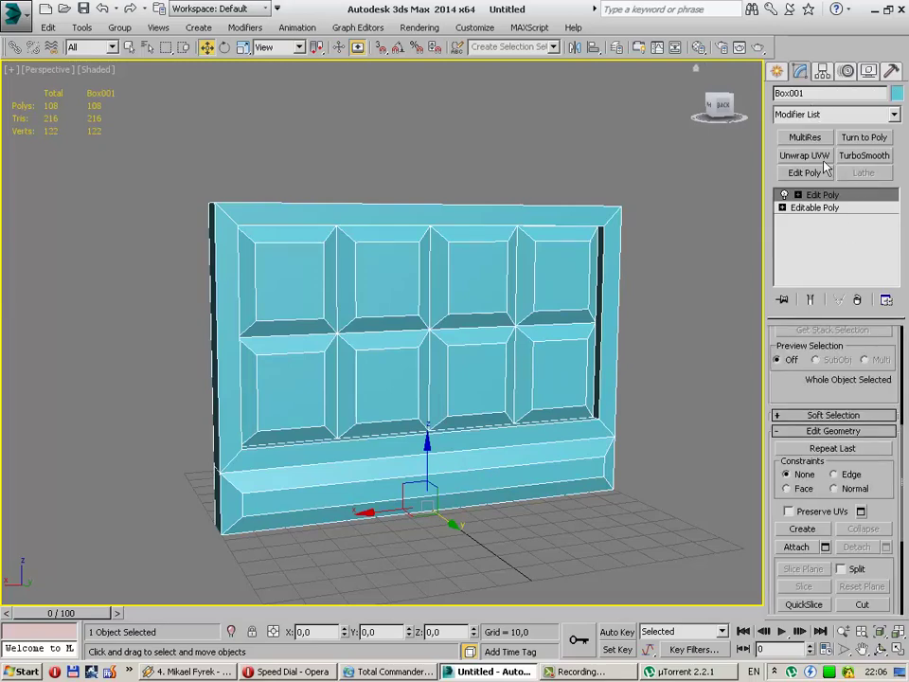
right_click(795, 233)
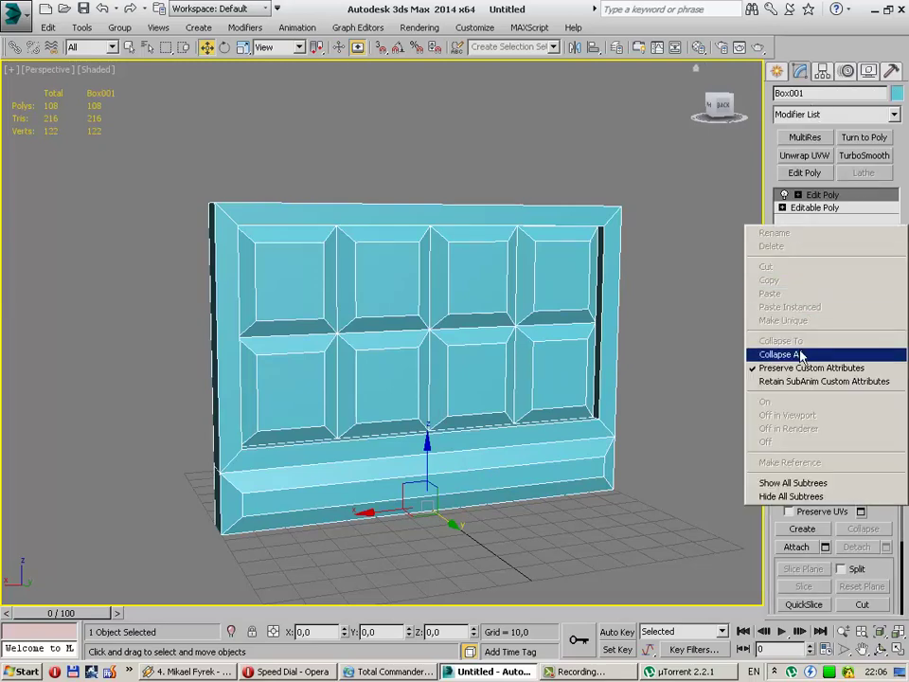
left_click(800, 354)
left_click(805, 156)
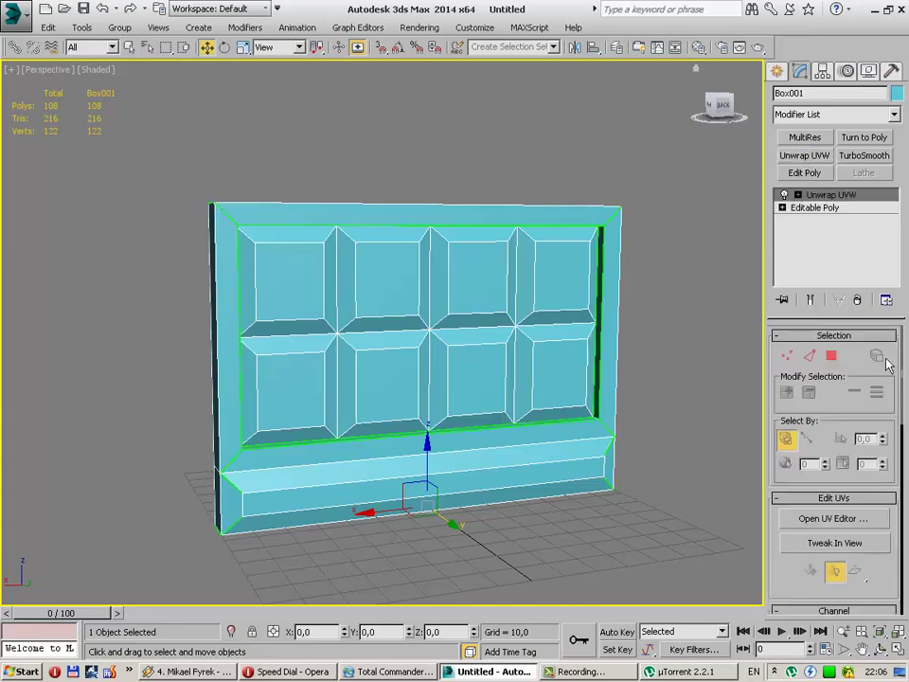
Step: Open the Edit UVWs editor and select all of Box001's outer frame faces
scroll(904, 419, "down", 1)
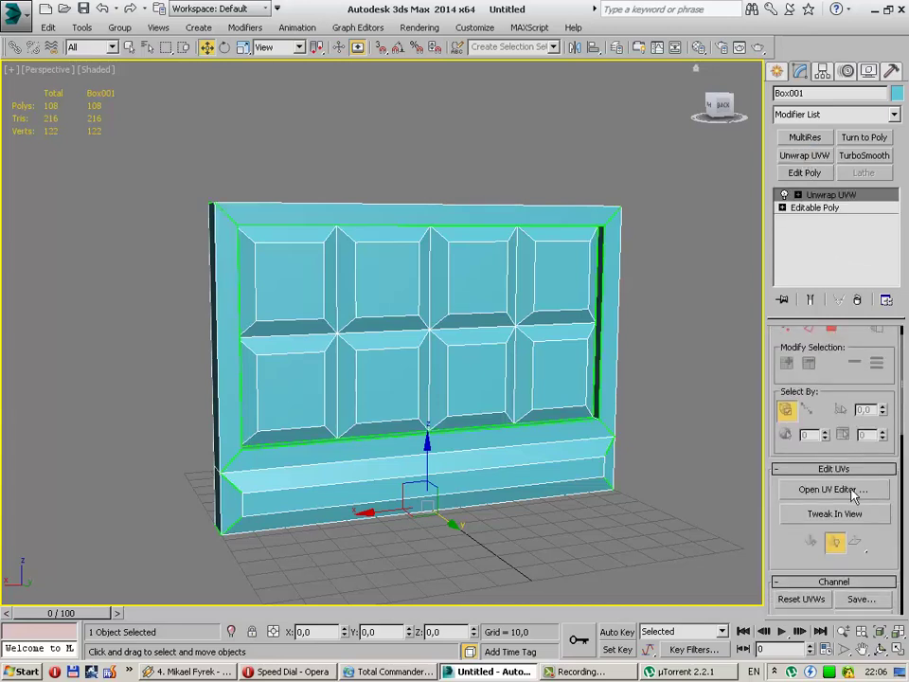
left_click(833, 489)
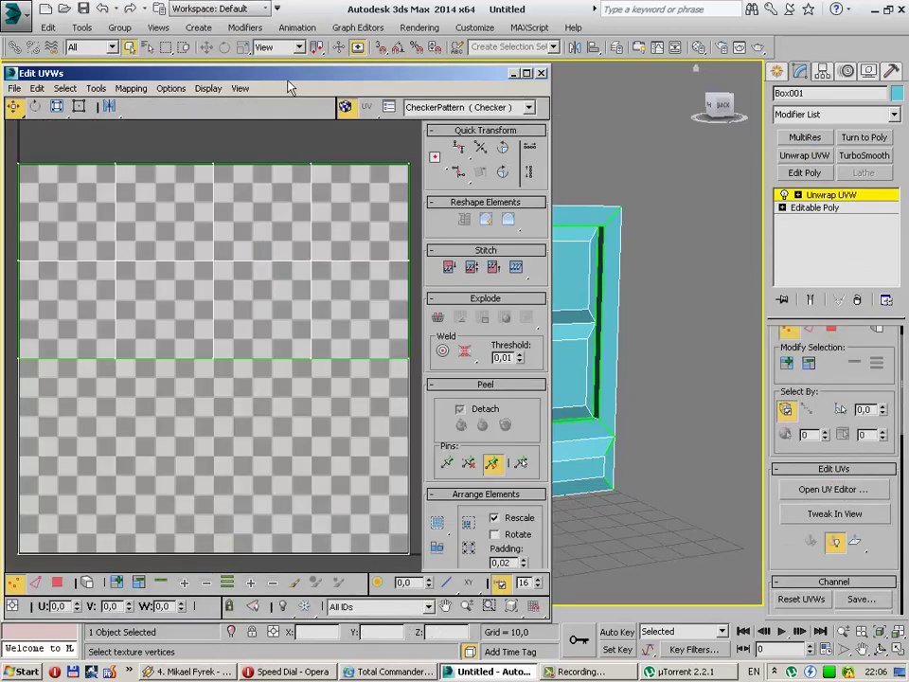
left_click_drag(289, 73, 677, 64)
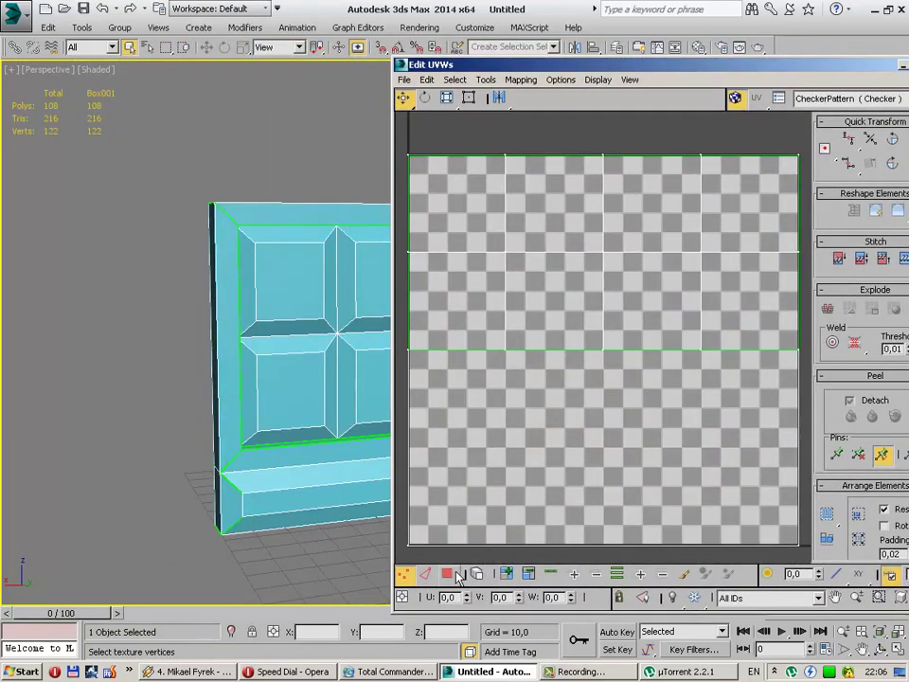
left_click(448, 574)
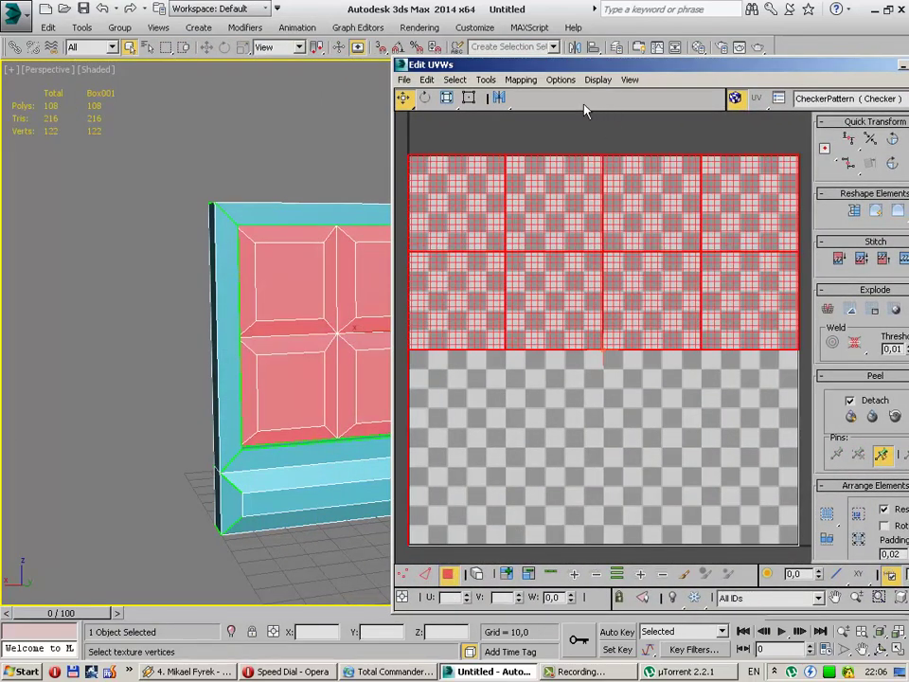
left_click_drag(600, 67, 249, 401)
left_click(388, 218)
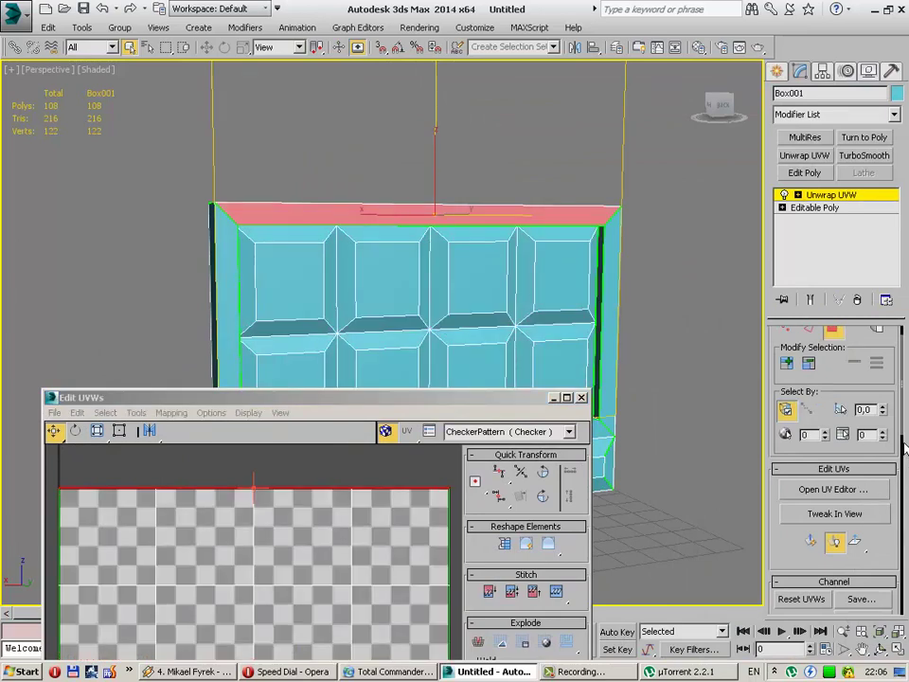
scroll(905, 434, "up", 1)
key("ctrl+a")
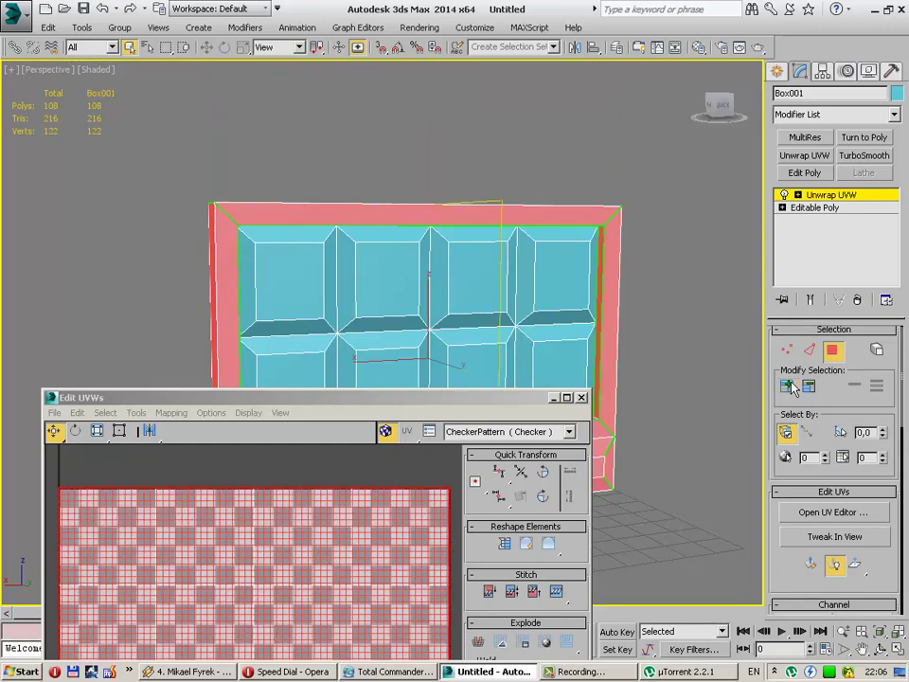
left_click_drag(365, 402, 456, 112)
scroll(299, 325, "down", 5)
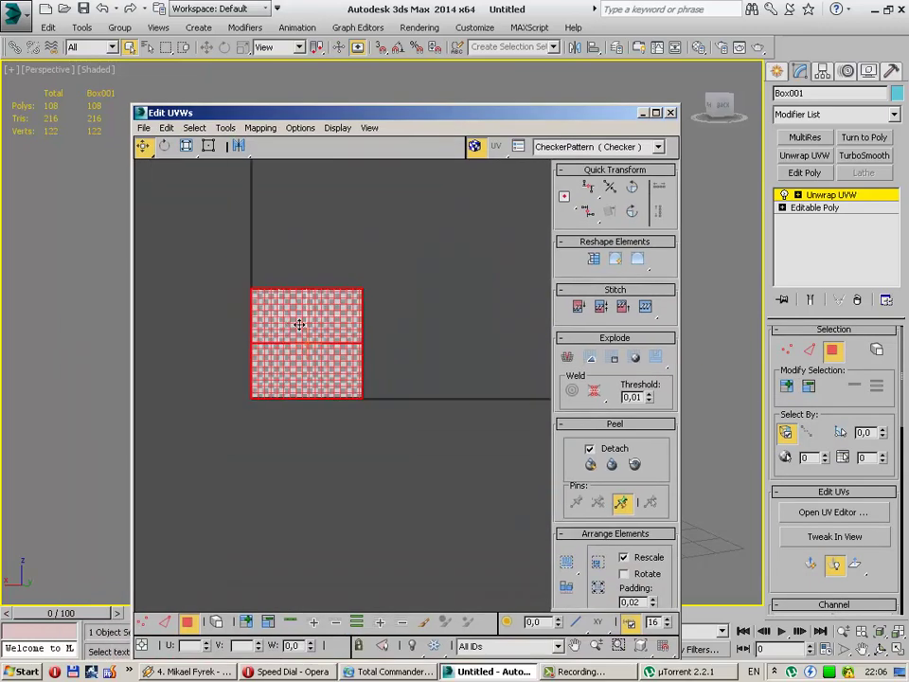
Step: Apply Flatten Mapping with default settings and move the frame strips left of the texture square
left_click(260, 128)
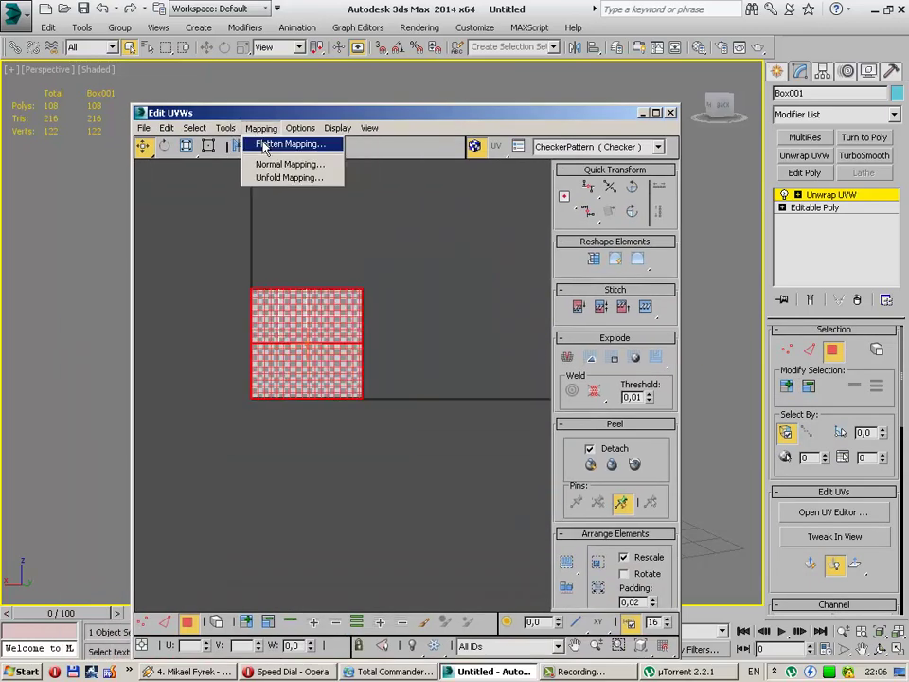
left_click(263, 146)
left_click(223, 103)
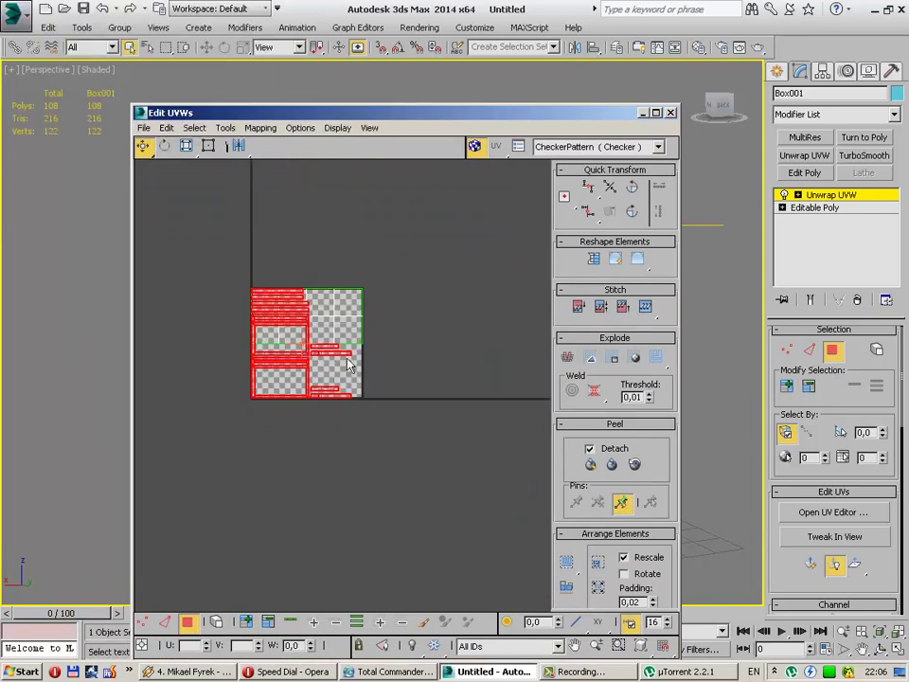
middle_click_drag(139, 354, 303, 326)
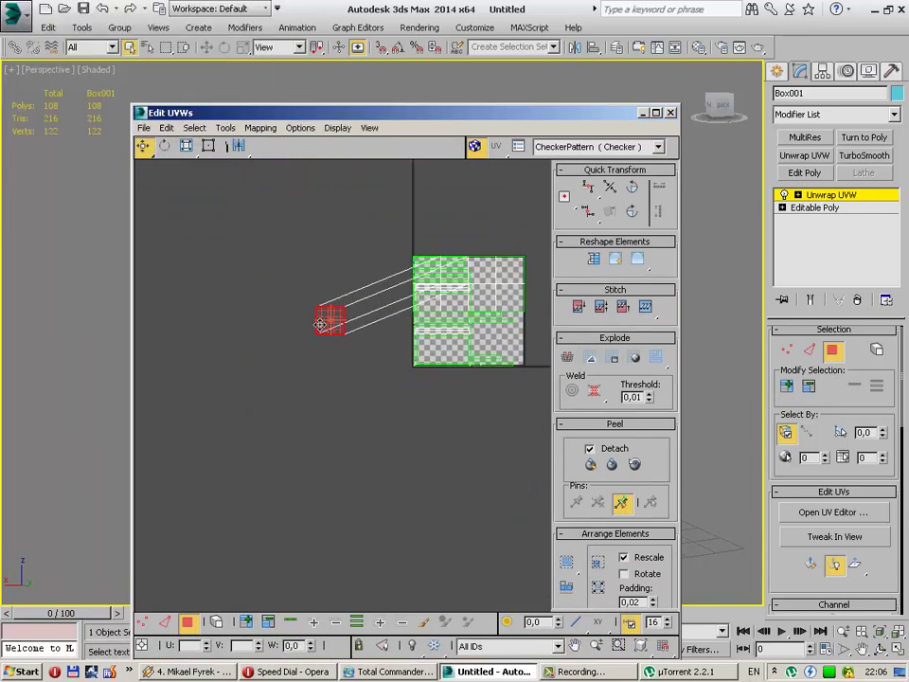
mouse_move(303, 326)
left_mouse_down()
mouse_move(450, 348)
mouse_move(211, 370)
left_mouse_up()
key("ctrl+a")
left_click(399, 416)
middle_click_drag(399, 416, 290, 452)
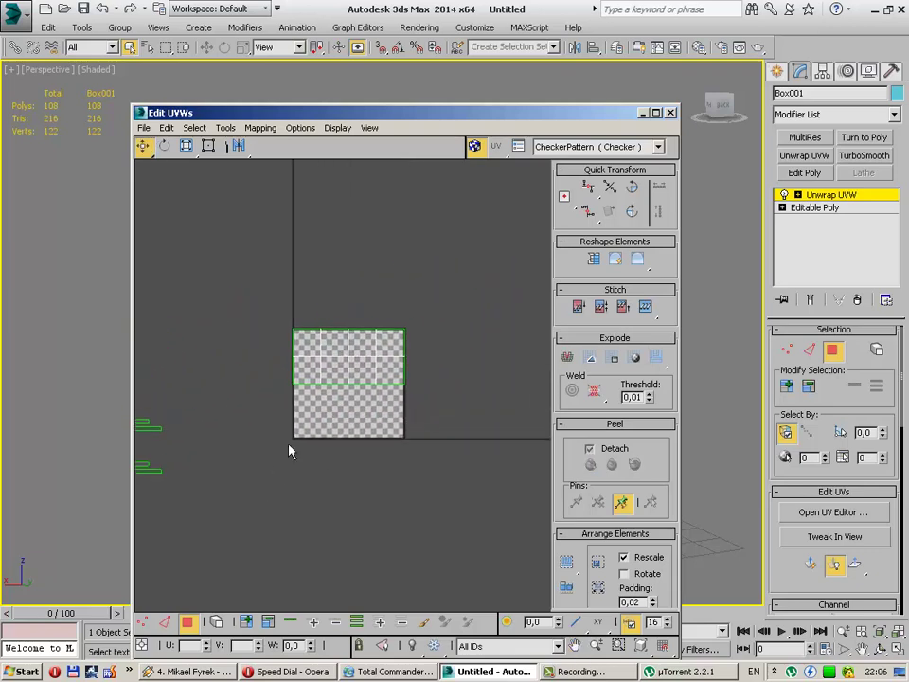
Step: Move the UV editor down and select a recessed panel face on the box
scroll(321, 385, "up", 3)
scroll(294, 442, "up", 2)
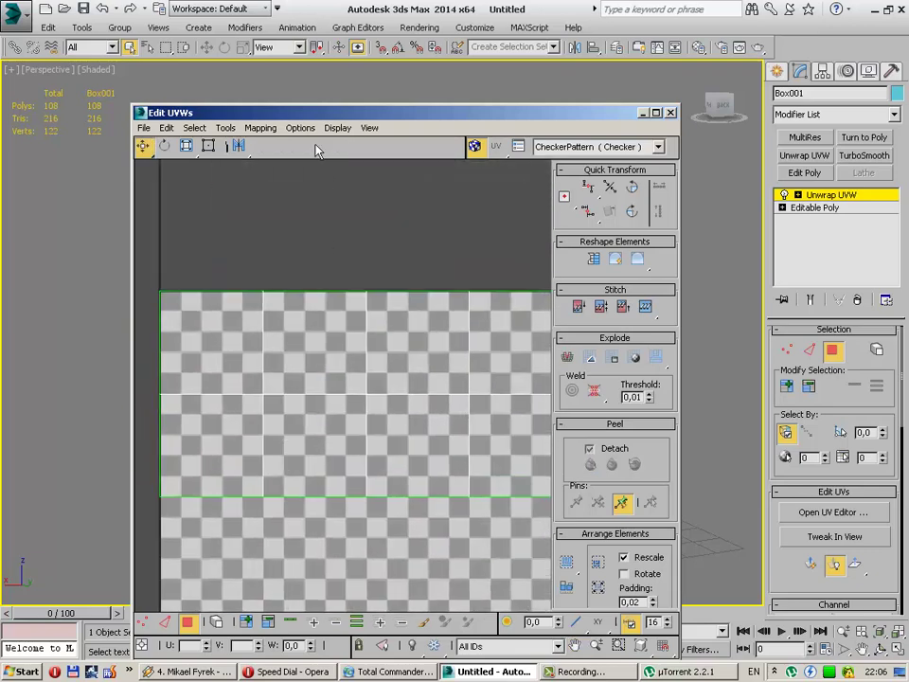
mouse_move(239, 114)
left_mouse_down()
mouse_move(315, 483)
mouse_move(305, 523)
left_mouse_up()
left_click(288, 266)
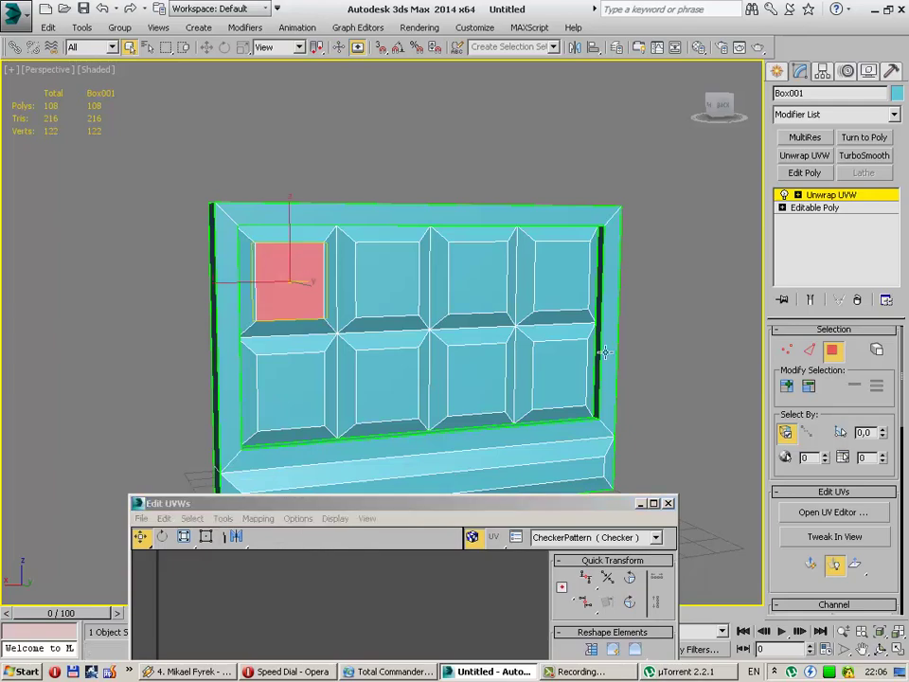
Step: Grow the selection to the whole eight-cell panel and apply Flatten Mapping to it
left_click(794, 382)
left_click(793, 381)
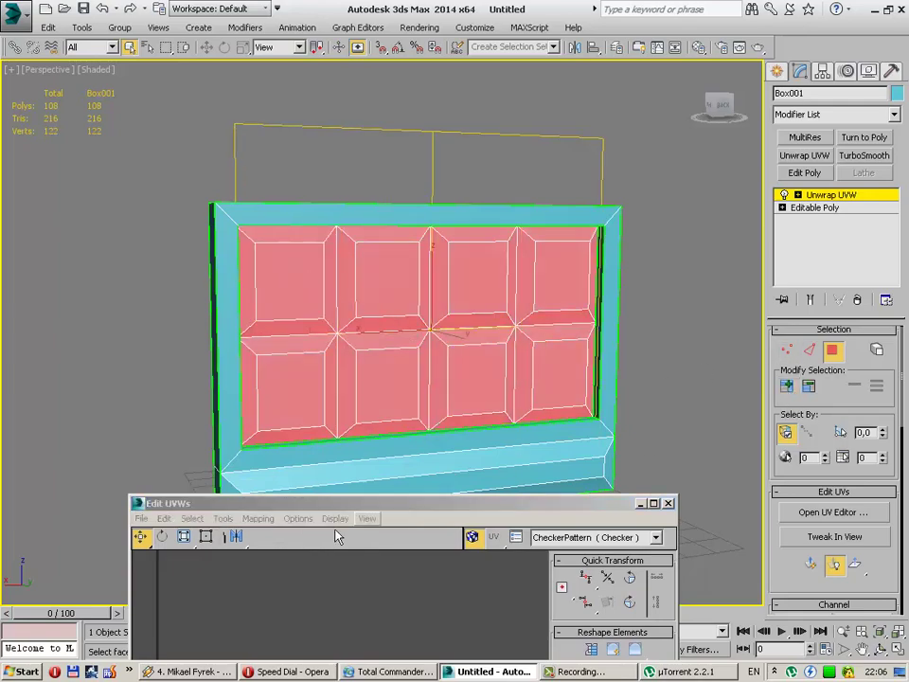
left_click_drag(256, 503, 231, 150)
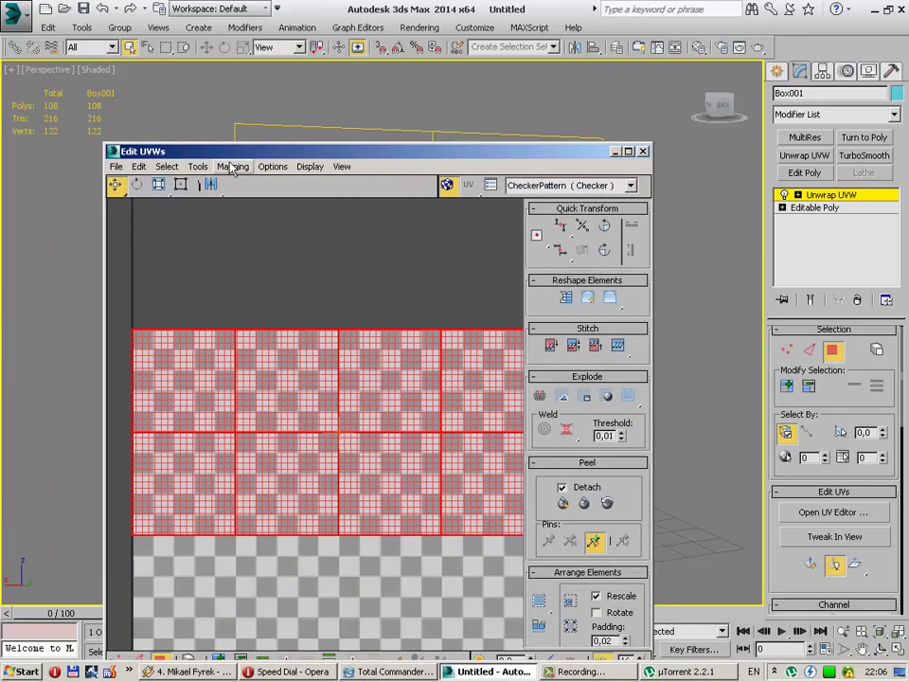
left_click_drag(297, 427, 308, 598)
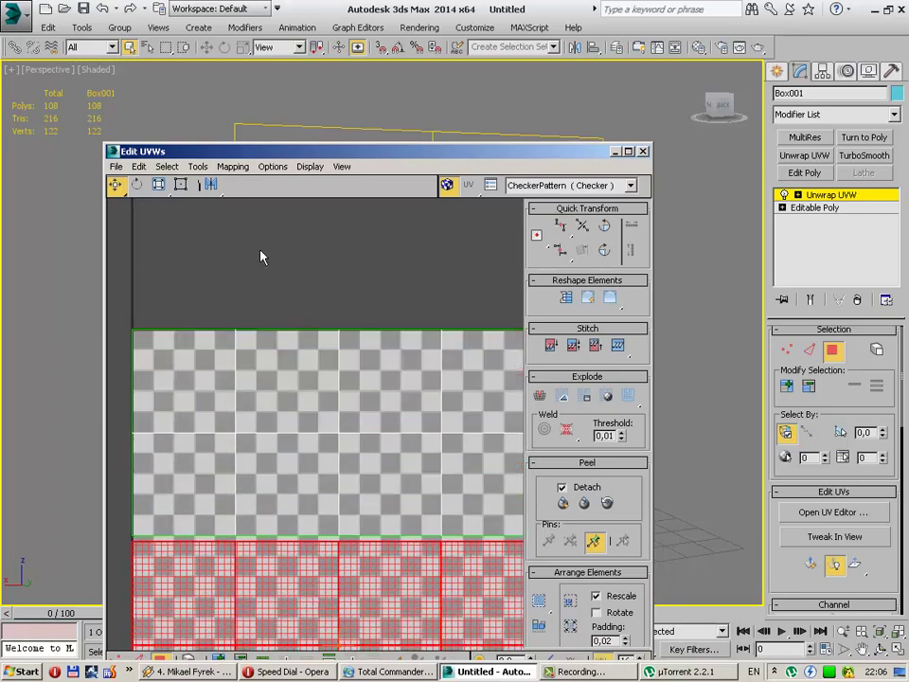
left_click(230, 166)
left_click(237, 181)
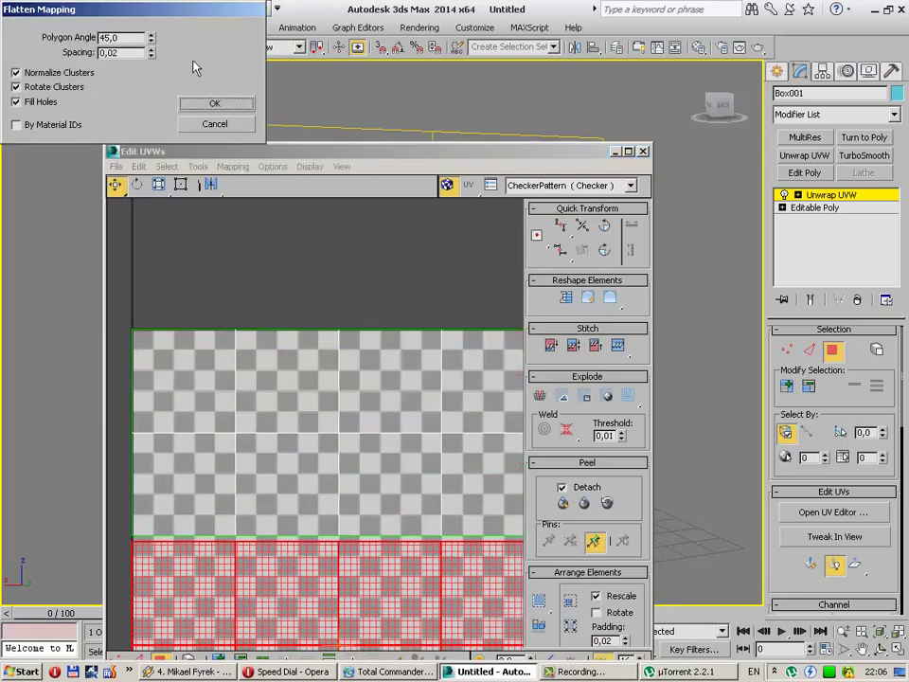
left_click(215, 103)
Step: Select the upper UV faces and flatten them again with Flatten Mapping
scroll(404, 426, "down", 3)
mouse_move(404, 455)
middle_mouse_down()
mouse_move(404, 279)
mouse_move(354, 451)
middle_mouse_up()
scroll(345, 385, "down", 2)
left_click(331, 357)
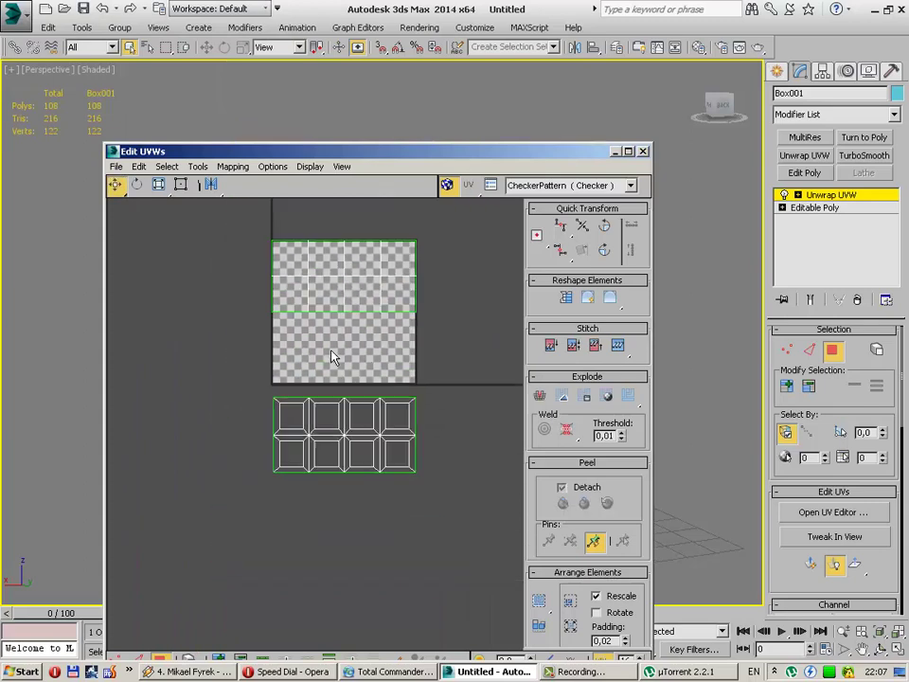
middle_click_drag(331, 356, 337, 399)
left_click_drag(519, 413, 519, 413)
left_click(232, 166)
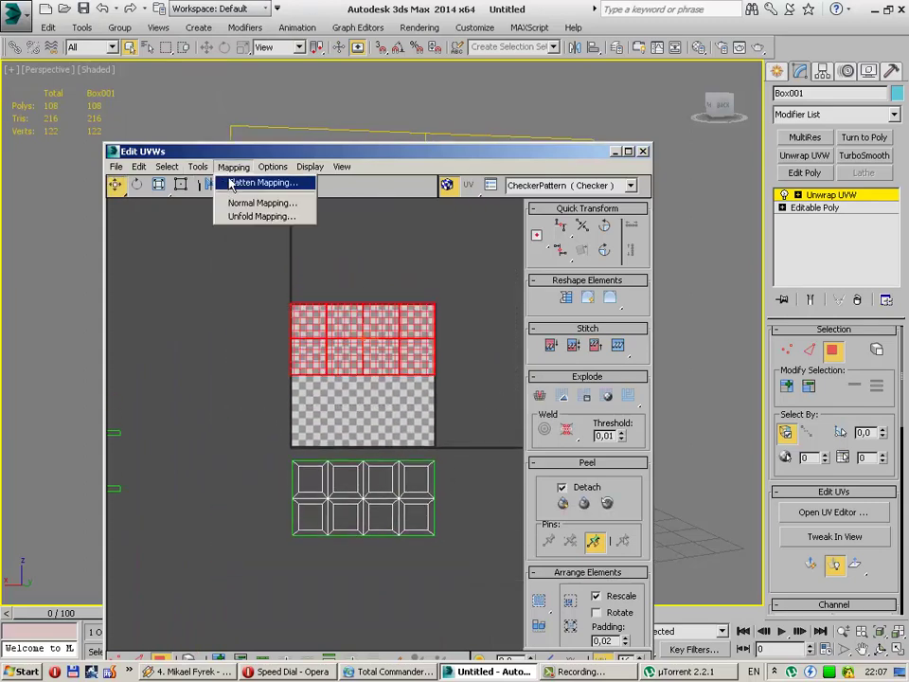
left_click(237, 182)
left_click(211, 106)
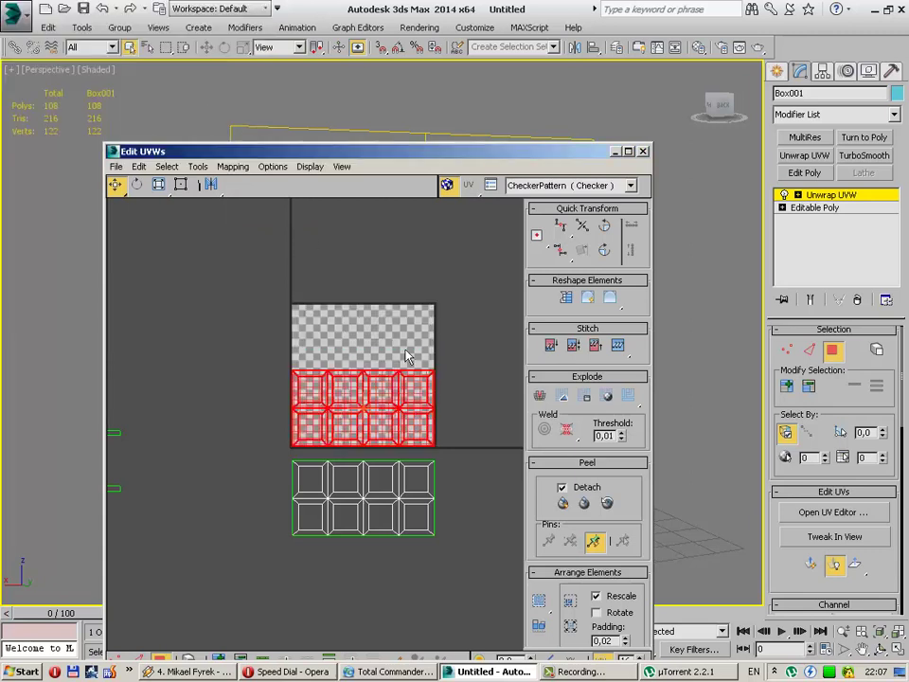
Step: Move the lower panel UV shell beside the checker's lower half
left_click(253, 492)
left_click_drag(467, 568, 467, 568)
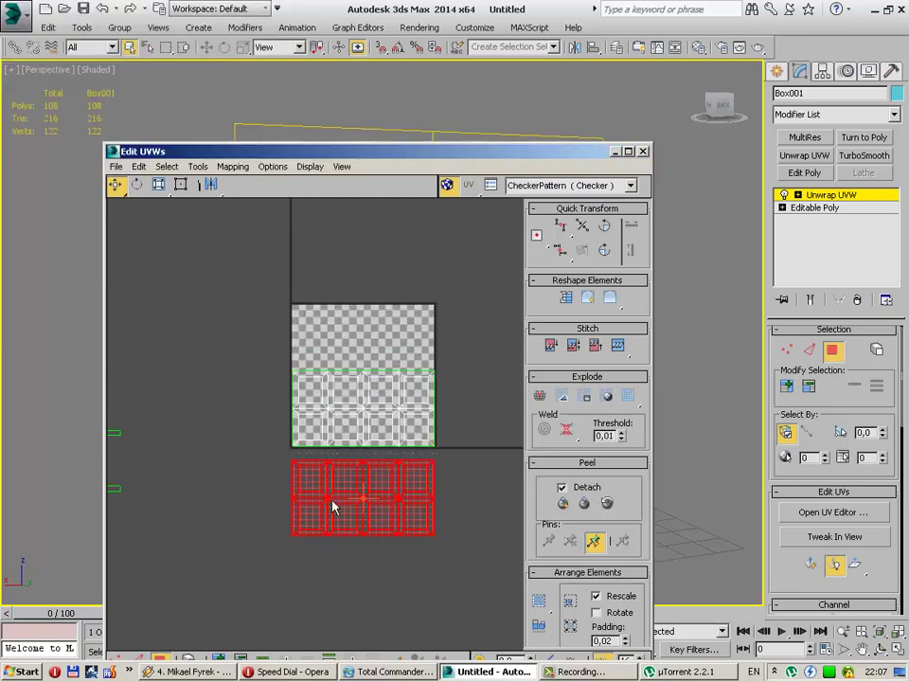
left_click_drag(333, 506, 480, 410)
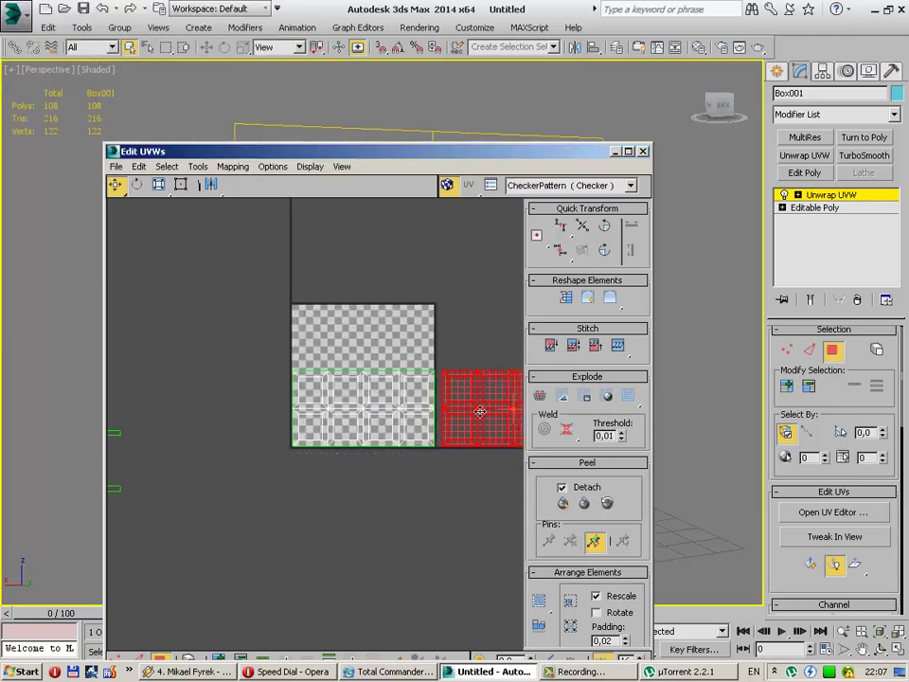
left_click(389, 511)
scroll(481, 479, "down", 3)
scroll(207, 383, "up", 2)
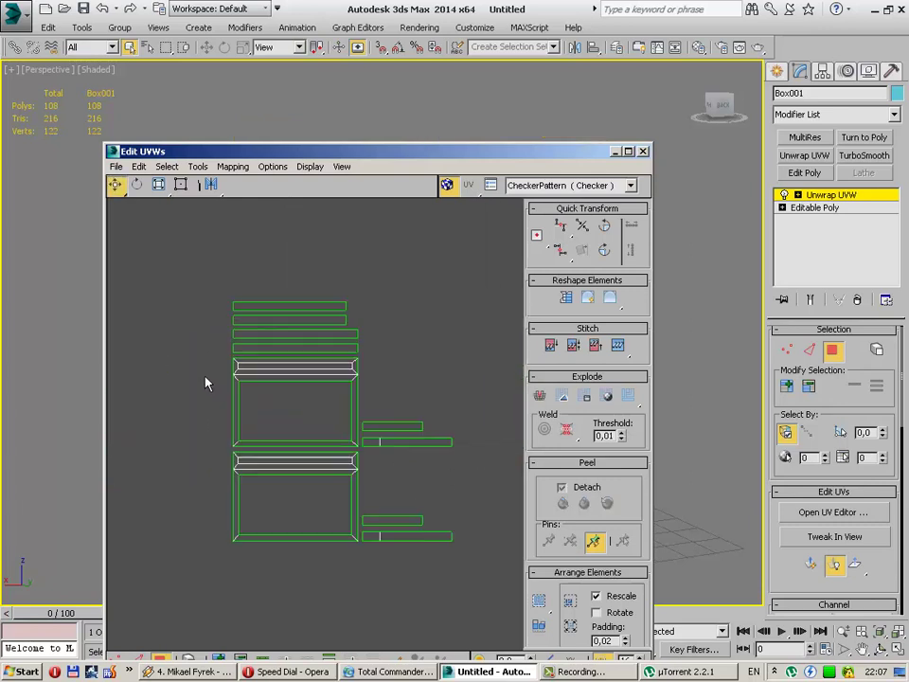
scroll(207, 382, "up", 2)
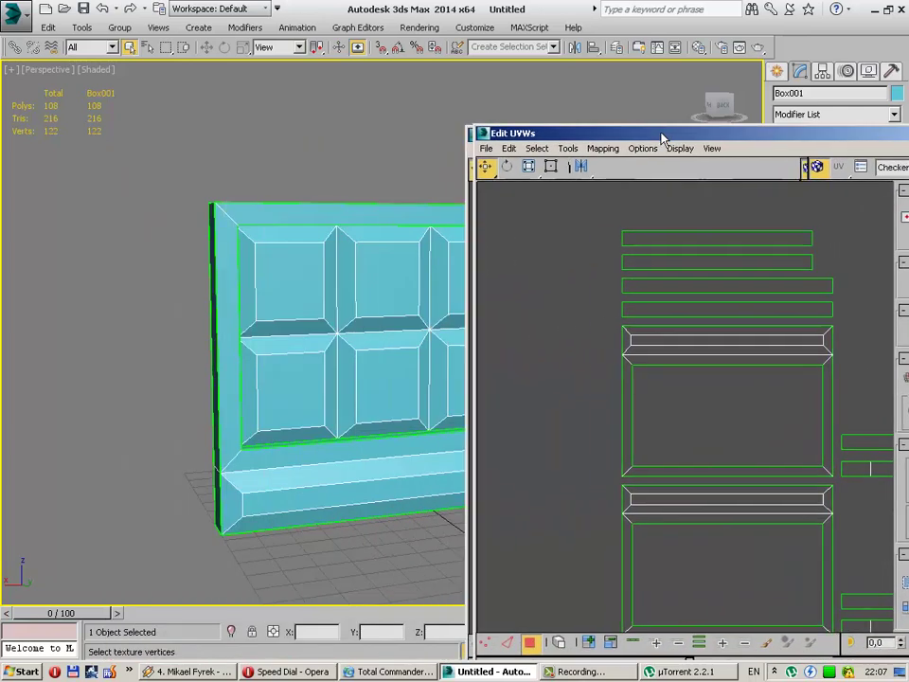
Step: Move the lower panel cluster further down in the UV layout
left_click_drag(290, 157, 686, 152)
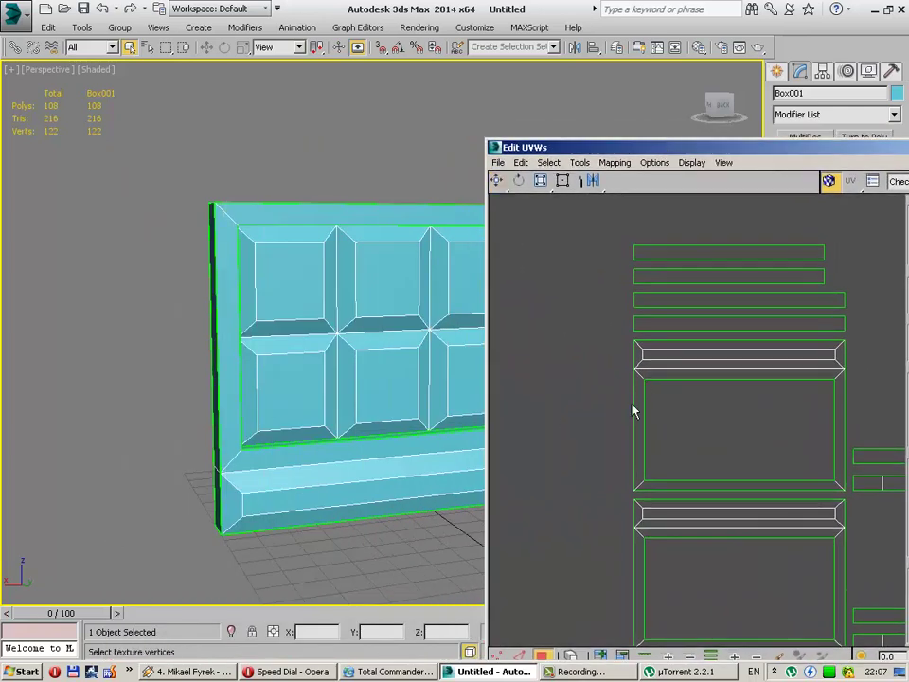
middle_click_drag(634, 410, 580, 389)
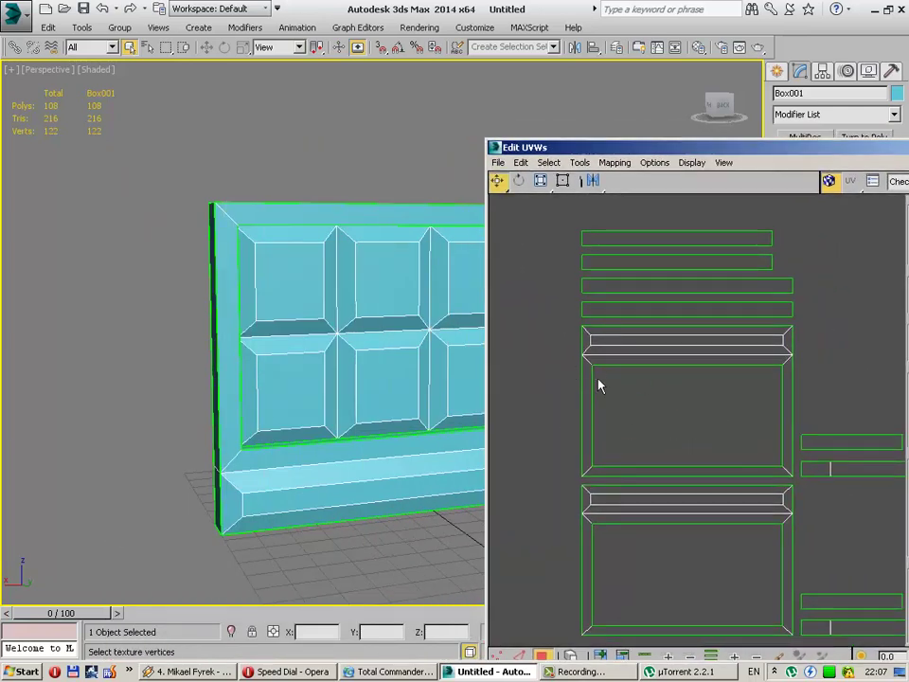
left_click(608, 313)
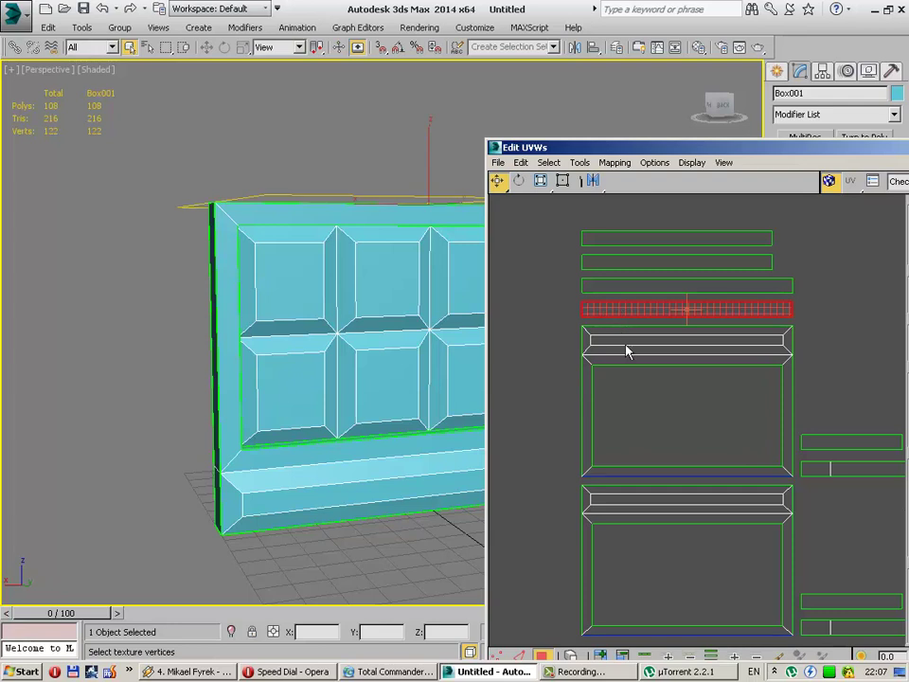
middle_click_drag(626, 351, 572, 359)
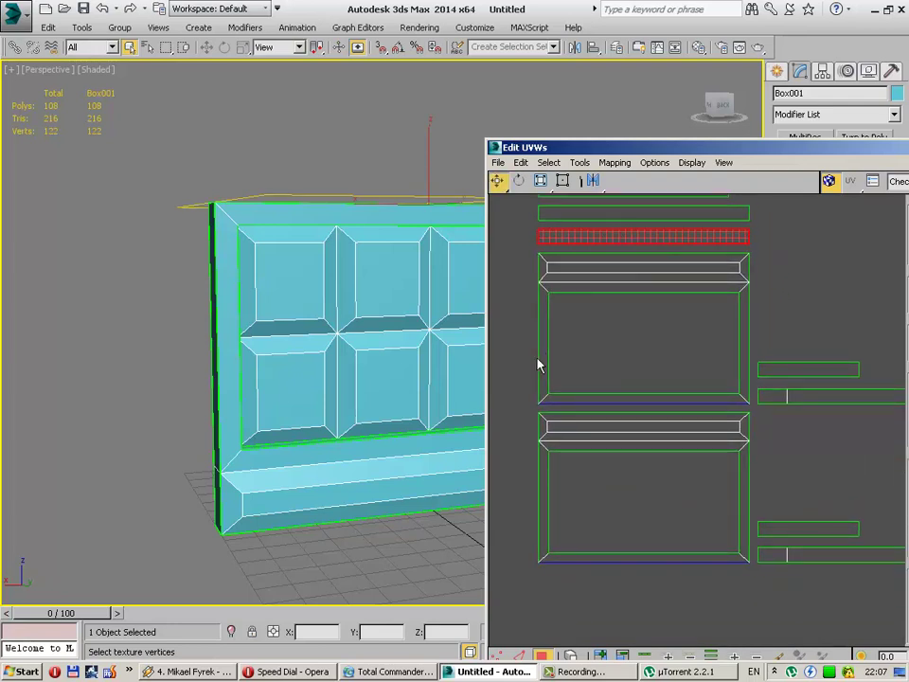
scroll(529, 372, "down", 3)
middle_click_drag(530, 372, 543, 397)
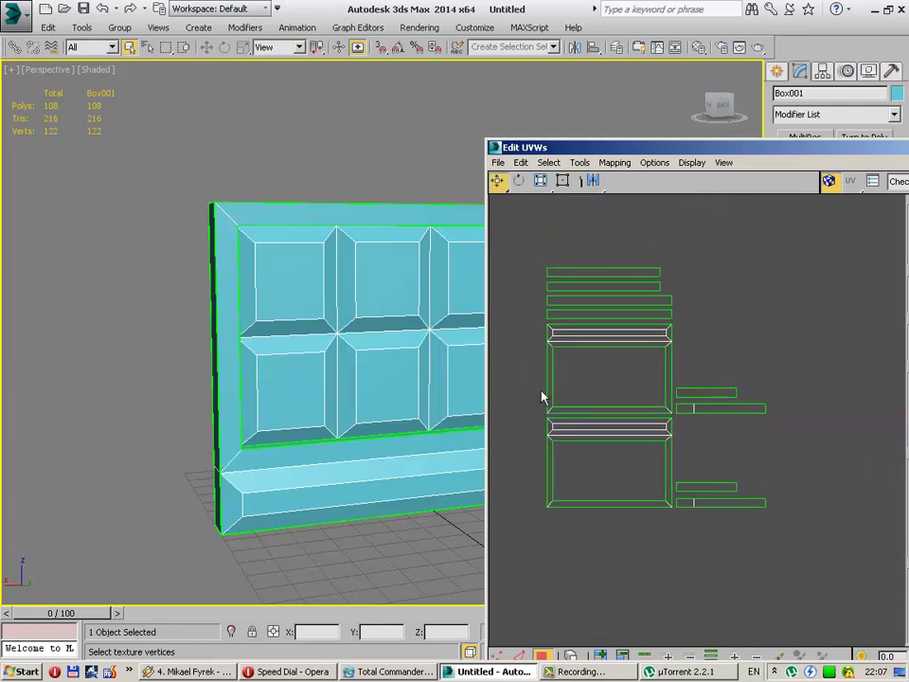
mouse_move(533, 526)
left_mouse_down()
mouse_move(669, 428)
mouse_move(640, 475)
left_mouse_up()
left_click(636, 446)
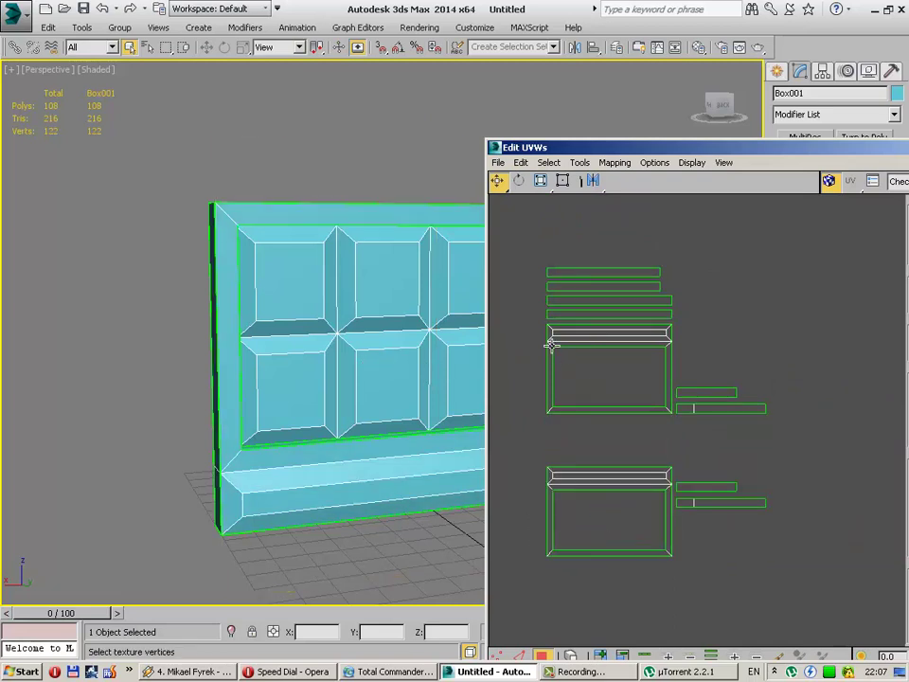
Step: Move a thin upper strip down into the gap onto the frame cluster
scroll(548, 345, "up", 2)
left_click(548, 287)
mouse_move(547, 287)
left_mouse_down()
mouse_move(548, 471)
mouse_move(550, 422)
left_mouse_up()
scroll(547, 472, "up", 3)
scroll(547, 472, "up", 2)
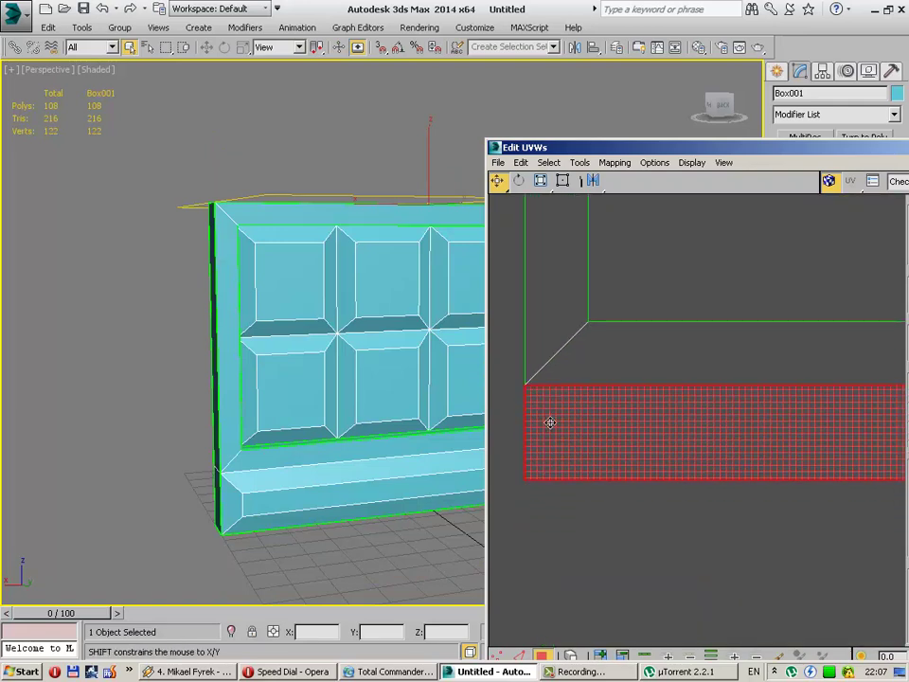
Step: Maximize the Edit UVWs editor and bring the frame corner into view
double_click(614, 147)
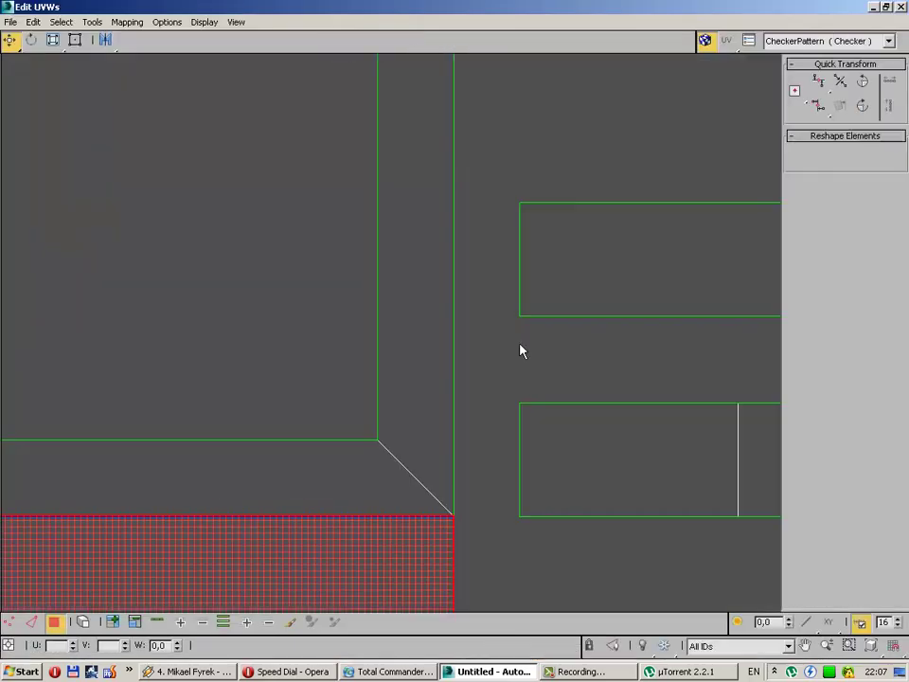
middle_click_drag(504, 519, 640, 385)
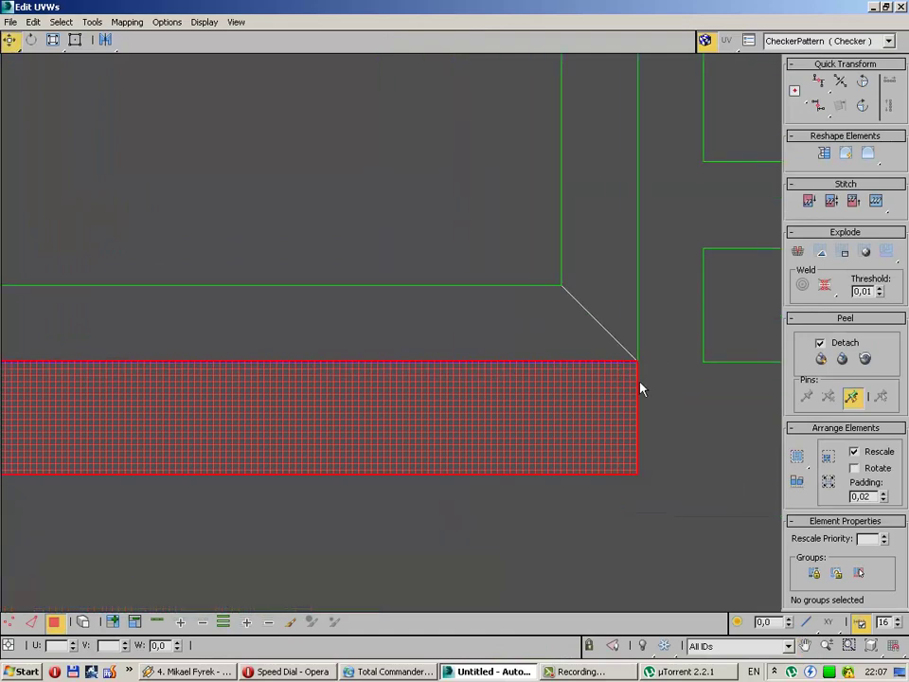
scroll(521, 397, "down", 2)
middle_click_drag(405, 412, 625, 418)
left_click(207, 428)
middle_click_drag(206, 428, 616, 444)
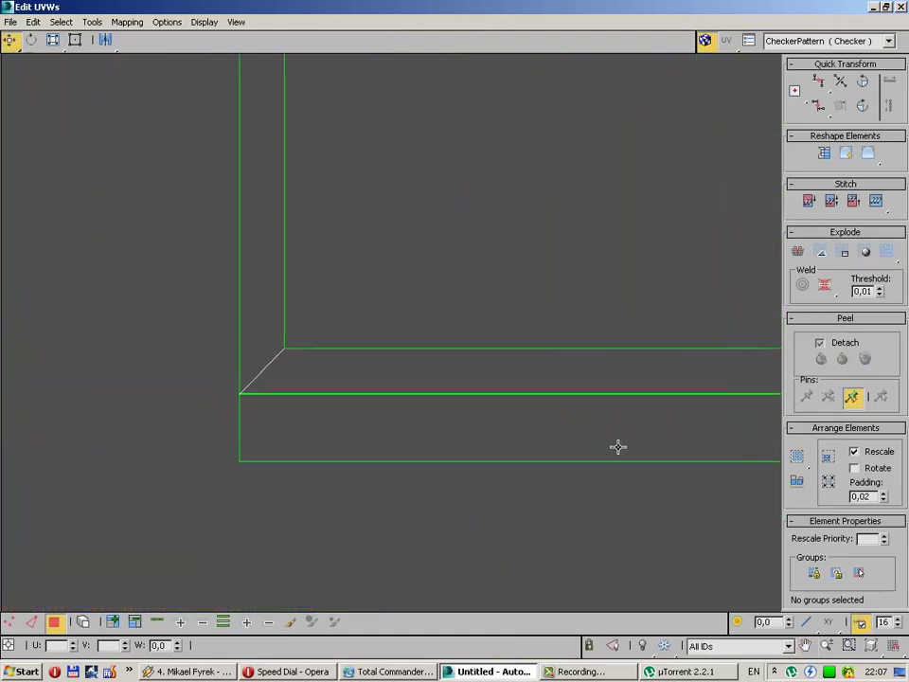
Step: Select the loose strip above the frame and move it flush against the frame's top edge
left_click(32, 623)
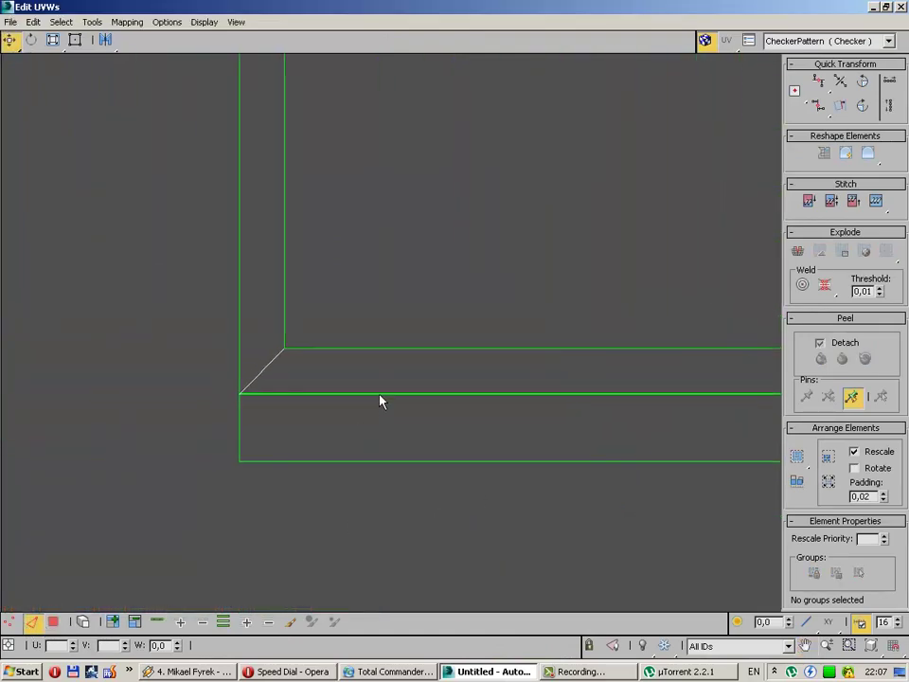
left_click(380, 394)
left_click(502, 531)
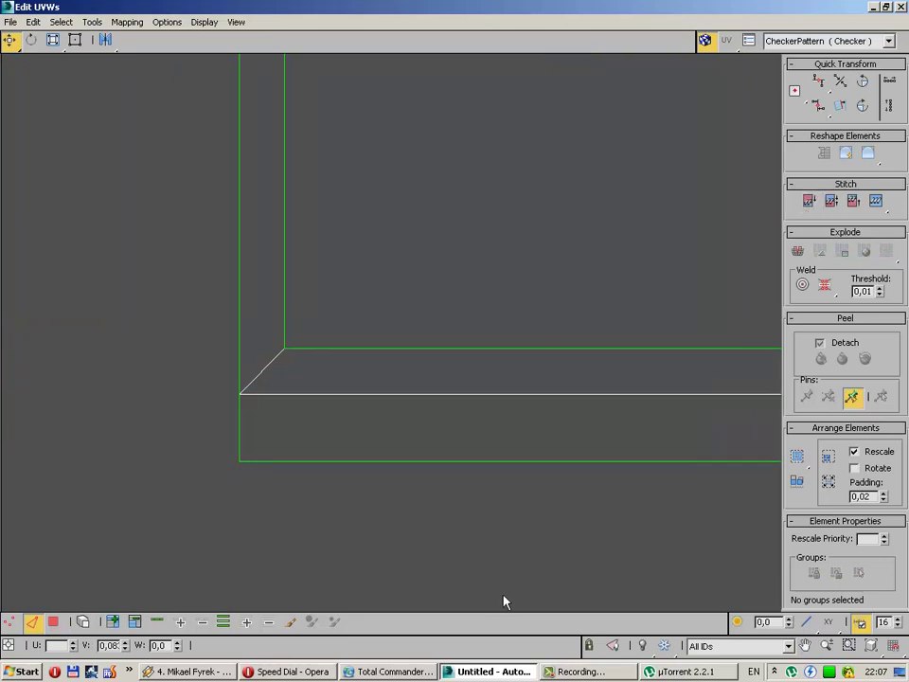
scroll(520, 531, "down", 4)
scroll(401, 496, "down", 1)
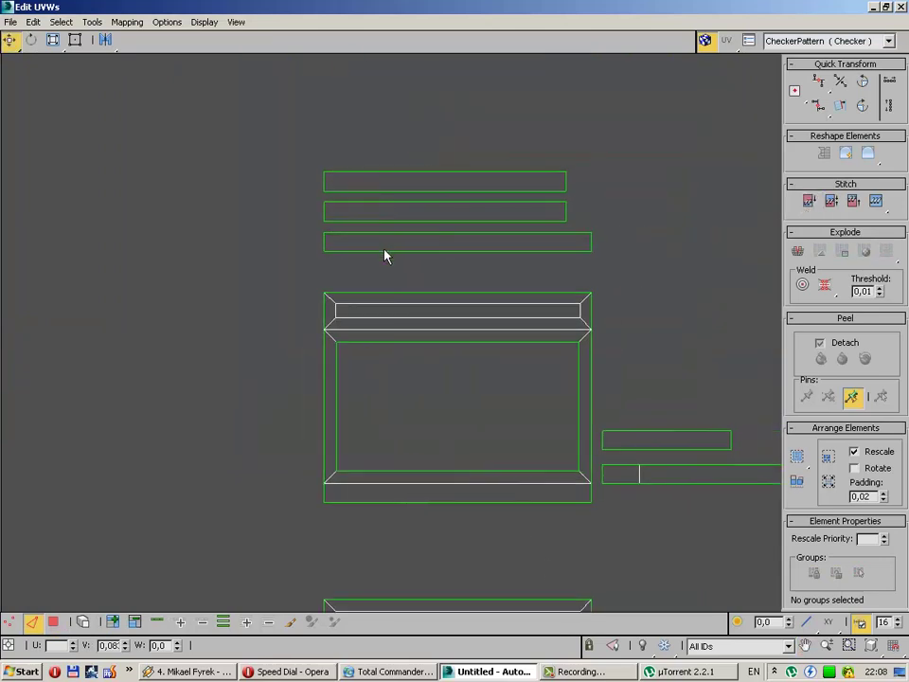
left_click(376, 293)
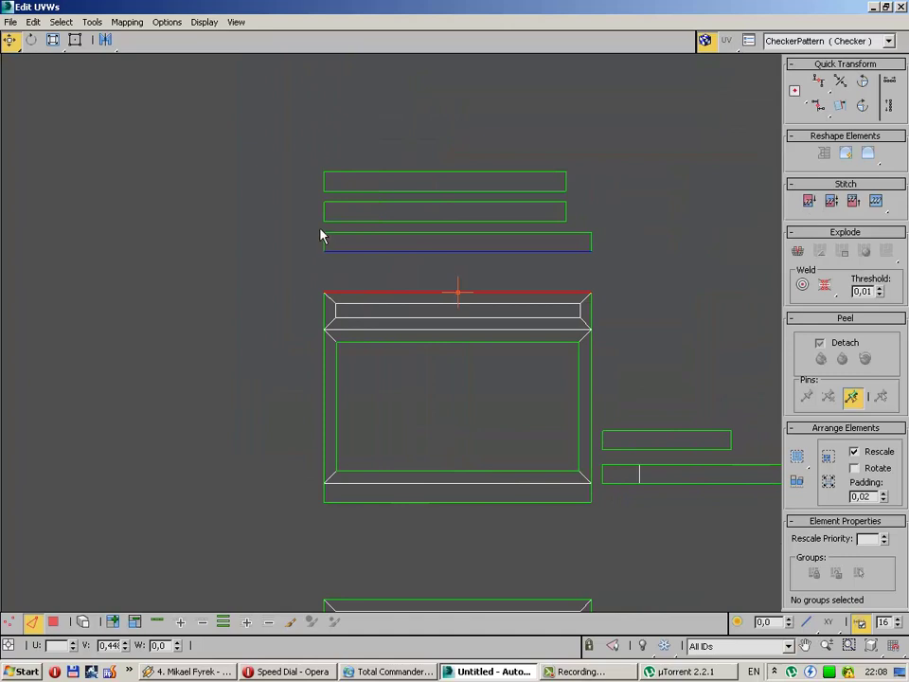
left_click(320, 237)
left_click_drag(588, 251, 586, 290)
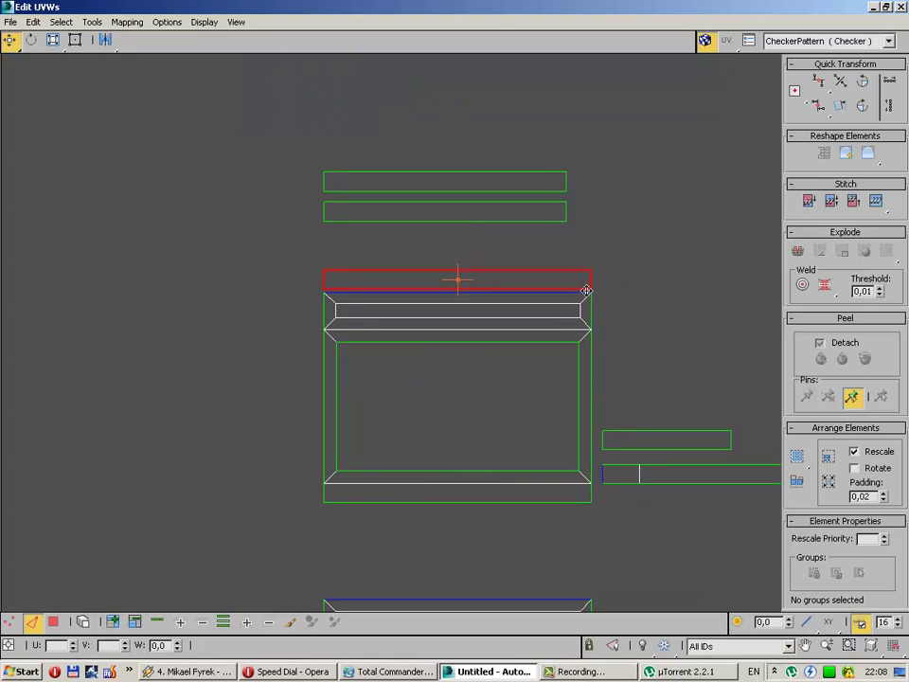
Step: Zoom out and pan to reveal the second panel cluster below
scroll(587, 295, "up", 3)
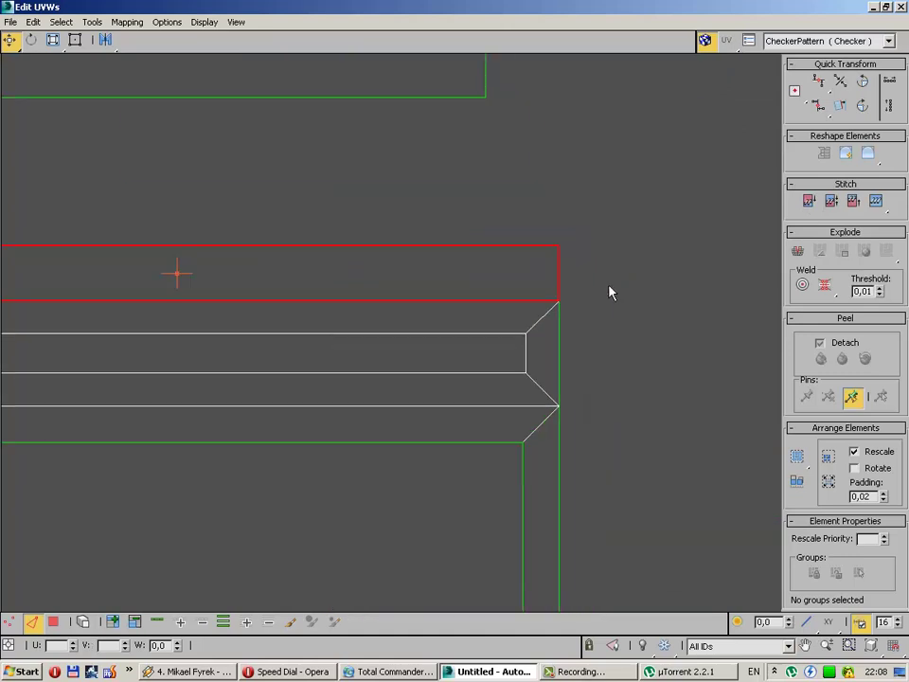
scroll(609, 290, "up", 3)
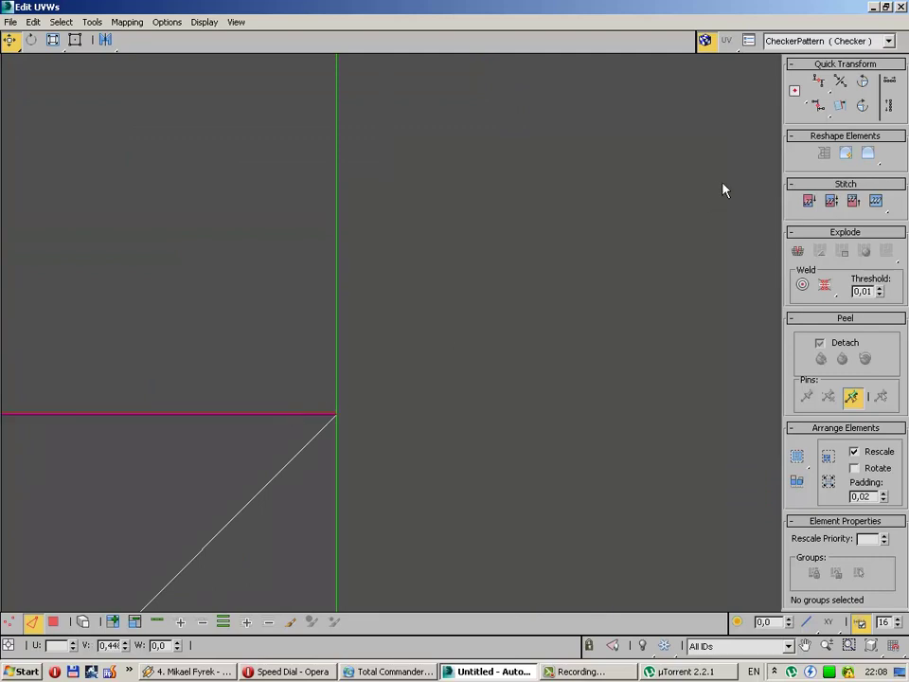
scroll(618, 329, "down", 3)
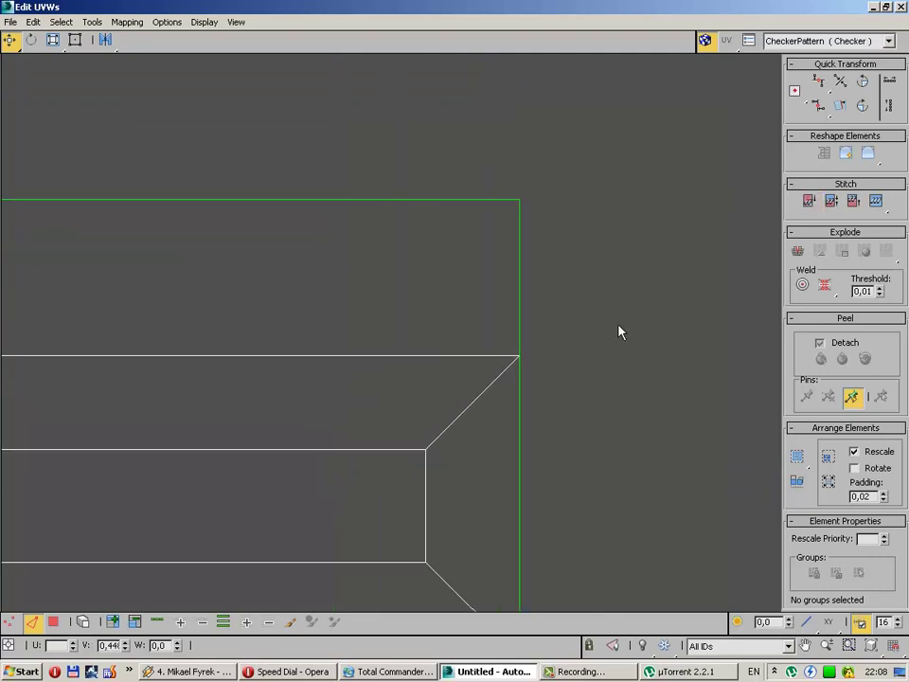
scroll(611, 366, "down", 3)
scroll(636, 412, "down", 2)
scroll(594, 388, "down", 1)
middle_click_drag(594, 388, 565, 255)
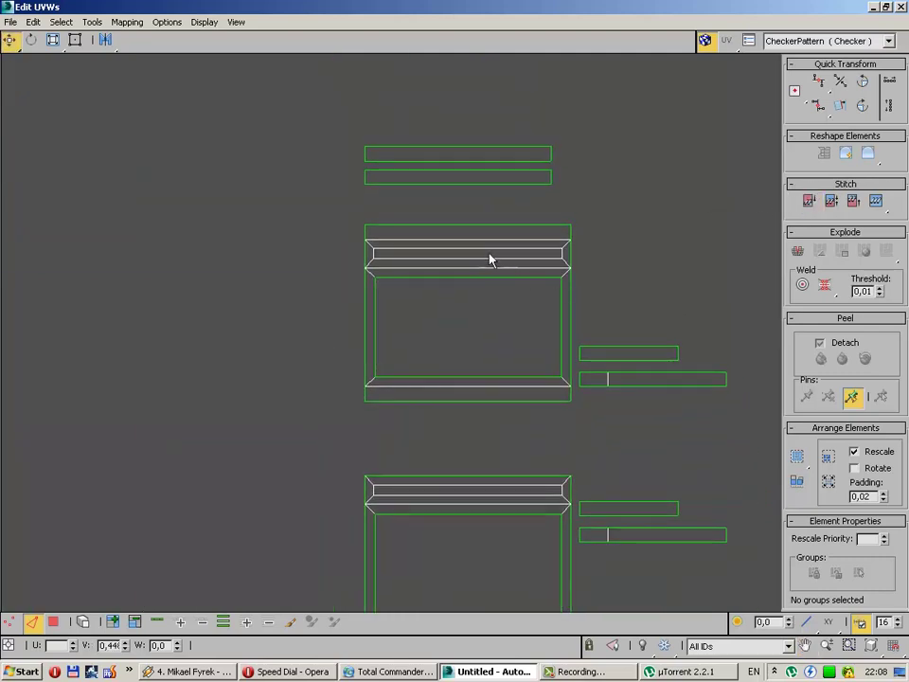
middle_click_drag(508, 202, 406, 153)
Step: Marquee-select the whole upper loose strip
left_click(343, 133)
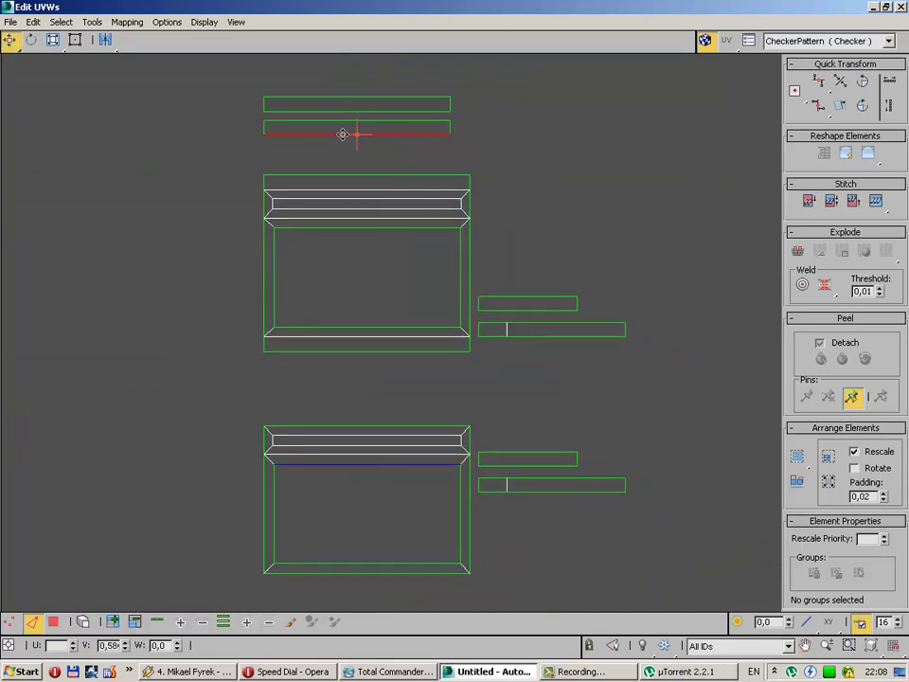
mouse_move(246, 150)
left_mouse_down()
mouse_move(520, 125)
mouse_move(520, 132)
left_mouse_up()
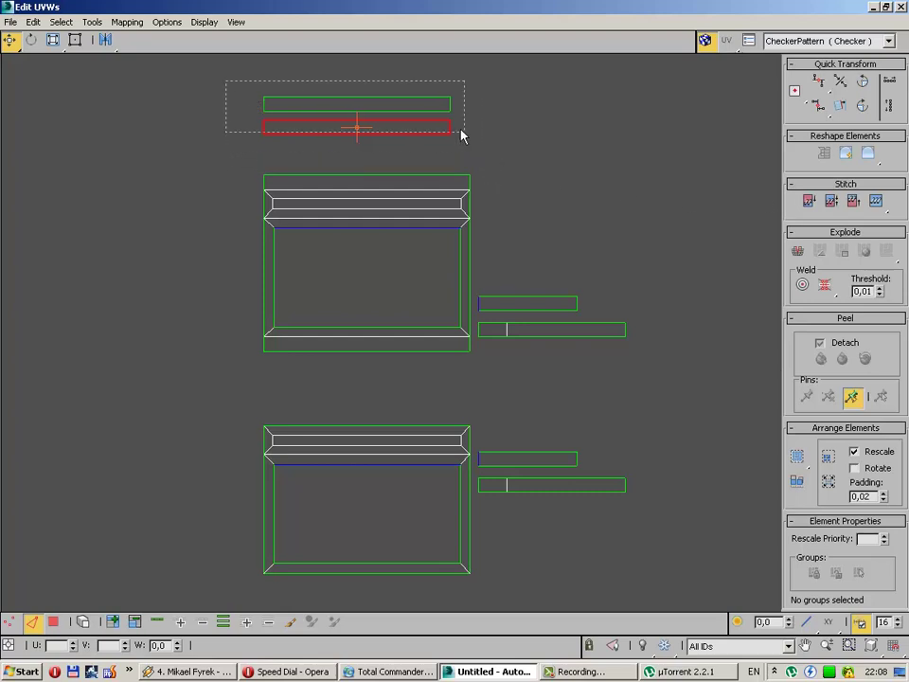
left_click_drag(424, 153, 221, 85)
left_click(276, 133)
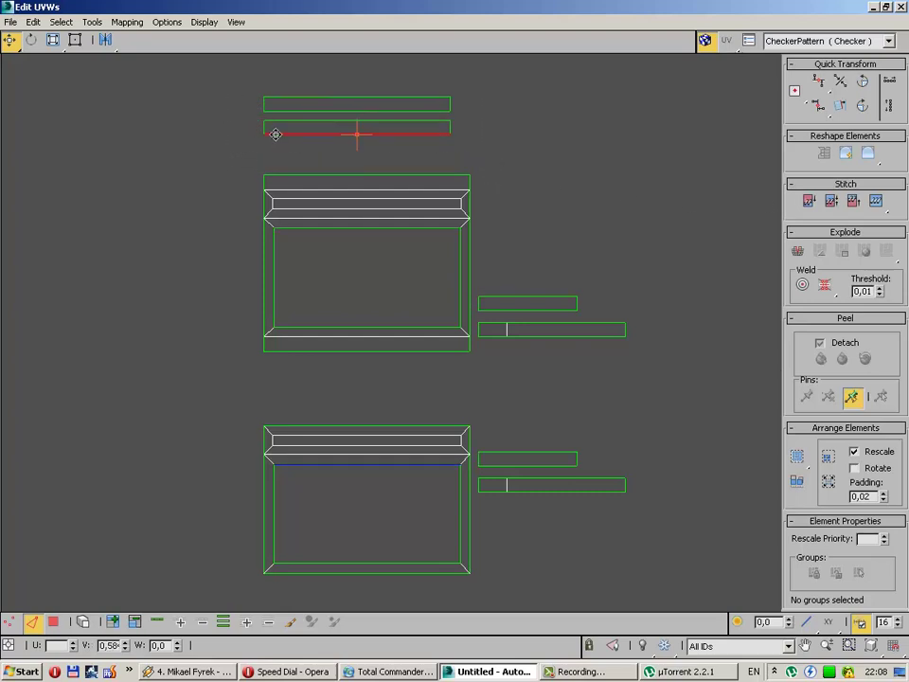
left_click(276, 112)
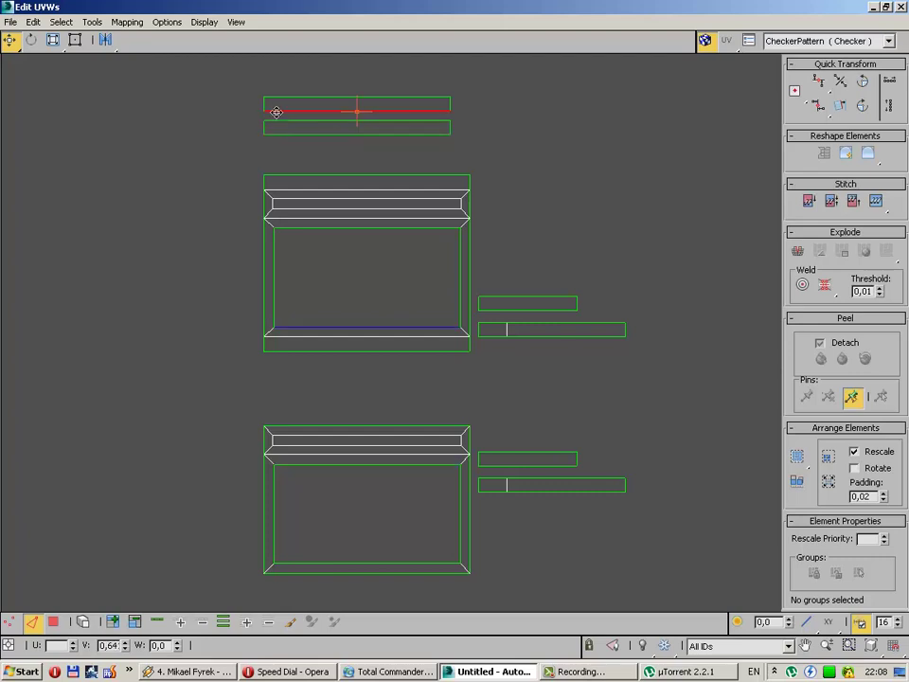
mouse_move(249, 95)
left_mouse_down()
mouse_move(454, 117)
mouse_move(439, 324)
left_mouse_up()
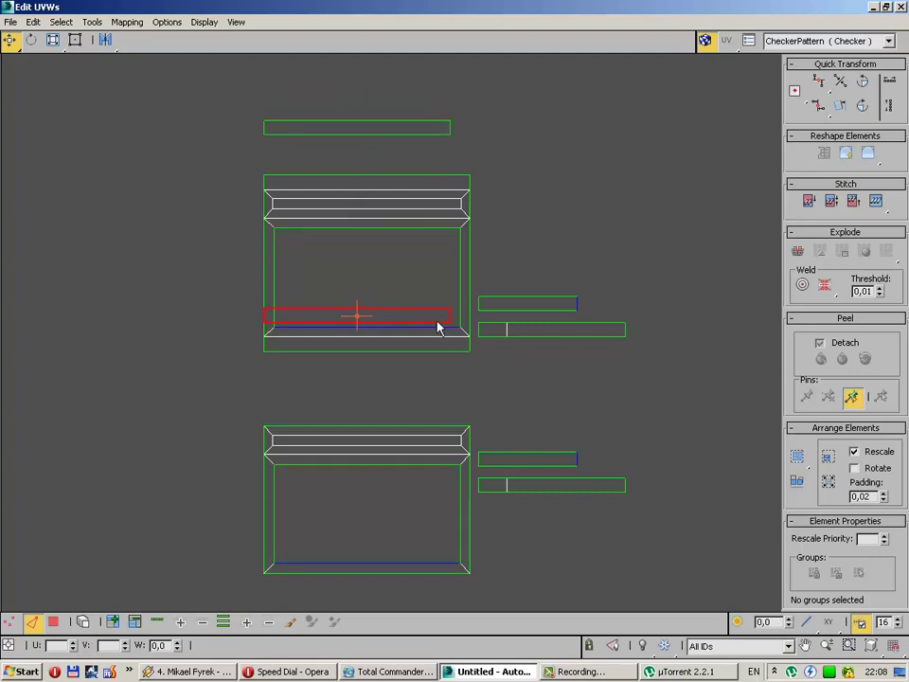
Step: Snap the strip's corner onto the frame's inner bottom corner inside the upper cluster
scroll(445, 323, "up", 5)
mouse_move(453, 323)
middle_mouse_down()
mouse_move(276, 277)
mouse_move(278, 296)
middle_mouse_up()
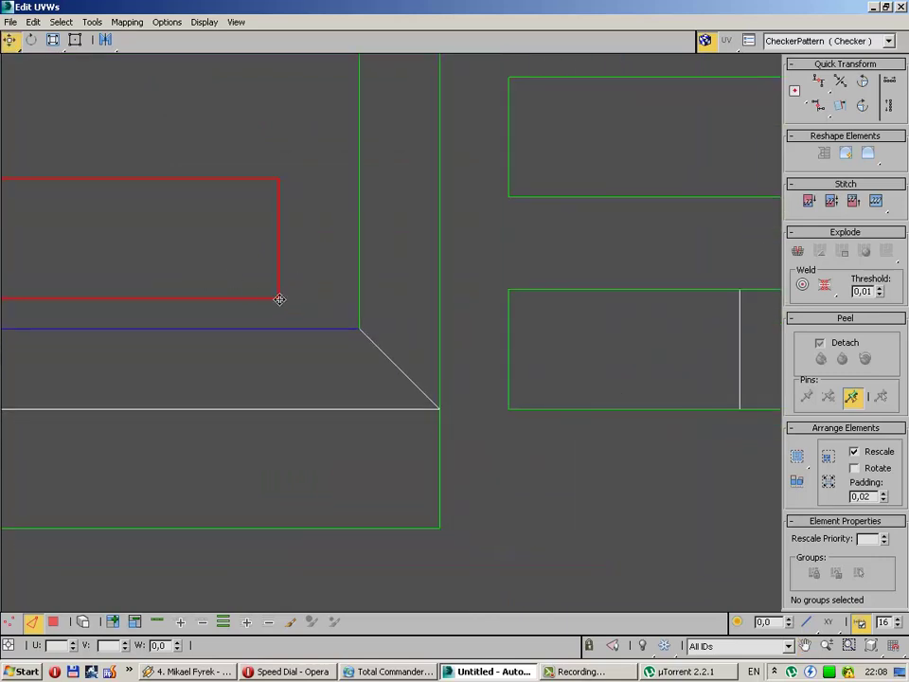
left_click_drag(398, 325, 360, 328)
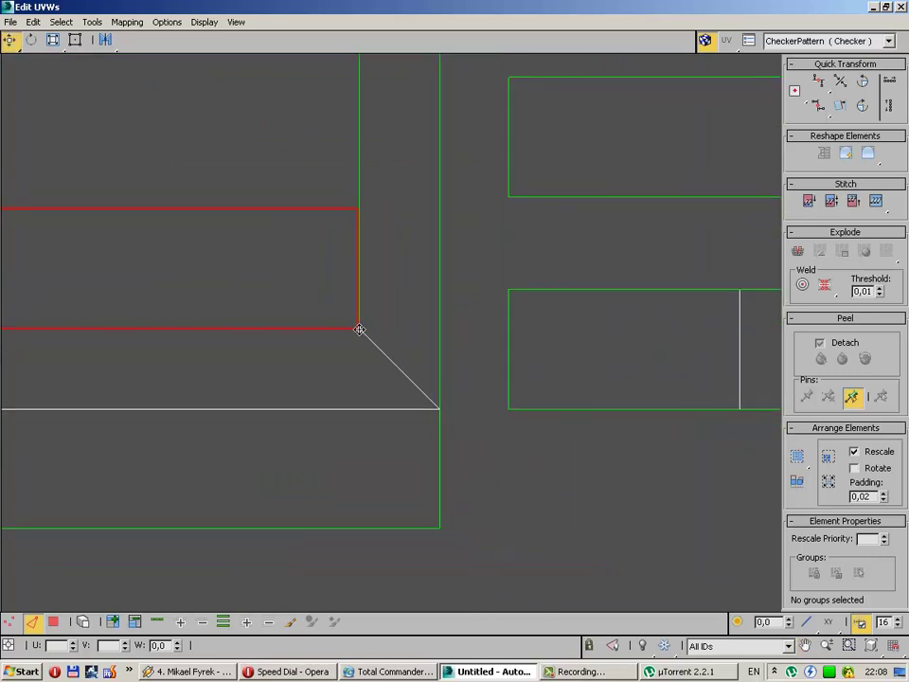
left_click_drag(360, 328, 359, 329)
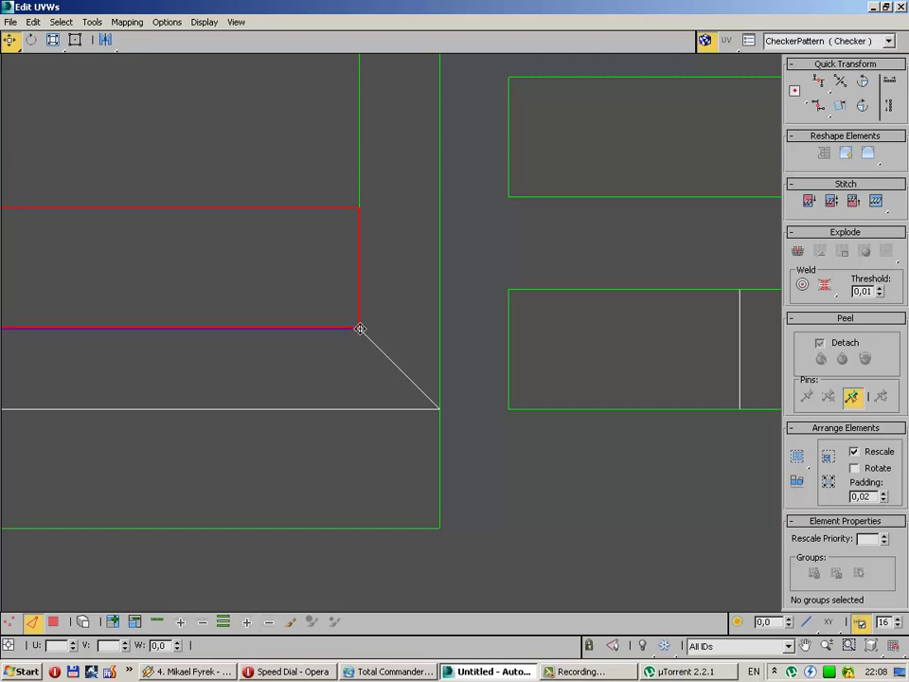
scroll(304, 327, "down", 3)
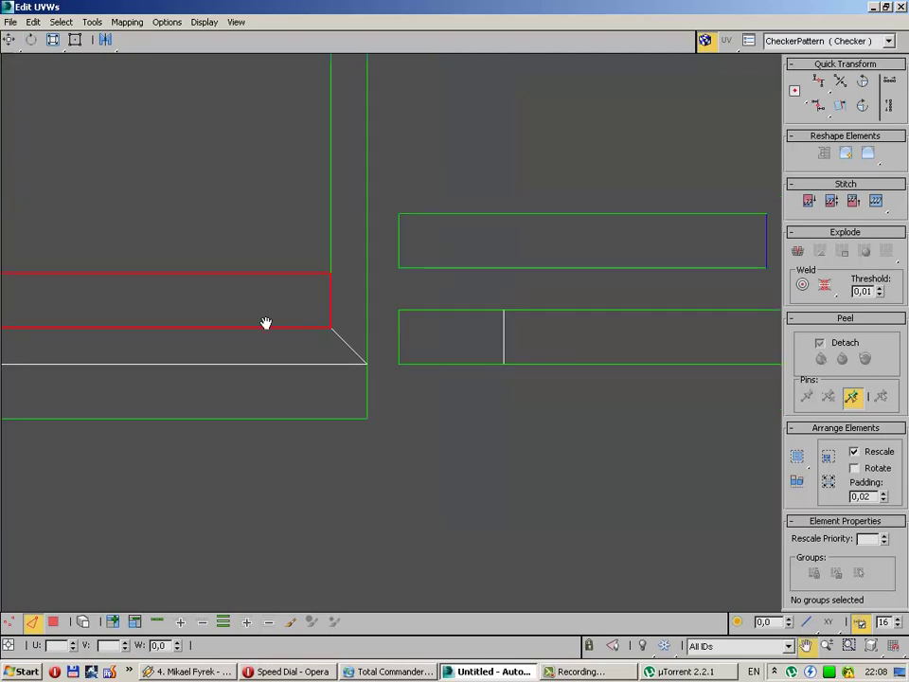
middle_click_drag(266, 322, 434, 416)
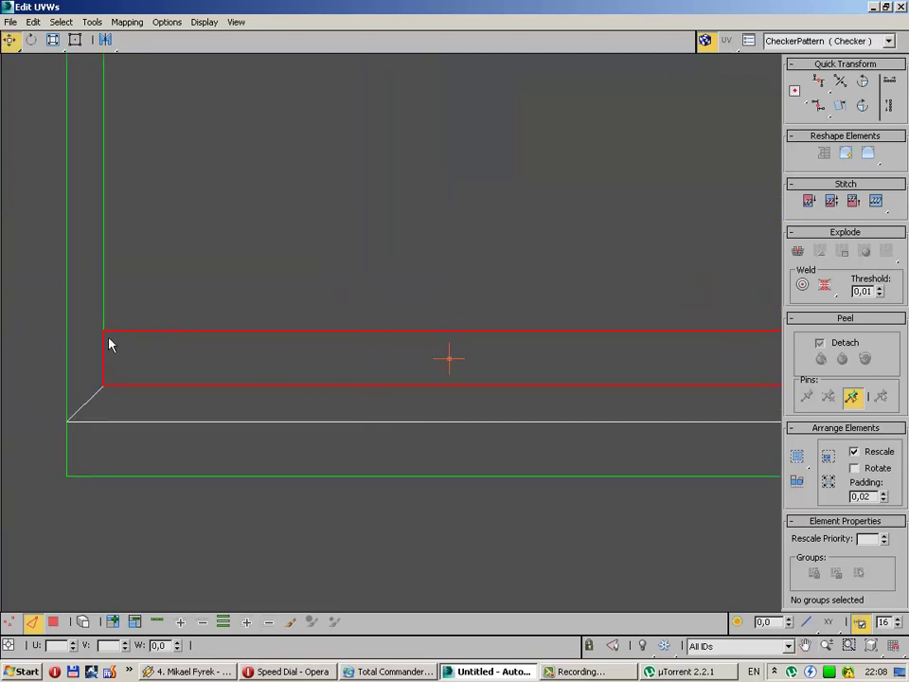
scroll(203, 318, "down", 5)
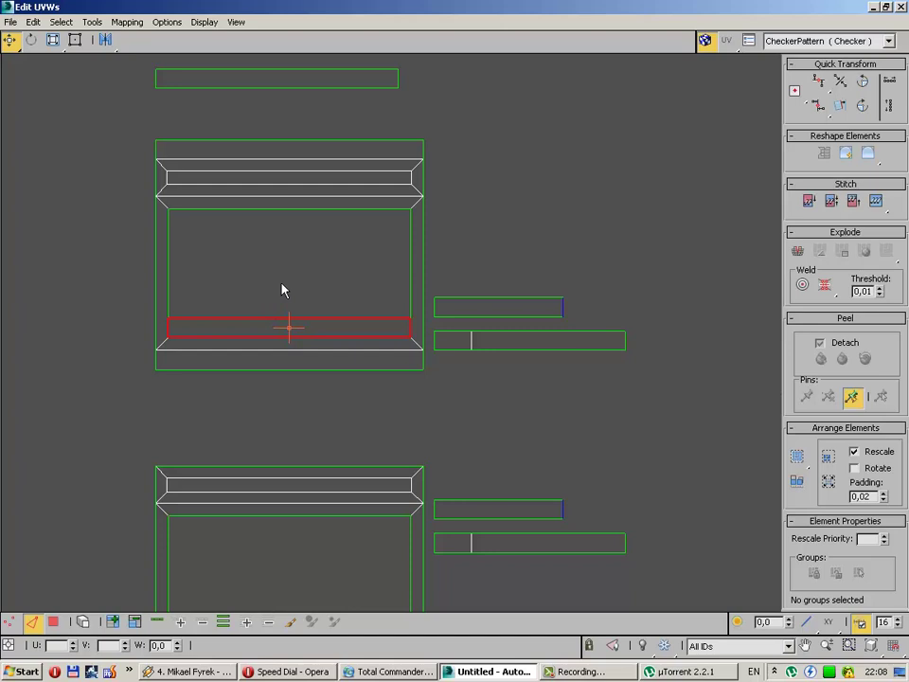
Step: Select the remaining loose strip and snap its corner to the inner top frame corner
left_click(290, 349)
left_click(286, 337)
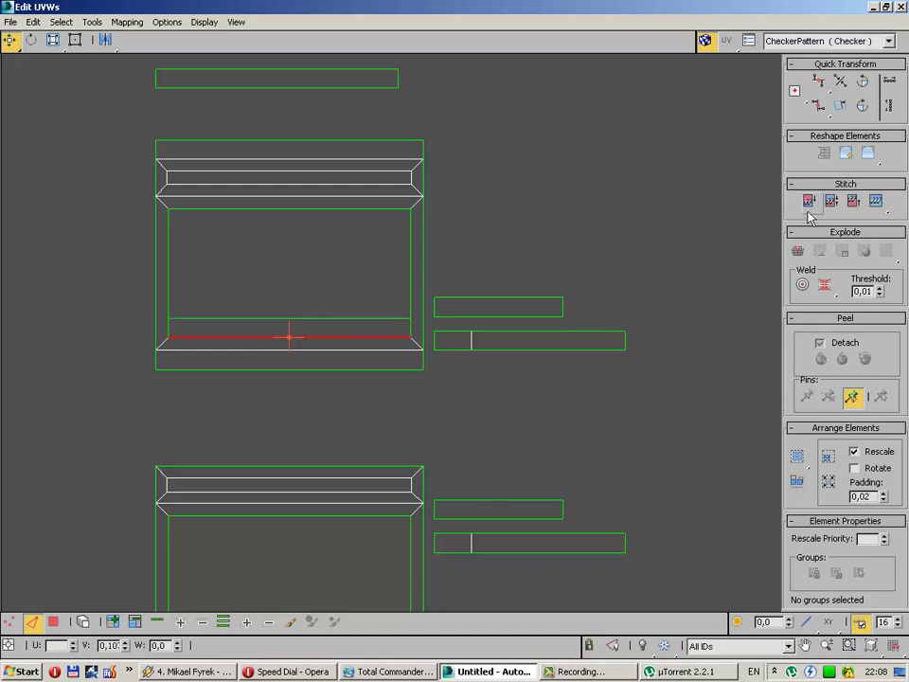
left_click(438, 314)
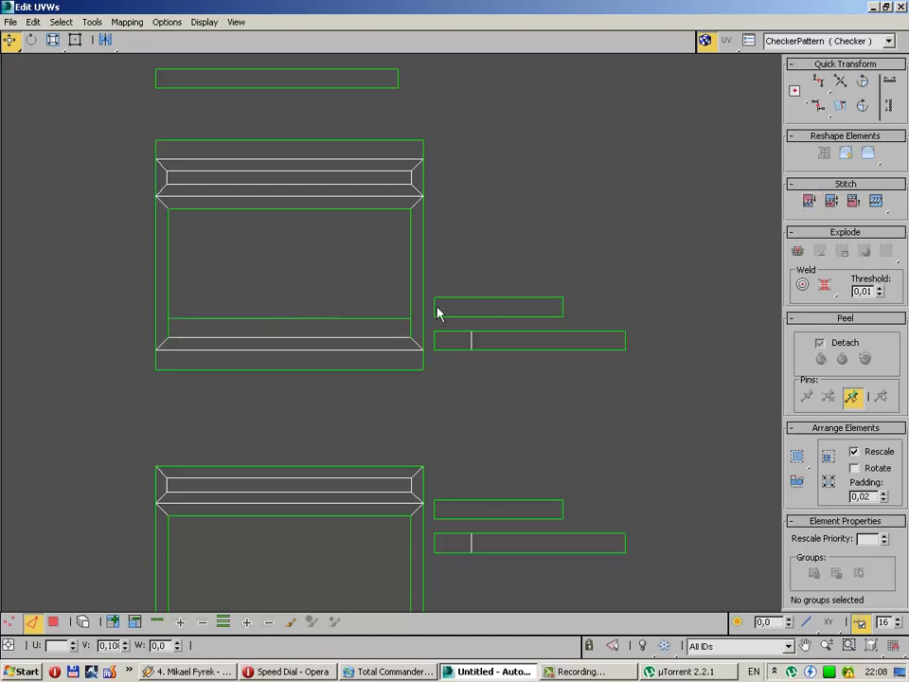
left_click(217, 209)
mouse_move(126, 61)
left_mouse_down()
mouse_move(411, 102)
mouse_move(408, 240)
left_mouse_up()
scroll(426, 229, "up", 5)
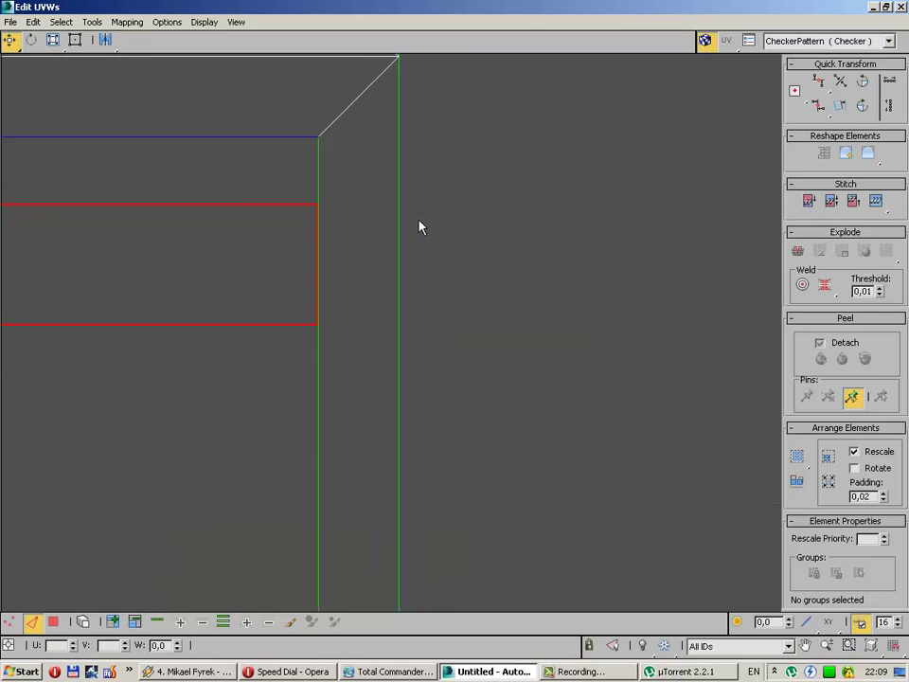
scroll(420, 226, "up", 5)
middle_click_drag(357, 247, 459, 469)
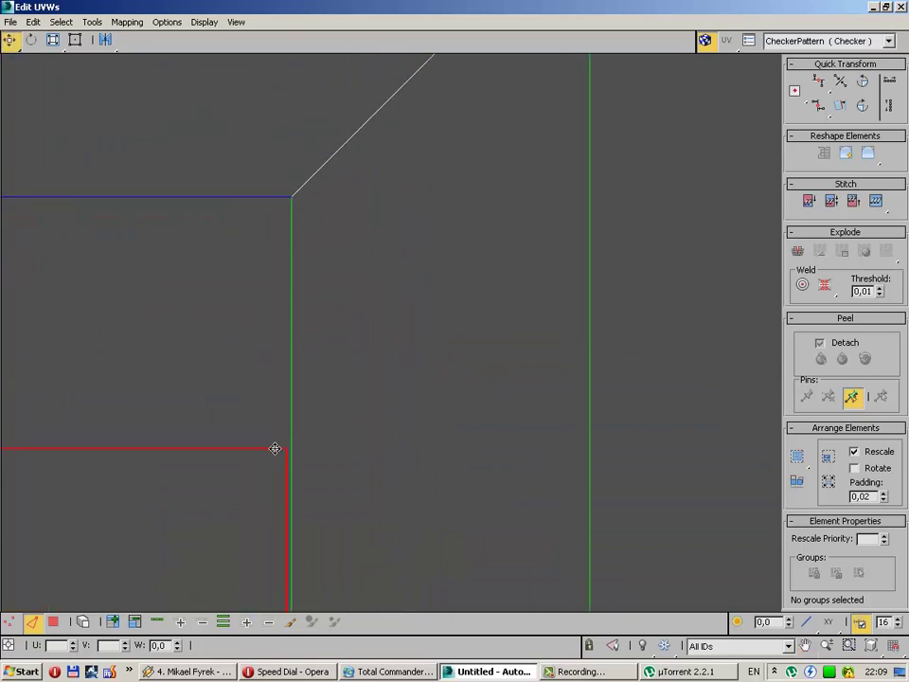
left_click_drag(278, 449, 278, 197)
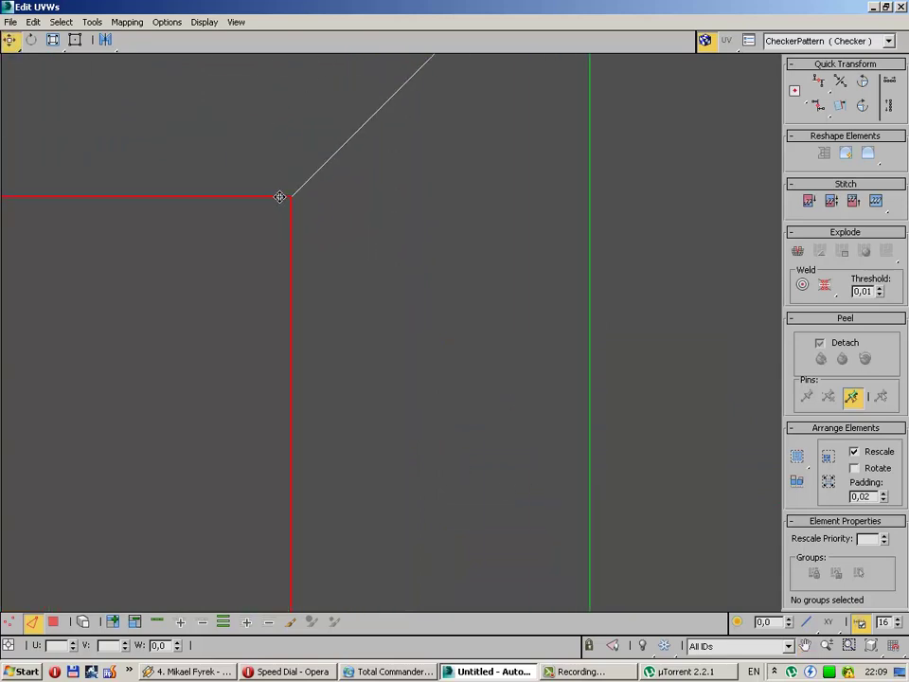
Step: Check the placed strip's top edge and zoom out to show both panel clusters
scroll(284, 227, "down", 3)
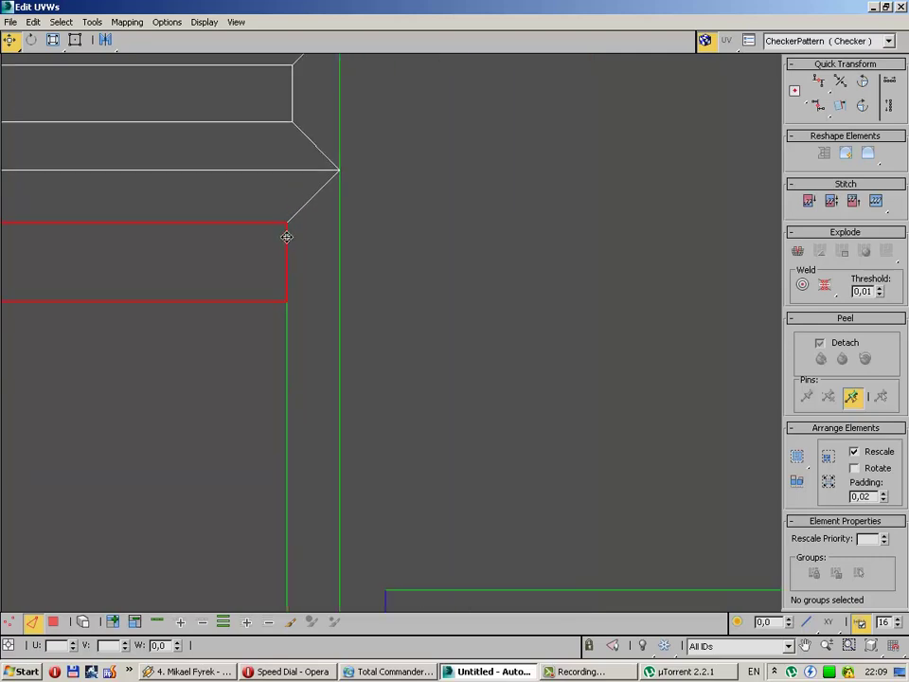
scroll(312, 274, "down", 2)
middle_click_drag(341, 303, 510, 328)
left_click(367, 276)
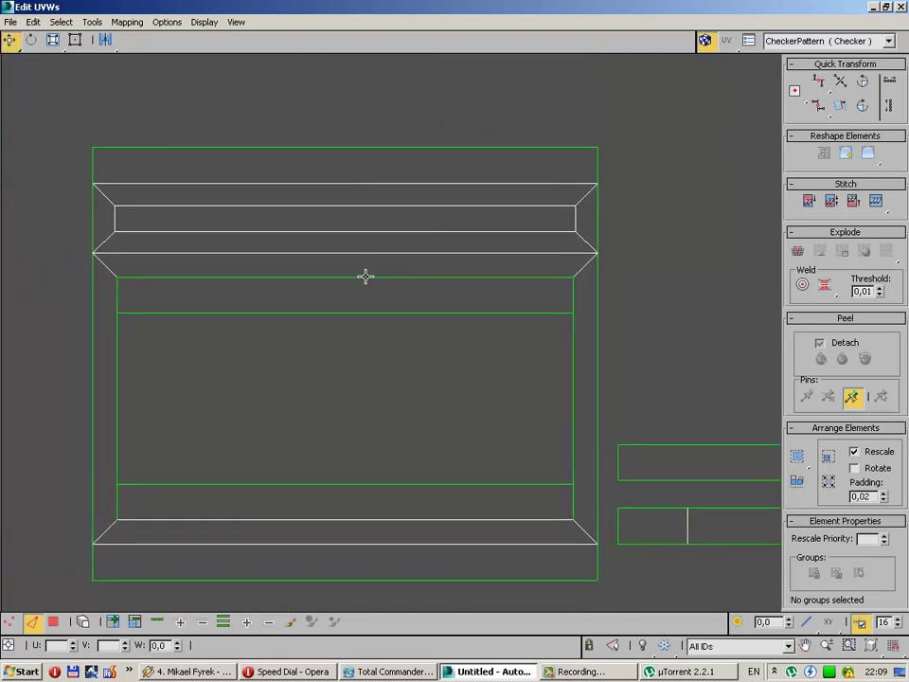
left_click(366, 277)
left_click(692, 282)
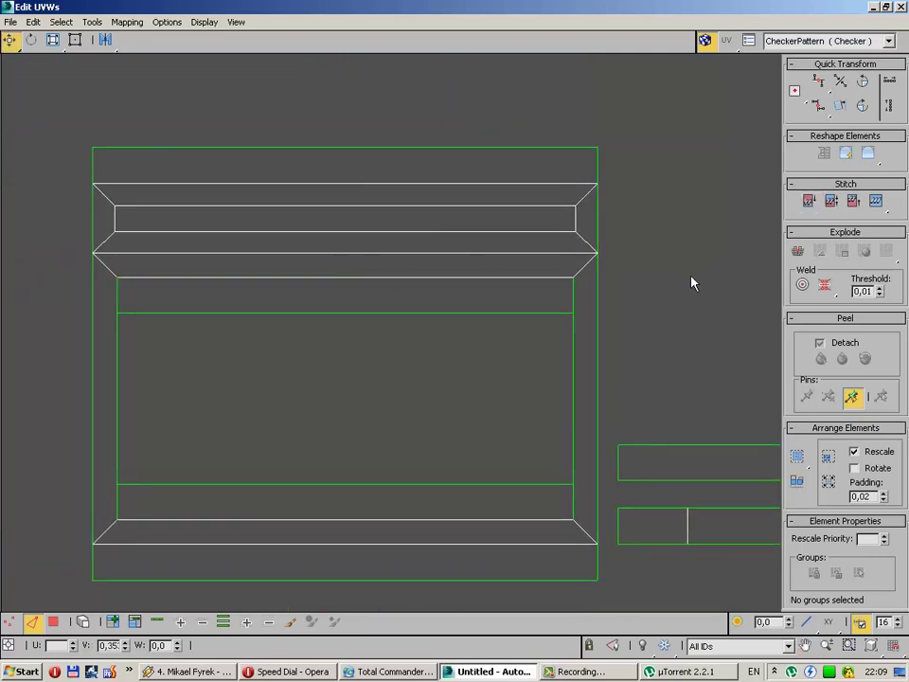
scroll(625, 301, "down", 3)
middle_click_drag(611, 305, 487, 261)
Step: Move the short strips from beside the clusters into the lower panel cluster and box-select both
left_click(499, 305)
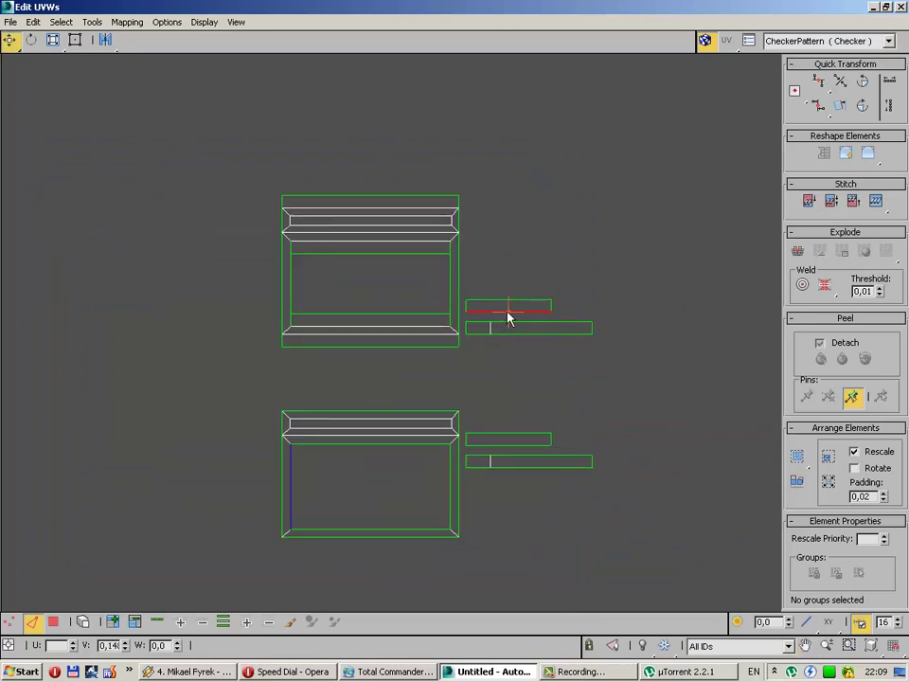
mouse_move(570, 283)
left_mouse_down()
mouse_move(465, 320)
mouse_move(333, 483)
left_mouse_up()
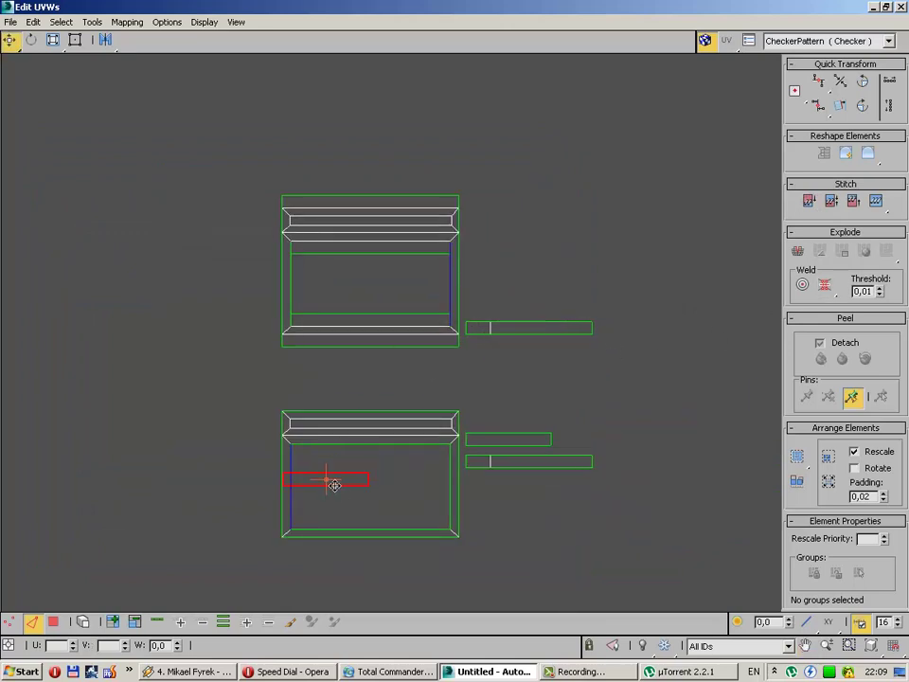
middle_click_drag(332, 483, 299, 333)
left_click_drag(304, 330, 370, 322)
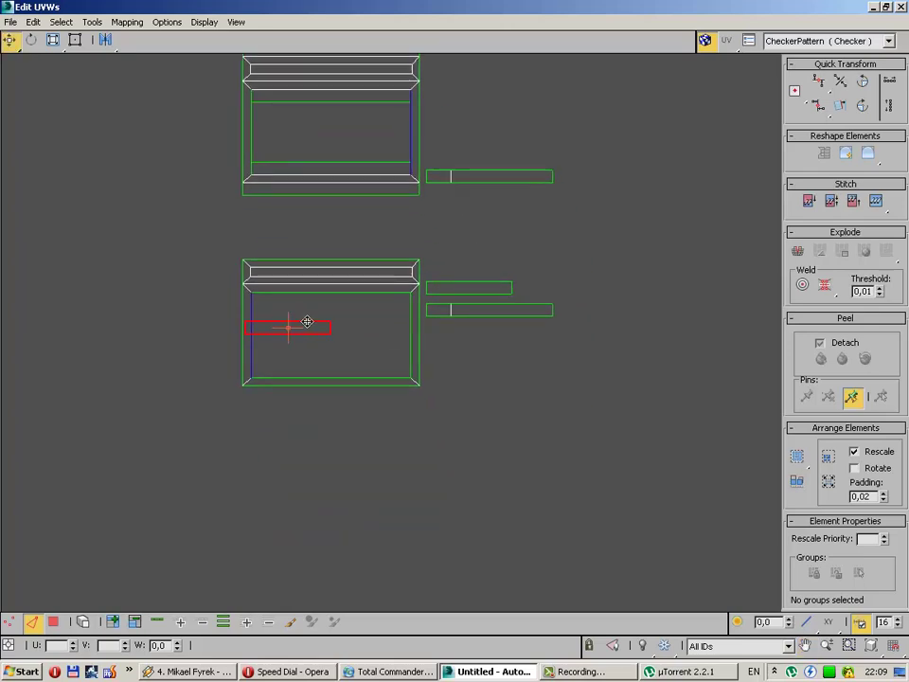
left_click_drag(523, 263, 314, 343)
left_click_drag(284, 309, 409, 364)
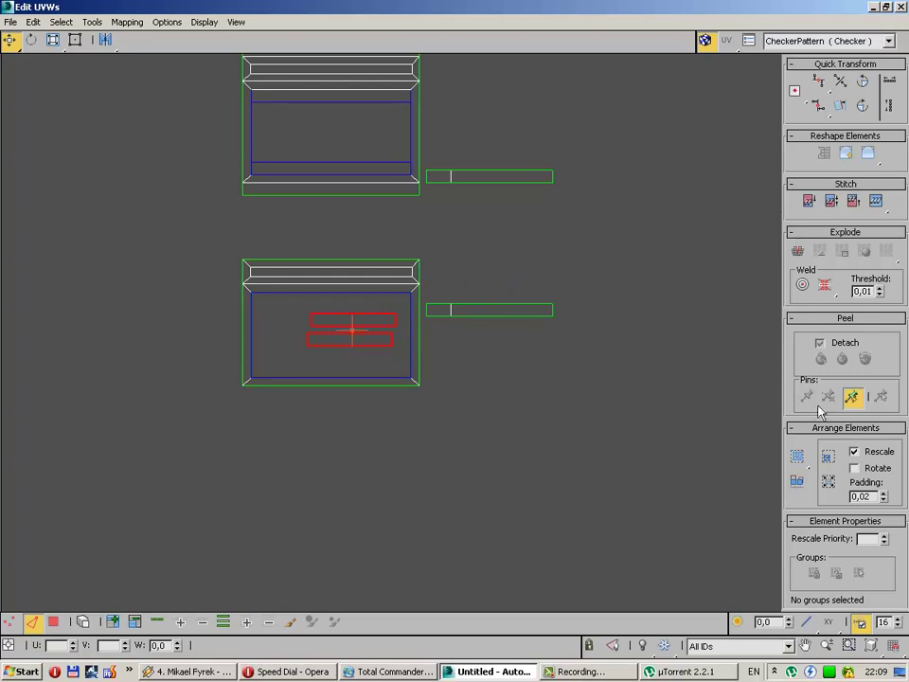
left_click(60, 21)
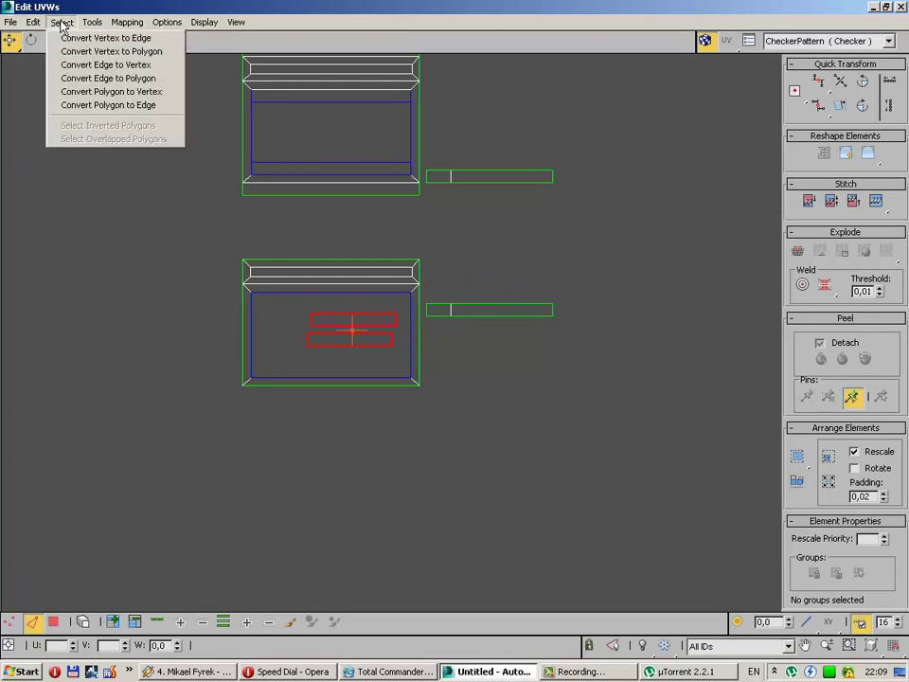
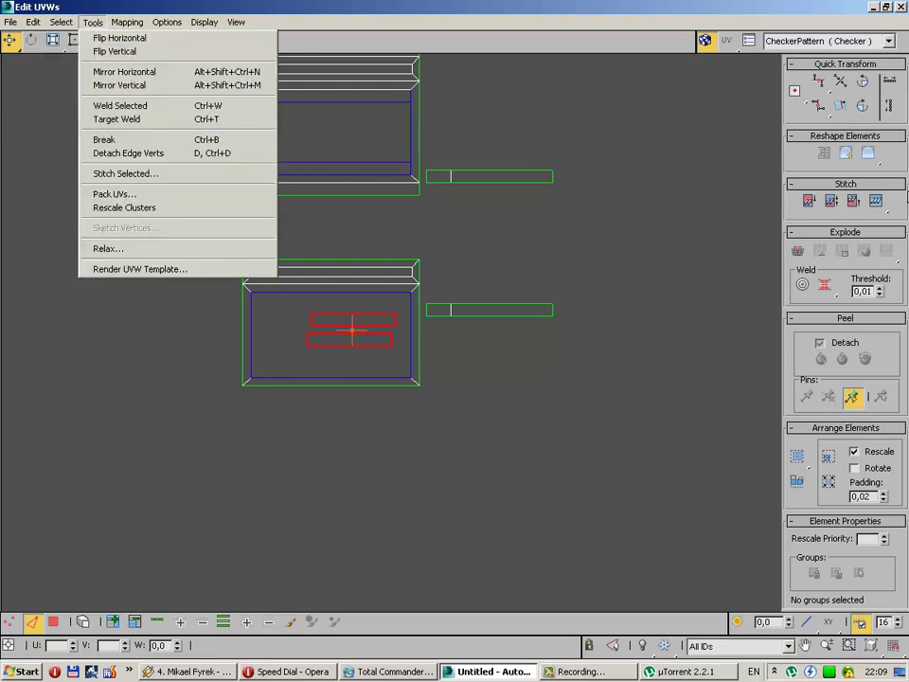
Step: Rotate the two side strips 90° upright with Quick Transform and move them below the frame shells
left_click(863, 106)
left_click(862, 106)
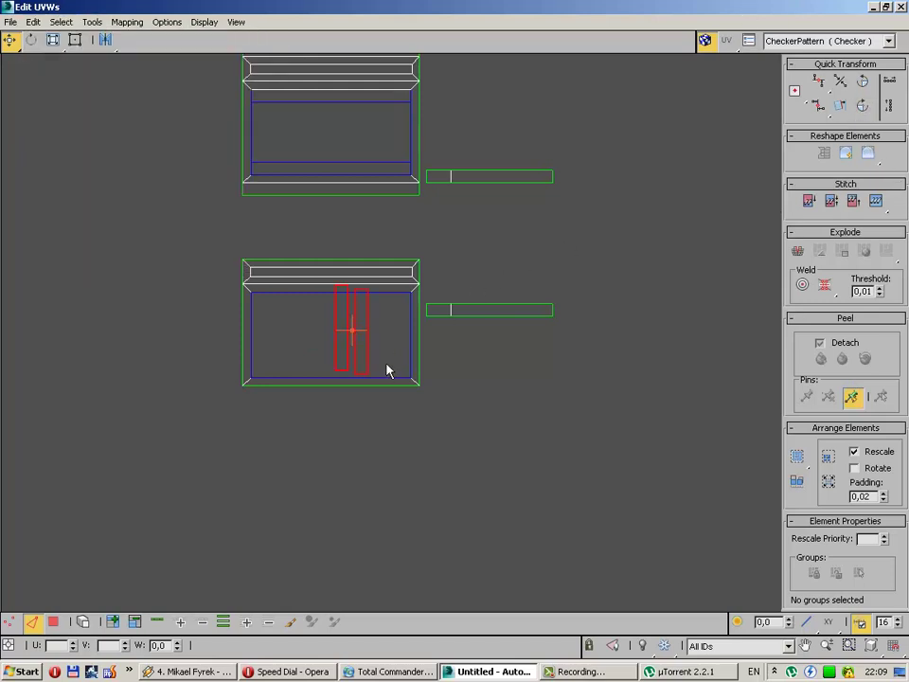
left_click_drag(358, 342, 326, 491)
mouse_move(269, 419)
left_mouse_down()
mouse_move(322, 540)
mouse_move(314, 527)
left_mouse_up()
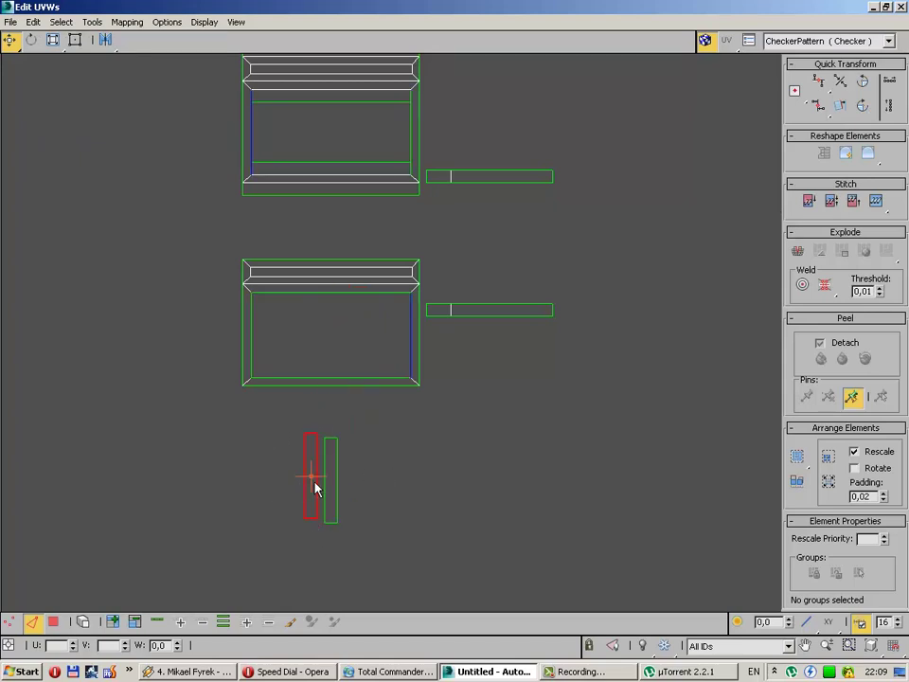
Step: Snap one strip onto the lower shell's right inner edge, aligning its corner with the frame corner
left_click(321, 455)
left_click(317, 473)
mouse_move(278, 421)
left_mouse_down()
mouse_move(323, 536)
mouse_move(318, 568)
mouse_move(396, 369)
mouse_move(410, 375)
mouse_move(435, 427)
left_mouse_up()
scroll(407, 388, "up", 5)
scroll(407, 390, "up", 3)
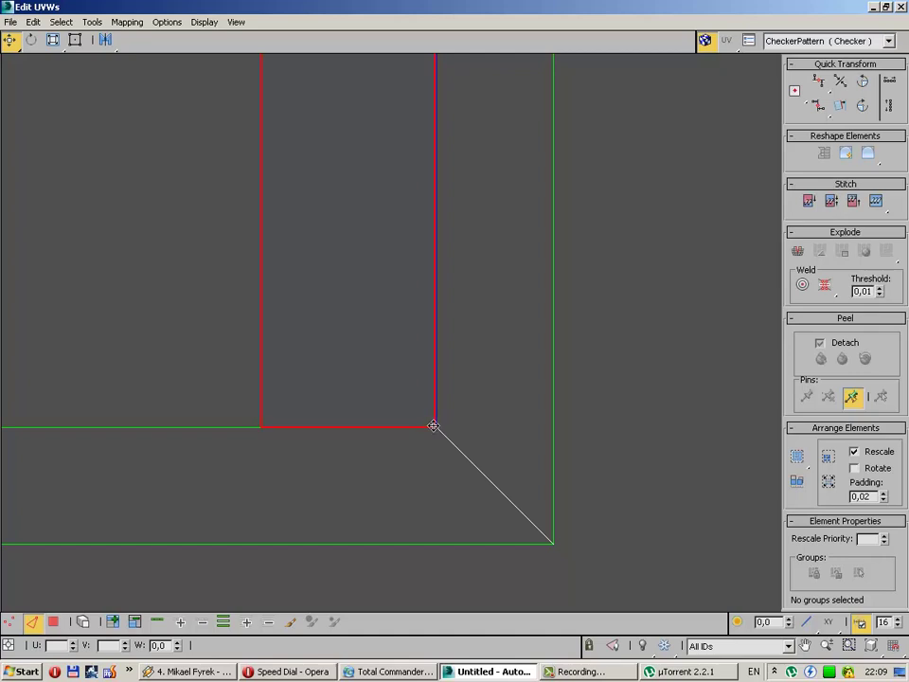
left_click_drag(433, 427, 434, 428)
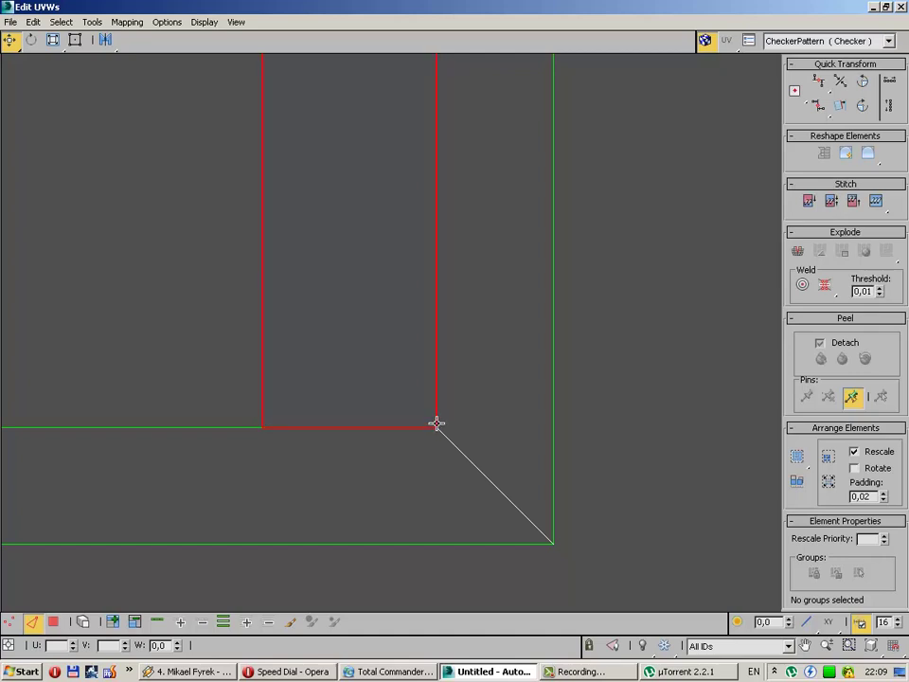
left_click(445, 389)
left_click(436, 382)
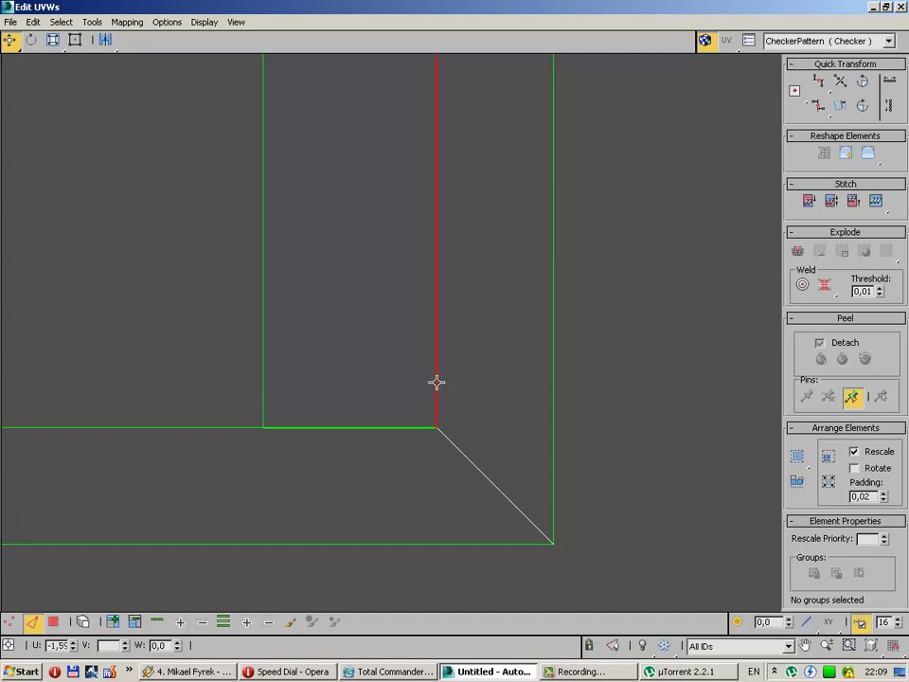
scroll(549, 300, "down", 2)
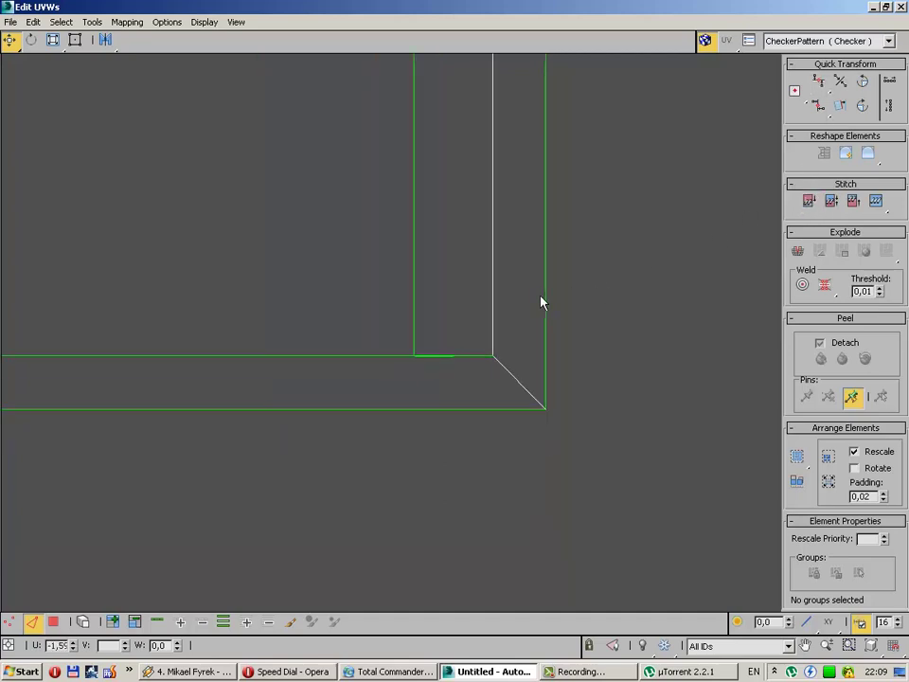
scroll(543, 300, "down", 4)
Step: Fit the other tall strip's corner onto the lower frame's left inner corner
mouse_move(424, 568)
left_mouse_down()
mouse_move(391, 565)
mouse_move(259, 250)
left_mouse_up()
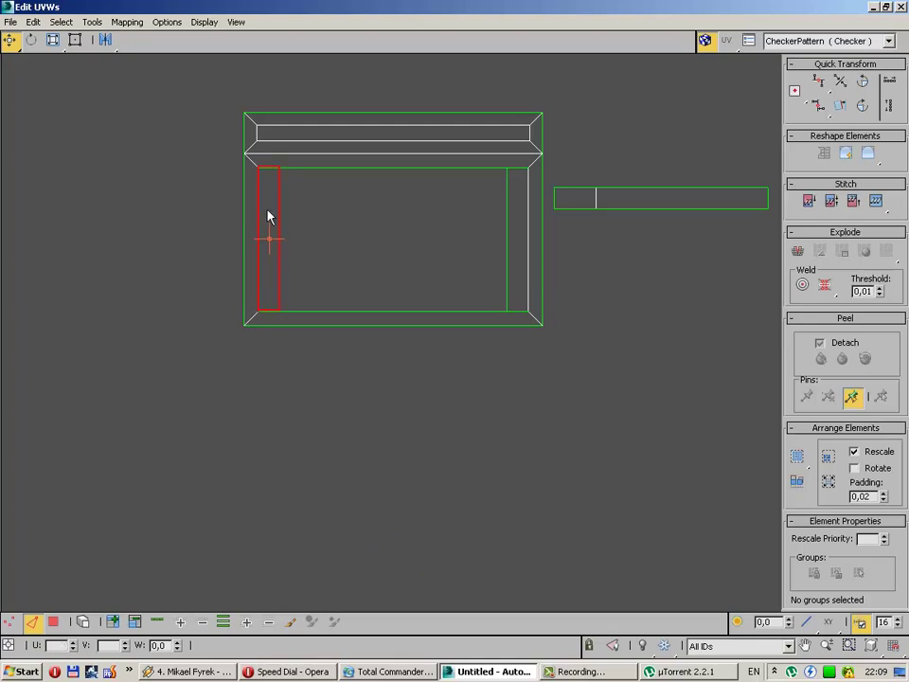
scroll(267, 215, "up", 5)
middle_click_drag(232, 131, 270, 366)
scroll(351, 105, "up", 2)
middle_click_drag(352, 105, 290, 446)
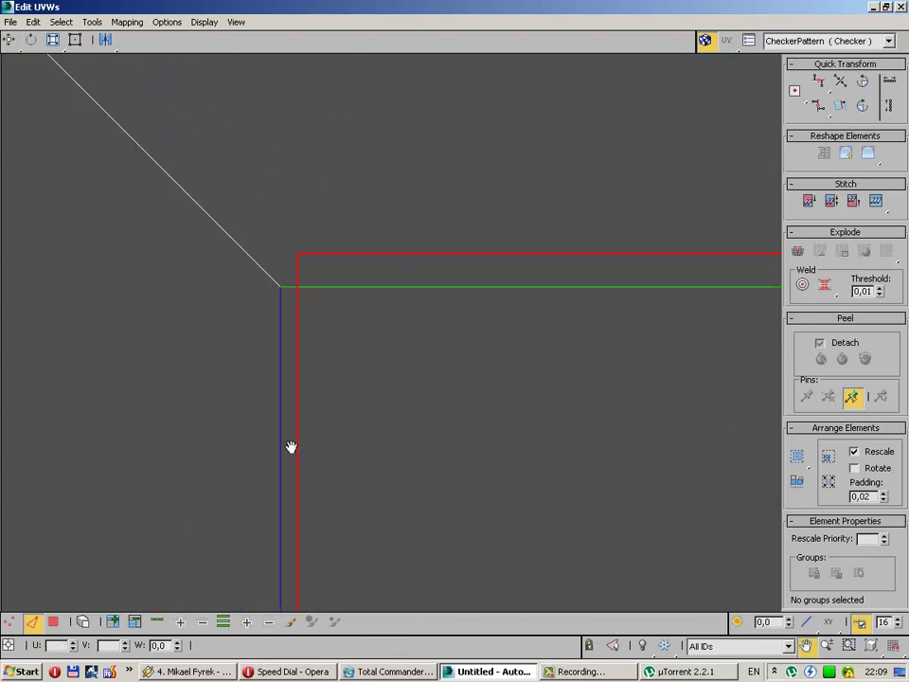
left_click_drag(302, 308, 286, 338)
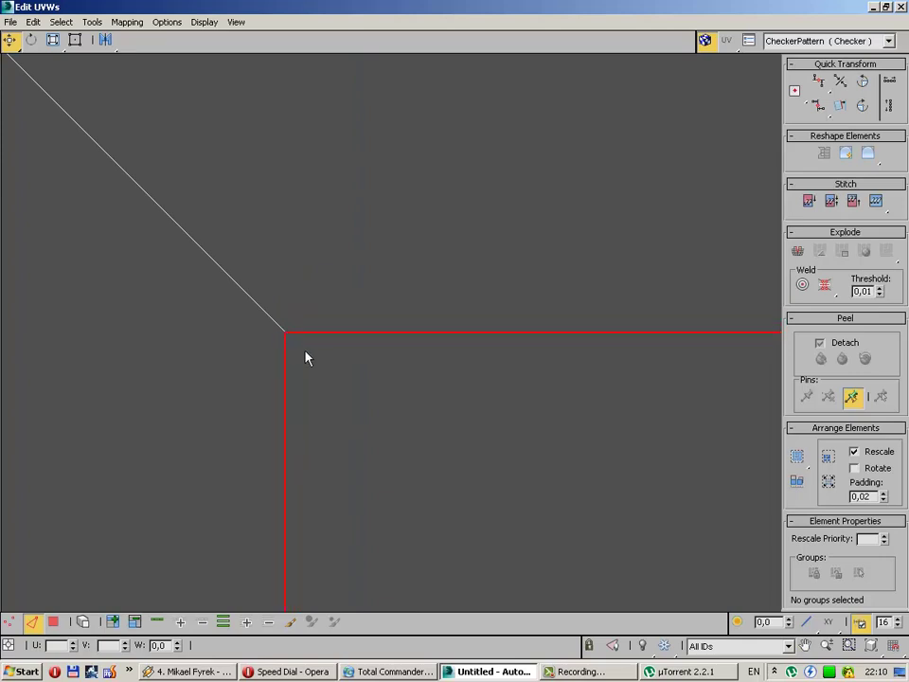
left_click(286, 355)
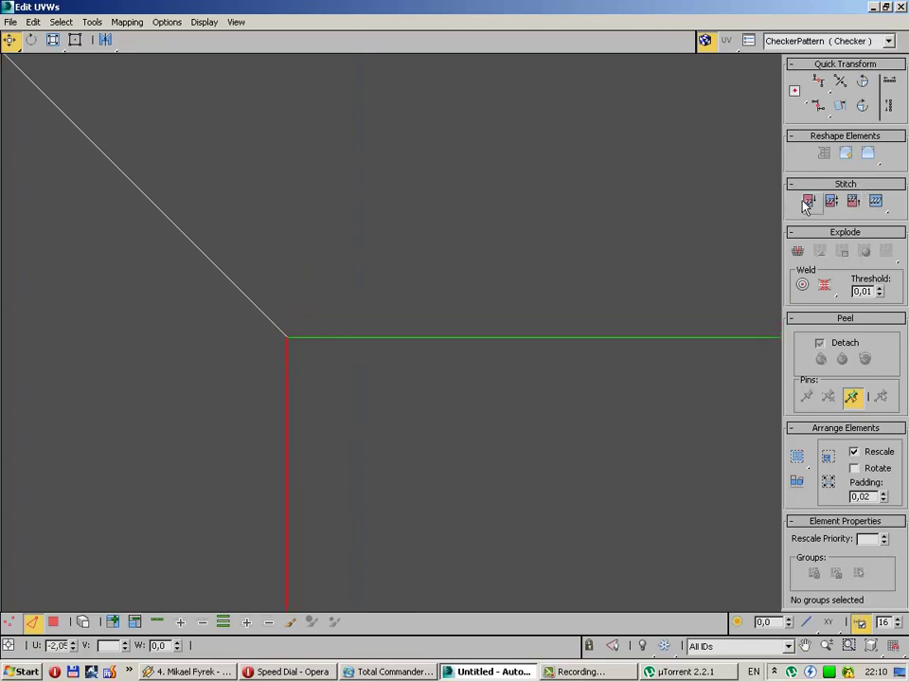
scroll(497, 325, "down", 2)
scroll(503, 341, "down", 3)
scroll(426, 378, "down", 1)
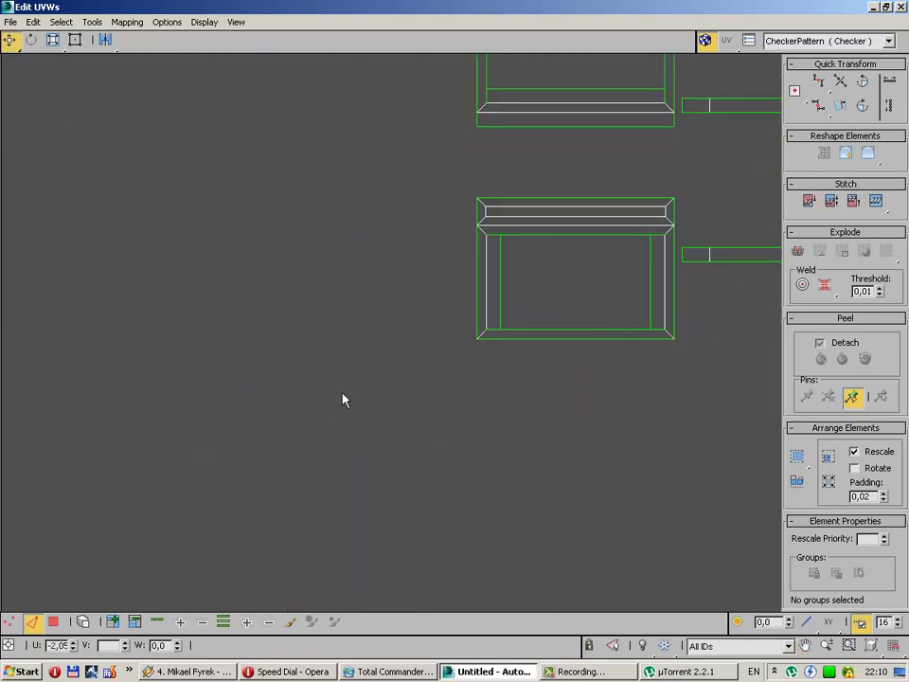
scroll(479, 300, "down", 5)
scroll(355, 320, "up", 4)
scroll(543, 341, "up", 1)
Step: Marquee-select the lower window-frame shell and move it up against the upper shell
middle_click_drag(543, 341, 489, 394)
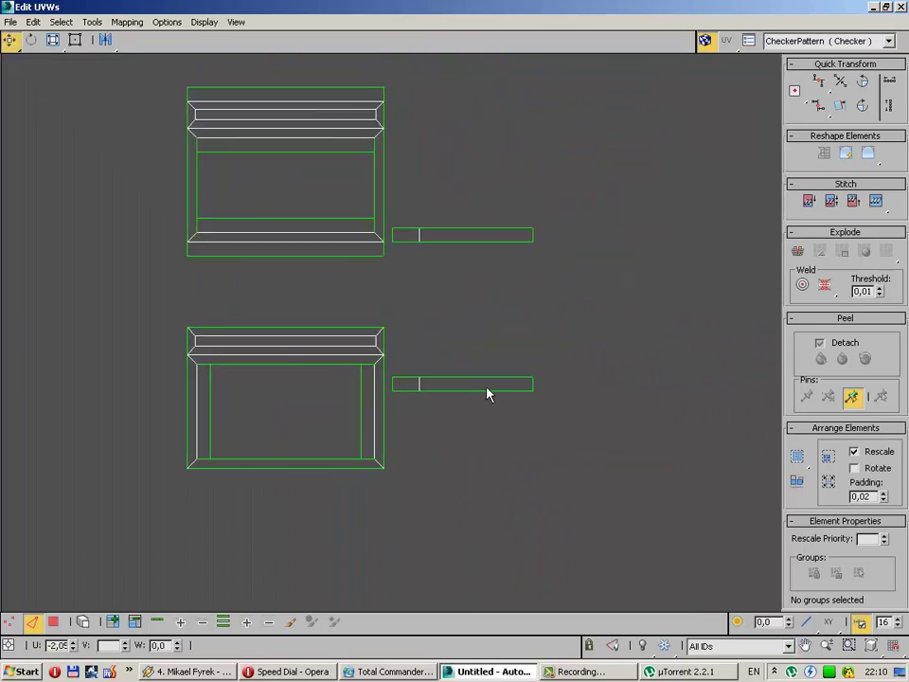
left_click_drag(393, 368, 576, 414)
left_click(625, 358)
left_click_drag(265, 424, 387, 531)
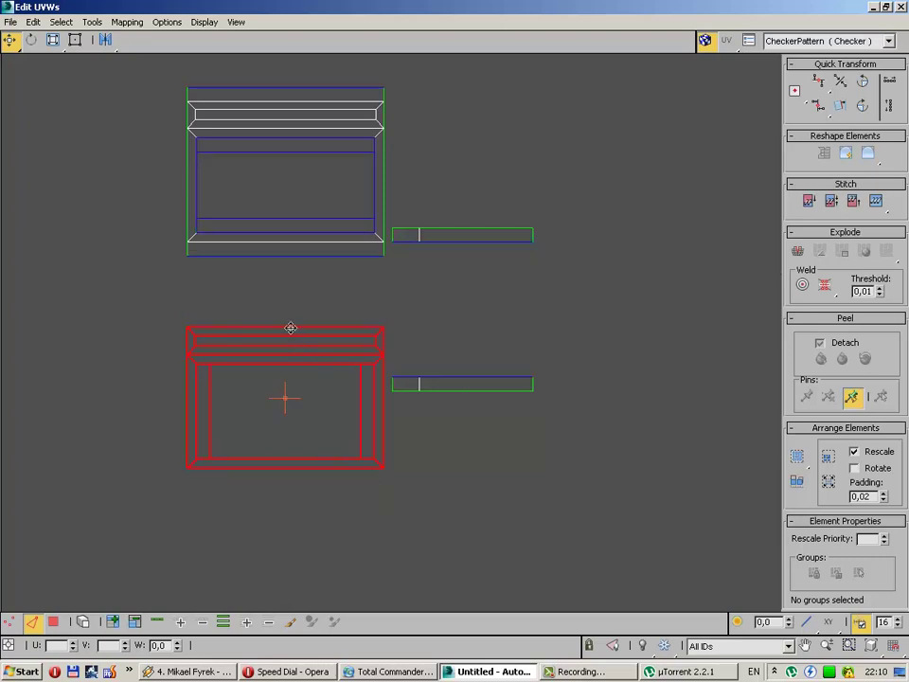
left_click_drag(290, 327, 281, 256)
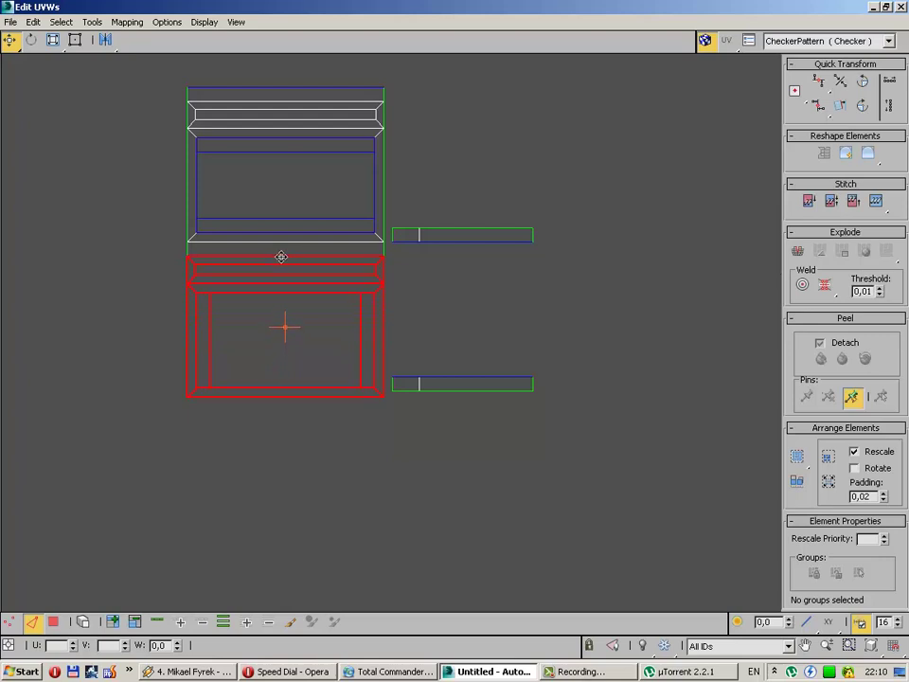
middle_click_drag(407, 299, 429, 388)
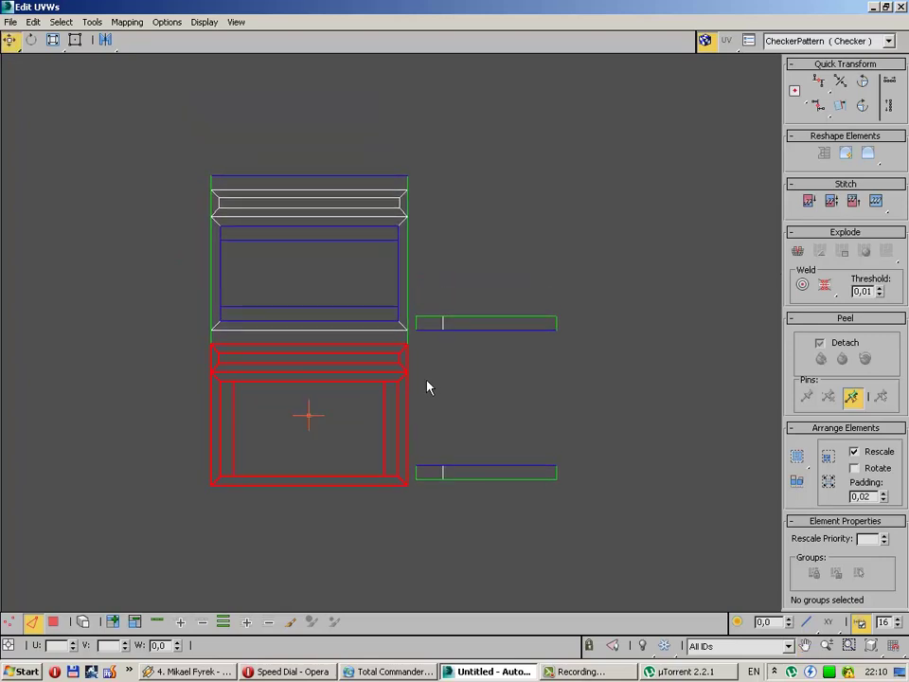
scroll(431, 380, "up", 2)
scroll(438, 371, "up", 5)
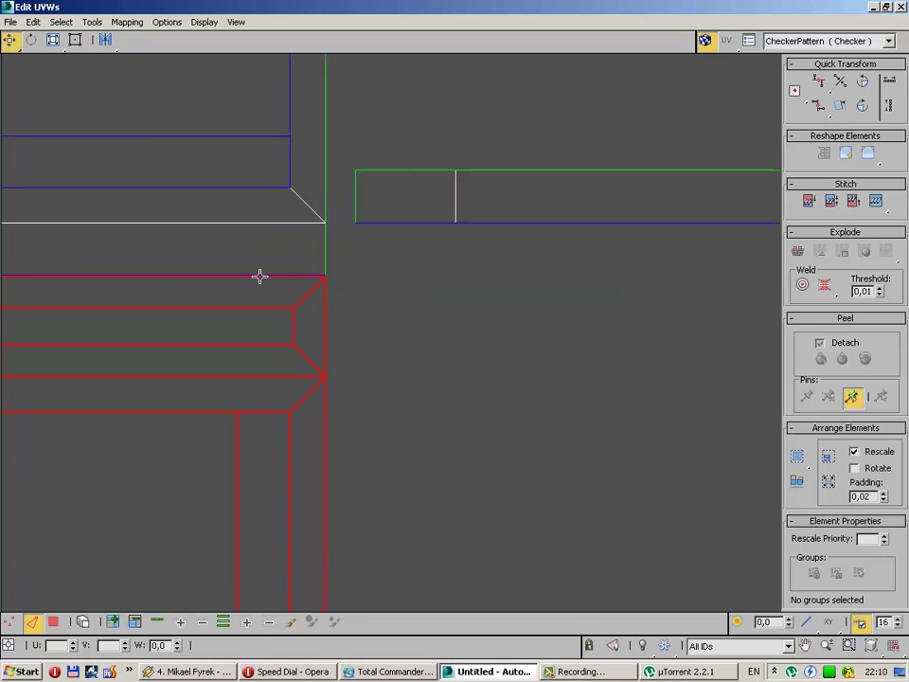
scroll(260, 276, "up", 4)
scroll(344, 311, "up", 2)
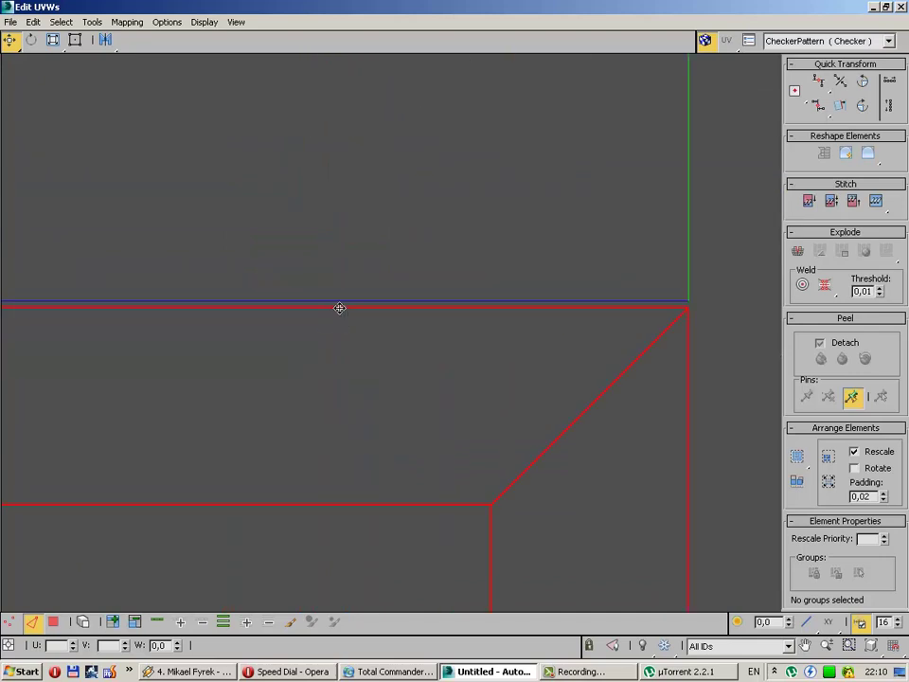
scroll(345, 310, "down", 10)
mouse_move(347, 318)
middle_mouse_down()
mouse_move(343, 357)
mouse_move(435, 414)
middle_mouse_up()
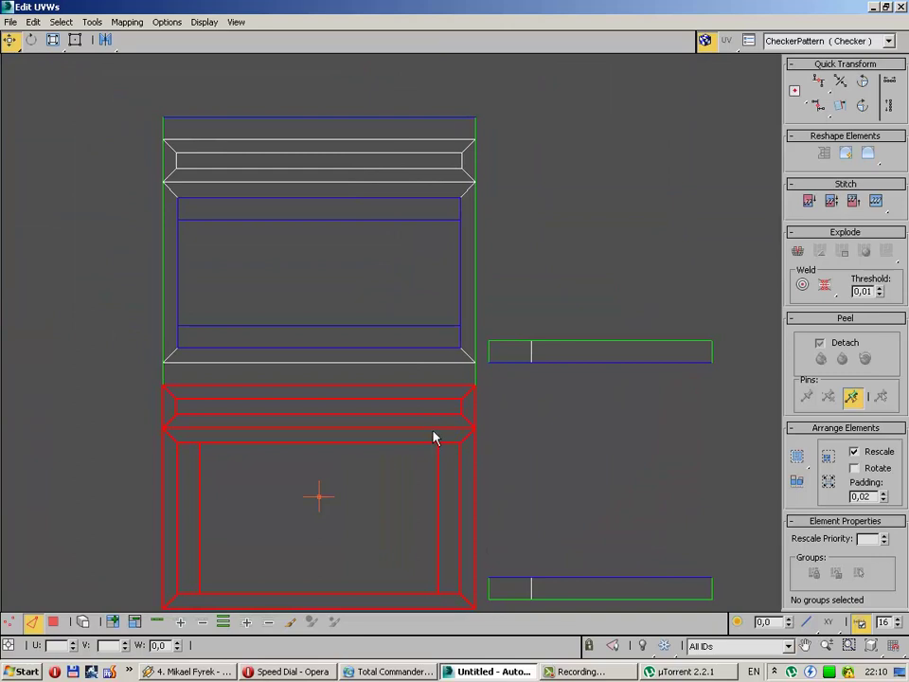
Step: Rotate the lower shell 180° and check the shared edge where the two shells meet
left_click(863, 80)
left_click(863, 80)
left_click(456, 385)
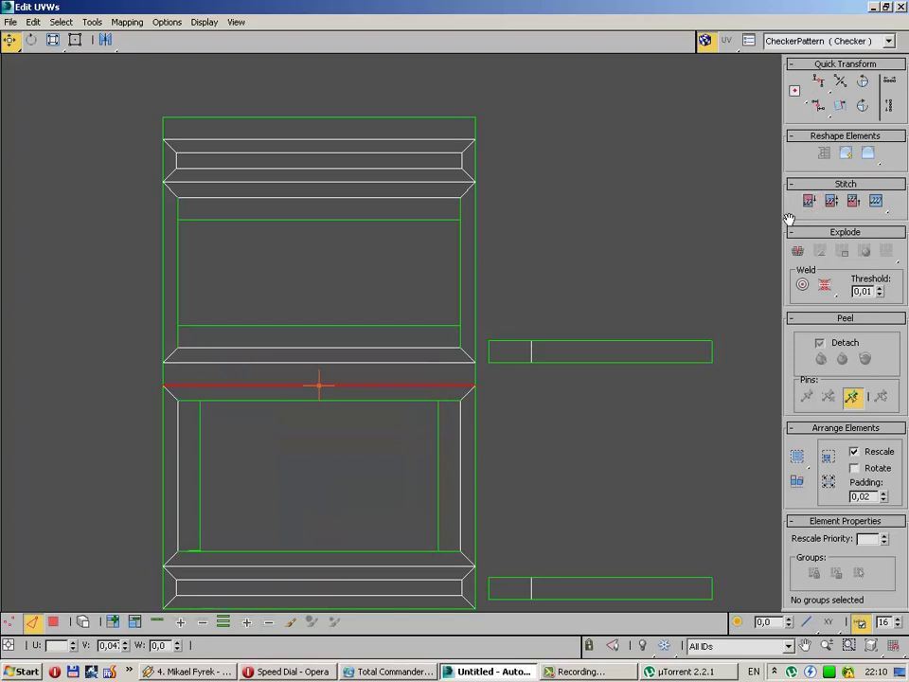
left_click(576, 422)
scroll(568, 419, "down", 3)
Step: Rotate the right-middle and lower strips upright and move them beside the frame
middle_click_drag(568, 419, 539, 399)
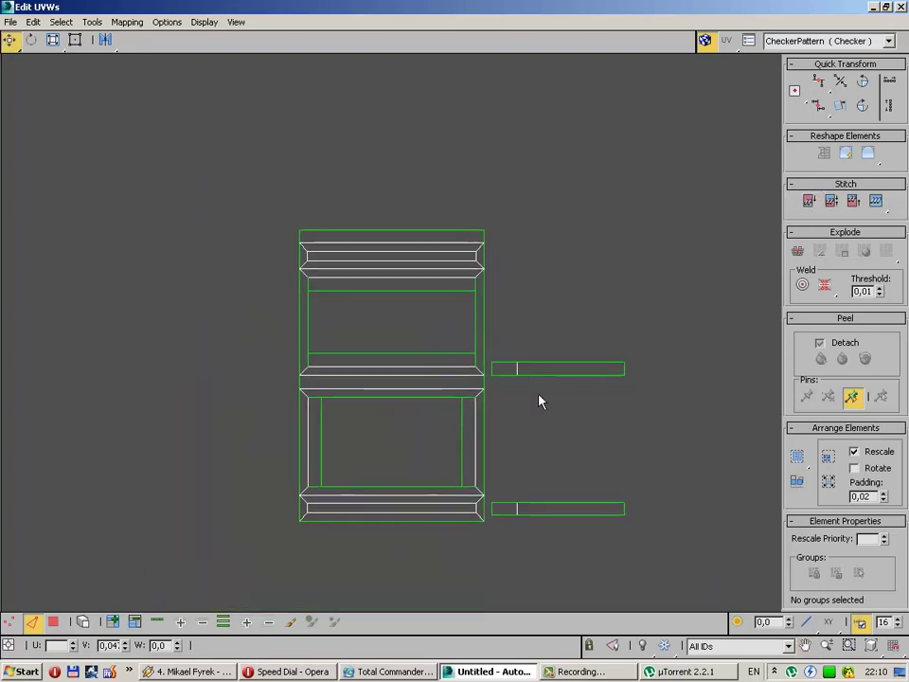
left_click_drag(653, 335, 491, 400)
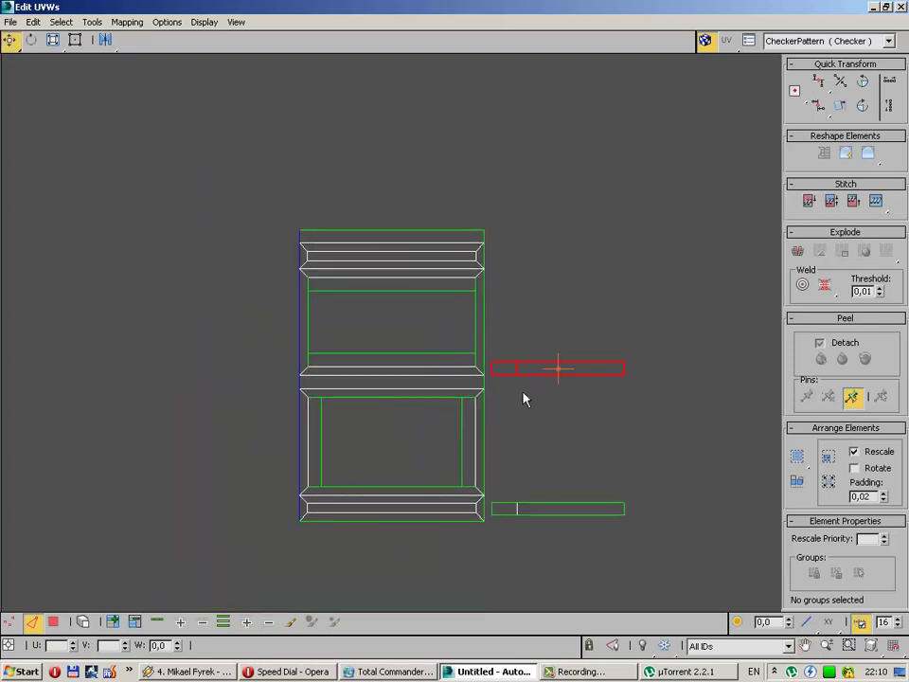
left_click(527, 380)
left_click(519, 369)
left_click(505, 371)
mouse_move(663, 339)
left_mouse_down()
mouse_move(528, 390)
mouse_move(493, 536)
left_mouse_up()
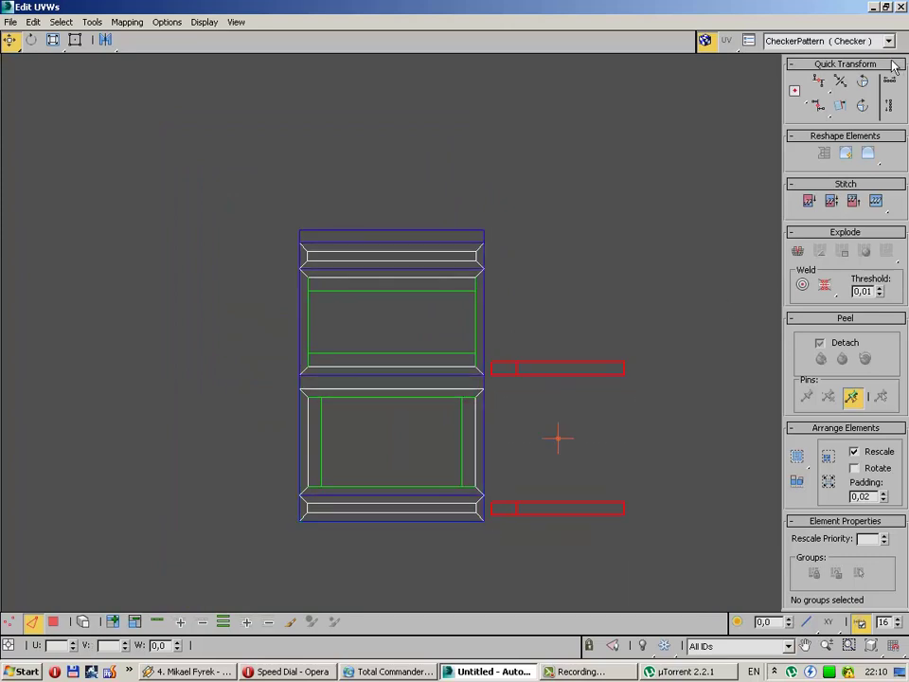
left_click(862, 81)
left_click_drag(494, 420, 553, 370)
left_click_drag(584, 295, 484, 513)
left_click(564, 457)
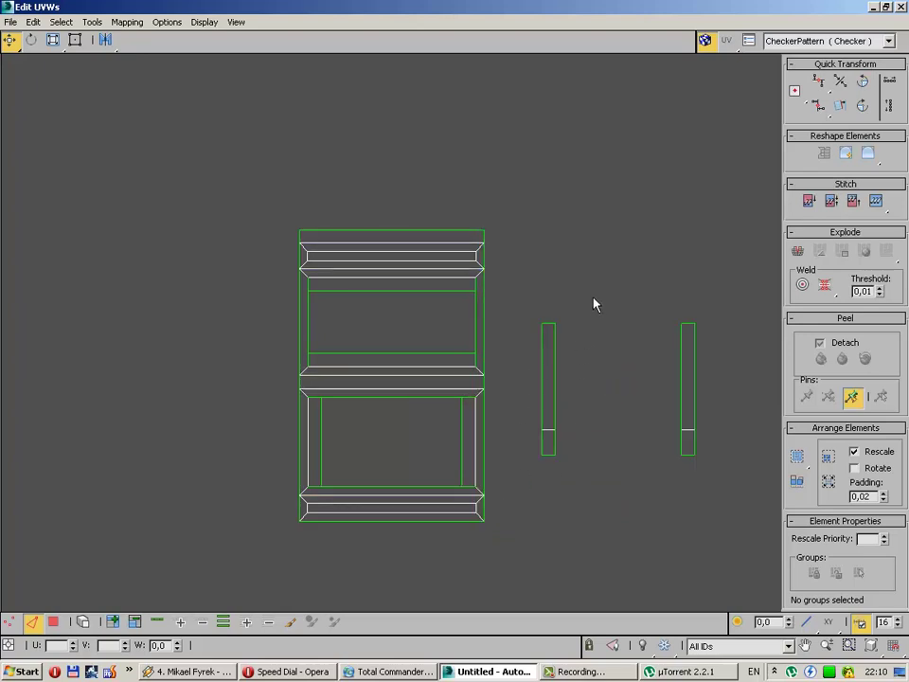
Step: Move the two upright strips against the frame's left and right sides
left_click_drag(594, 303, 531, 491)
mouse_move(554, 452)
left_mouse_down()
mouse_move(294, 526)
mouse_move(300, 520)
left_mouse_up()
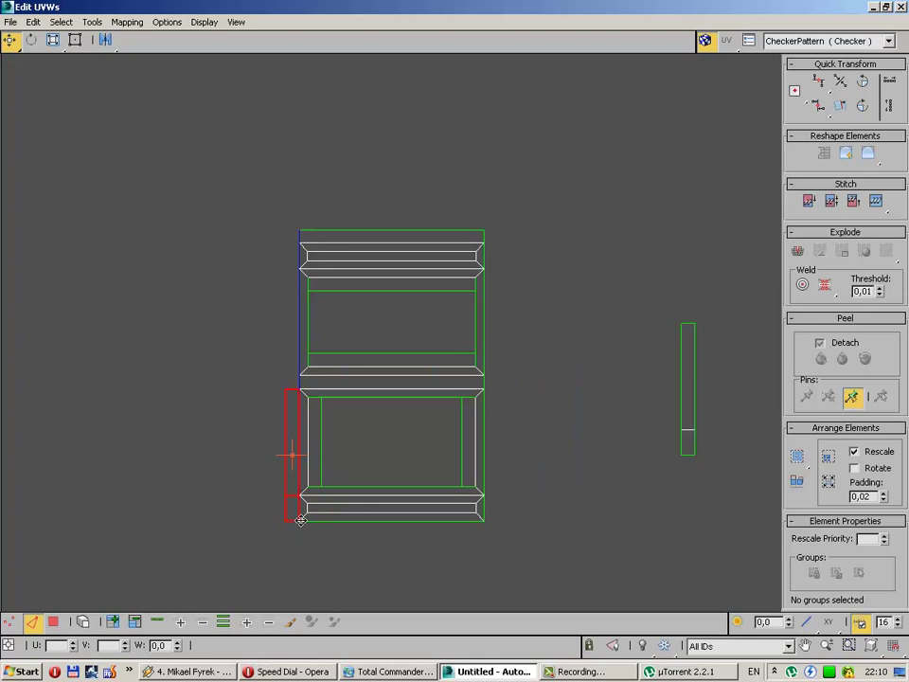
mouse_move(623, 279)
left_mouse_down()
mouse_move(707, 488)
mouse_move(489, 521)
left_mouse_up()
left_click(682, 447)
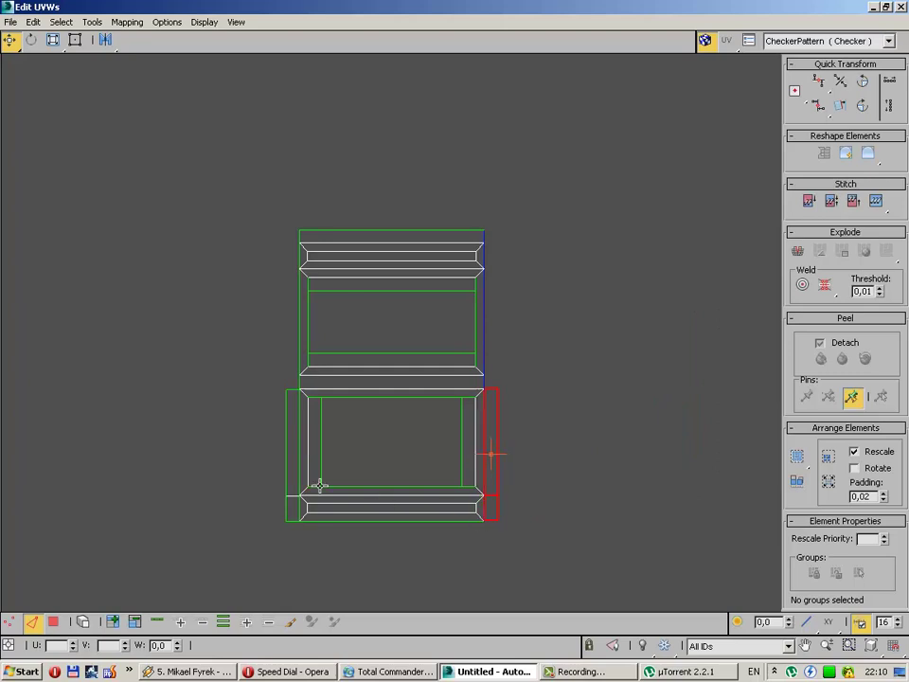
scroll(280, 424, "up", 5)
Step: Snap the strip's corner onto the frame corner and check its vertical edge alignment
left_click(312, 312)
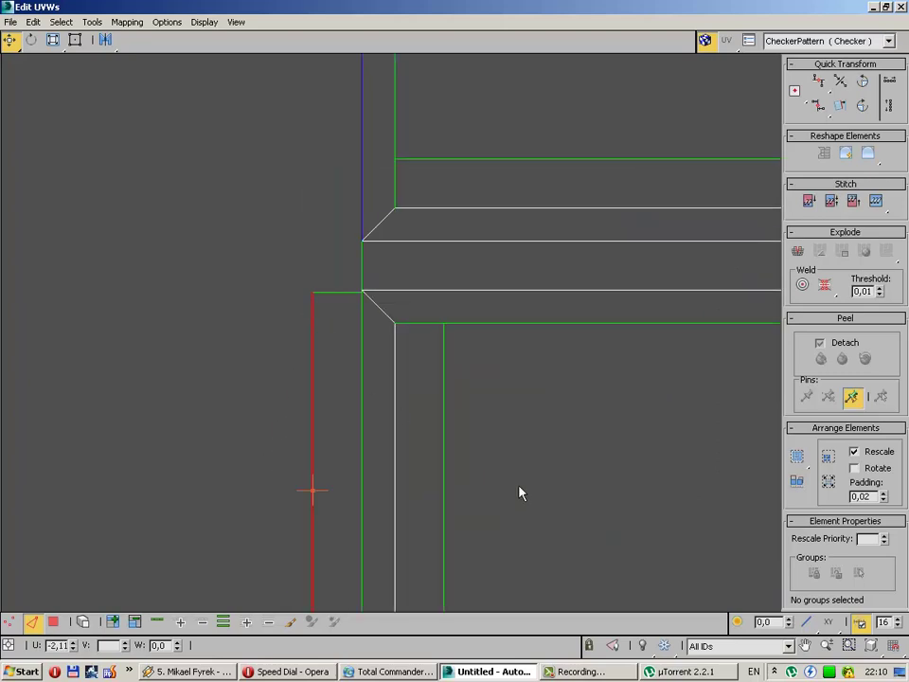
scroll(367, 239, "up", 1)
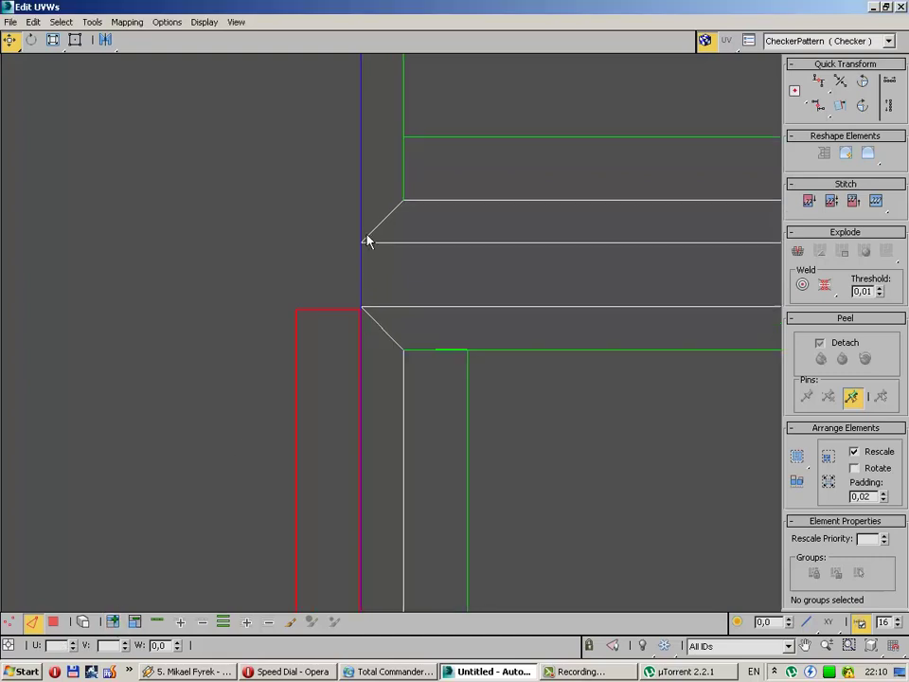
scroll(367, 240, "up", 5)
middle_click_drag(314, 472, 325, 295)
scroll(329, 382, "up", 1)
scroll(329, 382, "down", 1)
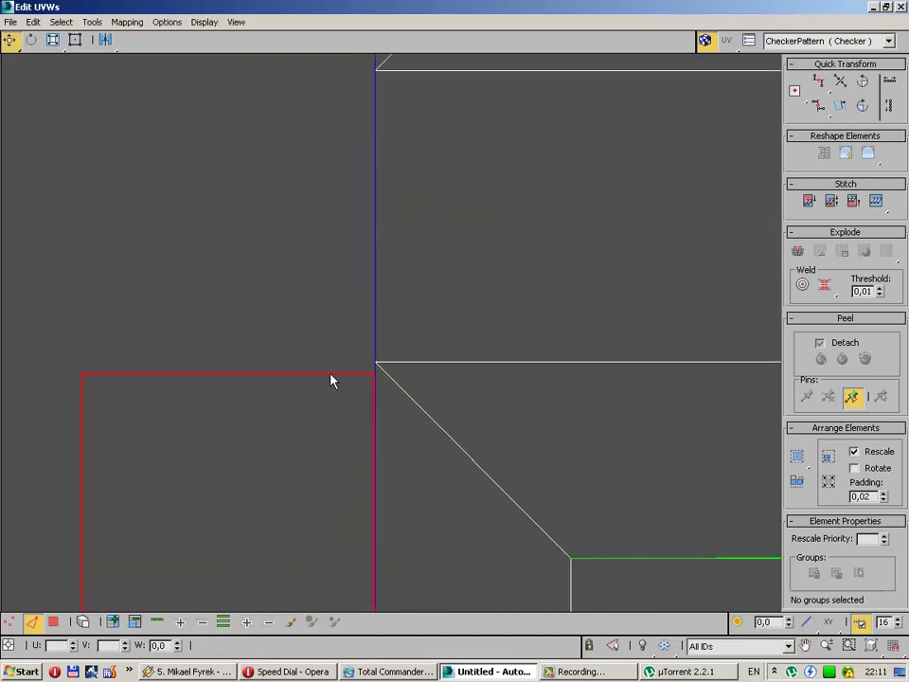
left_click_drag(332, 377, 331, 362)
left_click(383, 395)
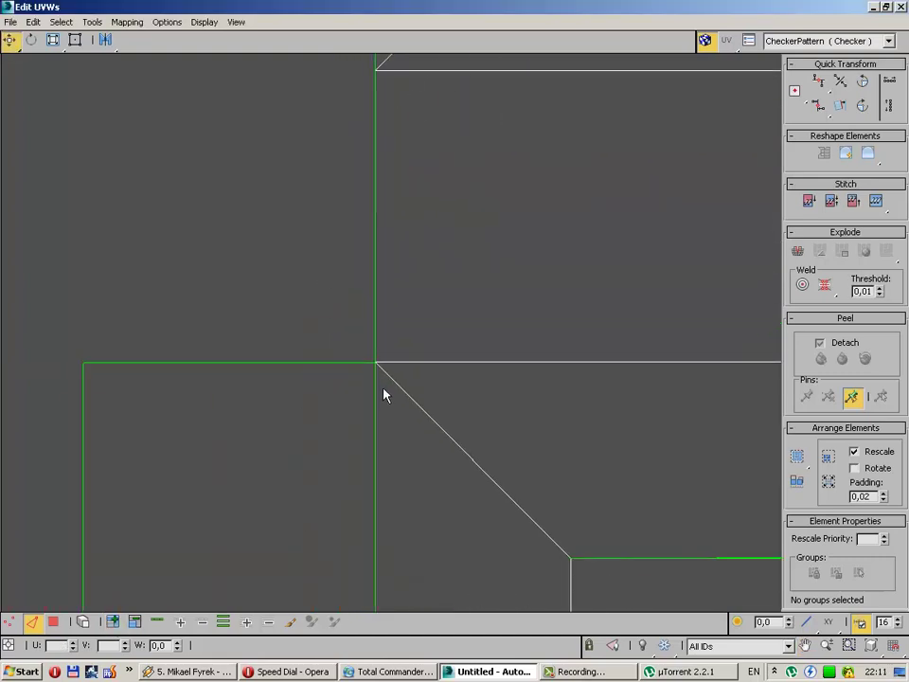
left_click(376, 388)
scroll(490, 516, "down", 1)
key("z")
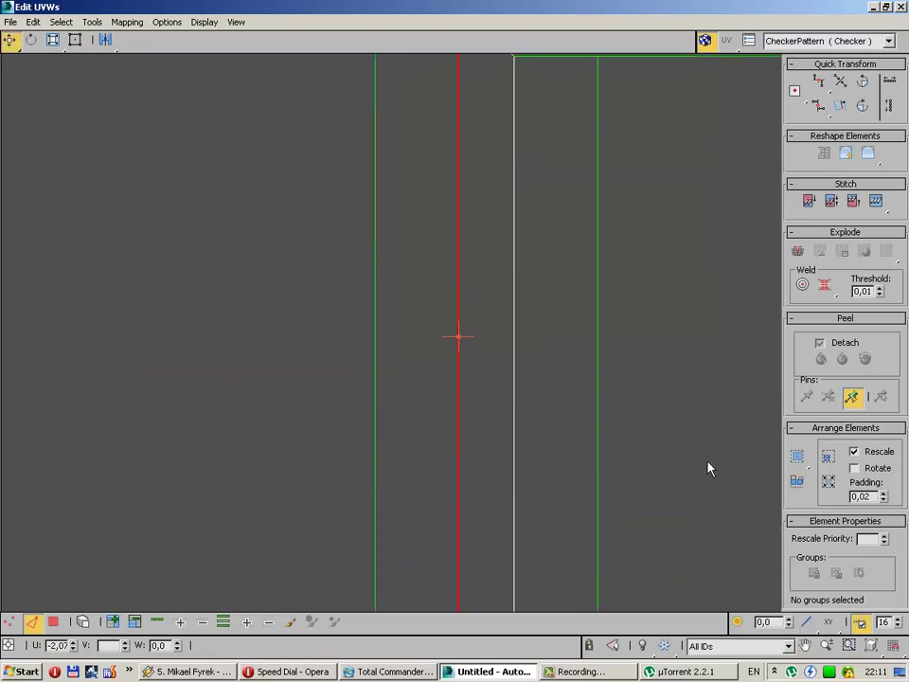
middle_click_drag(708, 469, 765, 173)
Step: Stitch the open seam edges at the strip's upper corner and right end
left_click(91, 368)
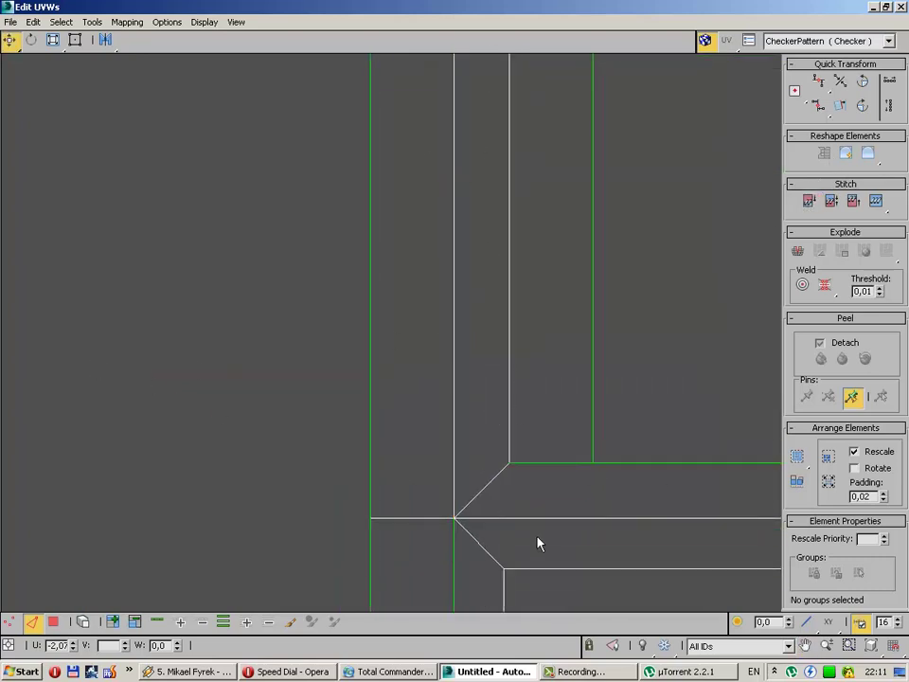
middle_click_drag(538, 541, 442, 295)
left_click(433, 276)
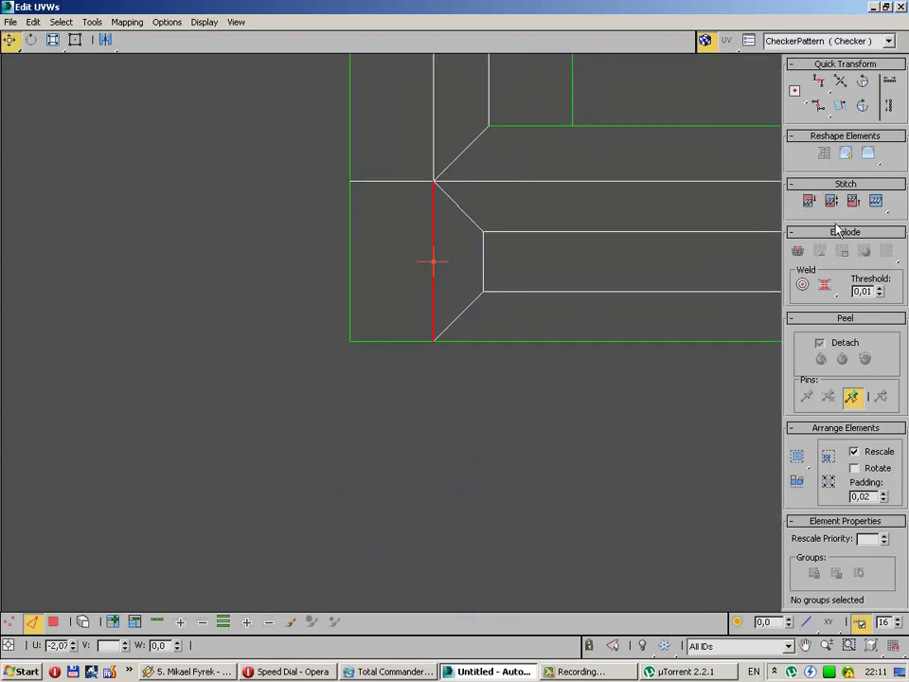
left_click(809, 200)
middle_click_drag(653, 453, 327, 410)
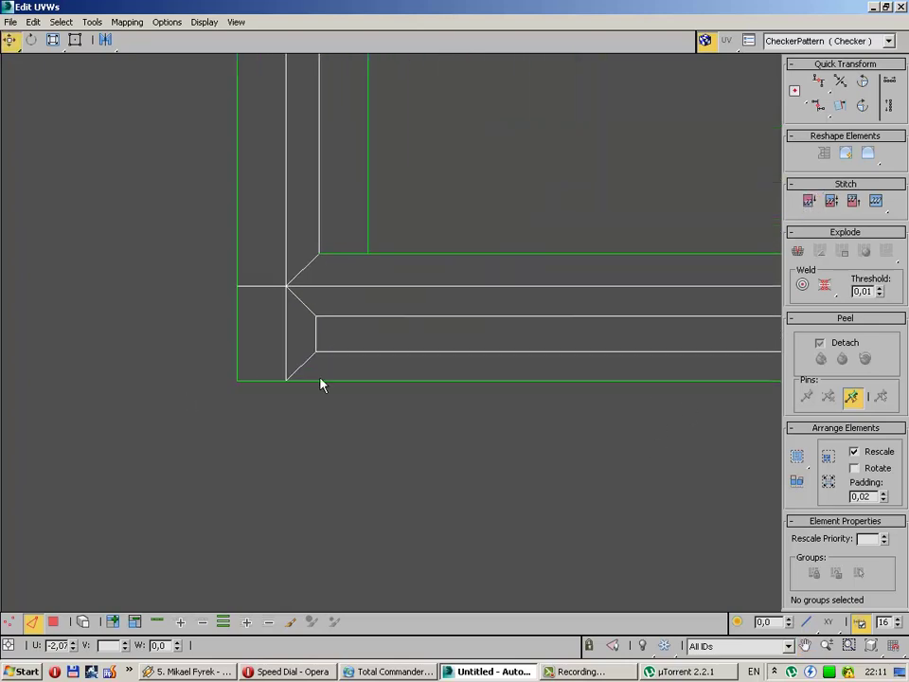
left_click(665, 414)
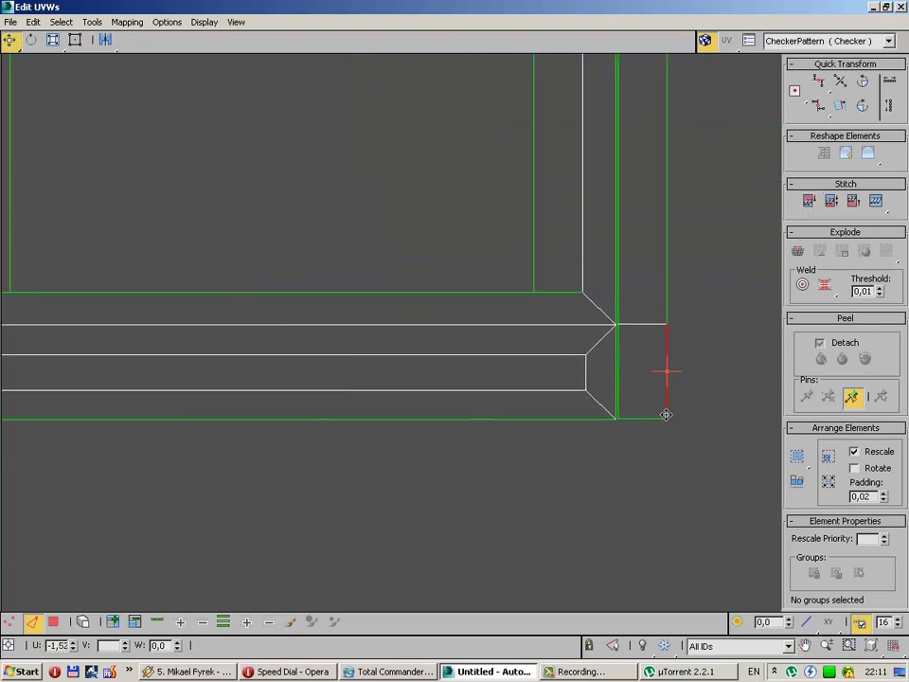
left_click(111, 622)
scroll(539, 473, "up", 4)
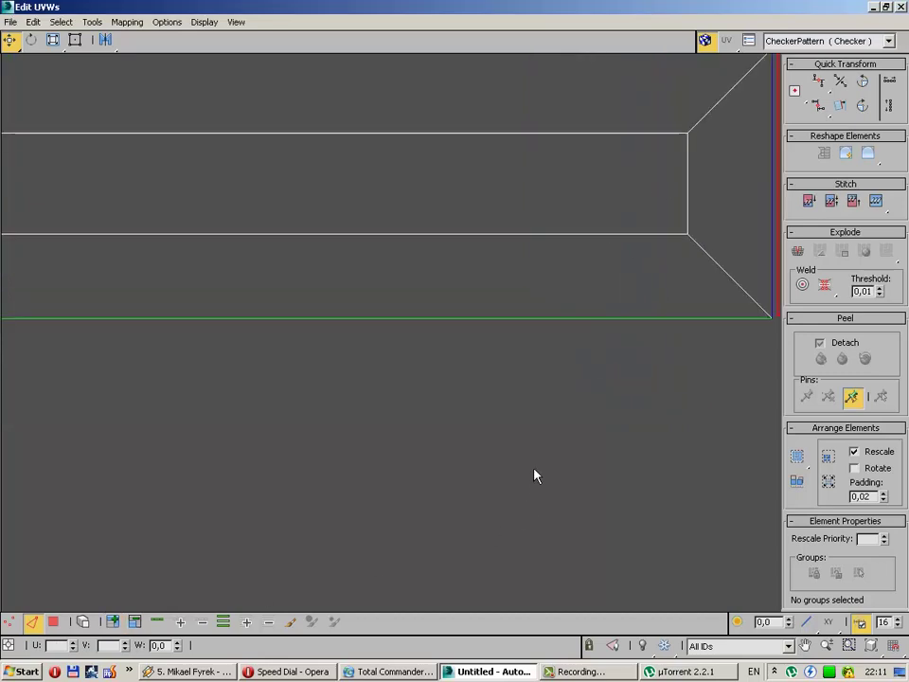
middle_click_drag(540, 473, 703, 281)
right_click(510, 383)
left_click_drag(703, 282, 495, 386)
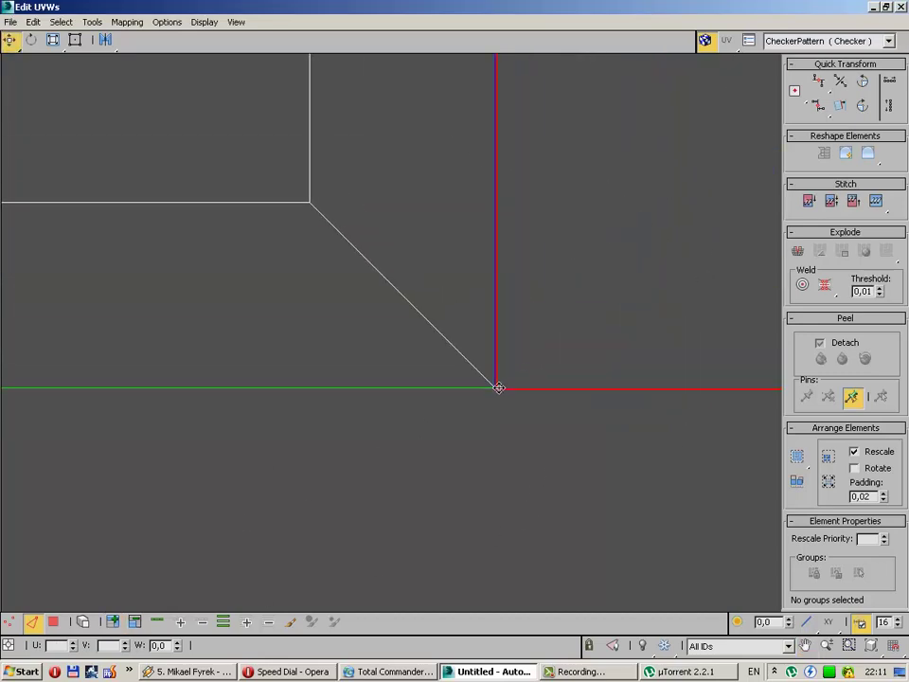
left_click(504, 440)
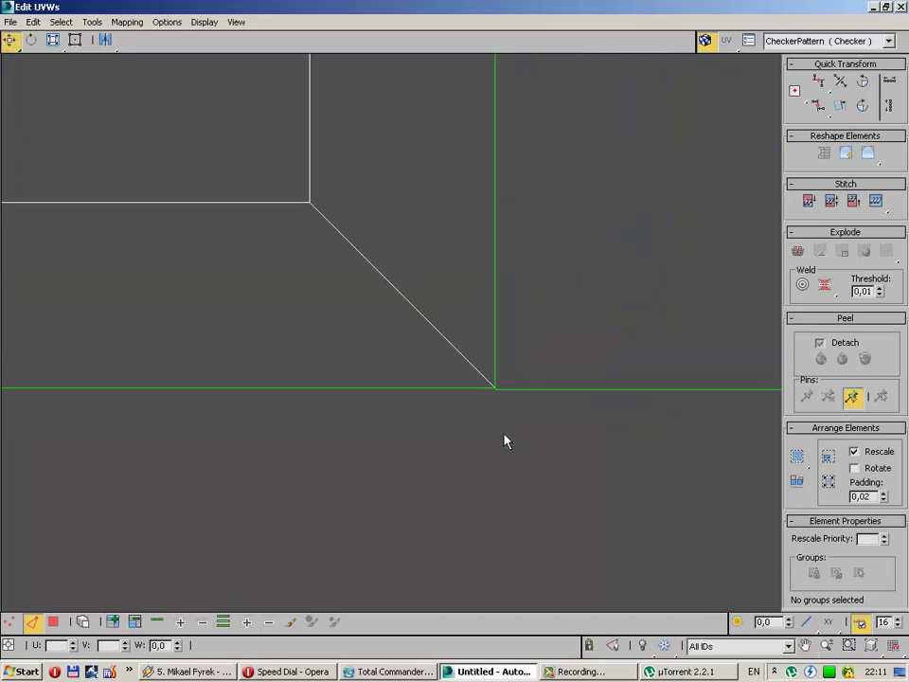
Step: Stitch the remaining vertical seam edges at the strip corners and chamfers
left_click(497, 337)
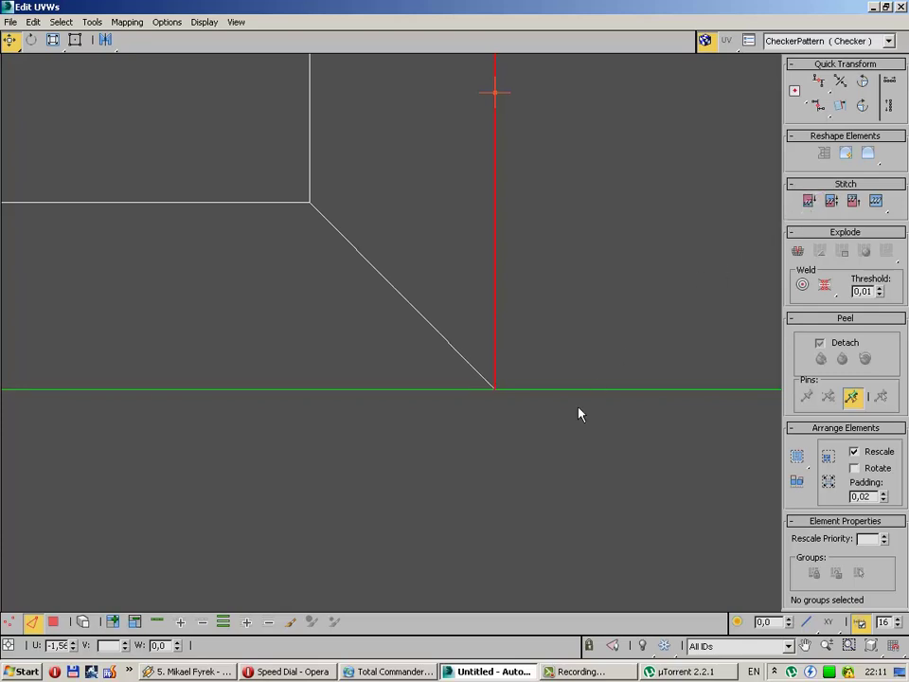
scroll(583, 350, "down", 5)
middle_click_drag(586, 285, 524, 424)
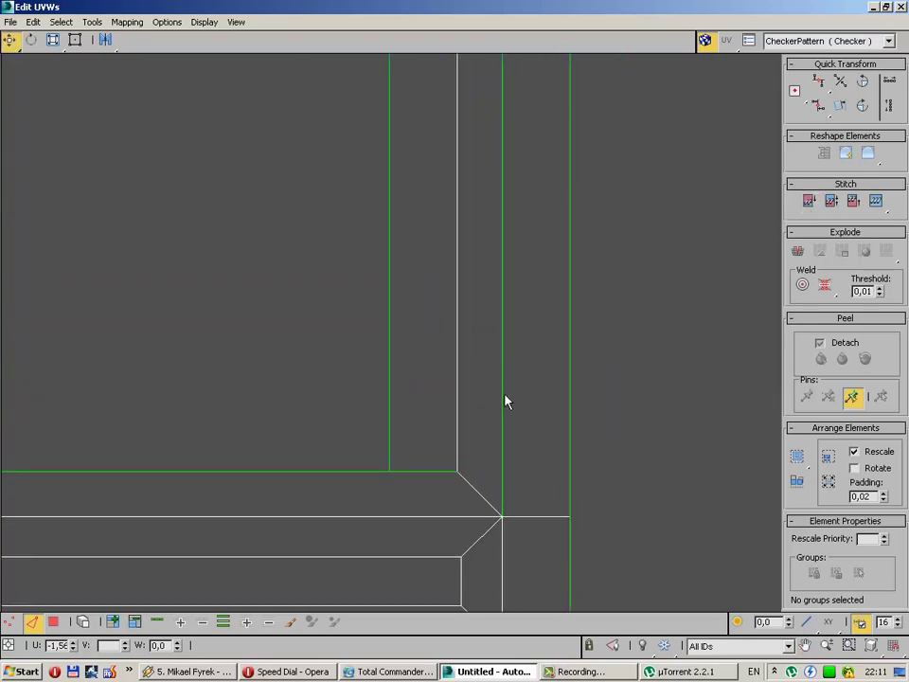
left_click(502, 396)
left_click(808, 201)
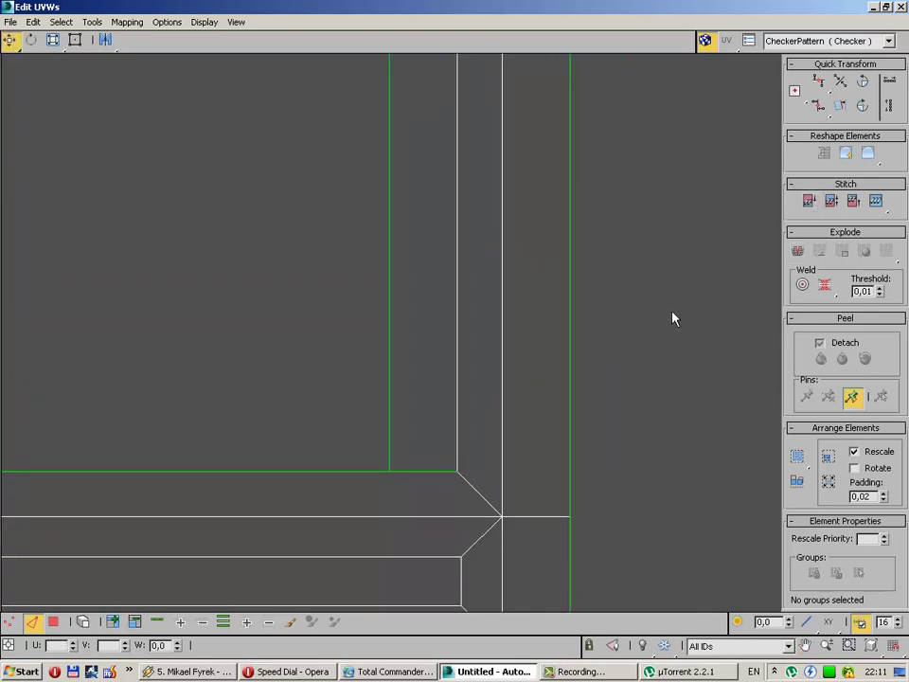
scroll(673, 319, "down", 5)
middle_click_drag(669, 320, 366, 373)
scroll(415, 469, "down", 2)
mouse_move(416, 468)
middle_mouse_down()
mouse_move(487, 376)
mouse_move(364, 372)
middle_mouse_up()
scroll(363, 371, "up", 1)
scroll(381, 399, "up", 3)
Step: Move the two small UV shells beside the texture square
mouse_move(134, 310)
left_mouse_down()
mouse_move(219, 393)
mouse_move(247, 350)
mouse_move(432, 282)
left_mouse_up()
left_click(493, 359)
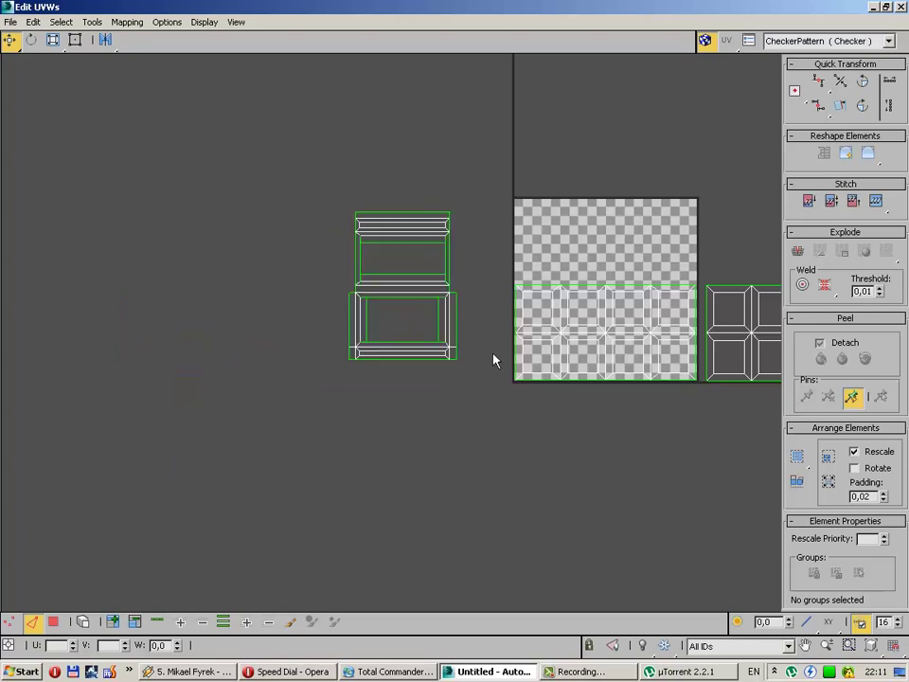
middle_click_drag(485, 306, 319, 366)
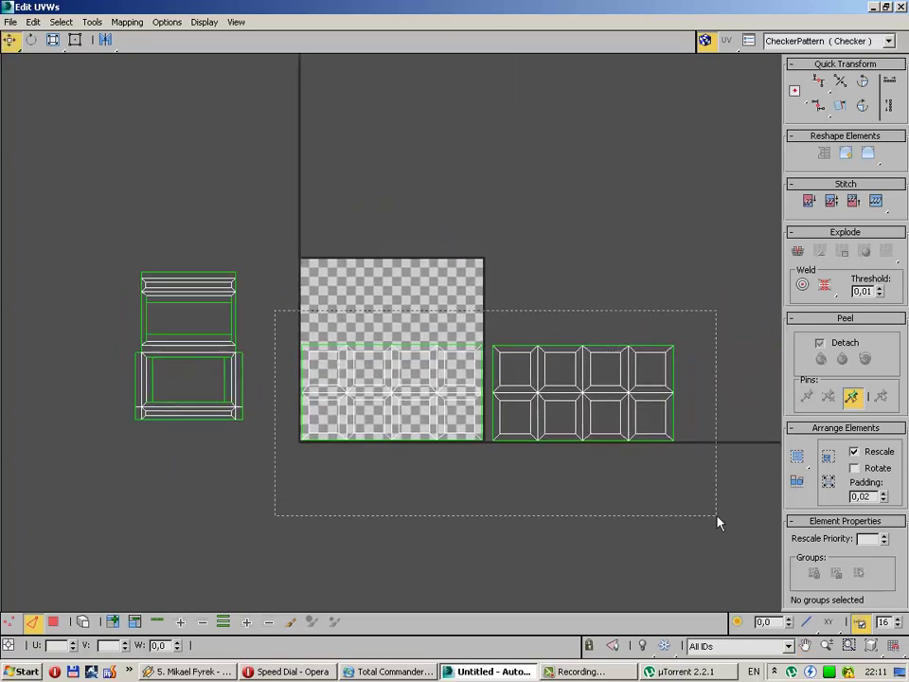
Step: Scale the two large grid shells down in Freeform Mode and place them over the frame shells
left_click_drag(717, 522, 716, 521)
left_click(76, 40)
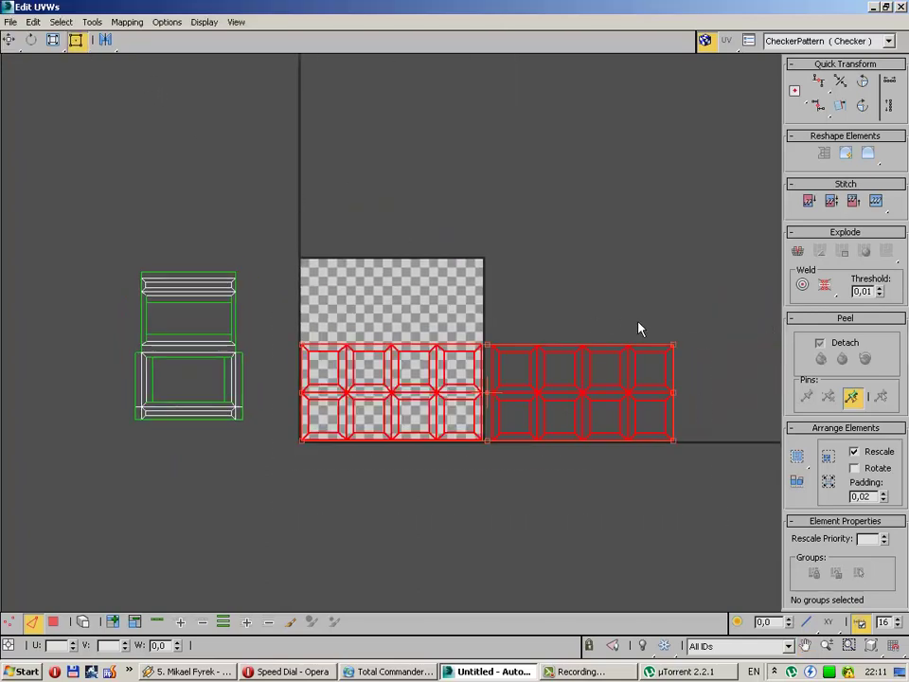
left_click_drag(672, 354, 465, 397)
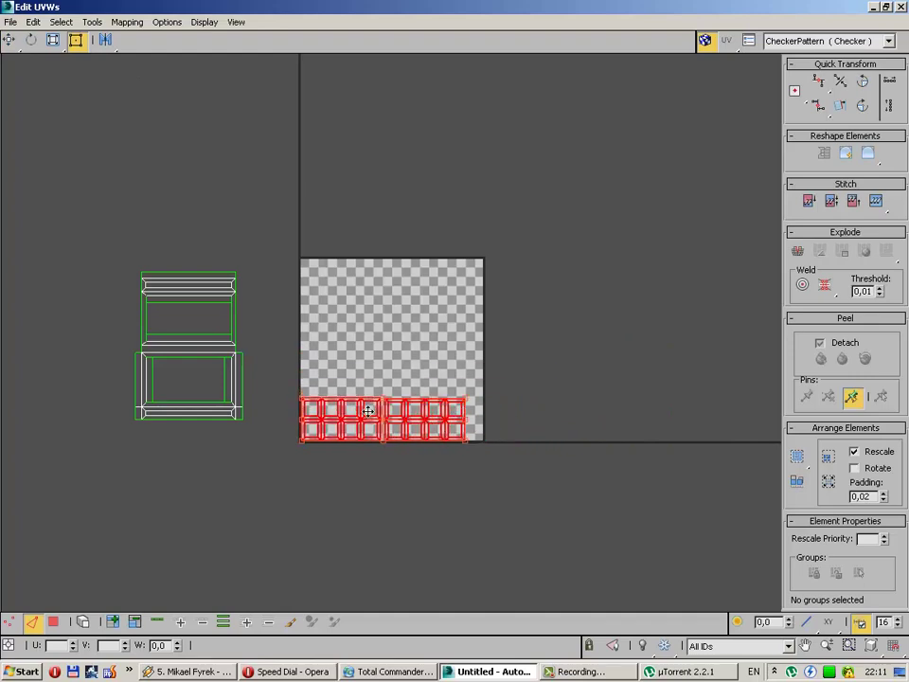
mouse_move(332, 401)
left_mouse_down()
mouse_move(204, 359)
mouse_move(178, 360)
left_mouse_up()
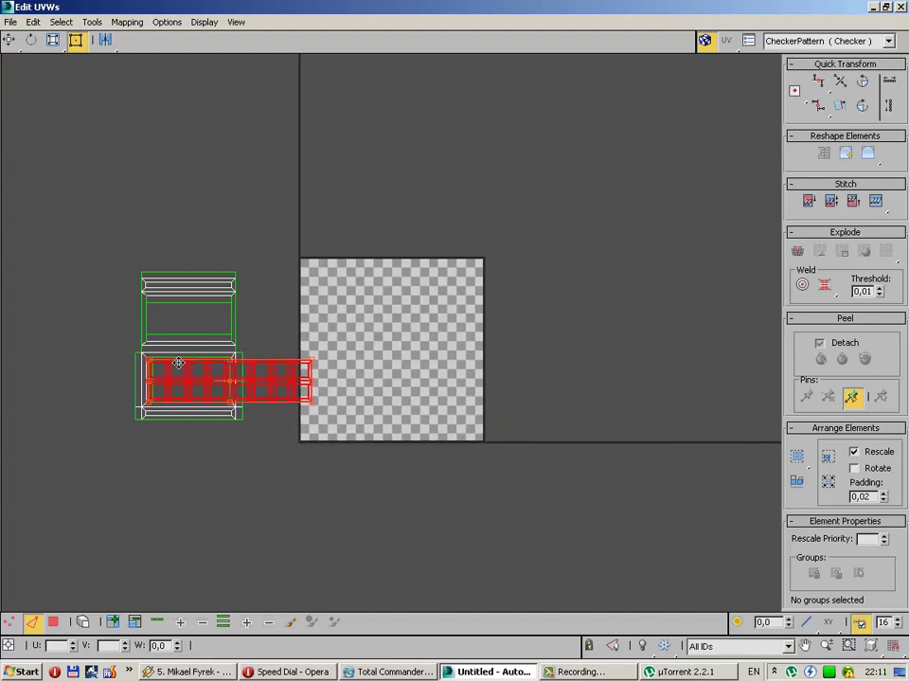
scroll(166, 366, "up", 5)
middle_click_drag(165, 366, 352, 324)
left_click_drag(342, 328, 330, 311)
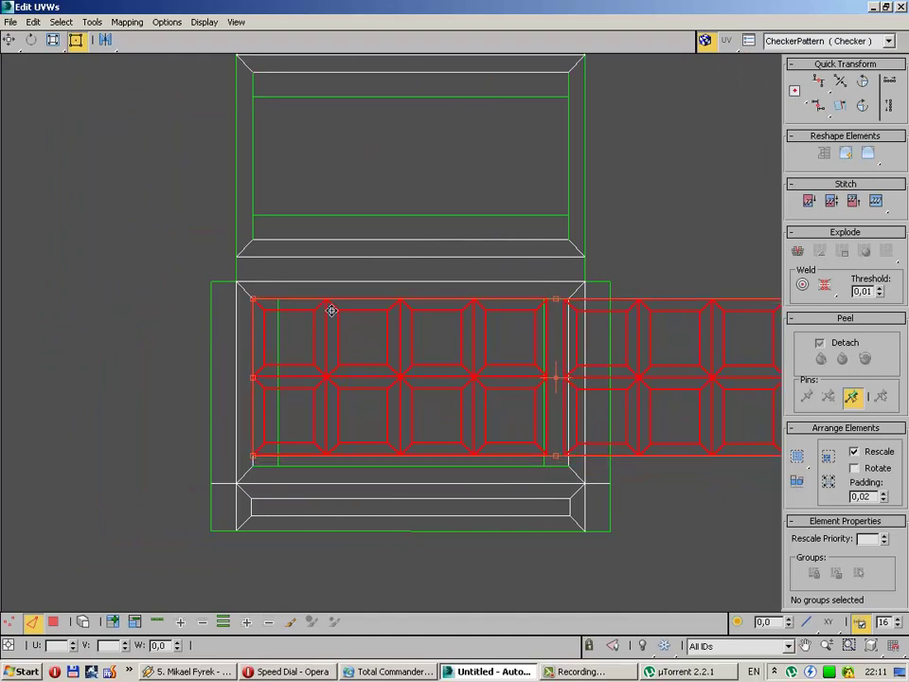
Step: Shrink the grid shells slightly more and move them up onto the texture square
middle_click_drag(419, 348, 274, 324)
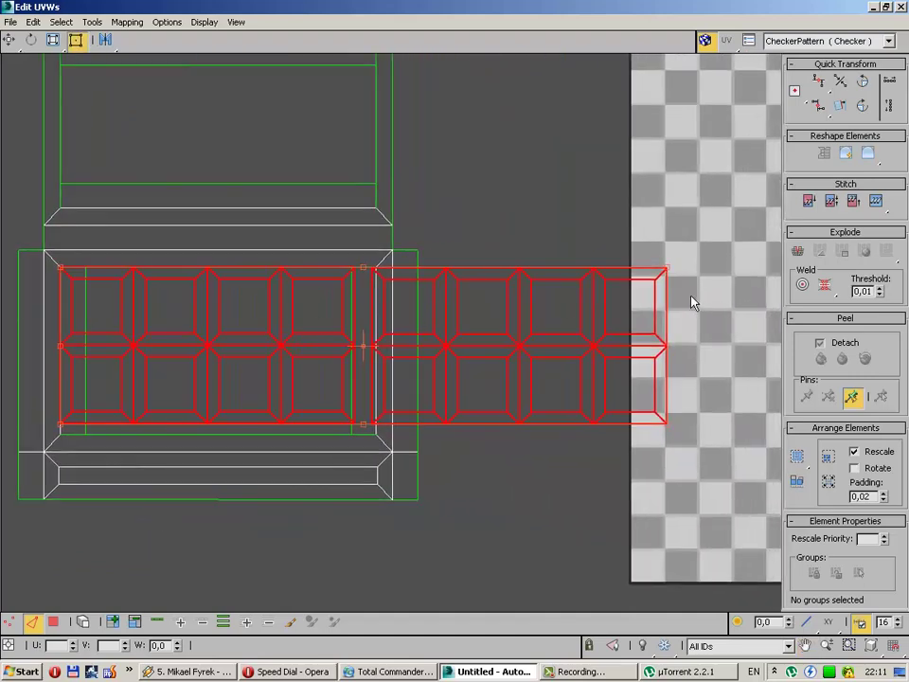
mouse_move(667, 269)
left_mouse_down()
mouse_move(641, 273)
mouse_move(710, 256)
left_mouse_up()
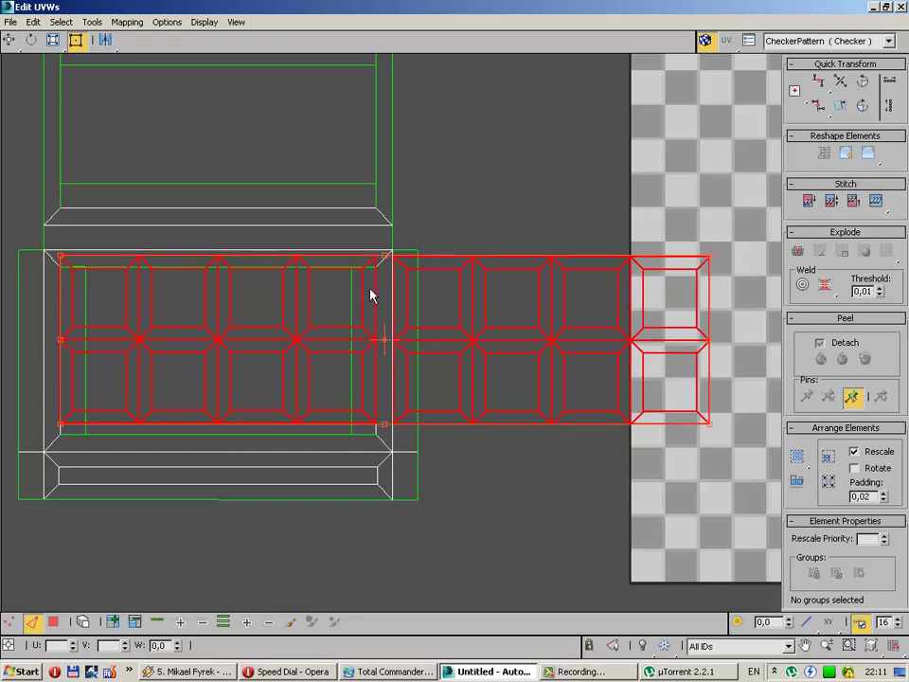
left_click_drag(370, 296, 372, 301)
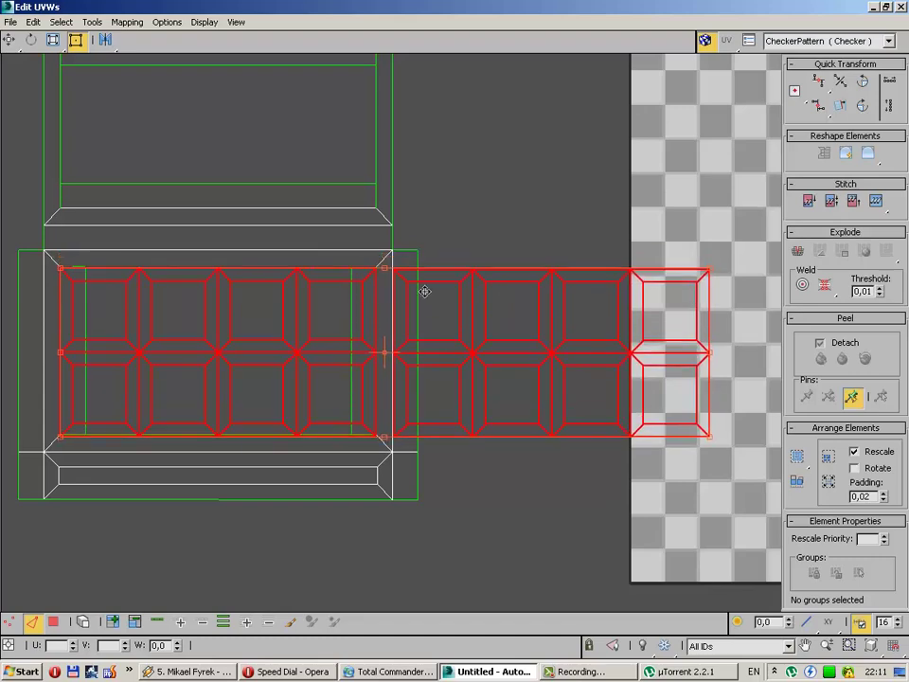
scroll(424, 292, "down", 5)
middle_click_drag(422, 302, 345, 361)
mouse_move(361, 355)
left_mouse_down()
mouse_move(476, 273)
mouse_move(470, 269)
left_mouse_up()
left_click(653, 240)
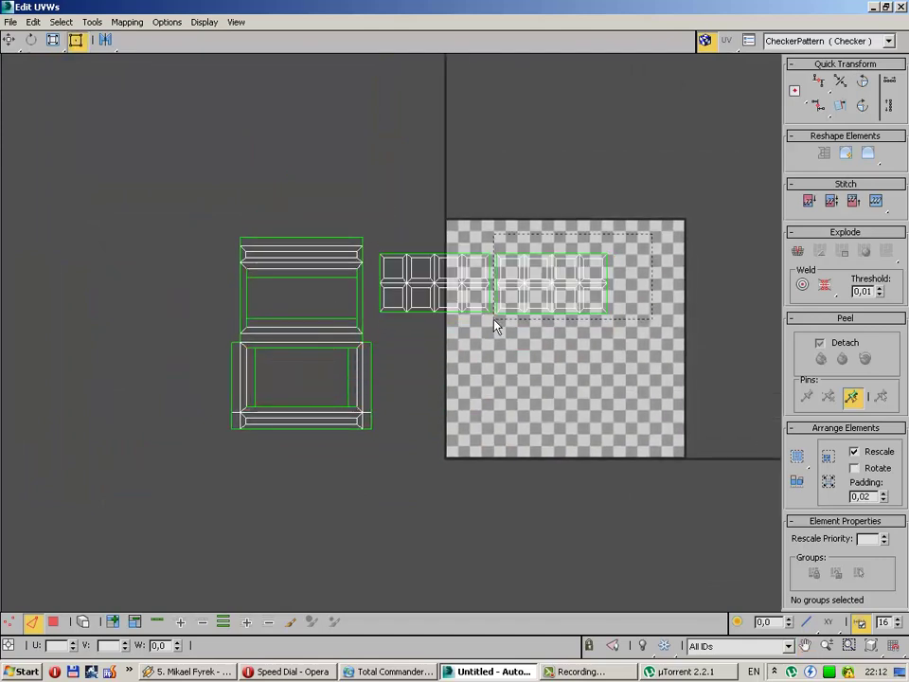
Step: Move all the UV shells into the 0–1 texture square
left_click_drag(503, 325, 493, 318)
mouse_move(506, 267)
left_mouse_down()
mouse_move(473, 301)
mouse_move(385, 329)
left_mouse_up()
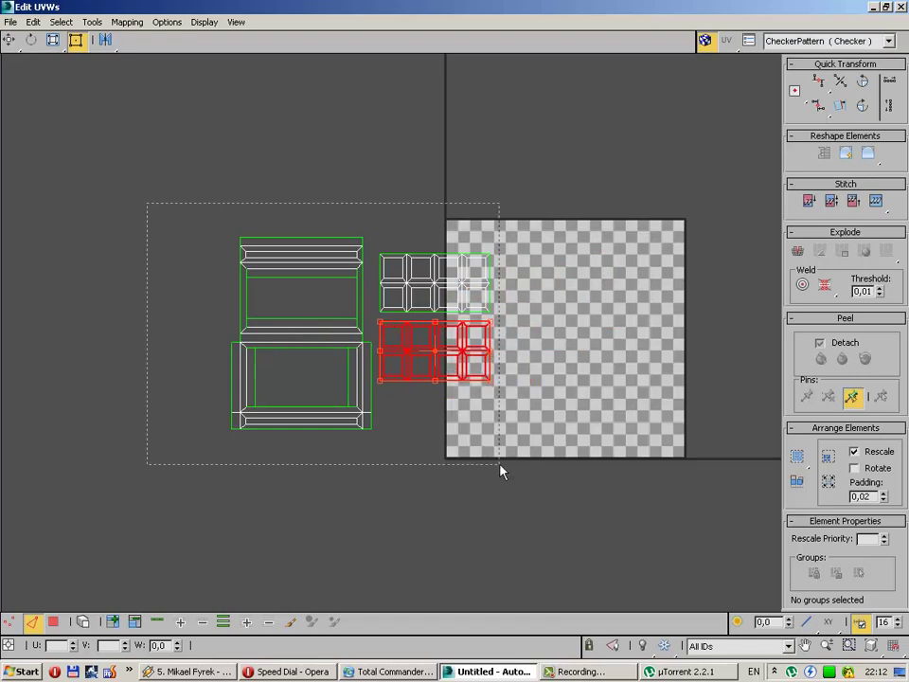
left_click_drag(502, 471, 500, 466)
left_click_drag(356, 341, 568, 343)
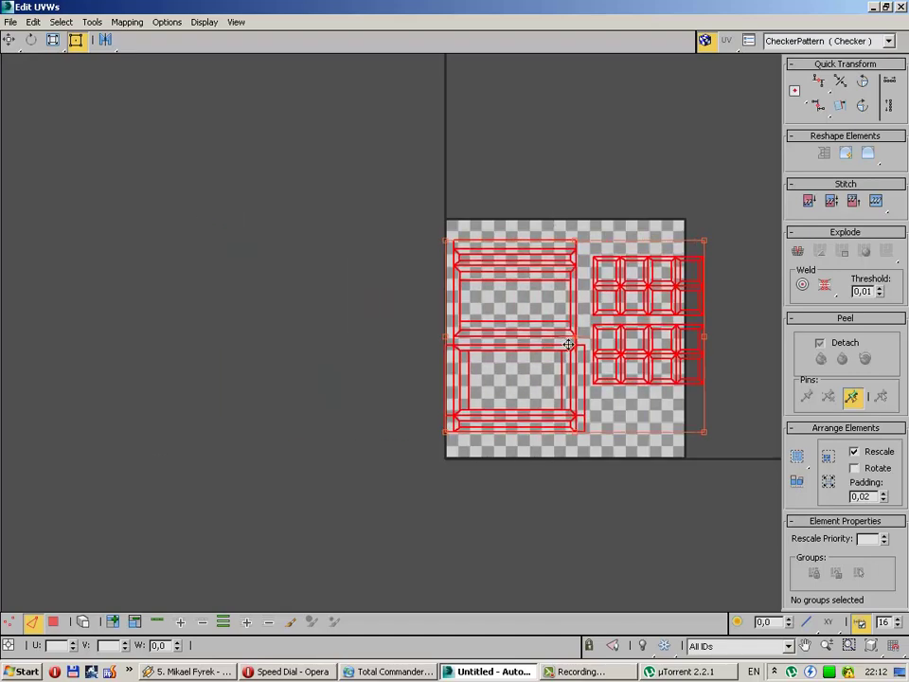
middle_click_drag(568, 344, 493, 318)
left_click(268, 222)
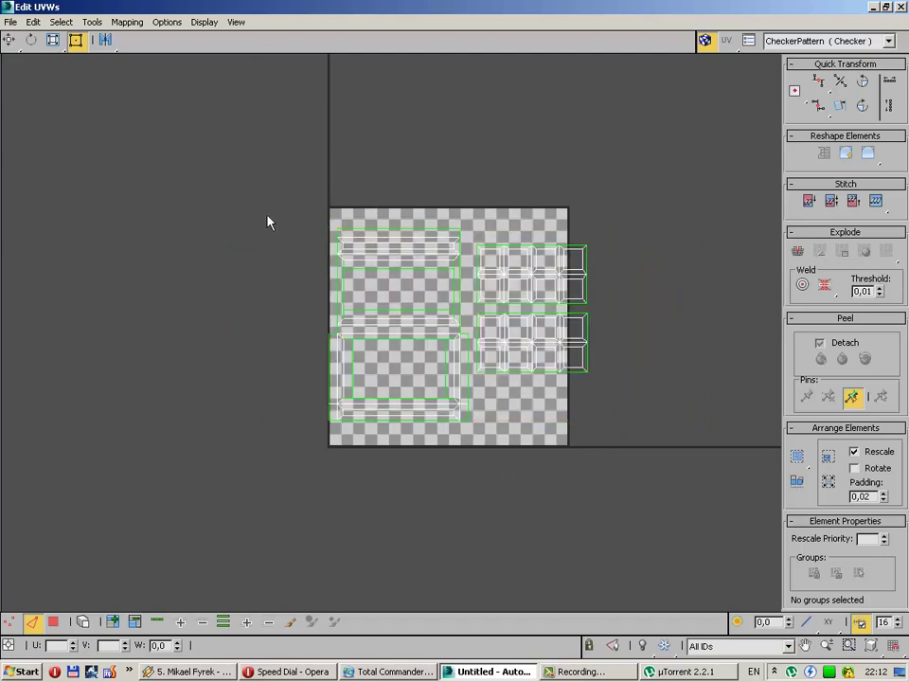
middle_click_drag(442, 270, 331, 266)
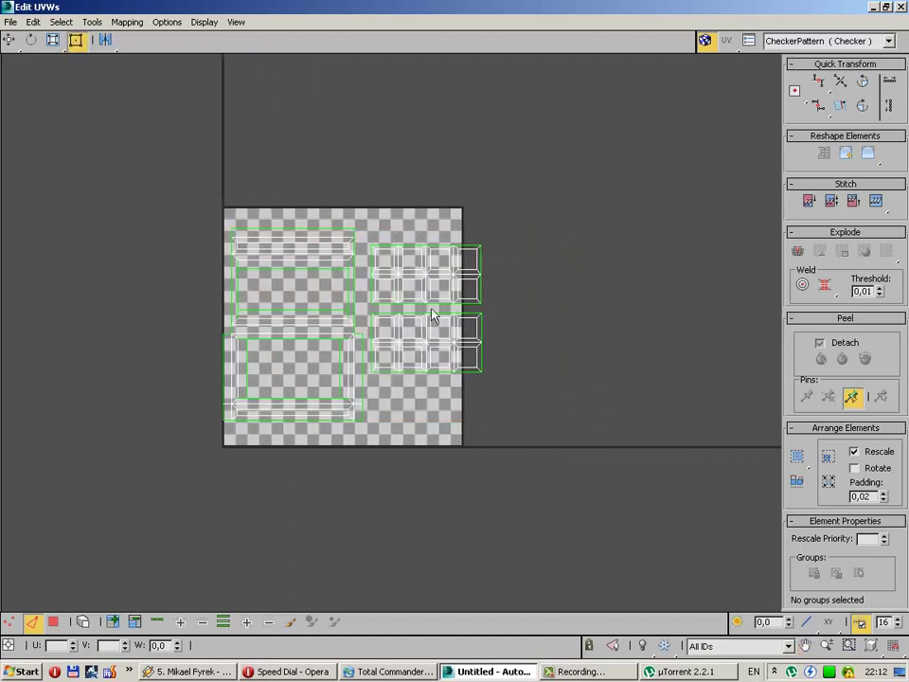
Step: Move both grid shells outside the texture square, past its lower-right corner
left_click_drag(502, 383, 363, 313)
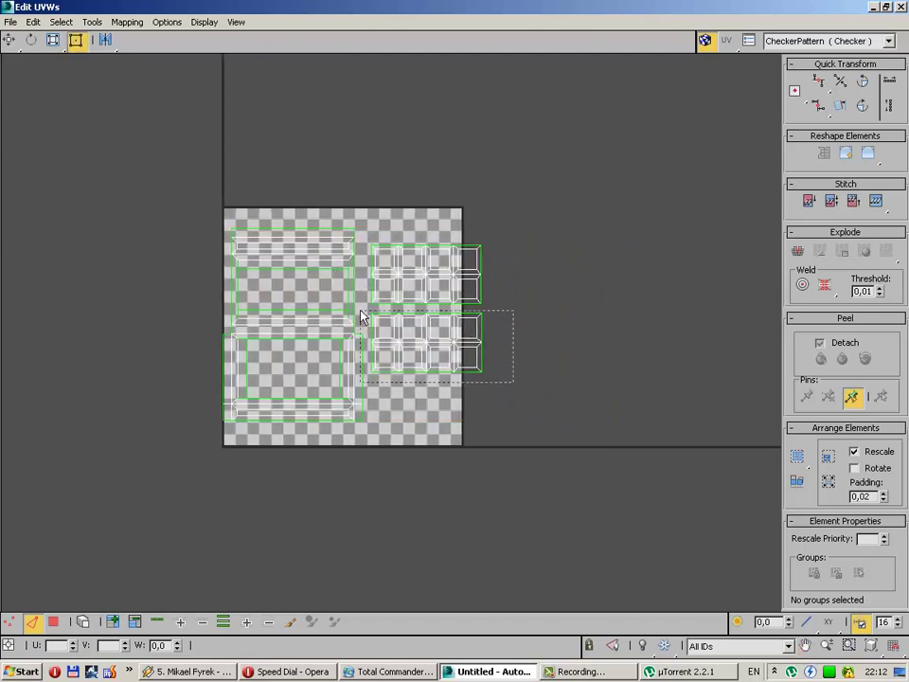
left_click(527, 328)
scroll(264, 412, "up", 2)
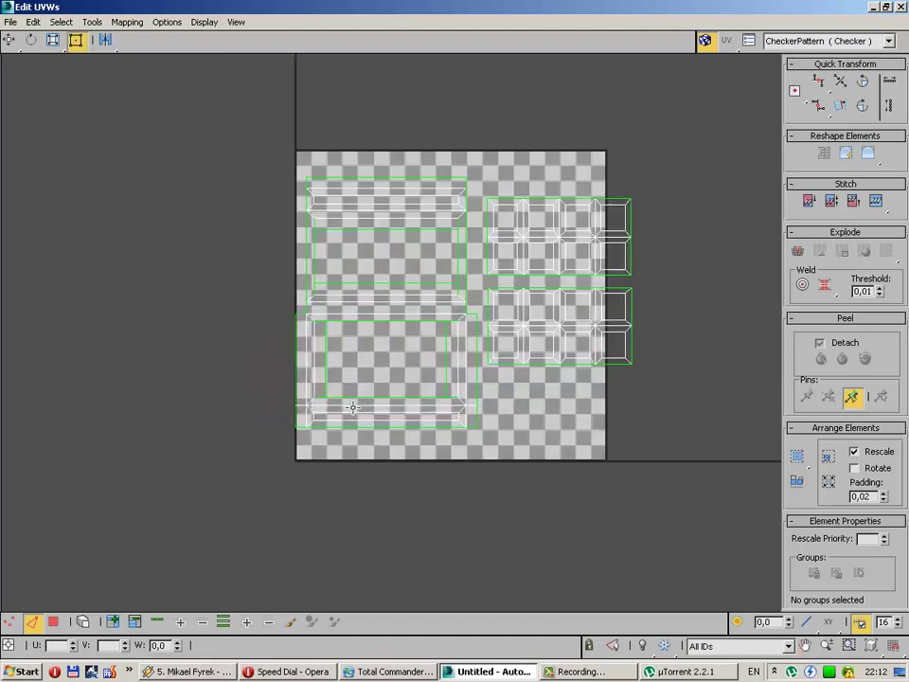
scroll(265, 412, "up", 2)
mouse_move(420, 380)
middle_mouse_down()
mouse_move(298, 410)
mouse_move(254, 458)
mouse_move(156, 471)
middle_mouse_up()
middle_click_drag(163, 424, 116, 444)
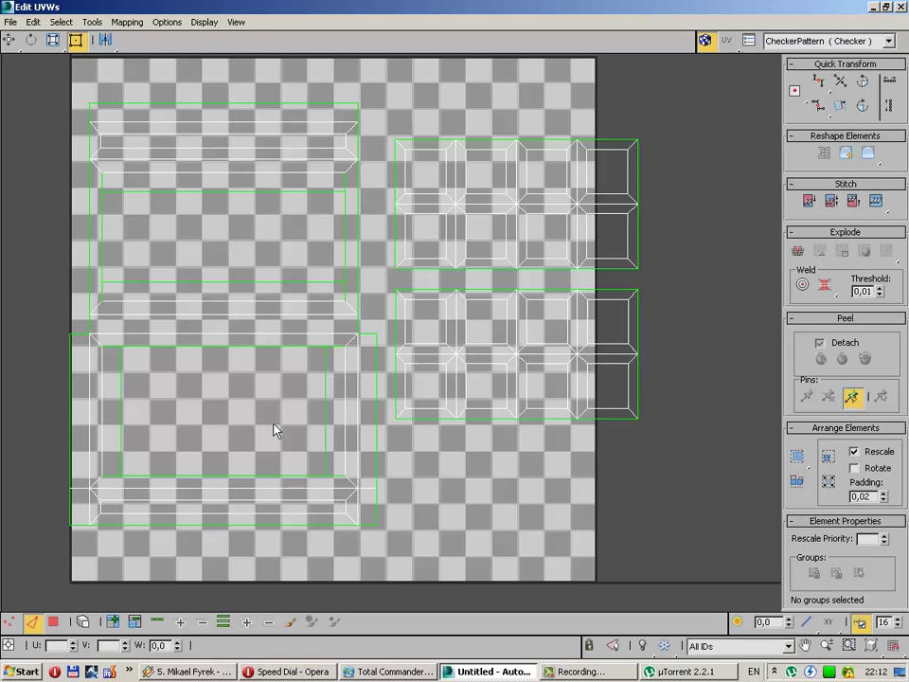
left_click_drag(640, 444, 361, 94)
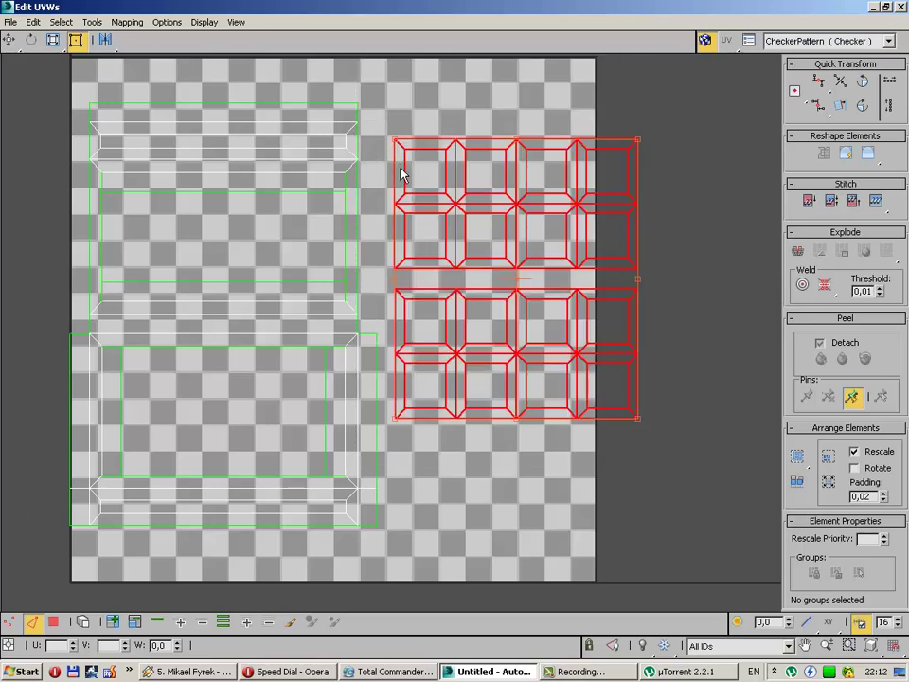
left_click_drag(401, 174, 647, 498)
scroll(568, 412, "down", 3)
left_click(463, 520)
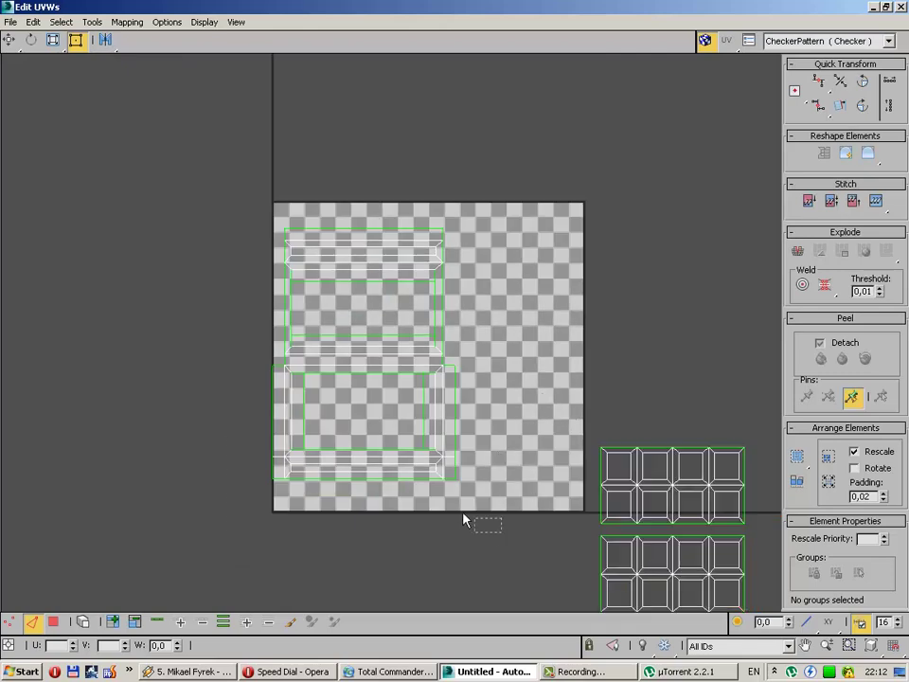
left_click_drag(463, 520, 513, 415)
scroll(514, 416, "down", 2)
Step: Lower the unwrap display tile brightness to 0.4 and close Unwrap Options
left_click(168, 21)
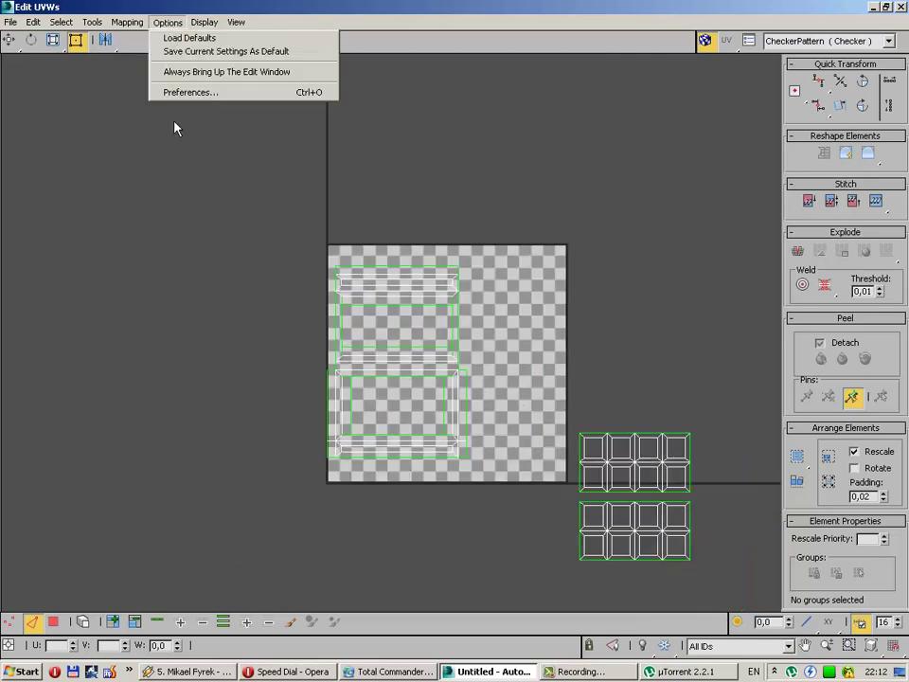
left_click(189, 91)
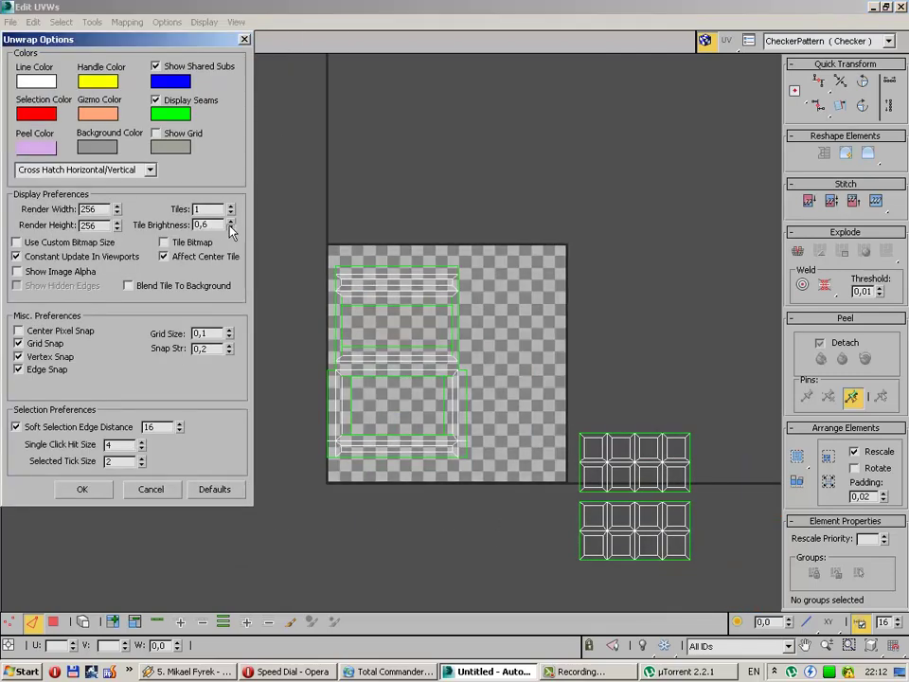
left_click(230, 229)
left_click(230, 228)
left_click(81, 488)
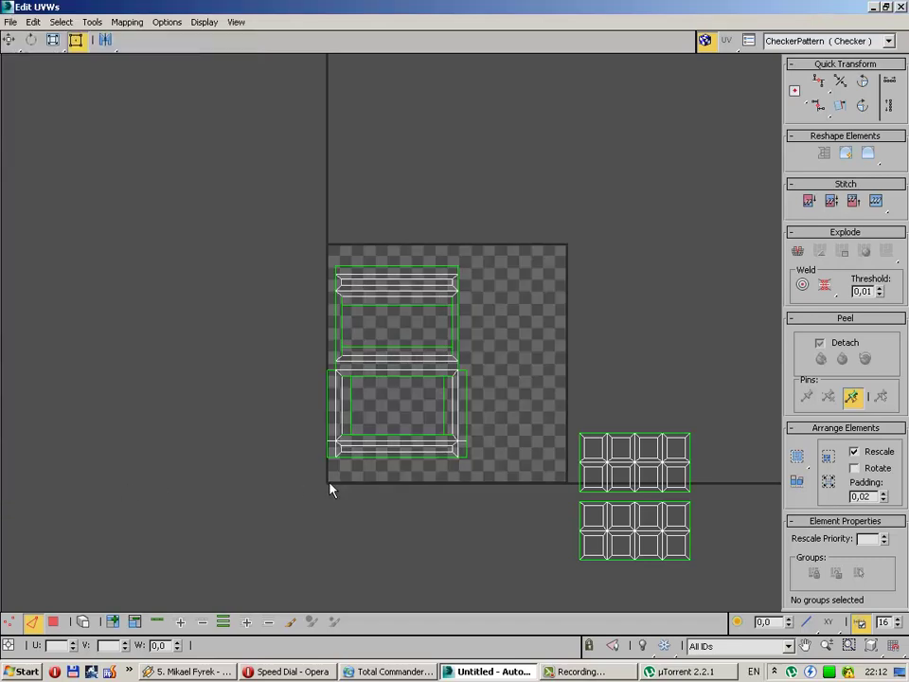
Step: Select the horizontal edge joining the upper and lower frame UV shells
scroll(353, 483, "up", 2)
middle_click_drag(554, 444, 460, 474)
left_click_drag(467, 416, 58, 270)
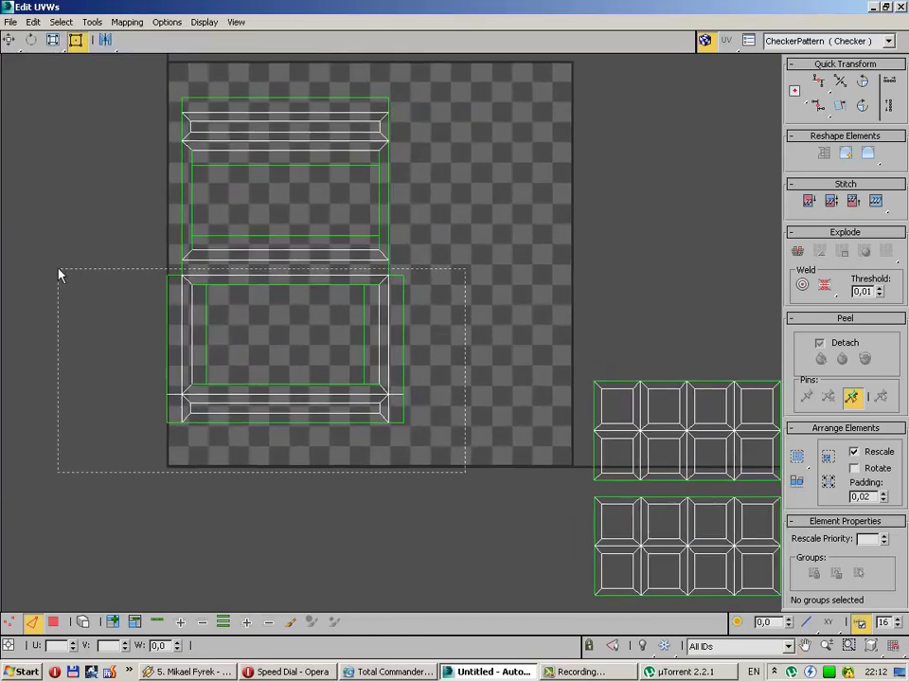
left_click(225, 260)
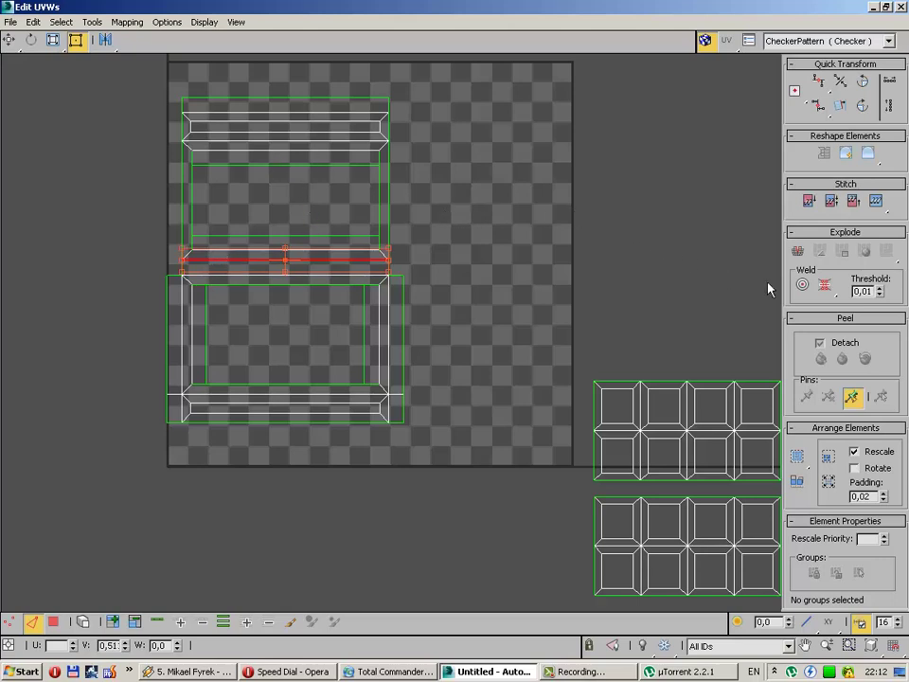
left_click(92, 22)
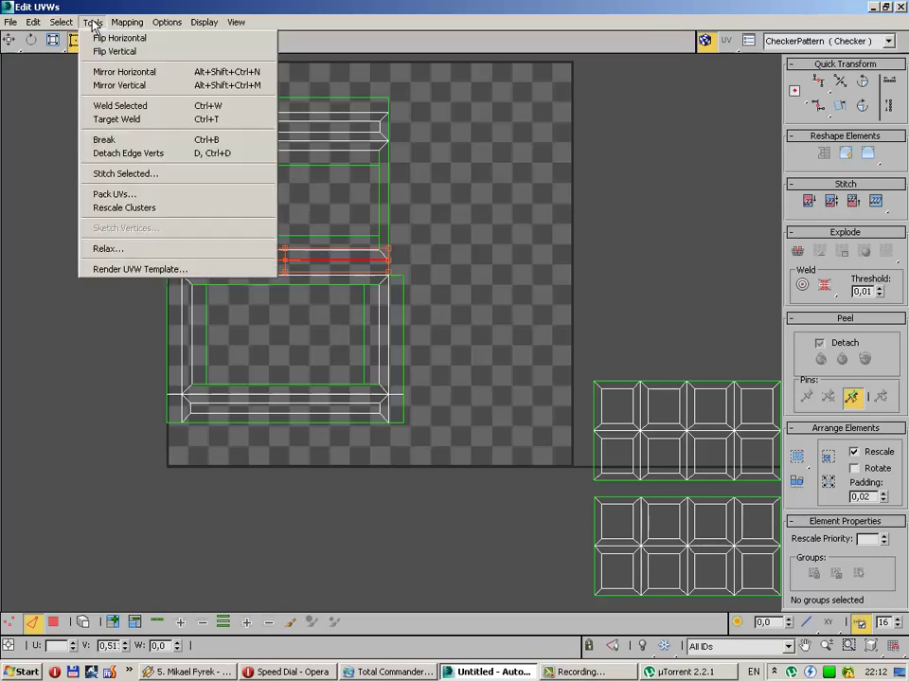
Step: Break the lower frame shell free and move it beside the upper frame shell, near the tile's top
left_click(159, 145)
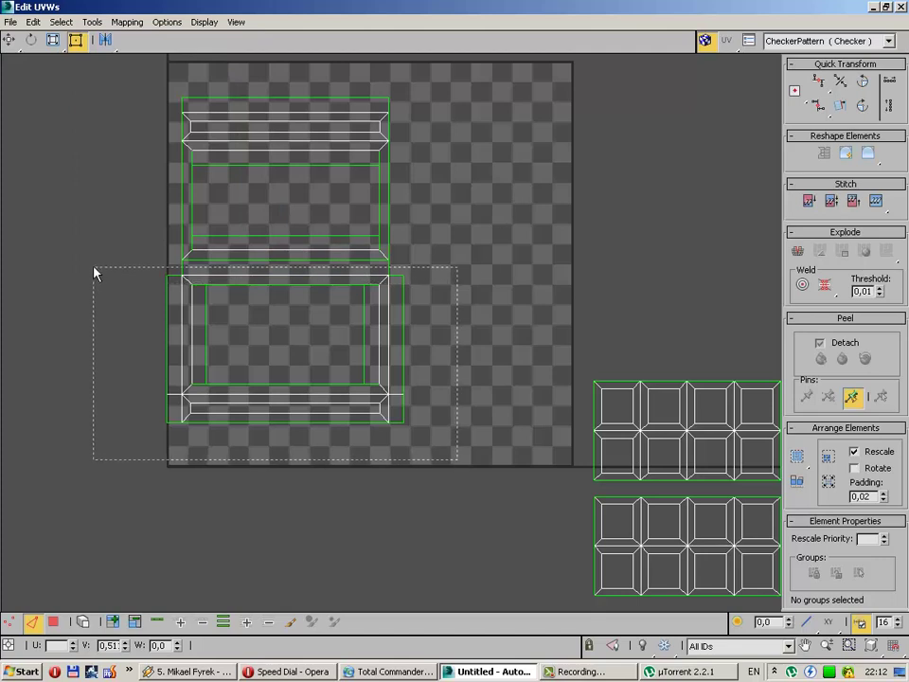
left_click_drag(103, 289, 94, 268)
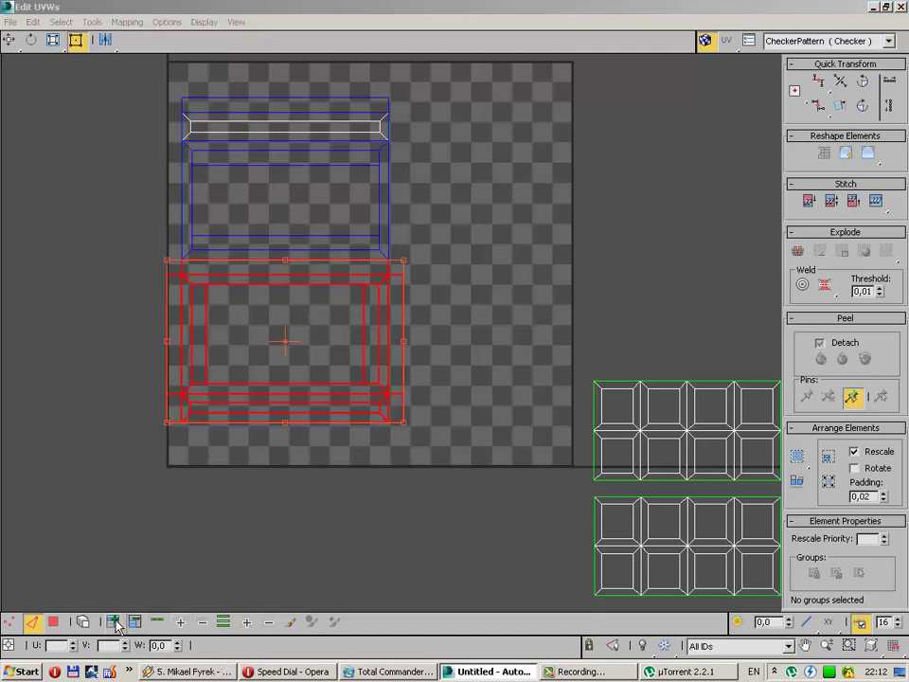
mouse_move(199, 254)
left_mouse_down()
mouse_move(515, 191)
mouse_move(419, 132)
left_mouse_up()
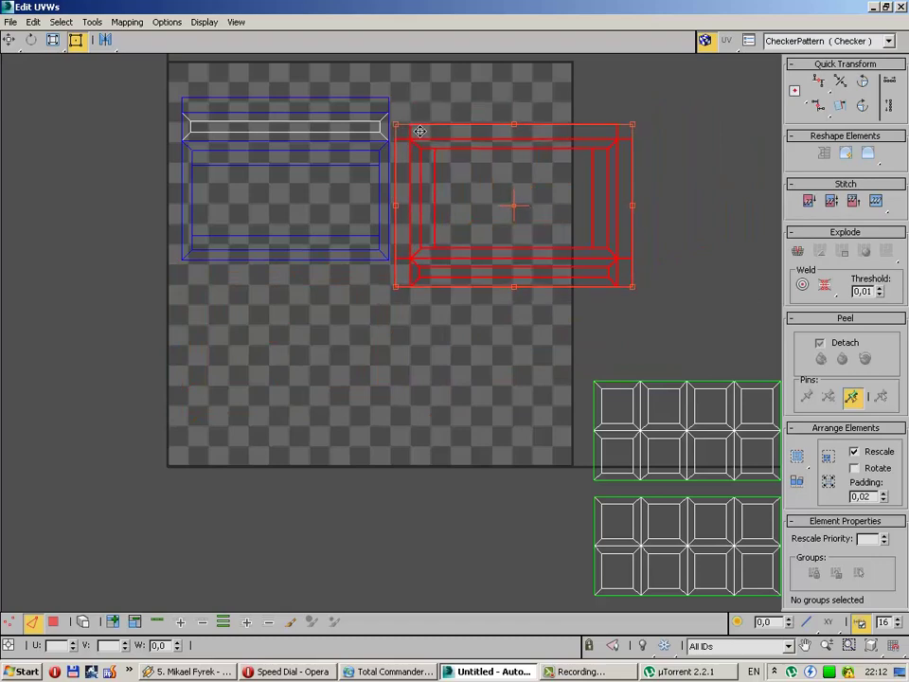
left_click_drag(420, 132, 436, 107)
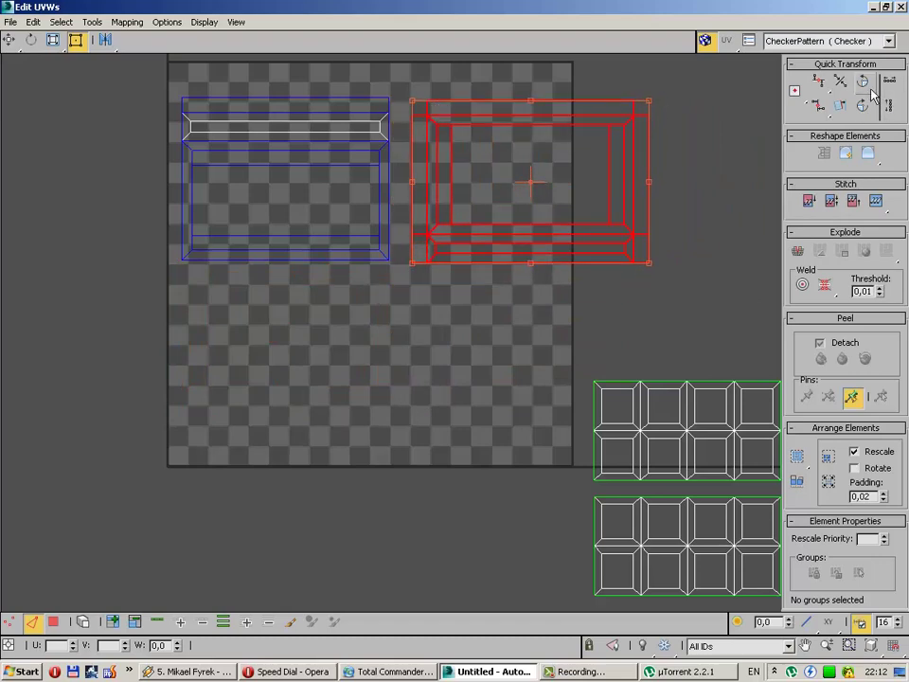
mouse_move(446, 155)
left_mouse_down()
mouse_move(428, 152)
mouse_move(419, 165)
mouse_move(435, 165)
left_mouse_up()
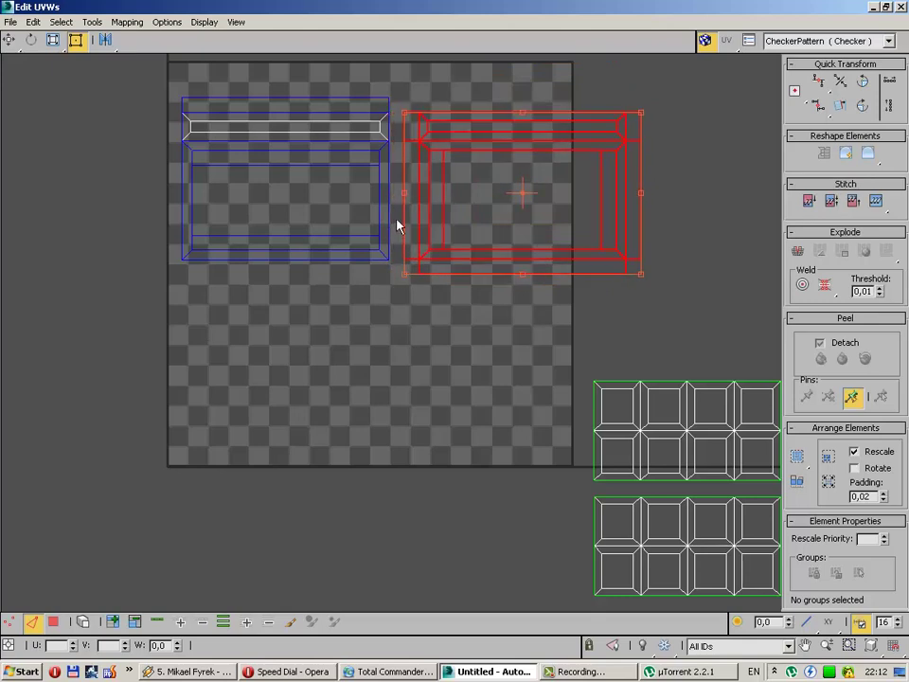
left_click(390, 217)
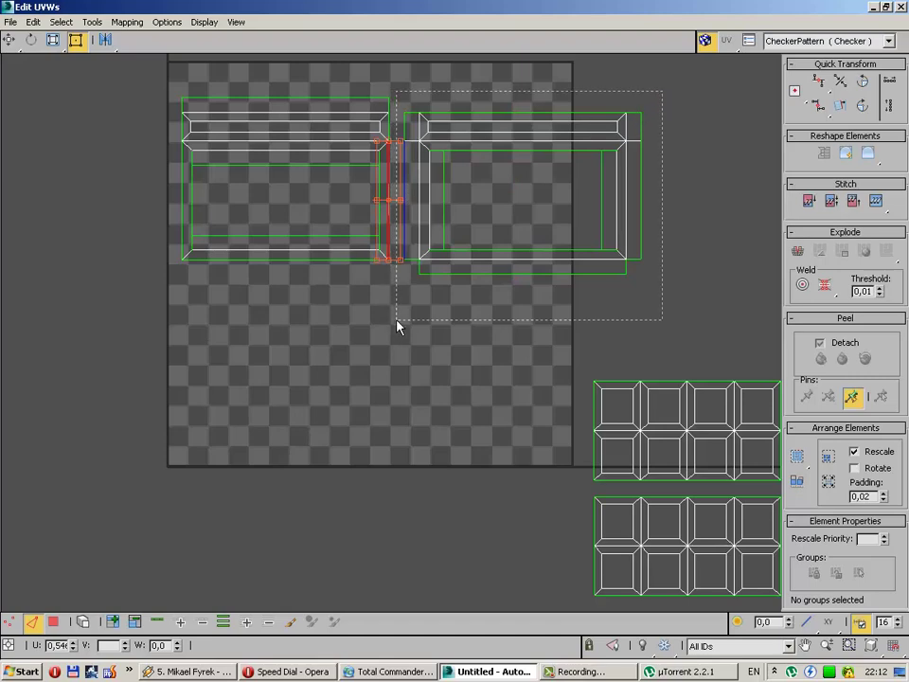
Step: Move the right frame shell left so its corner snaps onto the left shell
left_click_drag(496, 273, 398, 326)
scroll(410, 256, "up", 4)
middle_click_drag(394, 162, 409, 263)
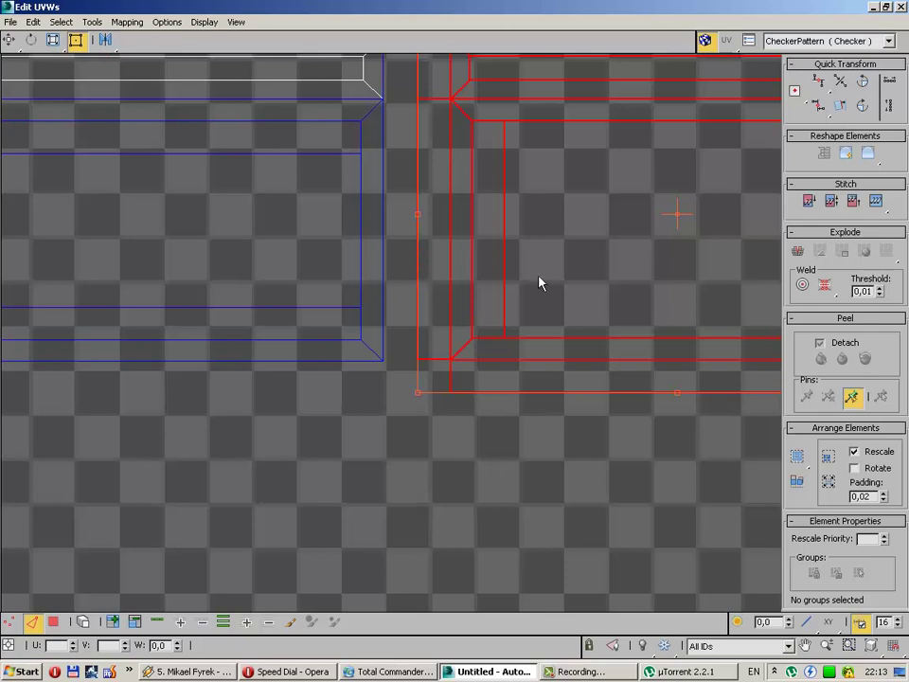
left_click_drag(539, 282, 505, 277)
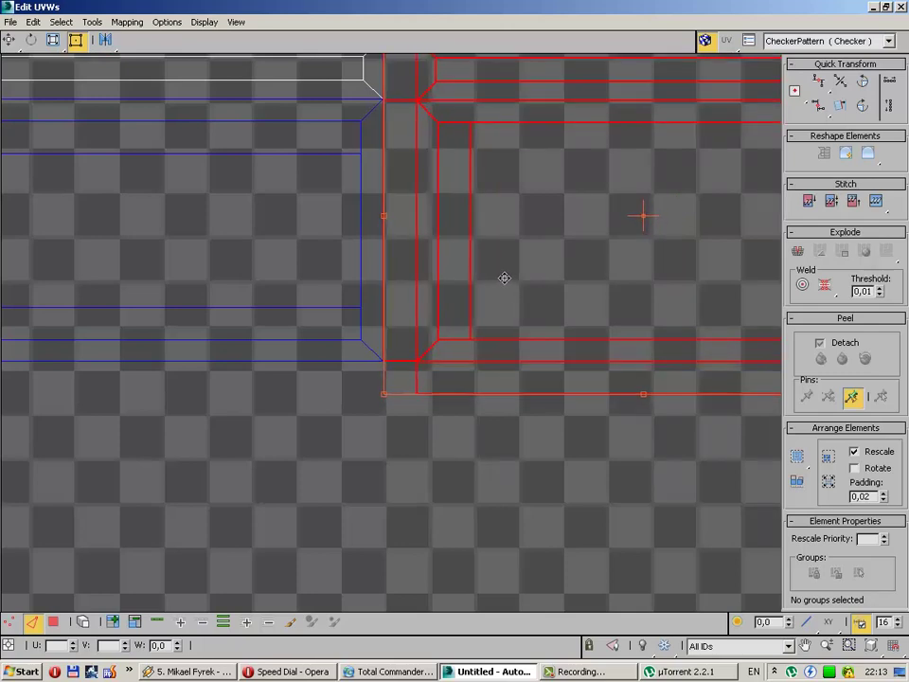
scroll(411, 346, "up", 5)
left_click_drag(291, 414, 284, 412)
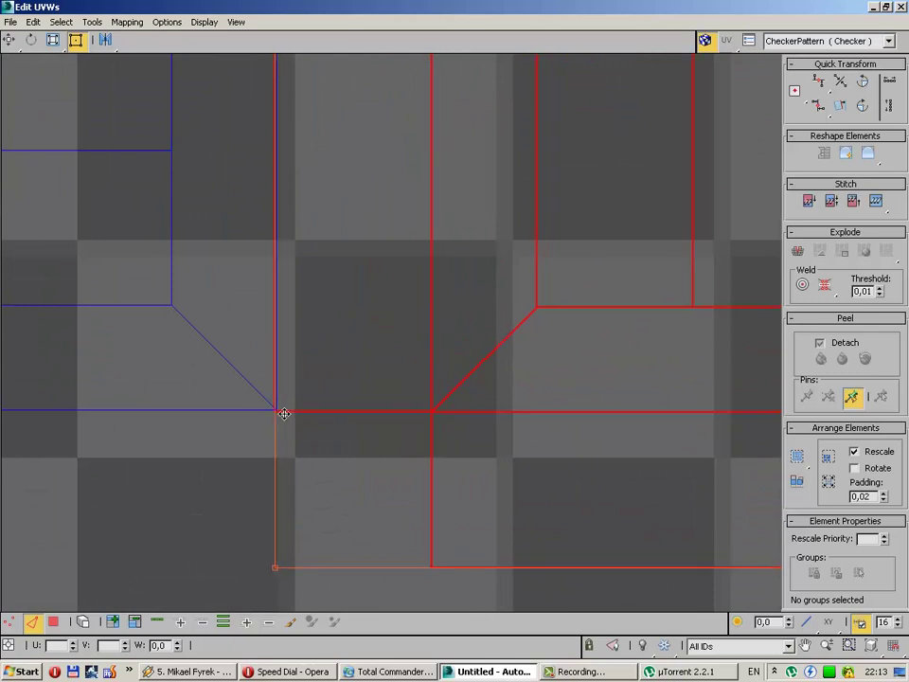
left_click(287, 318)
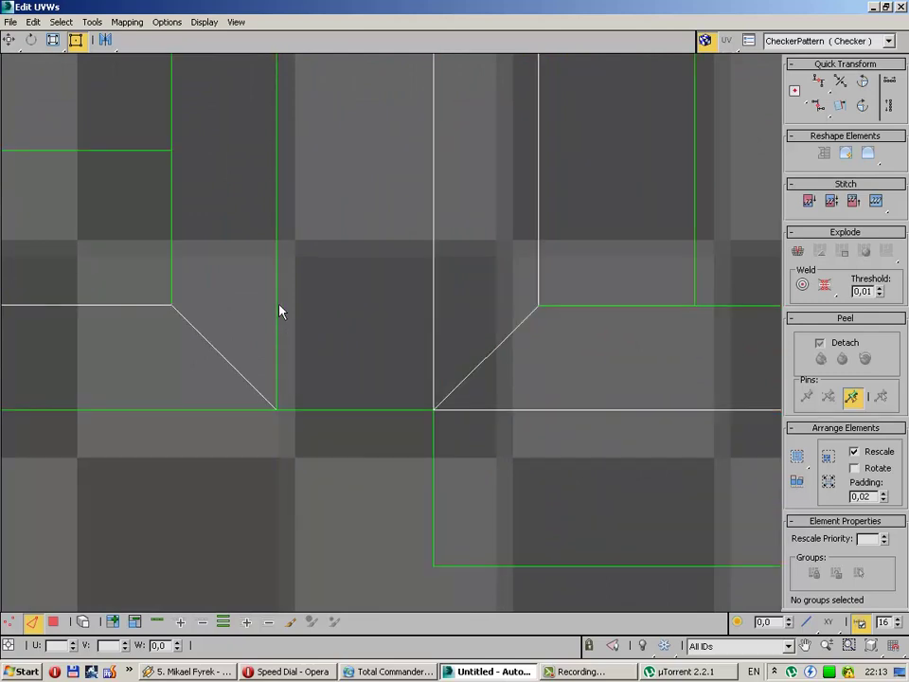
Step: Stitch the shared vertical edge and the short top edge of the two frame shells
left_click(275, 304)
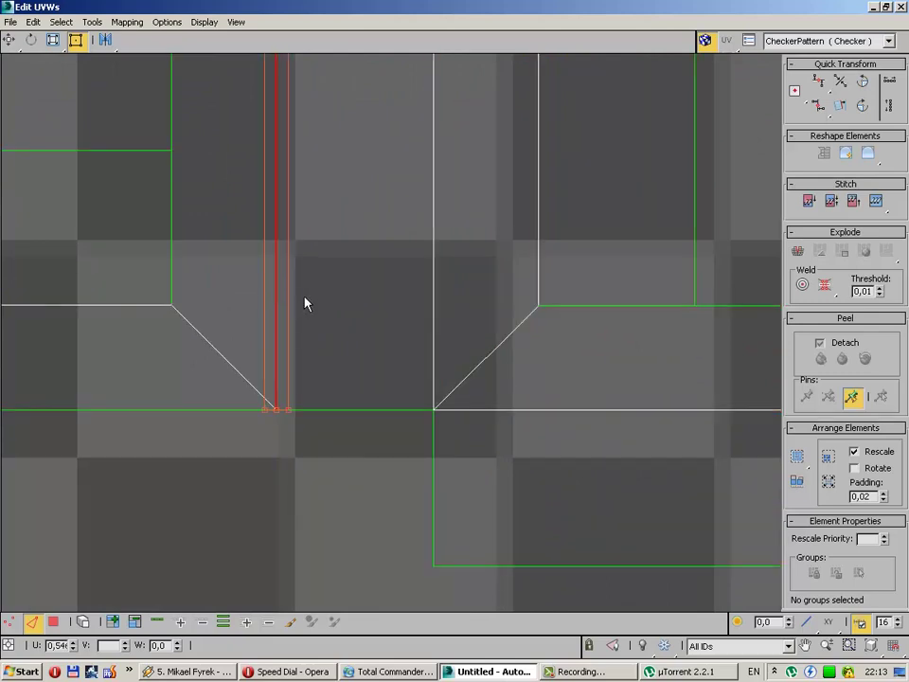
scroll(304, 302, "down", 5)
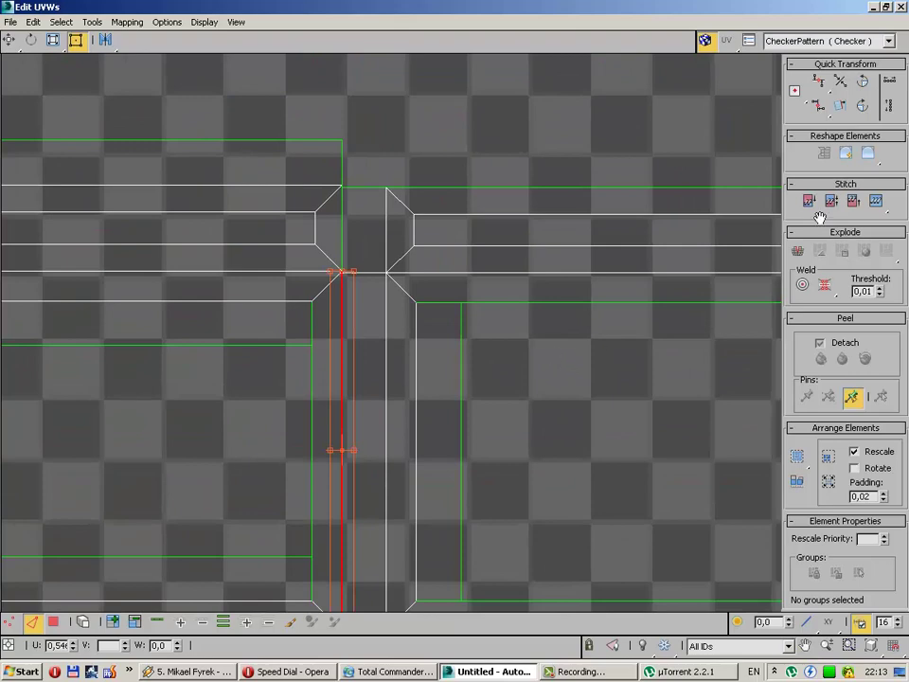
left_click(807, 202)
left_click(343, 232)
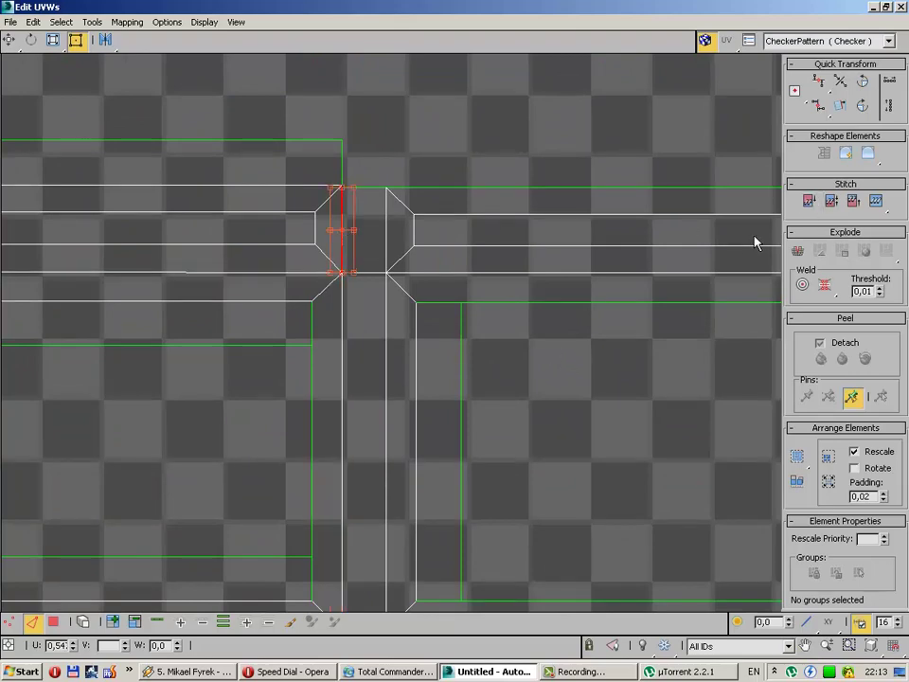
left_click(811, 204)
Step: Place the upper grid shell beside the other, then shift and scale all shells toward the top-left
scroll(658, 298, "down", 5)
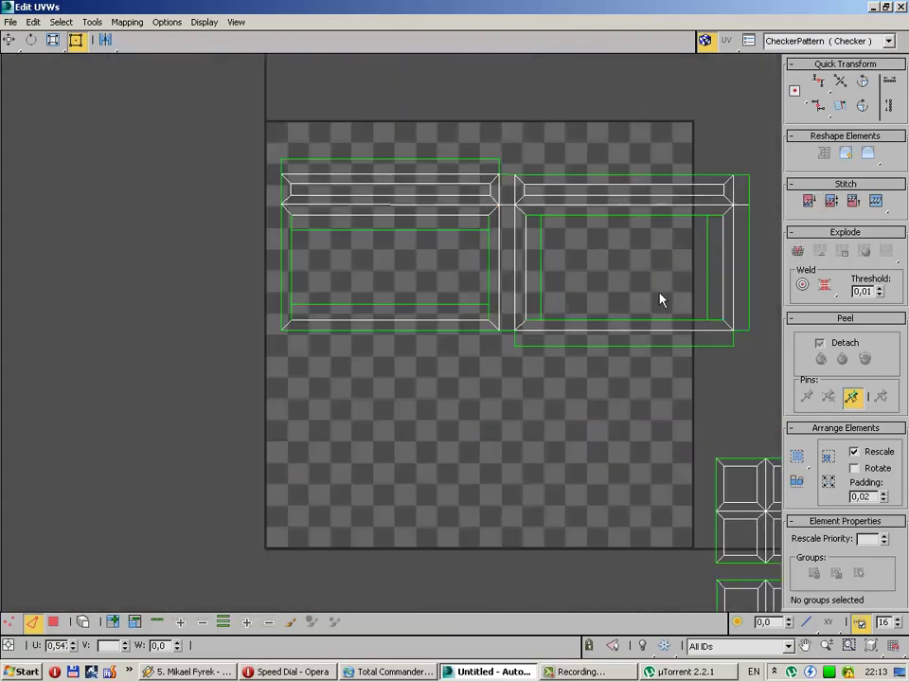
middle_click_drag(657, 298, 486, 331)
middle_click_drag(625, 398, 565, 380)
scroll(451, 404, "down", 2)
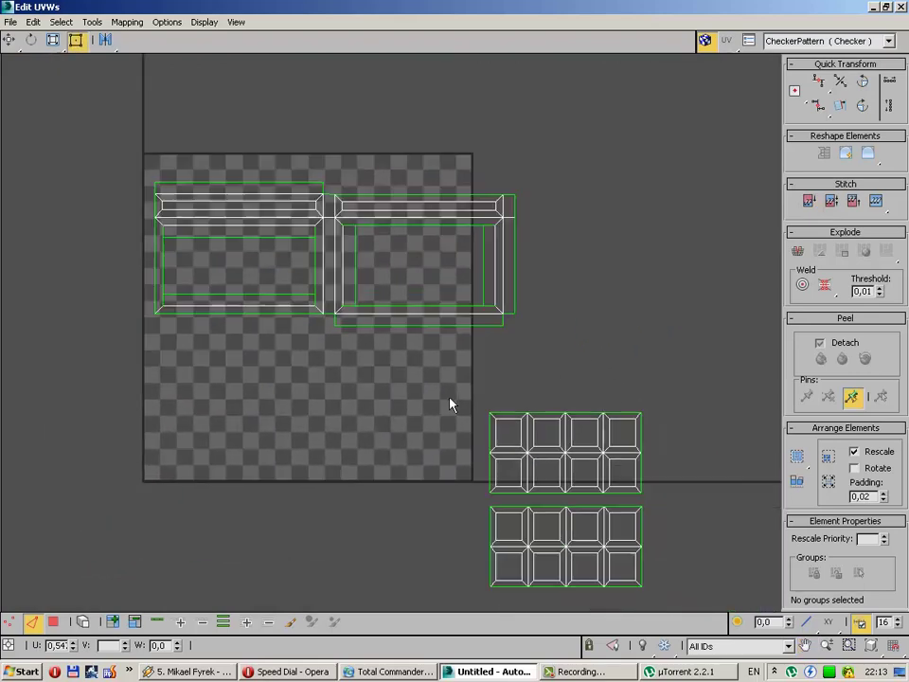
scroll(450, 403, "down", 2)
left_click_drag(443, 387, 609, 484)
left_click_drag(560, 442, 436, 514)
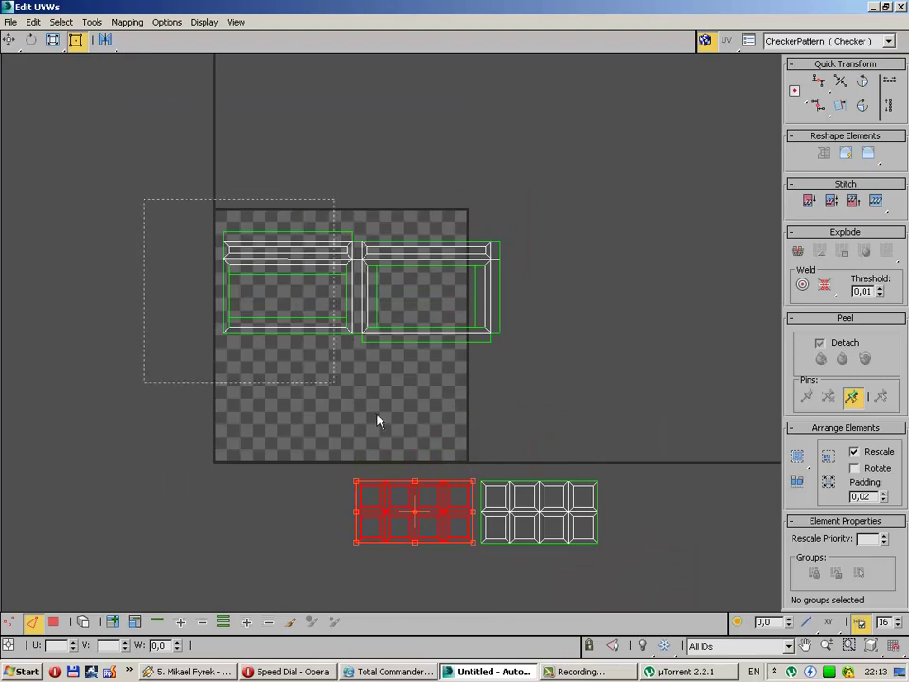
key("ctrl+a")
left_click_drag(362, 290, 357, 274)
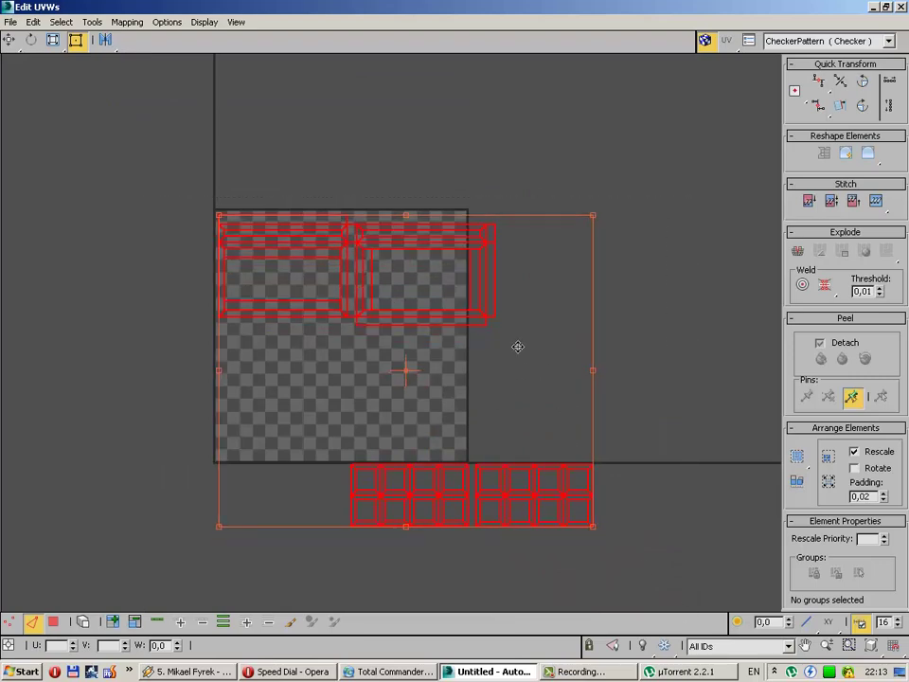
mouse_move(592, 528)
left_mouse_down()
mouse_move(567, 521)
mouse_move(543, 489)
mouse_move(549, 495)
left_mouse_up()
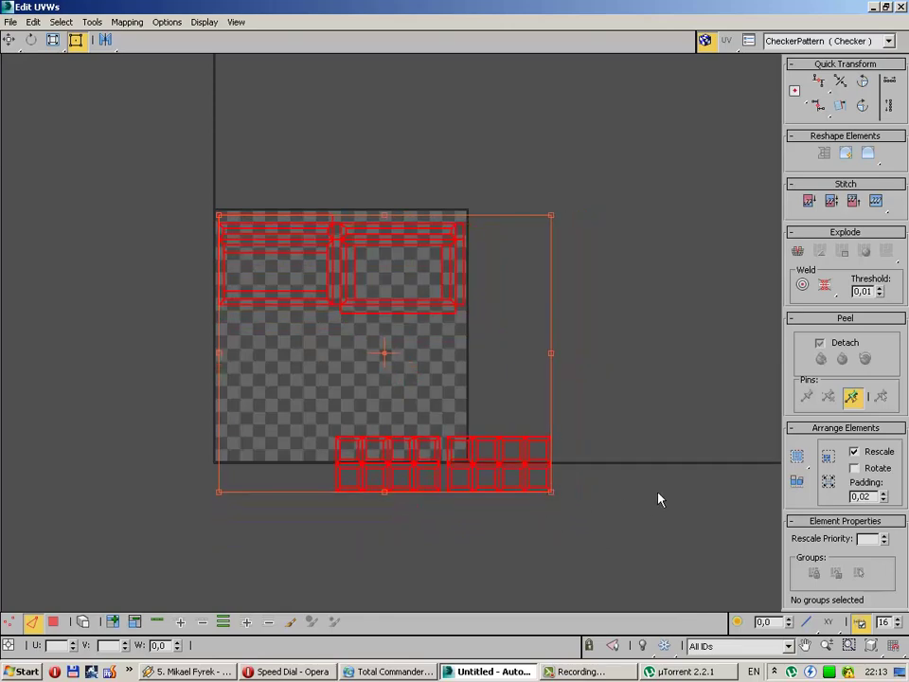
Step: Try moving the grid shells out to the right, then undo back to the earlier layout
left_click_drag(265, 325, 681, 574)
mouse_move(501, 458)
left_mouse_down()
mouse_move(430, 403)
mouse_move(404, 345)
mouse_move(384, 331)
left_mouse_up()
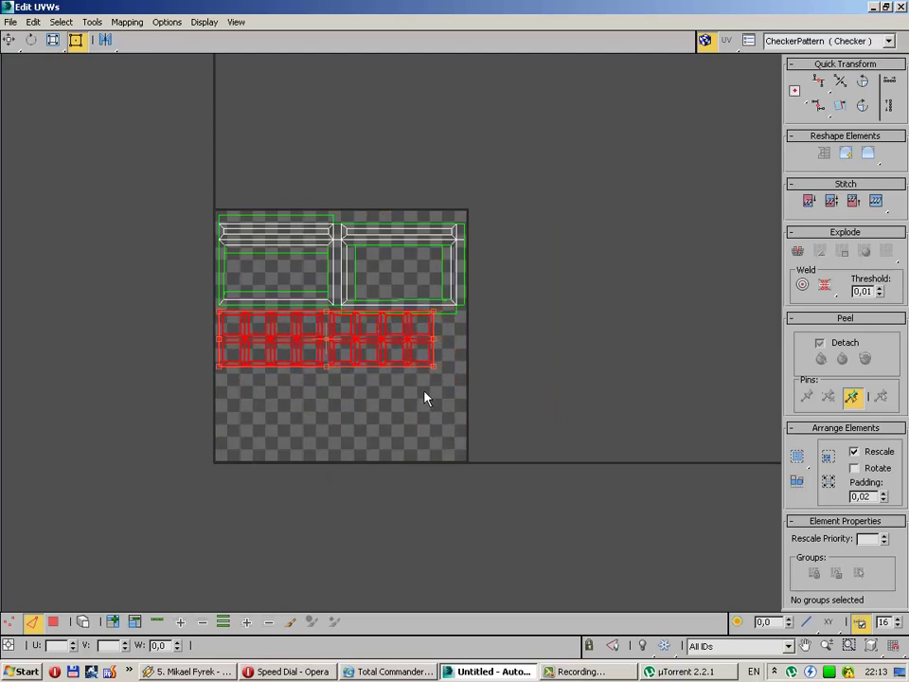
left_click_drag(408, 368, 804, 383)
left_click(509, 252)
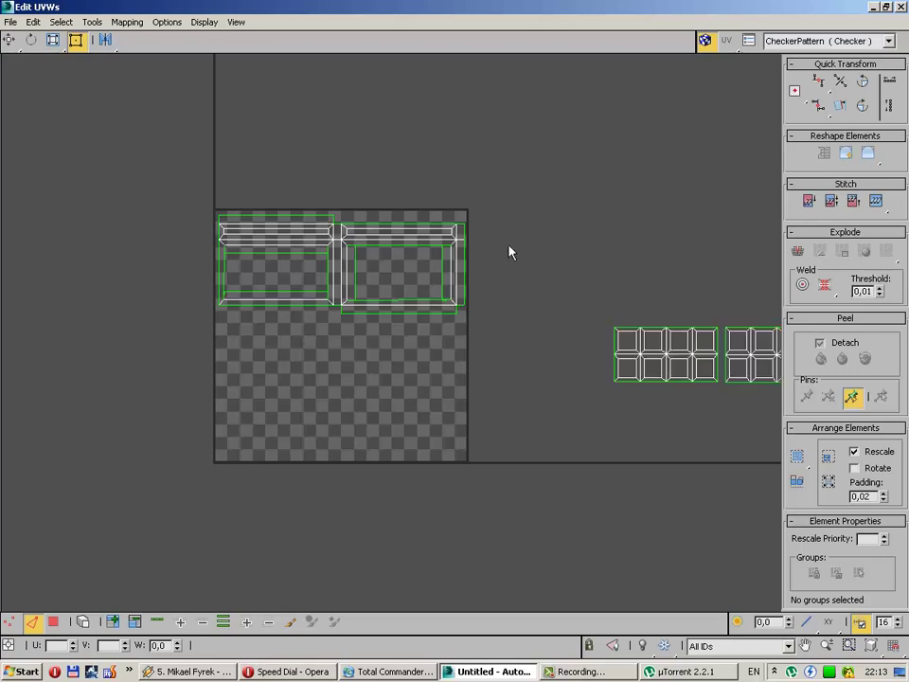
left_click_drag(393, 359, 476, 368)
left_click_drag(239, 357, 458, 356)
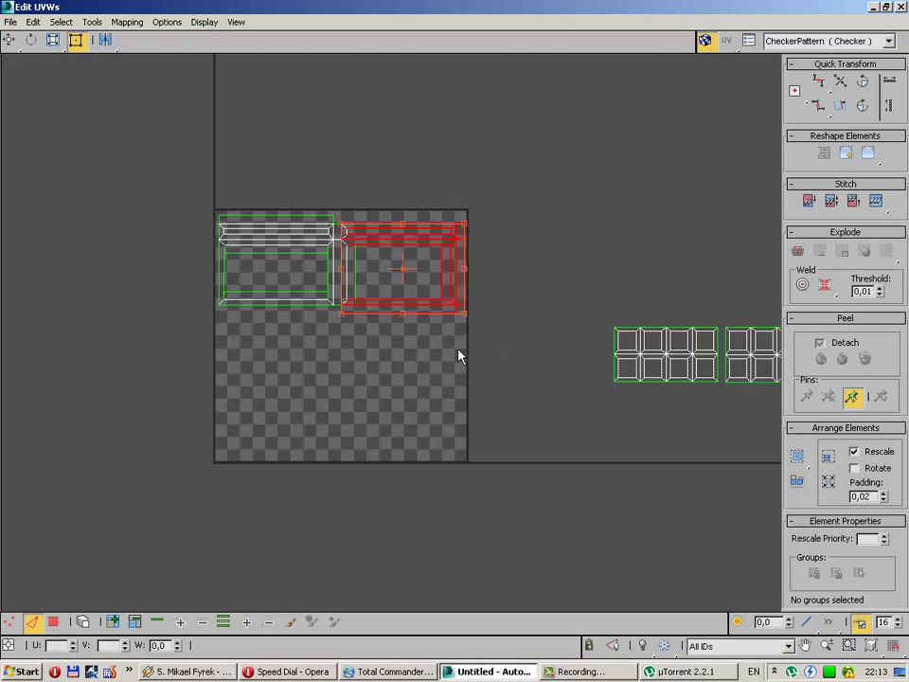
key("ctrl+z")
key("ctrl+z")
key("ctrl+z")
key("ctrl+z")
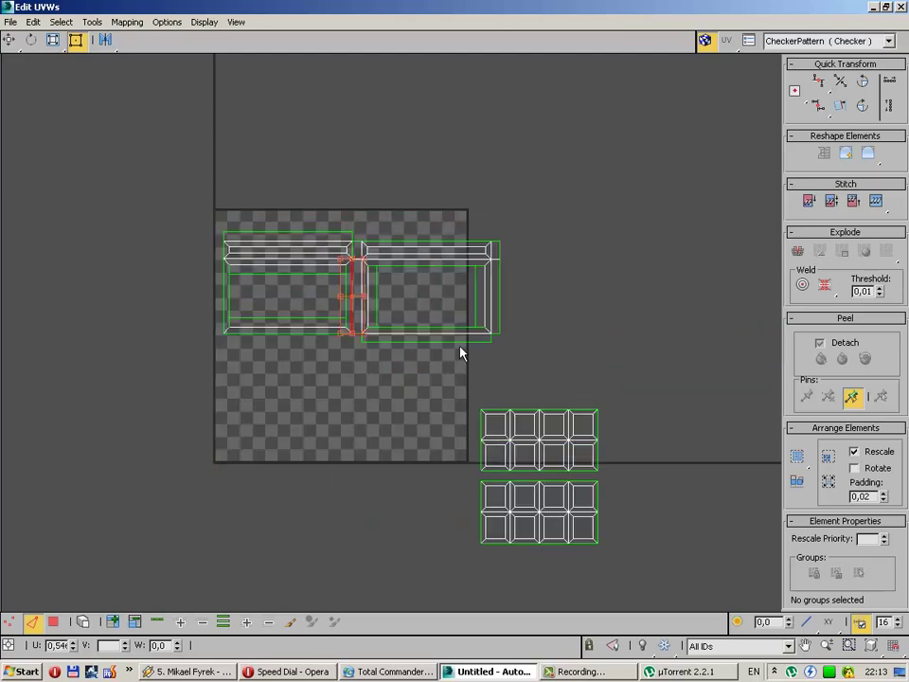
key("ctrl+z")
key("ctrl+z")
key("ctrl+z")
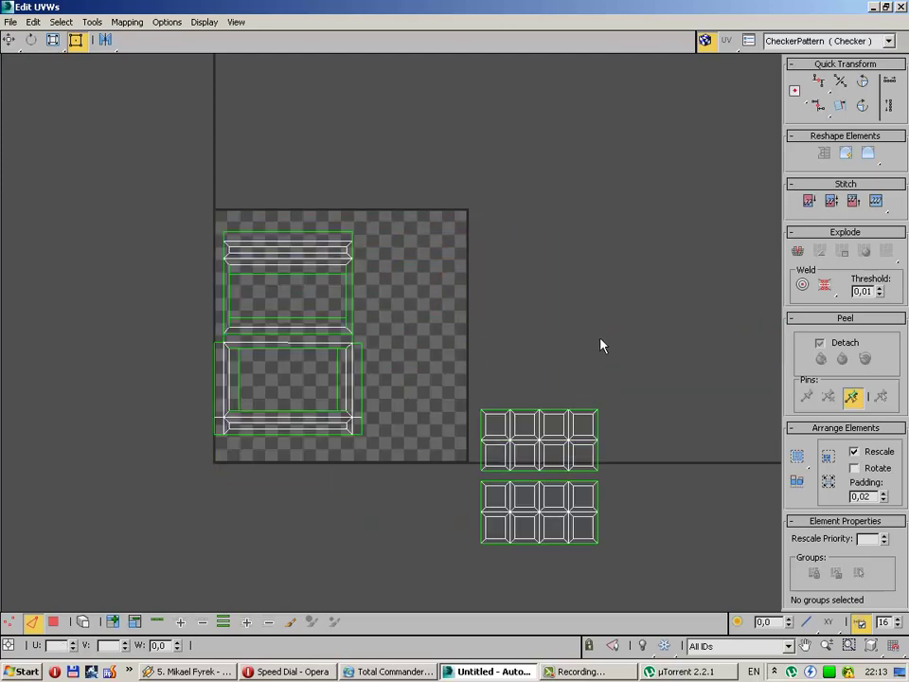
key("ctrl+z")
key("ctrl+z")
Step: Scale all shells down to fit the square and move the grid shells to its upper right
left_click_drag(160, 201, 704, 611)
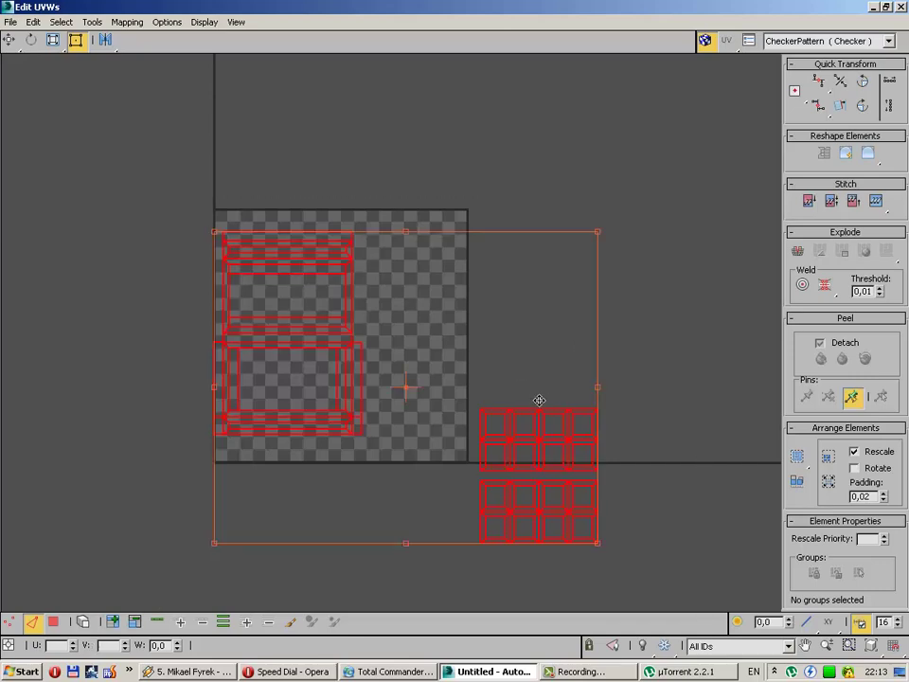
left_click_drag(538, 409, 542, 400)
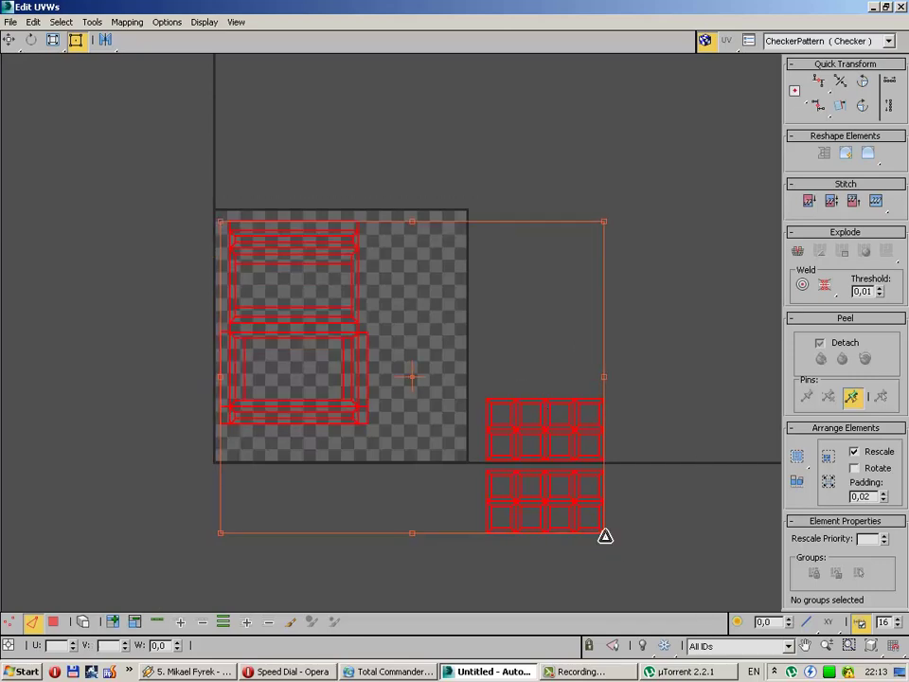
left_click_drag(604, 536, 559, 502)
left_click(452, 345)
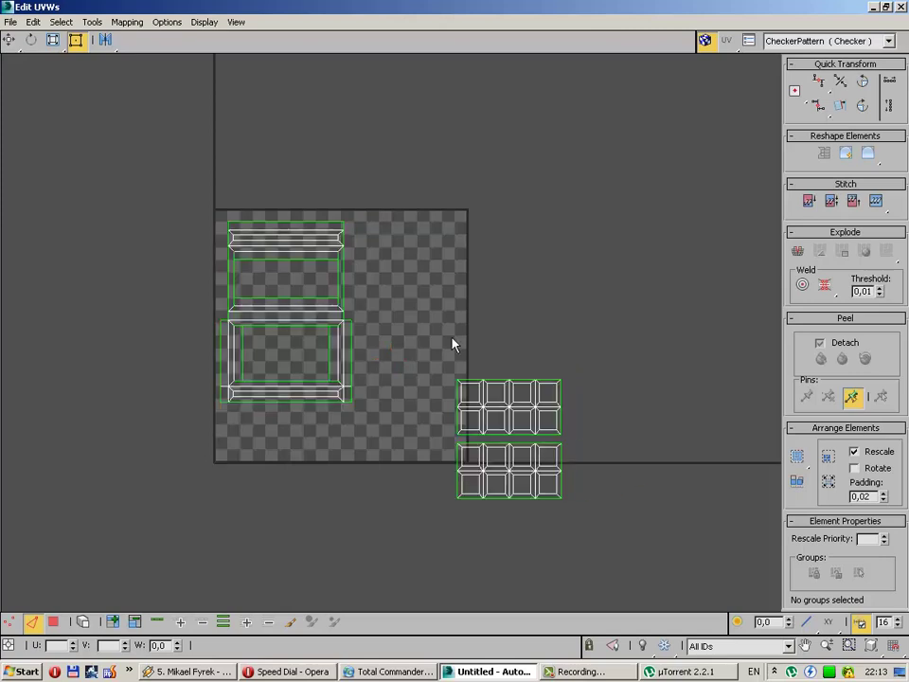
left_click_drag(453, 345, 604, 547)
left_click_drag(502, 408, 403, 249)
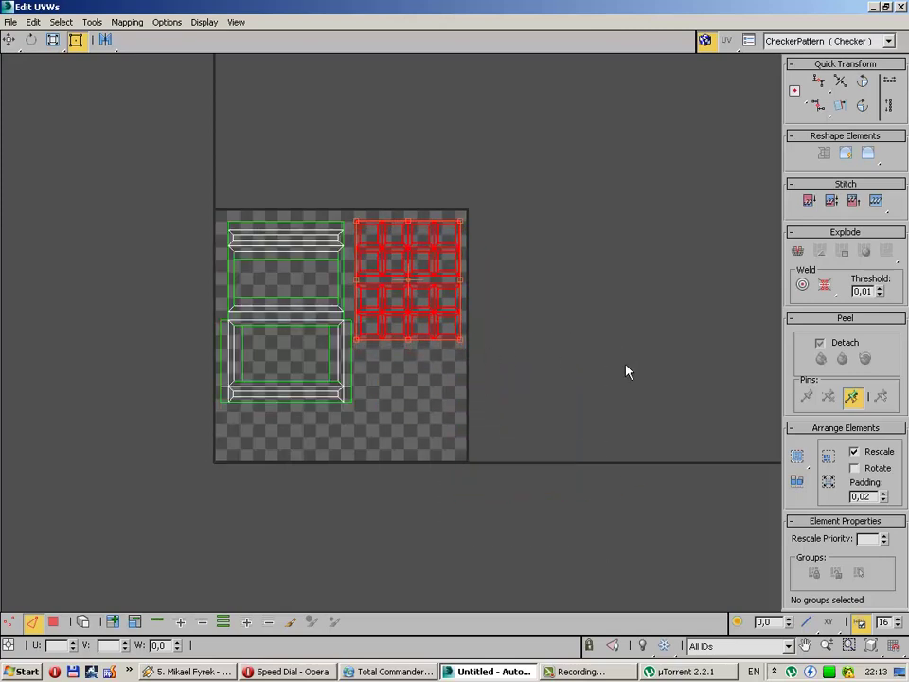
left_click(508, 282)
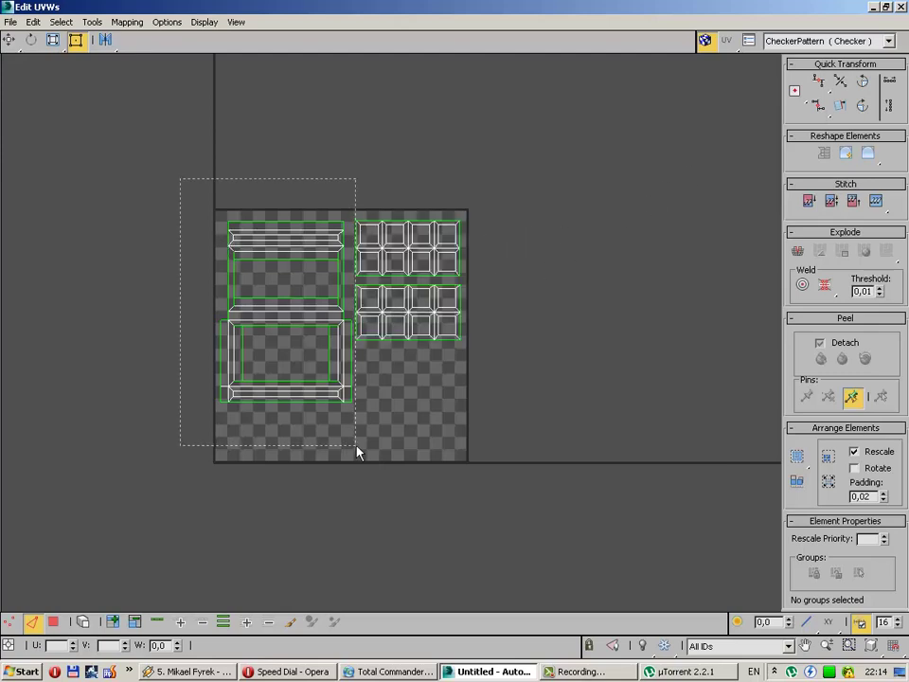
Step: Nudge the frame shells slightly up-left within the tile
left_click_drag(333, 430, 355, 449)
left_click_drag(290, 305, 288, 305)
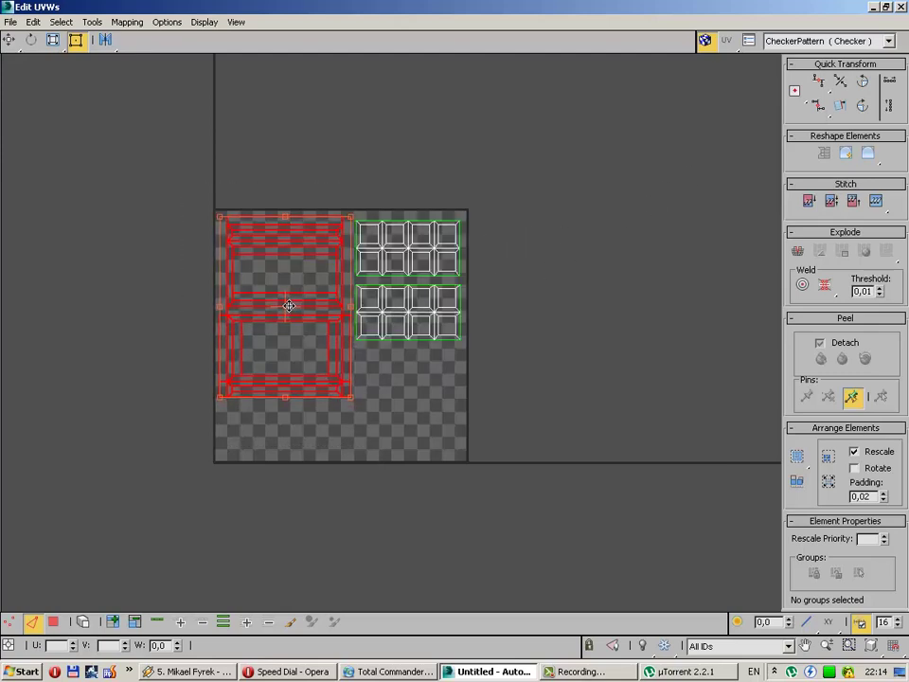
mouse_move(505, 165)
left_mouse_down()
mouse_move(382, 346)
mouse_move(356, 350)
left_mouse_up()
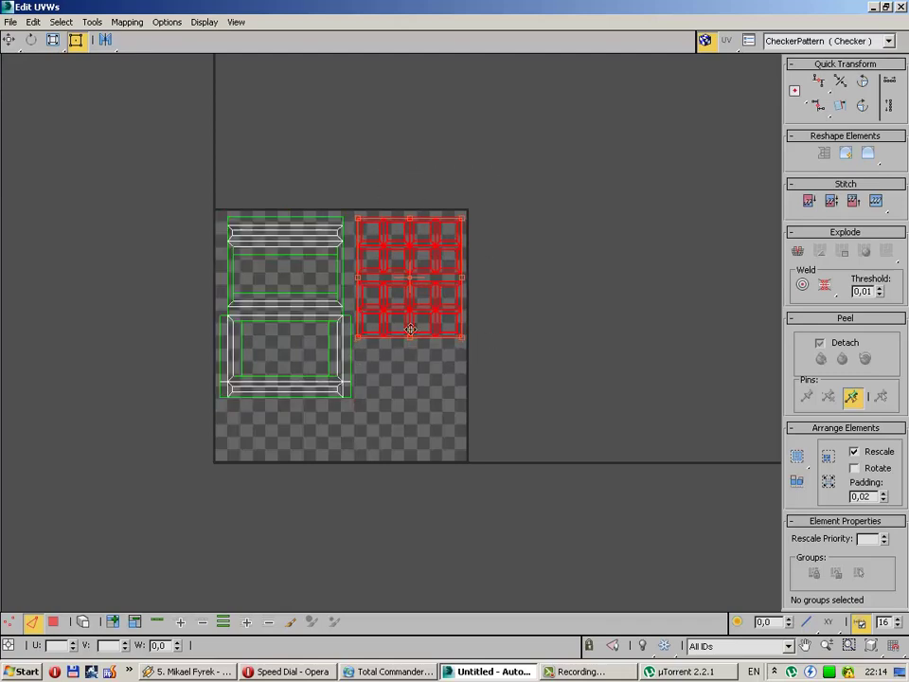
left_click(535, 376)
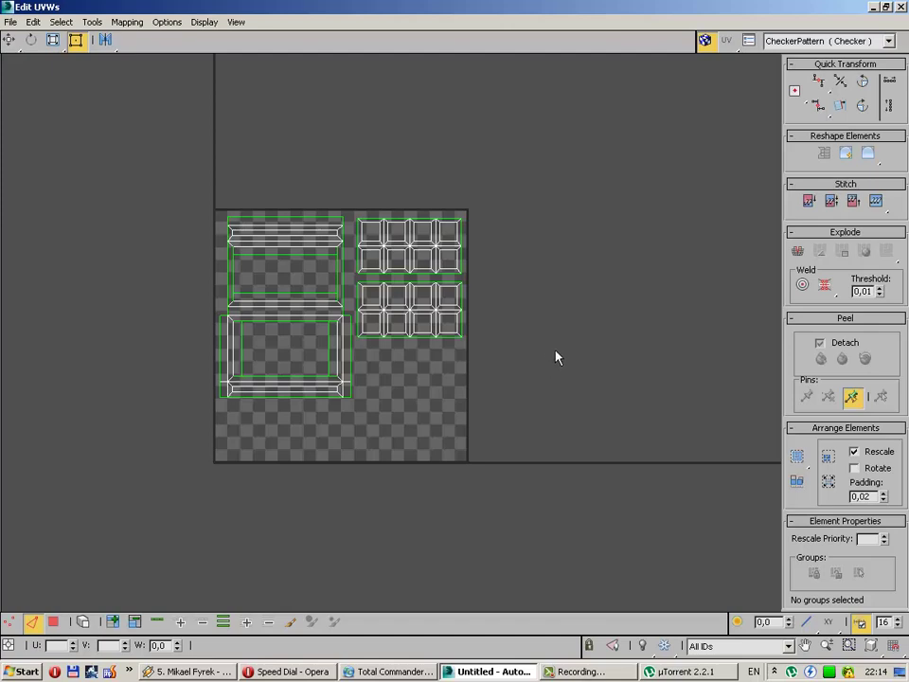
left_click_drag(192, 199, 499, 436)
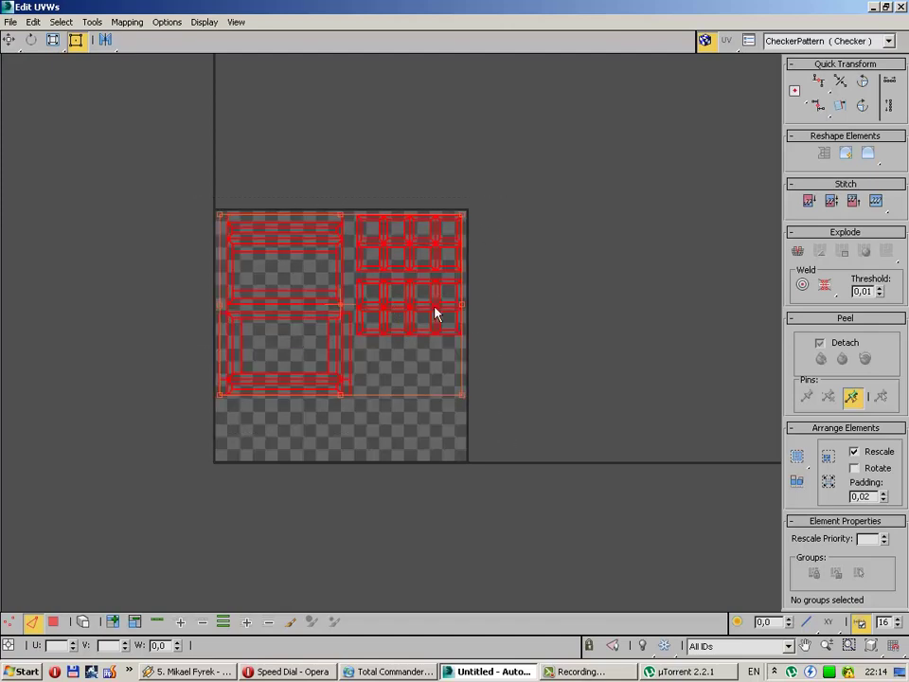
left_click(502, 184)
Step: Place both panel-grid shells side by side below the frame shells, aligned with each other
left_click_drag(363, 349, 363, 349)
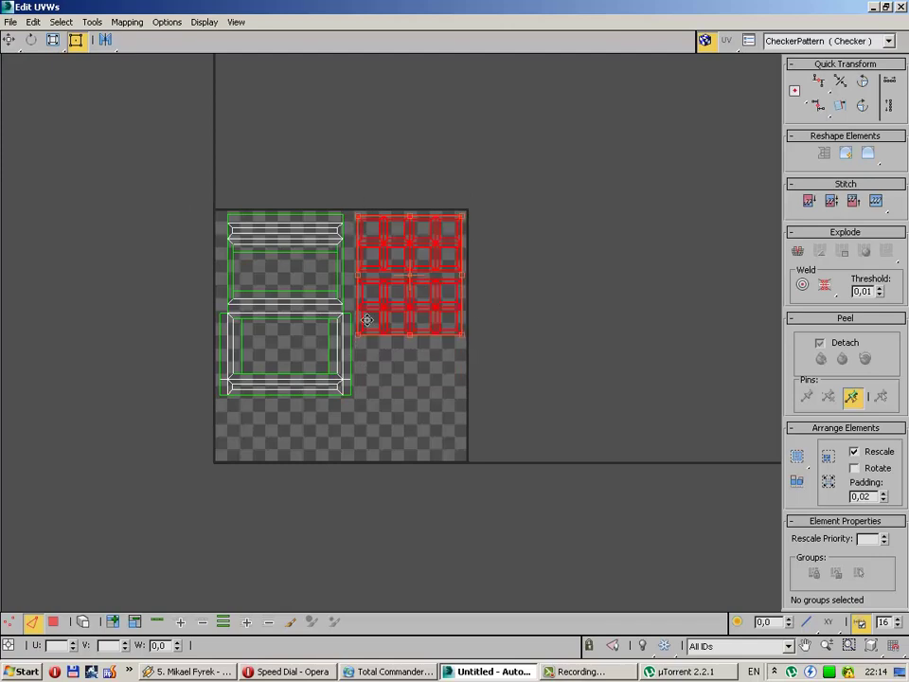
left_click_drag(368, 301, 344, 385)
left_click_drag(246, 498, 231, 486)
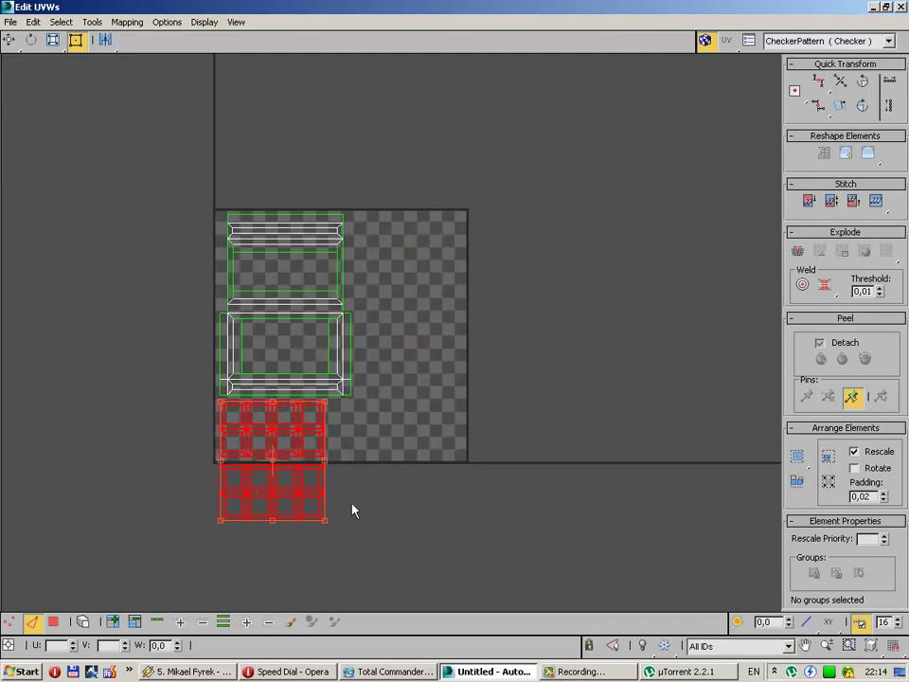
left_click_drag(384, 614, 163, 467)
left_click_drag(246, 473, 355, 410)
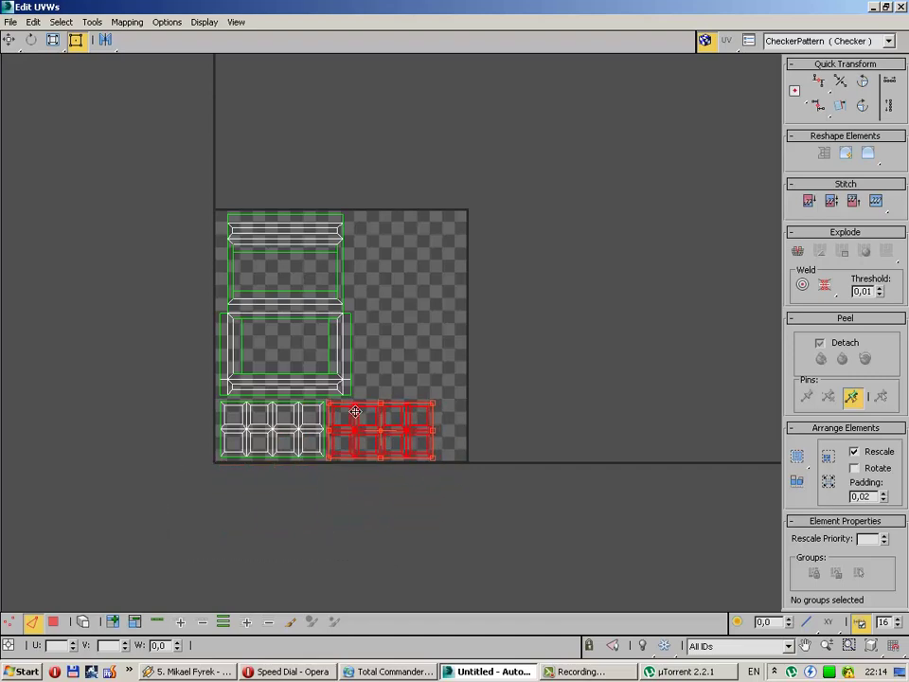
scroll(355, 411, "up", 5)
scroll(320, 428, "up", 2)
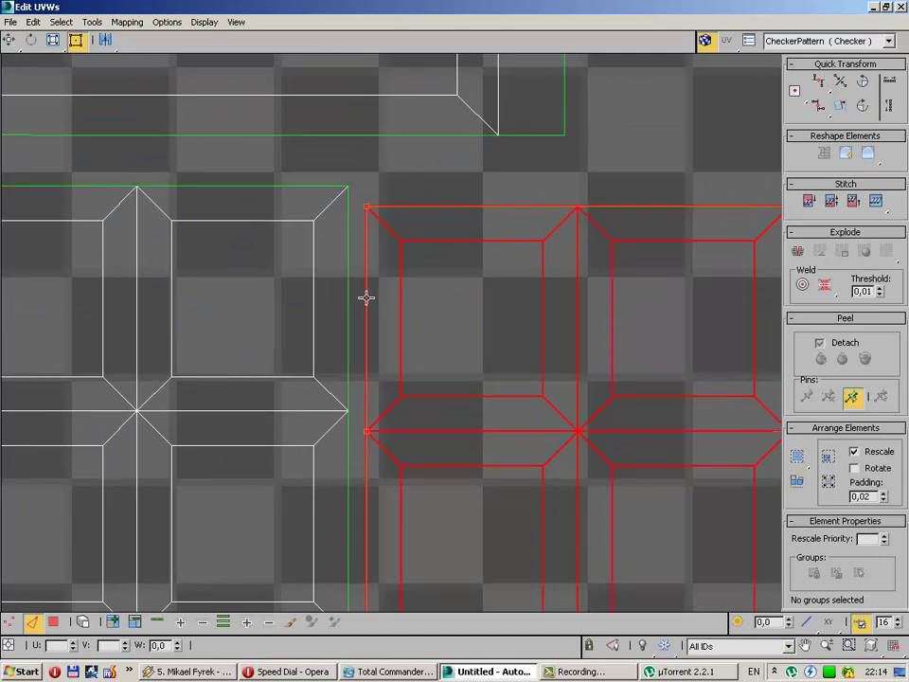
left_click_drag(369, 301, 370, 282)
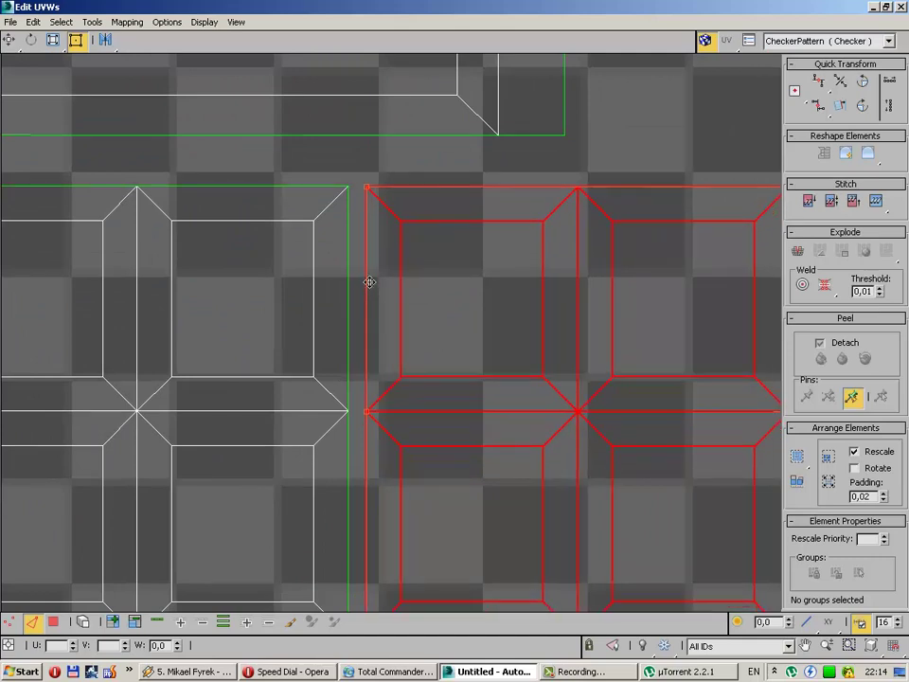
key("ctrl+d")
scroll(398, 195, "down", 3)
scroll(401, 188, "down", 4)
middle_click_drag(720, 103, 650, 284)
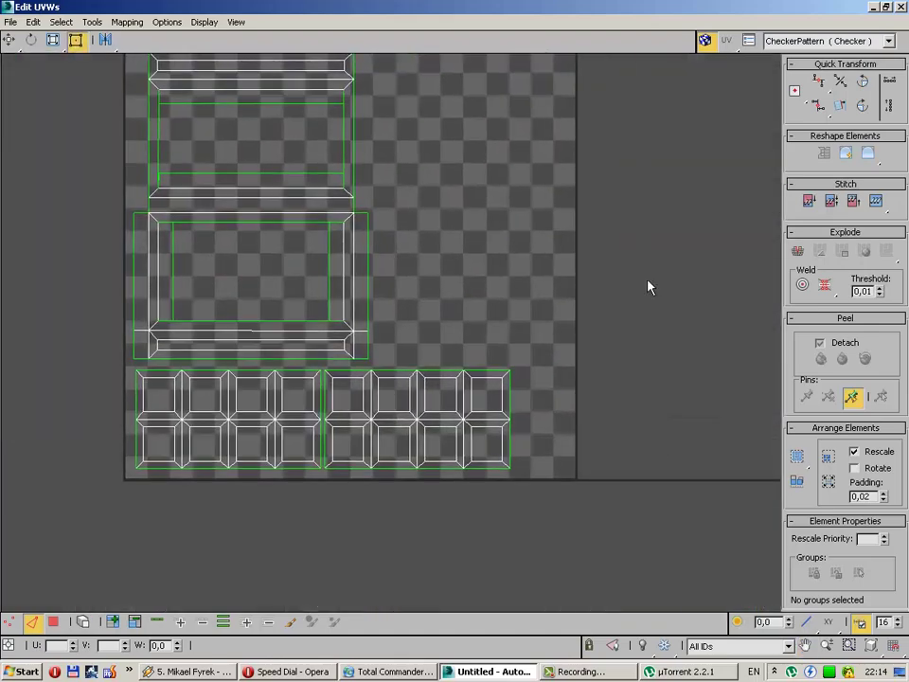
middle_click_drag(664, 220, 642, 272)
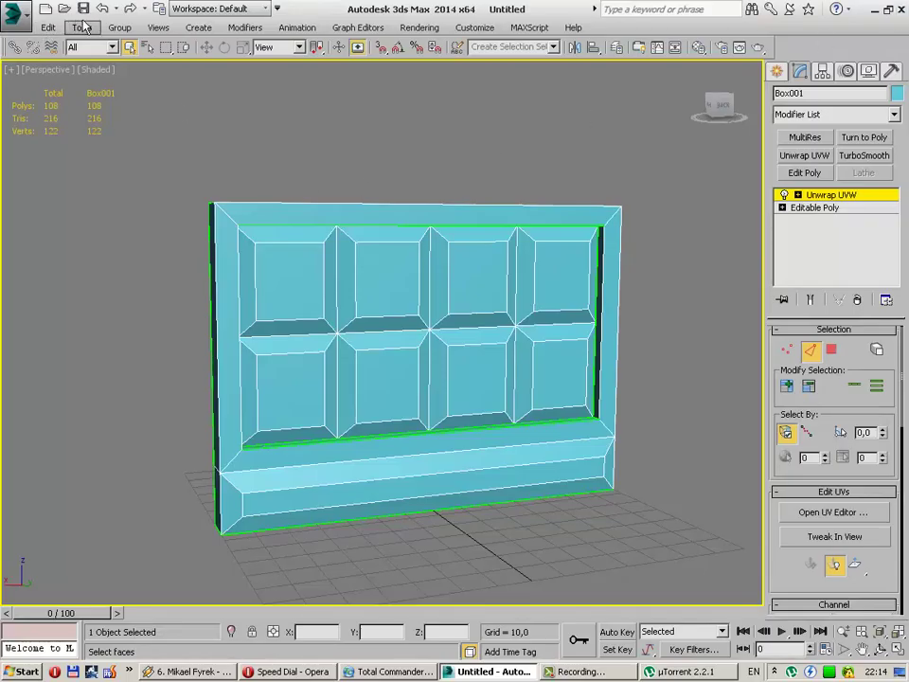
Step: Save the scene as wall.max in the d:\My3D folder
left_click(83, 8)
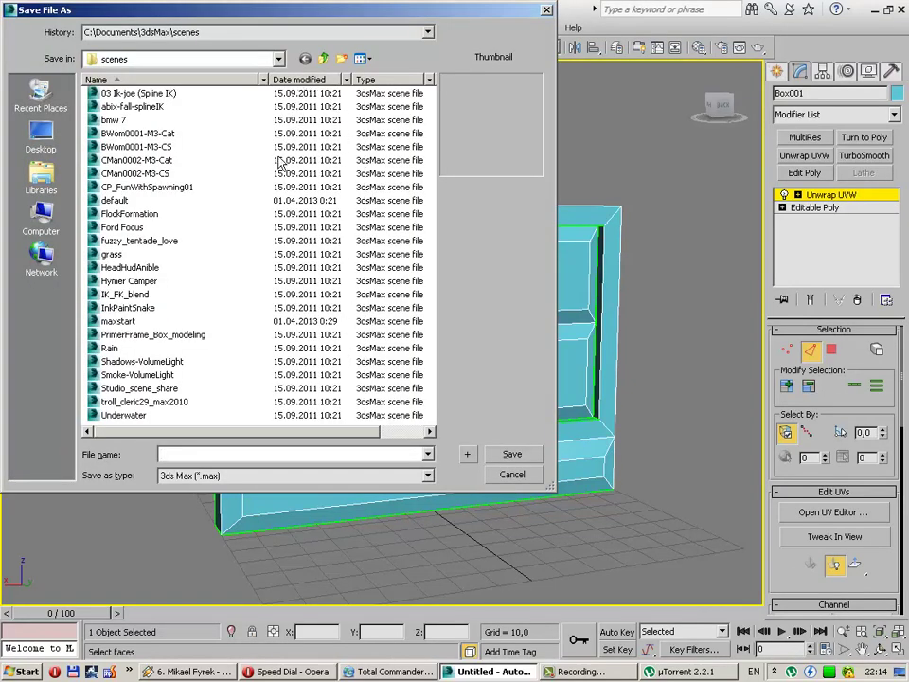
type("d:")
type("y3d")
key("Return")
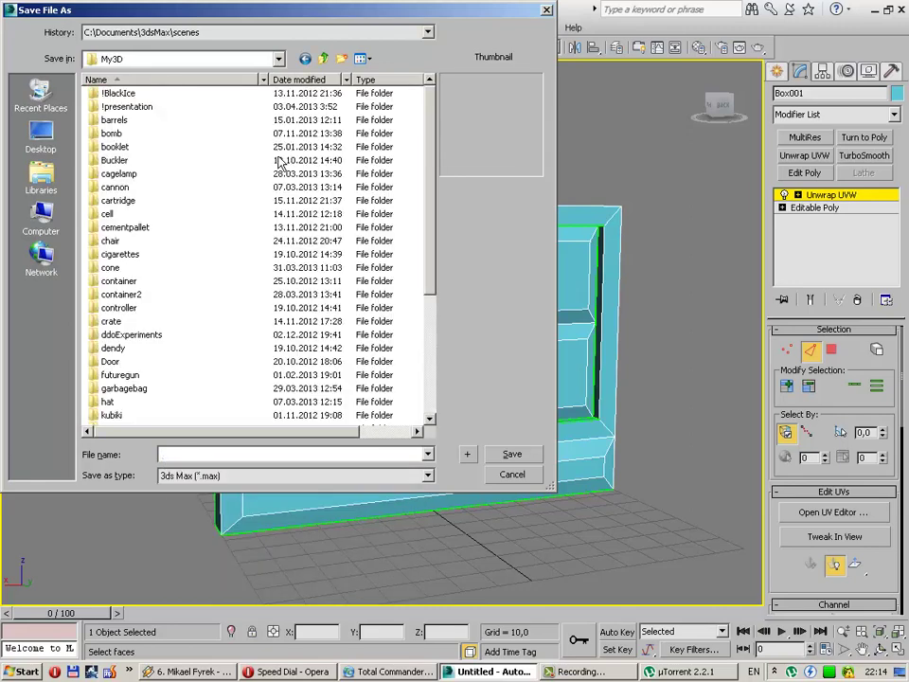
type("wall")
key("Return")
mouse_move(444, 190)
middle_mouse_down("alt")
mouse_move(389, 242)
mouse_move(414, 257)
mouse_move(227, 244)
mouse_move(327, 216)
mouse_move(432, 252)
middle_mouse_up("alt")
left_click(776, 71)
Step: Select the wall object Box001
left_click(616, 238)
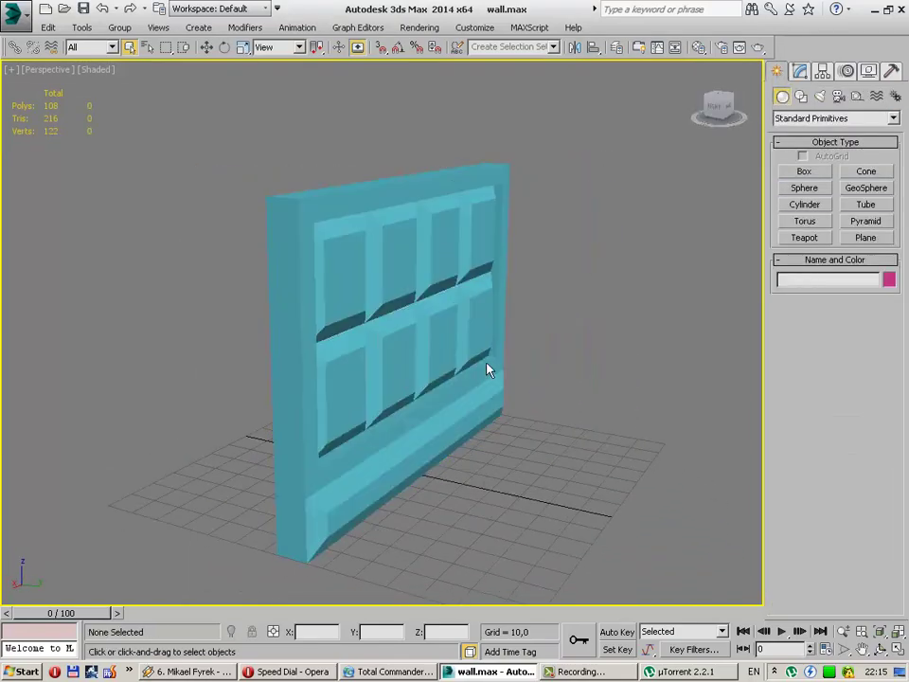
left_click(489, 369)
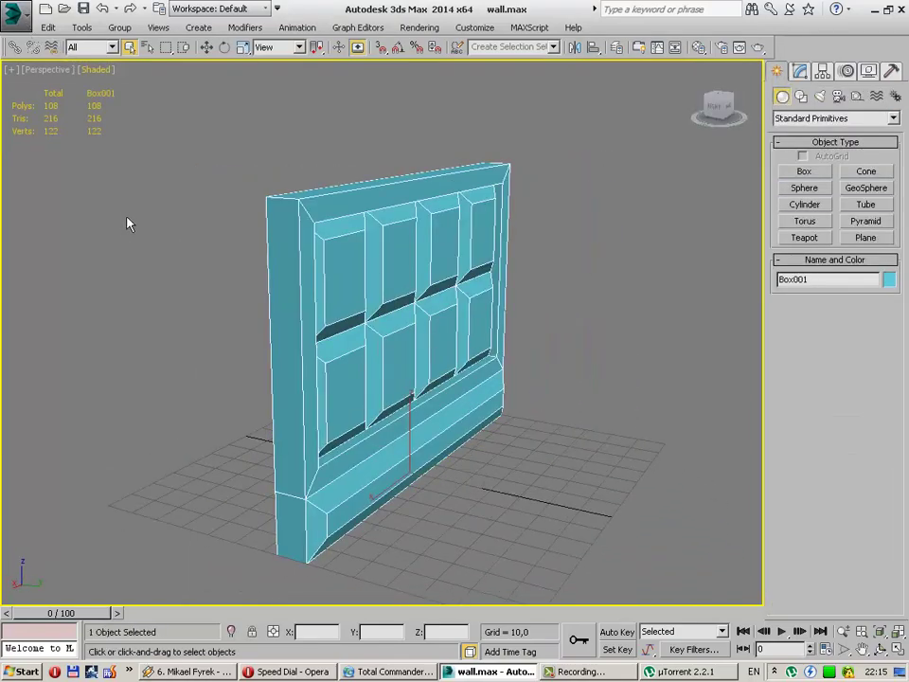
key("alt+f")
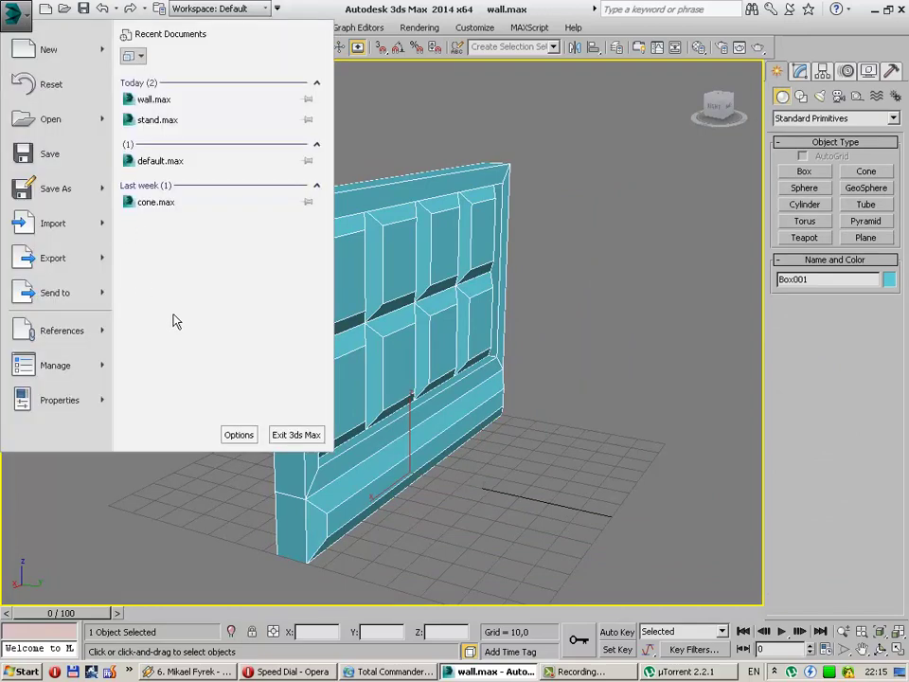
left_click(508, 366)
left_click(544, 349)
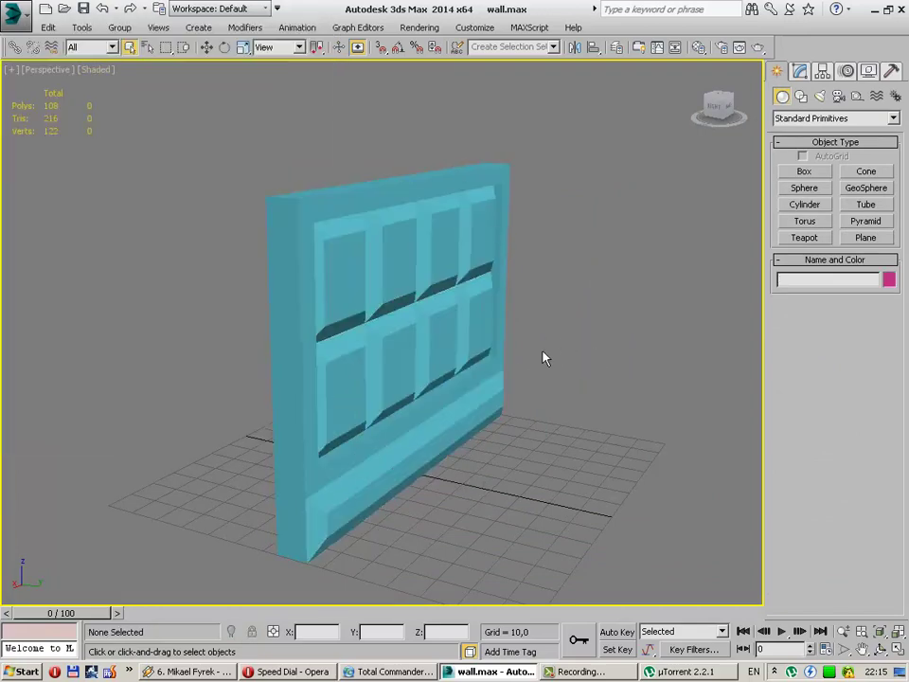
left_click(478, 356)
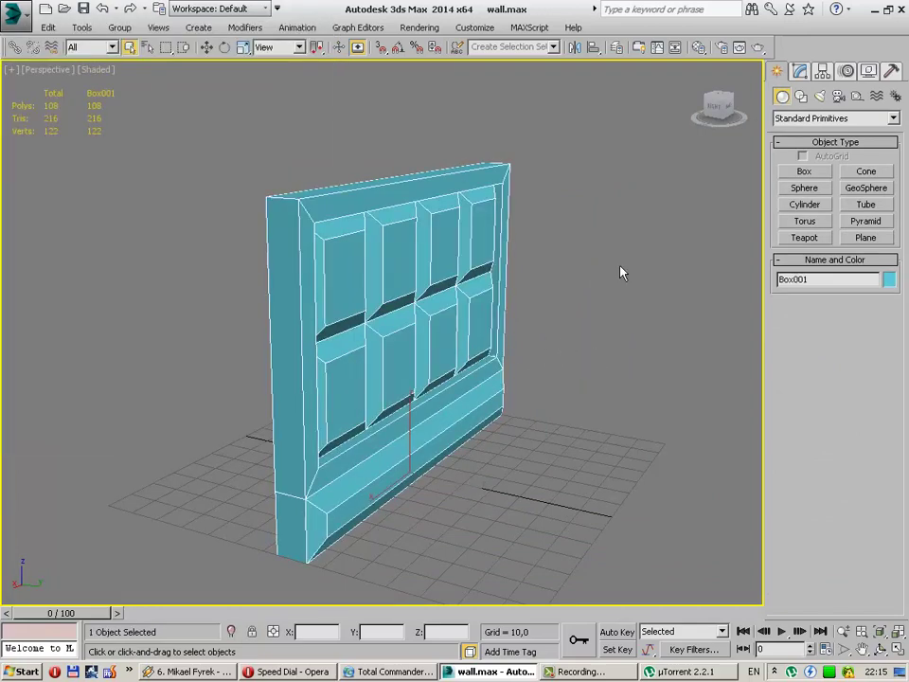
Step: Export the wall as wall.fbx into d:\My3D\concretewall with default FBX settings
left_click(15, 11)
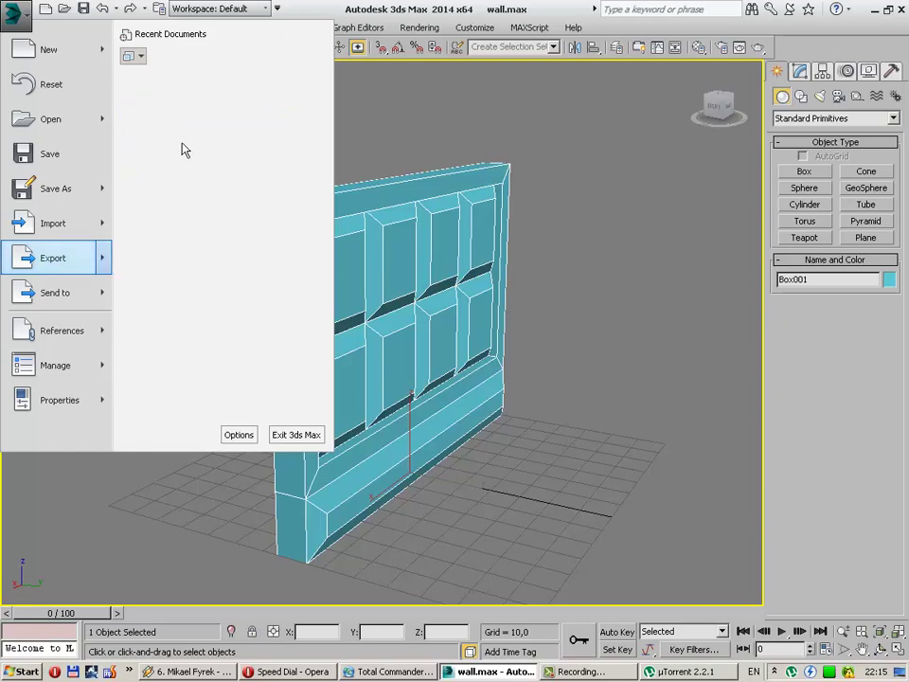
left_click(184, 150)
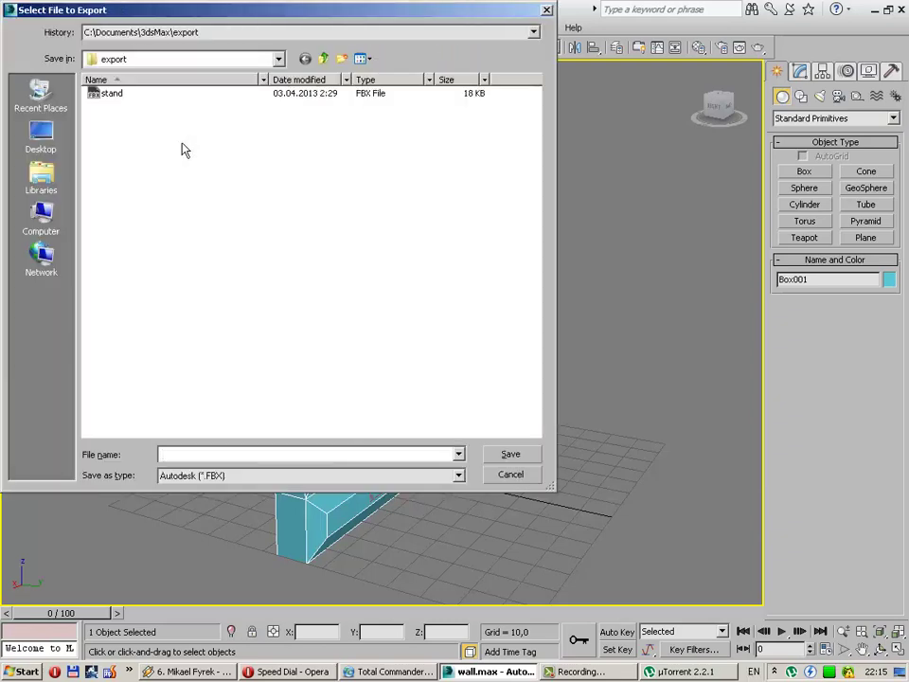
type("d:\\My")
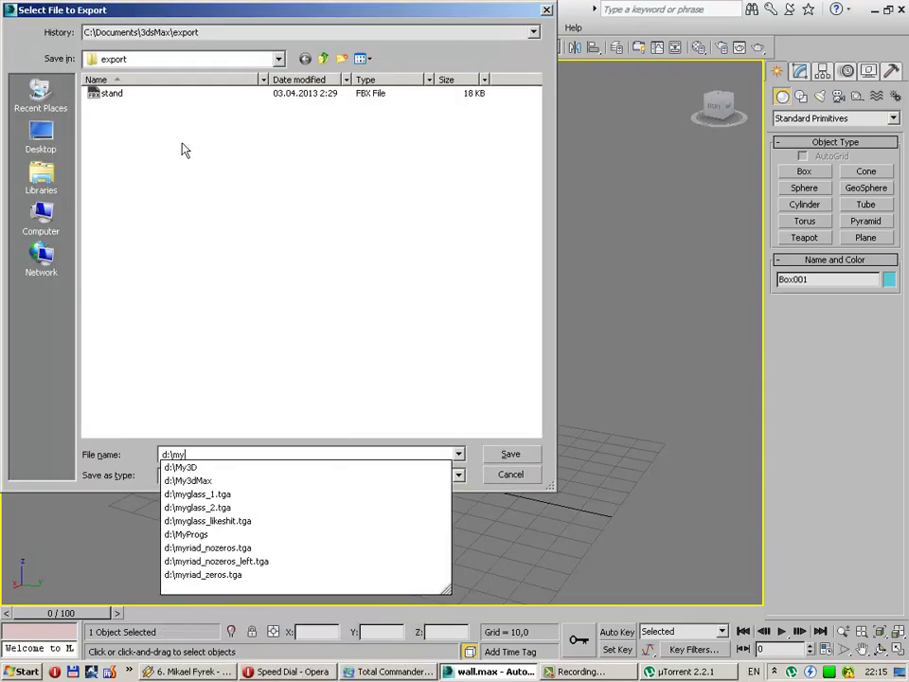
type("3D\\co")
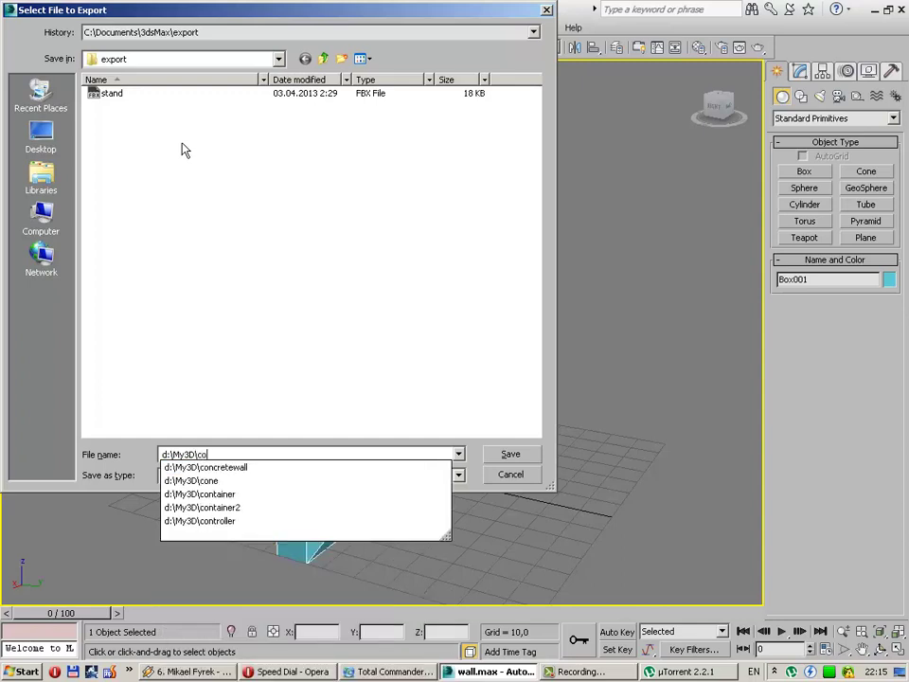
key("Down")
key("Return")
type("wall")
key("Return")
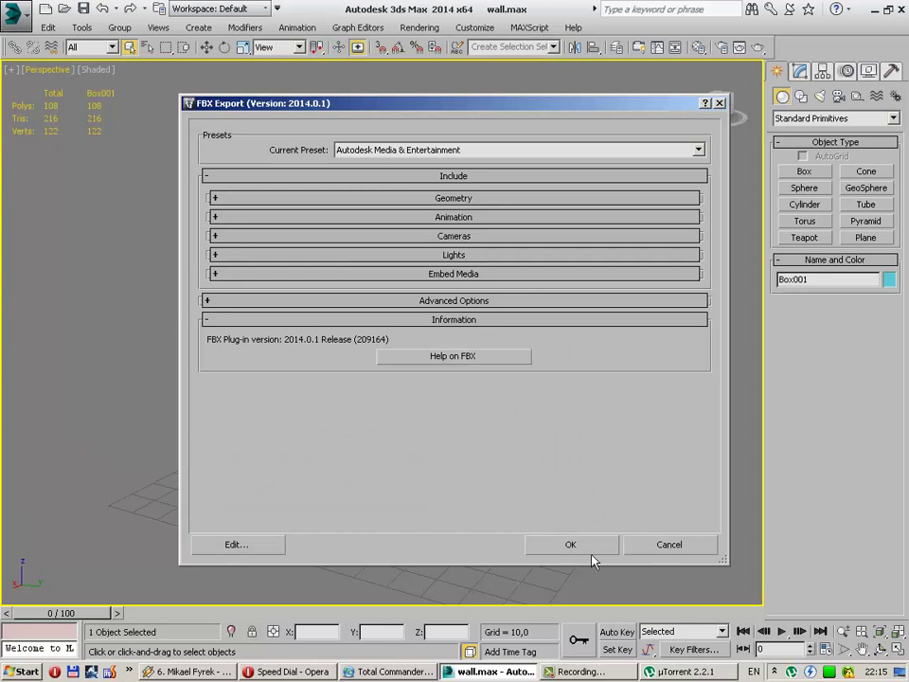
left_click(583, 547)
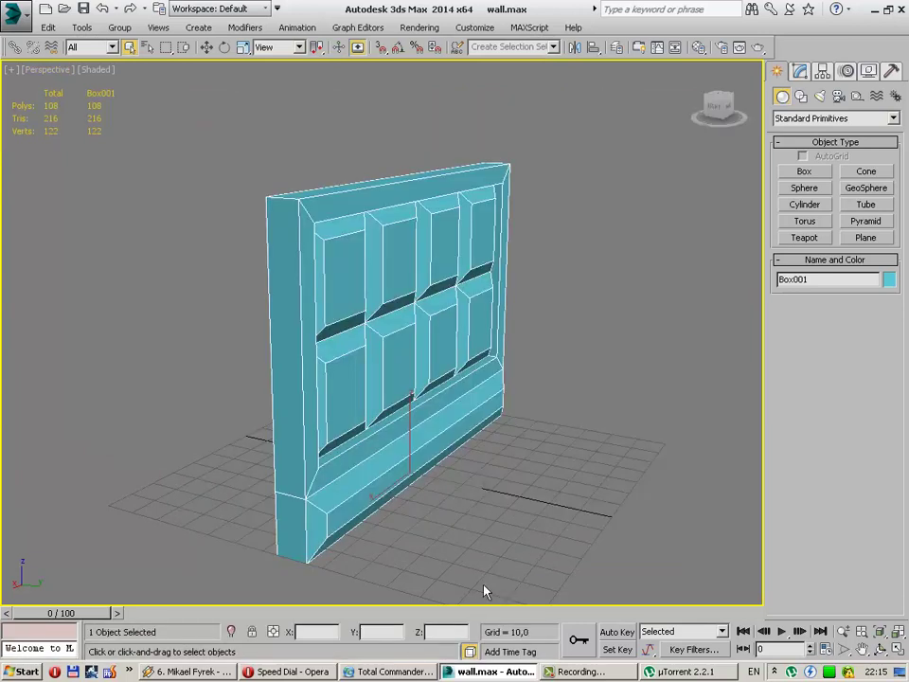
left_click(25, 672)
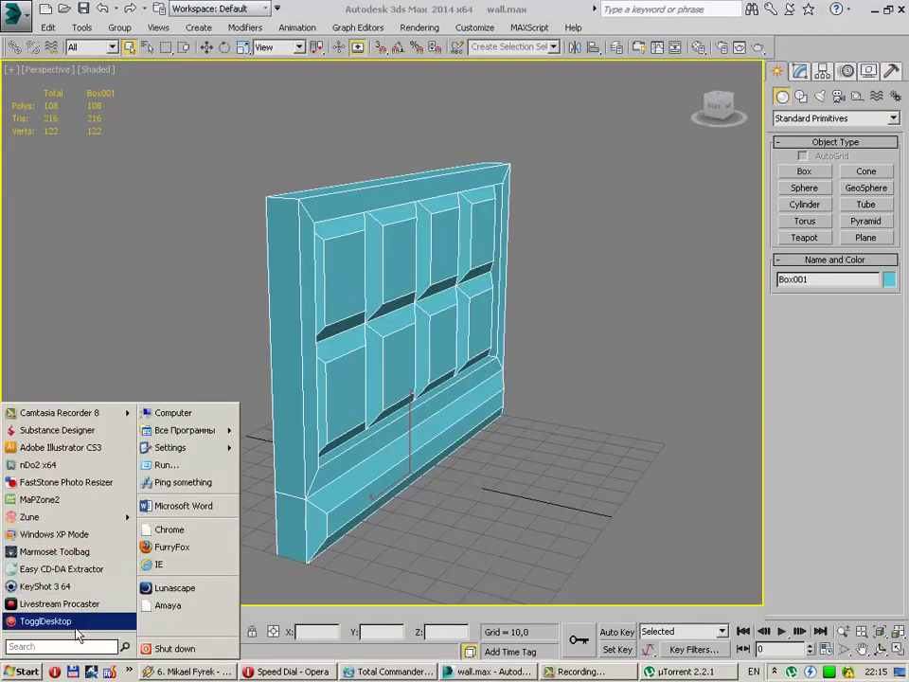
Step: Launch Marmoset Toolbag, open d:\My3D\concretewall\wall.FBX and orbit around the mesh
left_click(72, 558)
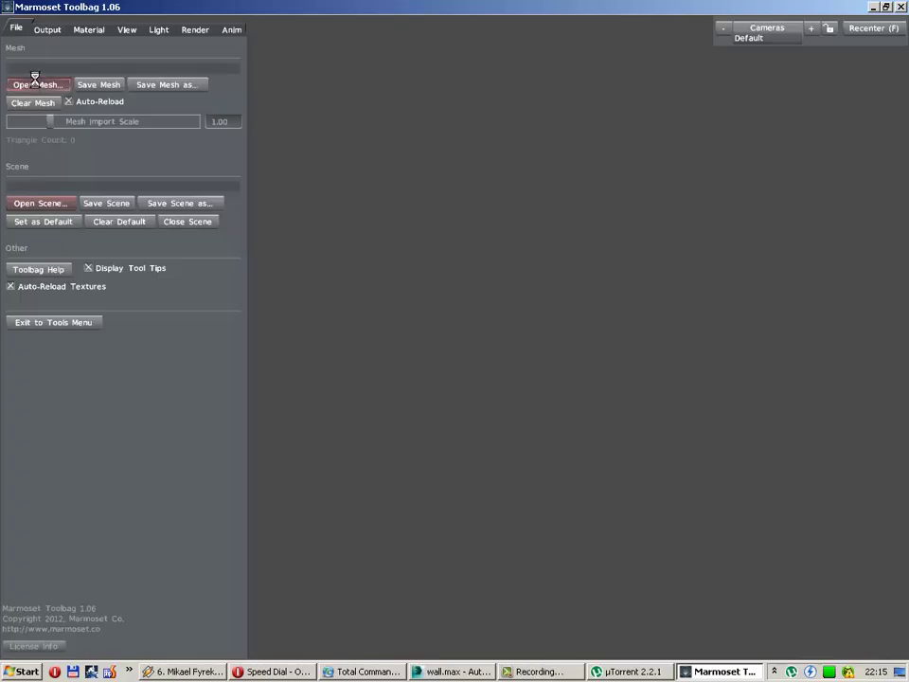
left_click(37, 84)
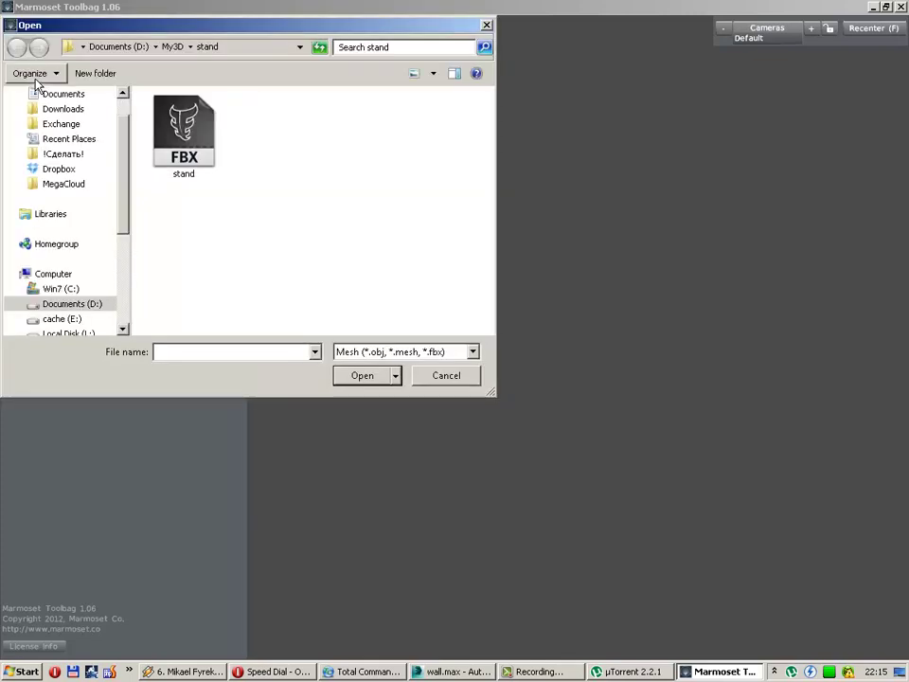
type("d:\\my")
key("Down")
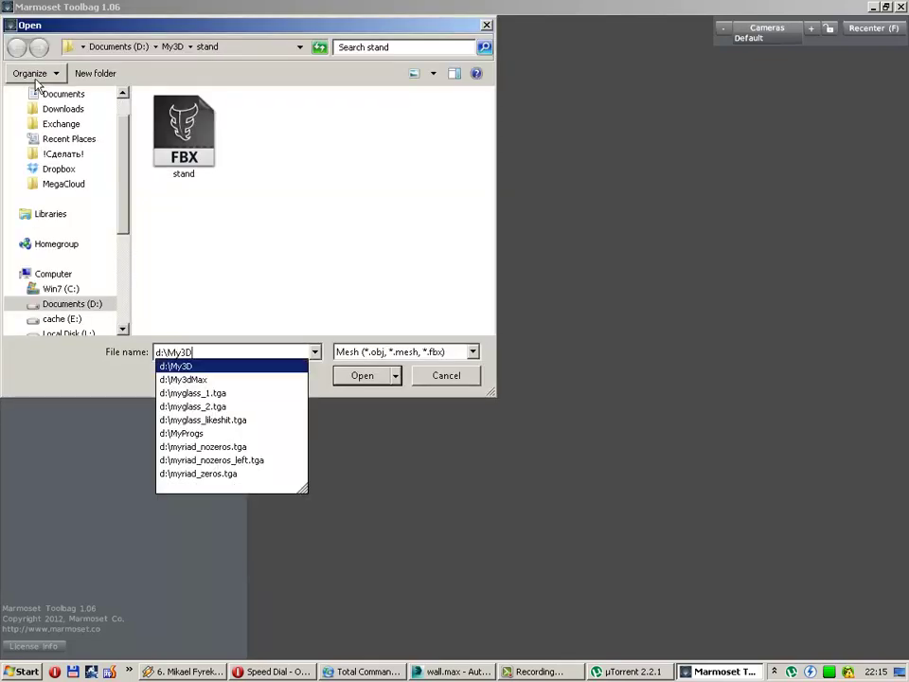
type("\\con")
key("Down")
key("Return")
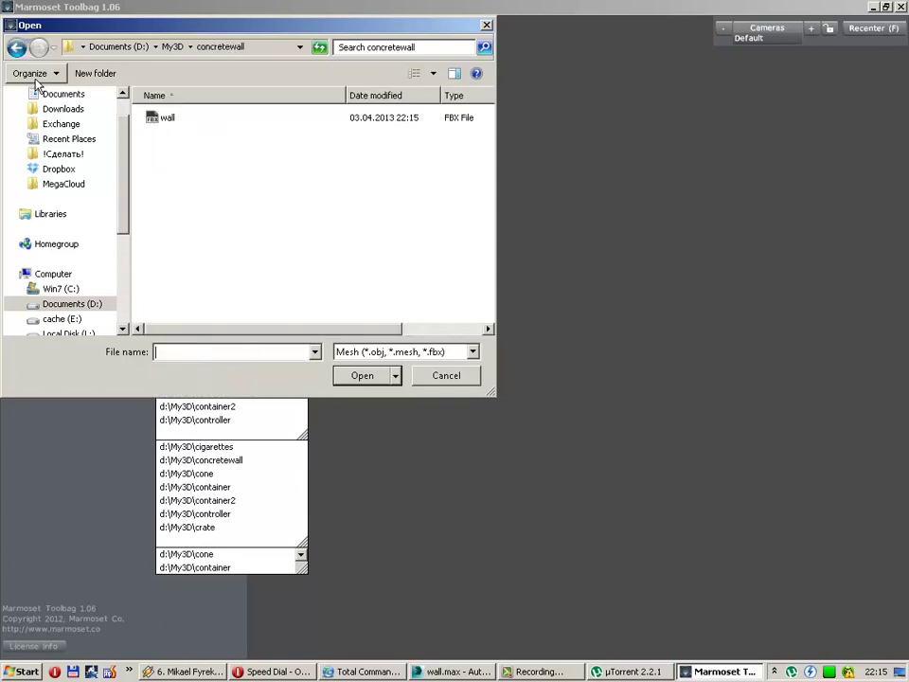
left_click(162, 120)
double_click(163, 119)
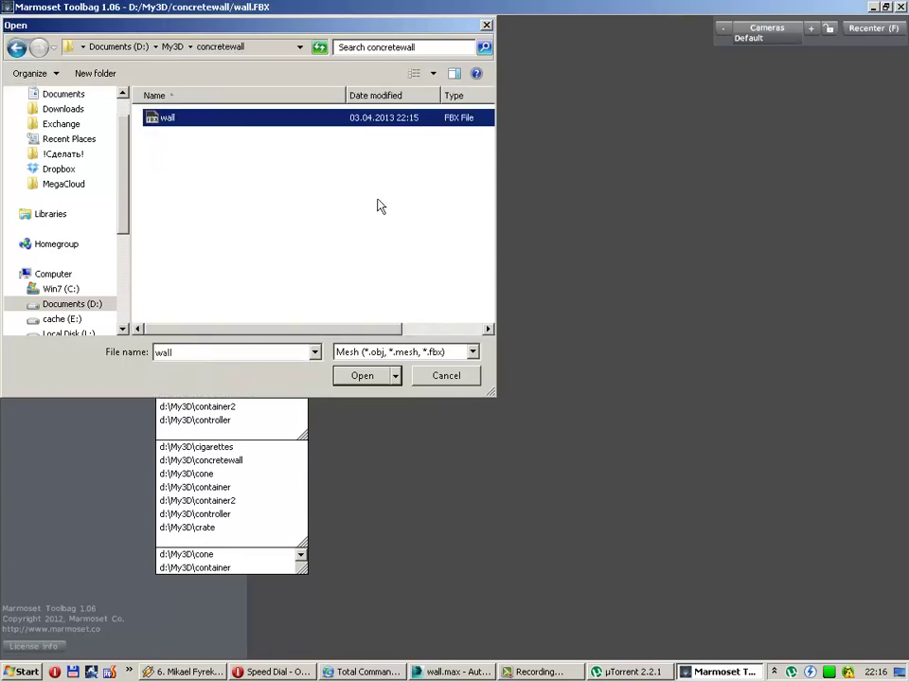
mouse_move(296, 377)
left_mouse_down()
mouse_move(406, 458)
mouse_move(571, 460)
mouse_move(364, 467)
mouse_move(597, 428)
mouse_move(591, 345)
mouse_move(423, 396)
mouse_move(335, 446)
mouse_move(279, 387)
mouse_move(224, 407)
mouse_move(355, 477)
mouse_move(401, 470)
mouse_move(402, 460)
mouse_move(515, 428)
mouse_move(438, 411)
mouse_move(365, 330)
mouse_move(467, 398)
mouse_move(471, 424)
mouse_move(392, 404)
mouse_move(536, 430)
mouse_move(528, 461)
mouse_move(418, 401)
mouse_move(507, 439)
mouse_move(568, 392)
mouse_move(560, 417)
mouse_move(655, 423)
mouse_move(676, 395)
mouse_move(580, 444)
mouse_move(486, 445)
left_mouse_up()
Step: Return to the wall.max scene and select the wall object
left_click(478, 674)
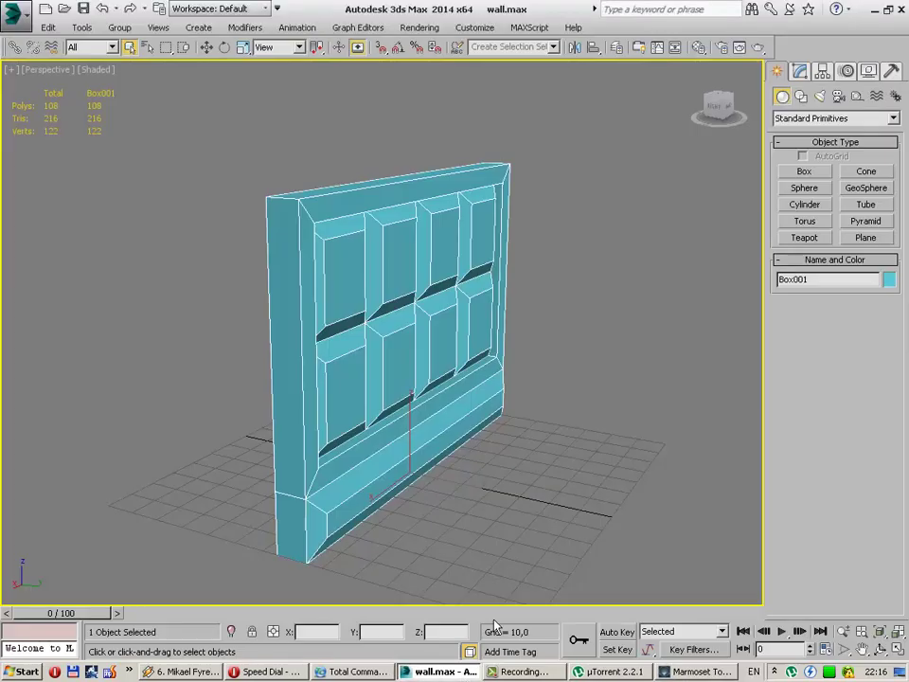
mouse_move(476, 473)
middle_mouse_down("alt")
mouse_move(409, 472)
mouse_move(419, 488)
middle_mouse_up("alt")
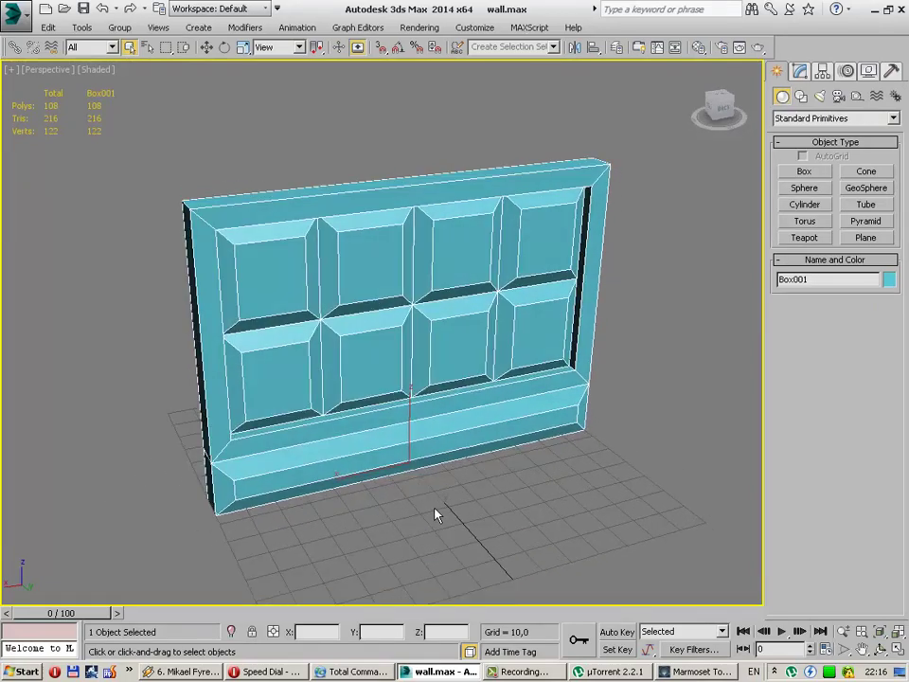
left_click(435, 514)
left_click(410, 416)
Step: Create a mental ray material with an Ambient/Reflective Occlusion surface map: 129 samples, spread 0,1
key("m")
left_click(711, 267)
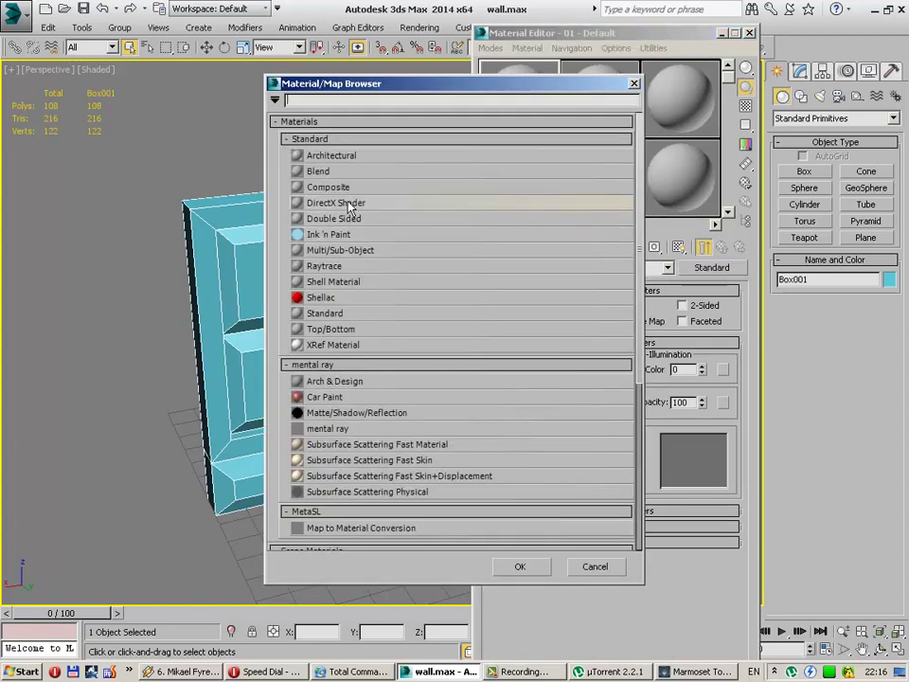
double_click(343, 429)
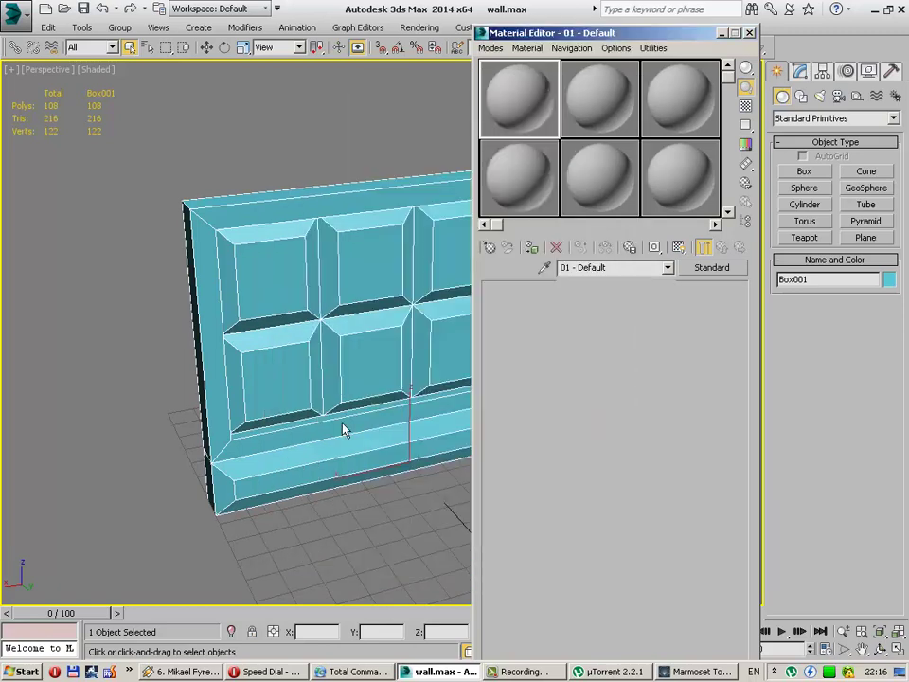
left_click(650, 318)
type("a")
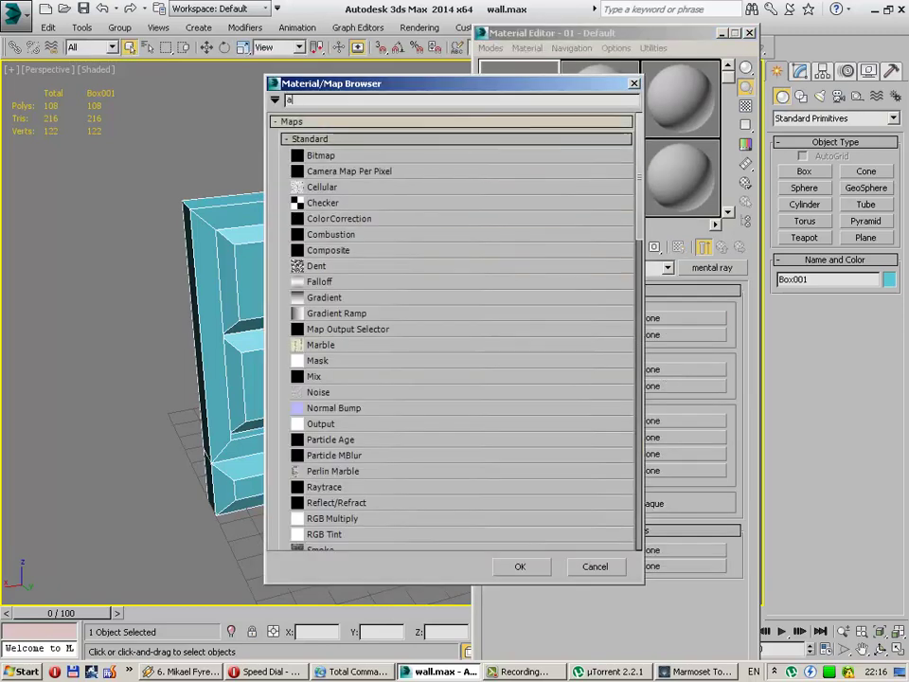
double_click(343, 118)
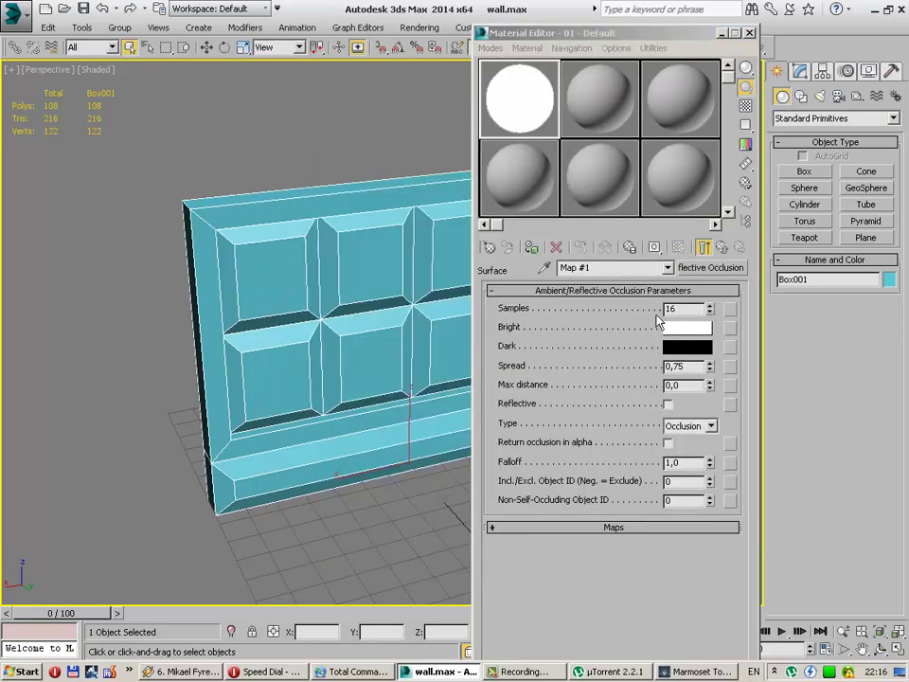
type("128")
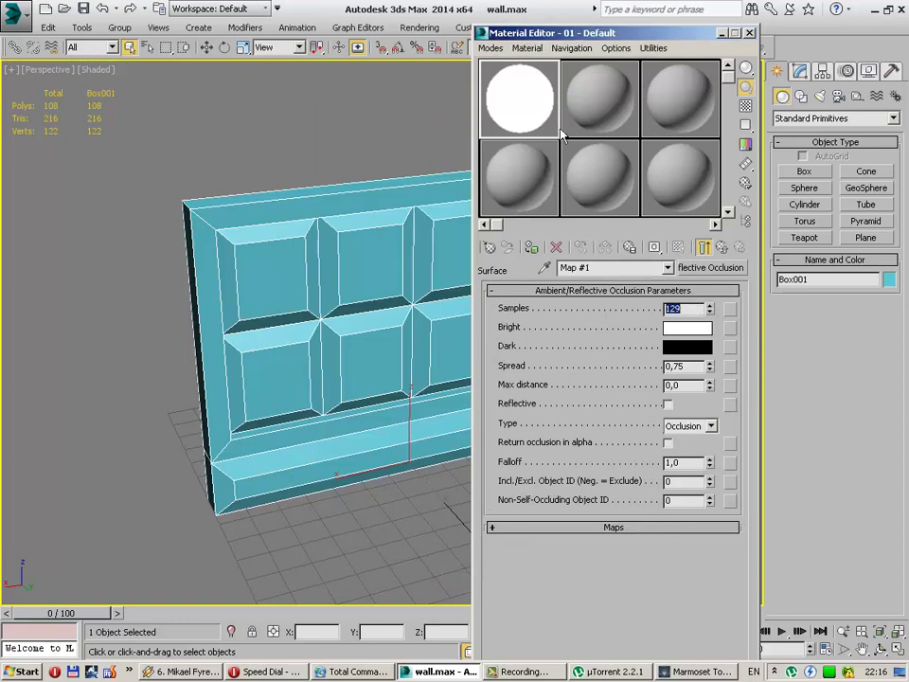
double_click(673, 367)
type("1")
key("Return")
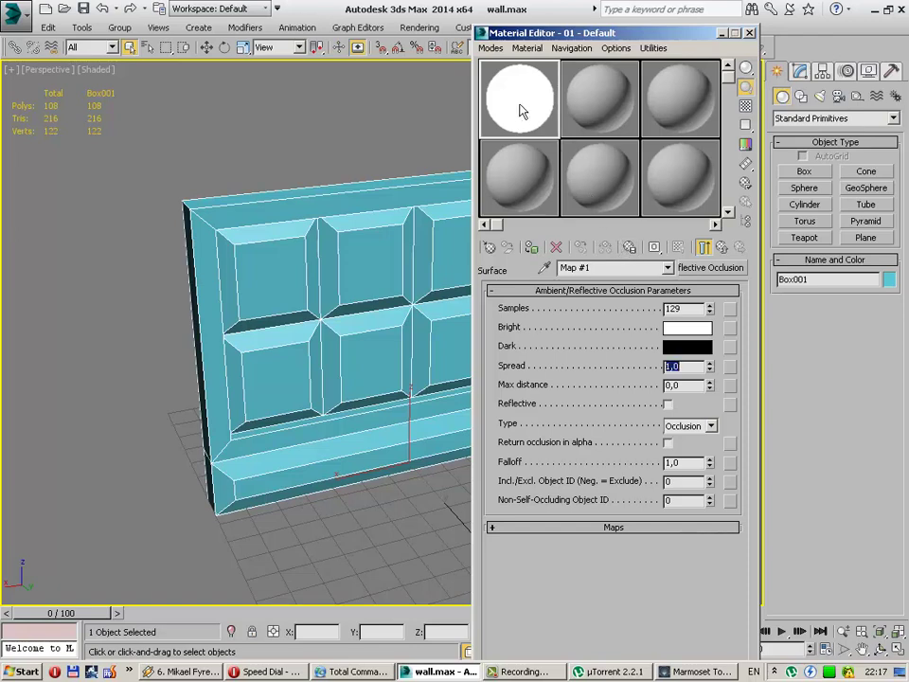
Step: Apply the occlusion material to the wall and start the Render To Texture bake
left_click_drag(522, 112, 308, 335)
key("shift+q")
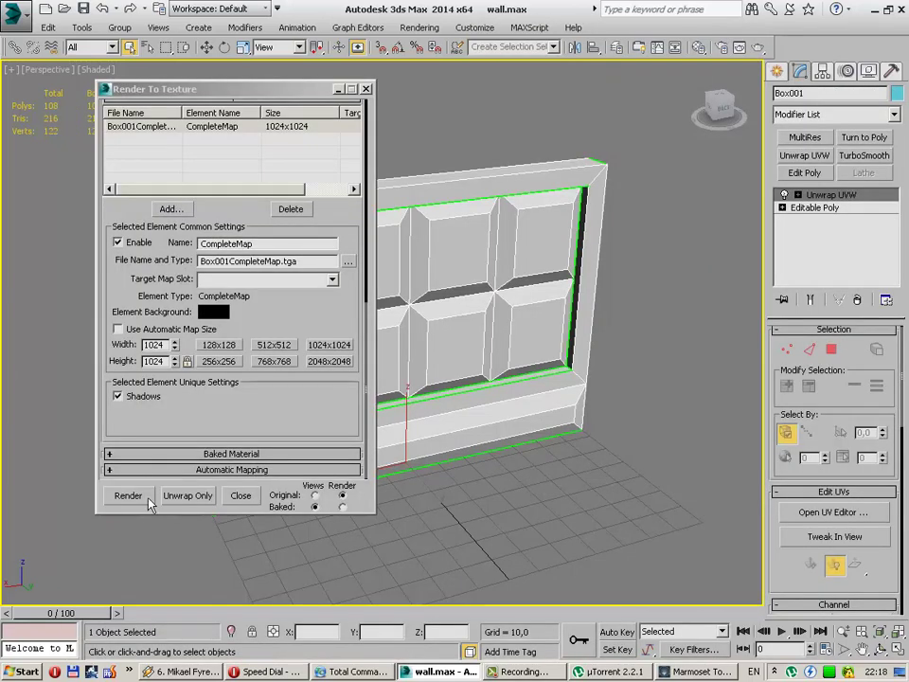
left_click(129, 495)
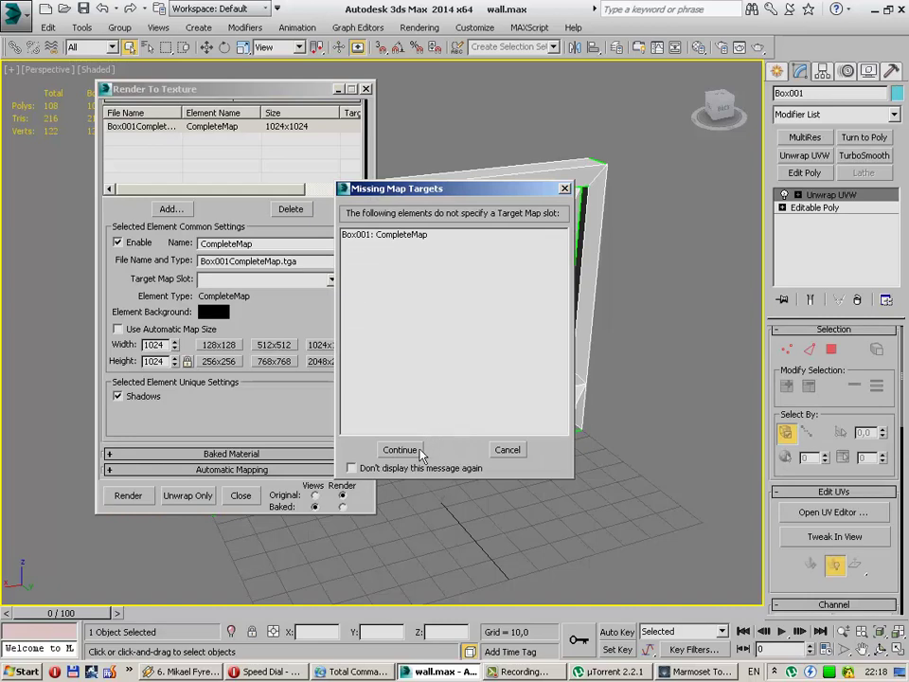
Step: Continue the bake past the missing-target warning and save the result as 32-bit ao.tga
left_click(403, 468)
left_click(405, 451)
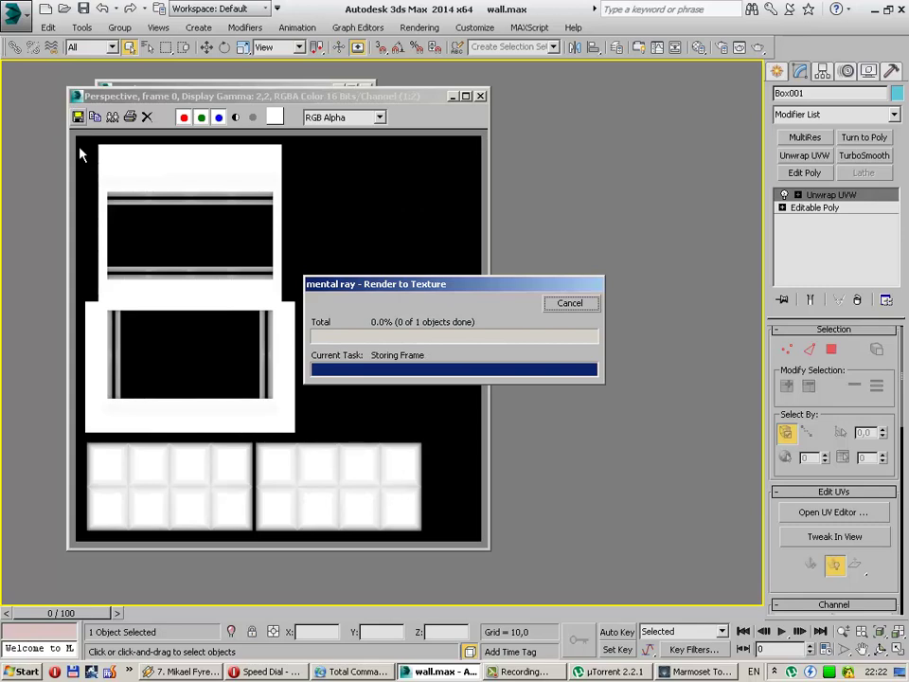
left_click(78, 117)
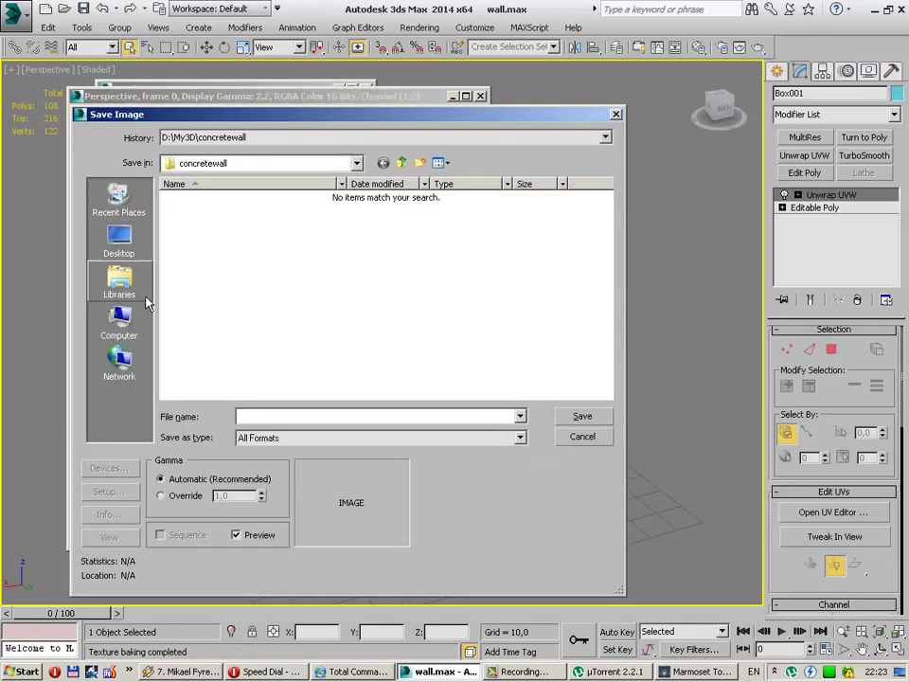
type("ao.tga")
key("Return")
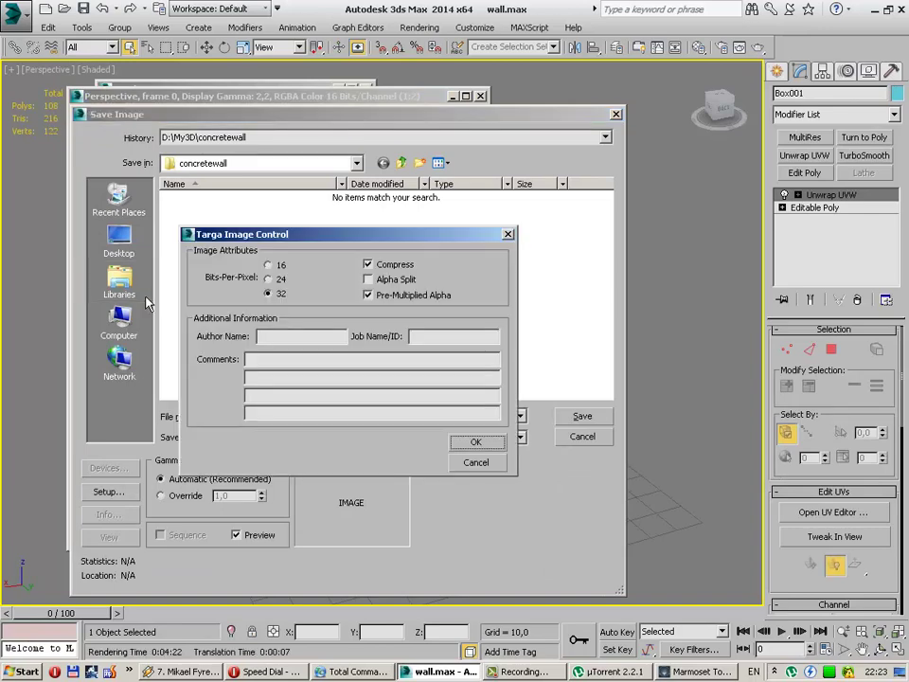
left_click(476, 441)
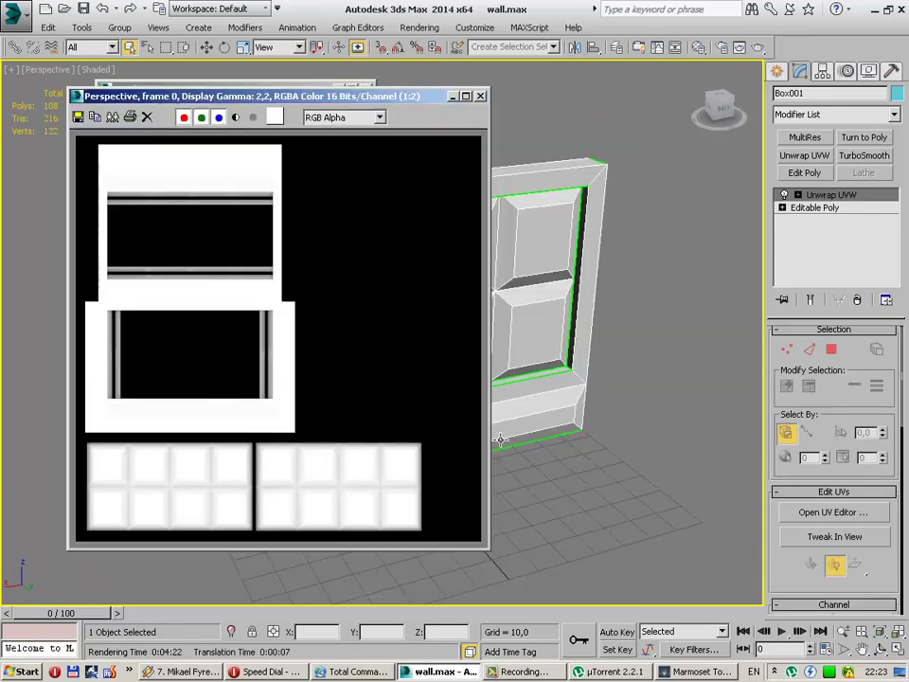
left_click(480, 96)
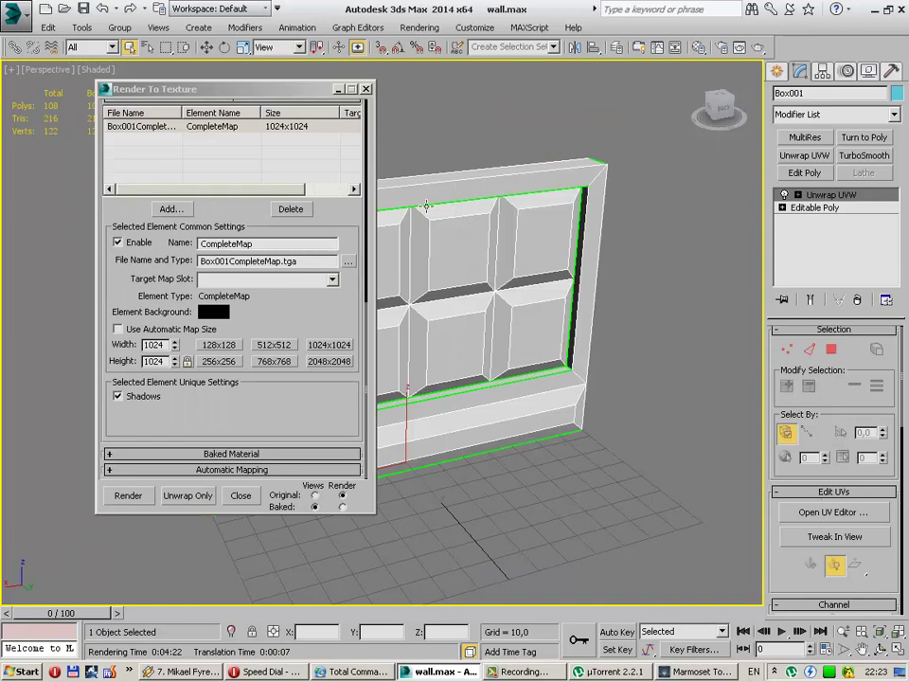
Step: Render the wall's UVW template and save it as a 32-bit uv.tga
key("0")
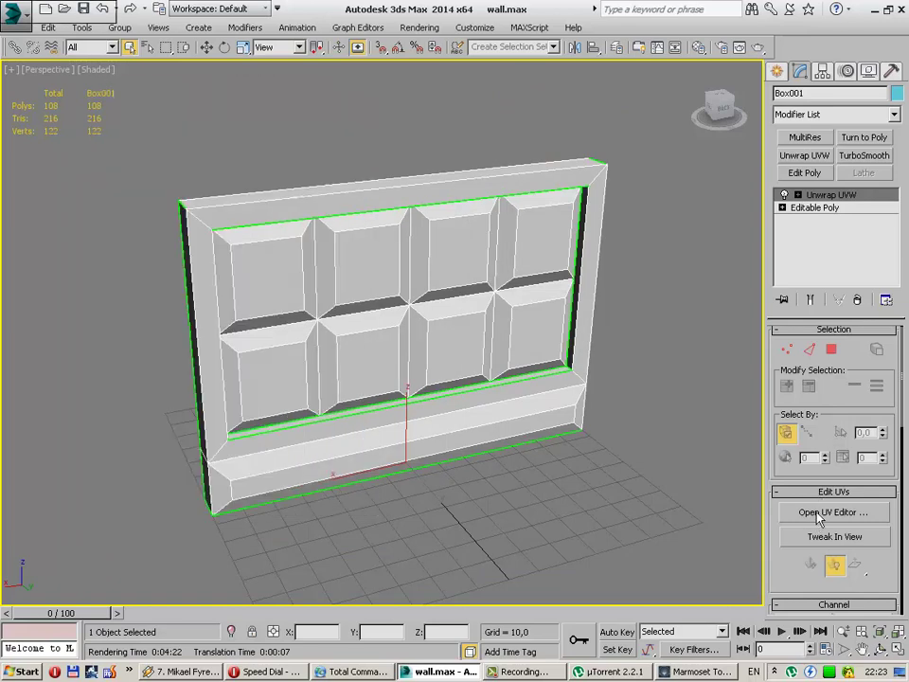
left_click(820, 516)
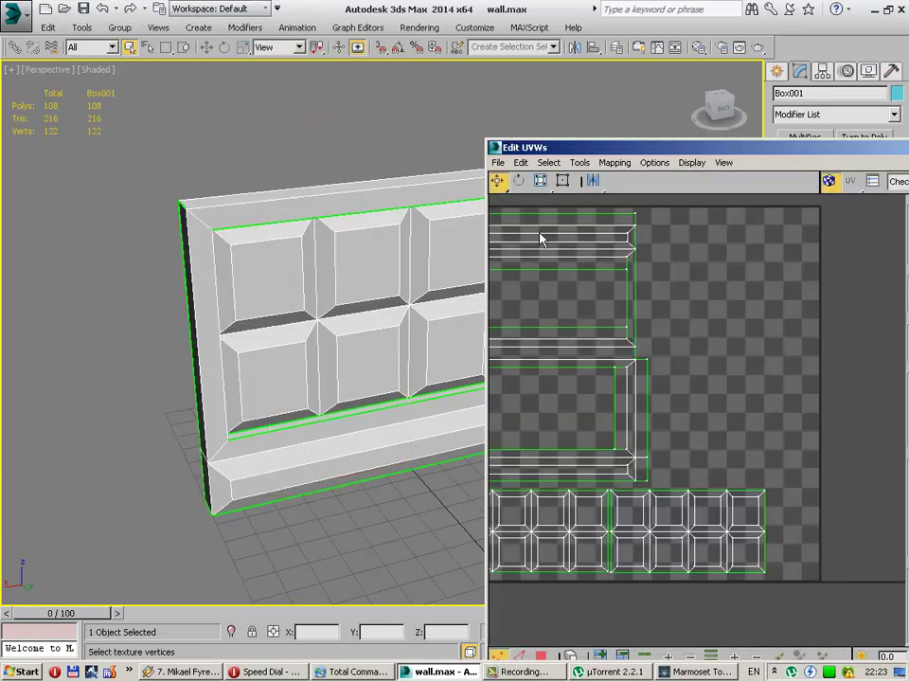
left_click(584, 165)
left_click(615, 434)
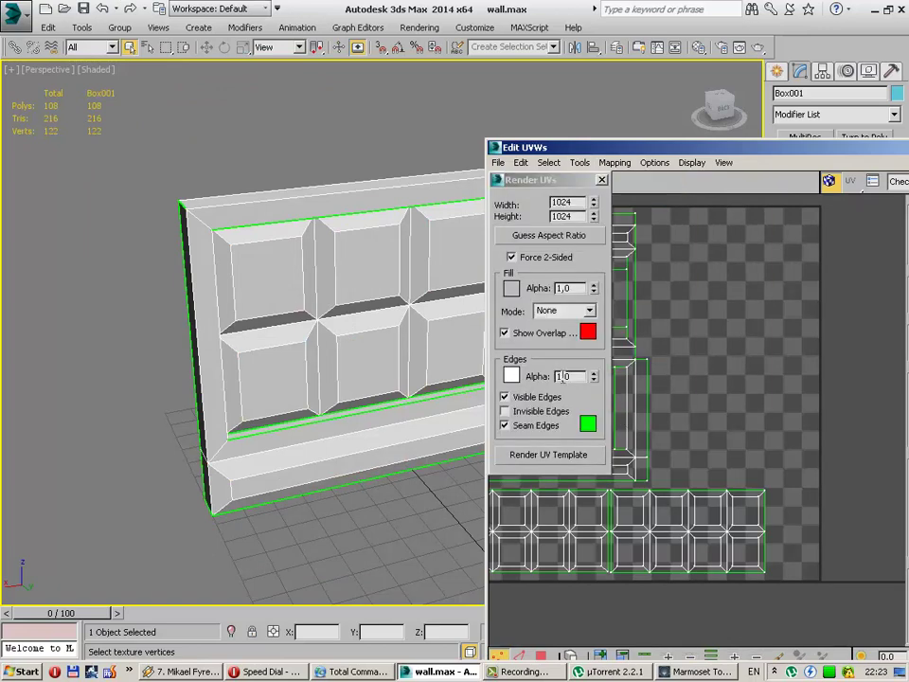
left_click(564, 455)
left_click(261, 151)
type("uv.tga")
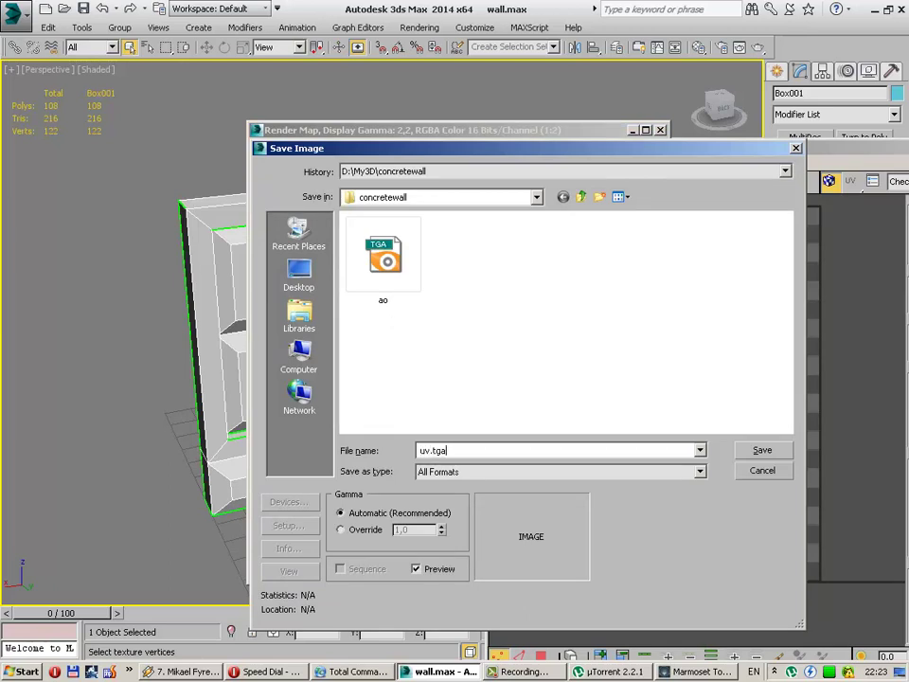
key("Return")
left_click(465, 326)
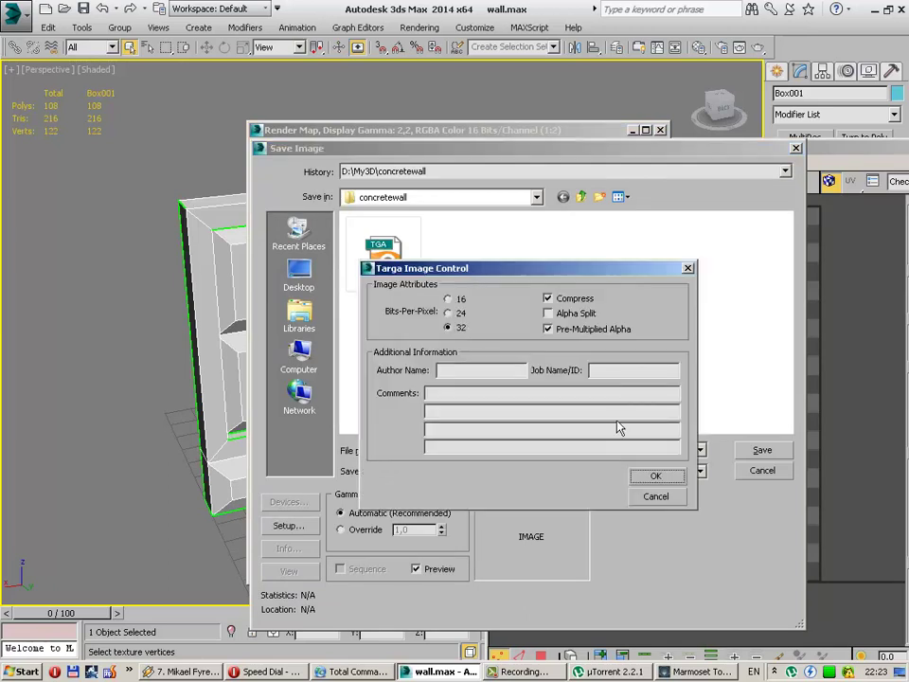
left_click(651, 479)
Step: Close the template window and UV editor, then save the scene
left_click(660, 130)
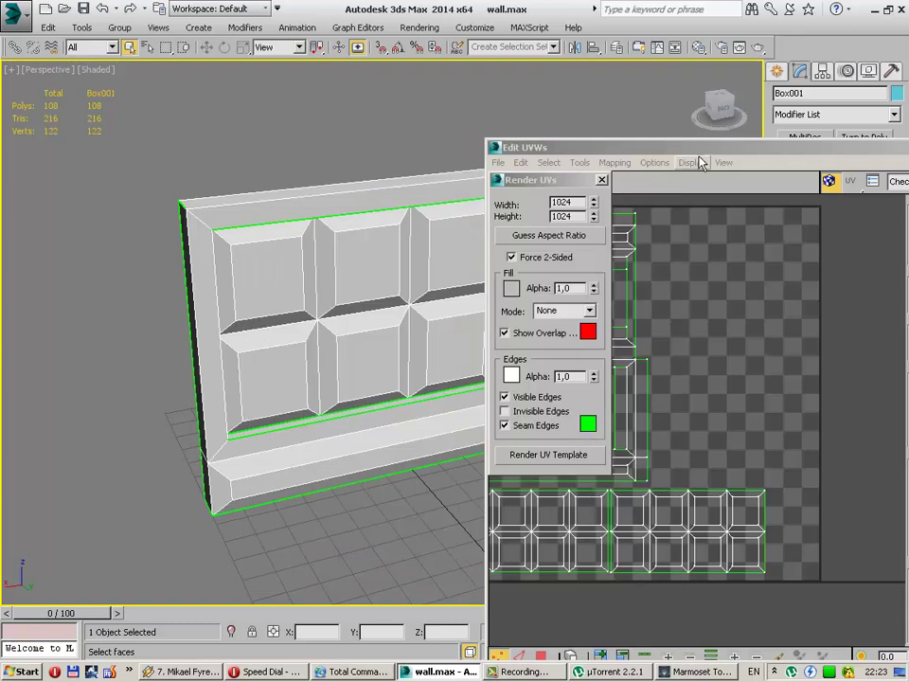
left_click_drag(587, 147, 312, 124)
left_click(604, 199)
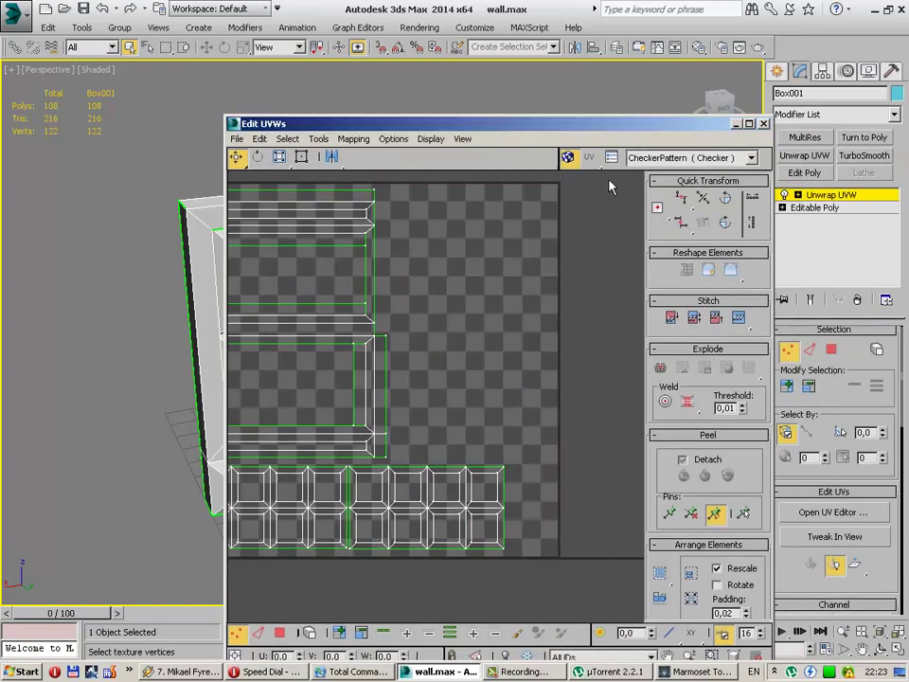
left_click(763, 125)
left_click(83, 8)
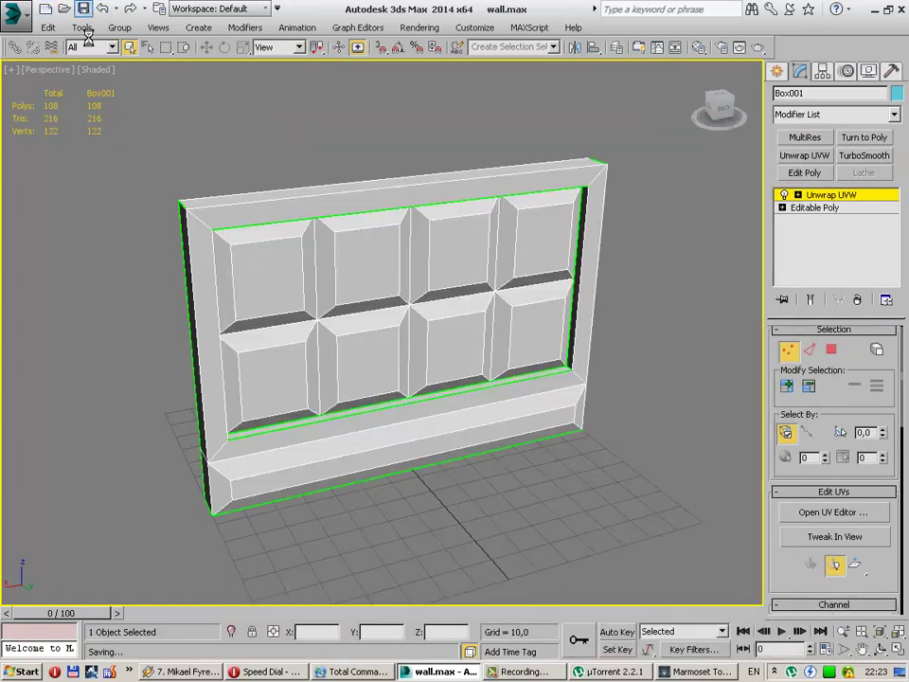
Step: Launch Photoshop CS3 and drag ao.tga and uv.tga from Total Commander into it
middle_click(239, 351)
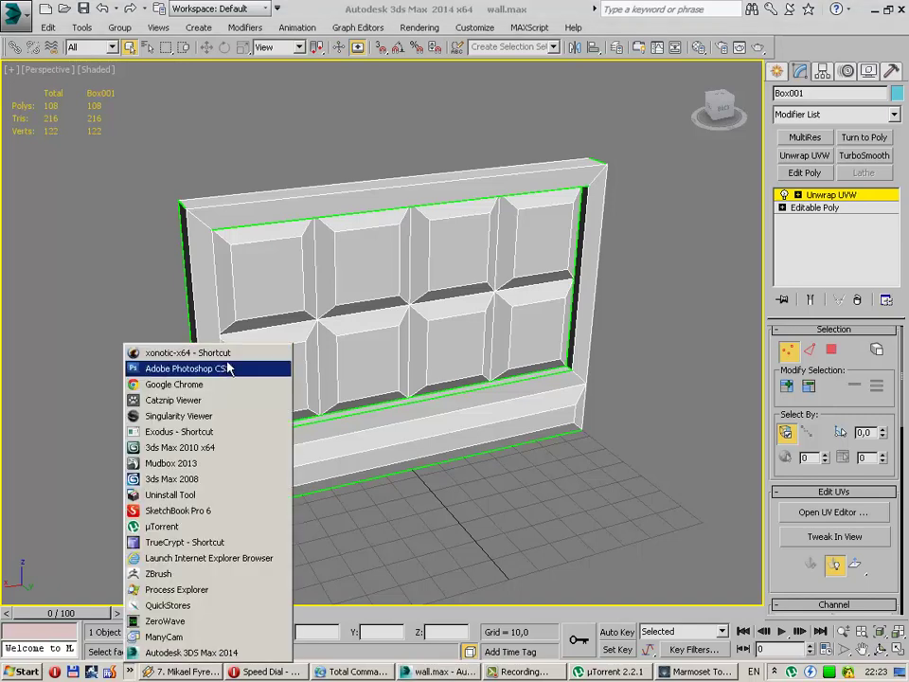
left_click(229, 369)
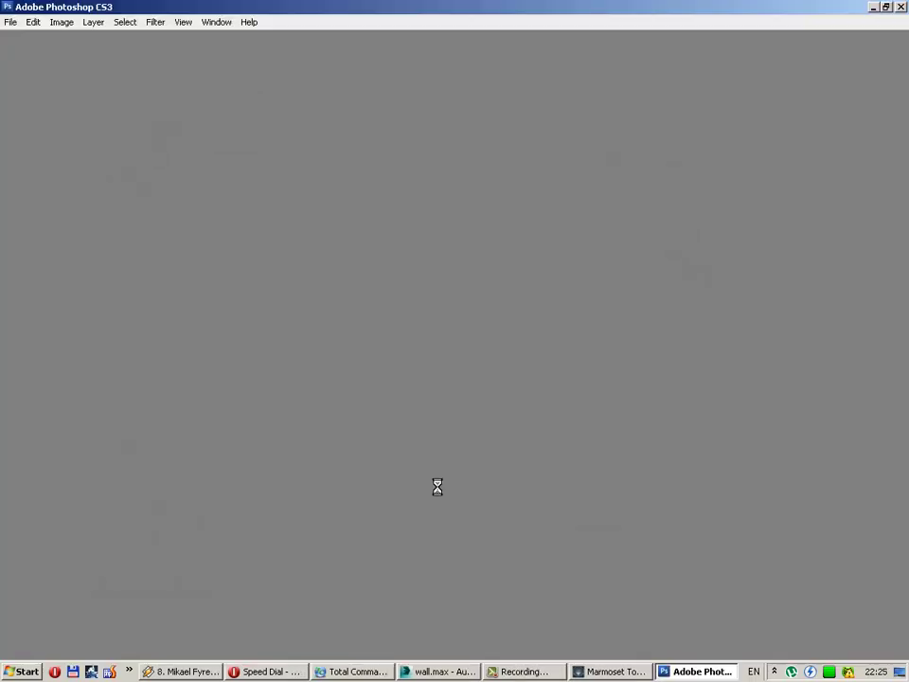
key("alt+Tab")
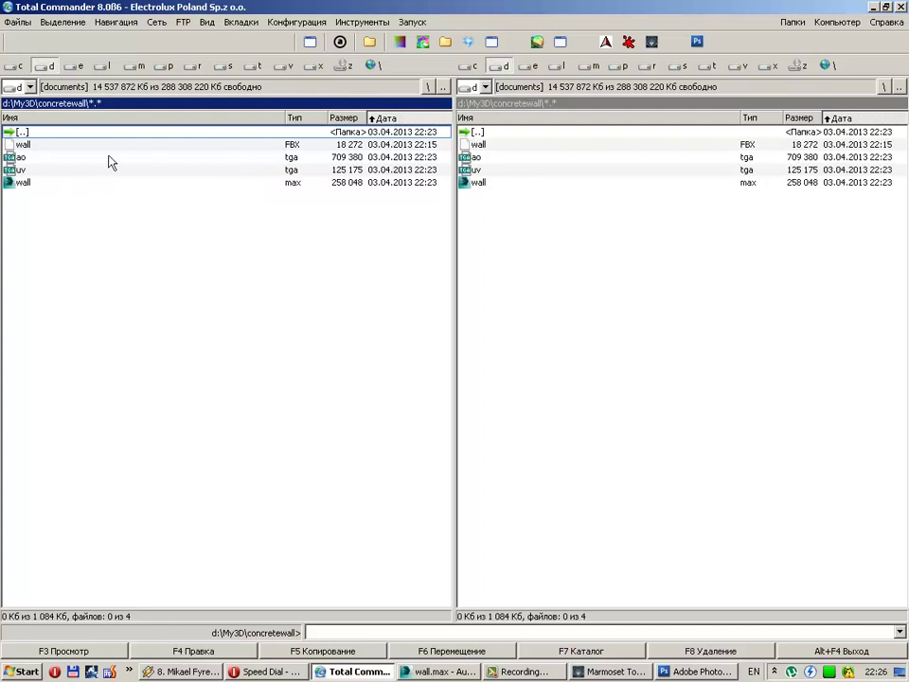
left_click(85, 170)
left_click(85, 157, "shift")
mouse_move(85, 157)
left_mouse_down()
mouse_move(673, 660)
mouse_move(524, 432)
left_mouse_up()
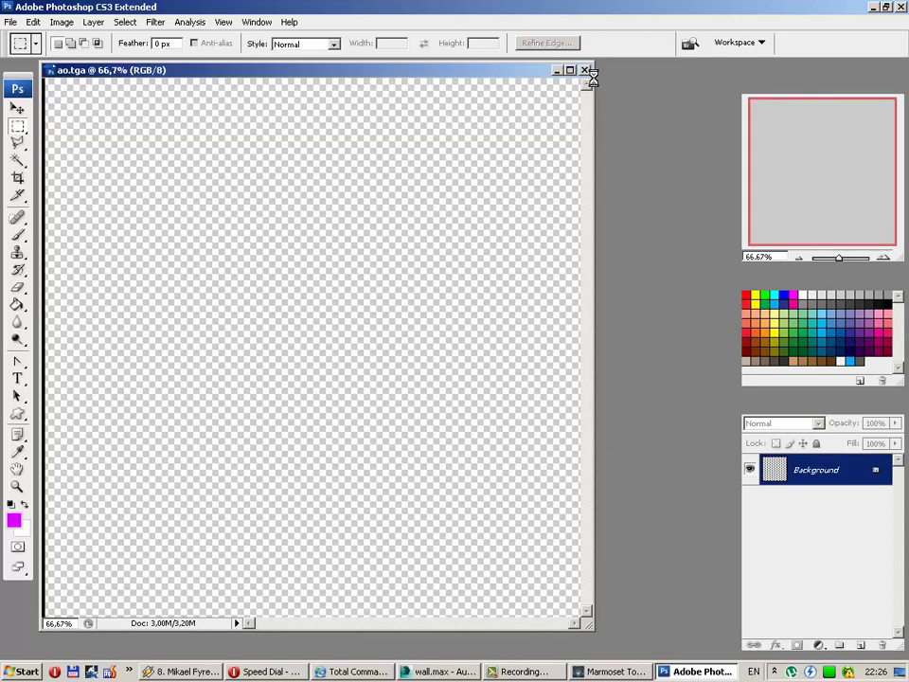
Step: Paste the UV wireframe as an inverted, hidden layer over the AO bake
key("ctrl+v")
key("ctrl+i")
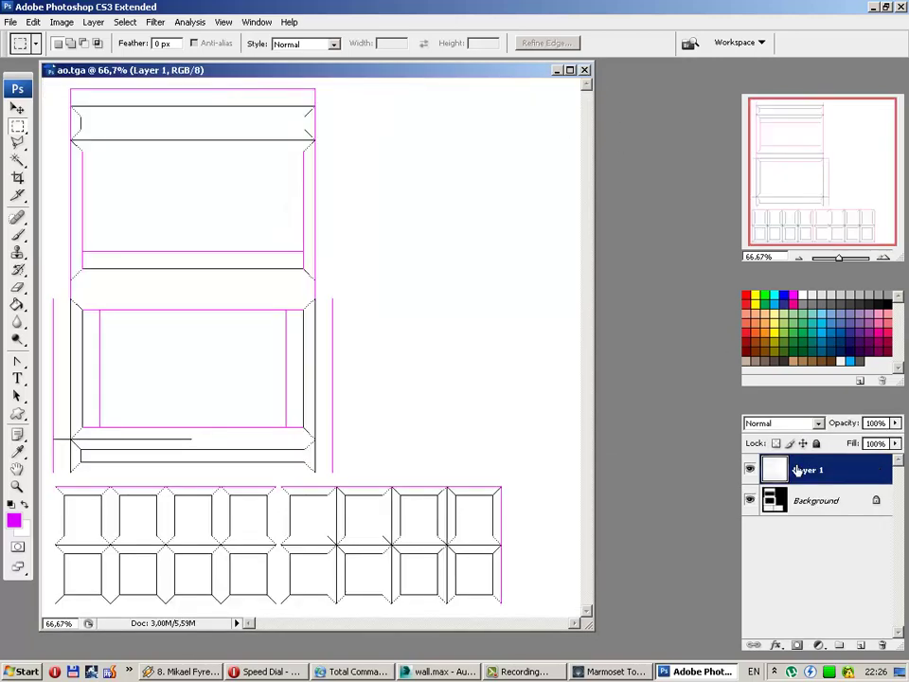
left_click(750, 469)
left_click(813, 502)
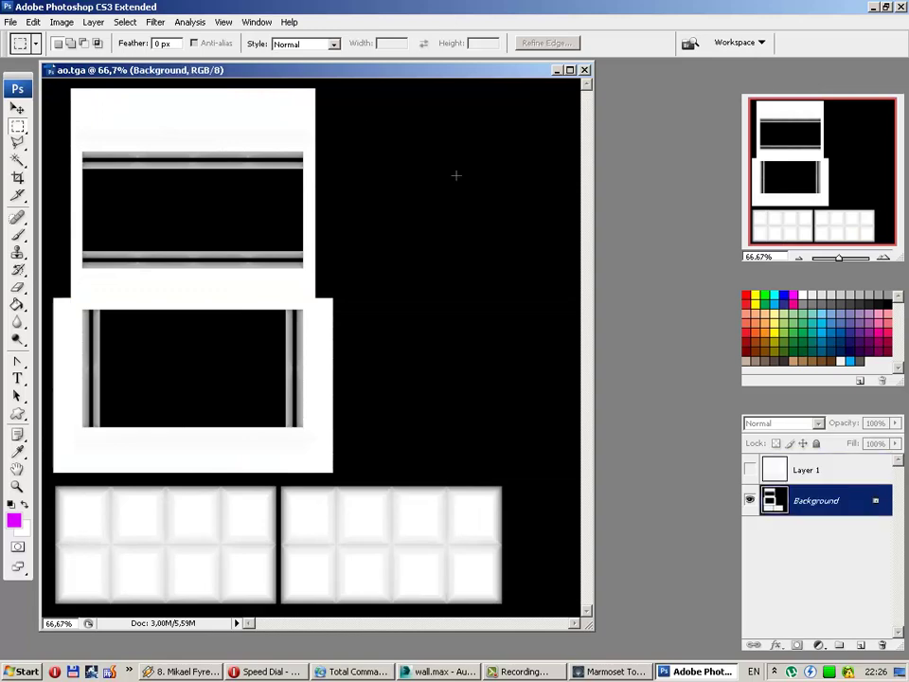
Step: Load the Alpha 1 channel as a selection on the Background layer
left_click(126, 21)
left_click(199, 254)
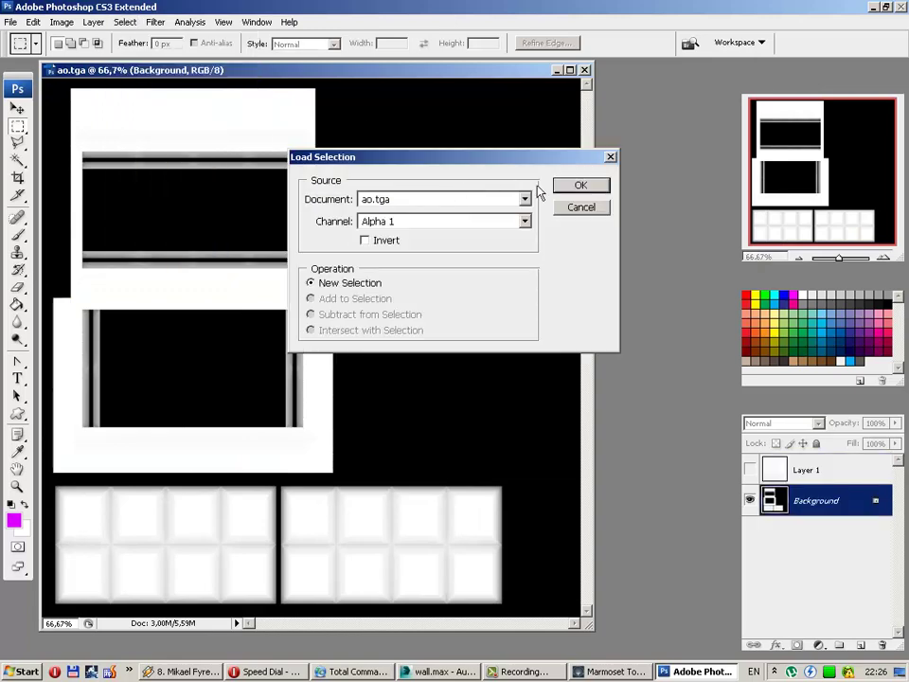
key("Return")
key("ctrl+j")
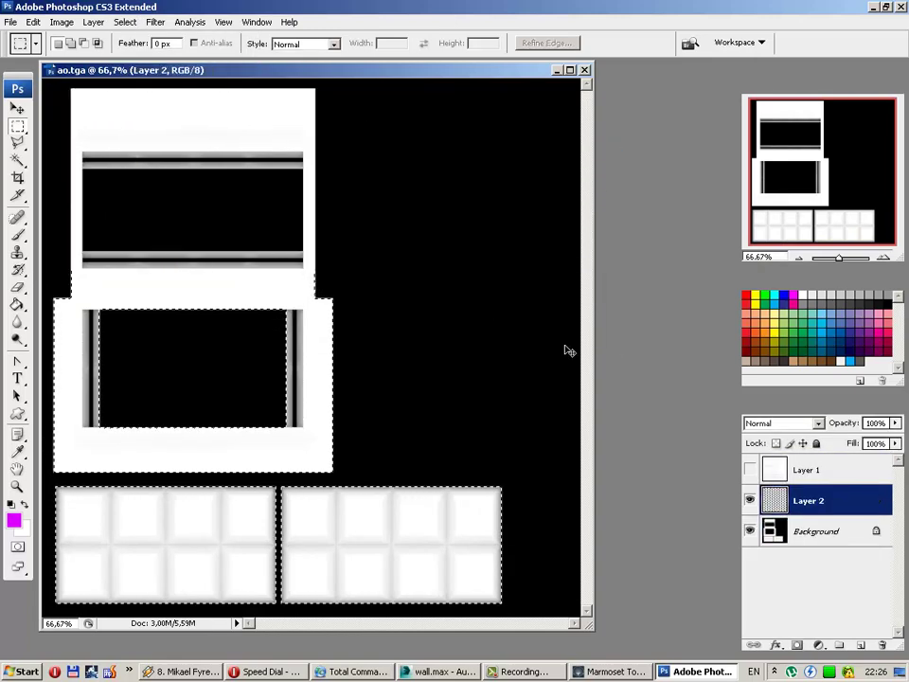
key("ctrl+z")
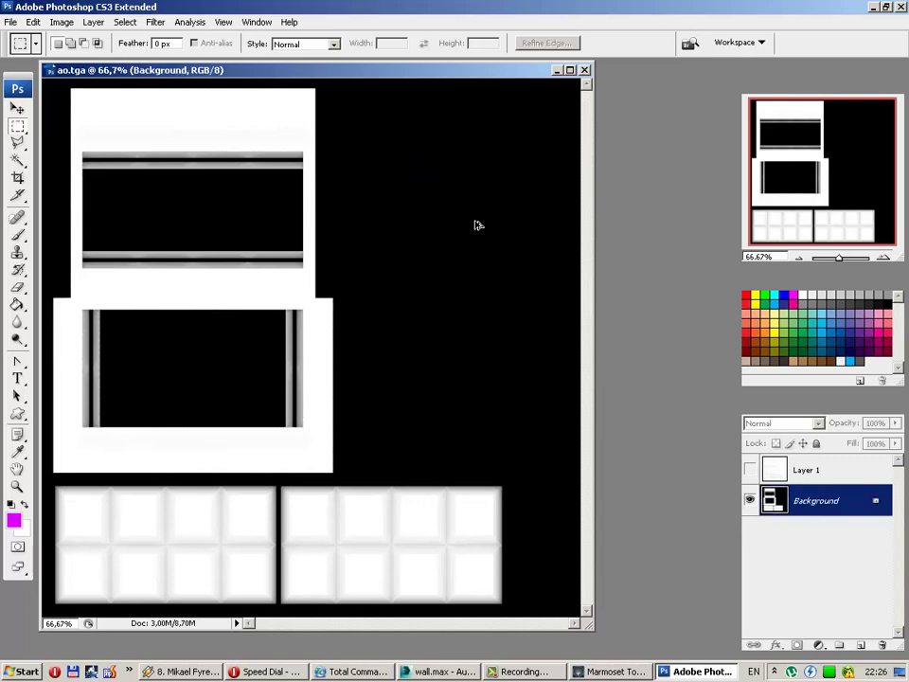
Step: Contract the selection by 1 pixel and apply Solidify C edge padding on a new layer
left_click(120, 24)
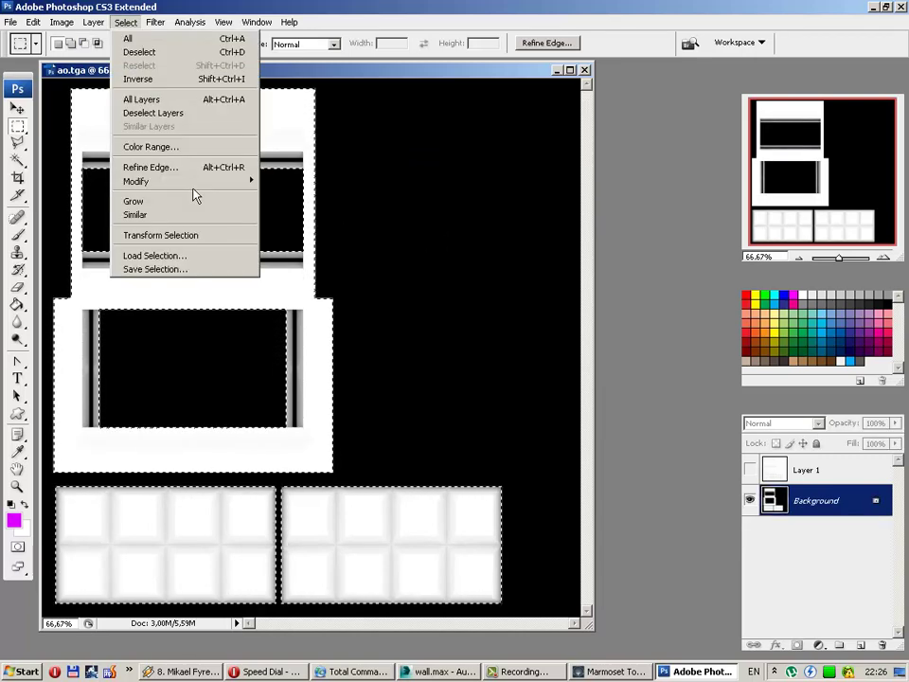
left_click(289, 336)
type("1")
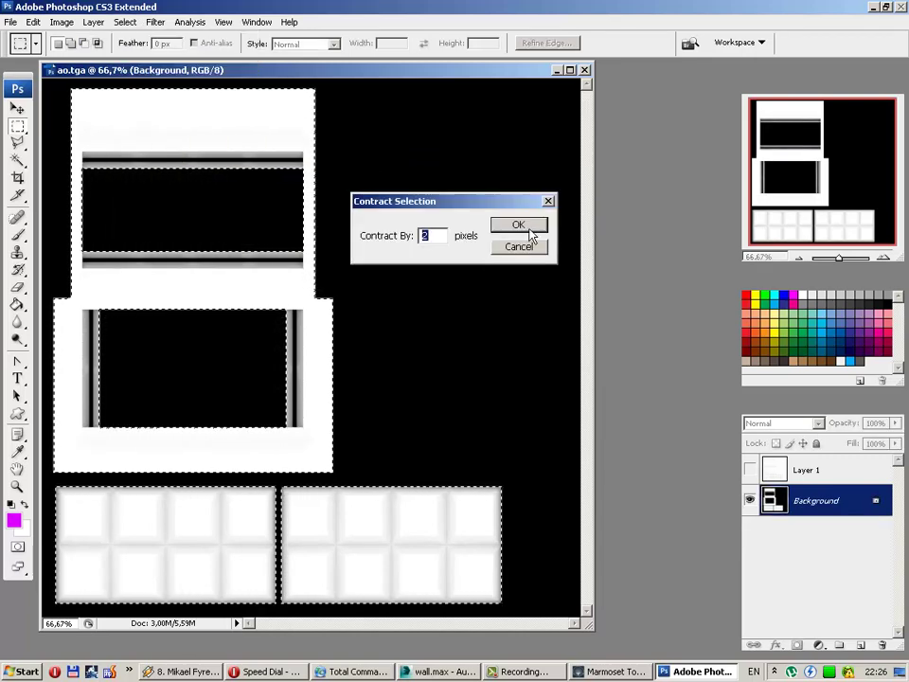
left_click(529, 229)
key("ctrl+j")
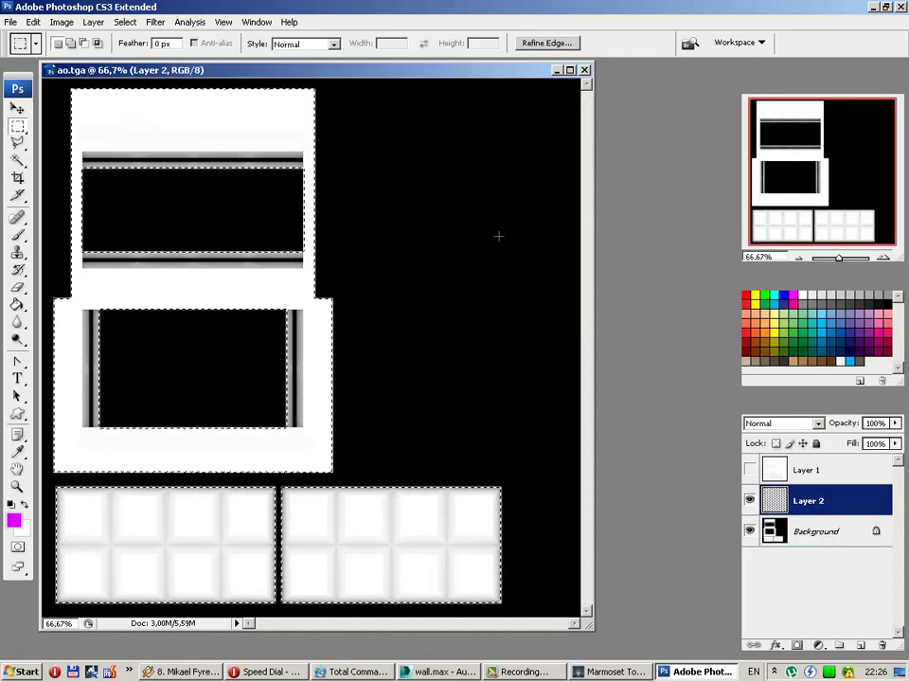
left_click(155, 22)
mouse_move(180, 363)
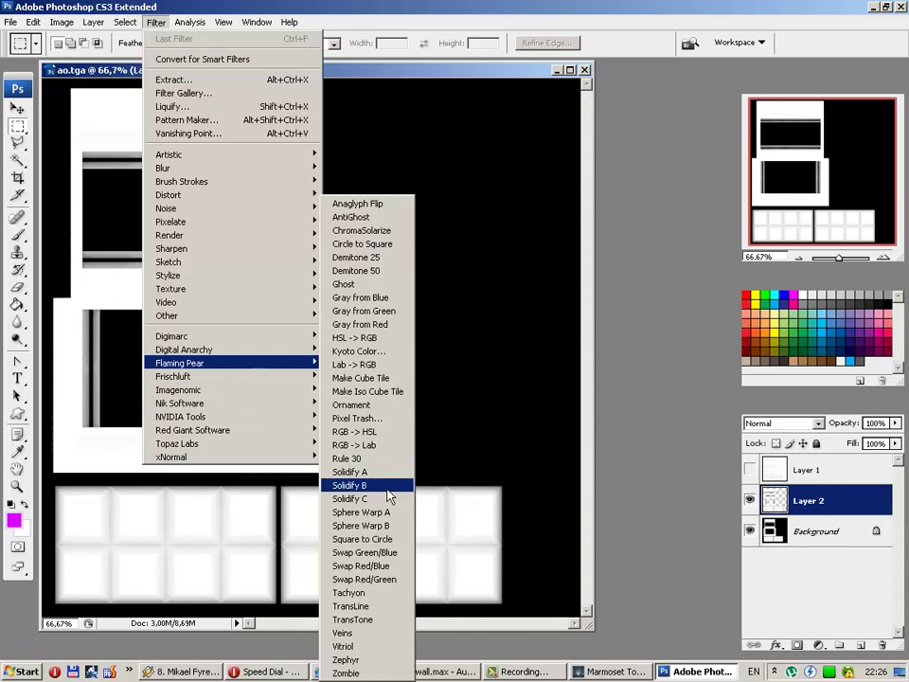
left_click(386, 499)
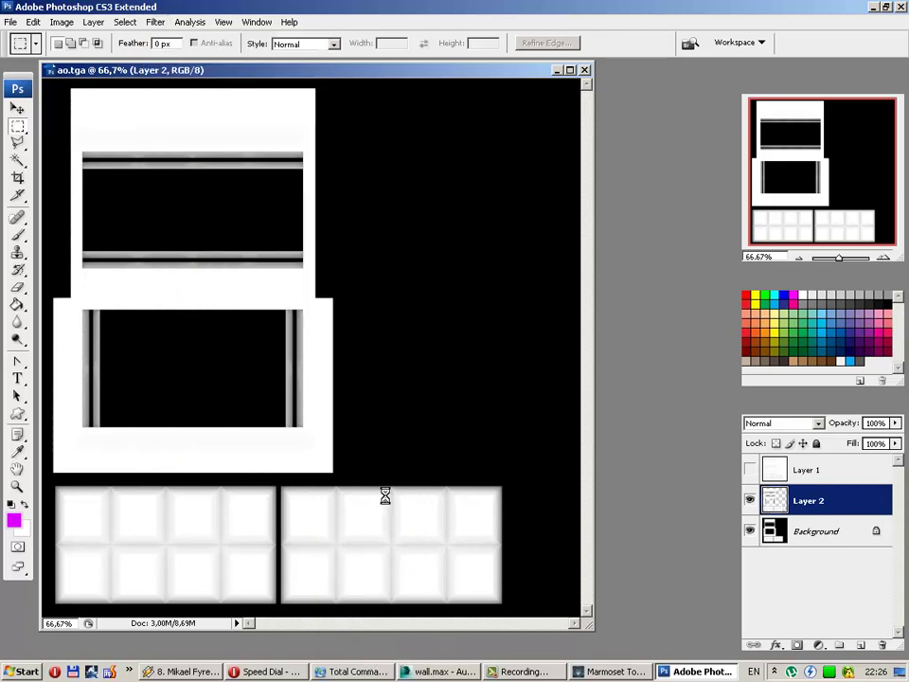
left_click(333, 672)
Step: Browse drive t: to Construction Basic and open item0016.jpg in Photoshop
left_click(256, 65)
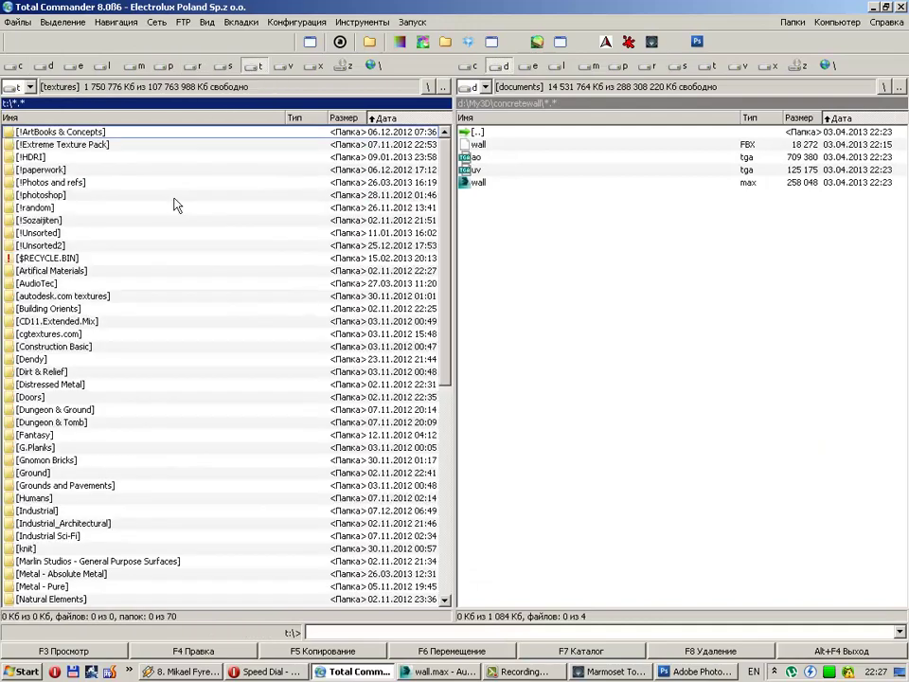
key("Down")
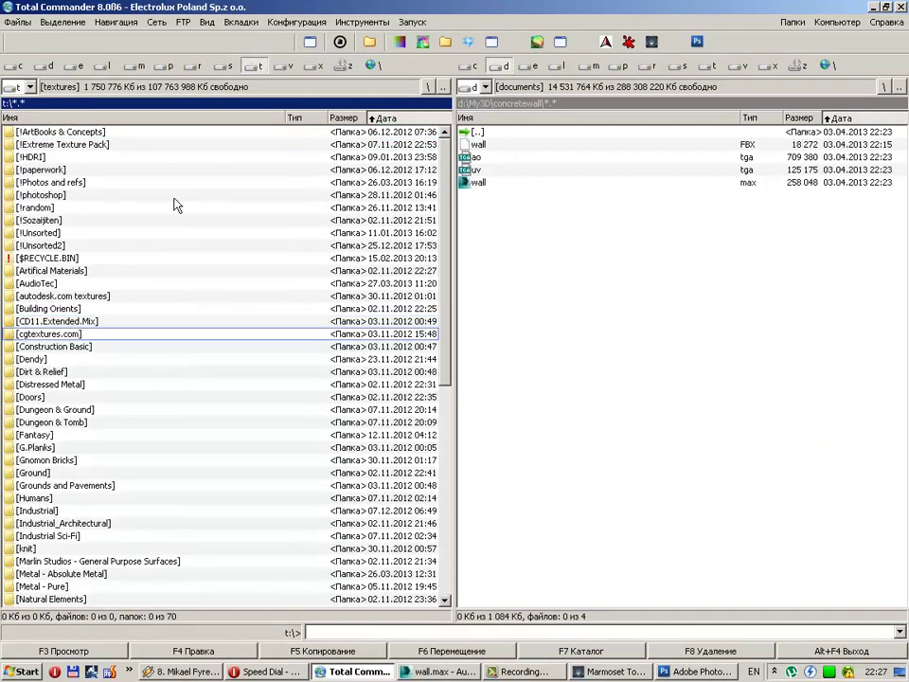
key("Down")
key("Return")
key("Down")
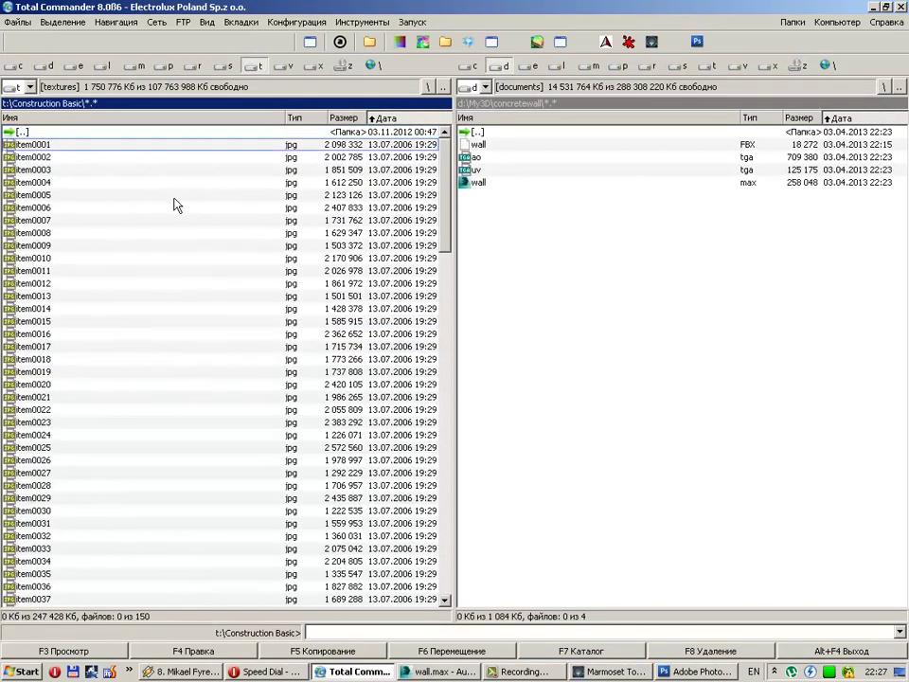
key("alt")
key("Down")
left_click(317, 214)
left_click(297, 333)
mouse_move(57, 334)
left_mouse_down()
mouse_move(678, 674)
mouse_move(656, 620)
left_mouse_up()
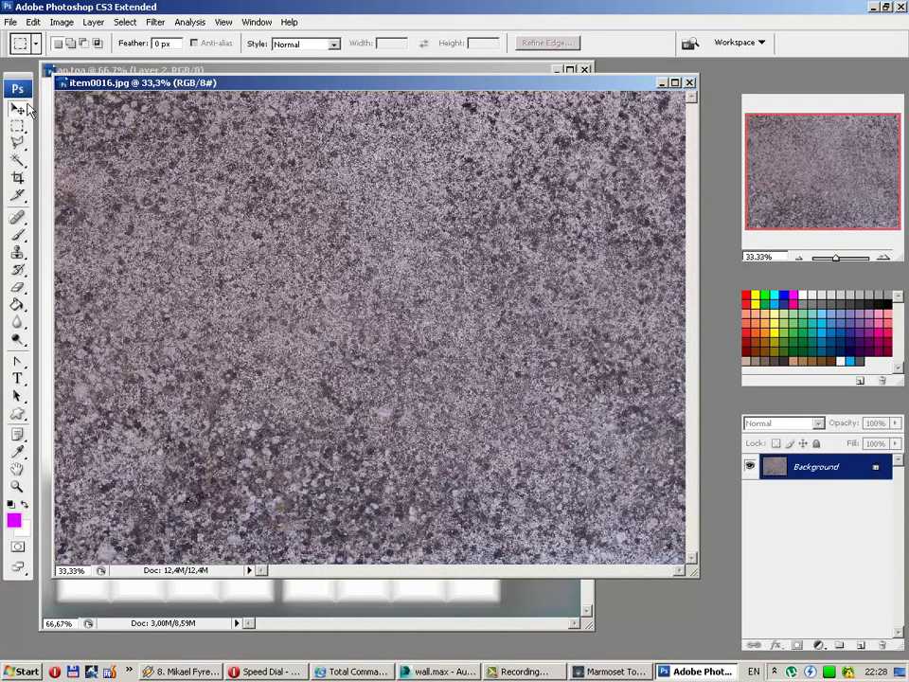
Step: Paste the concrete photo into ao.tga and scale it to 18.8% at the top-left
left_click(17, 108)
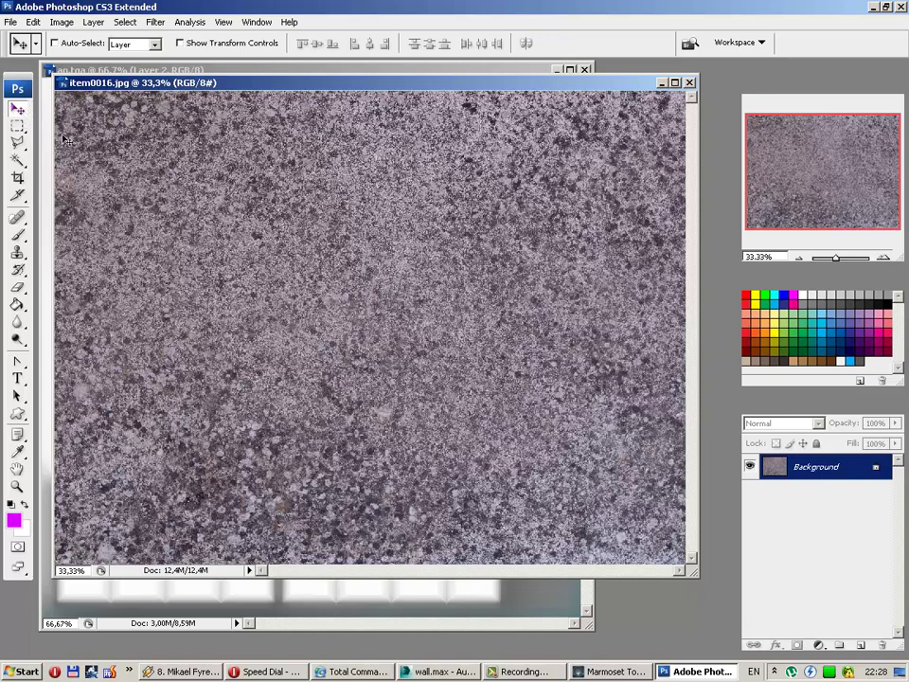
left_click(251, 71)
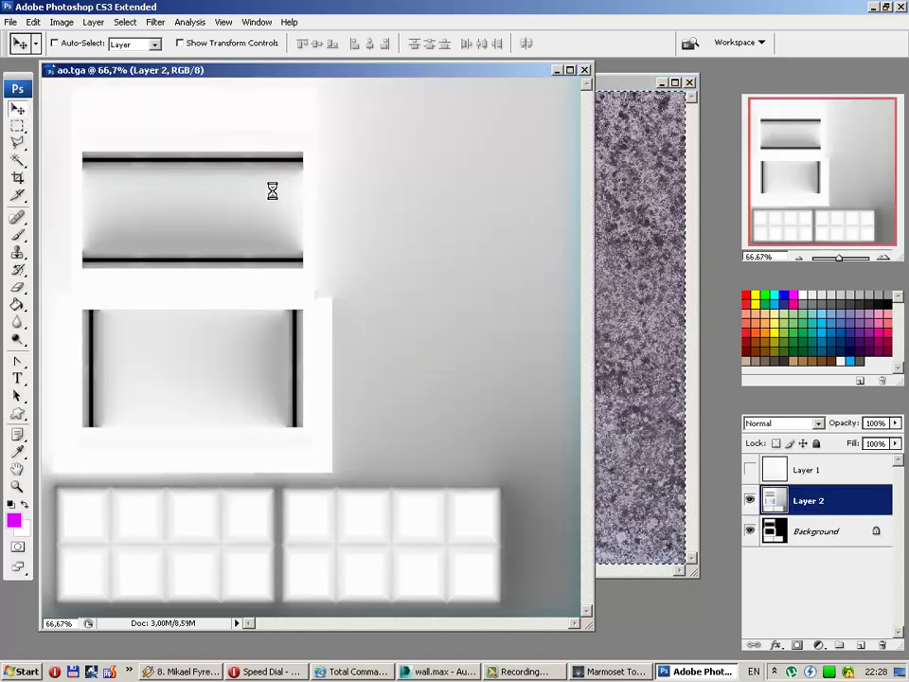
key("ctrl+v")
key("ctrl+t")
mouse_move(114, 118)
left_mouse_down()
mouse_move(133, 164)
mouse_move(371, 407)
left_mouse_up()
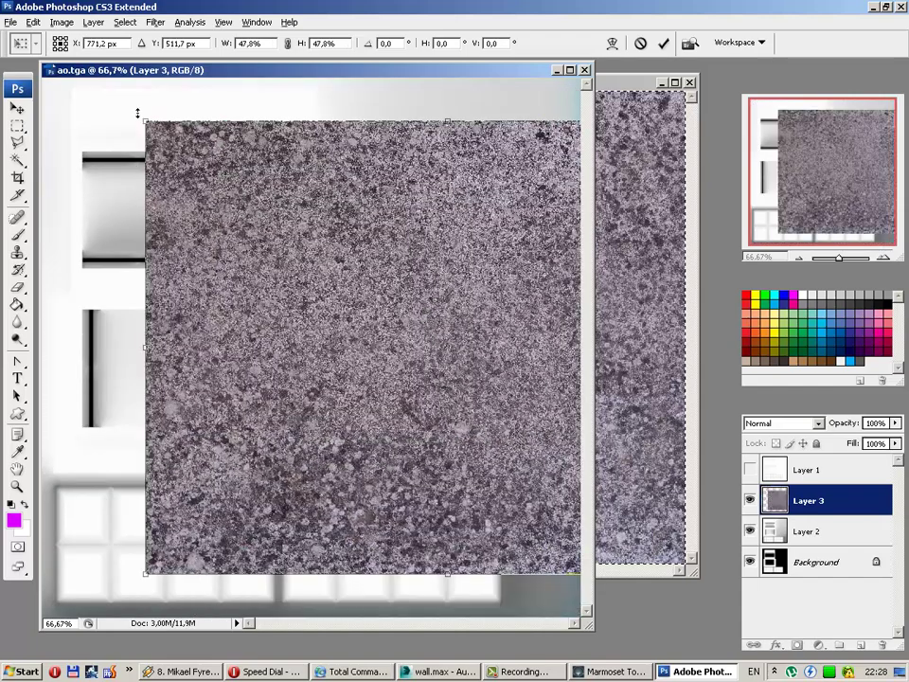
left_click_drag(138, 111, 307, 260)
left_click_drag(427, 314, 102, 110)
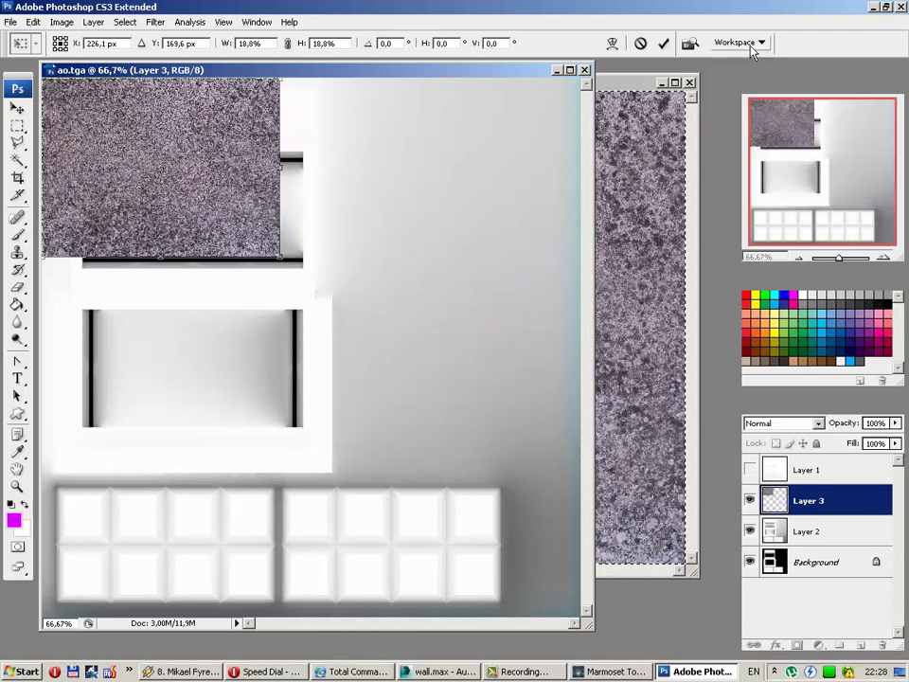
left_click(664, 44)
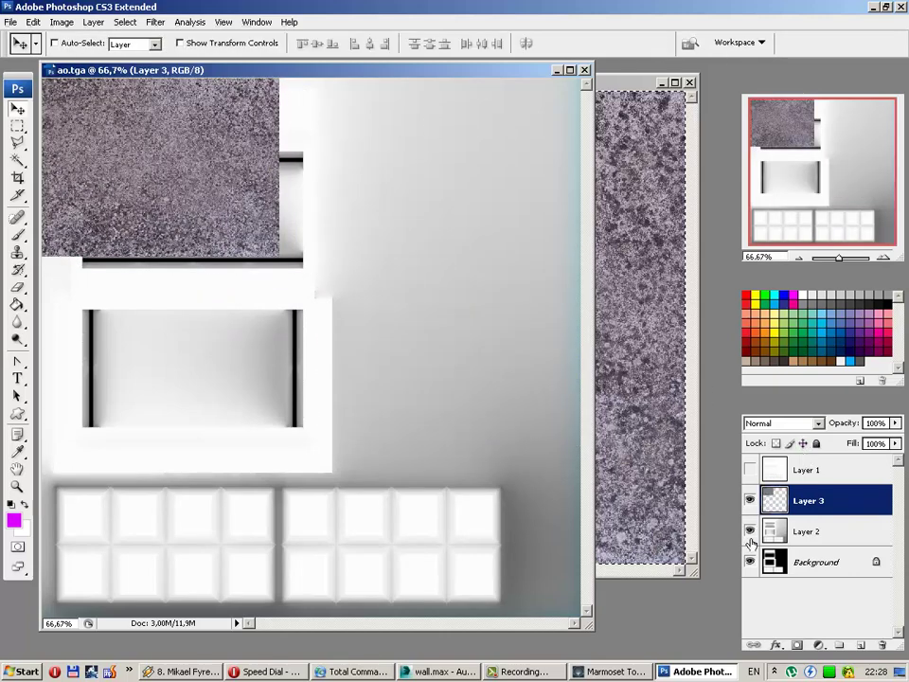
Step: Show the wireframe Layer 1 and set its blend mode to Multiply
left_click(750, 469)
left_click(805, 469)
left_click(812, 423)
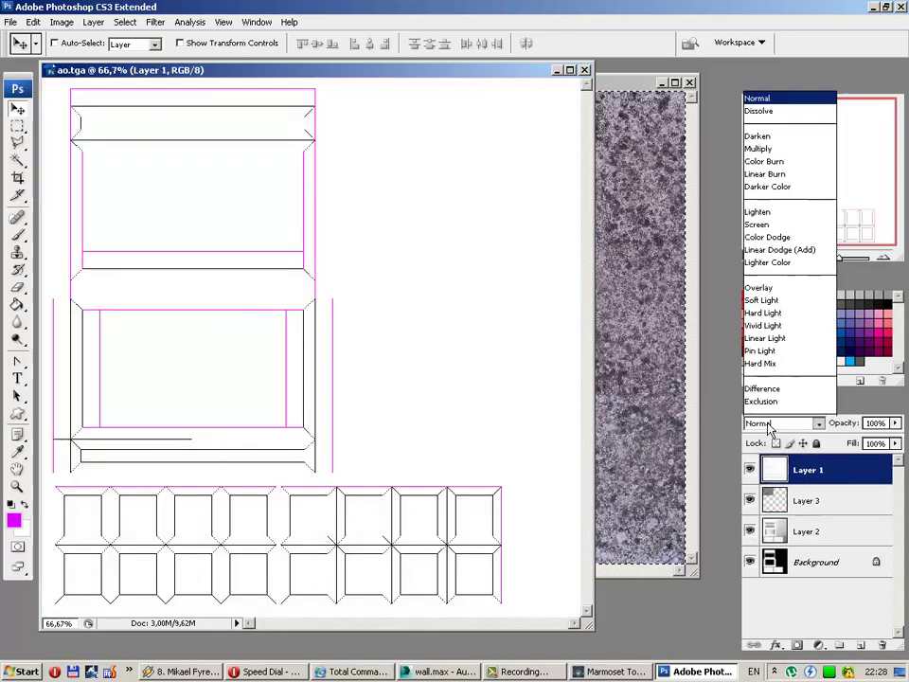
left_click(762, 91)
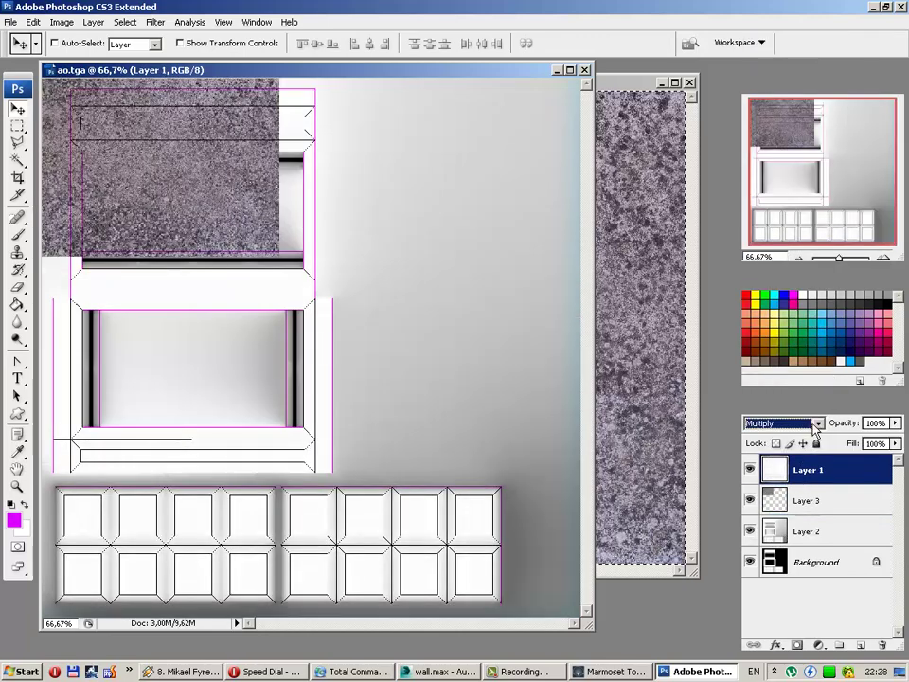
Step: Align the concrete tile over the top frame strip and place a copy to its right
left_click(819, 499)
left_click_drag(113, 128, 135, 139)
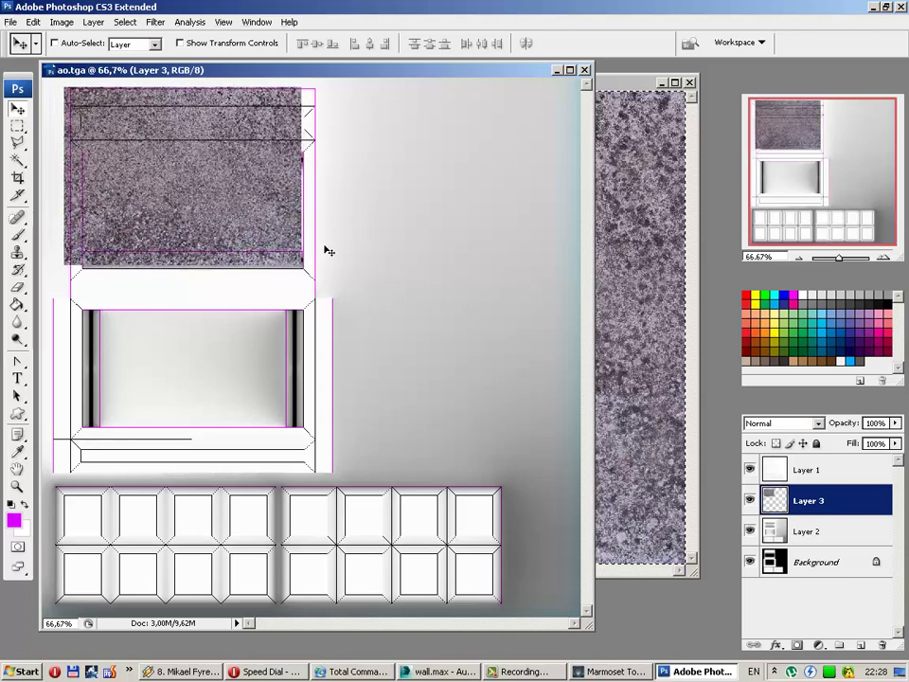
left_click_drag(407, 203, 472, 200)
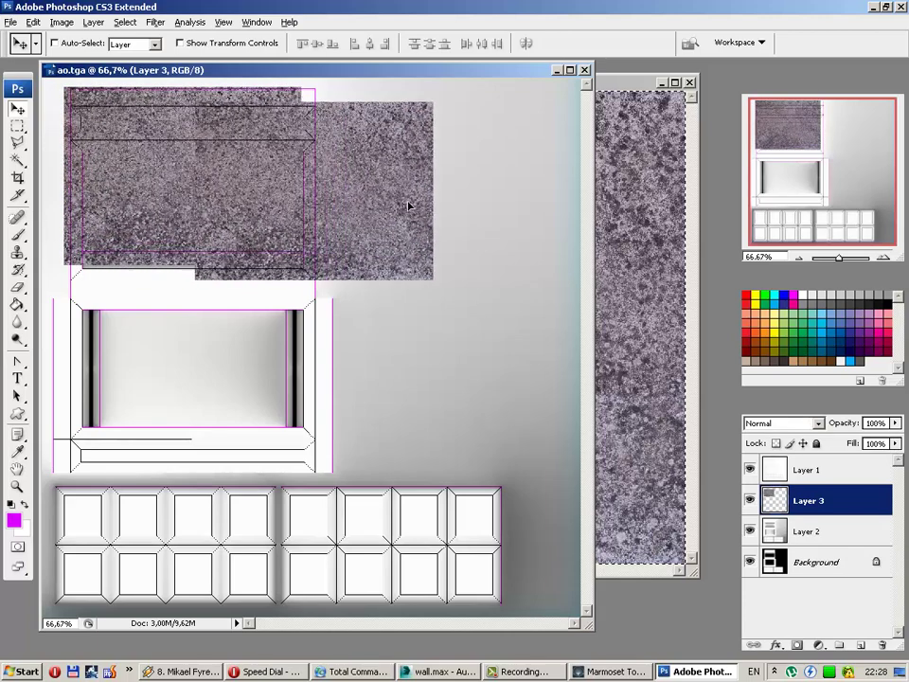
key("ctrl+j")
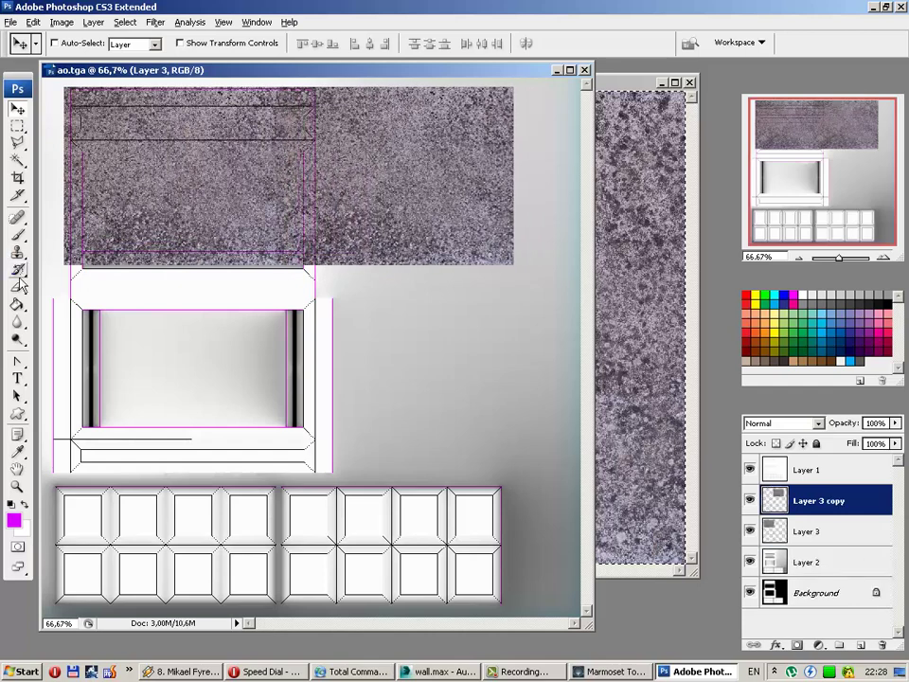
left_click(17, 287)
right_click(296, 259)
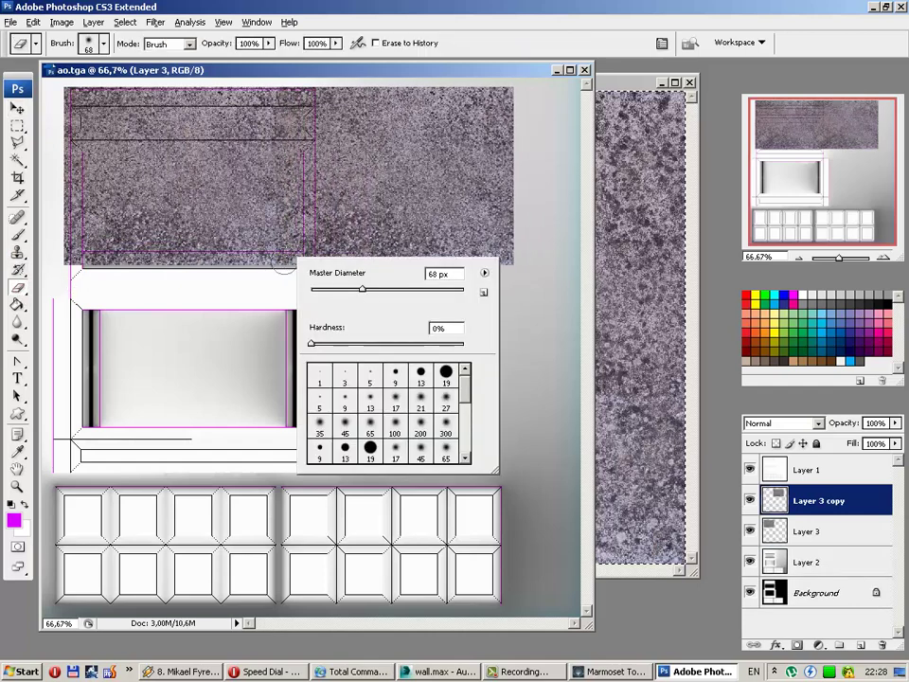
key("Return")
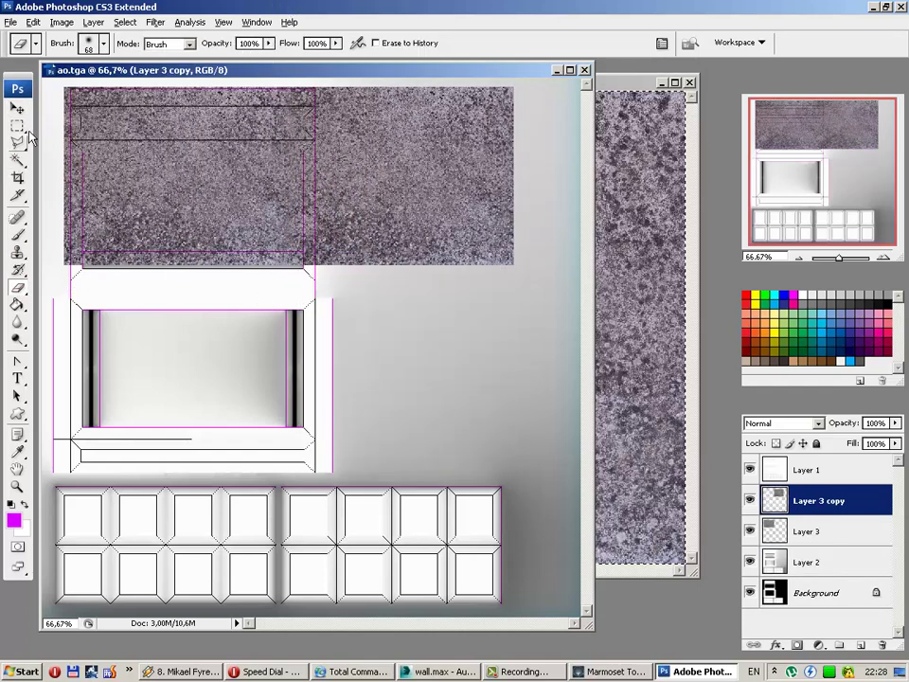
Step: Copy the concrete strip downward to cover the lower canvas and merge it into Layer 3
left_click(18, 108)
key("Delete")
left_click_drag(374, 173, 374, 313, "alt")
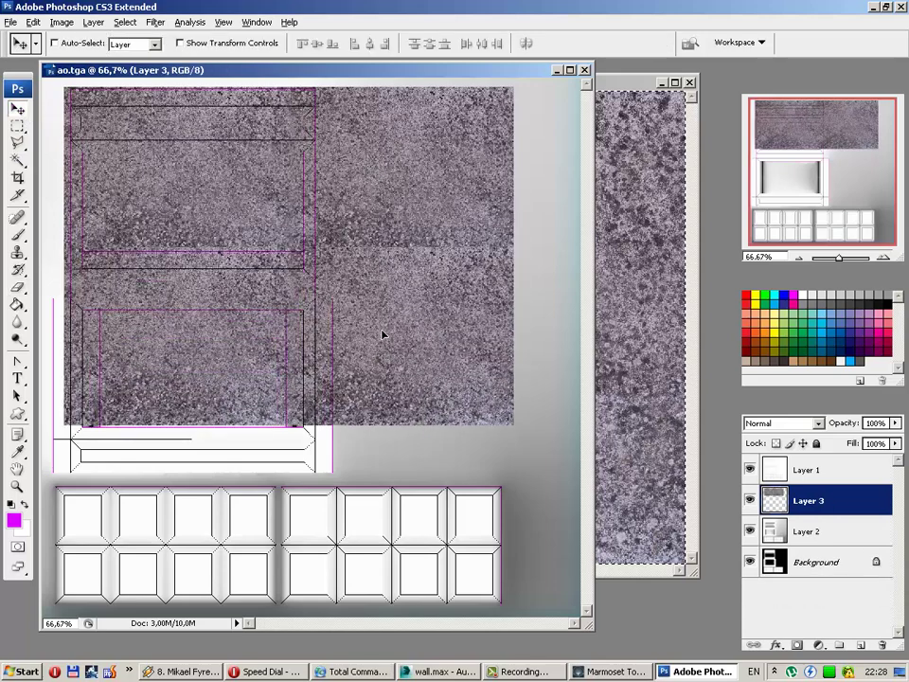
left_click(18, 287)
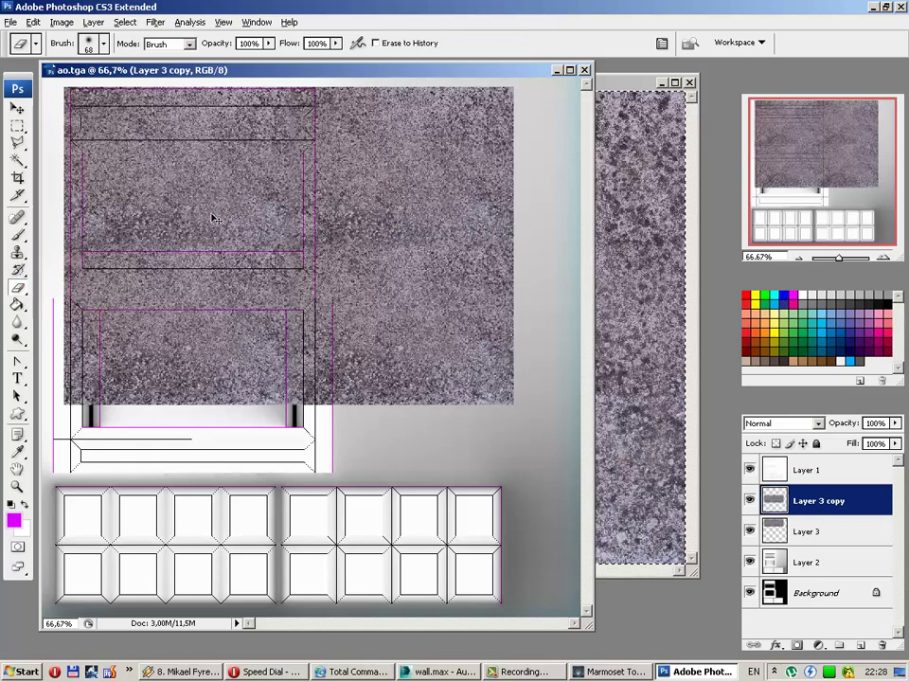
key("Delete")
left_click(18, 109)
left_click_drag(245, 311, 318, 526, "alt")
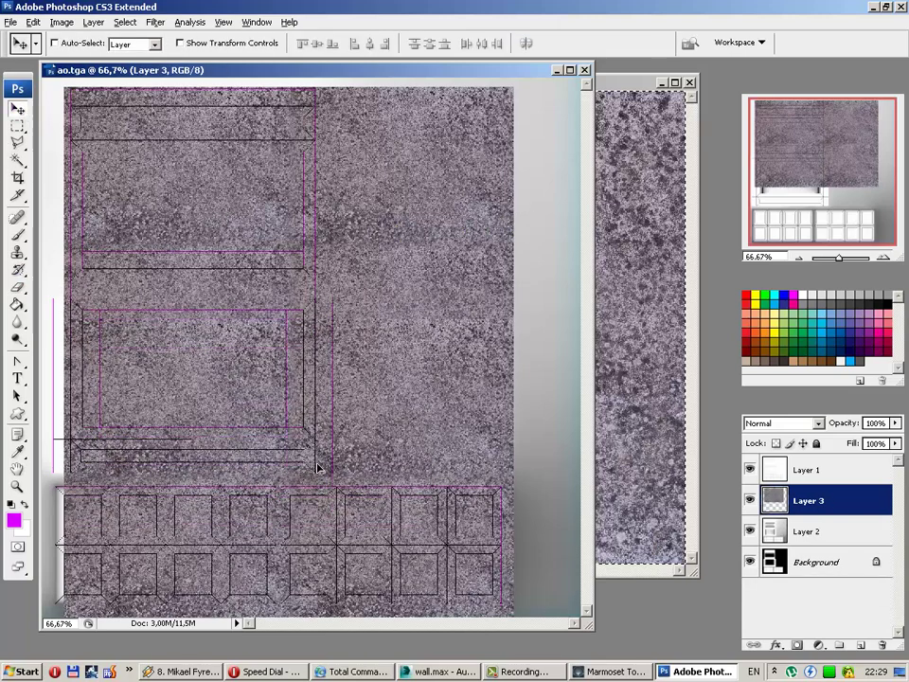
left_click(18, 287)
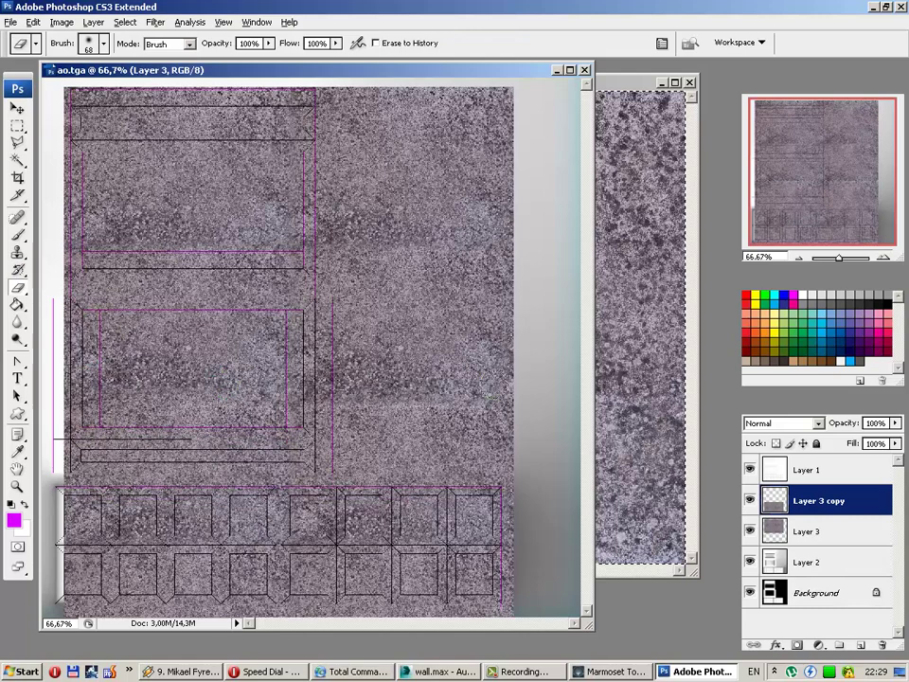
left_click(18, 108)
mouse_move(179, 201)
left_mouse_down()
mouse_move(239, 259)
mouse_move(188, 273)
mouse_move(284, 273)
left_mouse_up()
key("ctrl+e")
Step: Duplicate the concrete, erase the seam with a 143 px soft eraser, and merge
key("ctrl+j")
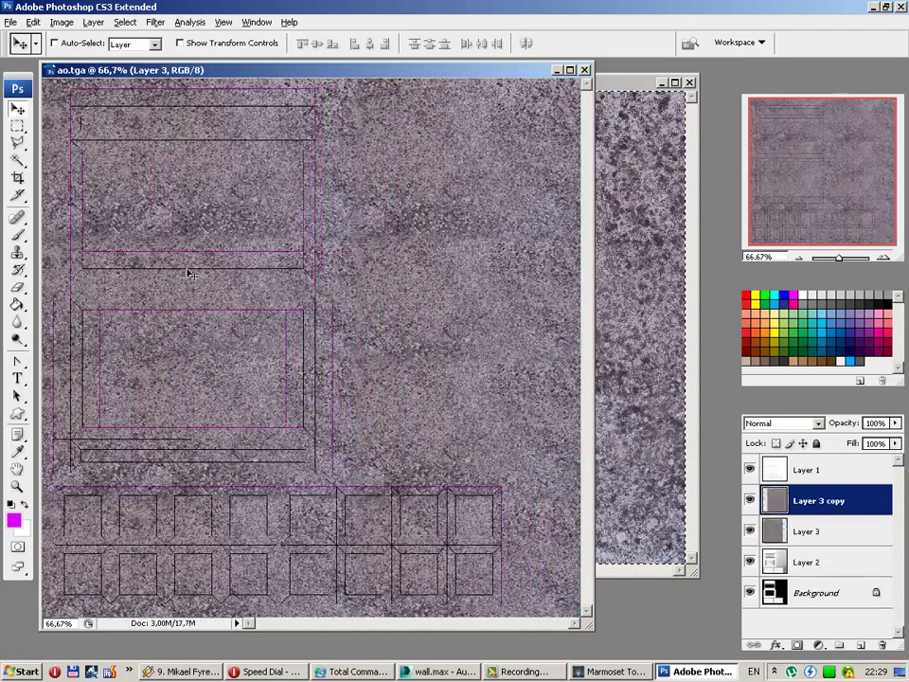
key("e")
right_click(238, 347)
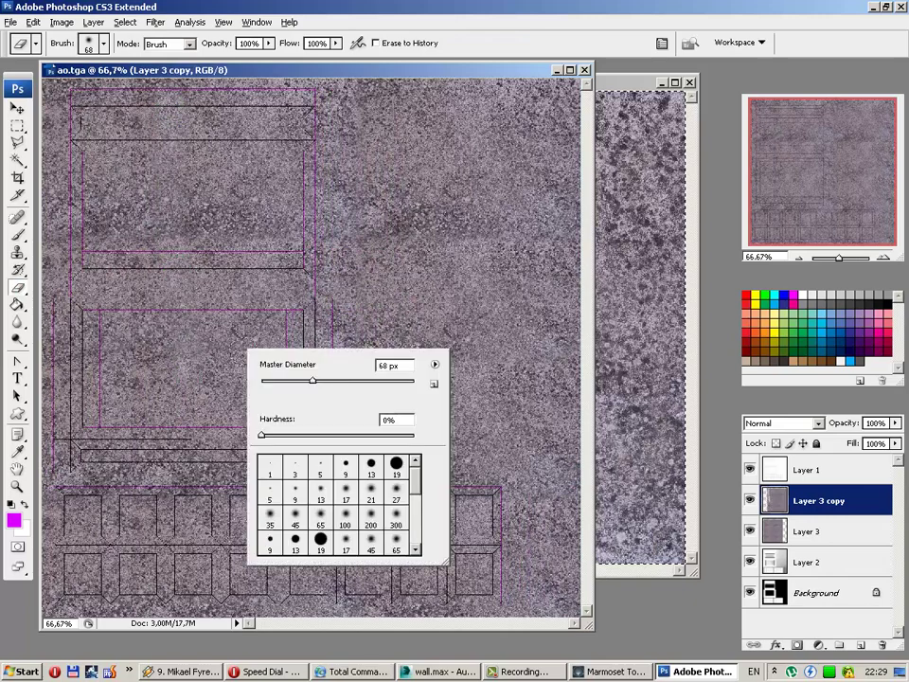
left_click(393, 360)
type("143")
key("Return")
mouse_move(114, 95)
left_mouse_down()
mouse_move(118, 440)
mouse_move(147, 284)
mouse_move(123, 85)
left_mouse_up()
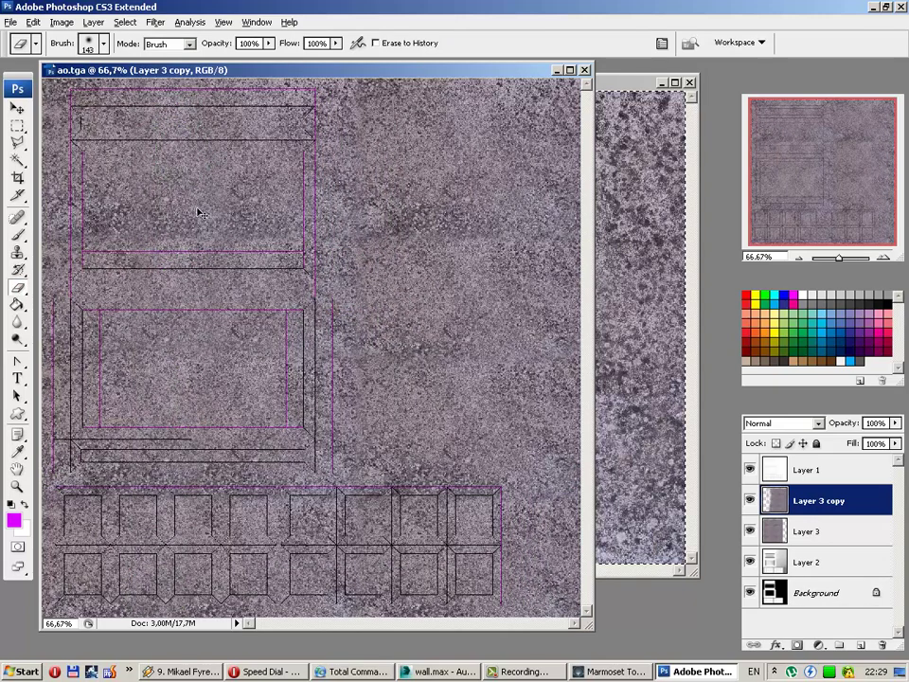
key("ctrl+e")
Step: Switch to the Clone Stamp with a 97 px brush
left_click(17, 253)
right_click(436, 310)
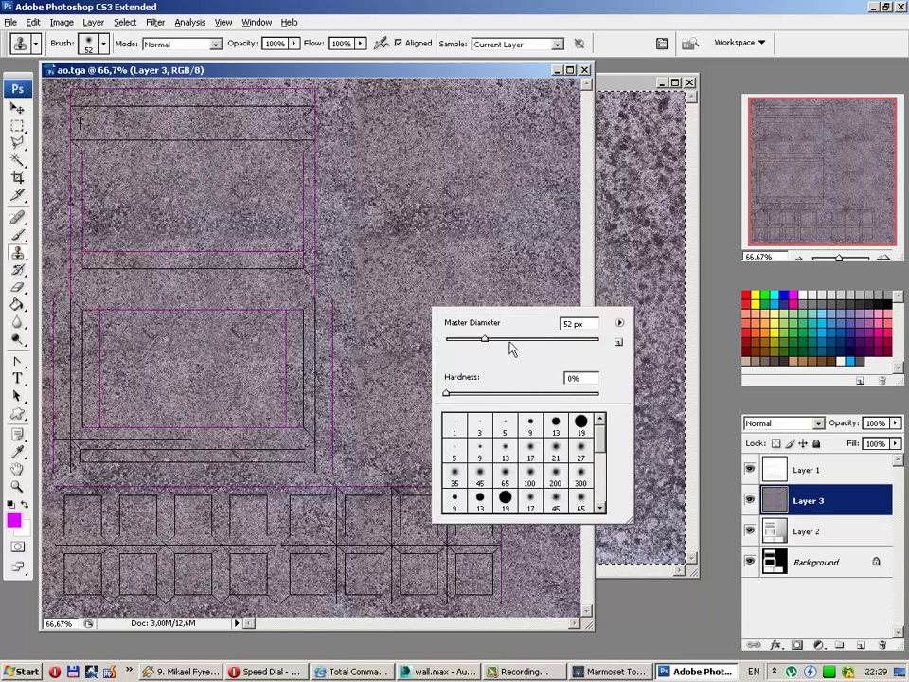
left_click_drag(511, 341, 536, 352)
key("Return")
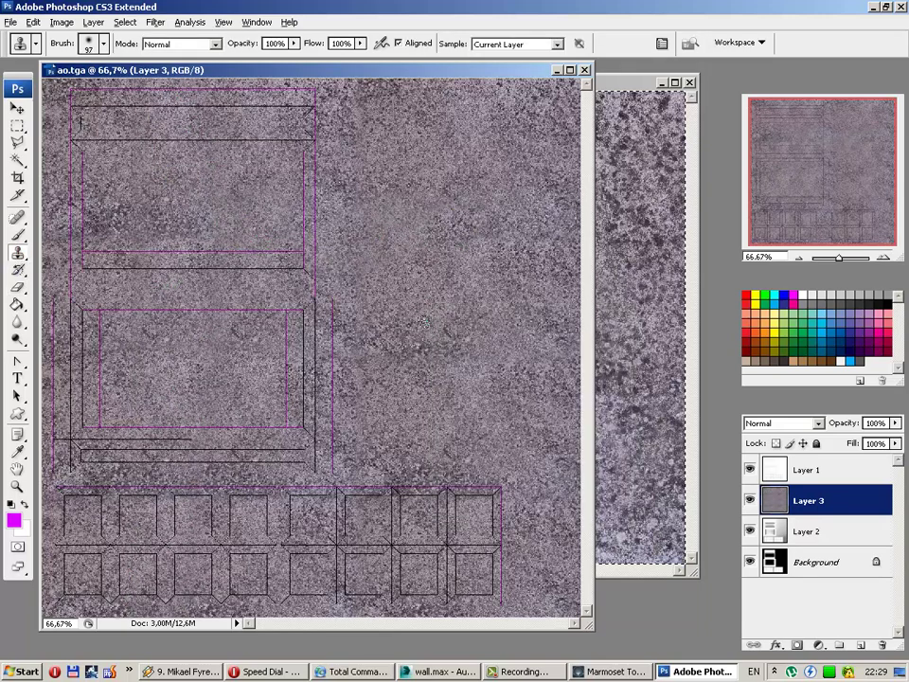
Step: Move Layer 3 below Layer 2, rename Layer 2 to AO, hide Layer 1, and set AO to Multiply
left_click_drag(805, 512, 816, 526)
double_click(806, 508)
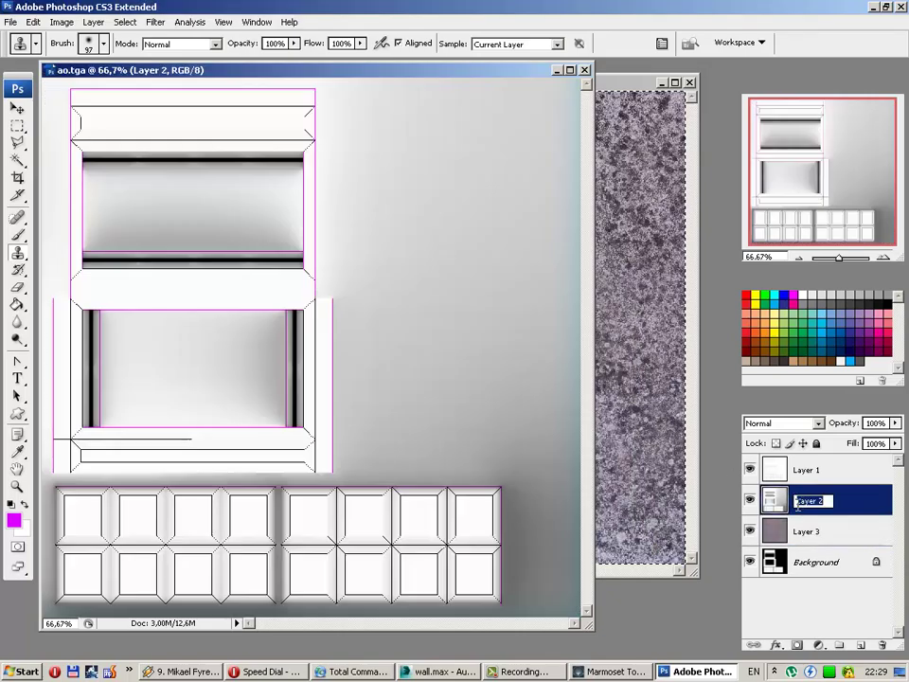
type("AO")
key("Return")
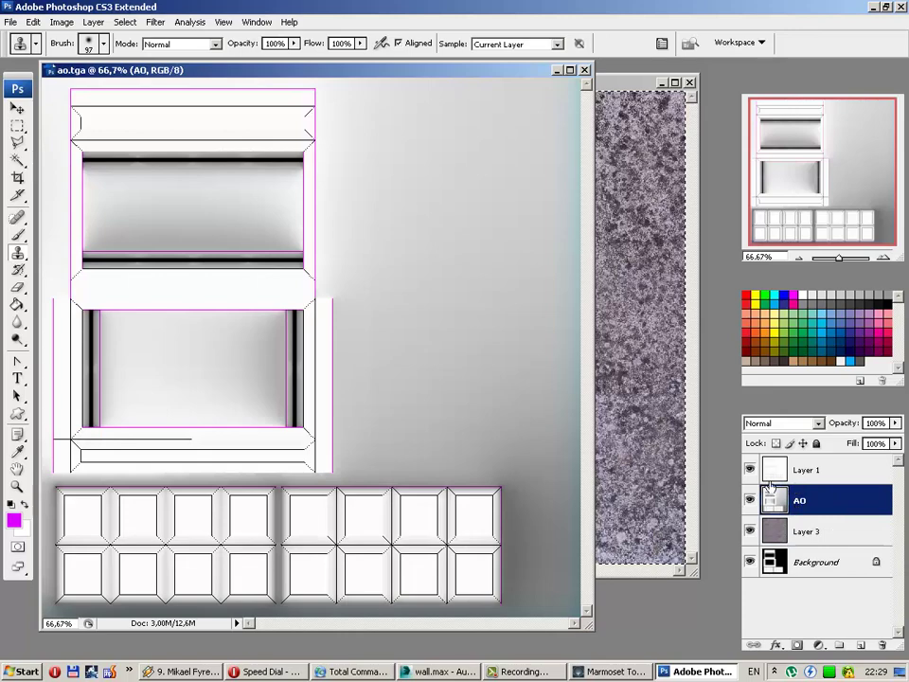
left_click(750, 471)
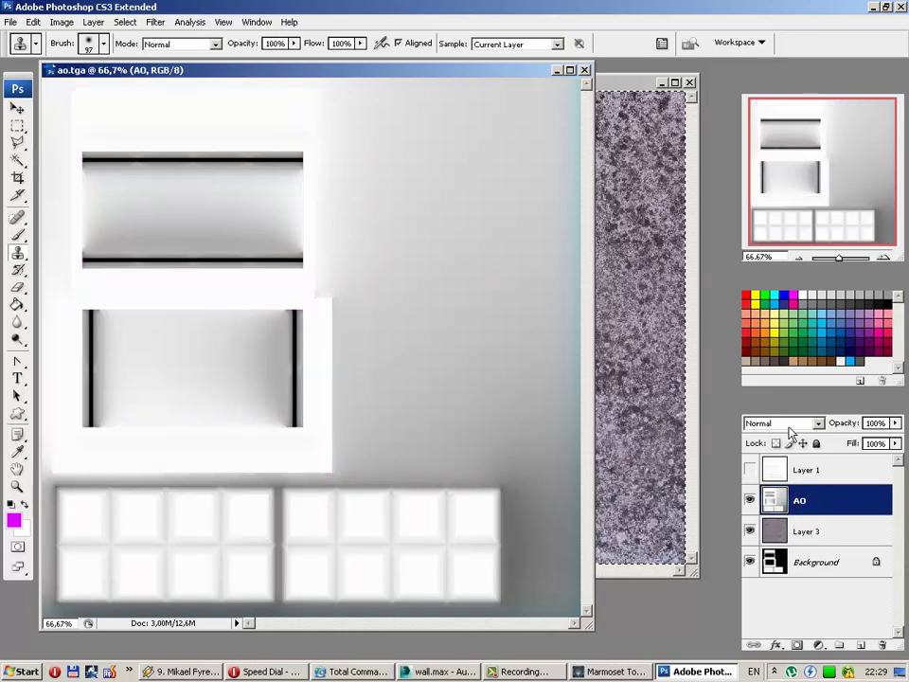
left_click(791, 427)
left_click(772, 91)
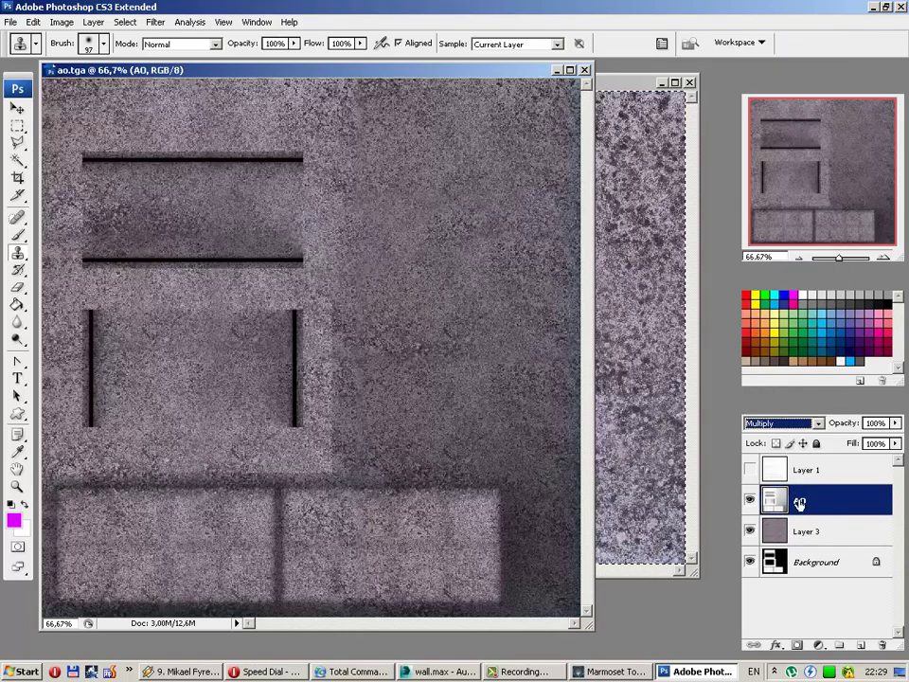
Step: Brighten the concrete Layer 3 with Levels: highlights 208, midtones 1,36, output black 42
left_click(804, 534)
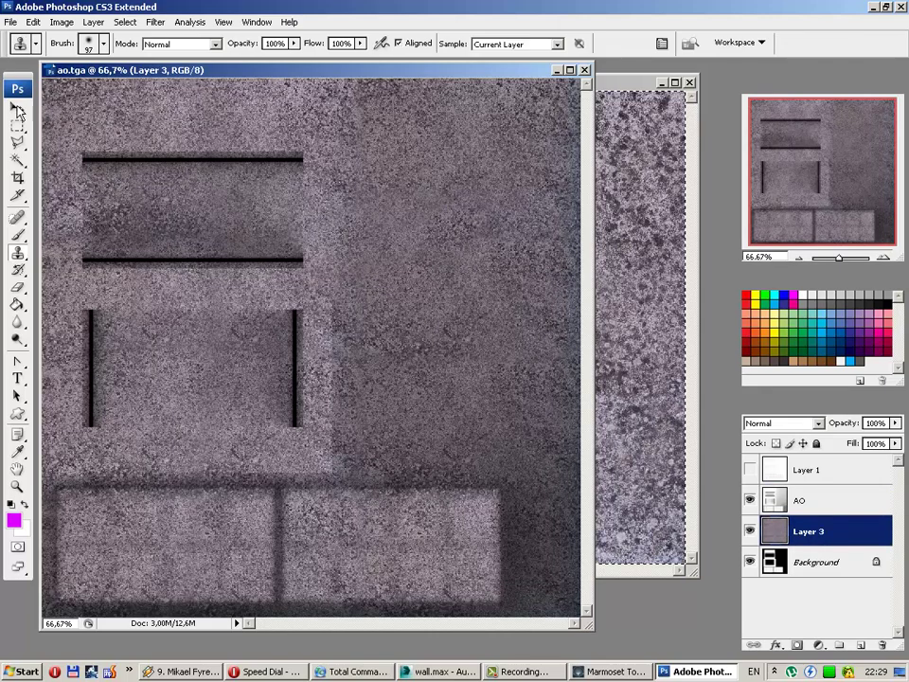
key("v")
left_click(62, 22)
mouse_move(83, 60)
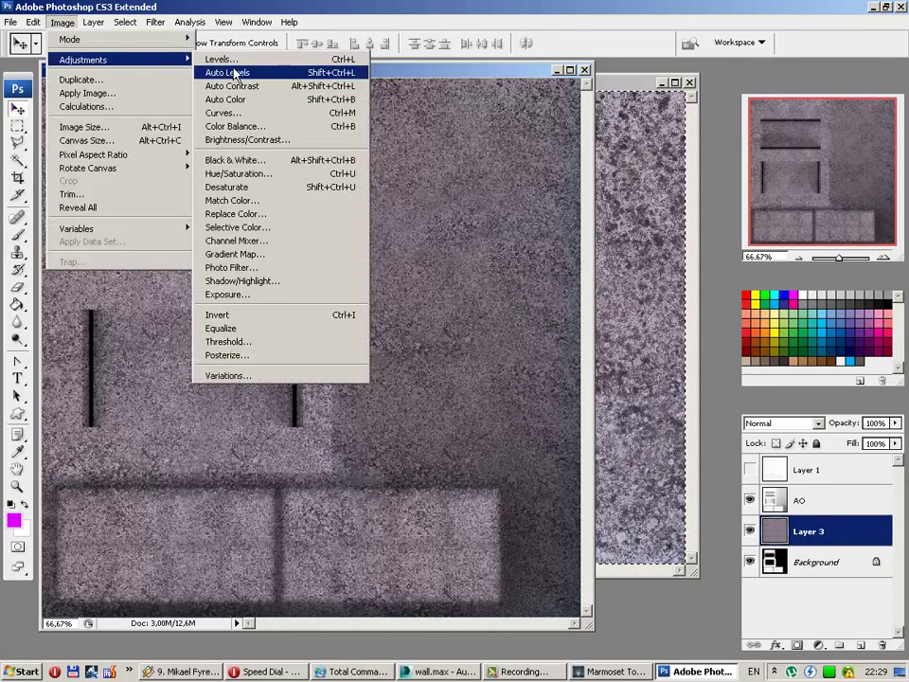
left_click(232, 58)
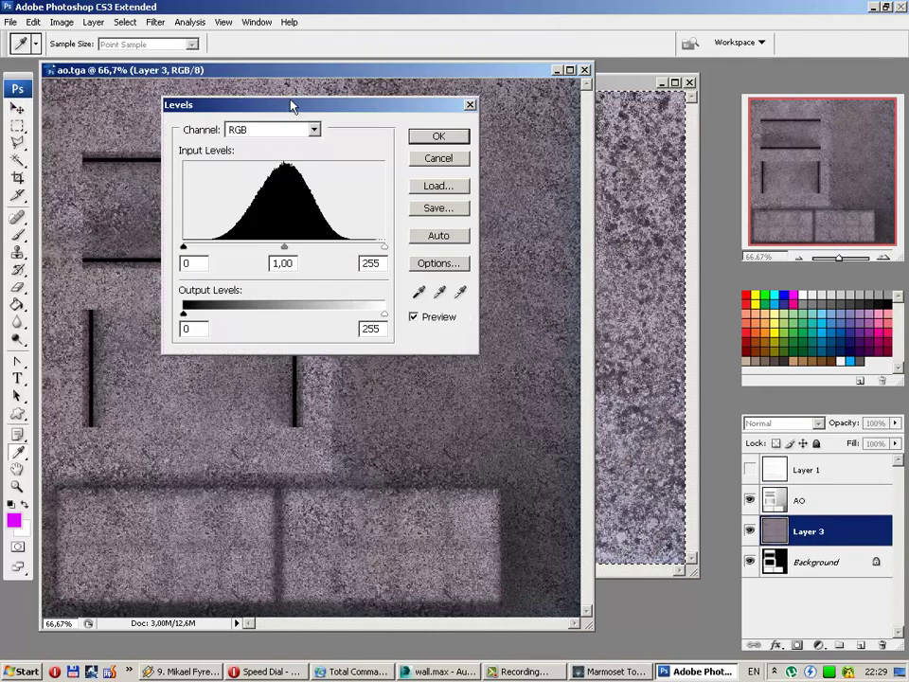
left_click_drag(291, 105, 475, 129)
left_click_drag(564, 281, 528, 274)
mouse_move(361, 274)
left_mouse_down()
mouse_move(379, 274)
mouse_move(362, 273)
left_mouse_up()
left_click_drag(444, 272, 427, 274)
left_click(427, 275)
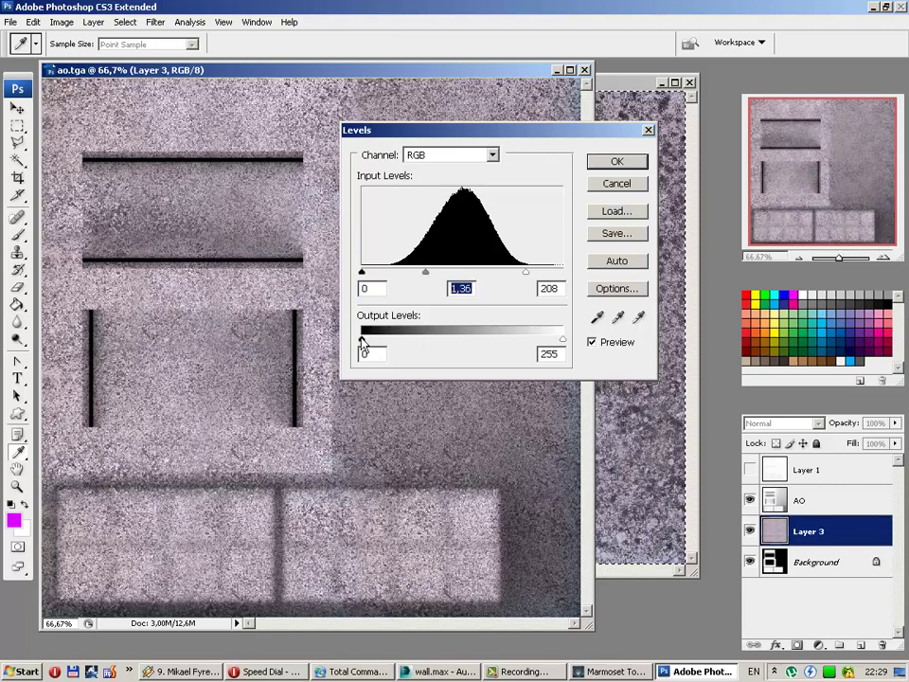
left_click_drag(362, 341, 396, 344)
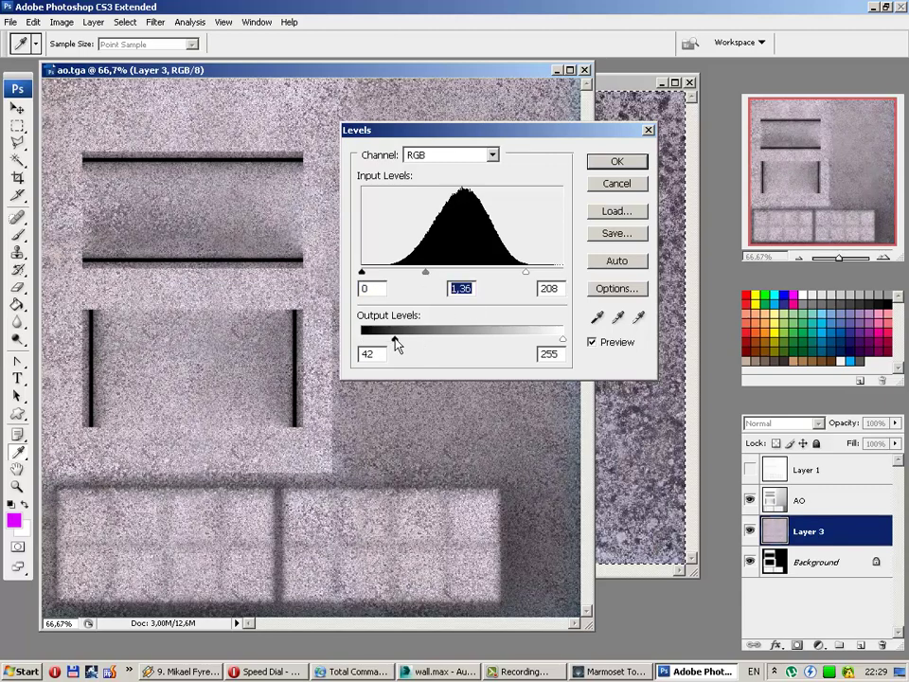
left_click(616, 160)
key("v")
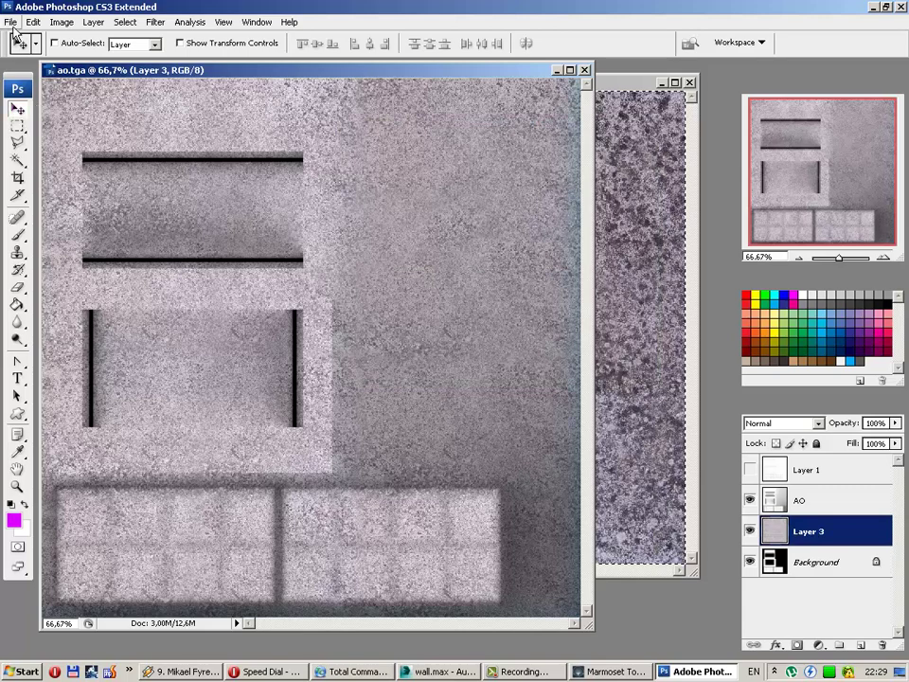
Step: Save the texture as the PSD file concretewall_textured.psd
left_click(750, 470)
left_click(750, 469)
left_click(10, 22)
left_click(71, 200)
type("concr")
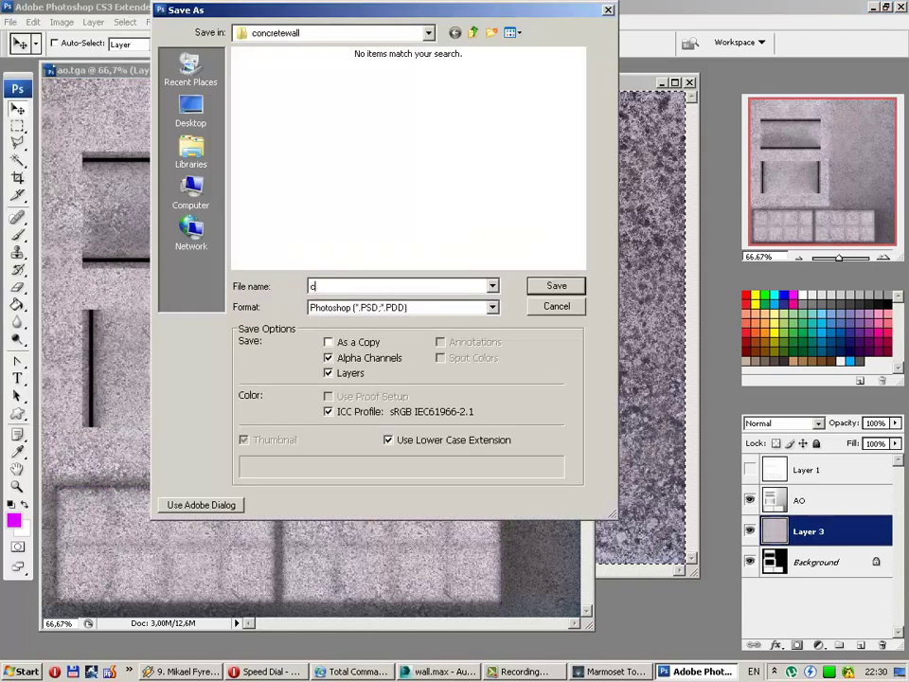
type("etewall_textured")
key("Return")
key("Return")
Step: Load concretewall_textured.psd as the wall material's Diffuse map and orbit to inspect it
key("alt+Tab")
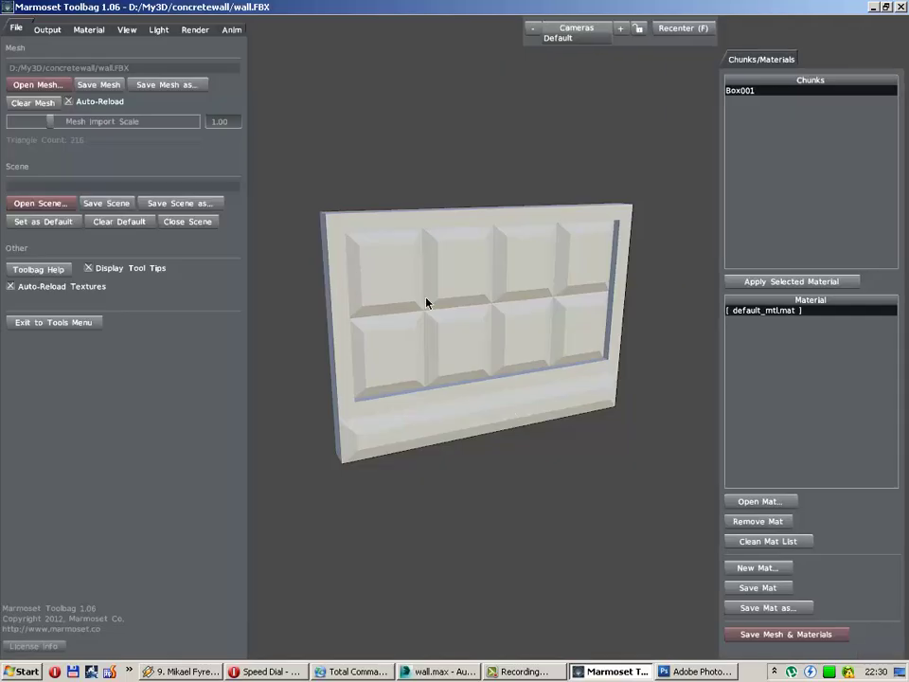
left_click(42, 89)
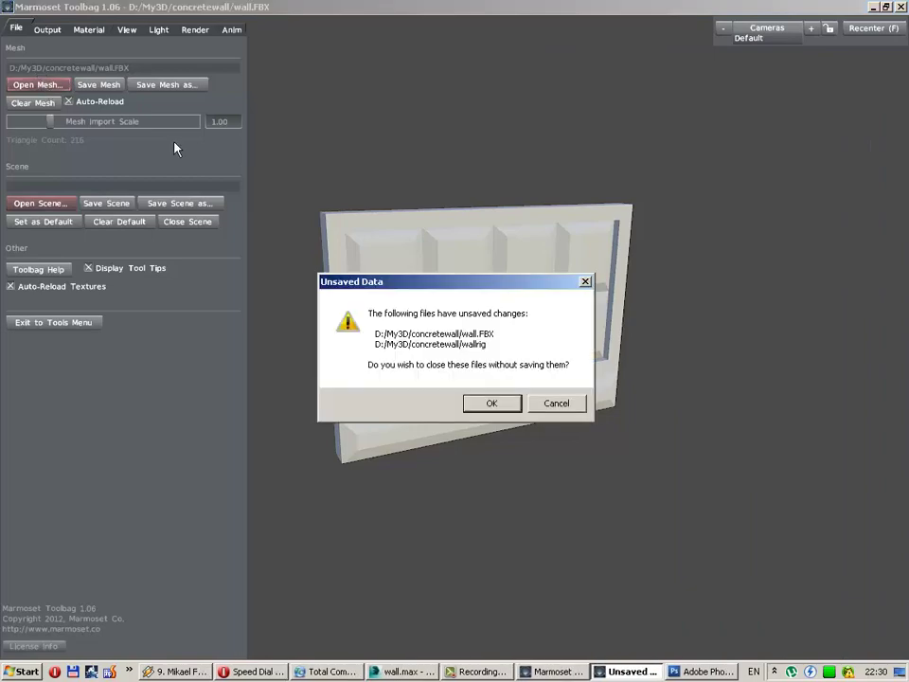
left_click(579, 405)
left_click(90, 29)
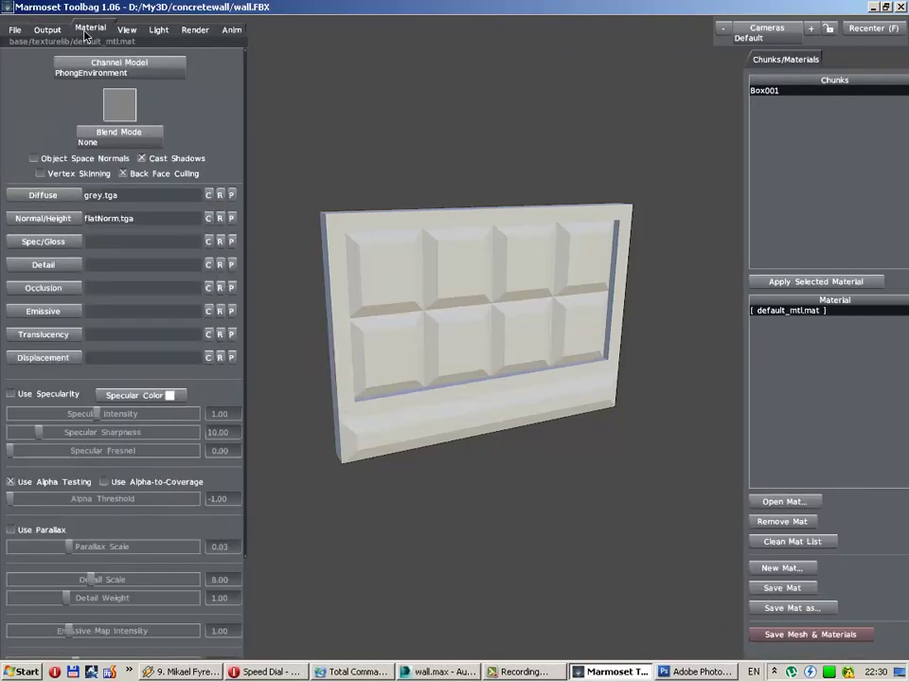
left_click(95, 194)
double_click(270, 144)
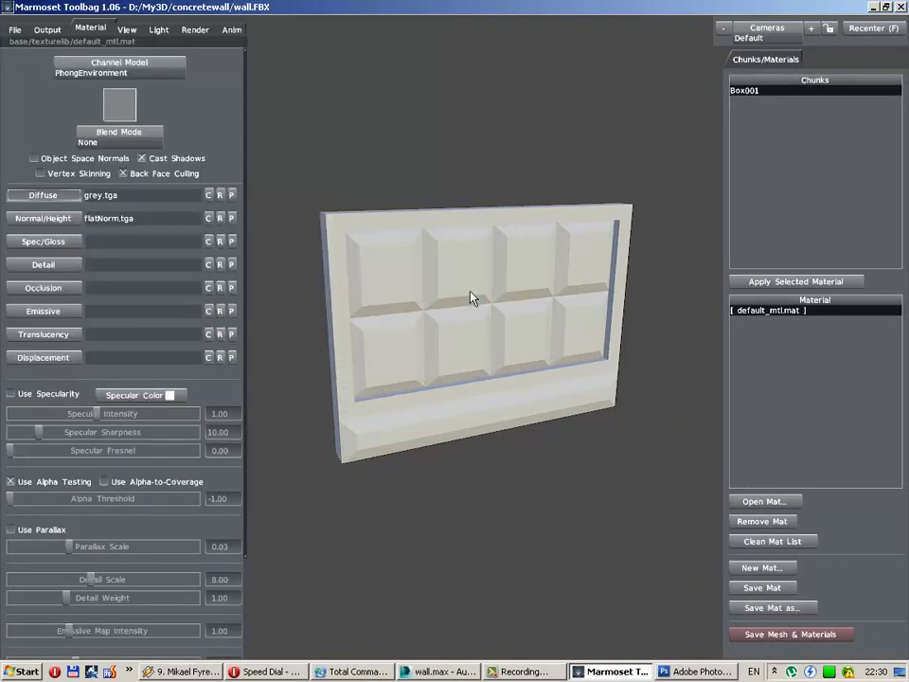
mouse_move(489, 318)
left_mouse_down()
mouse_move(391, 312)
mouse_move(600, 333)
mouse_move(635, 327)
mouse_move(465, 323)
mouse_move(568, 637)
left_mouse_up()
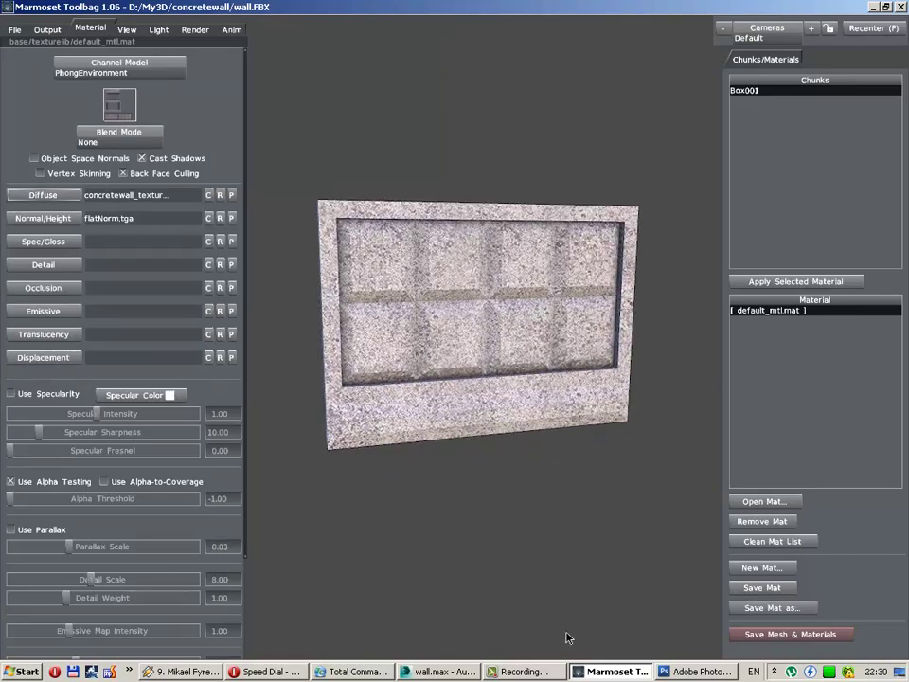
left_click(701, 670)
Step: Try Color Burn on the AO layer, revert it to Multiply, and abandon a direct Levels tweak
left_click(814, 500)
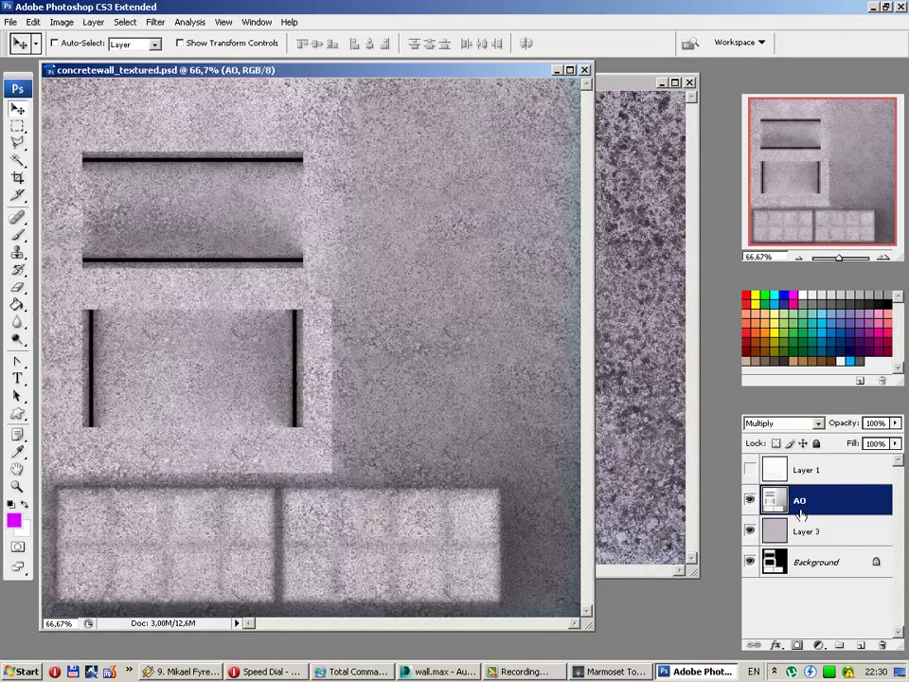
left_click(786, 423)
left_click(819, 112)
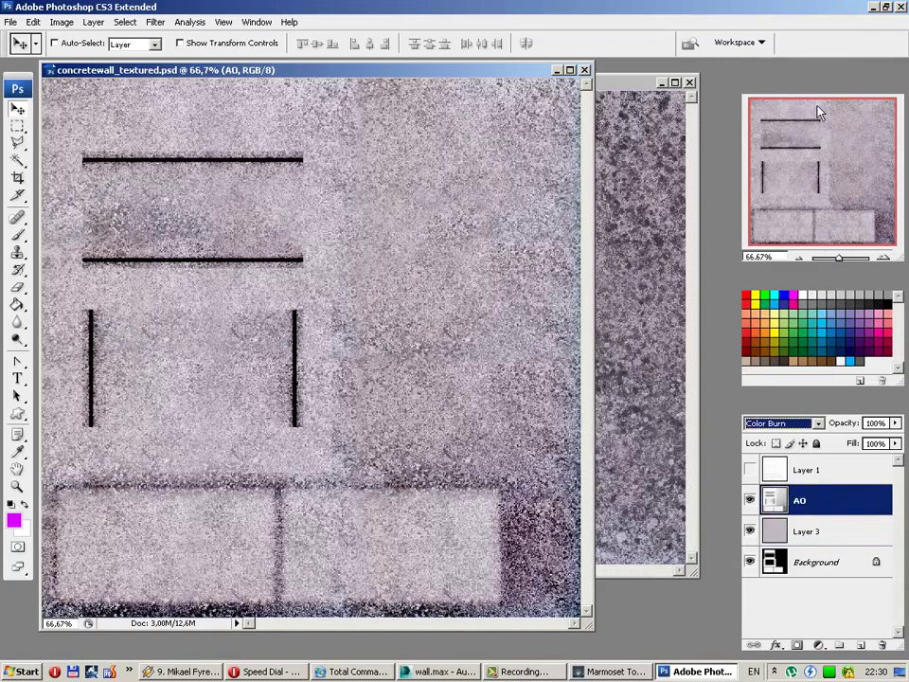
left_click(802, 421)
left_click(770, 91)
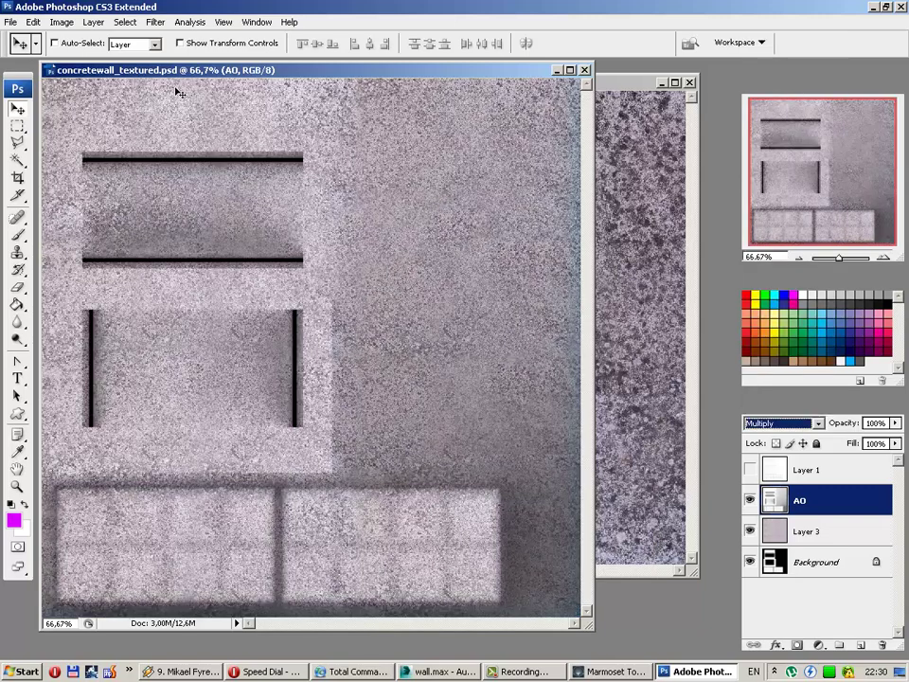
mouse_move(84, 60)
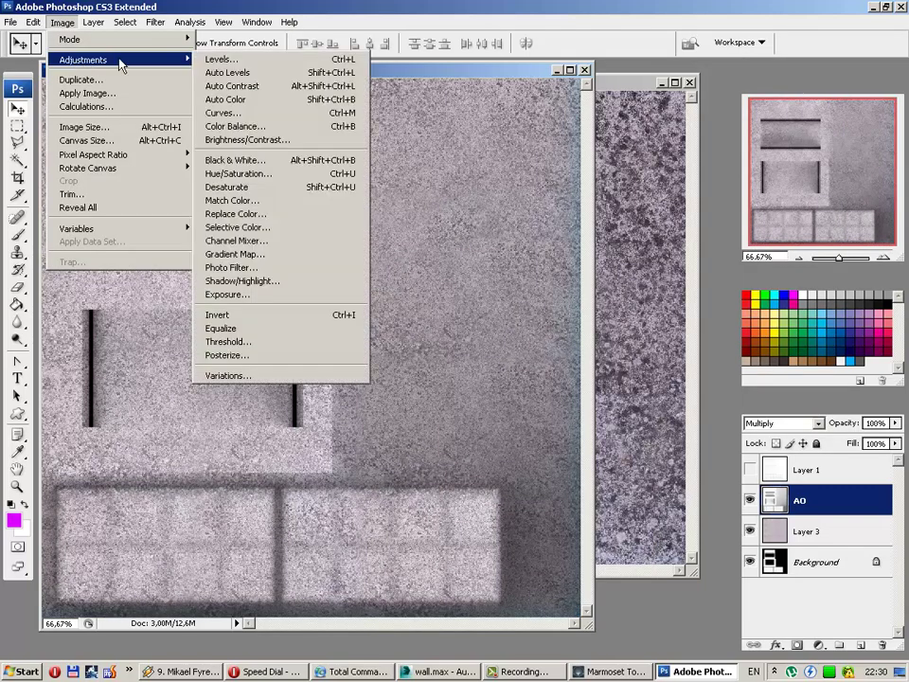
left_click(218, 60)
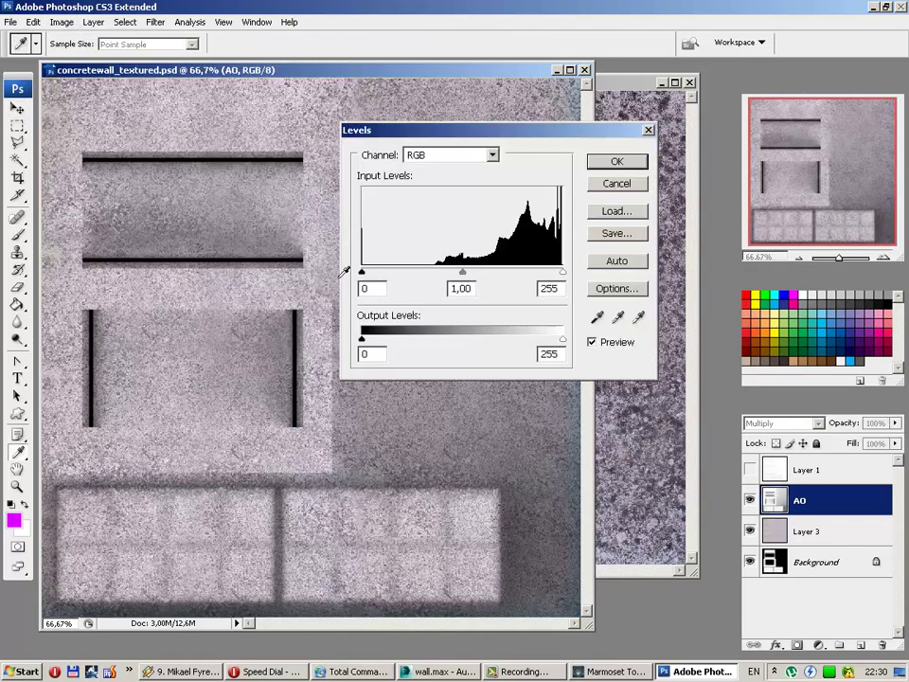
mouse_move(380, 273)
left_mouse_down()
mouse_move(401, 276)
mouse_move(361, 274)
left_mouse_up()
key("Return")
key("v")
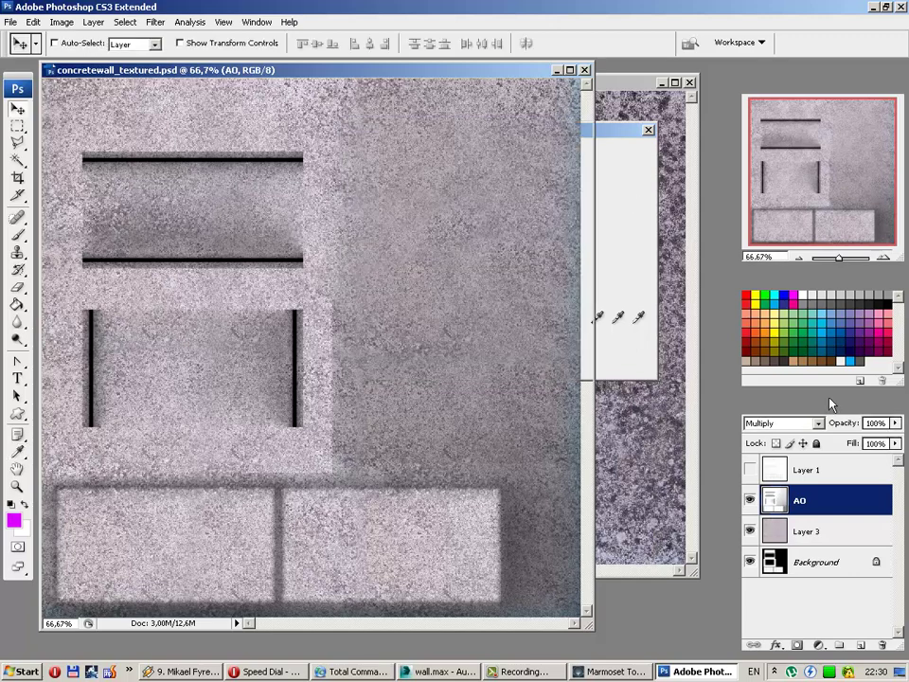
Step: Add a Levels 1 adjustment layer clipped to the AO layer
left_click(820, 646)
left_click(814, 442)
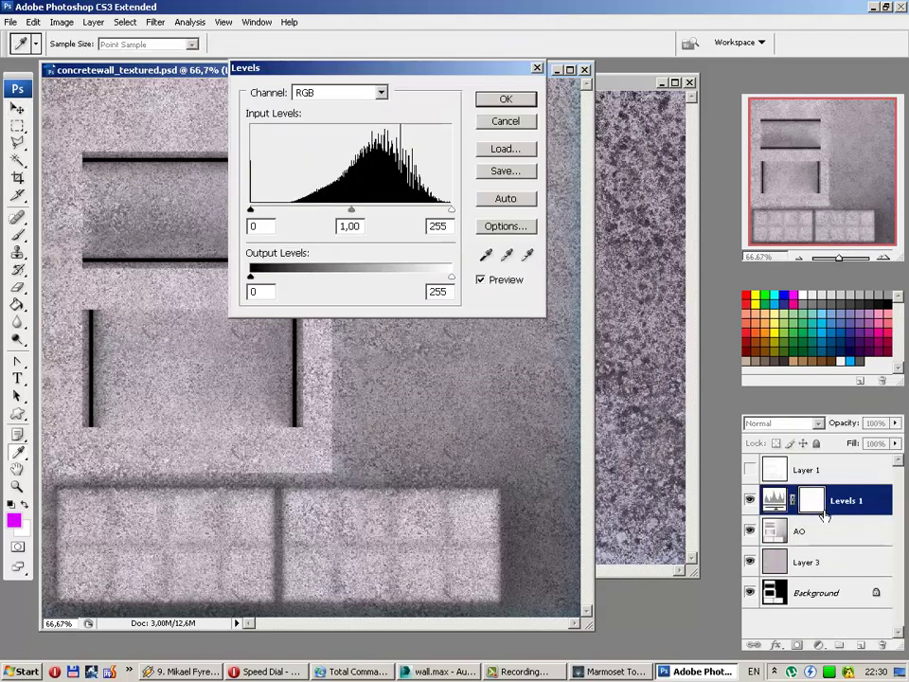
left_click(505, 100)
right_click(852, 501)
left_click(842, 346)
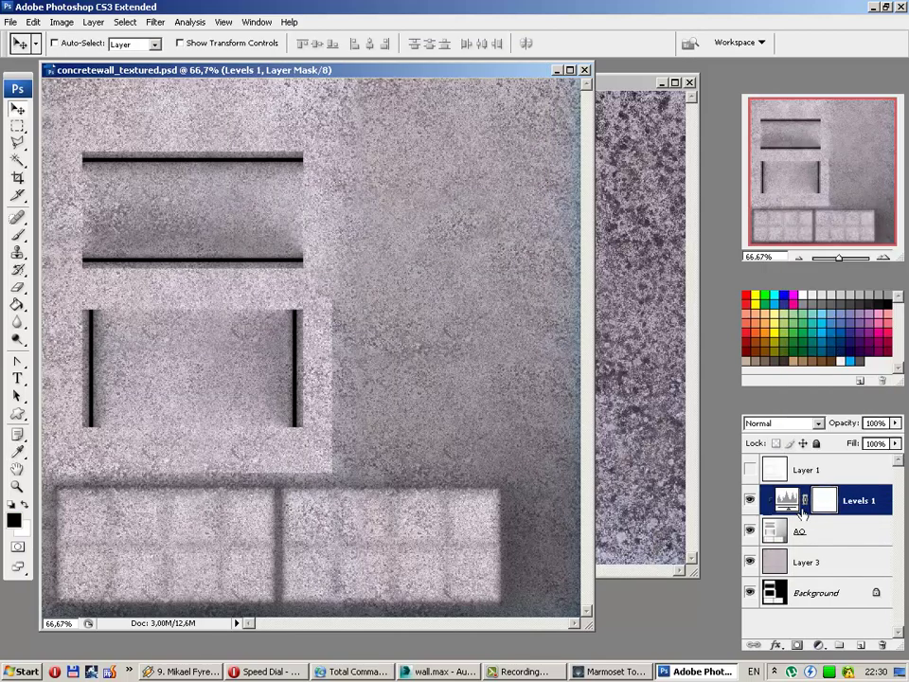
Step: Set Levels 1 to input 45 / 0,68 / 255 and output black 165
double_click(788, 503)
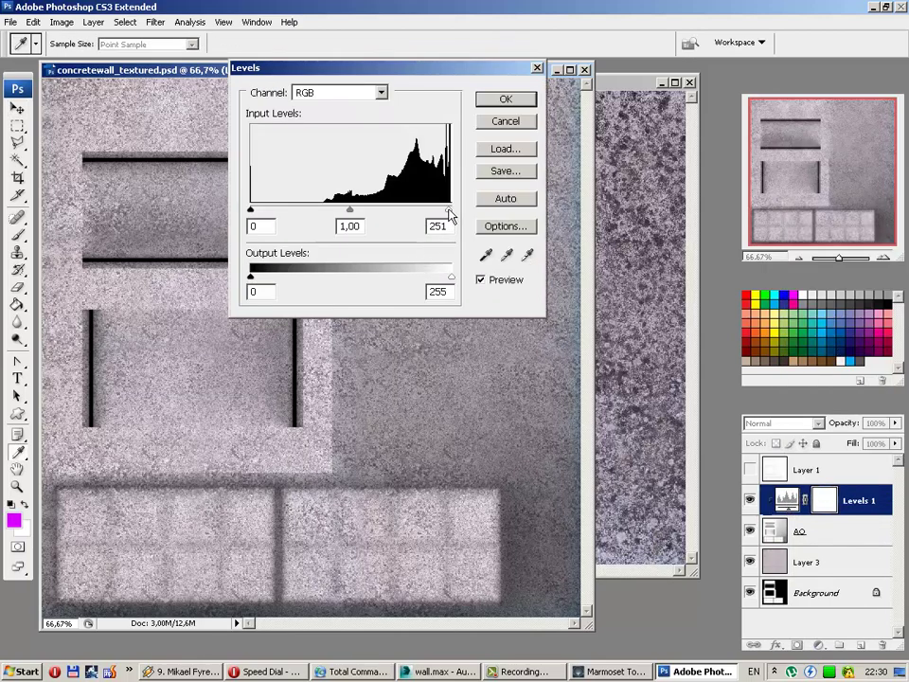
left_click_drag(441, 216, 436, 216)
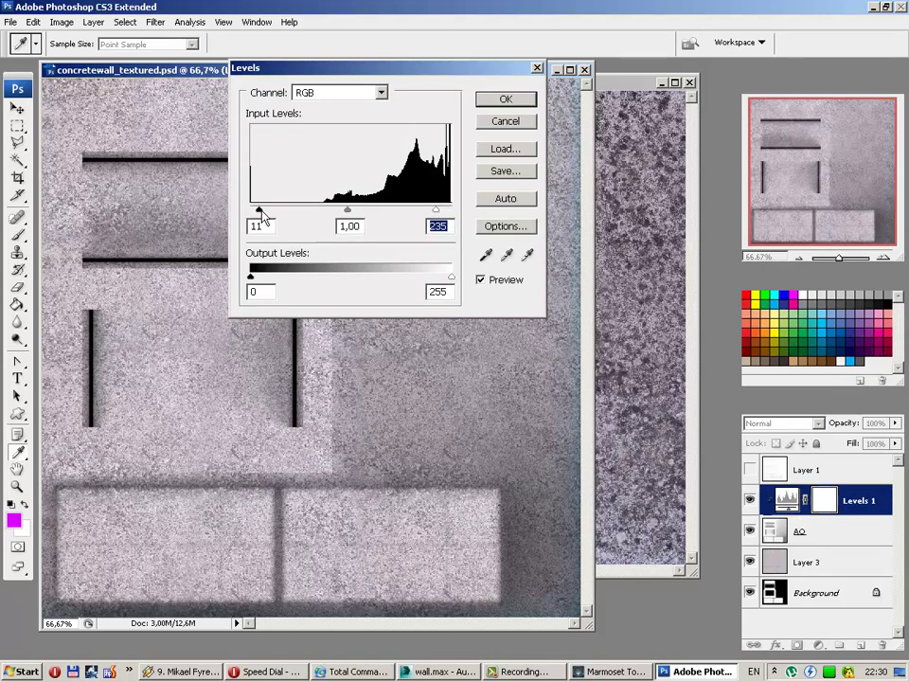
left_click_drag(272, 212, 279, 213)
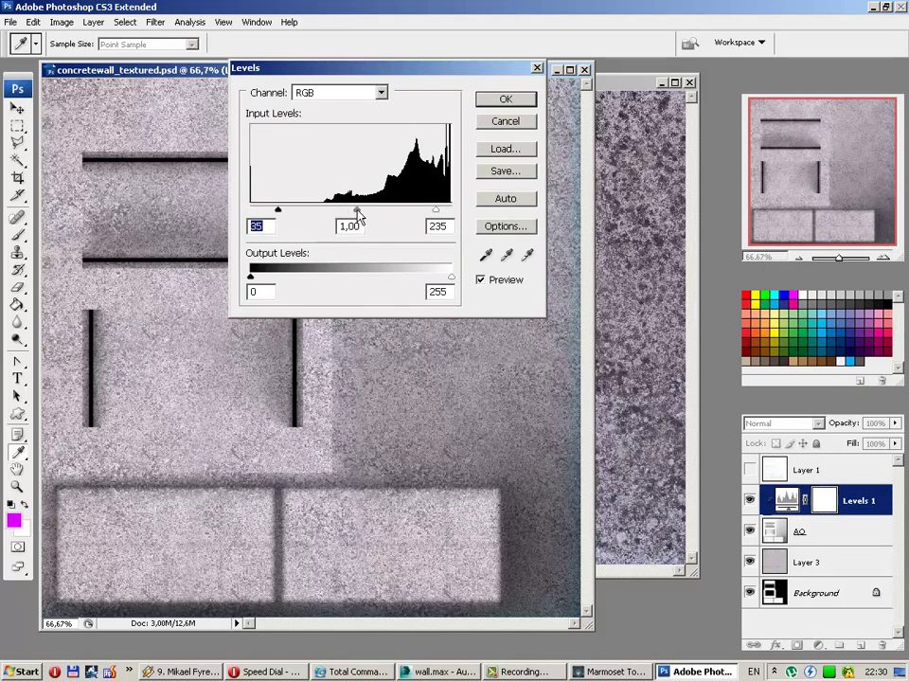
mouse_move(357, 210)
left_mouse_down()
mouse_move(315, 210)
mouse_move(364, 215)
mouse_move(333, 214)
mouse_move(347, 214)
left_mouse_up()
mouse_move(280, 216)
left_mouse_down()
mouse_move(304, 217)
mouse_move(282, 217)
left_mouse_up()
left_click_drag(440, 218, 464, 216)
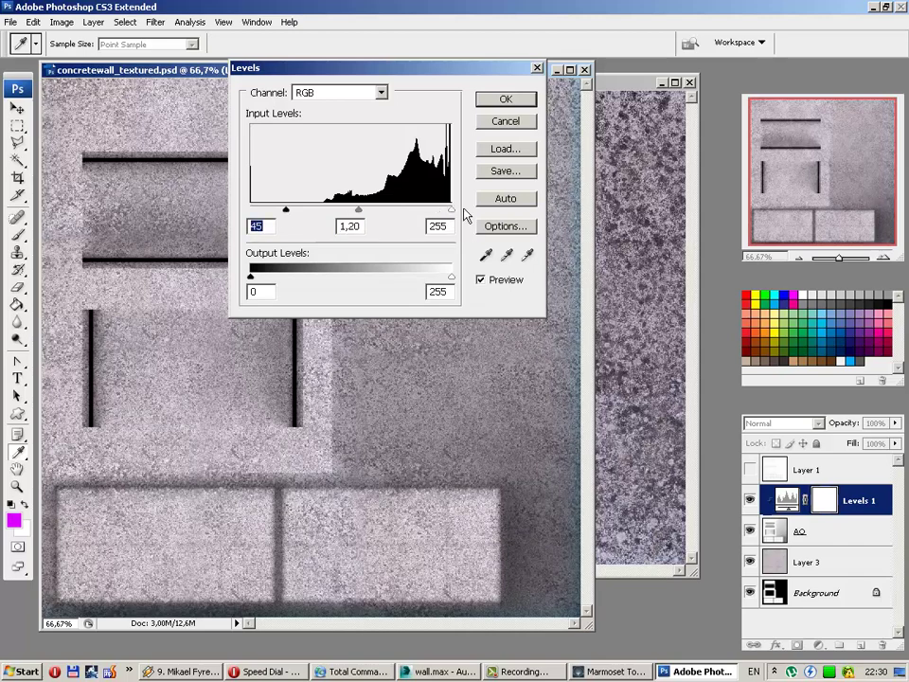
left_click_drag(366, 210, 390, 210)
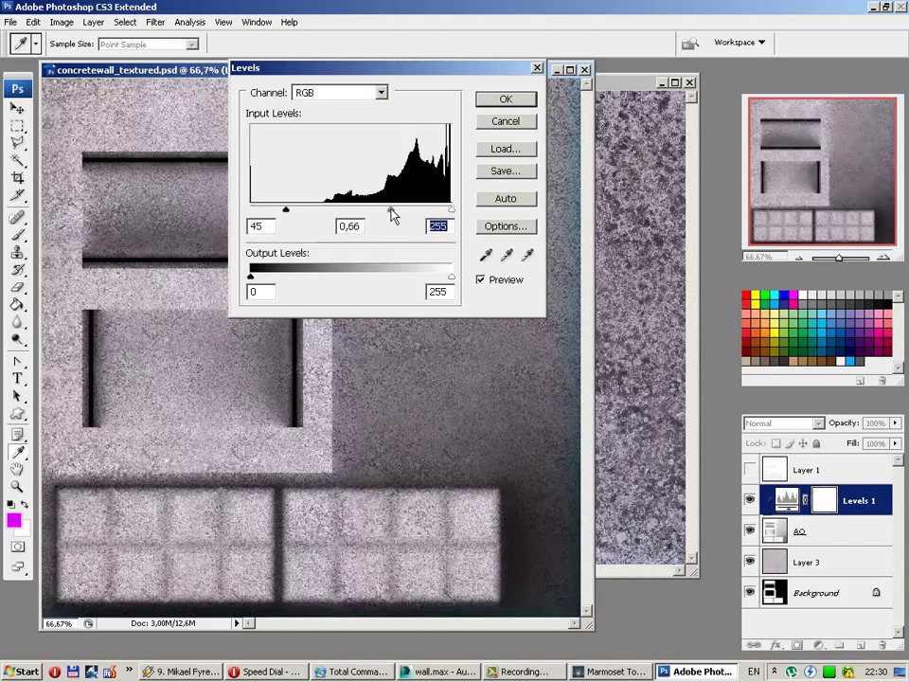
left_click(383, 209)
left_click_drag(248, 275, 383, 289)
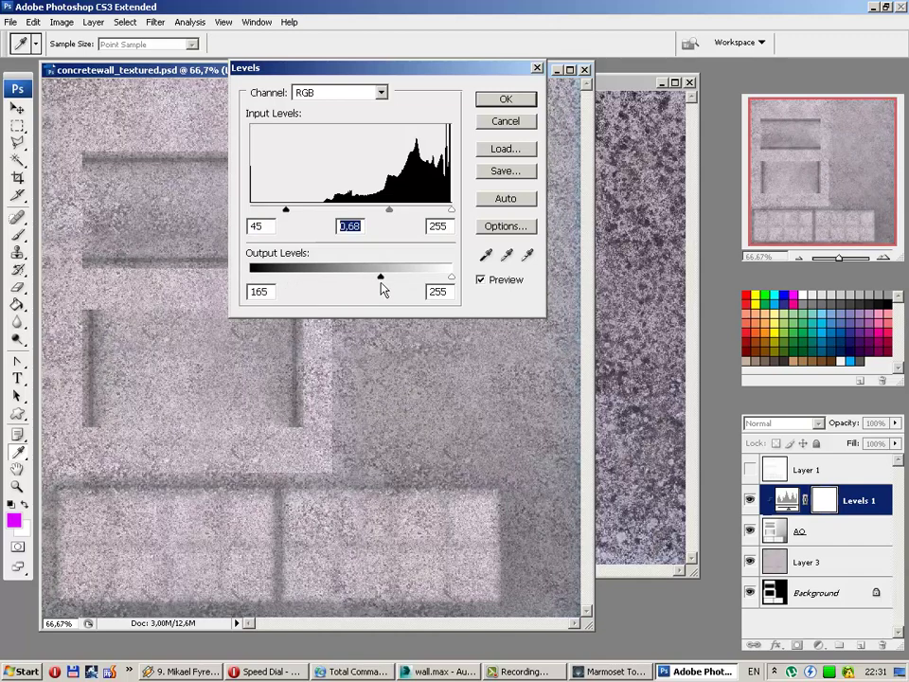
key("Return")
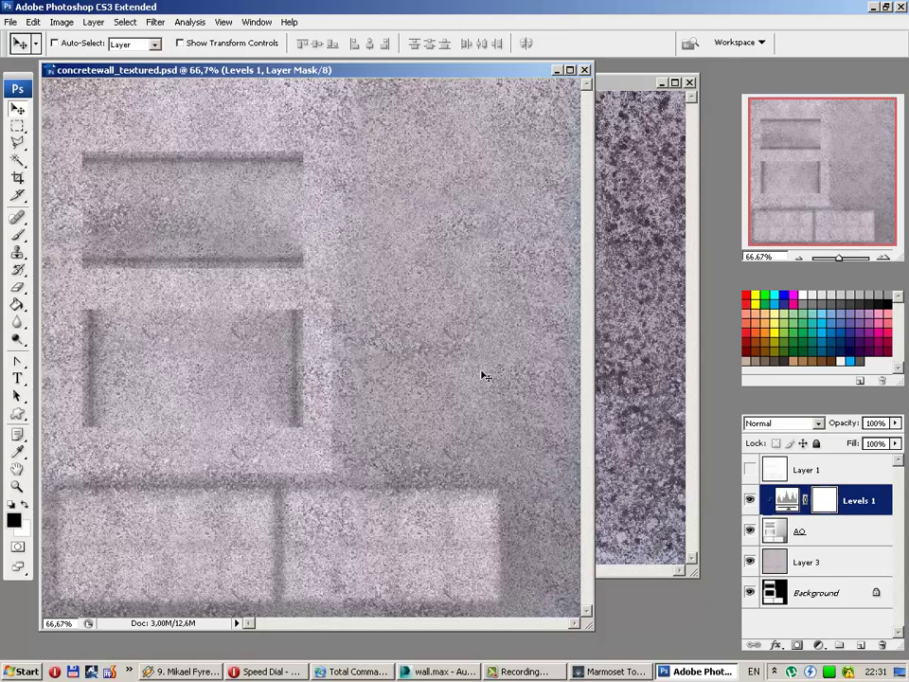
Step: Orbit the wall in the 3D preview to inspect the new concrete texture
left_click(625, 672)
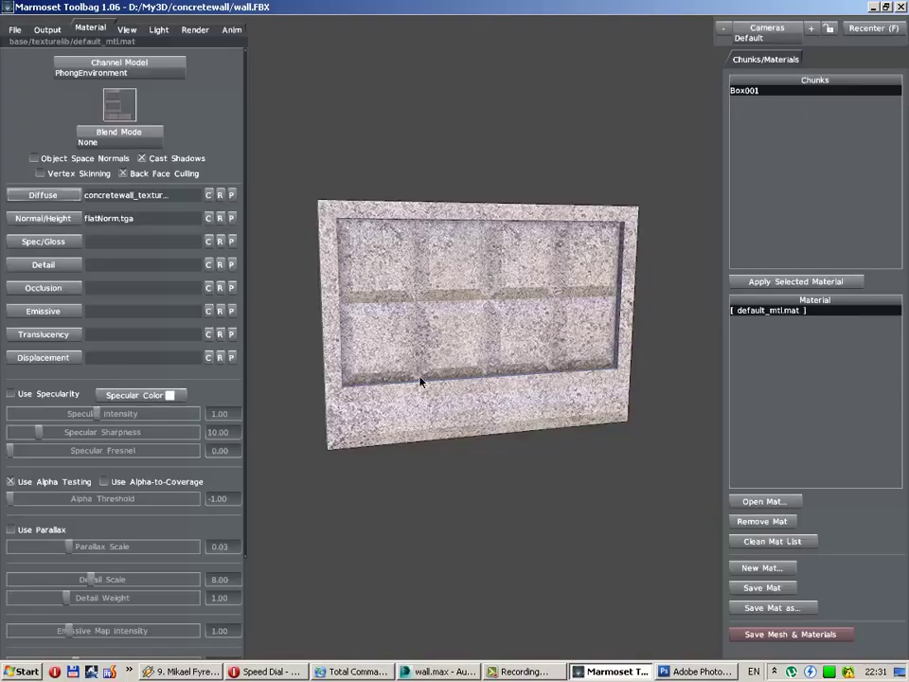
mouse_move(366, 377)
left_mouse_down()
mouse_move(401, 412)
mouse_move(593, 432)
mouse_move(493, 409)
mouse_move(696, 446)
mouse_move(572, 432)
left_mouse_up()
right_click_drag(572, 432, 503, 538)
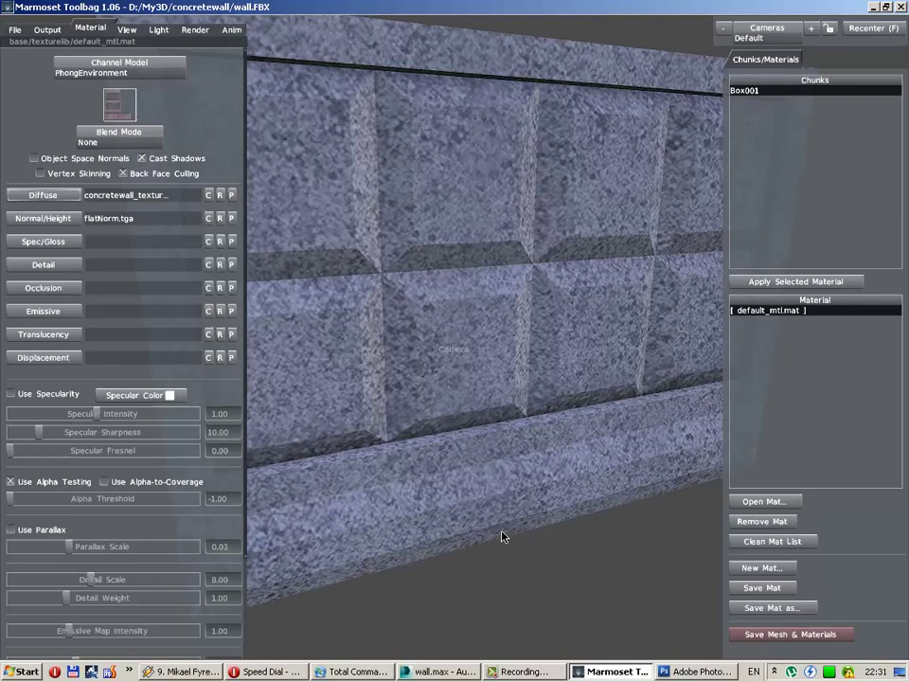
left_click_drag(502, 537, 545, 676)
Step: Scale the concrete layer (Layer 3) down to about 54% with Free Transform
left_click(696, 671)
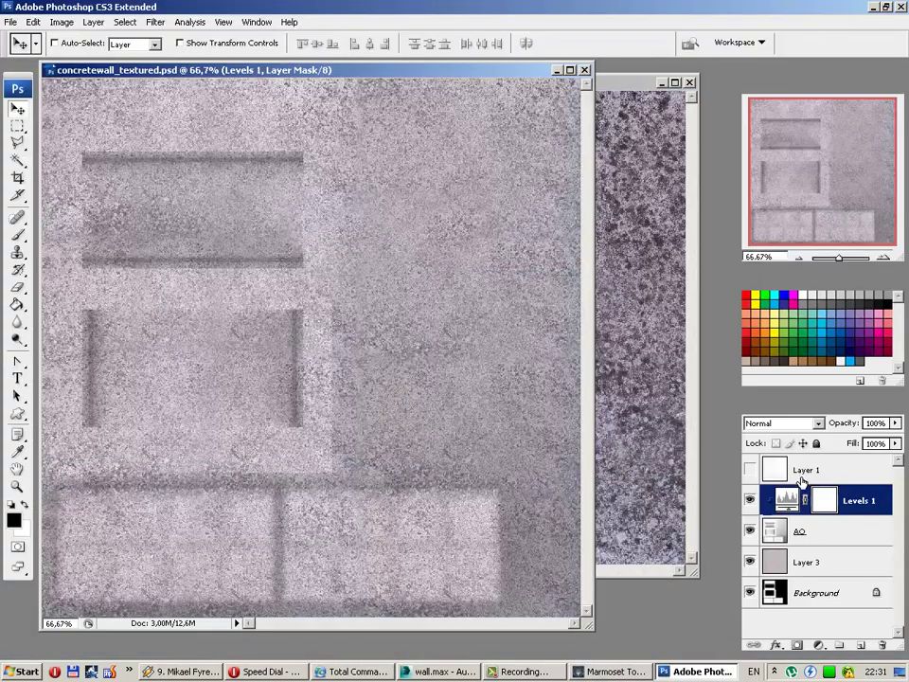
left_click(827, 556)
key("ctrl+minus")
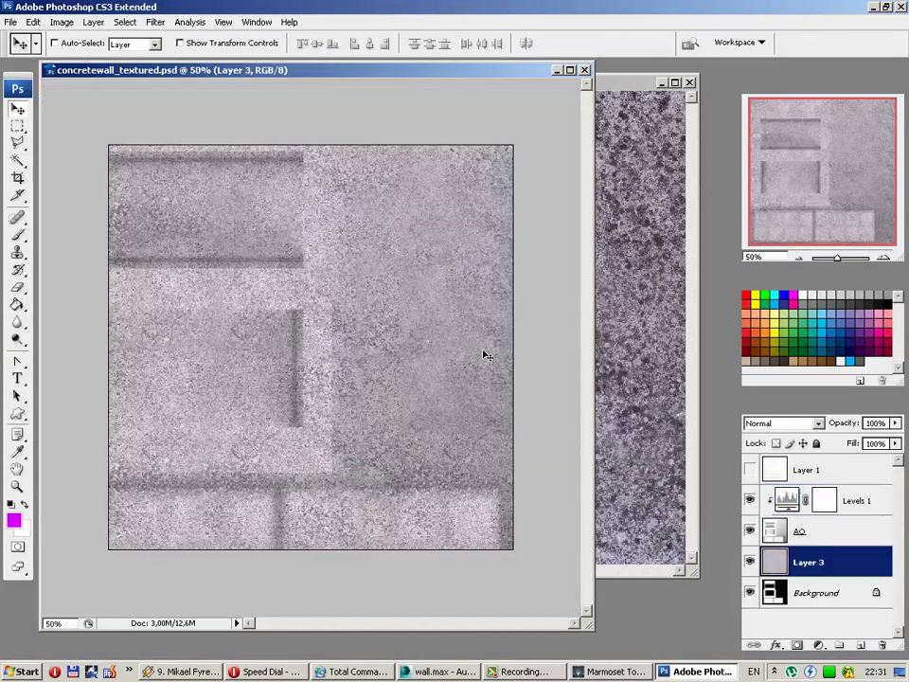
key("ctrl+t")
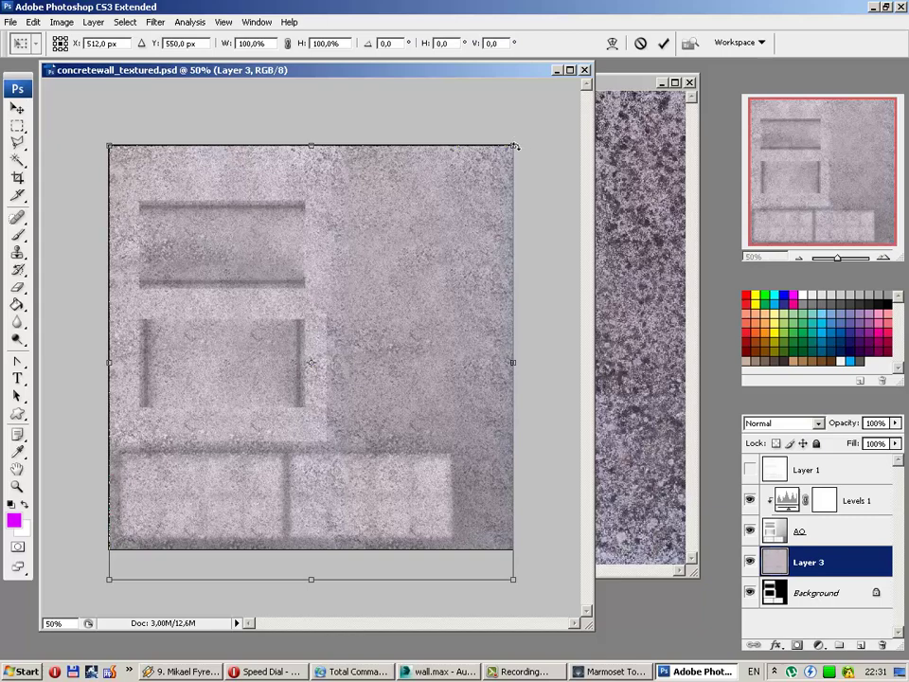
left_click_drag(515, 146, 389, 316, "shift")
key("Escape")
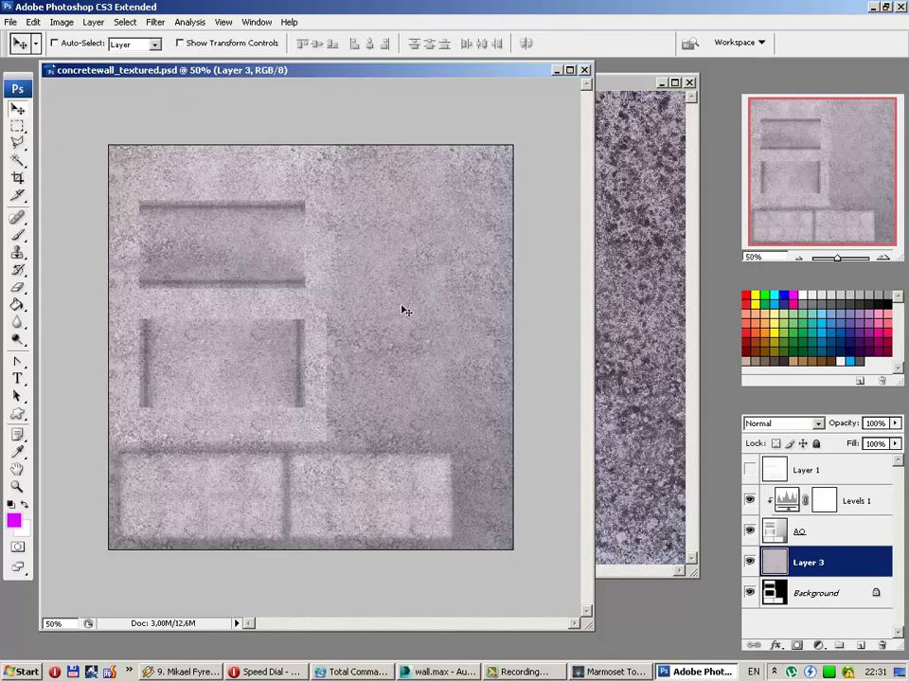
key("ctrl+t")
left_click_drag(516, 144, 328, 342, "shift")
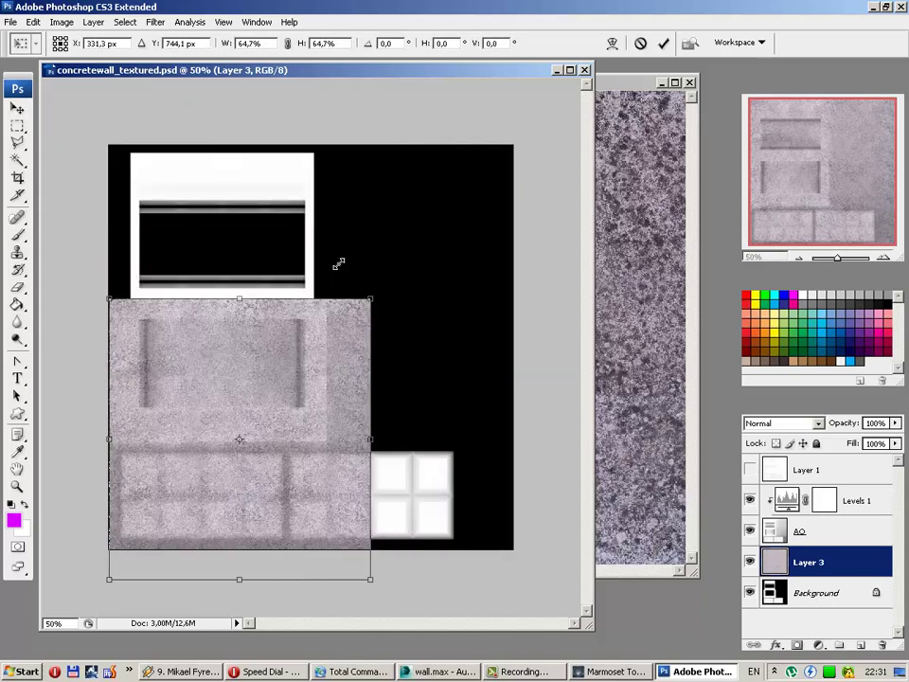
left_click(666, 44)
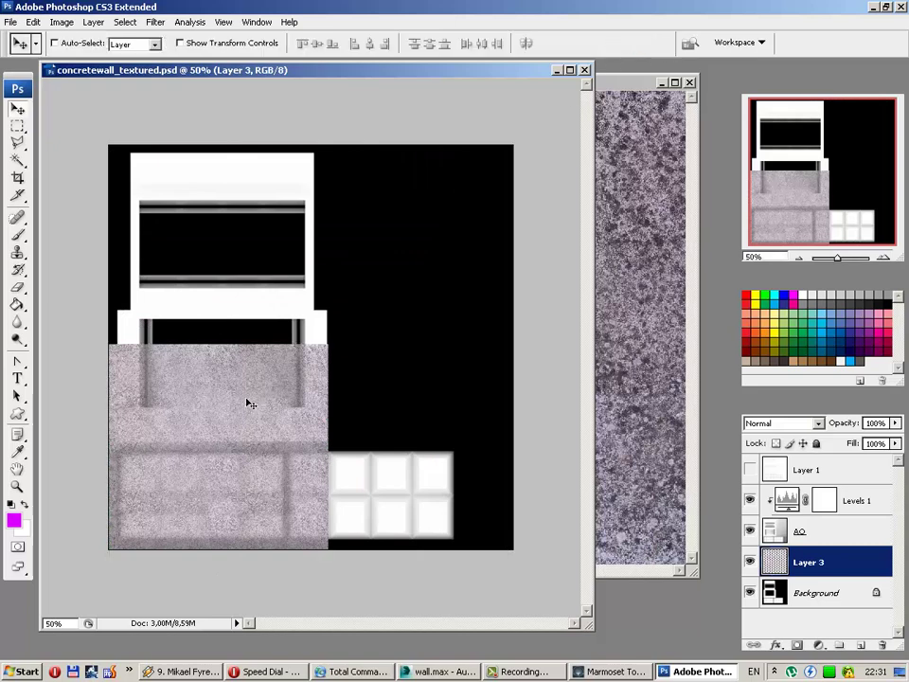
Step: Place concrete copies over the black right and top areas and merge them into Layer 3
left_click_drag(247, 399, 405, 411, "alt")
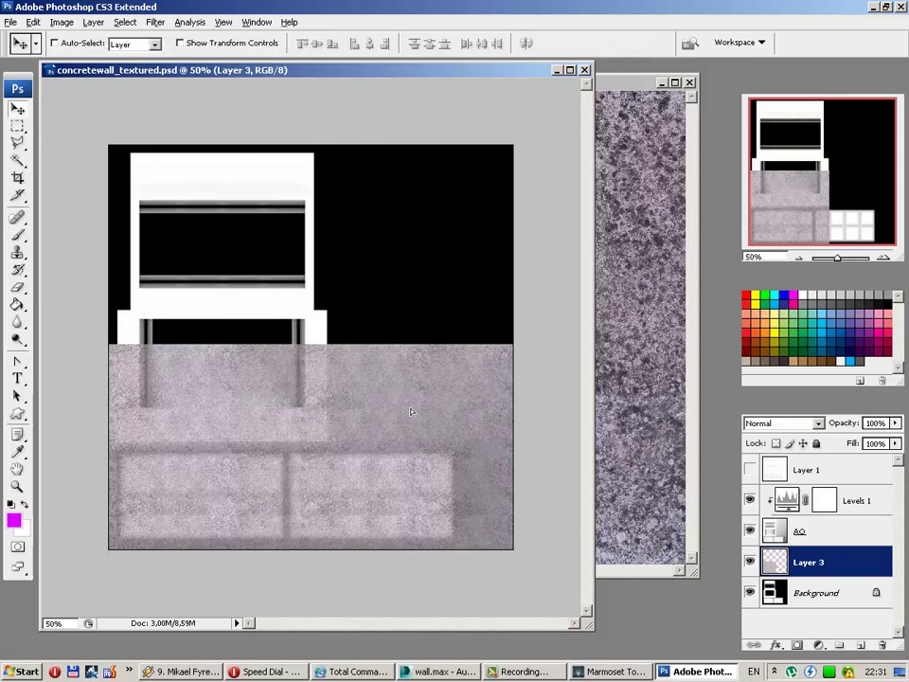
key("e")
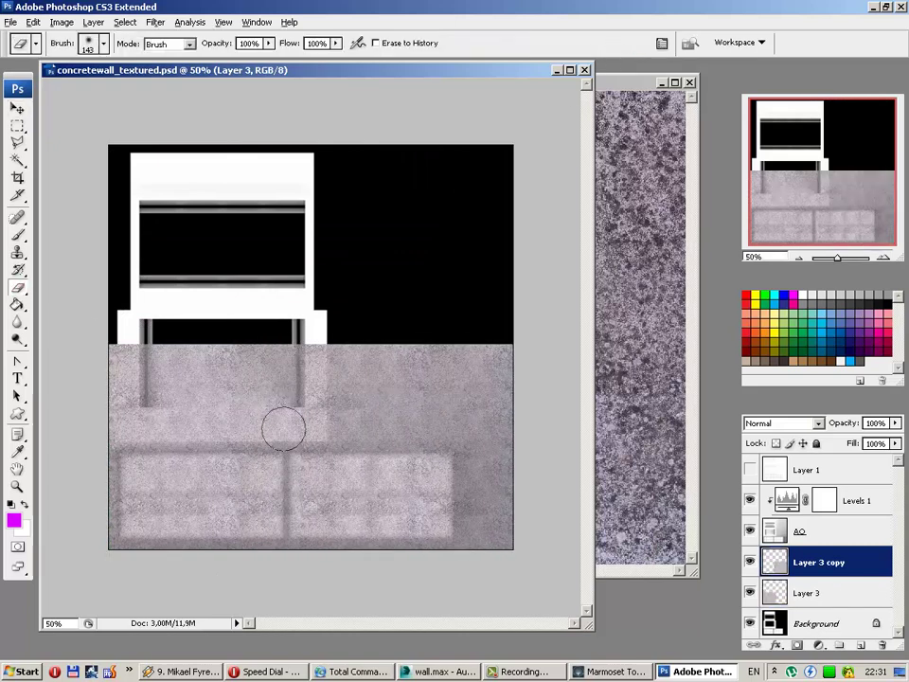
key("v")
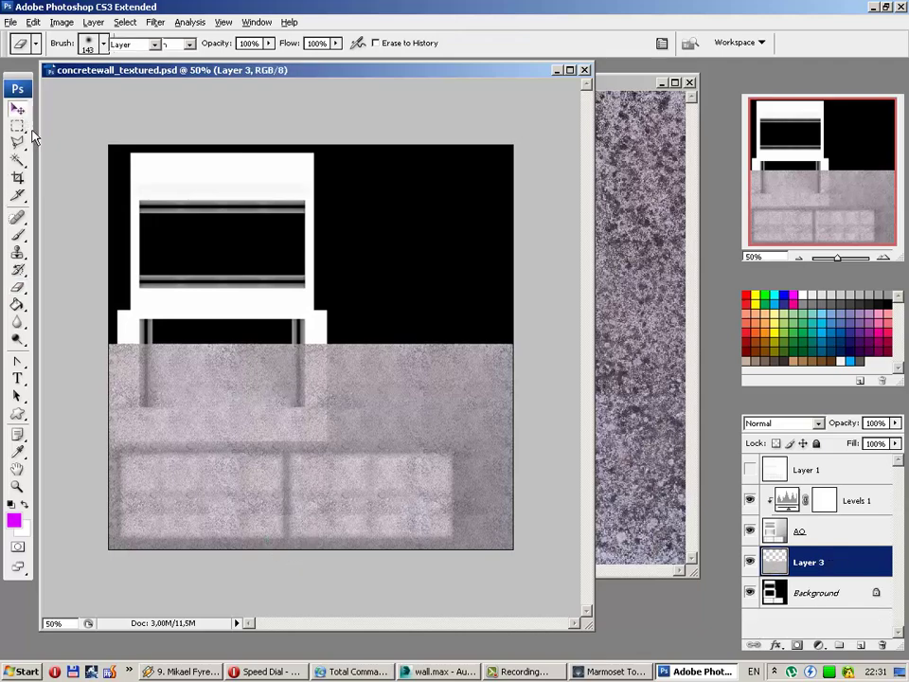
left_click_drag(194, 478, 194, 279)
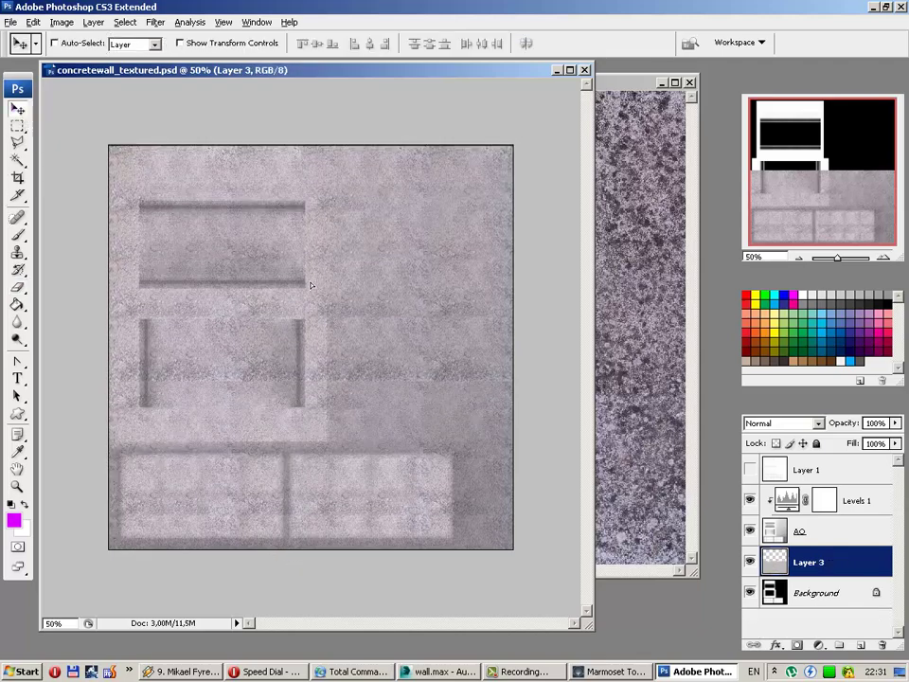
left_click(19, 291)
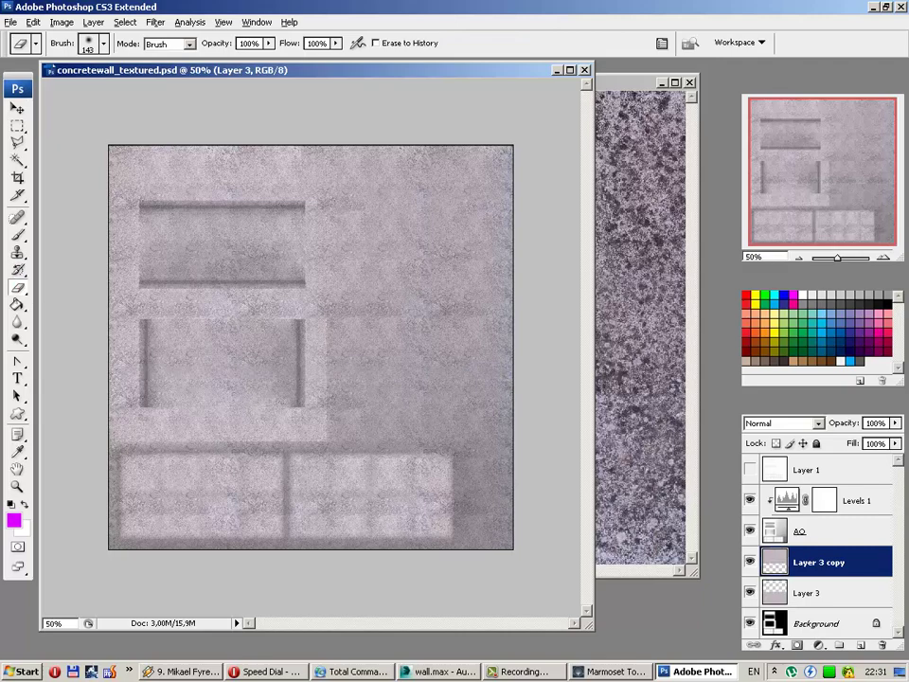
key("ctrl+e")
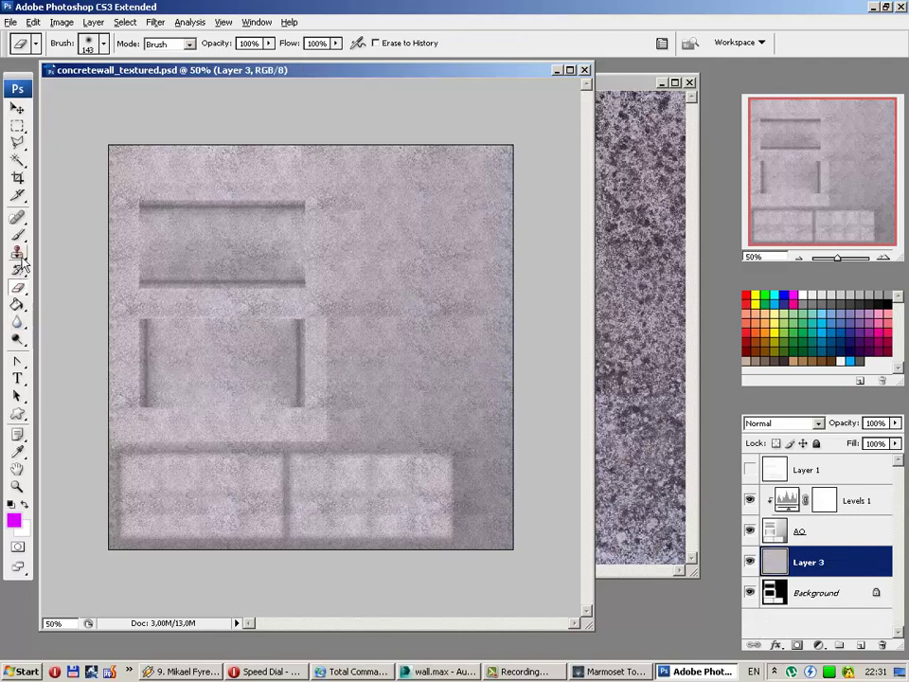
Step: Clone Stamp concrete over the seams in the lower, upper, top and right areas
left_click(19, 254)
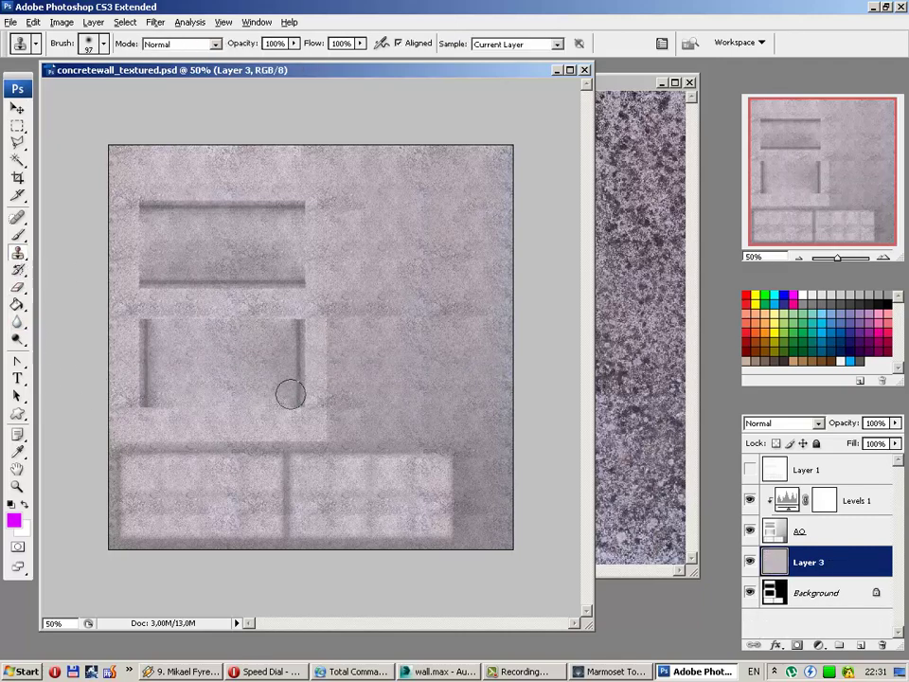
left_click(222, 471, "alt")
left_click_drag(243, 530, 254, 508)
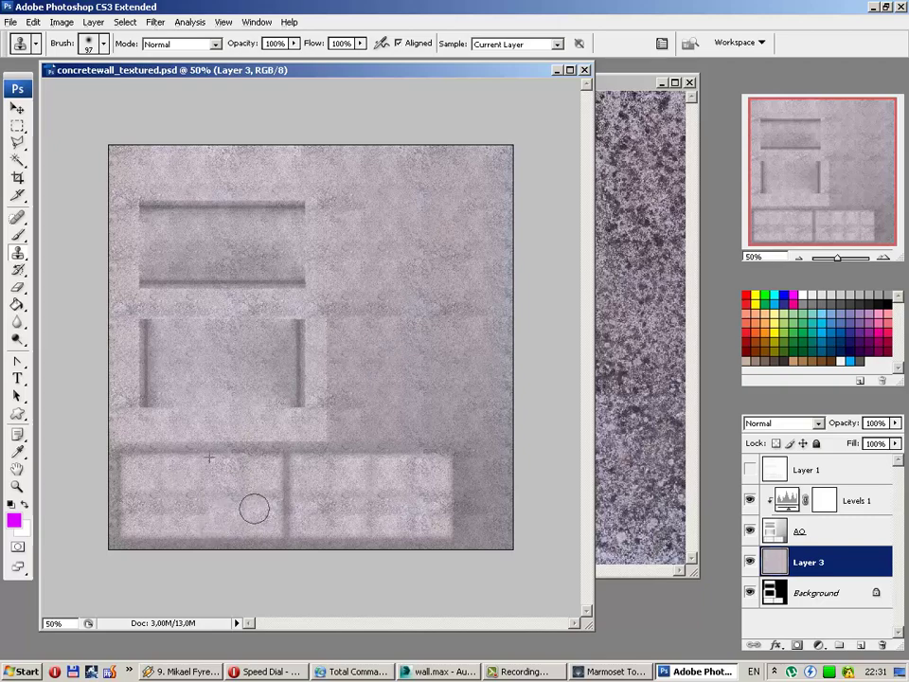
left_click(161, 461, "alt")
left_click_drag(162, 507, 181, 512)
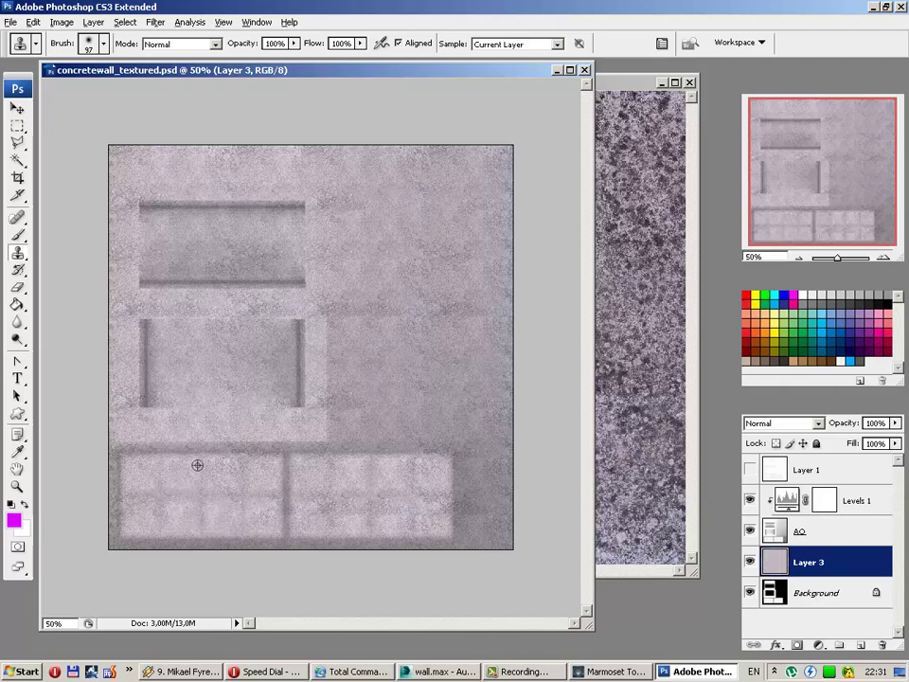
left_click(224, 310, "alt")
left_click_drag(224, 259, 158, 221)
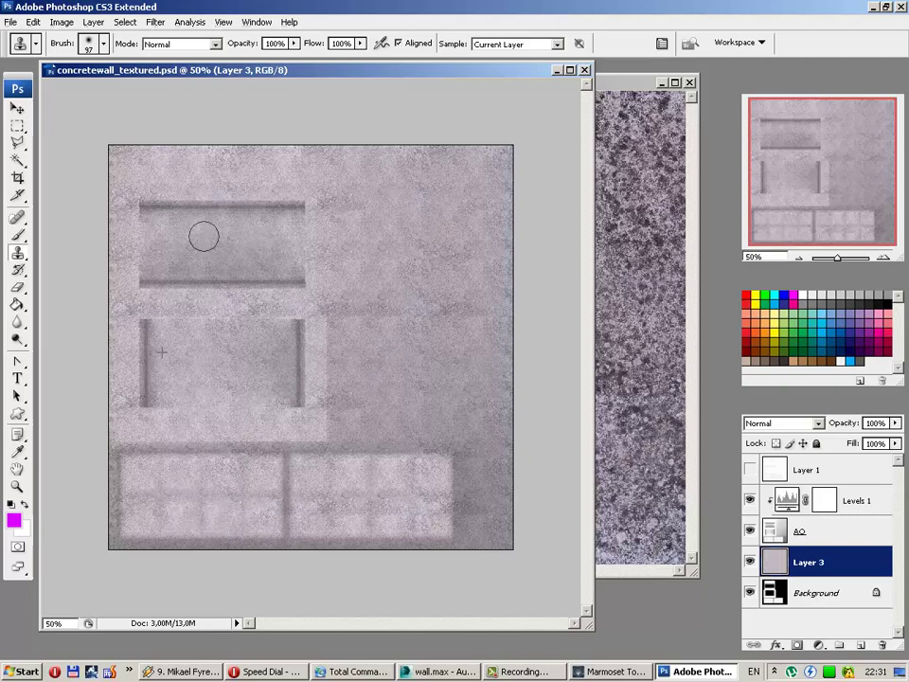
left_click(216, 172, "alt")
left_click_drag(139, 159, 224, 166)
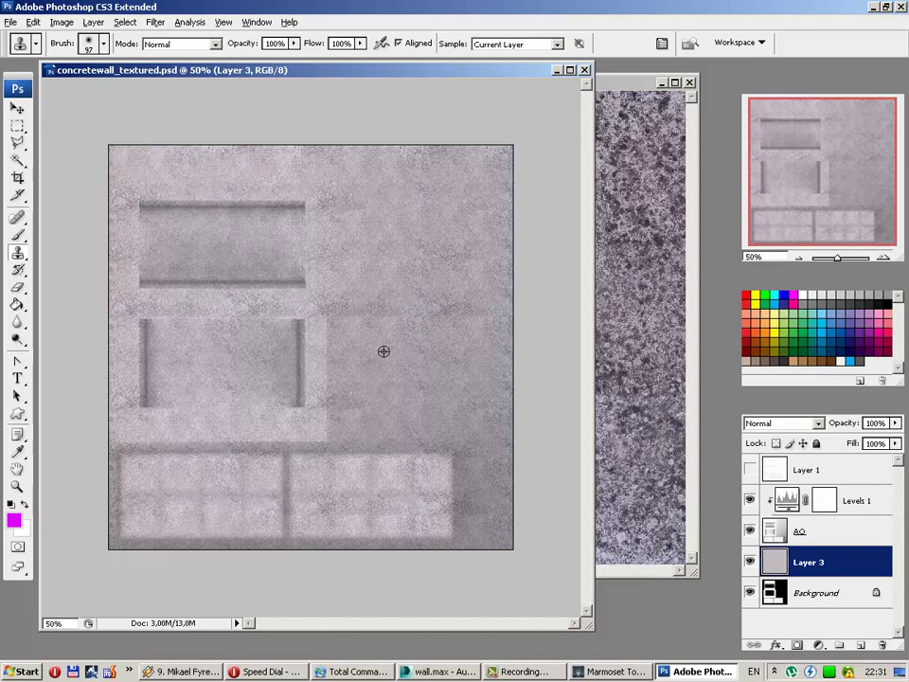
left_click_drag(336, 481, 380, 493)
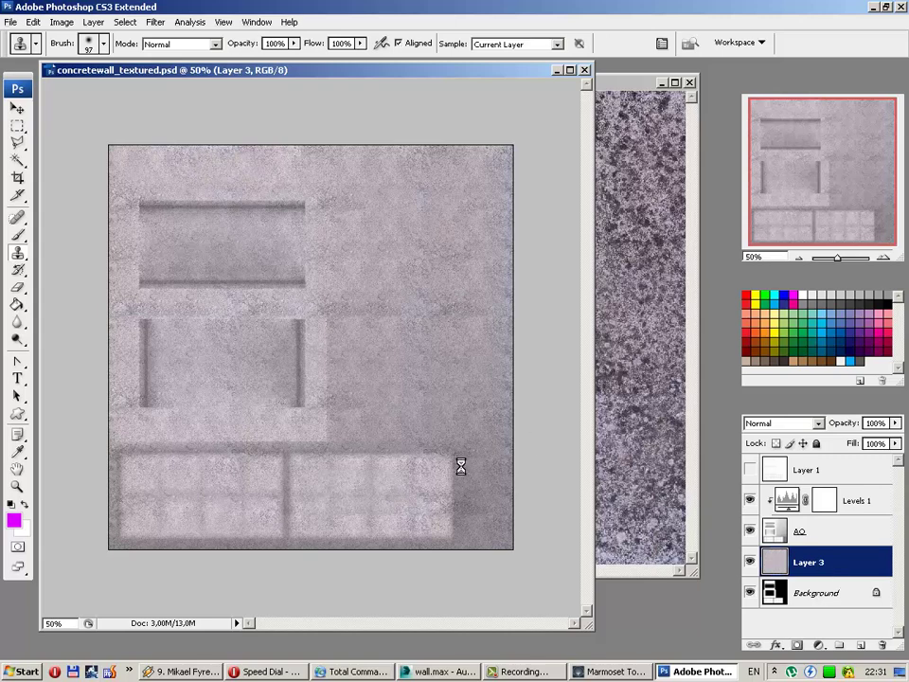
key("alt+Tab")
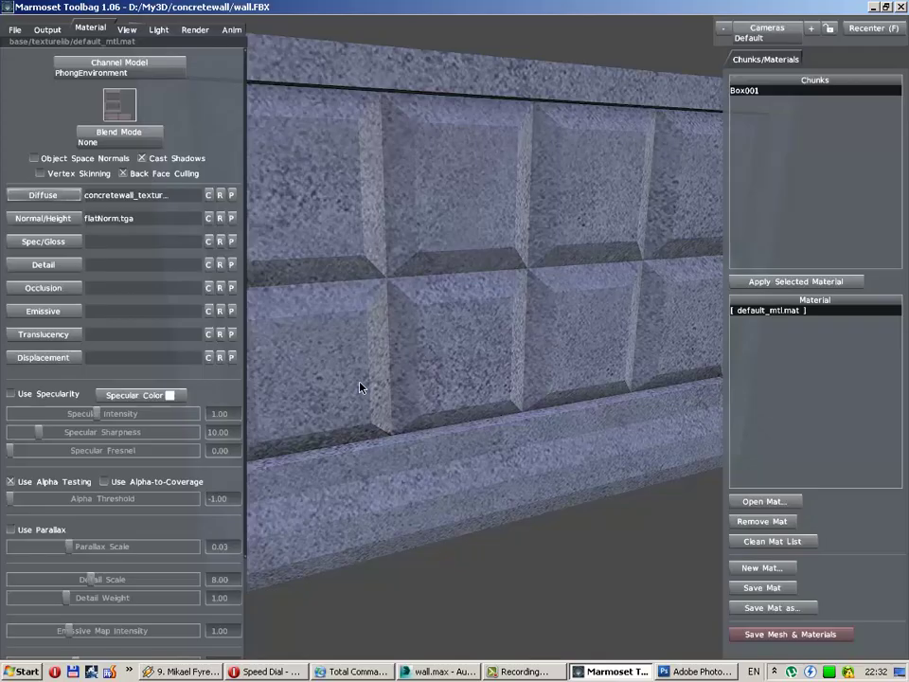
Step: Orbit and zoom around the wall panel in Marmoset, then return to the Photoshop texture at 100%
mouse_move(360, 386)
left_mouse_down()
mouse_move(442, 396)
mouse_move(470, 381)
left_mouse_up()
right_click_drag(471, 382, 491, 272)
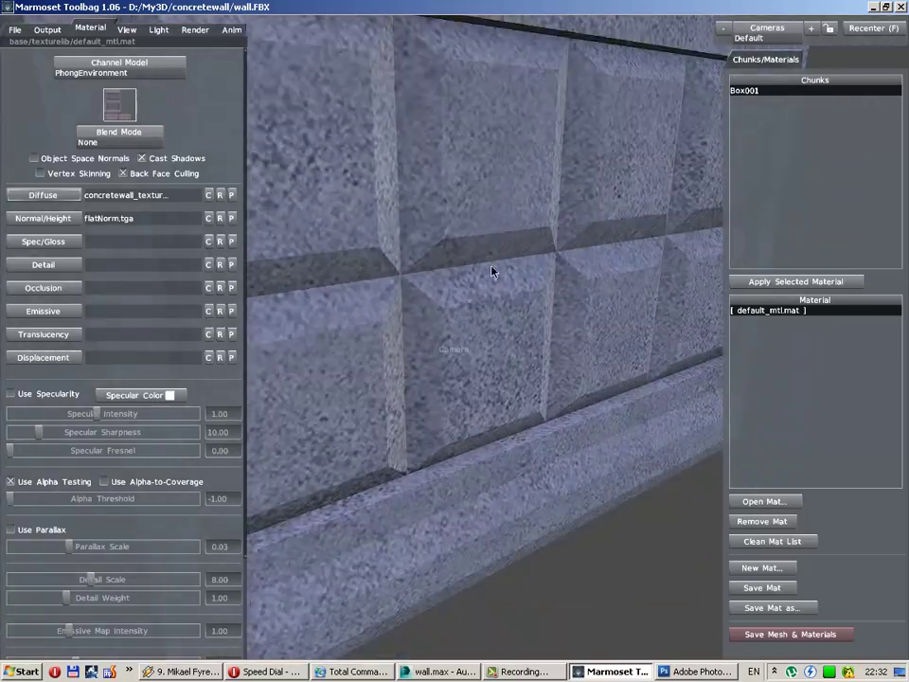
scroll(491, 272, "down", 5)
mouse_move(503, 215)
left_mouse_down()
mouse_move(442, 309)
mouse_move(455, 299)
mouse_move(429, 360)
mouse_move(398, 384)
mouse_move(300, 399)
left_mouse_up()
scroll(454, 506, "up", 3)
scroll(511, 485, "up", 2)
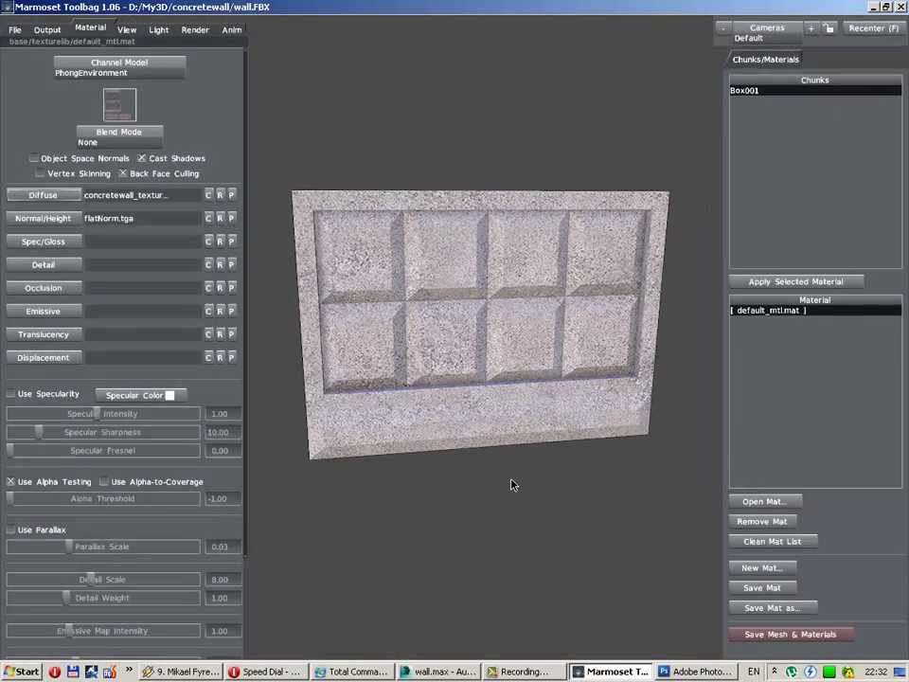
mouse_move(511, 485)
left_mouse_down()
mouse_move(460, 480)
mouse_move(534, 559)
left_mouse_up()
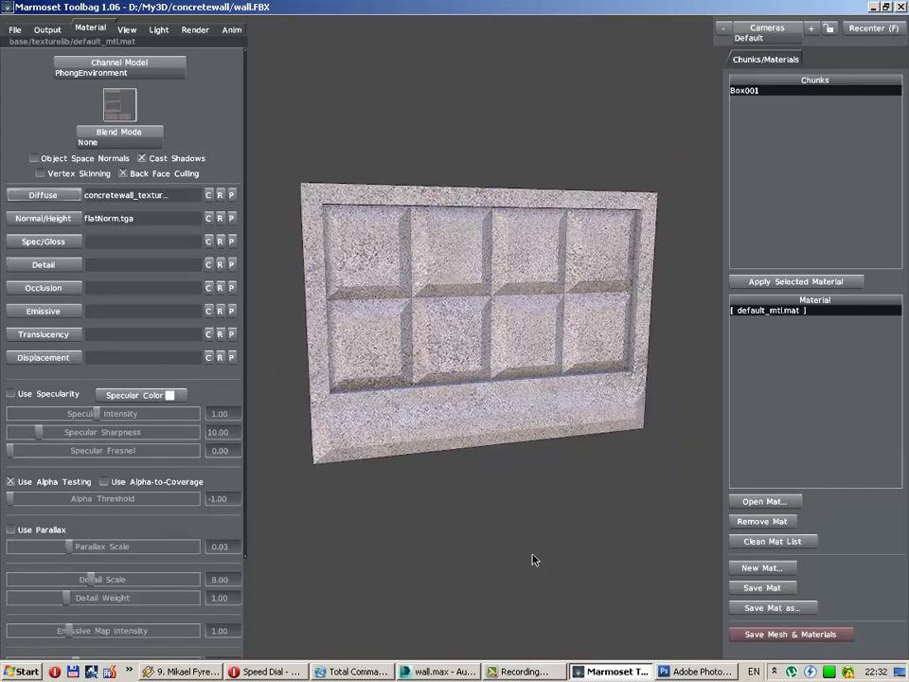
left_click(674, 673)
key("ctrl+plus")
key("ctrl+plus")
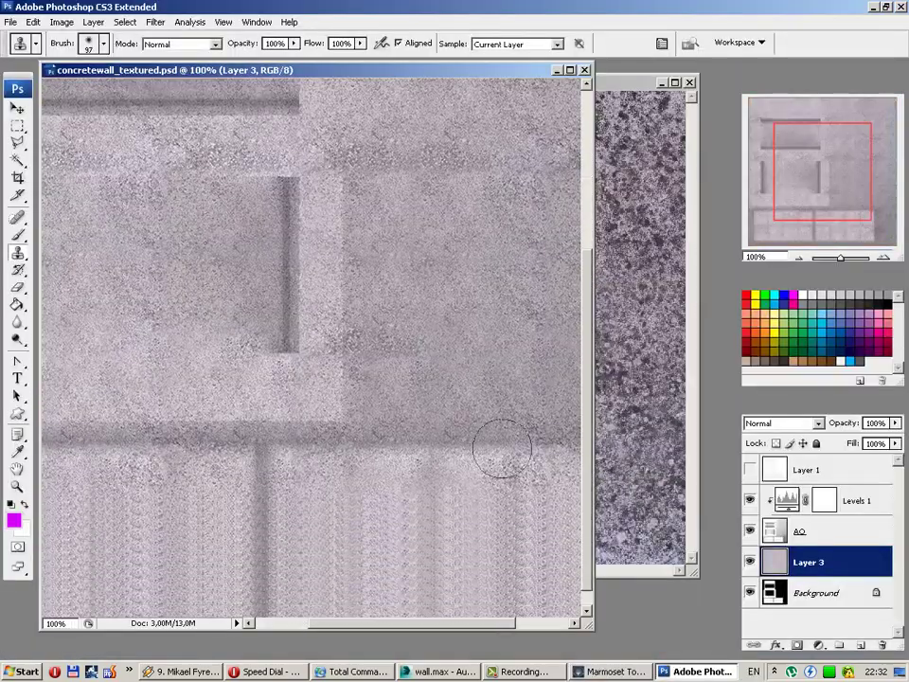
Step: Scale the concrete layer to about half, fill the right and top areas with copies, and merge into Layer 3
key("ctrl+minus")
key("ctrl+minus")
key("ctrl+minus")
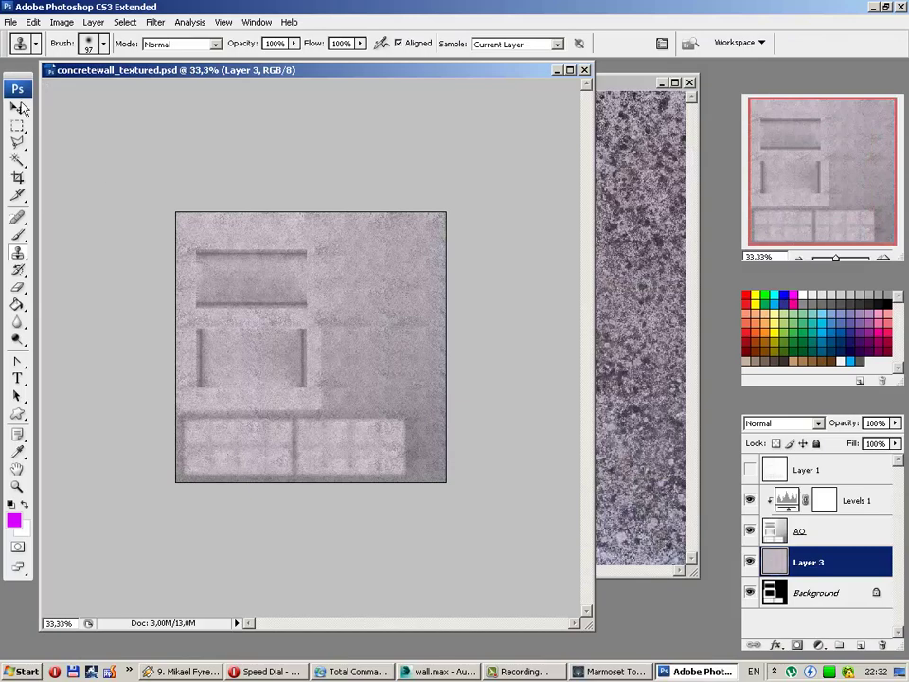
left_click(19, 107)
key("ctrl+t")
mouse_move(449, 213)
left_mouse_down("shift")
mouse_move(344, 299)
mouse_move(320, 350)
left_mouse_up("shift")
left_click(662, 44)
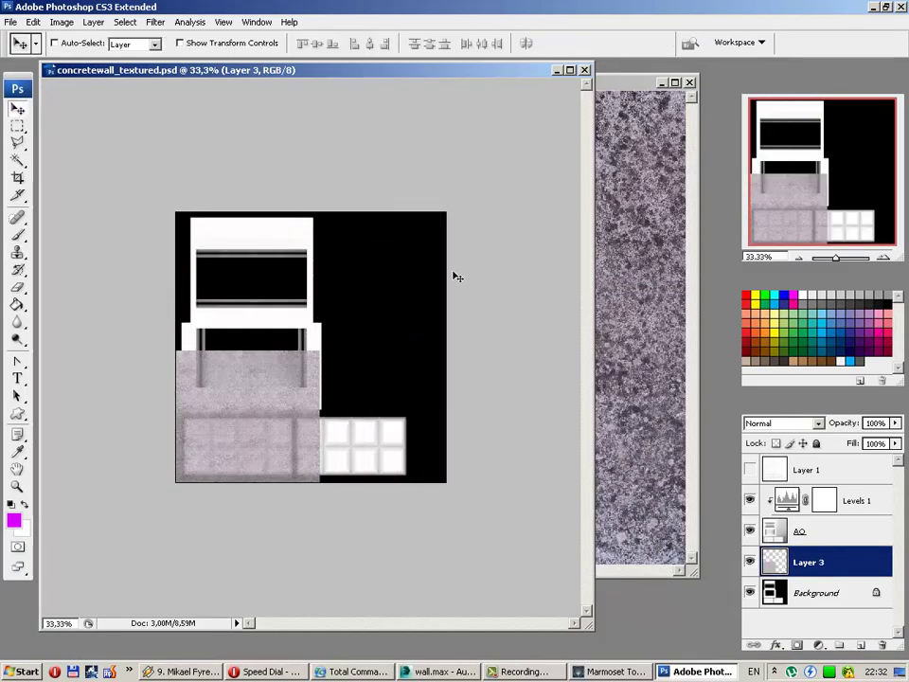
left_click_drag(279, 404, 409, 416, "alt")
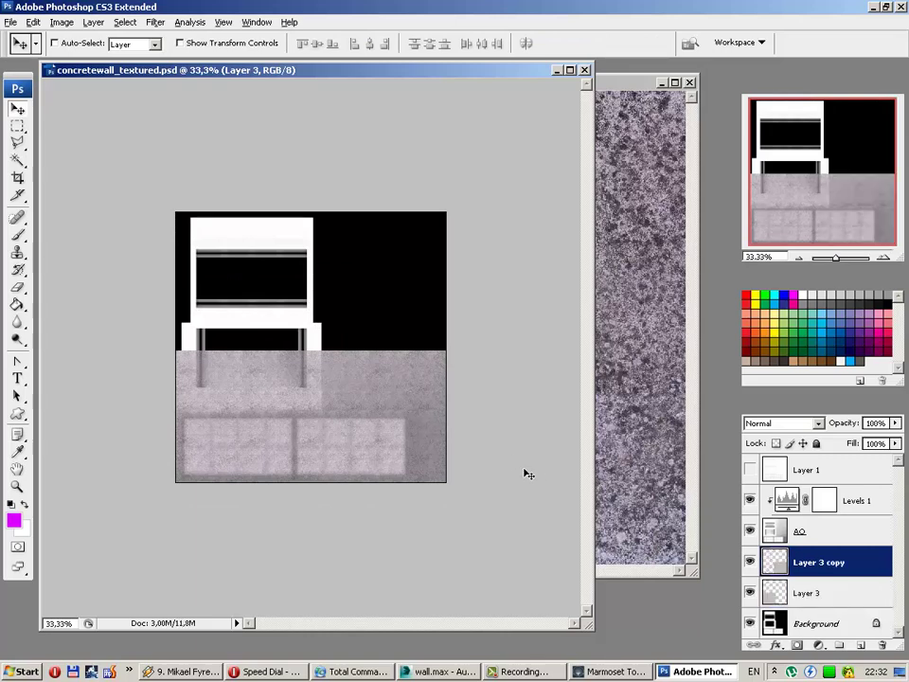
left_click_drag(372, 467, 374, 317, "alt")
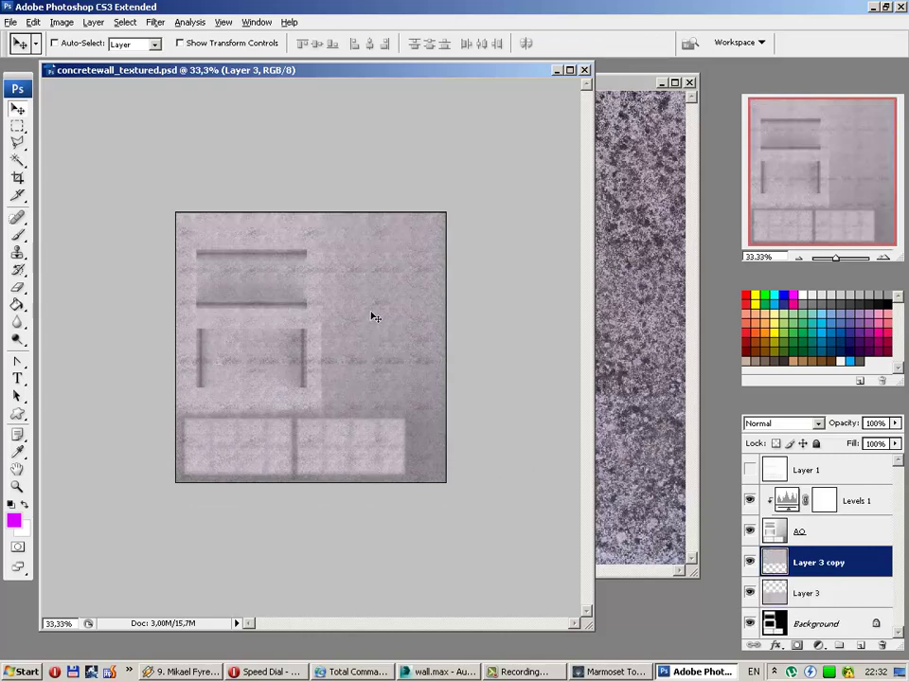
key("ctrl+plus")
key("ctrl+plus")
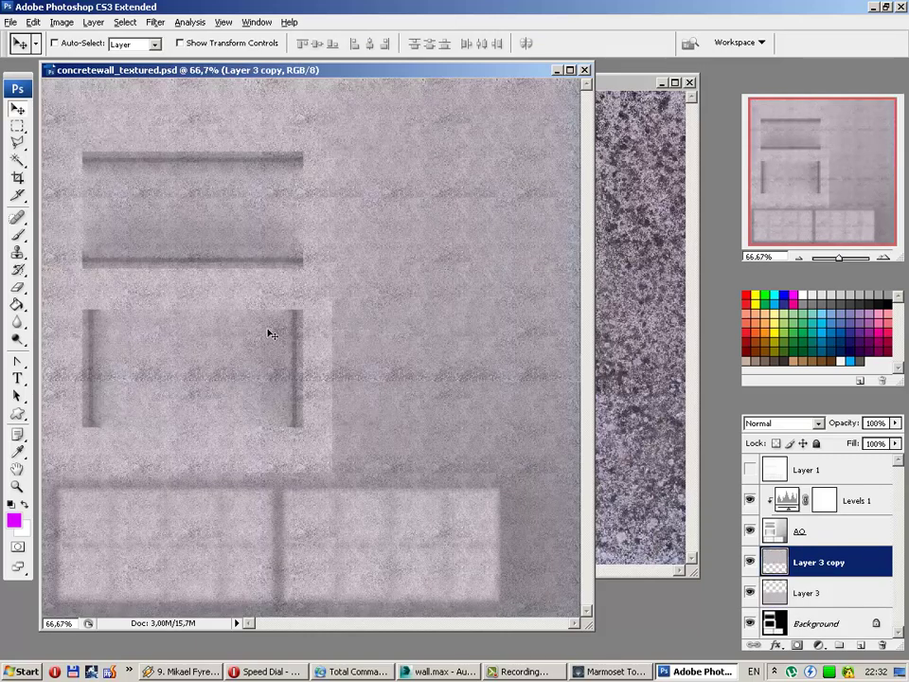
key("ctrl+e")
Step: Hide the AO layer and clone concrete over the seam and the repeats on the left
left_click(749, 532)
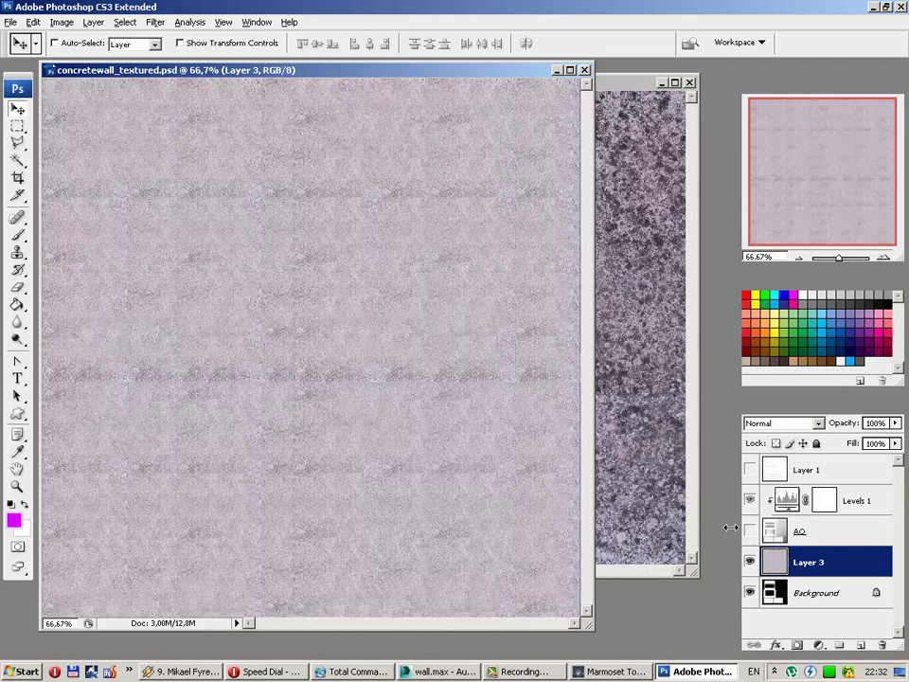
left_click(17, 252)
mouse_move(167, 303)
left_mouse_down()
mouse_move(377, 368)
mouse_move(327, 357)
mouse_move(346, 367)
mouse_move(397, 270)
mouse_move(395, 282)
left_mouse_up()
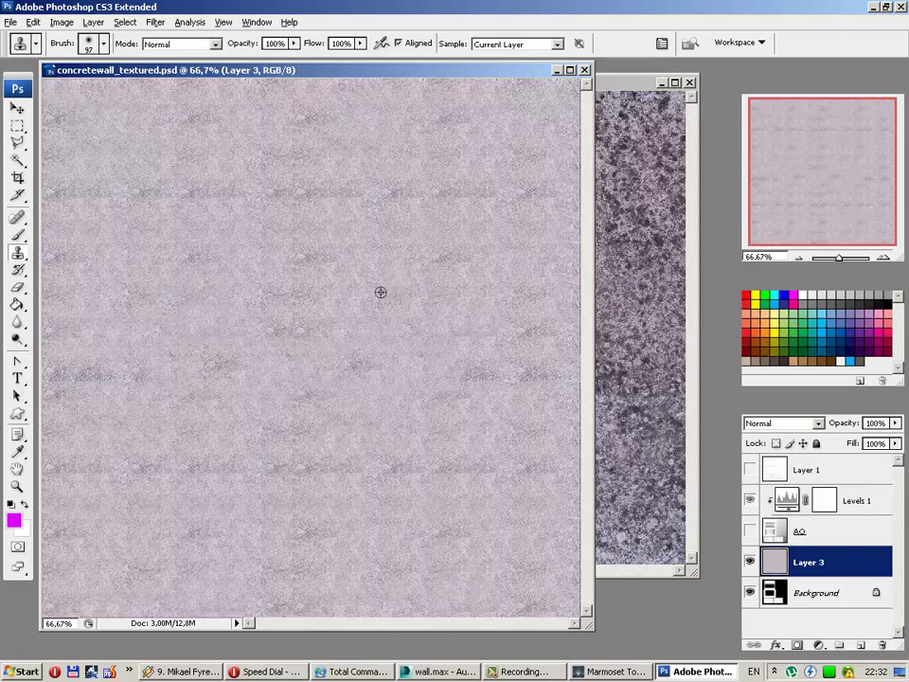
left_click(369, 310, "alt")
left_click_drag(370, 369, 359, 361)
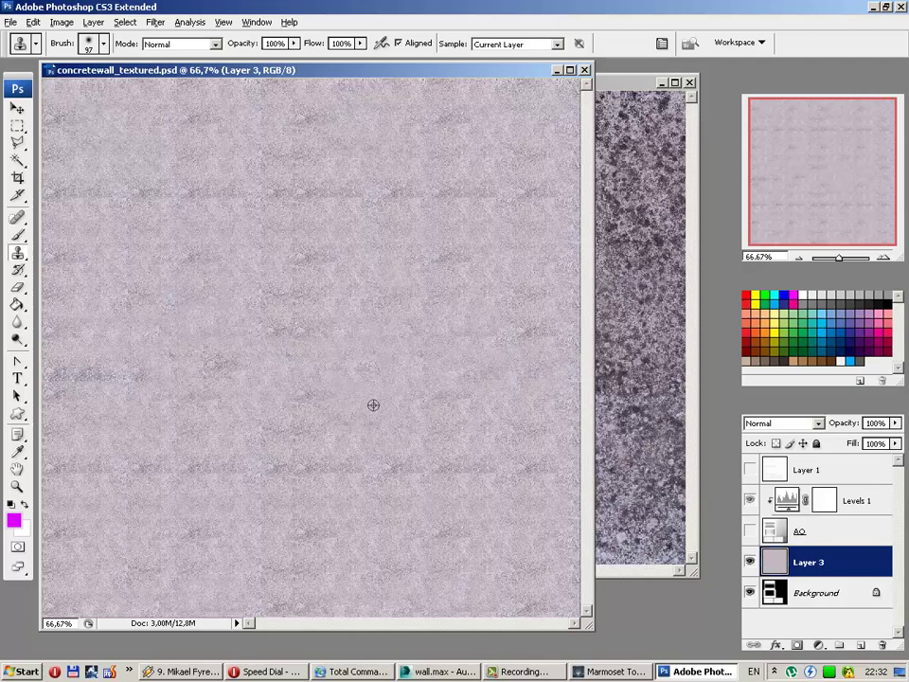
mouse_move(373, 406)
left_mouse_down()
mouse_move(314, 382)
mouse_move(217, 369)
left_mouse_up()
left_click(349, 380, "alt")
left_click(336, 370, "alt")
left_click_drag(126, 368, 76, 367)
mouse_move(174, 432)
left_mouse_down()
mouse_move(116, 467)
mouse_move(174, 473)
mouse_move(199, 526)
mouse_move(138, 573)
left_mouse_up()
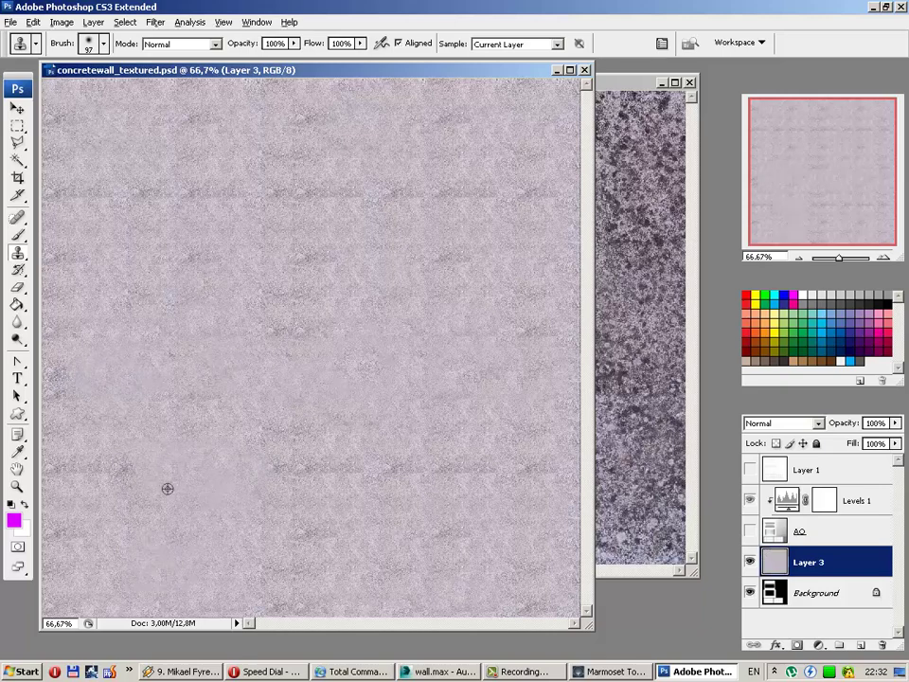
Step: Clone over repeats at the bottom centre, centre and left middle, then show the AO layer again
left_click(174, 378, "alt")
left_click(305, 450)
left_click_drag(305, 449, 364, 457)
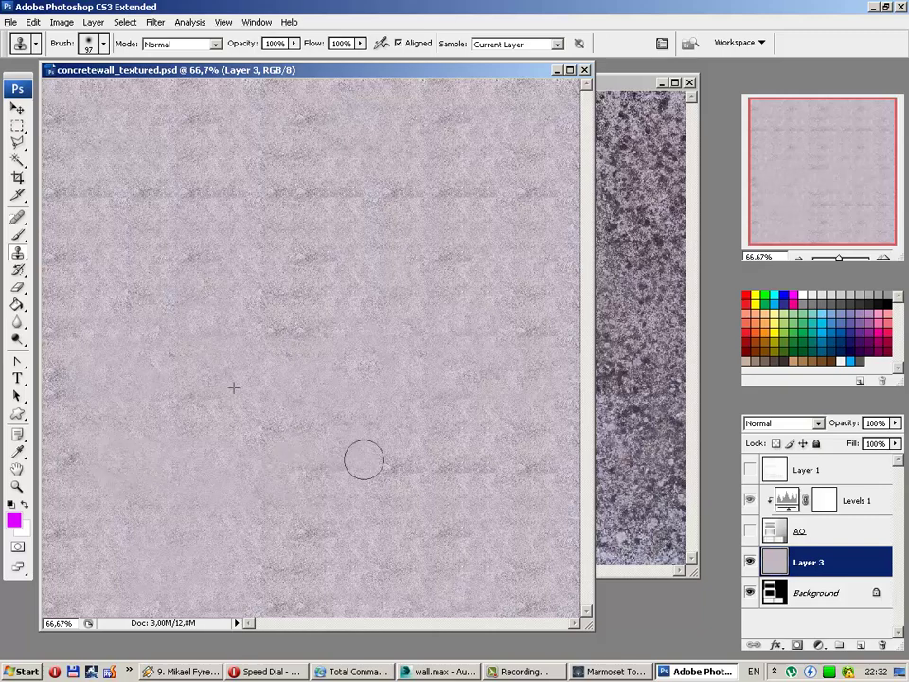
left_click(254, 330, "alt")
left_click_drag(312, 325, 310, 243)
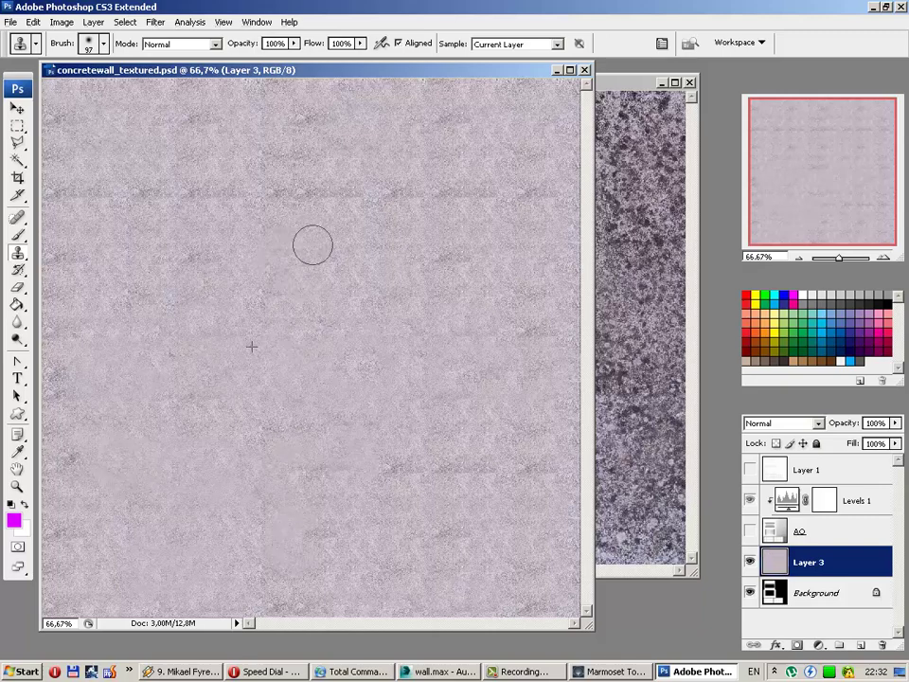
left_click_drag(166, 316, 178, 265)
mouse_move(201, 224)
left_mouse_down()
mouse_move(286, 193)
mouse_move(312, 157)
mouse_move(402, 182)
left_mouse_up()
left_click(239, 215, "alt")
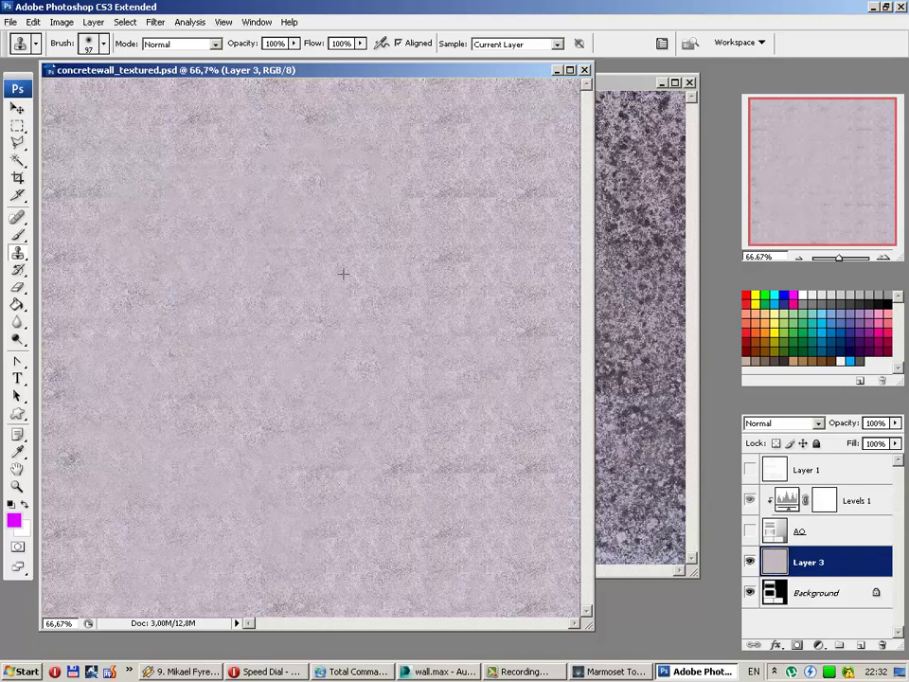
left_click_drag(228, 265, 284, 320)
left_click_drag(148, 282, 156, 330)
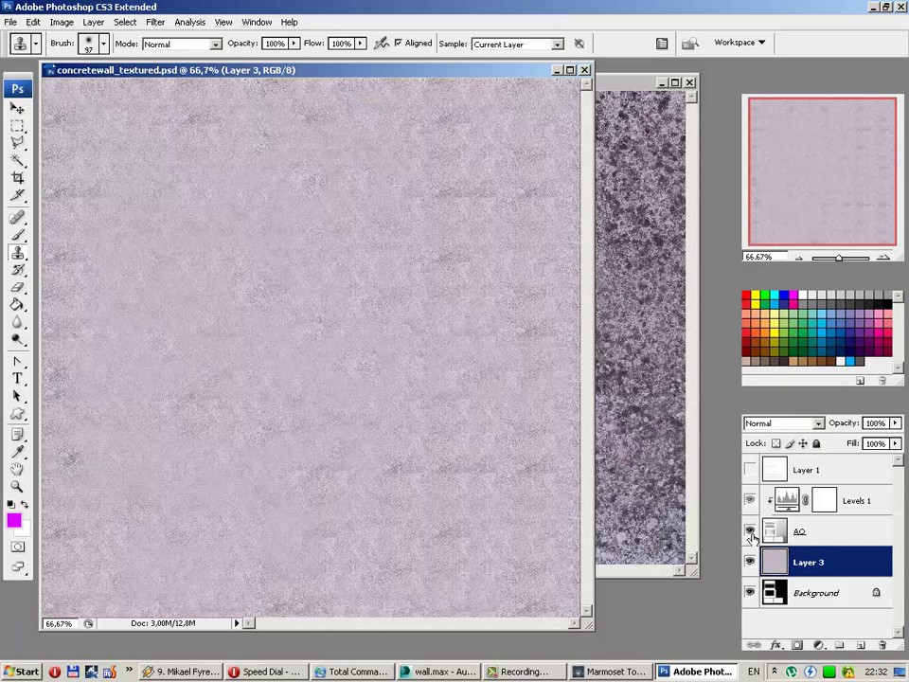
left_click(749, 531)
left_click(17, 111)
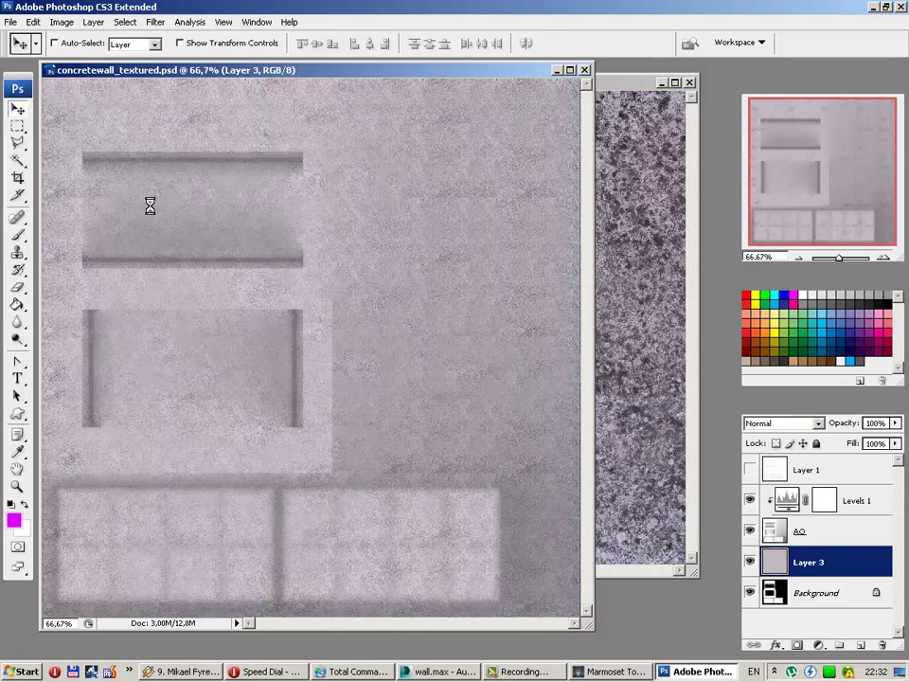
Step: Preview the wall in Marmoset with FlatEnvironment, then PhongEnvironment shading
left_click(598, 672)
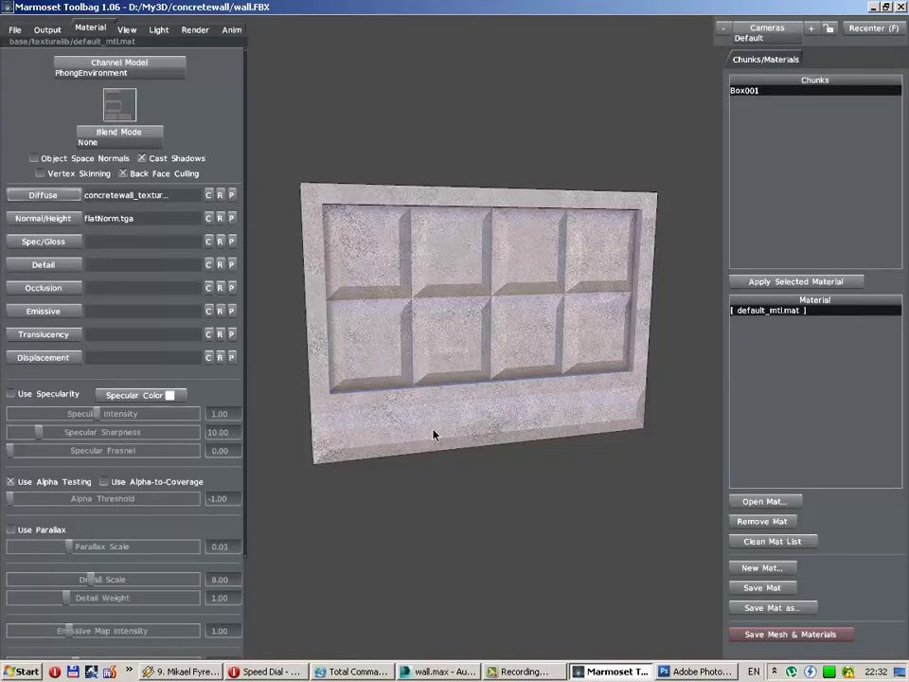
mouse_move(432, 432)
left_mouse_down()
mouse_move(376, 414)
mouse_move(620, 442)
mouse_move(690, 435)
mouse_move(509, 439)
left_mouse_up()
left_click(119, 75)
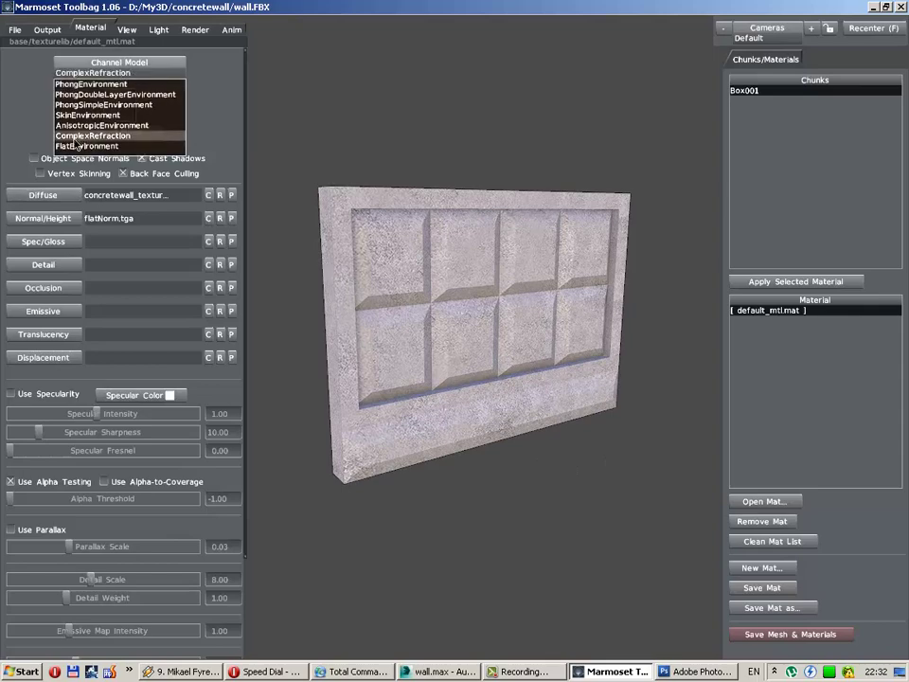
left_click(69, 143)
mouse_move(435, 402)
left_mouse_down()
mouse_move(566, 401)
mouse_move(433, 403)
mouse_move(574, 415)
left_mouse_up()
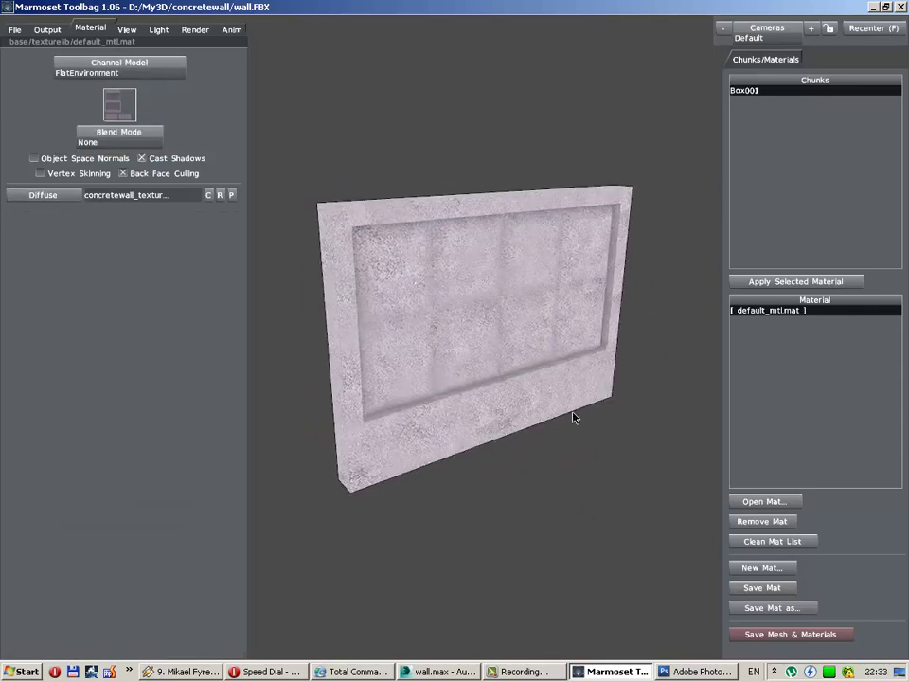
left_click(119, 62)
left_click(88, 87)
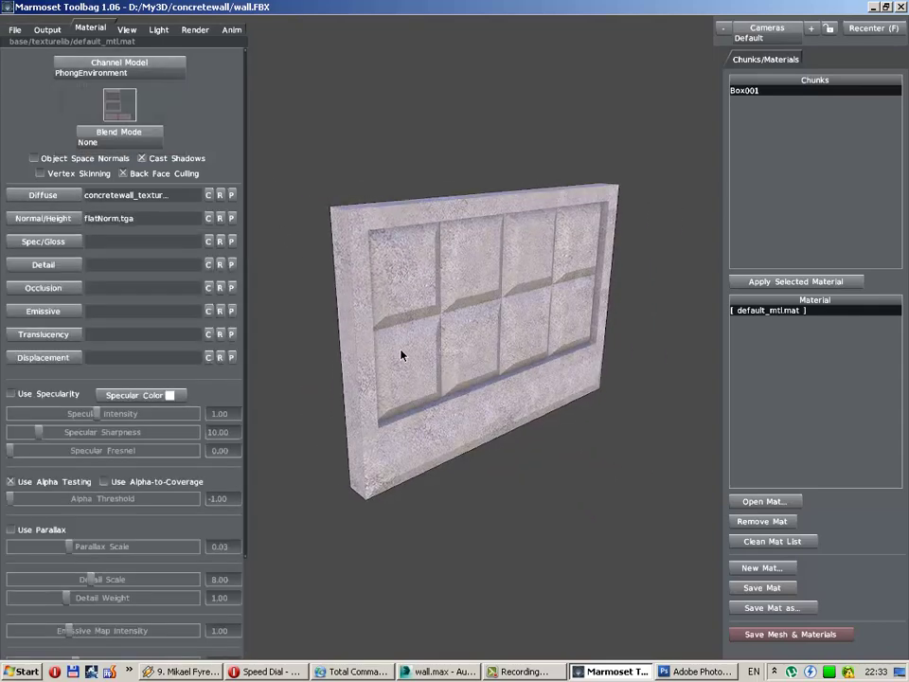
mouse_move(401, 355)
left_mouse_down()
mouse_move(380, 343)
mouse_move(463, 361)
mouse_move(273, 389)
mouse_move(338, 403)
mouse_move(300, 408)
mouse_move(367, 318)
mouse_move(483, 428)
mouse_move(517, 424)
mouse_move(505, 428)
left_mouse_up()
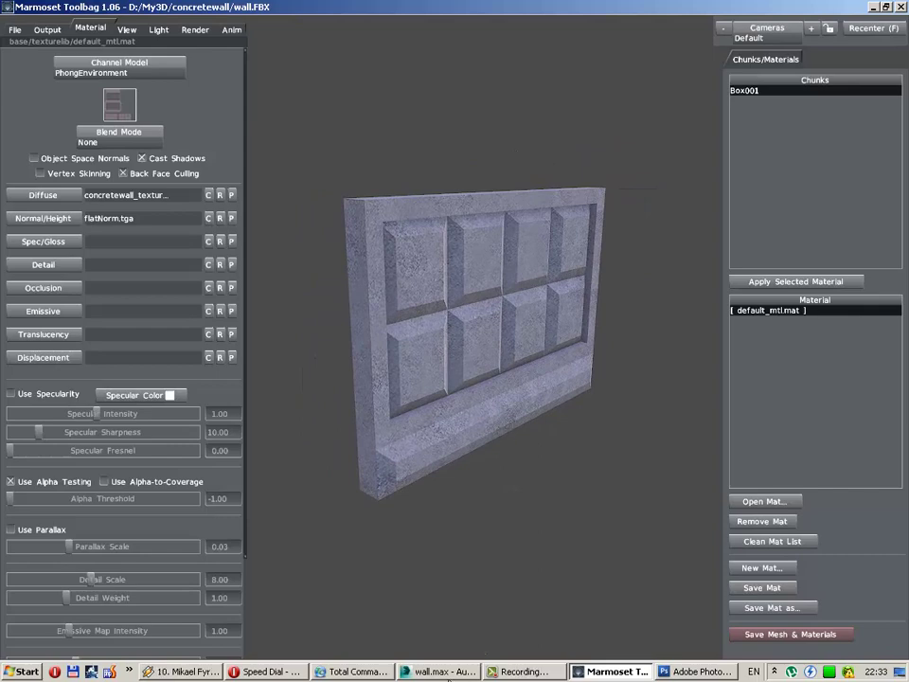
Step: Back in 3ds Max, frame the wall in the Top view
left_click(445, 671)
key("shift+z")
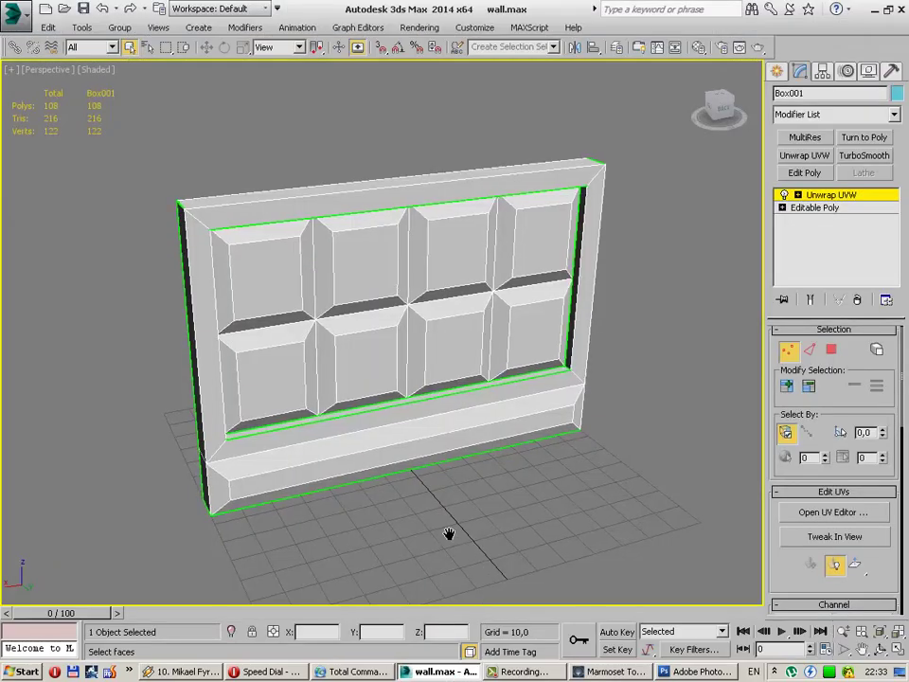
key("shift+z")
key("shift+z")
key("shift+z")
key("shift+z")
key("t")
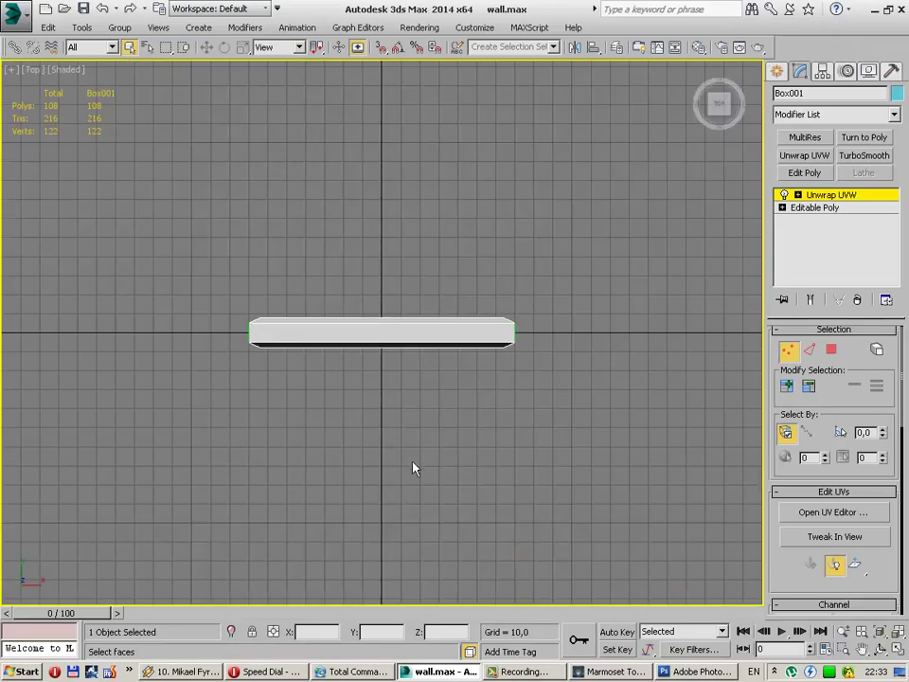
scroll(598, 359, "down", 2)
scroll(511, 387, "up", 2)
mouse_move(512, 388)
middle_mouse_down()
mouse_move(452, 338)
mouse_move(402, 360)
middle_mouse_up()
Step: Draw a Standard Primitives box at the wall's right end in the Top view
scroll(452, 338, "up", 3)
left_click(776, 71)
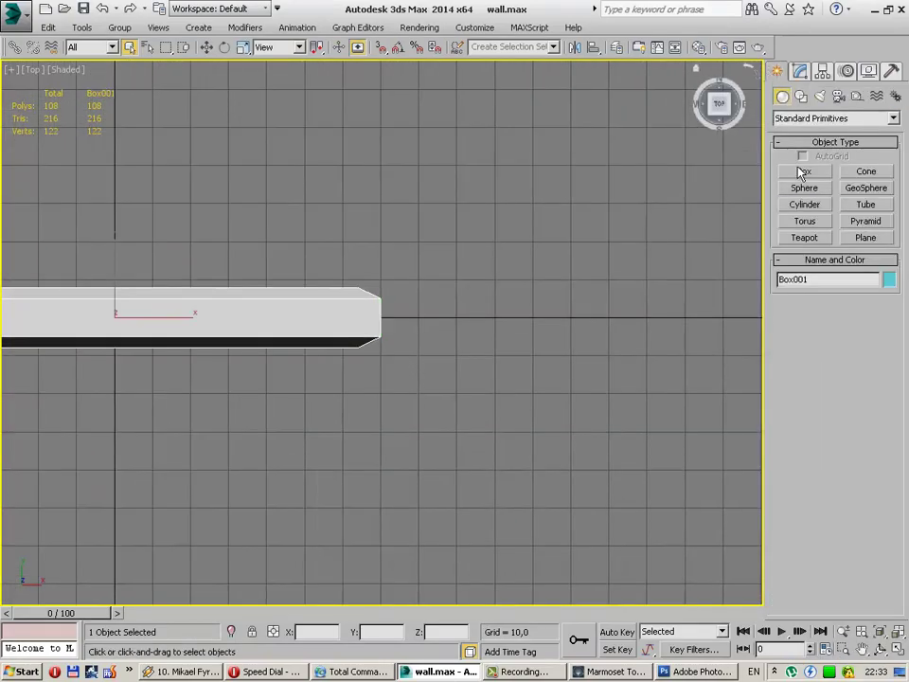
left_click(805, 172)
left_click_drag(381, 281, 477, 378)
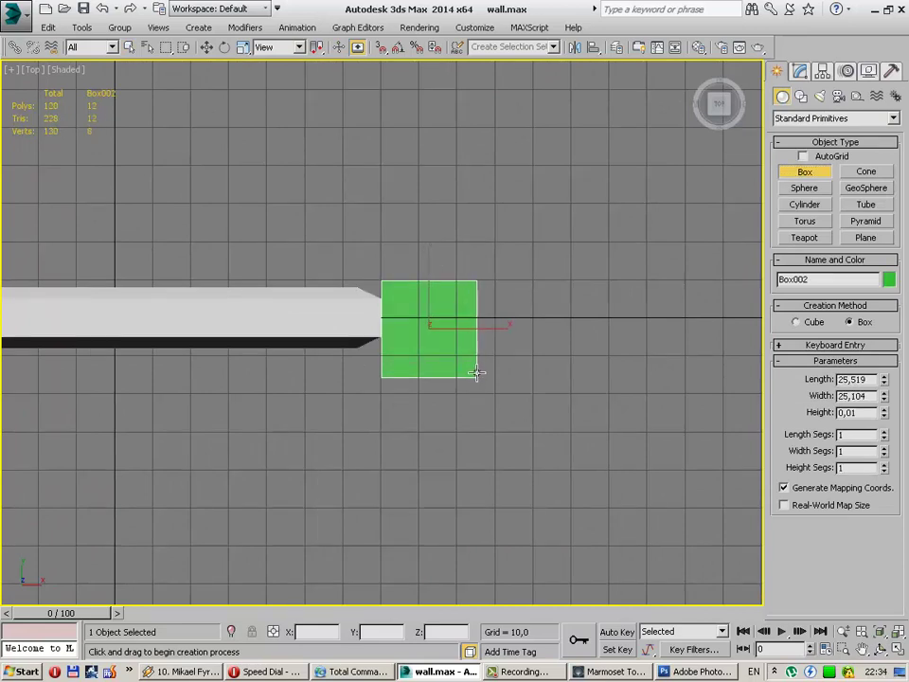
Step: Select the green box in Perspective and reset its X and Y positions to 0
left_click(225, 48)
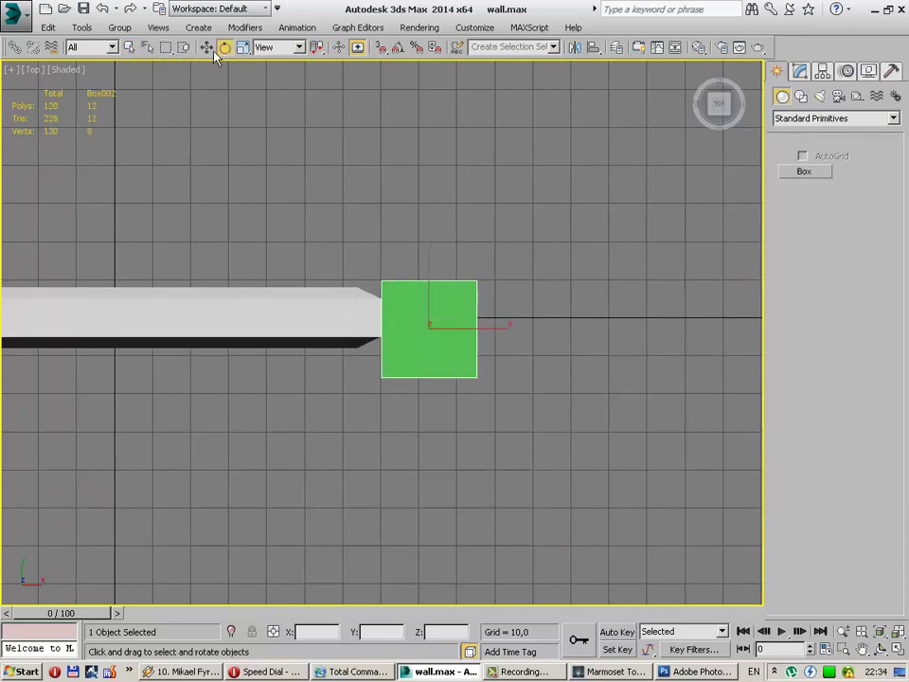
key("p")
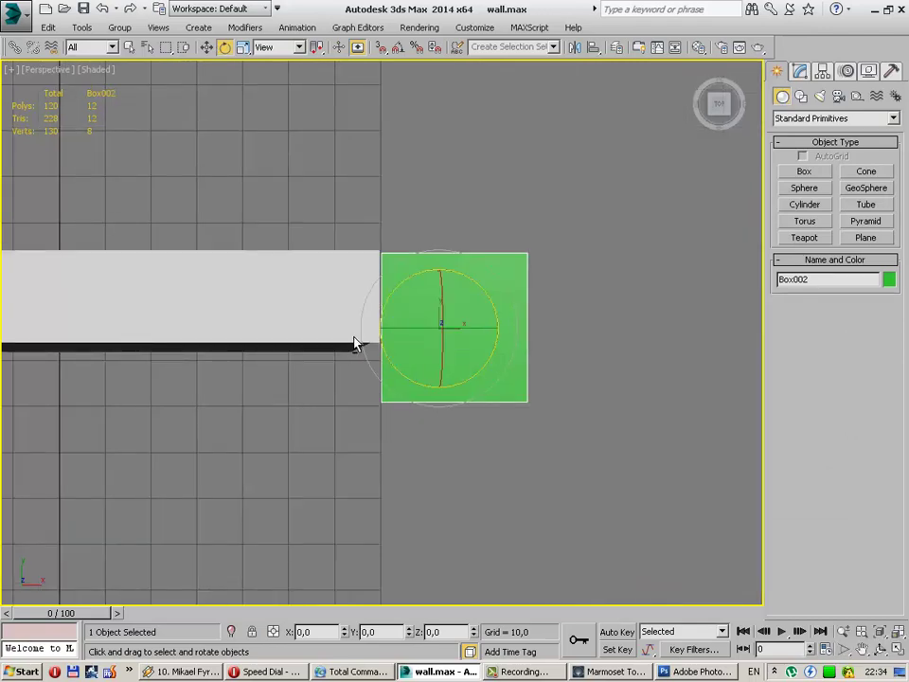
middle_click_drag(356, 344, 318, 490, "alt")
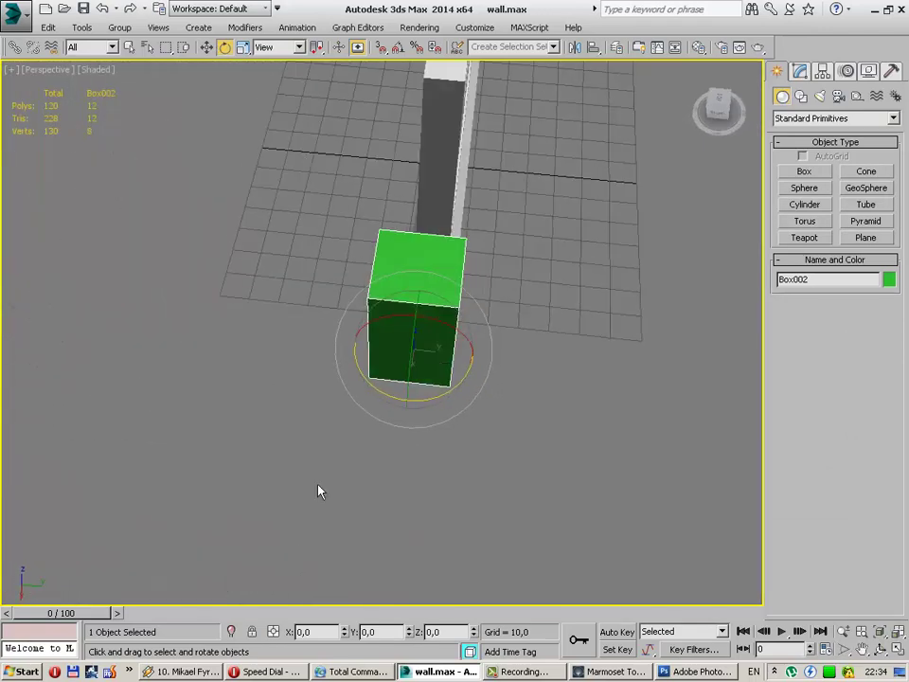
left_click(292, 237)
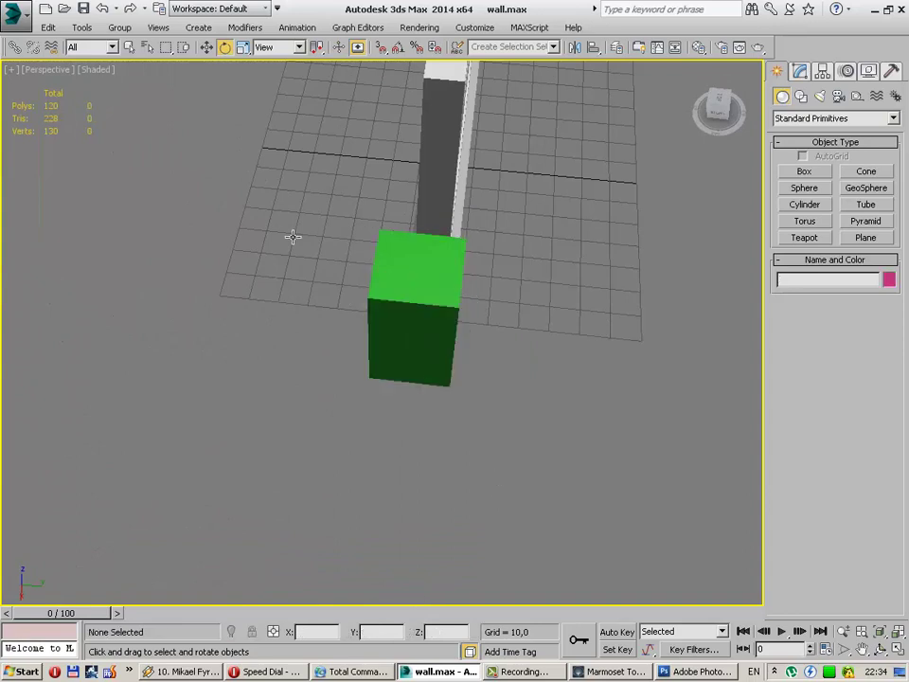
left_click(390, 327)
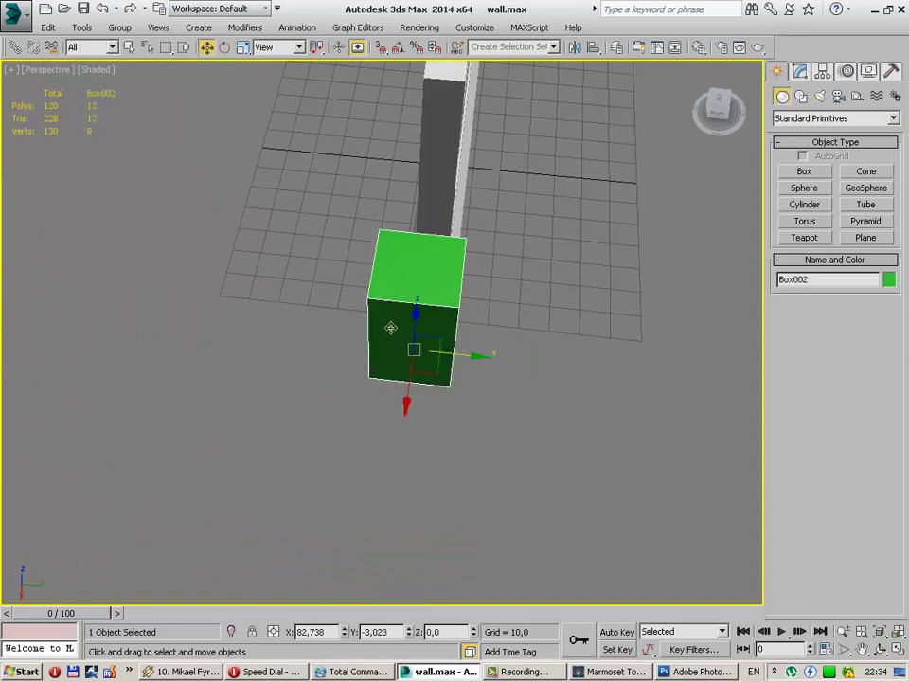
right_click(346, 633)
right_click(409, 633)
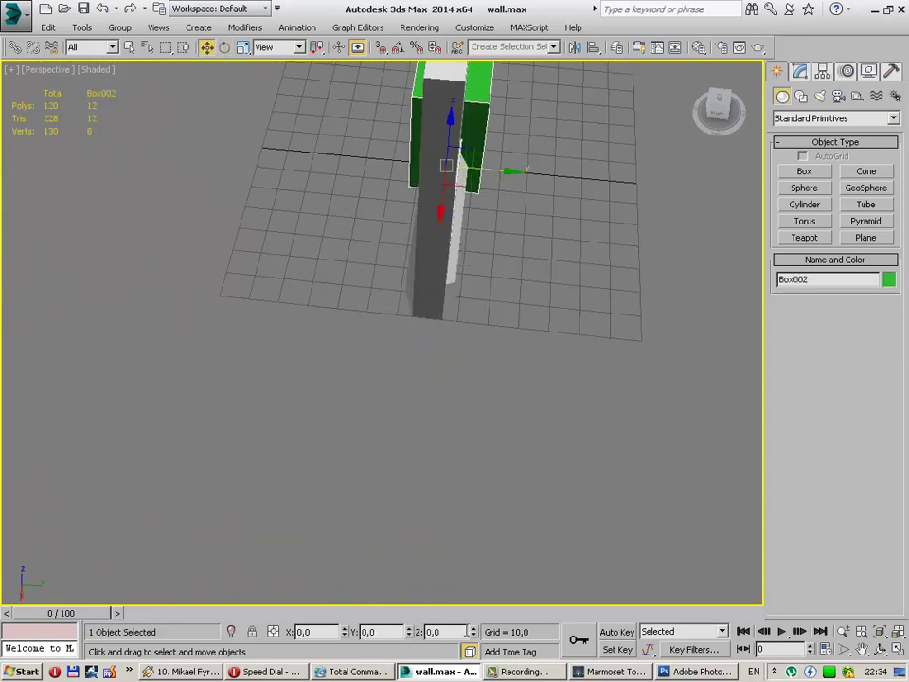
Step: Reselect the green box and show its parameters in the Modify panel
mouse_move(341, 344)
middle_mouse_down("alt")
mouse_move(420, 314)
mouse_move(374, 284)
mouse_move(564, 234)
mouse_move(454, 232)
mouse_move(400, 179)
mouse_move(406, 209)
middle_mouse_up("alt")
left_click(564, 235)
left_click(594, 215)
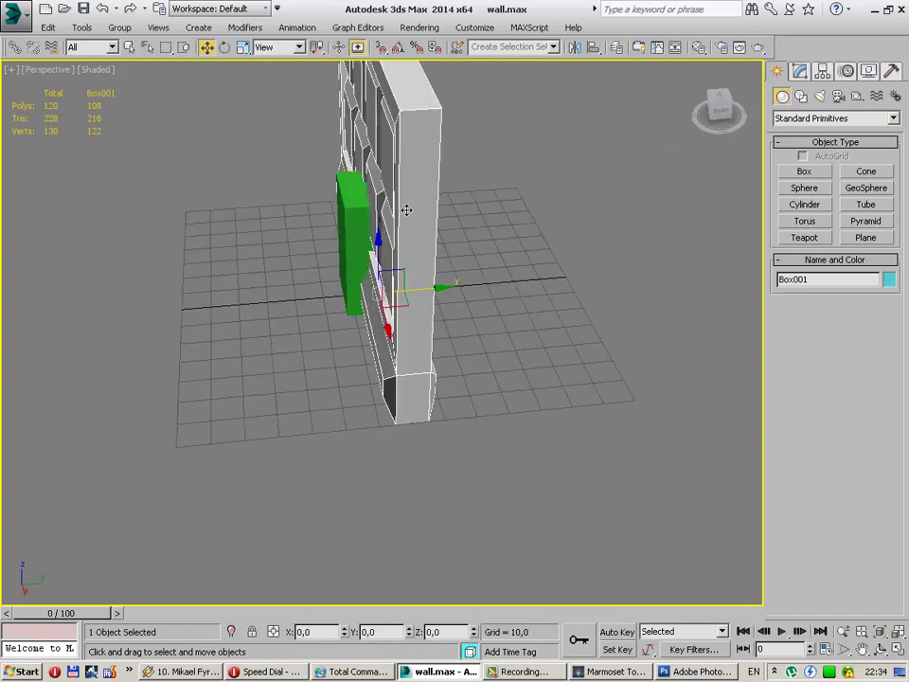
left_click(343, 195)
left_click(799, 71)
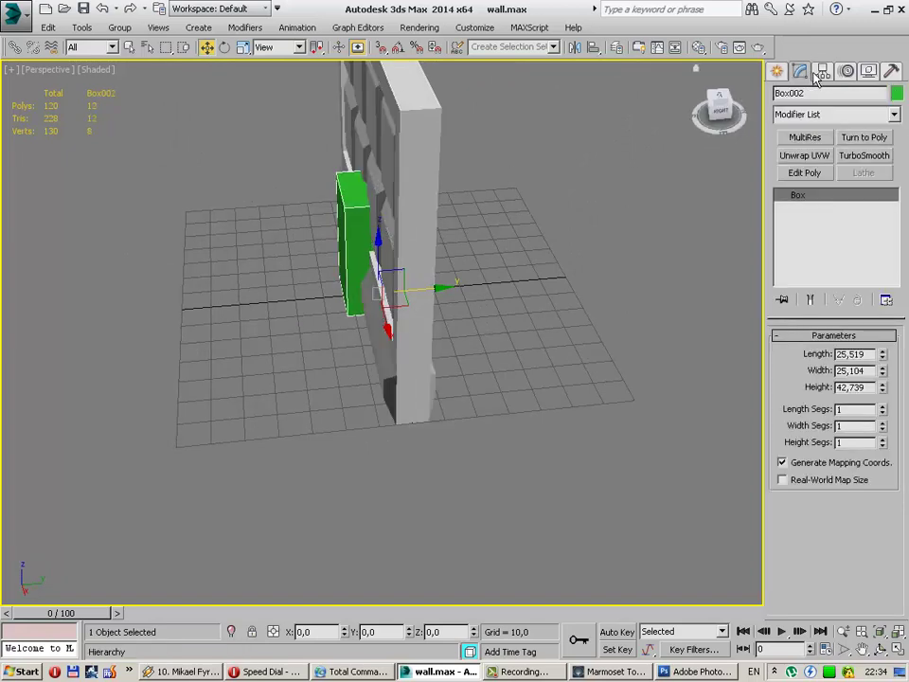
Step: Move the box in front of the wall and set its Length and Width to 25
left_click_drag(388, 313, 455, 488)
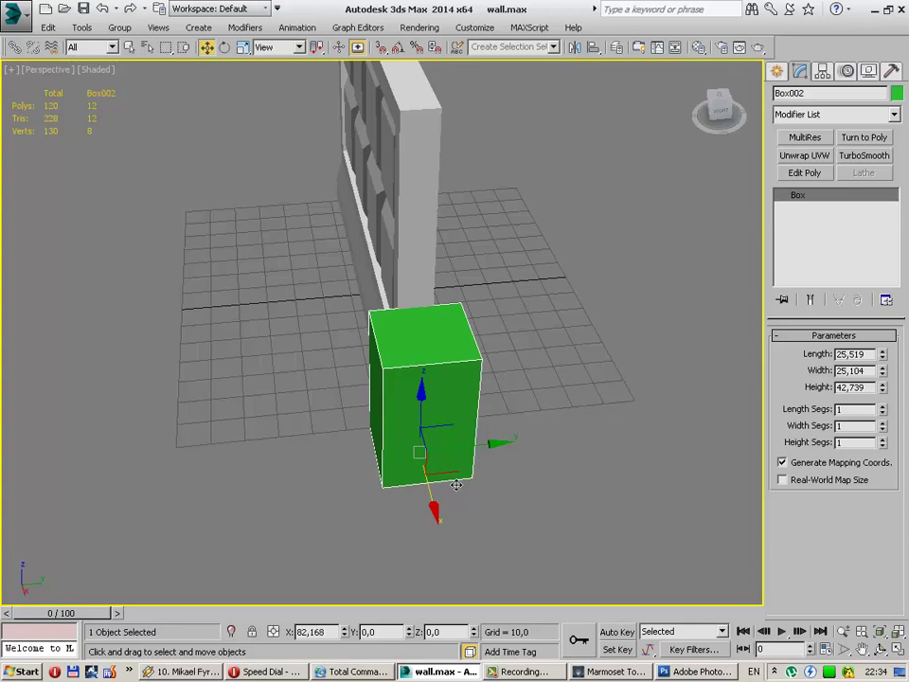
middle_click_drag(454, 485, 459, 416, "alt")
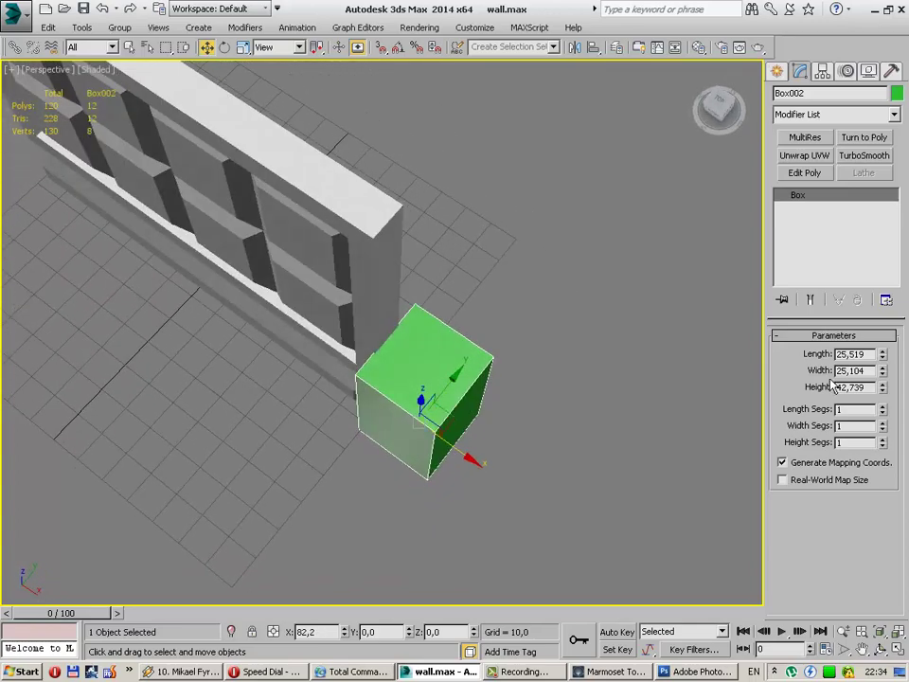
key("BackSpace")
key("BackSpace")
key("BackSpace")
key("Tab")
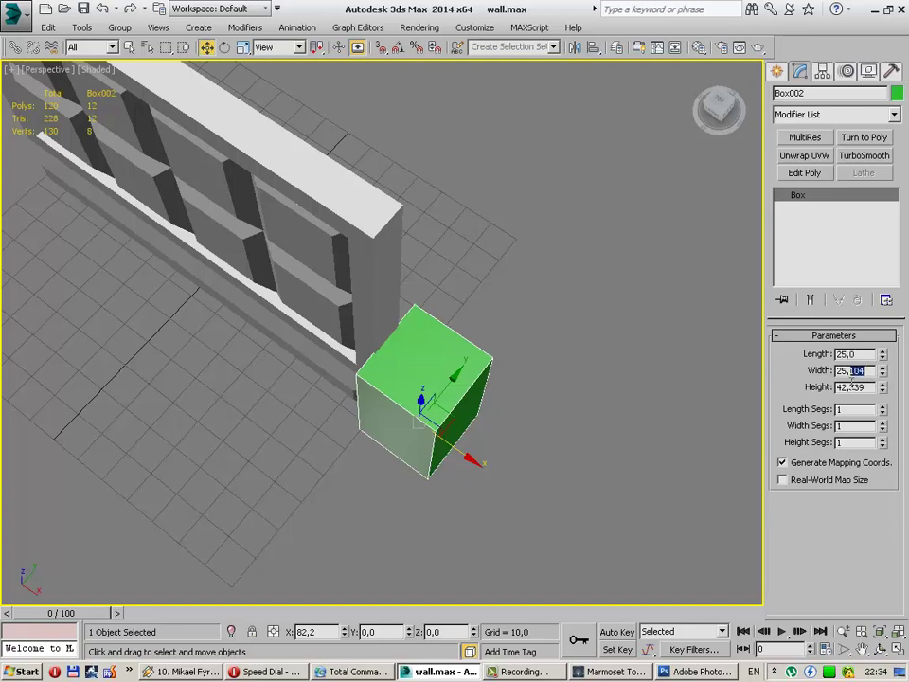
type("25")
key("Return")
Step: Set the pillar's Height, trying 50 before entering 110
left_click_drag(864, 393, 824, 402)
mouse_move(696, 381)
middle_mouse_down("alt")
mouse_move(517, 339)
mouse_move(677, 356)
middle_mouse_up("alt")
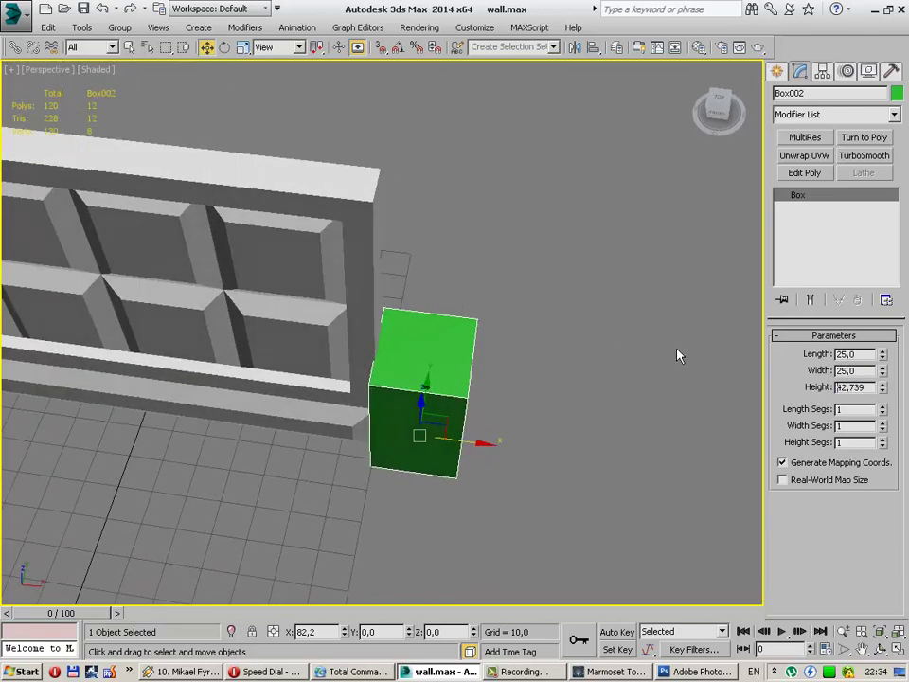
left_click_drag(866, 389, 810, 403)
type("50")
key("Return")
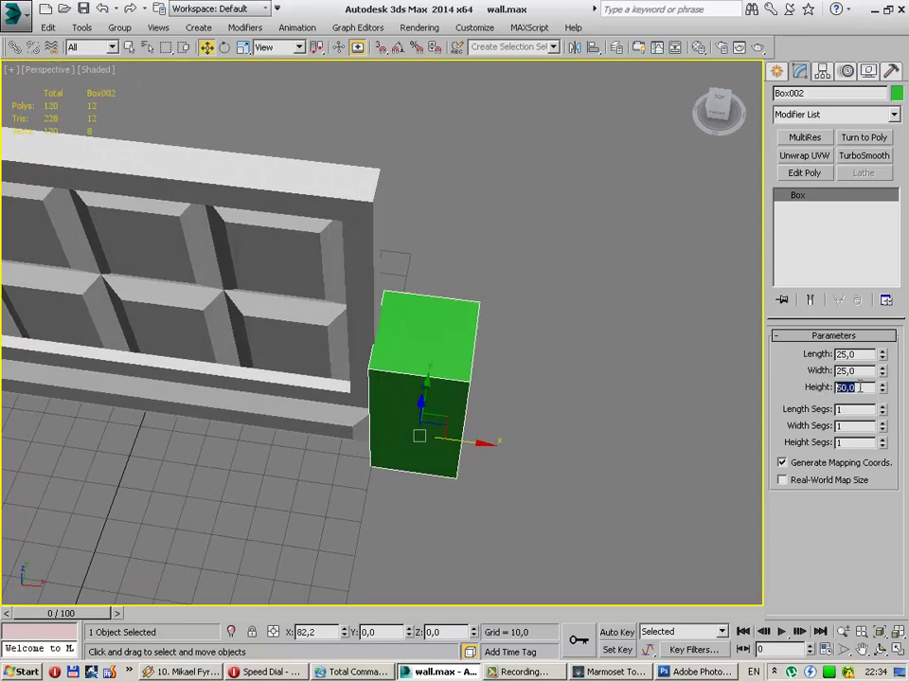
key("Return")
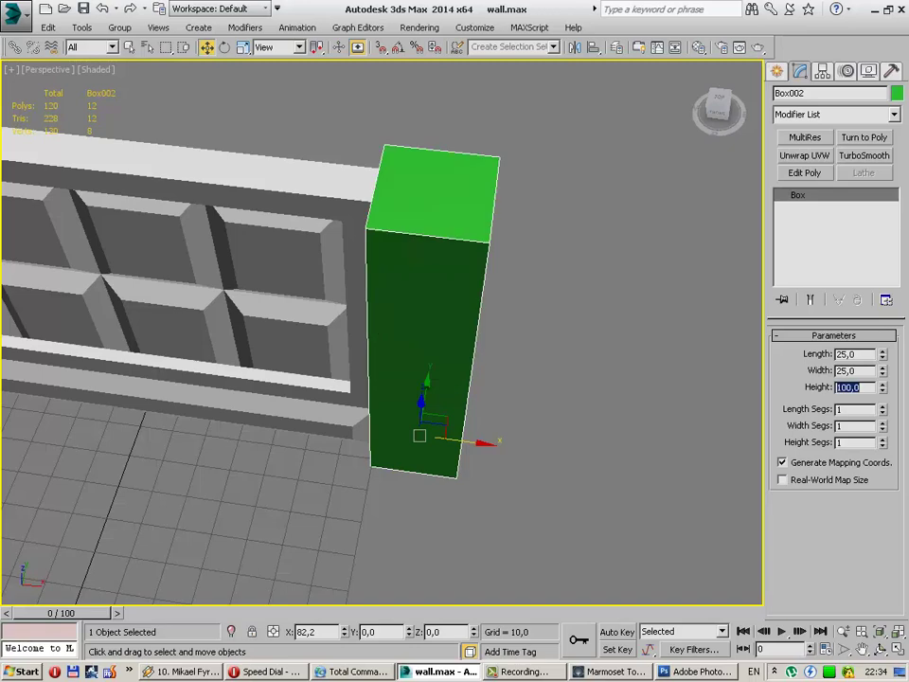
type("110")
key("Return")
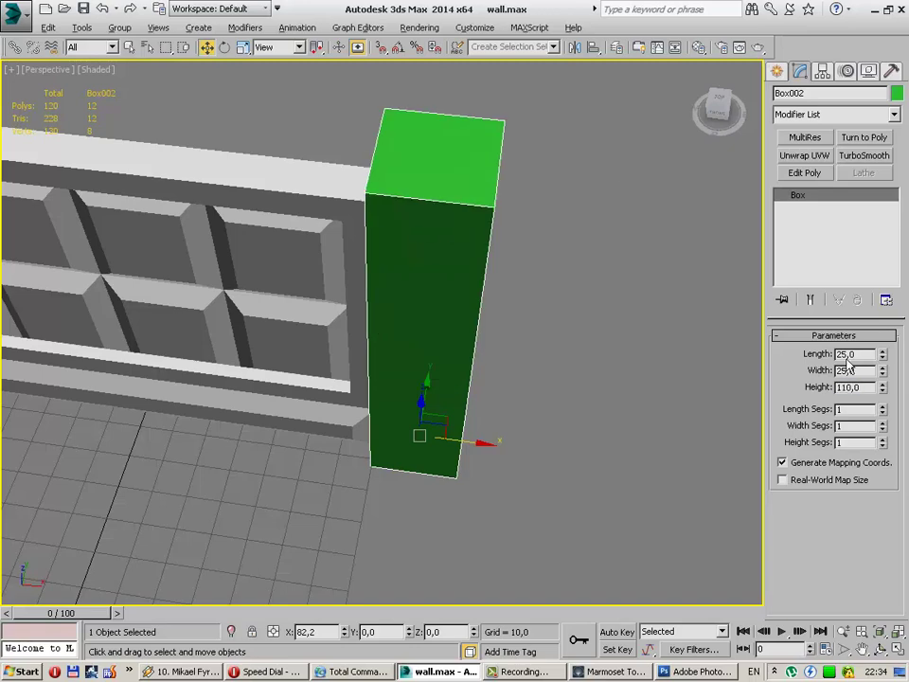
mouse_move(434, 274)
middle_mouse_down("alt")
mouse_move(434, 252)
mouse_move(467, 225)
middle_mouse_up("alt")
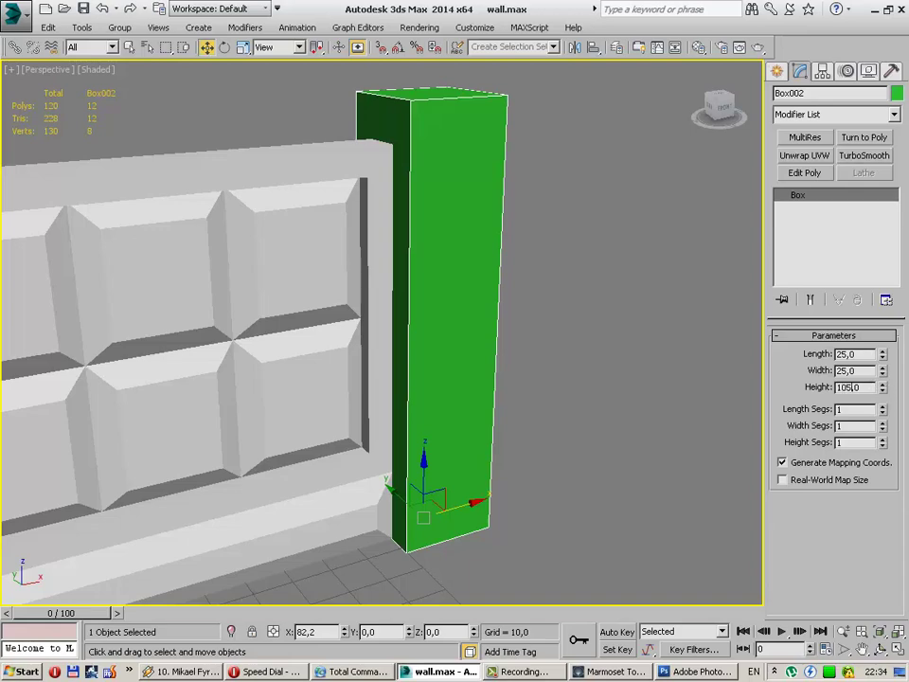
Step: Select the wall panel (Box001) and raise it to Z = 5
left_click(595, 372)
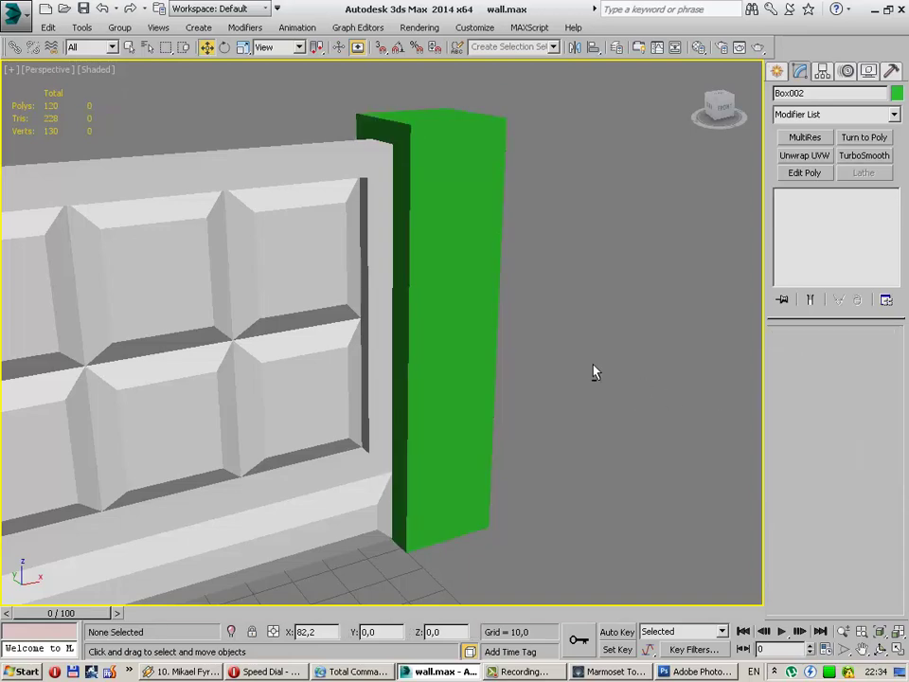
mouse_move(594, 371)
middle_mouse_down("alt")
mouse_move(517, 400)
mouse_move(442, 371)
mouse_move(252, 341)
mouse_move(204, 358)
mouse_move(372, 371)
mouse_move(497, 345)
middle_mouse_up("alt")
scroll(497, 345, "up", 2)
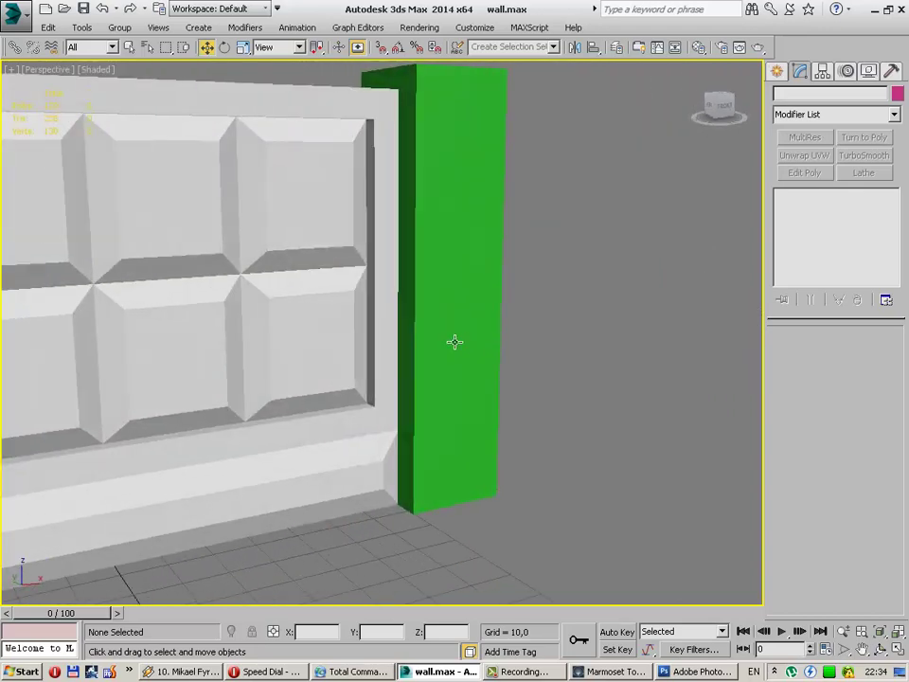
scroll(455, 341, "up", 3)
scroll(544, 320, "down", 5)
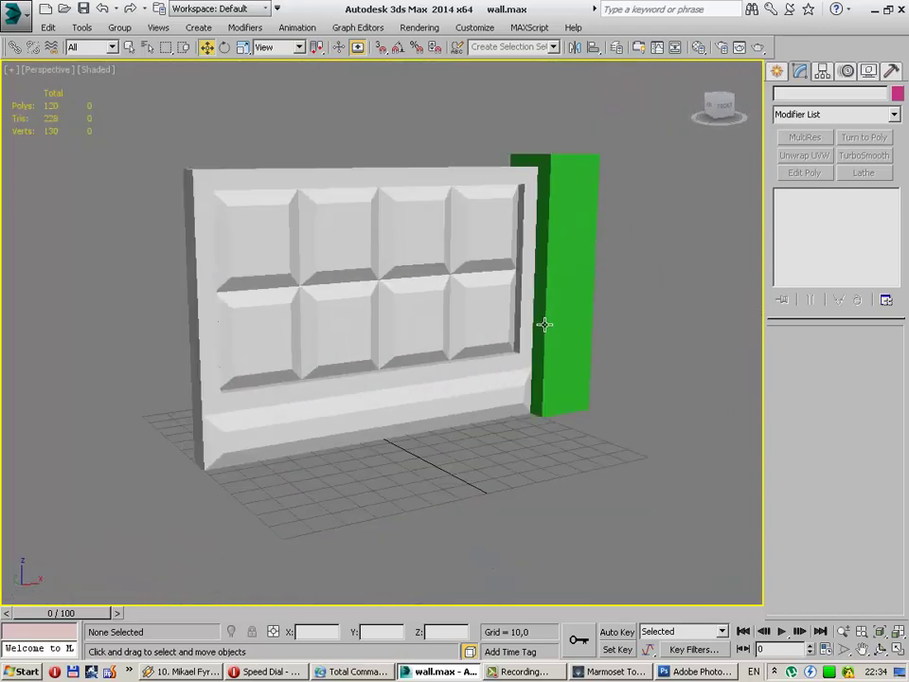
left_click(491, 313)
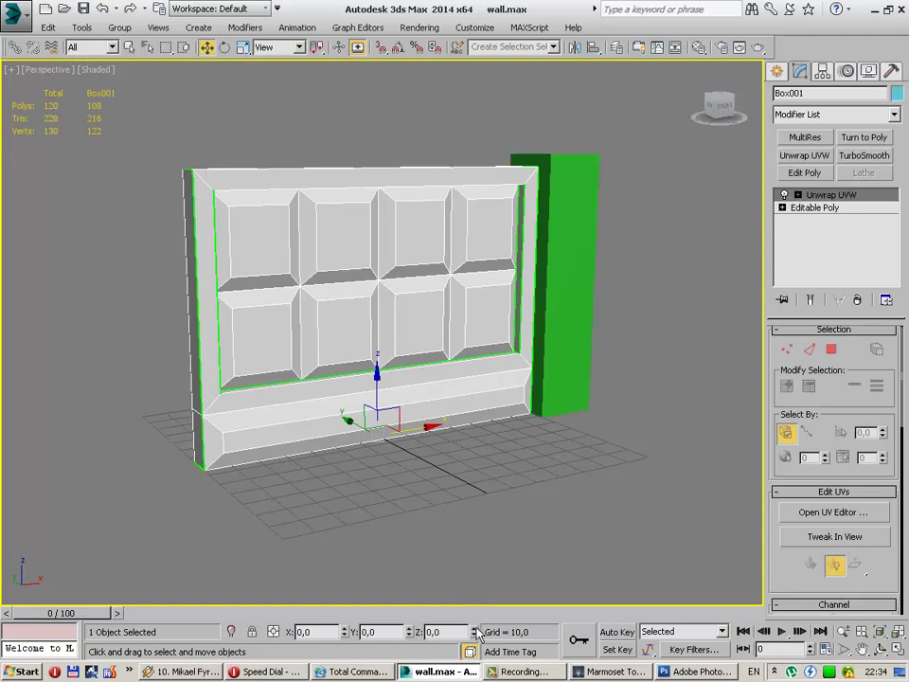
left_click(462, 631)
type("5")
left_click(574, 531)
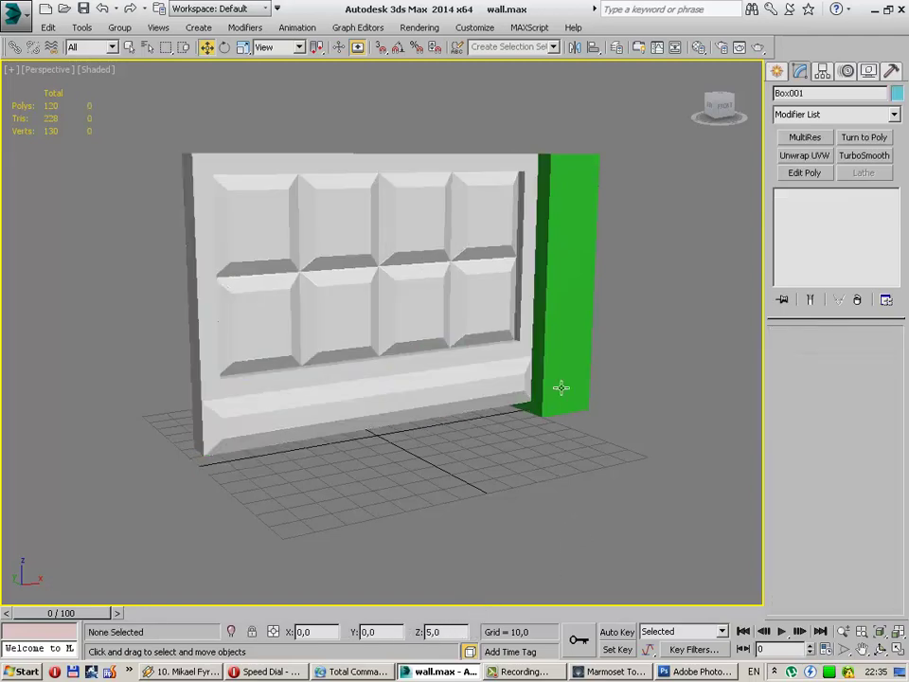
Step: Commit a Height of 110 on the green pillar (Box002) and check it beside the wall
left_click(588, 363)
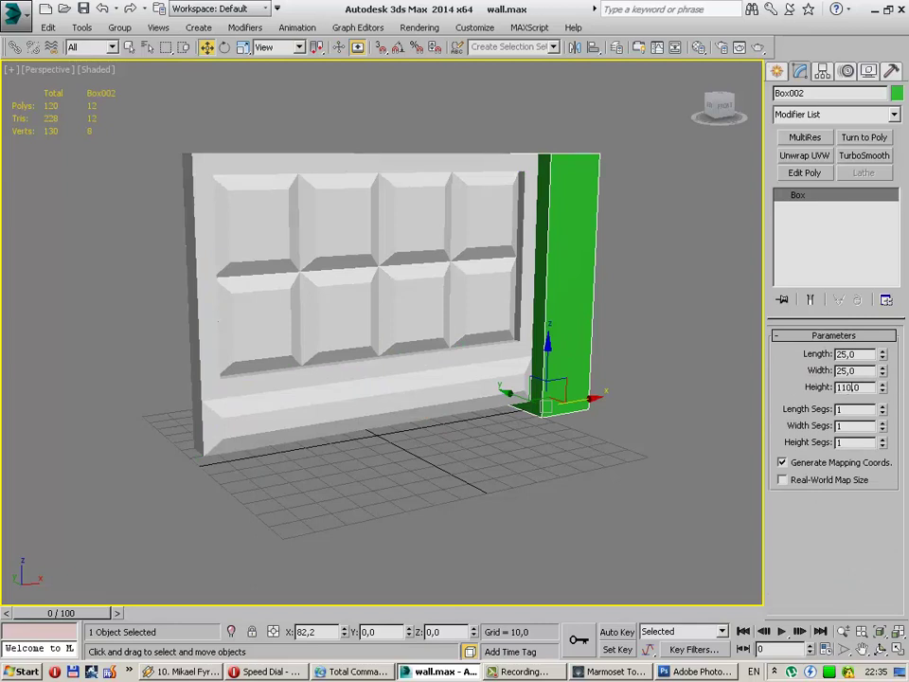
key("Return")
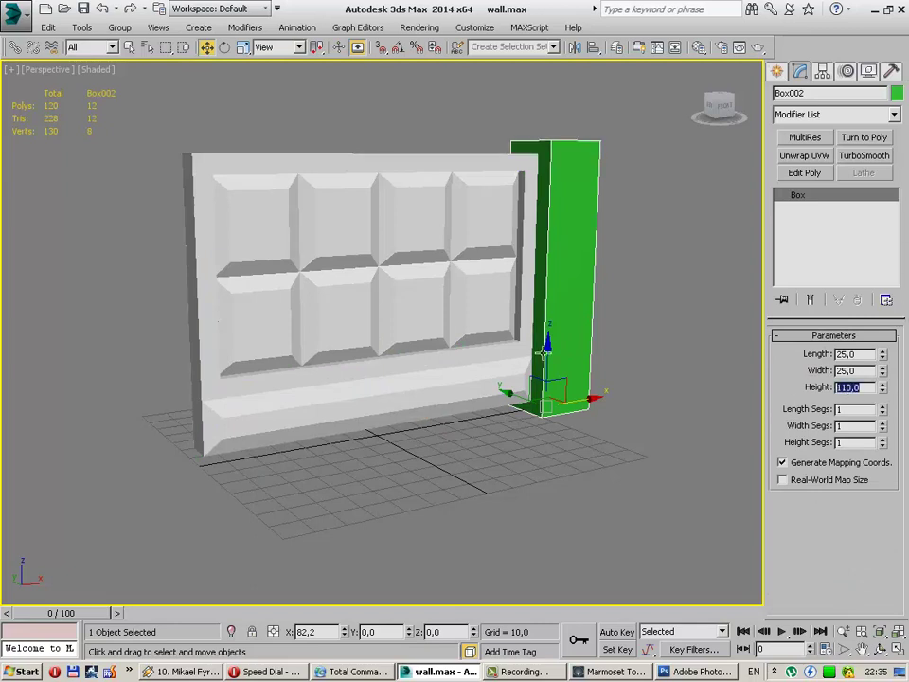
left_click(632, 365)
mouse_move(633, 365)
middle_mouse_down("alt")
mouse_move(579, 344)
mouse_move(328, 457)
mouse_move(402, 430)
middle_mouse_up("alt")
middle_click_drag(436, 381, 444, 355, "alt")
left_click(453, 350)
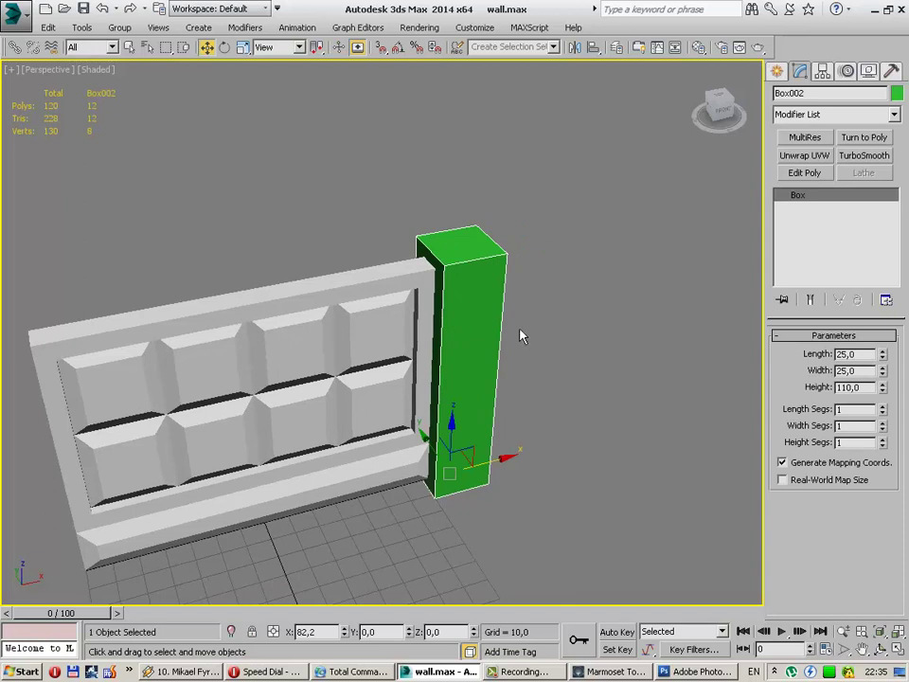
scroll(520, 335, "up", 2)
middle_click_drag(445, 327, 460, 325, "alt")
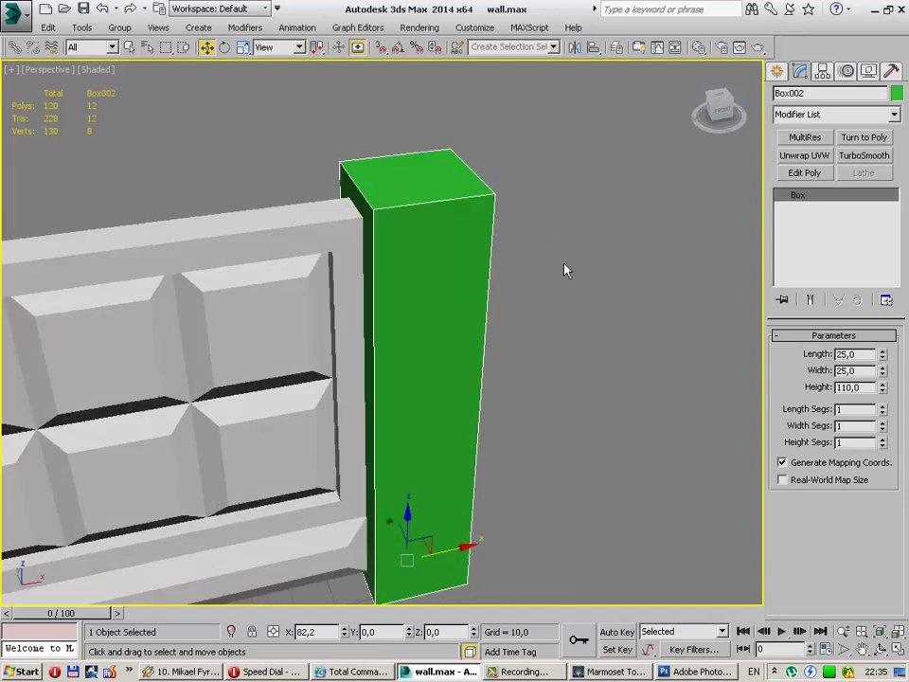
left_click(778, 73)
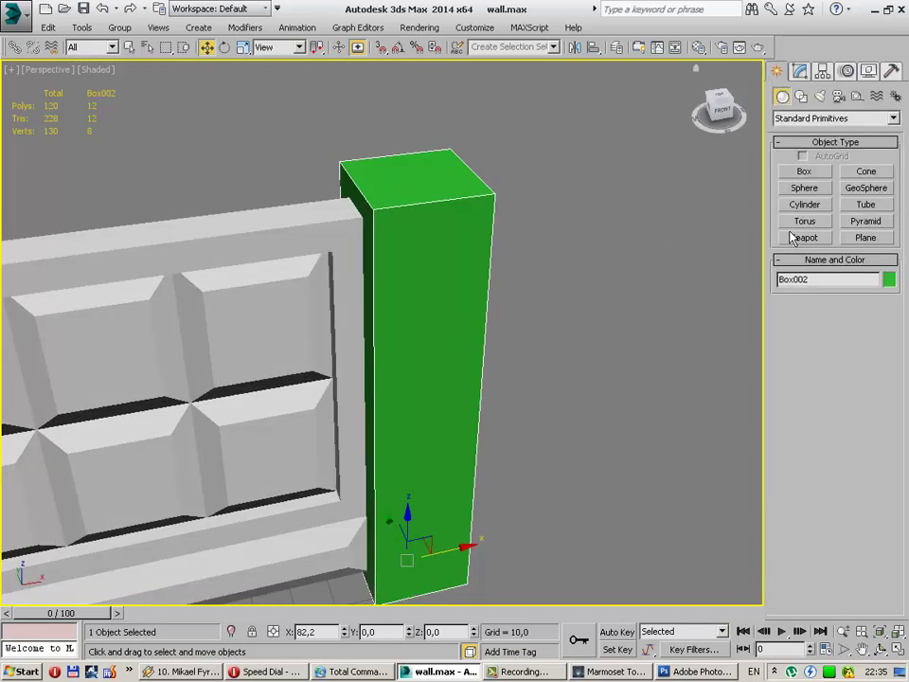
left_click(799, 73)
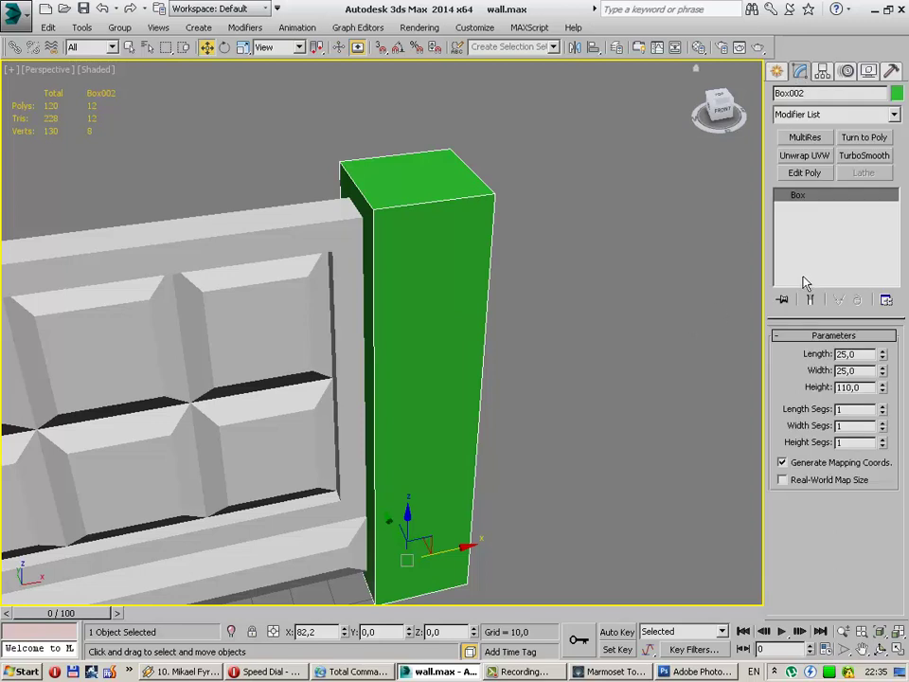
Step: Convert the green pillar to an Editable Poly and select its four top edges
right_click(624, 452)
left_click(654, 374)
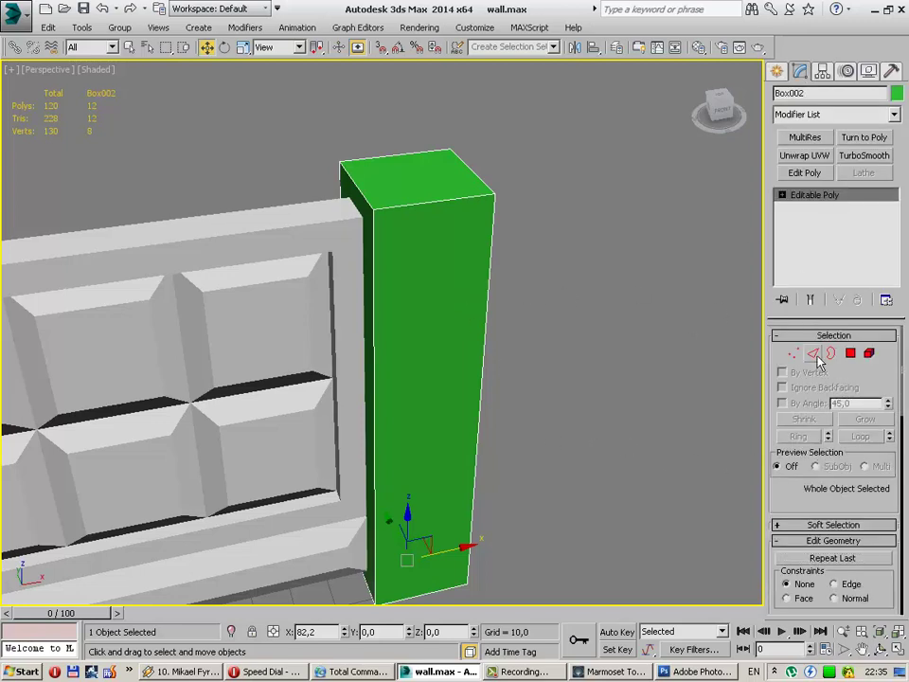
key("2")
left_click(437, 201)
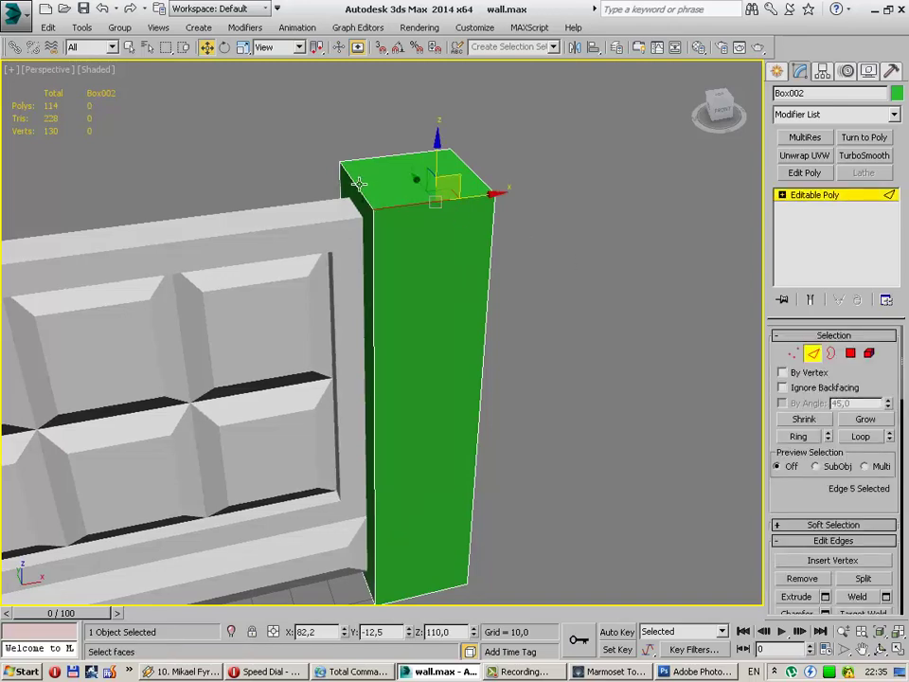
left_click(371, 168, "ctrl")
left_click(376, 159, "ctrl")
left_click(472, 173, "ctrl")
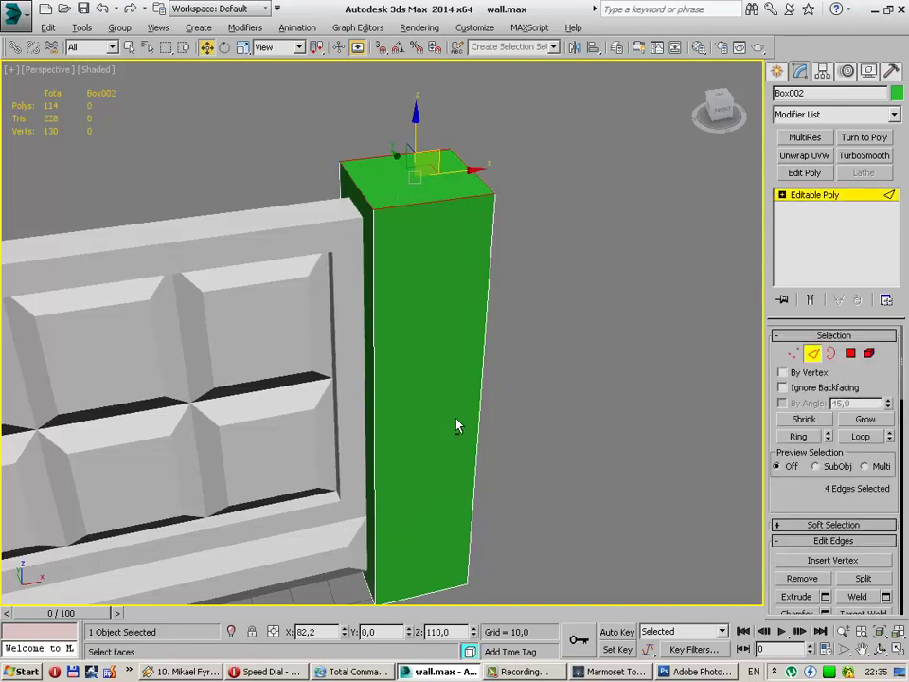
Step: Add the pillar's bottom edges, eight edges total, and run Connect on them
scroll(456, 426, "up", 4)
middle_click_drag(422, 487, 388, 295)
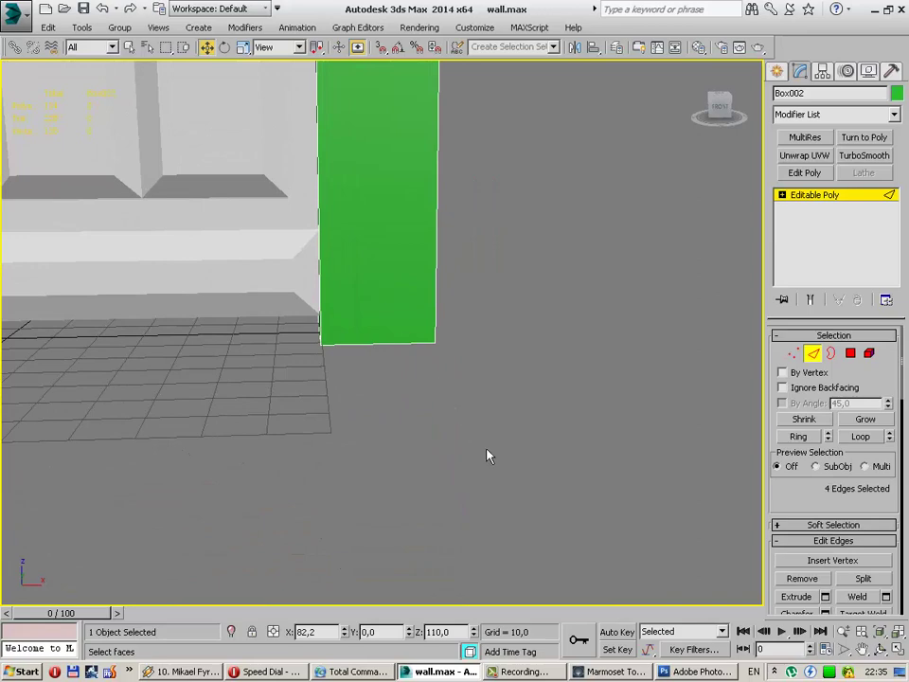
left_click_drag(503, 453, 438, 455)
left_click_drag(244, 275, 244, 276)
mouse_move(343, 138)
middle_mouse_down("alt")
mouse_move(357, 189)
mouse_move(364, 392)
mouse_move(388, 422)
mouse_move(552, 378)
mouse_move(497, 400)
mouse_move(490, 457)
mouse_move(494, 431)
middle_mouse_up("alt")
scroll(905, 403, "down", 2)
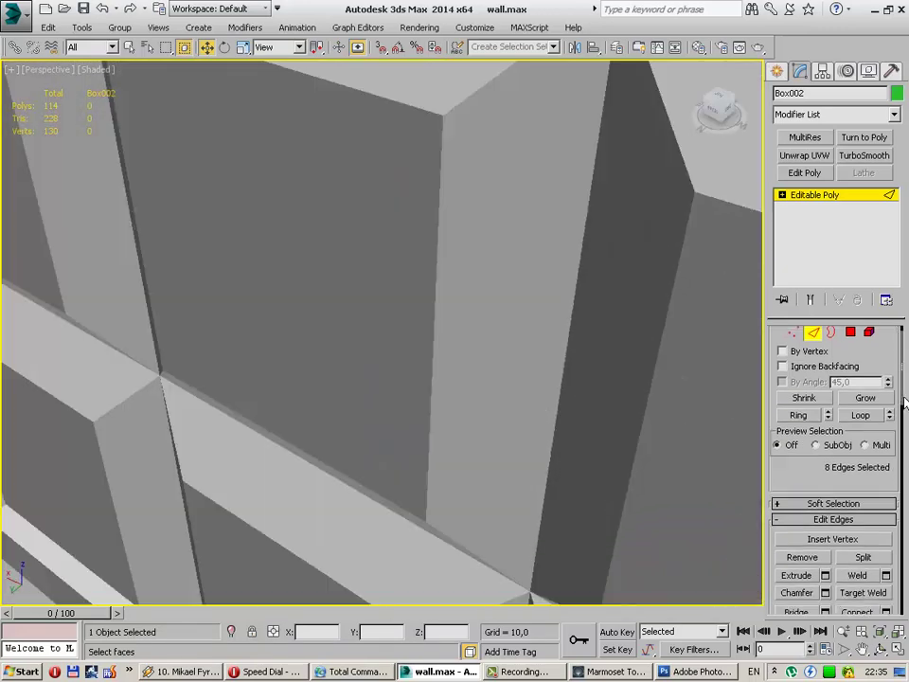
scroll(479, 451, "down", 3)
scroll(394, 438, "down", 2)
scroll(487, 400, "down", 2)
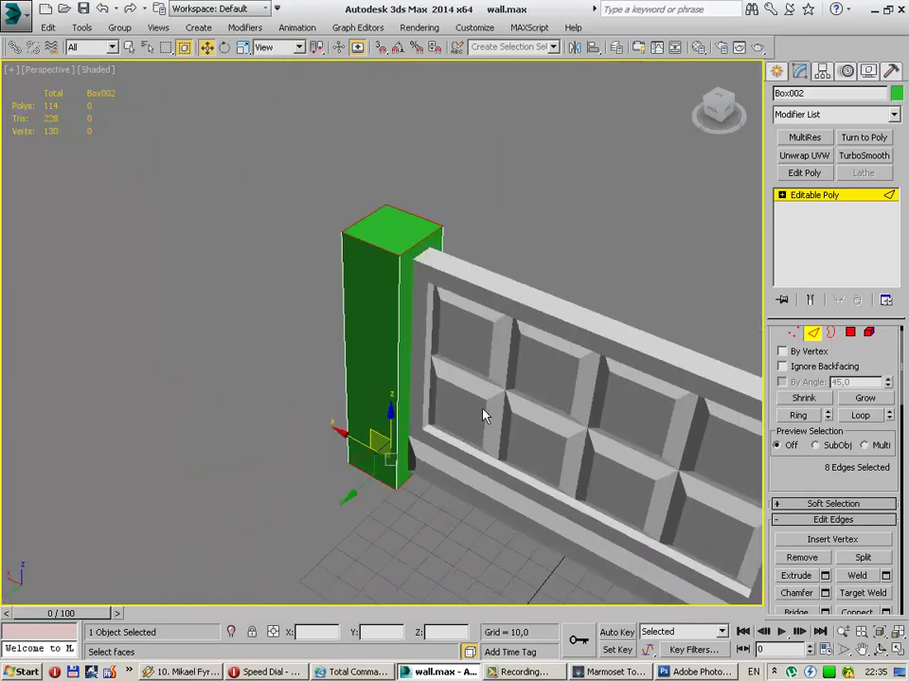
scroll(485, 414, "up", 1)
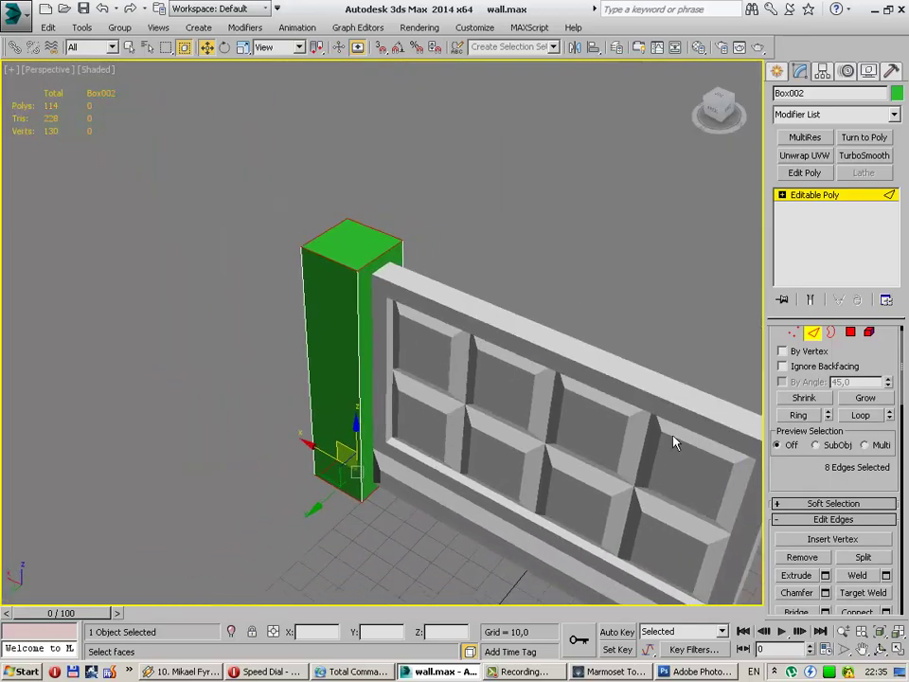
left_click(885, 613)
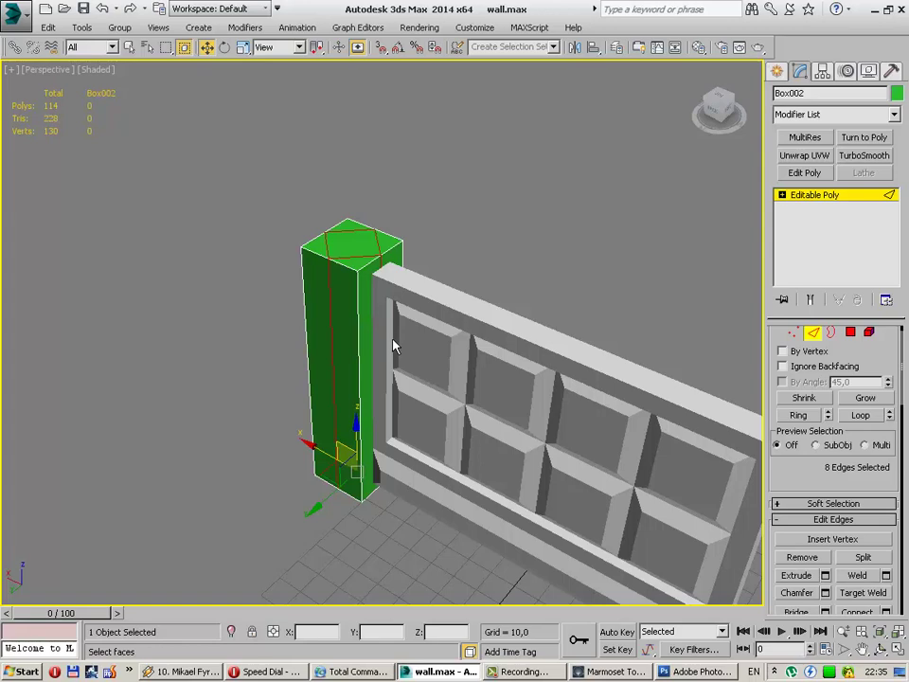
Step: Adjust the spacing and offset of the connected edges, then apply them to the pillar
scroll(386, 312, "up", 2)
scroll(379, 311, "up", 3)
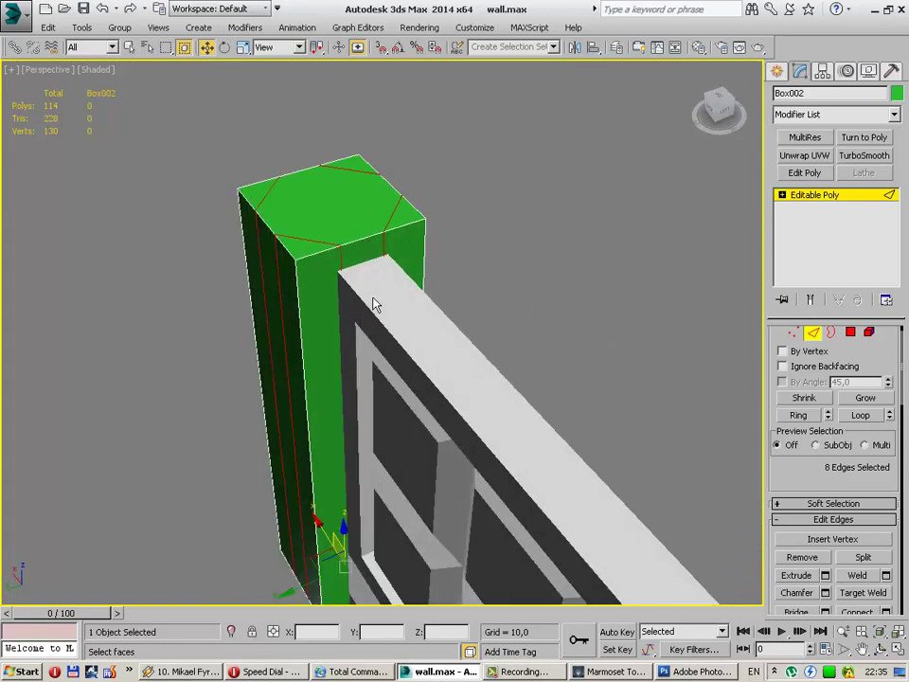
middle_click_drag(374, 303, 353, 263)
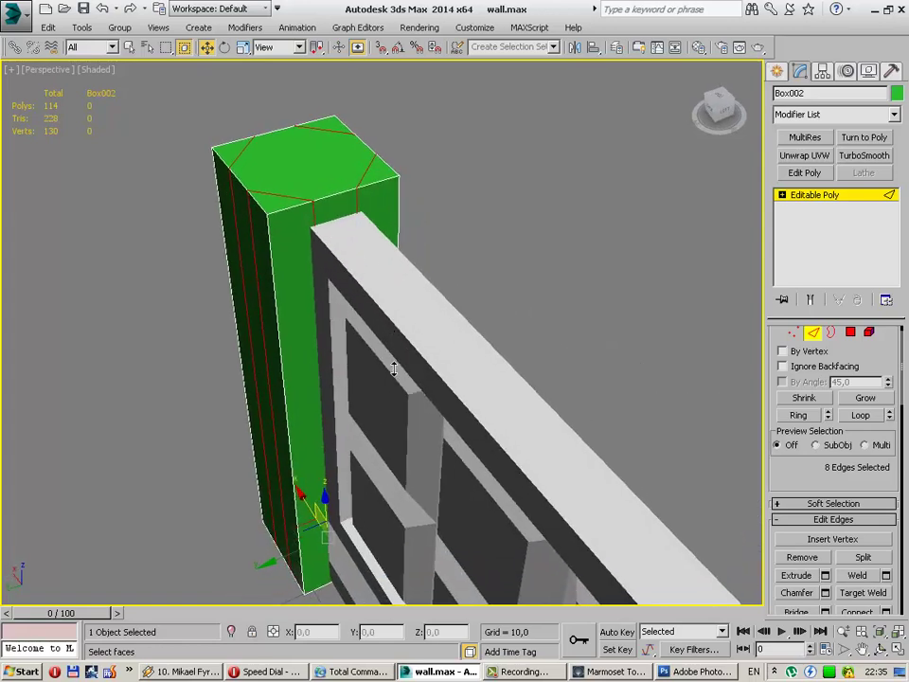
mouse_move(396, 367)
left_mouse_down()
mouse_move(391, 212)
mouse_move(391, 225)
left_mouse_up()
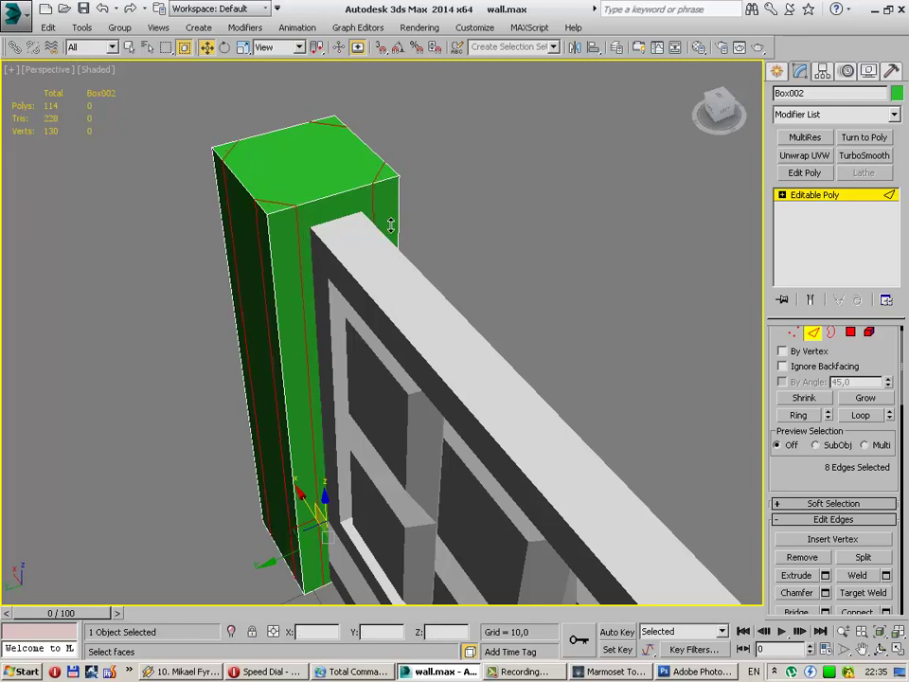
left_click_drag(392, 418, 413, 227)
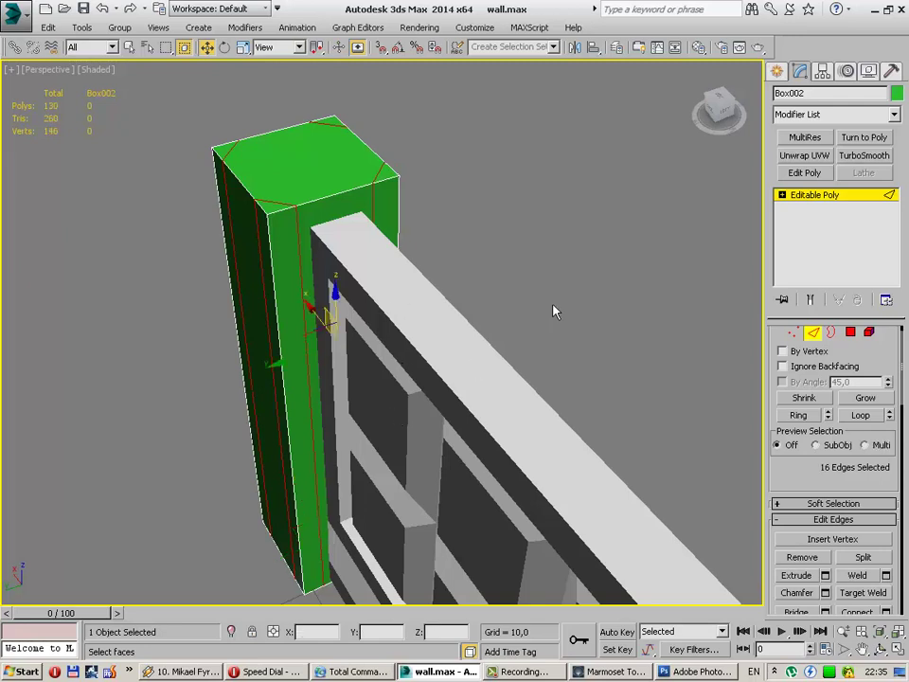
left_click(582, 345)
Step: Switch between sub-object modes and try selecting, then clearing, edges near the pillar top
left_click(850, 333)
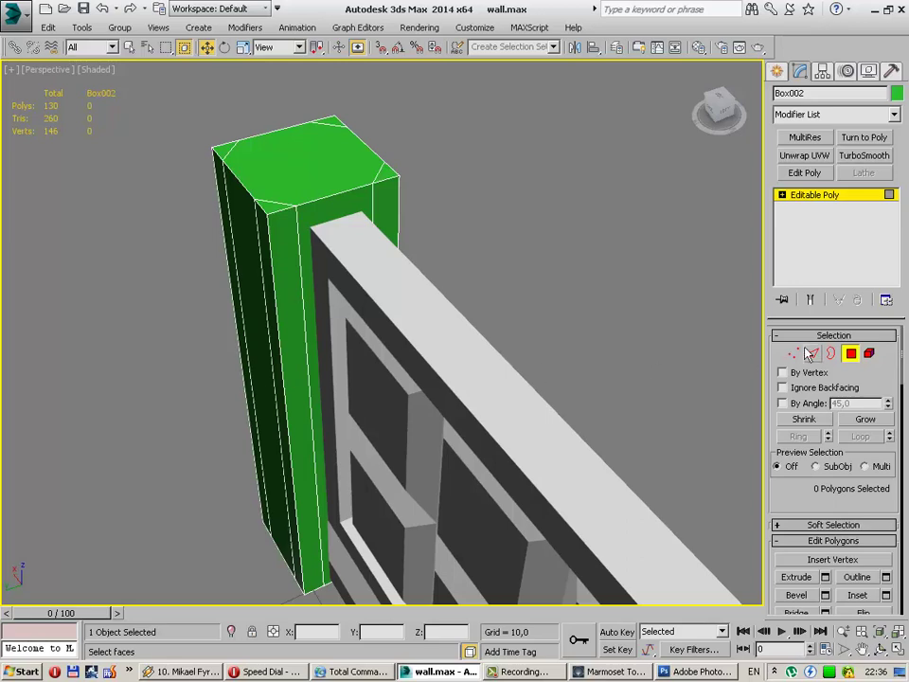
key("4")
key("2")
left_click(286, 209)
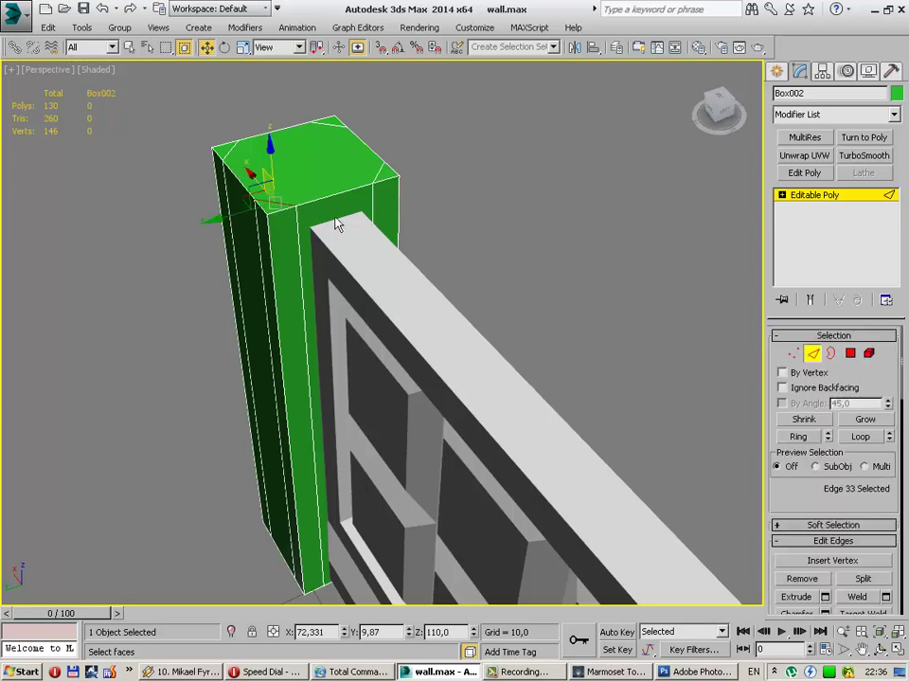
left_click(304, 348)
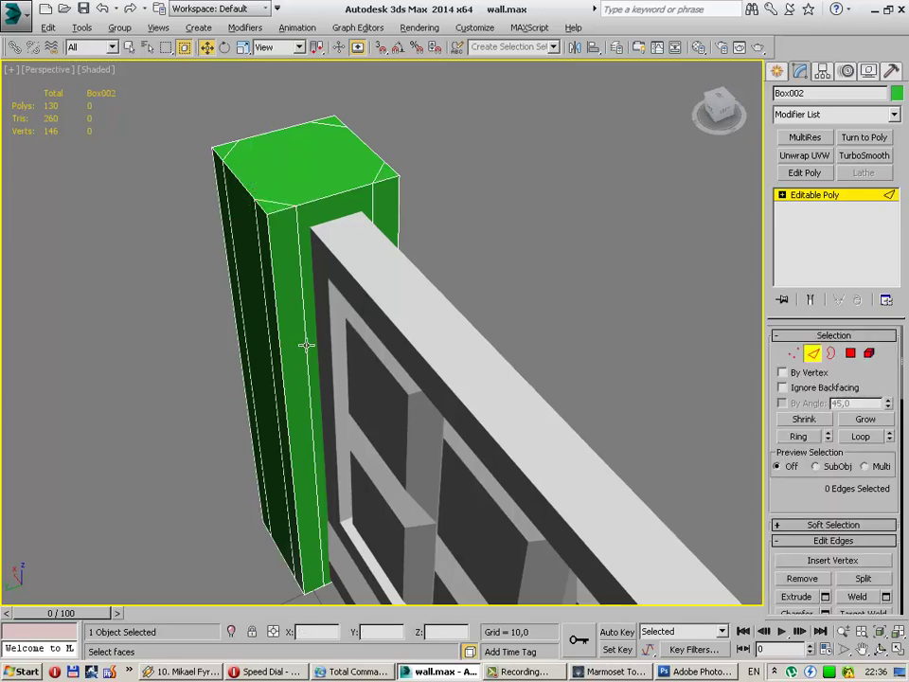
mouse_move(304, 348)
middle_mouse_down("alt")
mouse_move(373, 325)
mouse_move(382, 306)
mouse_move(343, 349)
middle_mouse_up("alt")
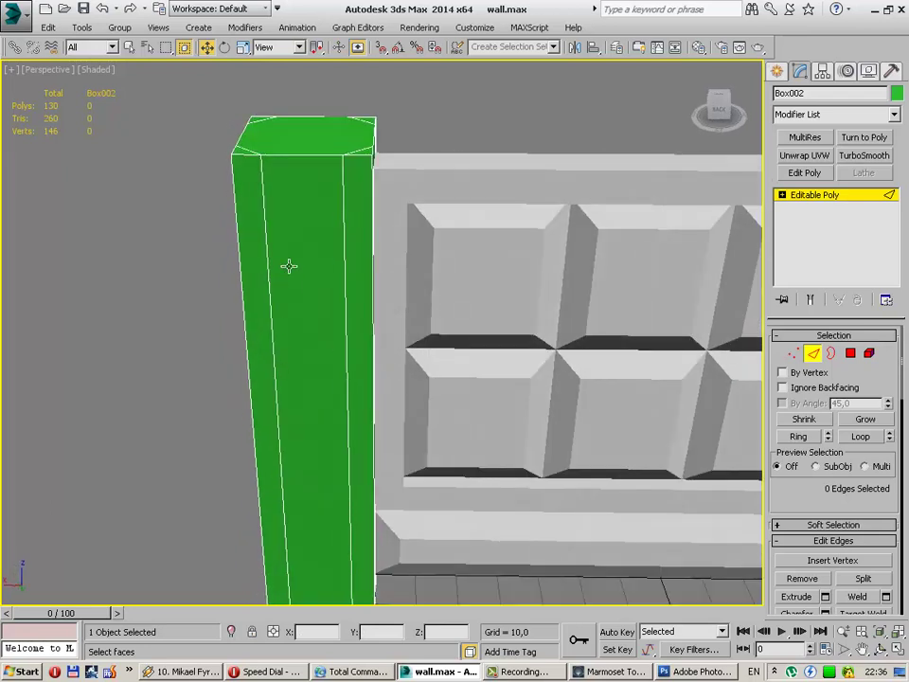
left_click(259, 235)
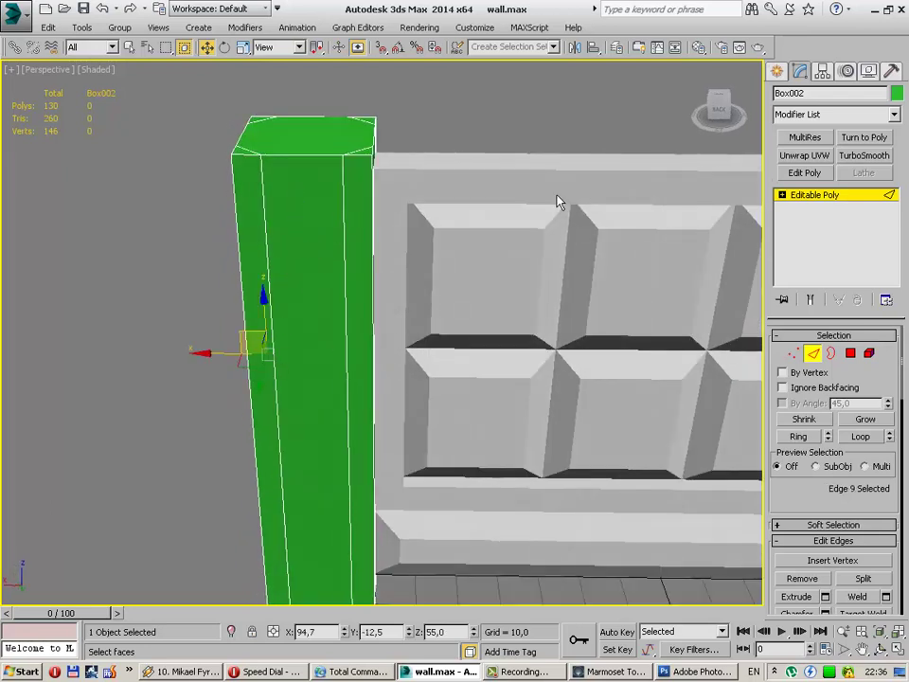
left_click(315, 186)
Step: Select the vertical edges on all sides of the pillar
left_click(262, 200)
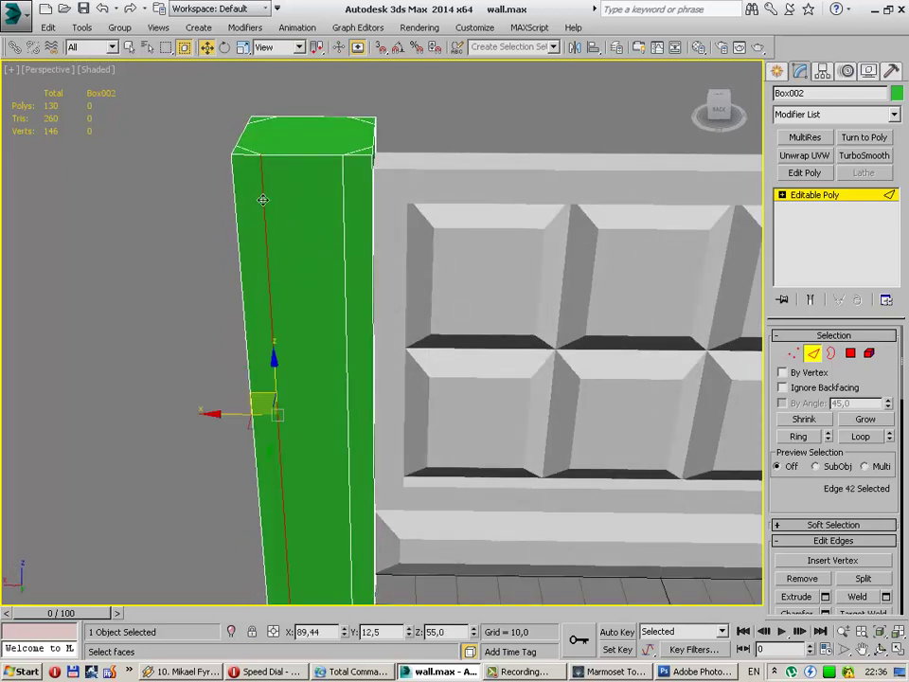
left_click(343, 209, "ctrl")
middle_click_drag(304, 238, 231, 276, "alt")
left_click(209, 269, "ctrl")
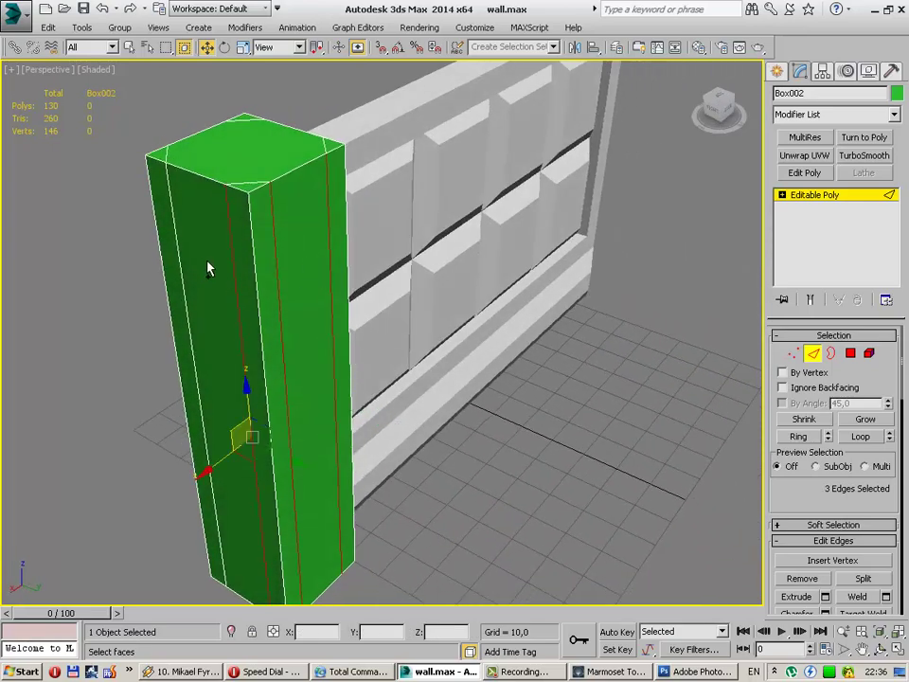
left_click(163, 262, "ctrl")
mouse_move(162, 265)
middle_mouse_down("alt")
mouse_move(314, 278)
mouse_move(296, 347)
middle_mouse_up("alt")
left_click(470, 279, "ctrl")
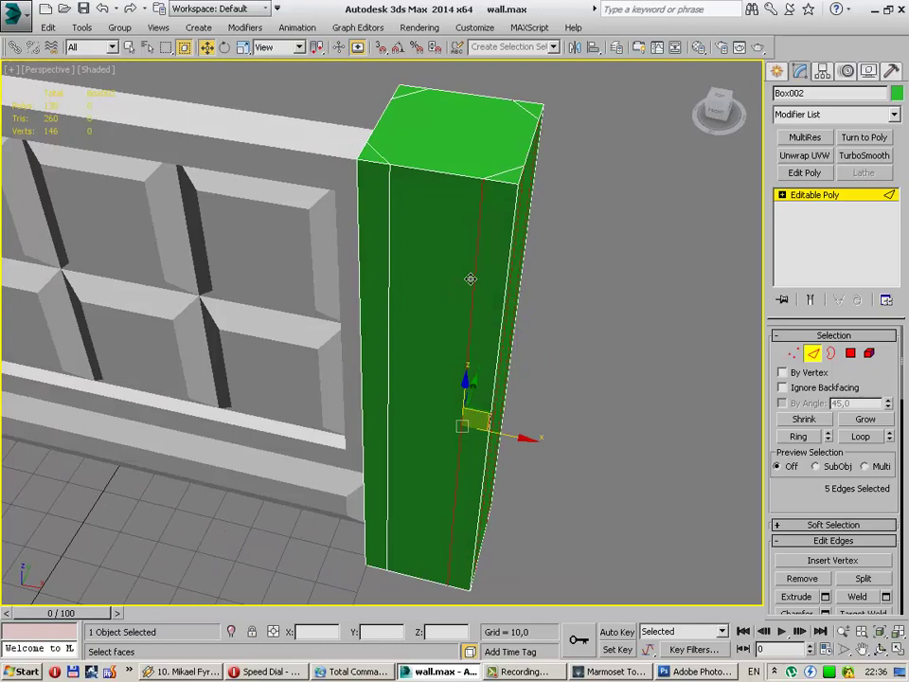
left_click(388, 257, "ctrl")
mouse_move(357, 270)
middle_mouse_down("alt")
mouse_move(353, 290)
mouse_move(415, 280)
middle_mouse_up("alt")
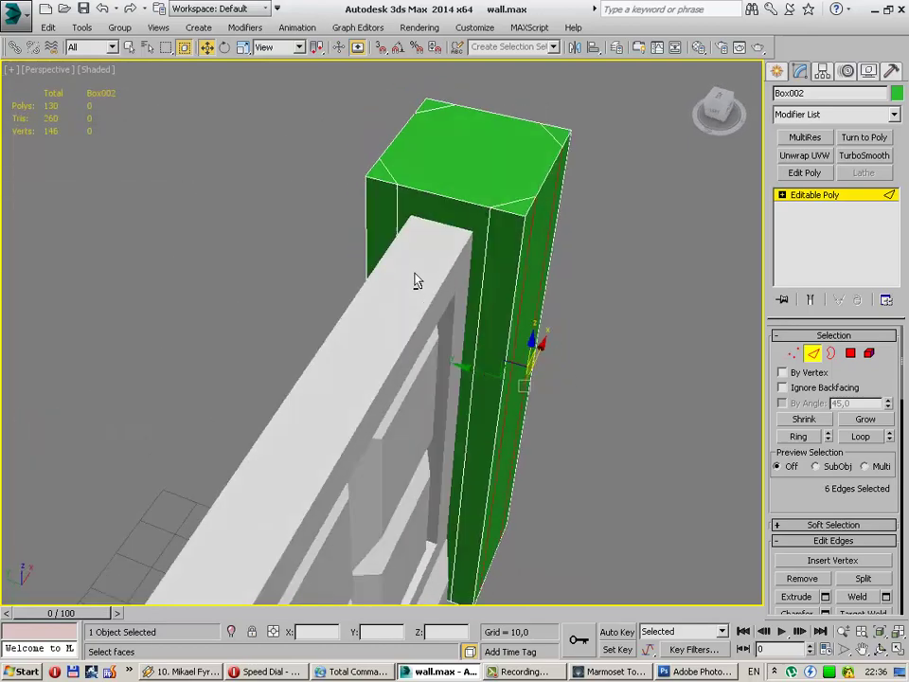
left_click(490, 223, "ctrl")
left_click(397, 197, "ctrl")
mouse_move(350, 310)
middle_mouse_down("alt")
mouse_move(469, 300)
mouse_move(511, 368)
middle_mouse_up("alt")
Step: Connect the vertical edges with 2 segments, pinch the loops toward the pillar's ends, and confirm
scroll(511, 367, "up", 3)
scroll(424, 314, "up", 2)
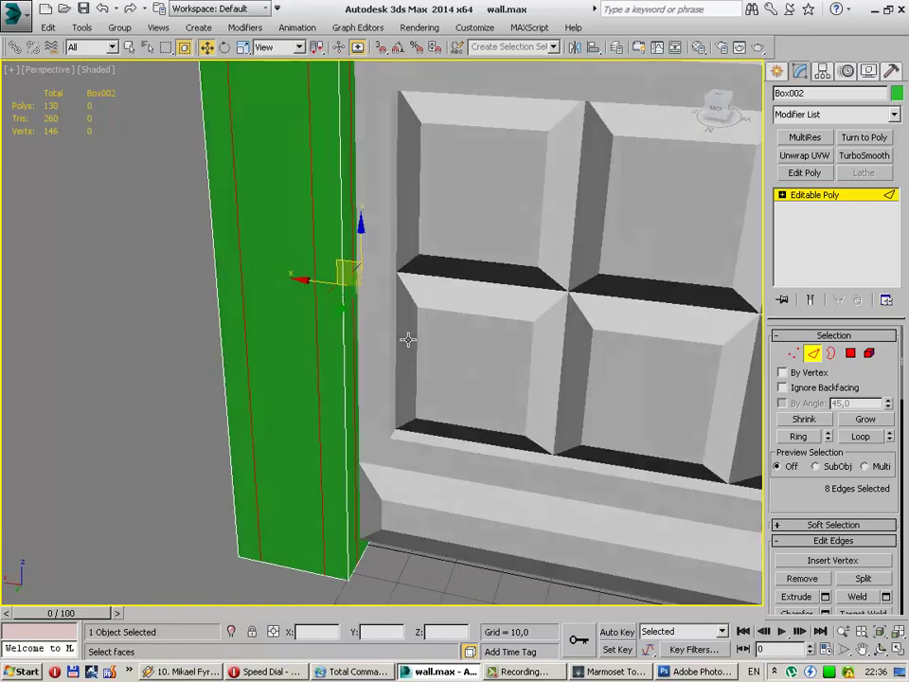
scroll(407, 339, "down", 2)
left_click_drag(795, 503, 795, 374)
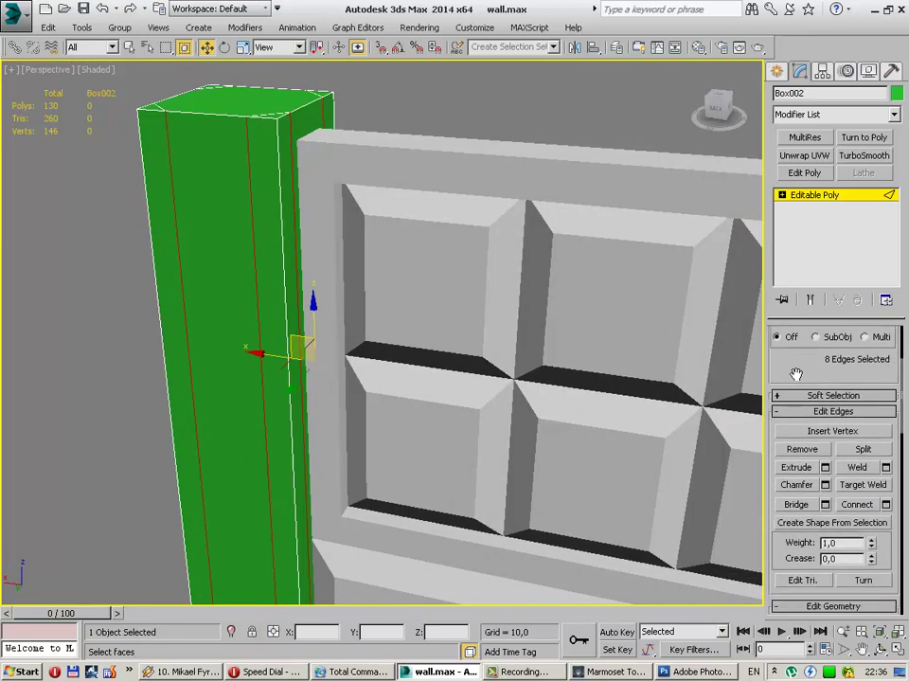
scroll(472, 418, "up", 3)
scroll(467, 405, "down", 4)
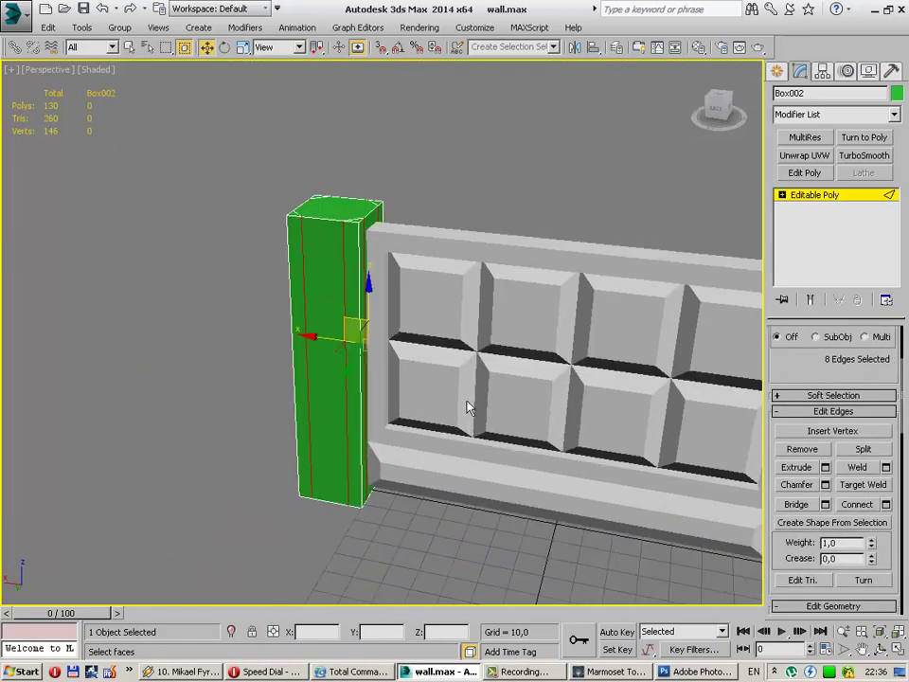
scroll(406, 357, "down", 1)
scroll(376, 385, "up", 3)
middle_click_drag(535, 456, 554, 399)
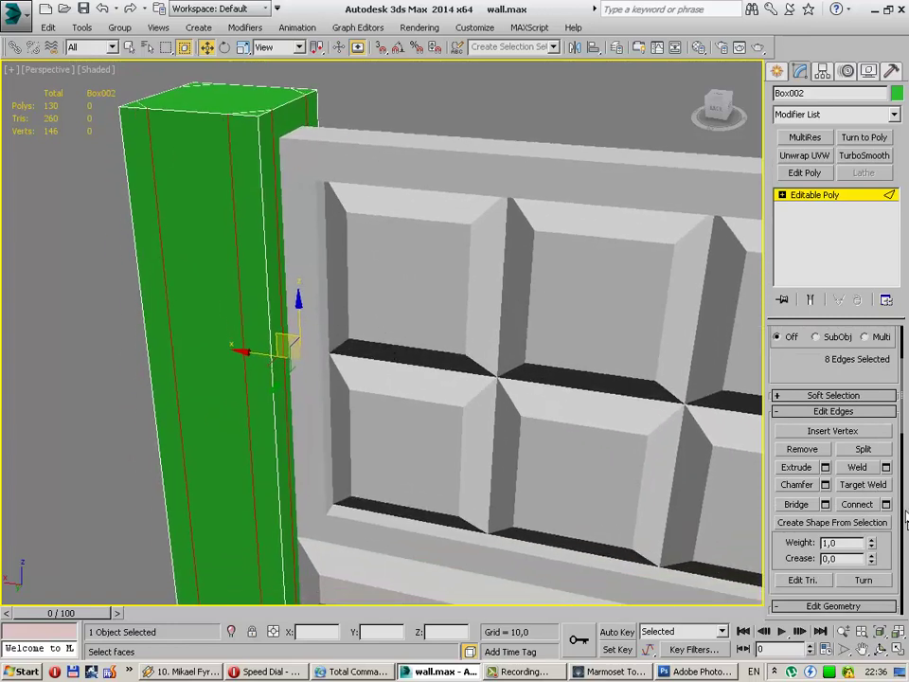
left_click(857, 504)
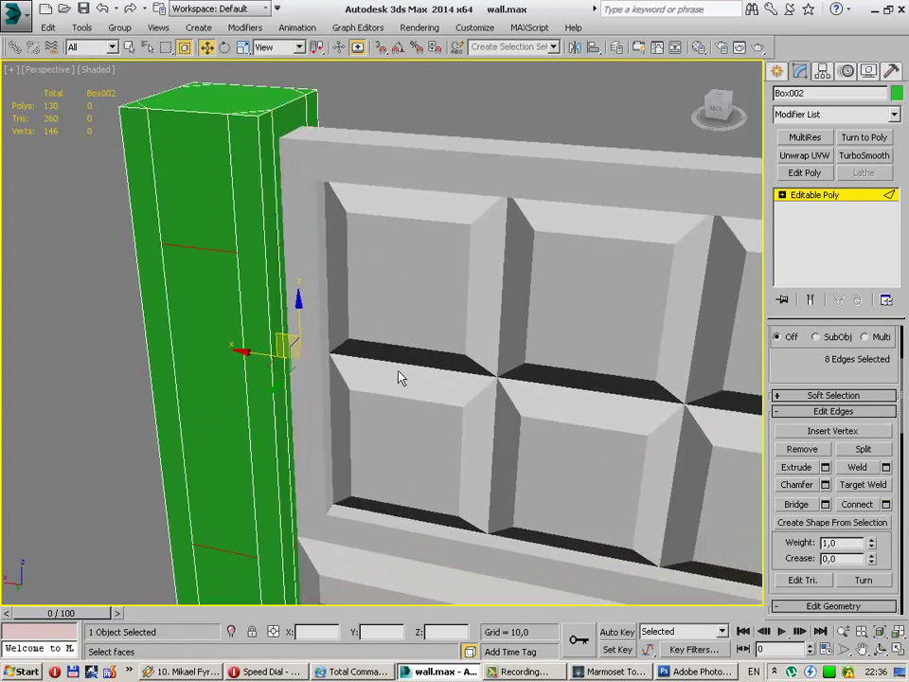
left_click_drag(394, 365, 379, 213)
left_click(441, 115)
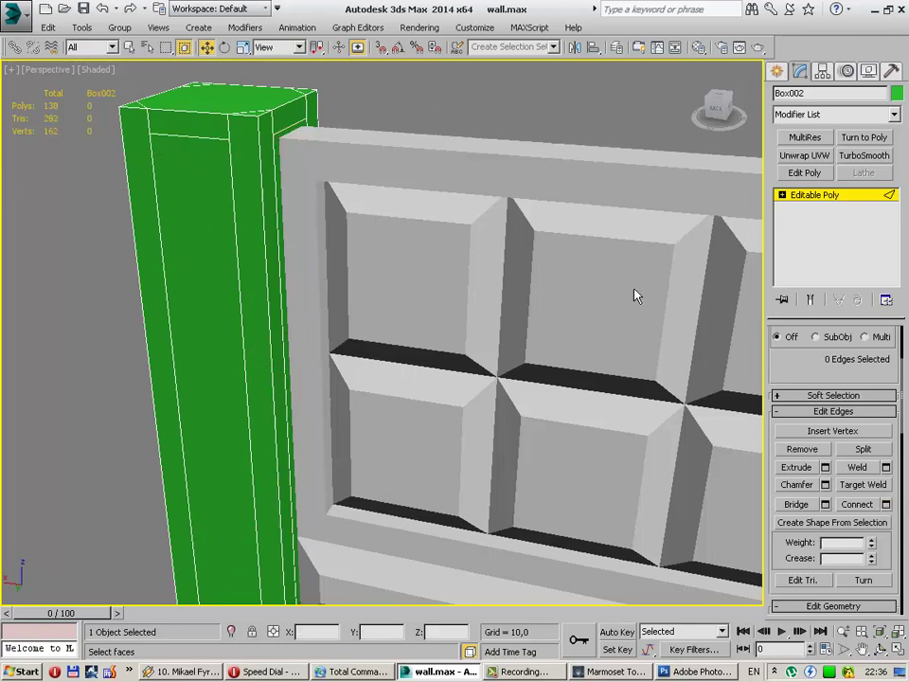
scroll(904, 455, "up", 3)
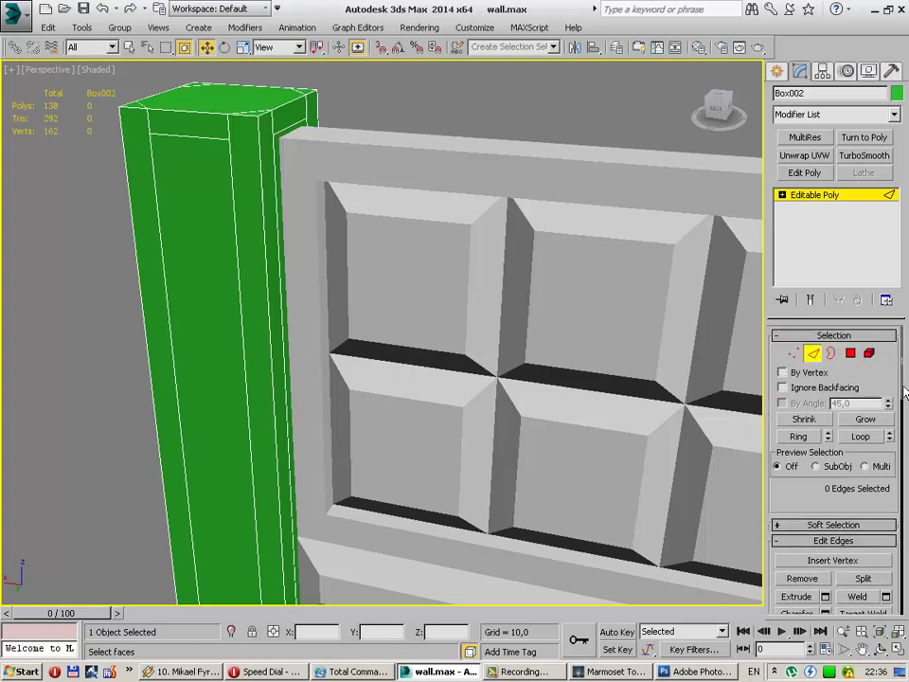
Step: In Polygon mode, select the inner panel face on each of the pillar's four sides
left_click(852, 353)
left_click(203, 388)
left_click(275, 140, "ctrl")
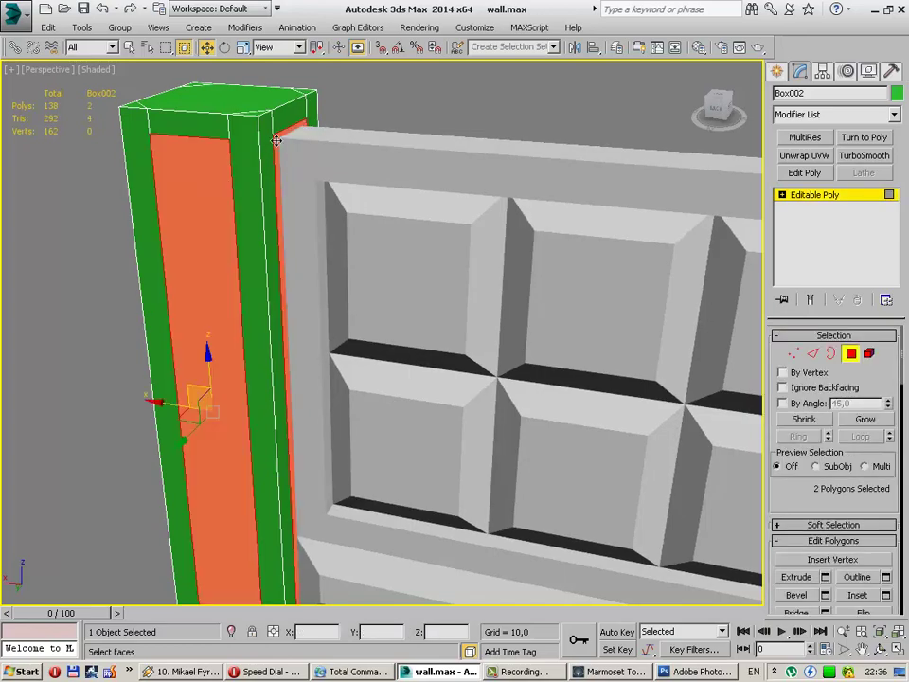
mouse_move(275, 140)
middle_mouse_down("alt")
mouse_move(197, 264)
mouse_move(273, 274)
middle_mouse_up("alt")
left_click(162, 282, "ctrl")
mouse_move(162, 282)
middle_mouse_down("alt")
mouse_move(217, 303)
mouse_move(181, 298)
mouse_move(197, 319)
mouse_move(300, 340)
middle_mouse_up("alt")
left_click(181, 298, "ctrl")
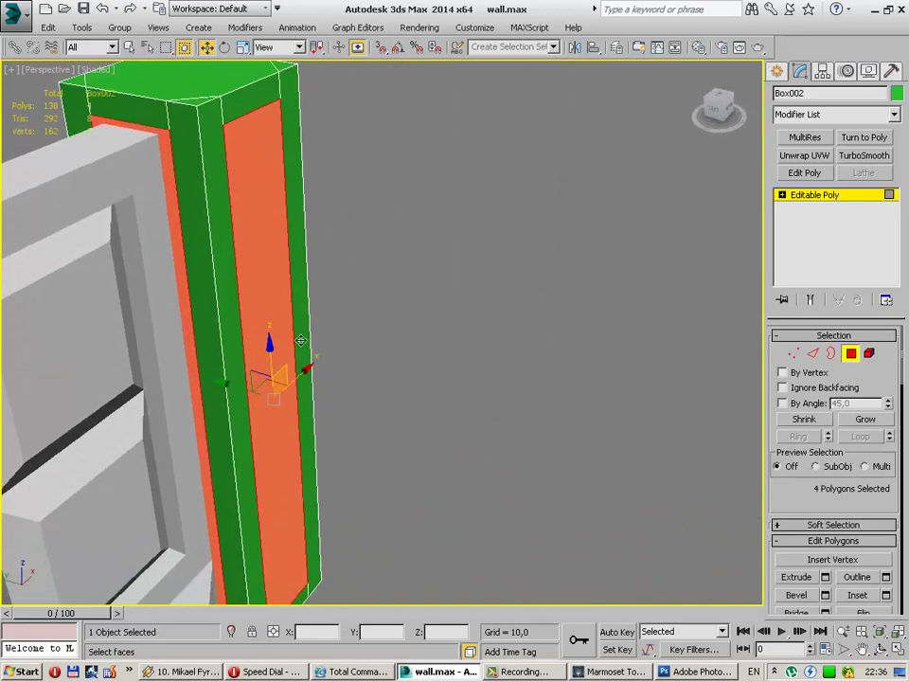
middle_click_drag(739, 509, 539, 379, "alt")
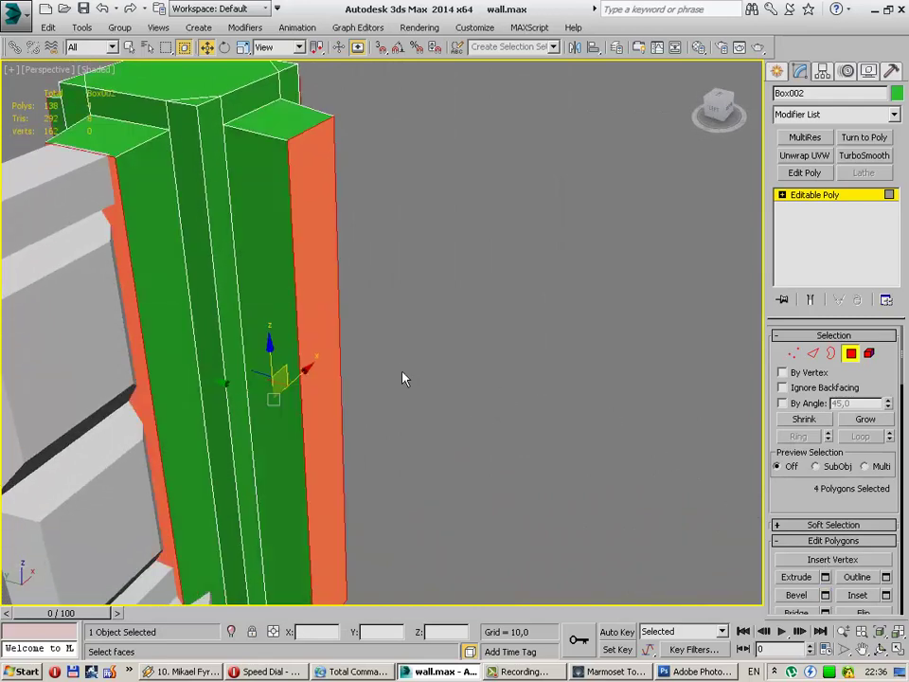
middle_click_drag(391, 364, 392, 426, "alt")
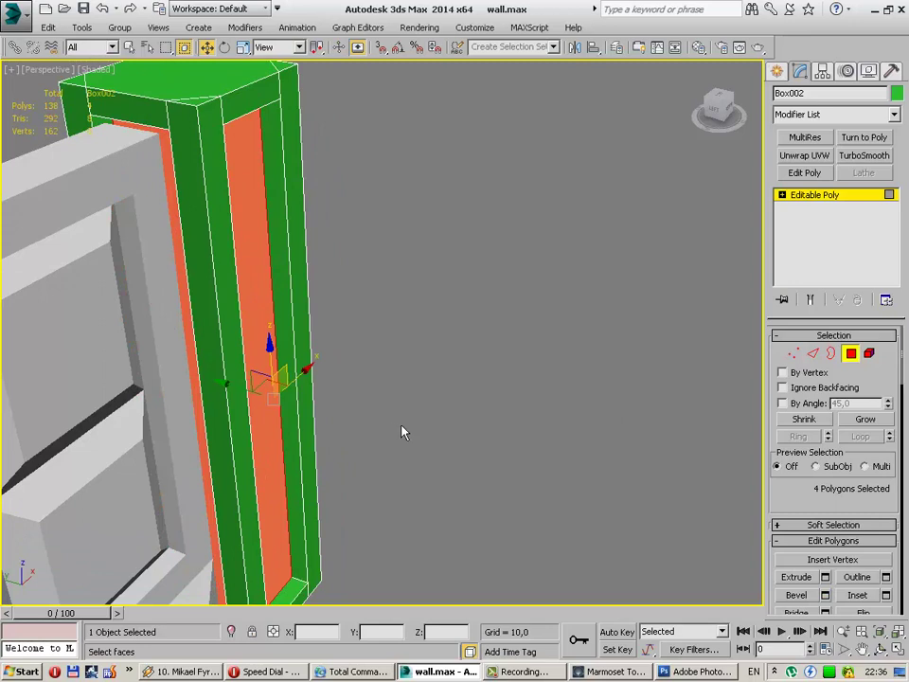
Step: Bevel the four panel faces inward, deselect them, and Zoom Extents on pillar and wall
mouse_move(396, 391)
left_mouse_down()
mouse_move(396, 408)
mouse_move(397, 357)
left_mouse_up()
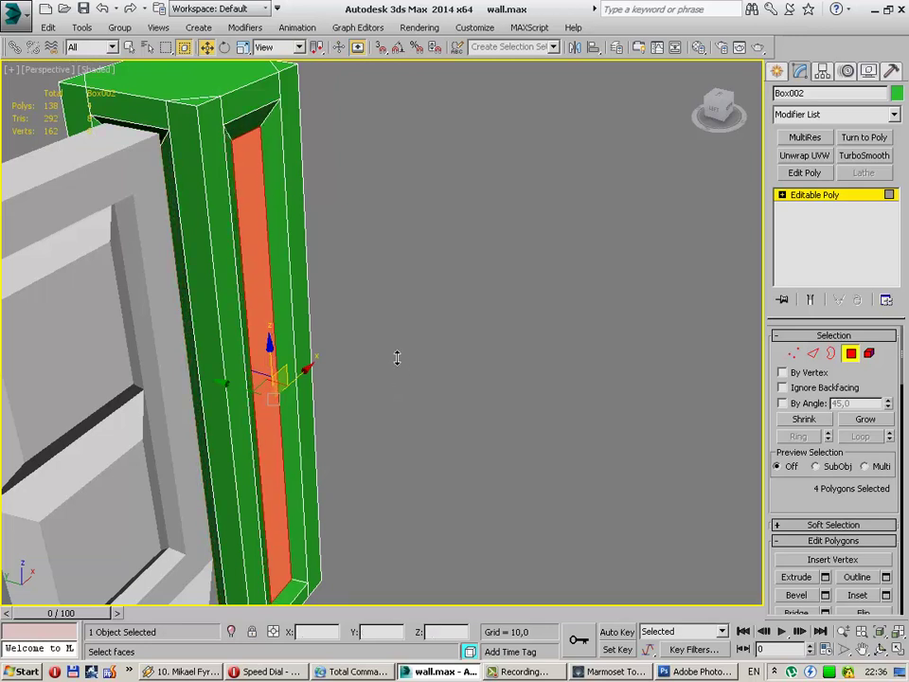
left_click(458, 361)
key("z")
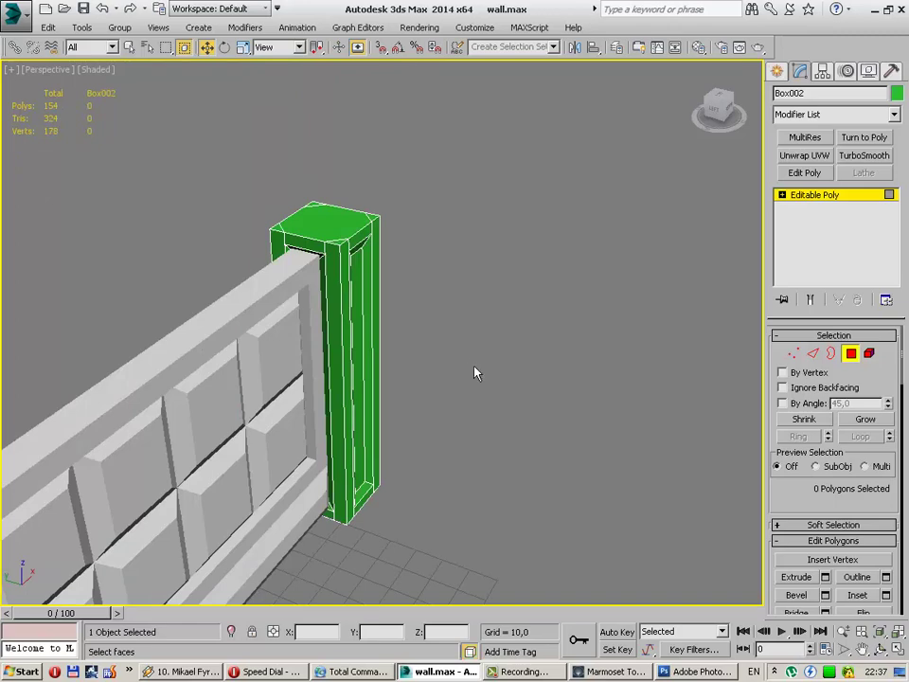
mouse_move(474, 371)
middle_mouse_down()
mouse_move(500, 384)
mouse_move(259, 398)
mouse_move(153, 380)
mouse_move(299, 409)
middle_mouse_up()
Step: Reselect the pillar and try selecting a top edge and the top face
left_click(299, 409)
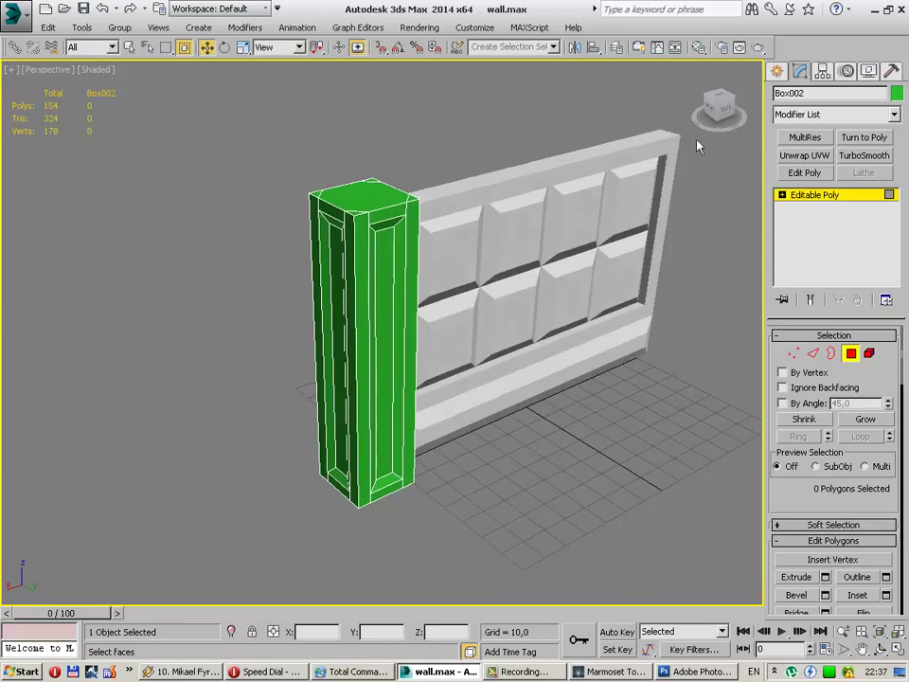
middle_click_drag(568, 398, 610, 402, "alt")
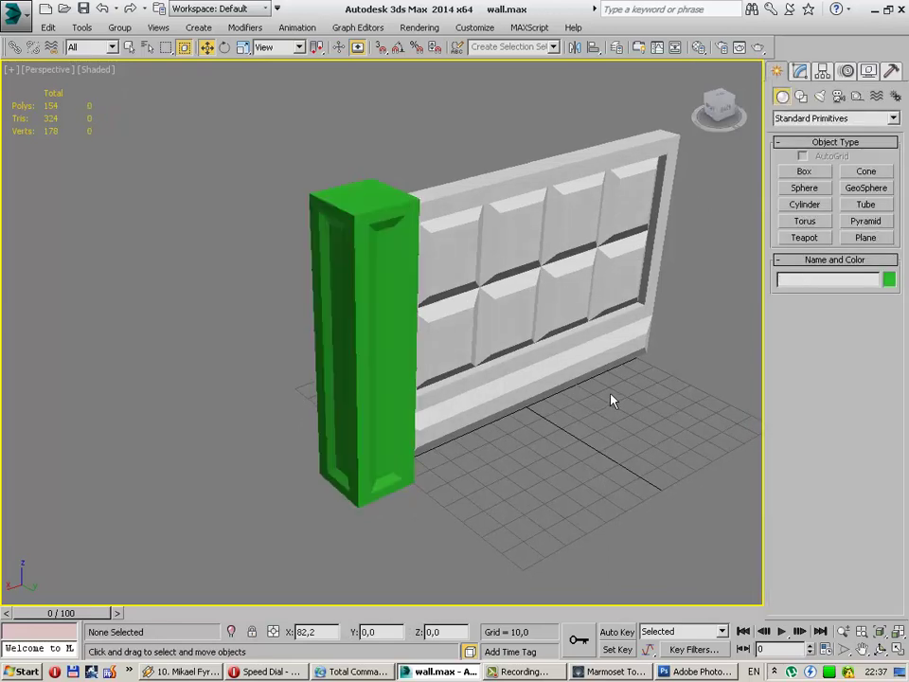
mouse_move(392, 359)
middle_mouse_down("alt")
mouse_move(304, 338)
mouse_move(399, 371)
mouse_move(330, 365)
mouse_move(356, 322)
mouse_move(319, 328)
mouse_move(360, 379)
middle_mouse_up("alt")
left_click(380, 361)
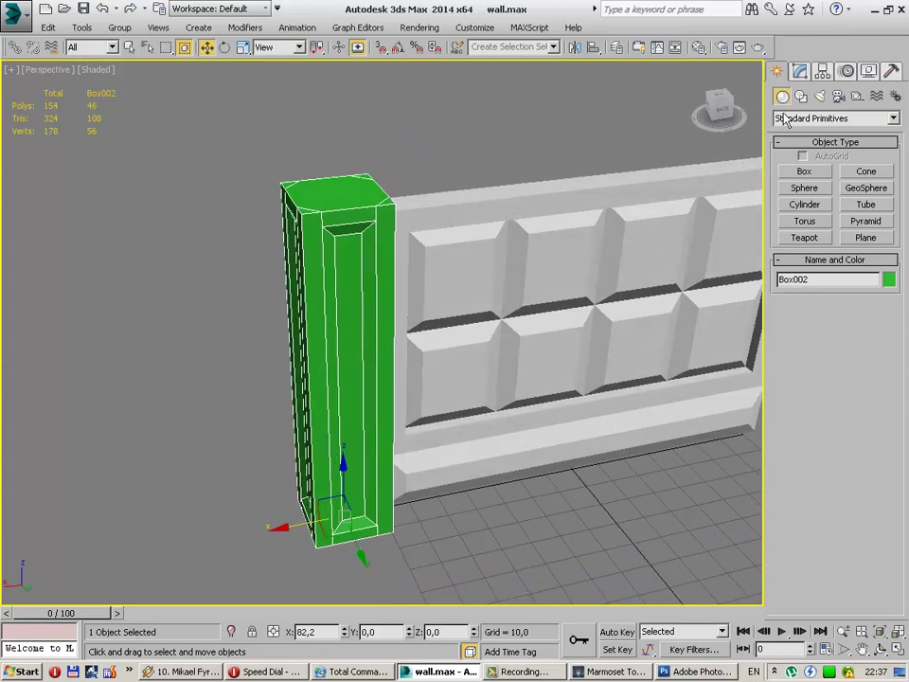
left_click(800, 71)
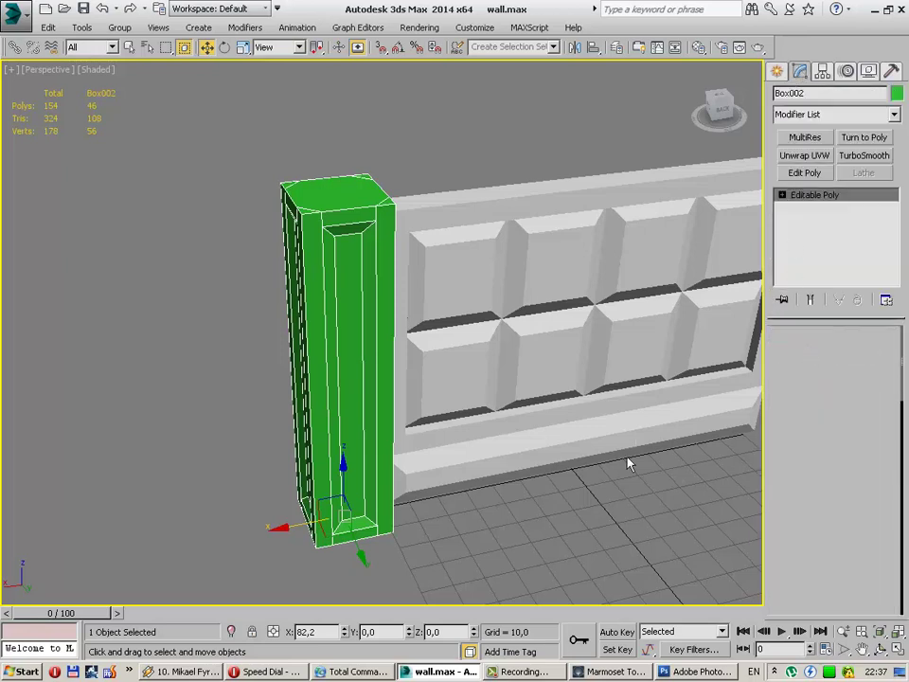
key("2")
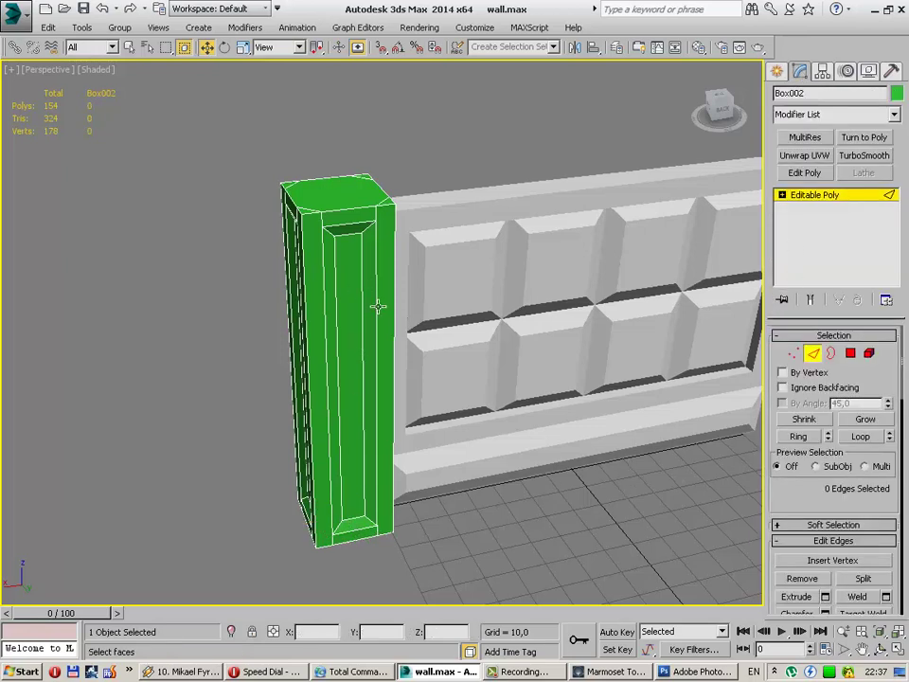
key("alt")
left_click(311, 210)
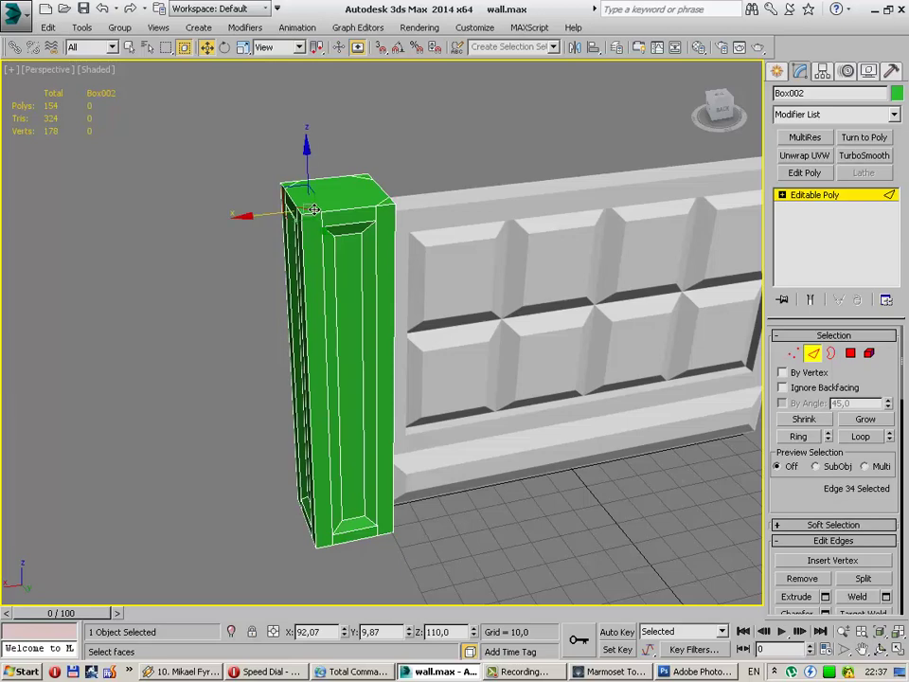
left_click(575, 465)
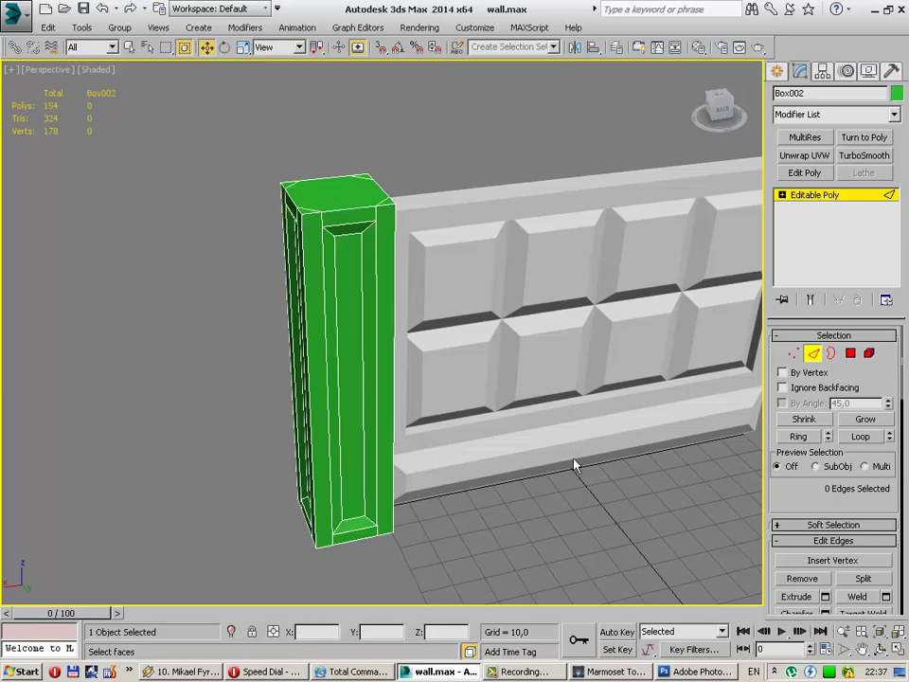
left_click(849, 353)
left_click(343, 192)
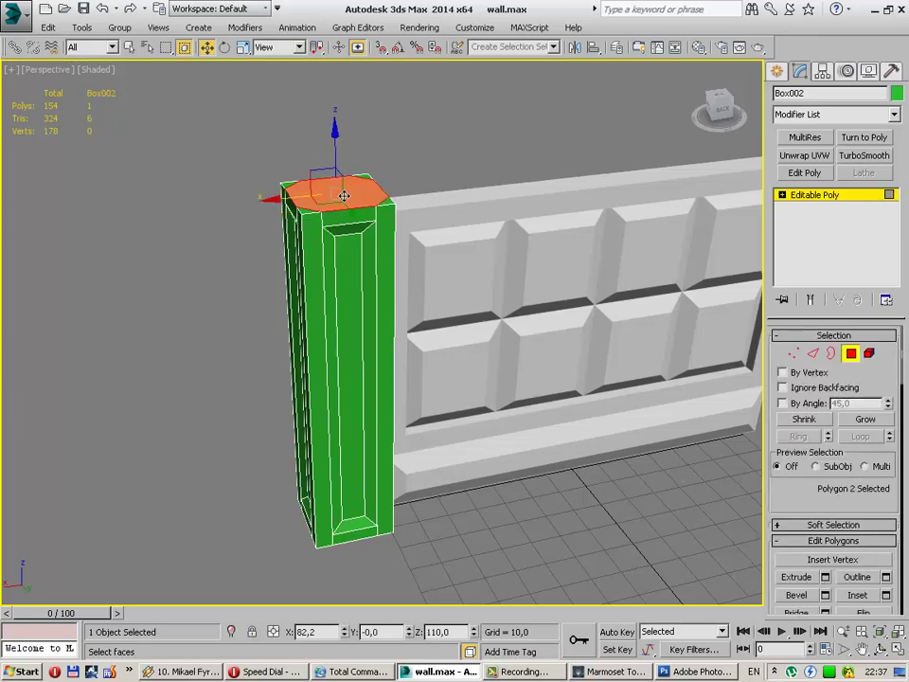
left_click(653, 465)
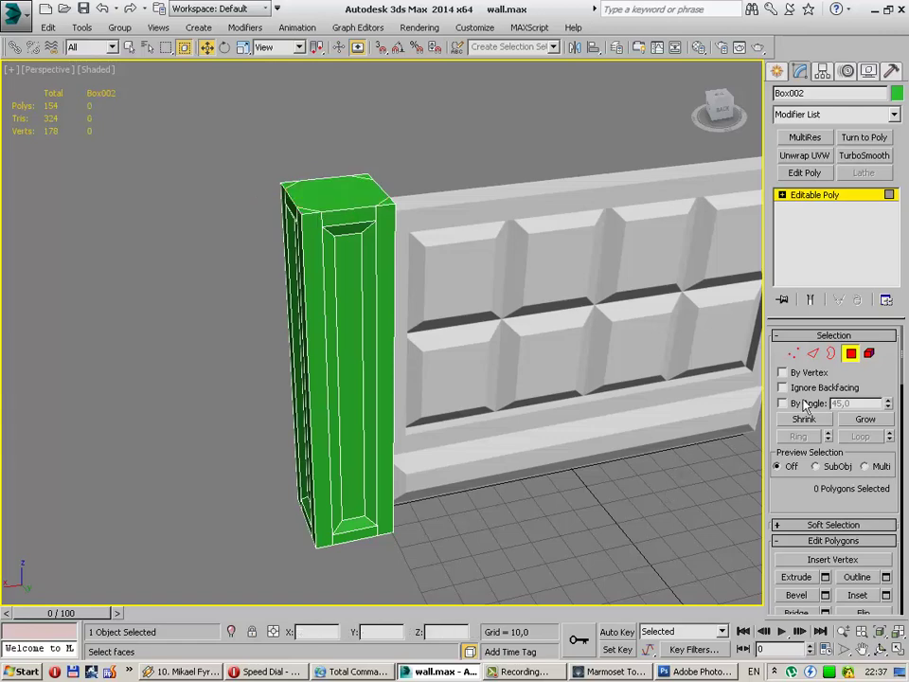
left_click(812, 355)
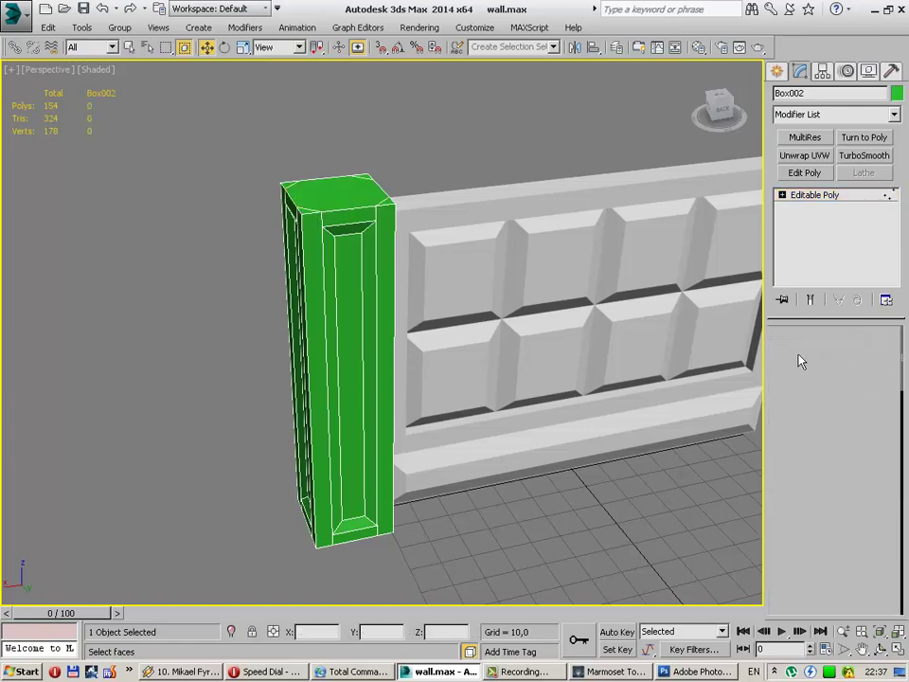
Step: Remove five extra edges from the pillar's top cap with Backspace
left_click(362, 237)
key("BackSpace")
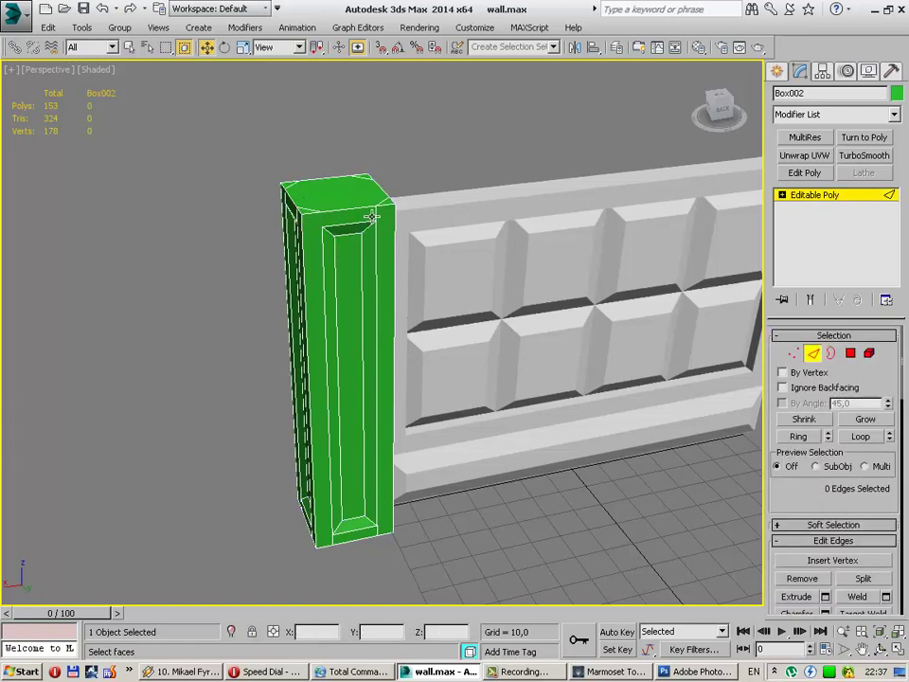
left_click(374, 220)
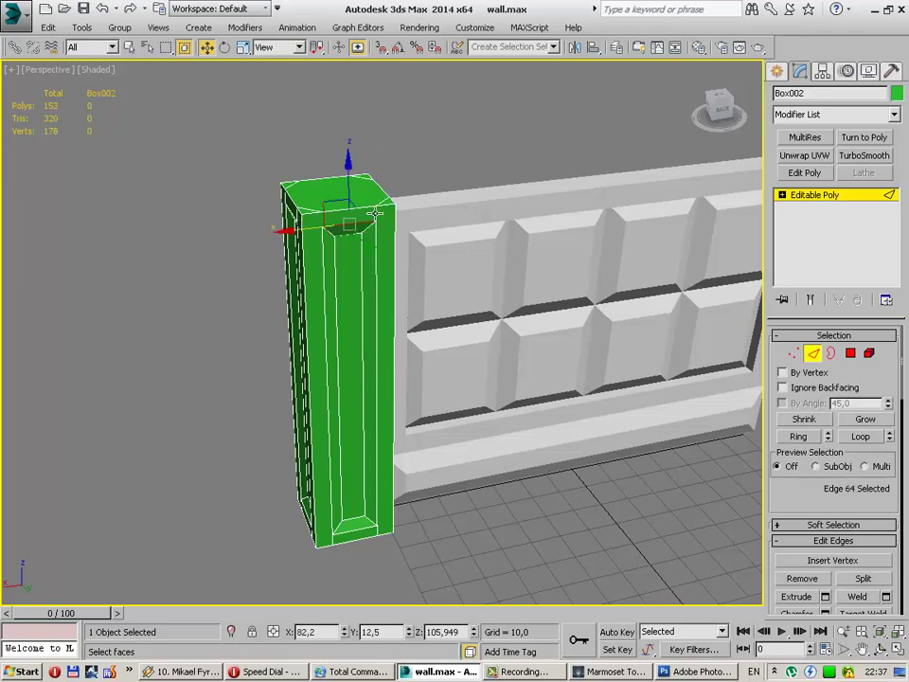
key("BackSpace")
middle_click_drag(284, 292, 371, 211, "alt")
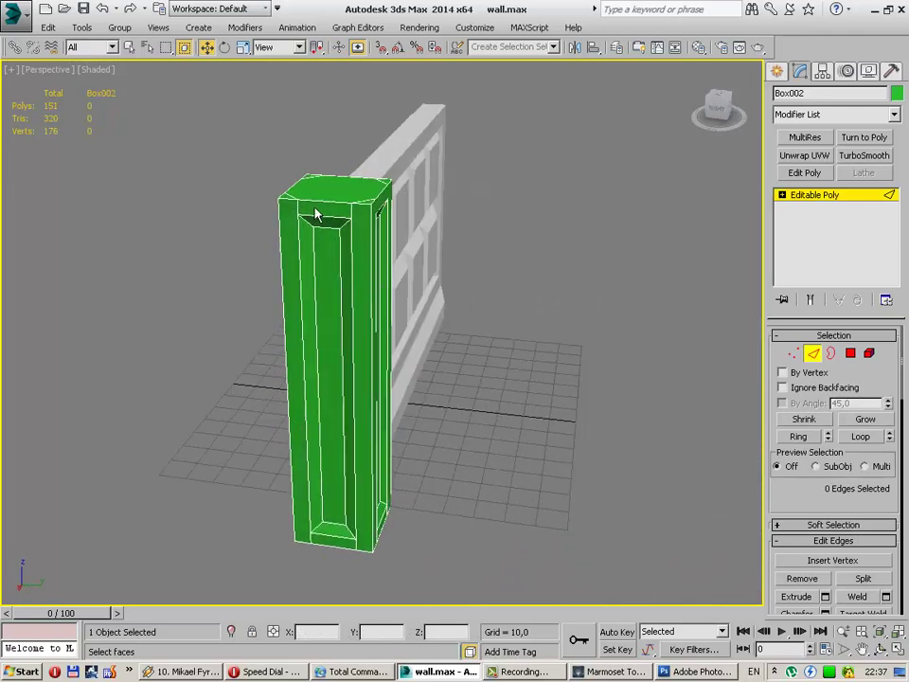
left_click(350, 212)
key("BackSpace")
mouse_move(217, 177)
middle_mouse_down("alt")
mouse_move(265, 244)
mouse_move(367, 244)
middle_mouse_up("alt")
left_click(332, 216)
key("BackSpace")
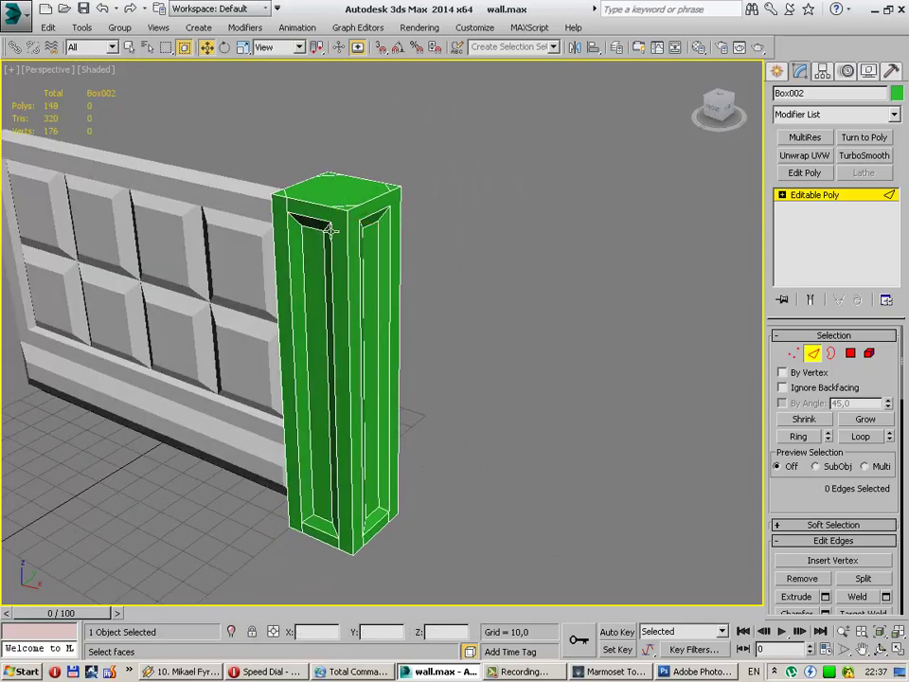
mouse_move(284, 239)
middle_mouse_down("alt")
mouse_move(371, 239)
mouse_move(338, 223)
middle_mouse_up("alt")
left_click(331, 220)
key("BackSpace")
Step: Remove one more top edge with Ctrl+Backspace, undo that removal, and view the post from above
left_click(322, 210)
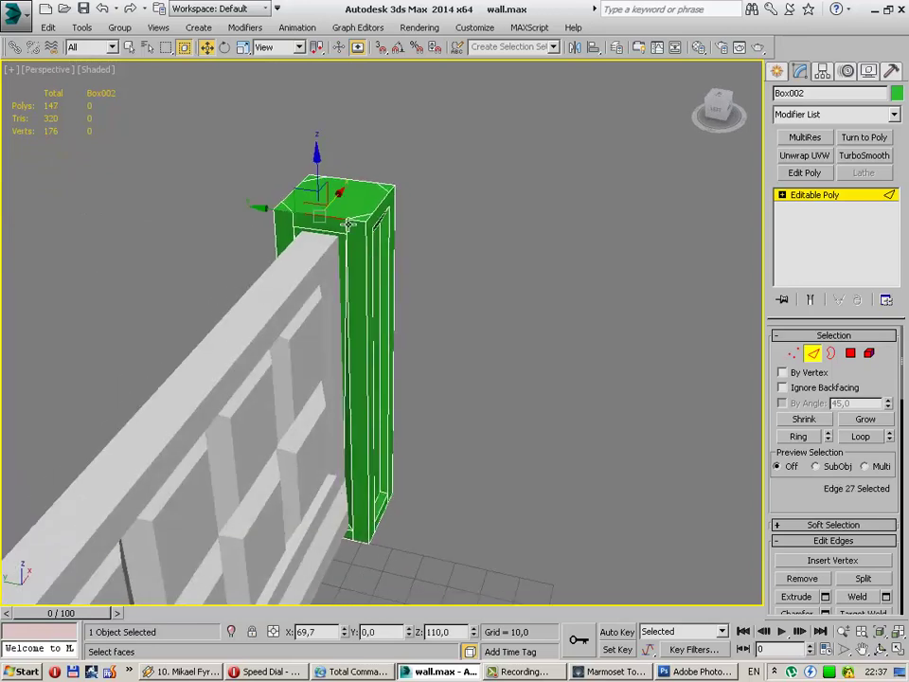
left_click(360, 199)
left_click(346, 210)
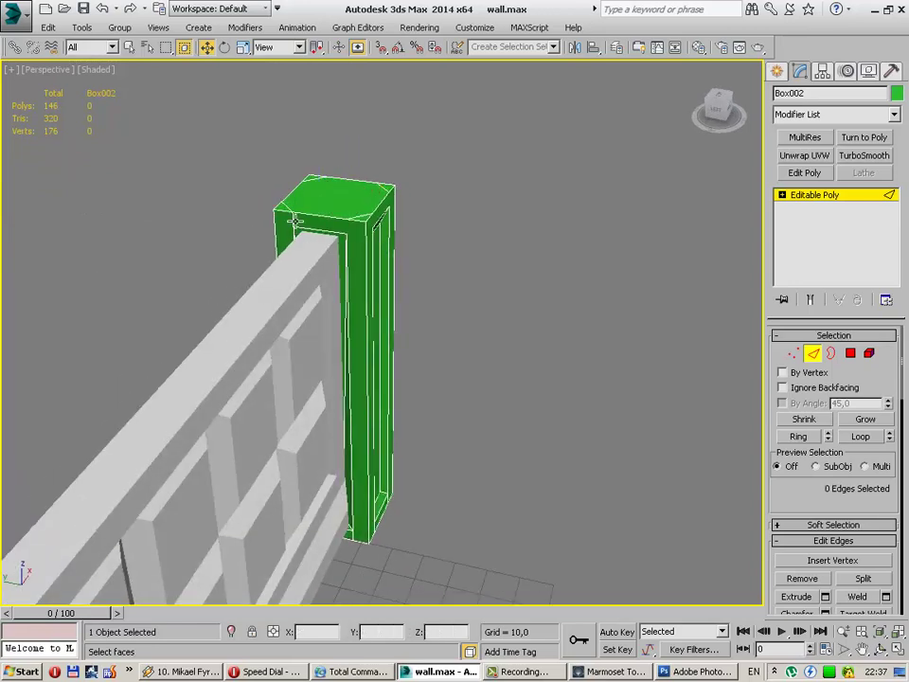
left_click(307, 228)
middle_click_drag(279, 233, 399, 235, "alt")
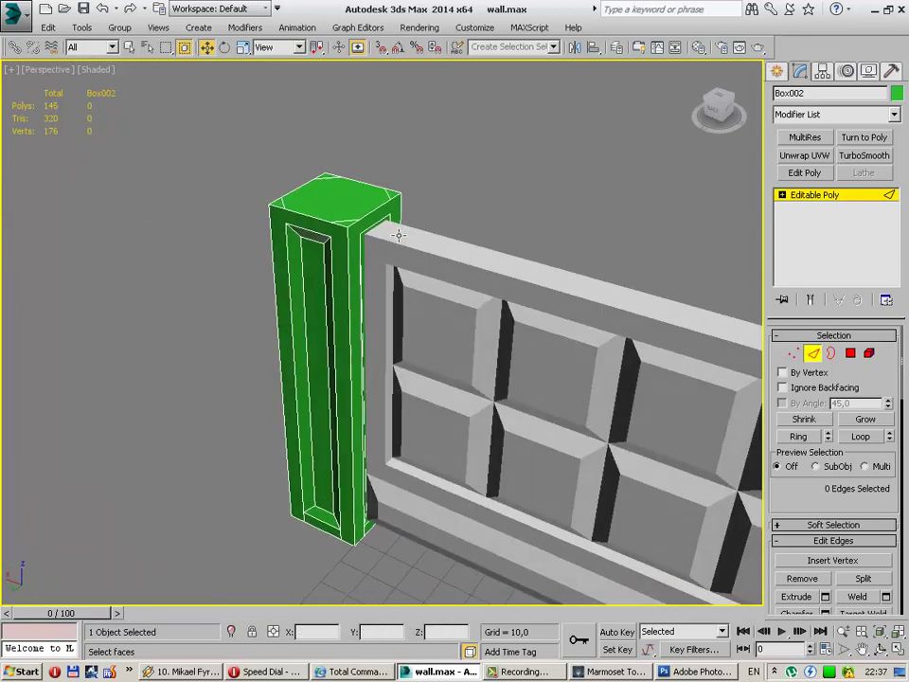
left_click(347, 220)
key("ctrl+BackSpace")
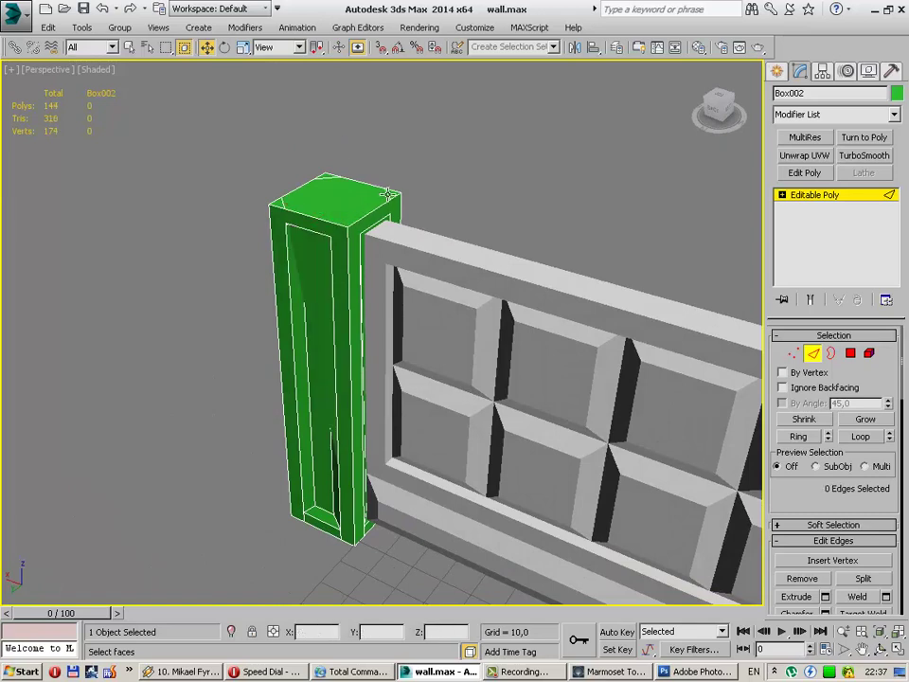
key("ctrl+z")
key("ctrl+z")
middle_click_drag(456, 207, 367, 261, "alt")
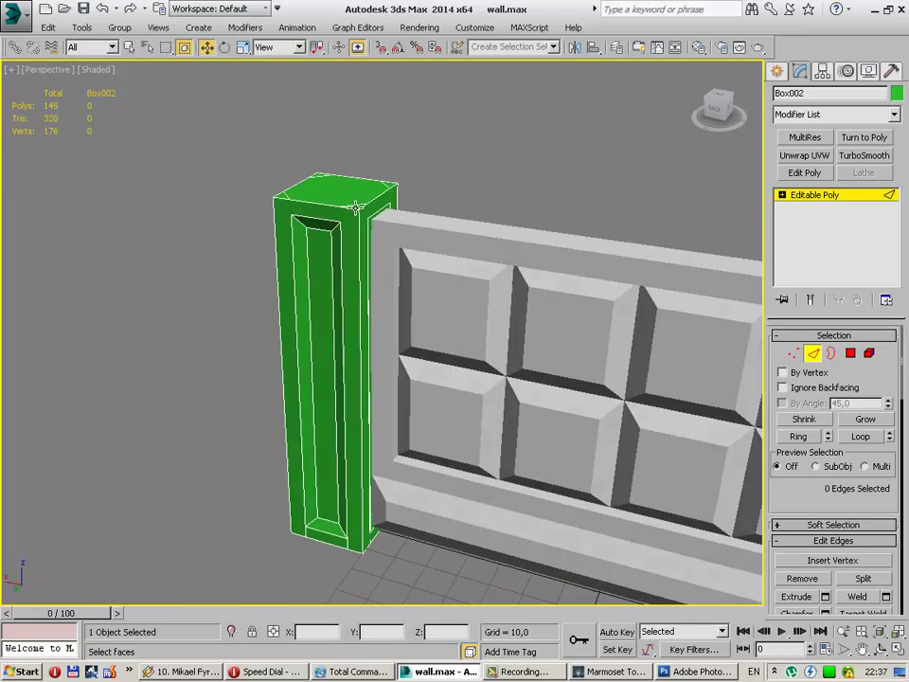
middle_click_drag(440, 281, 385, 288, "alt")
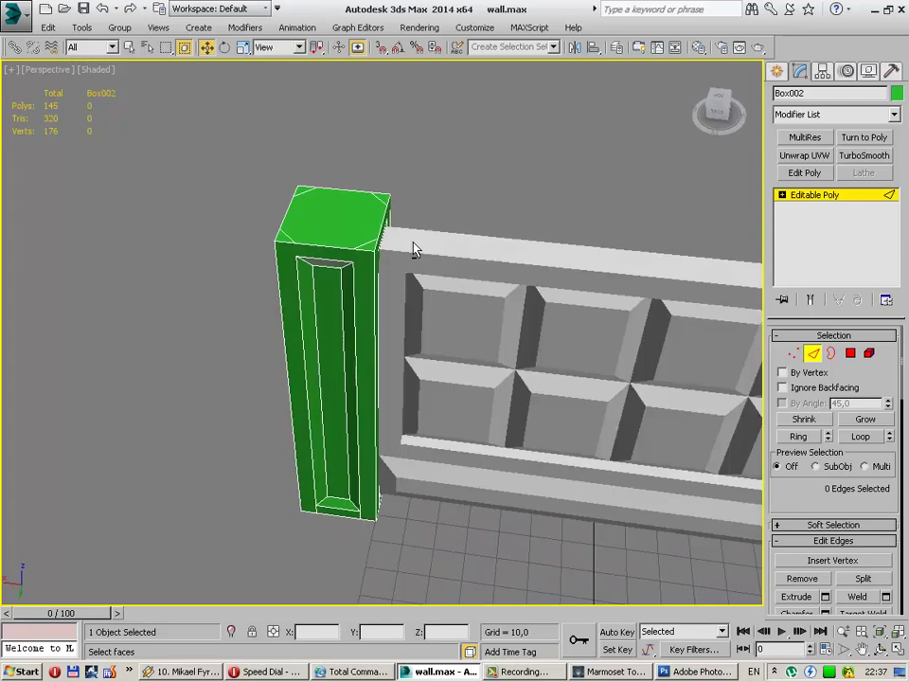
Step: Delete the pillar's bottom face and the small polygon at its bottom corner
left_click(849, 354)
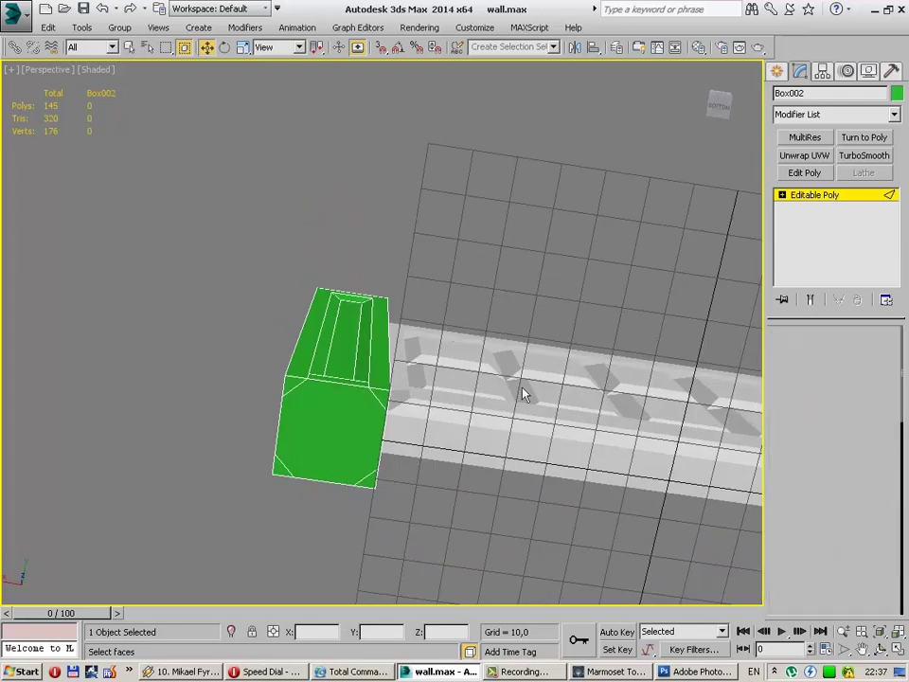
left_click(348, 437)
key("Delete")
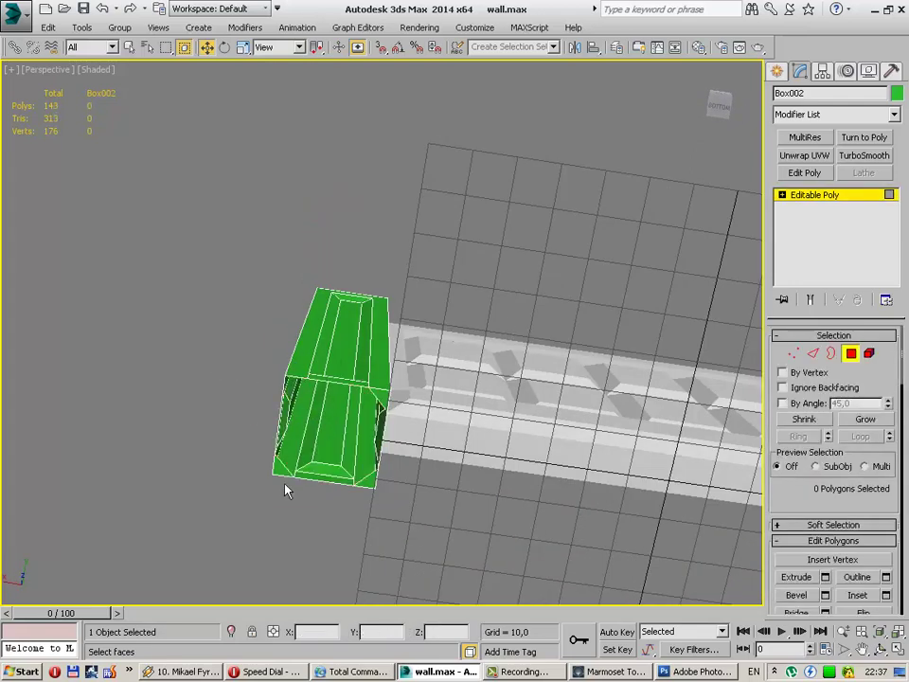
left_click(362, 480)
key("Delete")
mouse_move(354, 332)
middle_mouse_down("alt")
mouse_move(298, 413)
mouse_move(316, 434)
mouse_move(442, 465)
mouse_move(465, 501)
mouse_move(425, 499)
middle_mouse_up("alt")
Step: Remove four unneeded edges, including the top-left and top-right corner edges, with Ctrl+Backspace
left_click(796, 354)
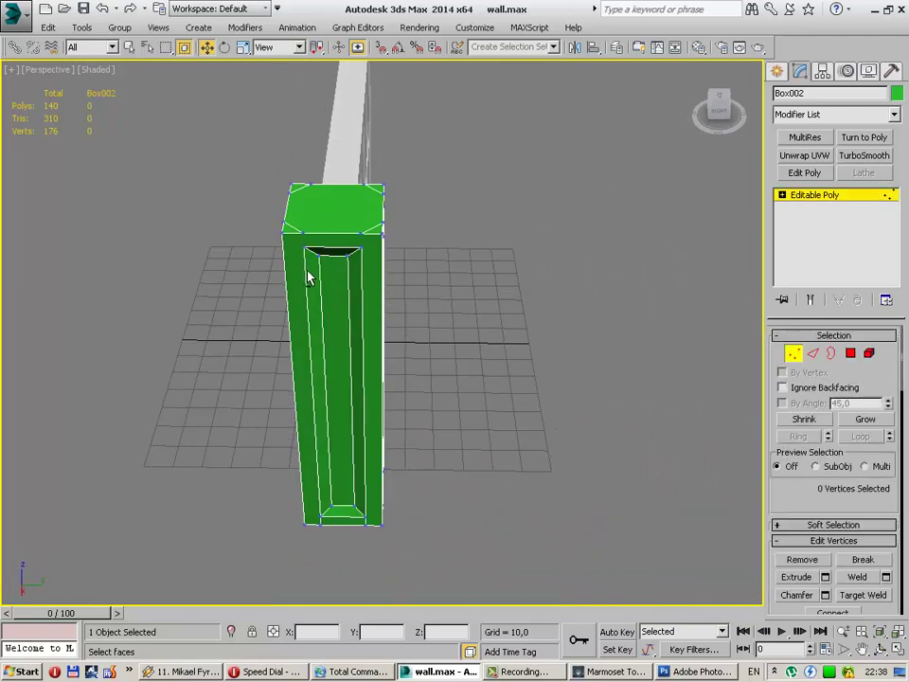
middle_click_drag(307, 277, 343, 291, "alt")
key("2")
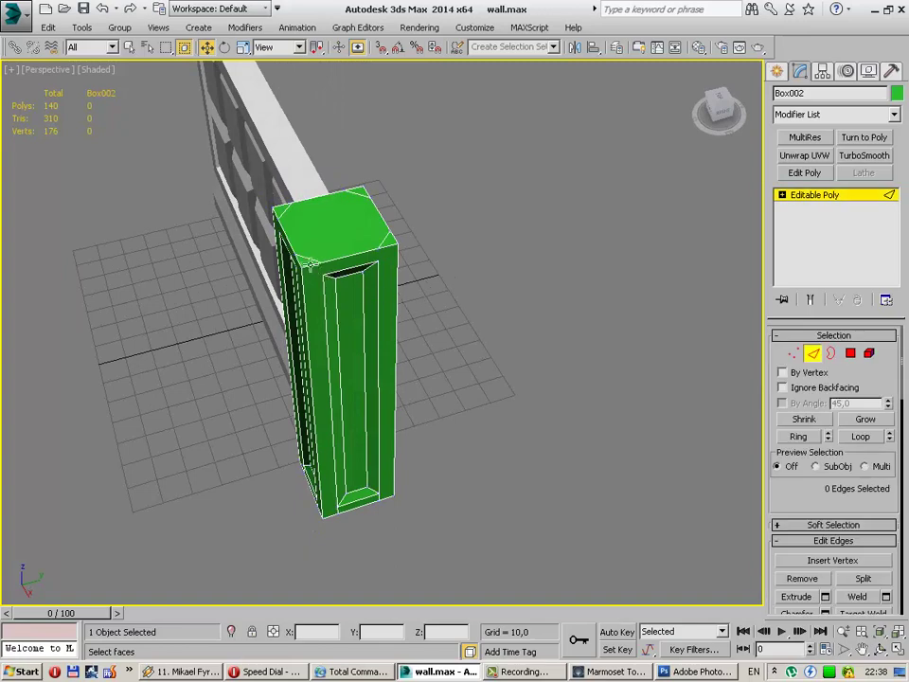
left_click(305, 253)
key("ctrl+BackSpace")
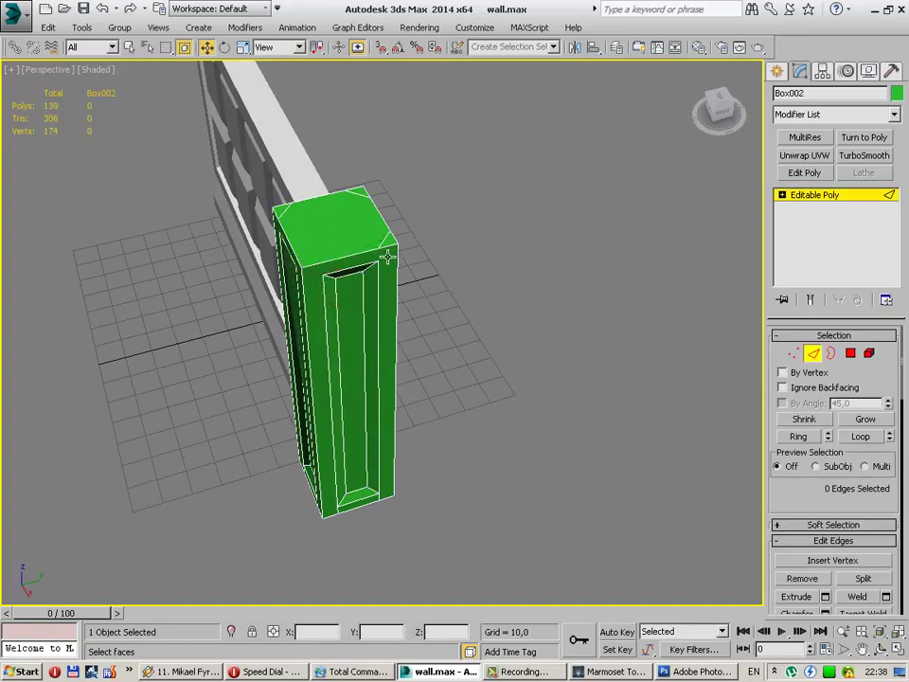
mouse_move(360, 316)
middle_mouse_down("alt")
mouse_move(471, 264)
mouse_move(449, 307)
mouse_move(287, 249)
middle_mouse_up("alt")
left_click(288, 249)
key("ctrl+BackSpace")
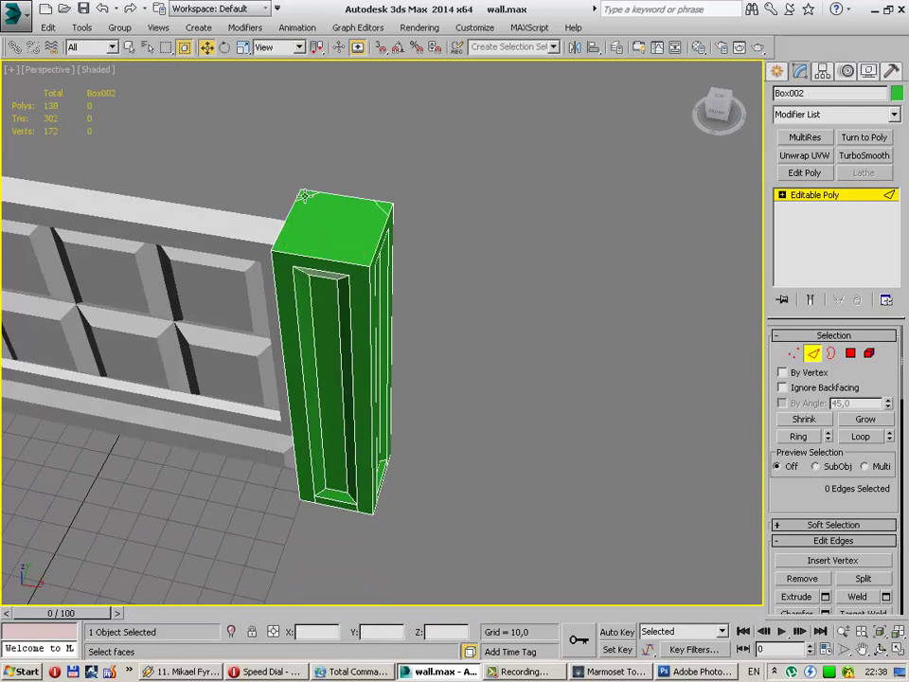
left_click(303, 195)
key("ctrl+BackSpace")
left_click(376, 207)
key("ctrl+BackSpace")
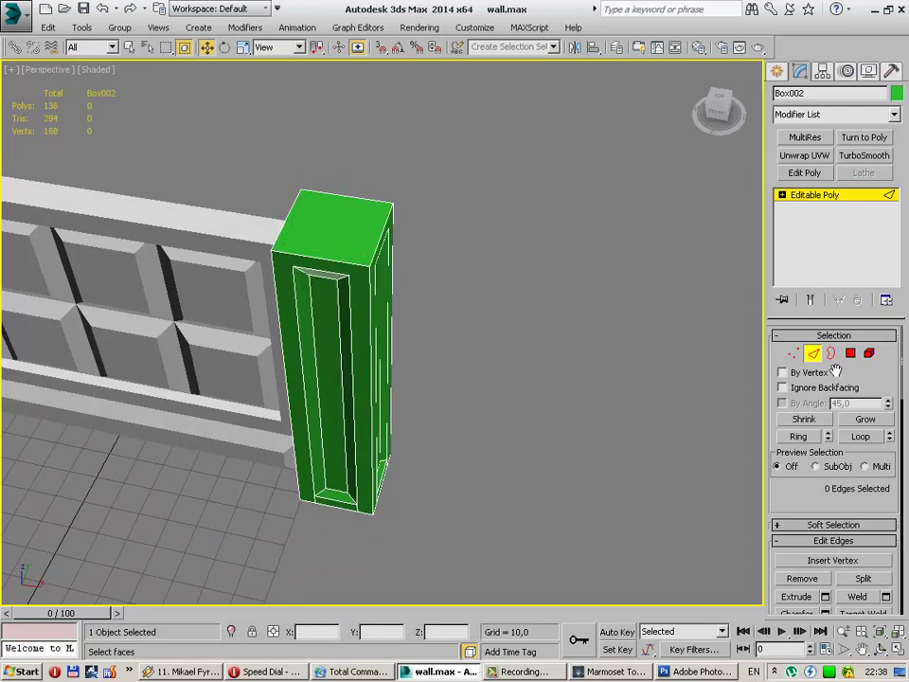
Step: Select all of the pillar's polygons, then clear them and orbit so the pillar faces the camera
left_click(851, 353)
key("ctrl+a")
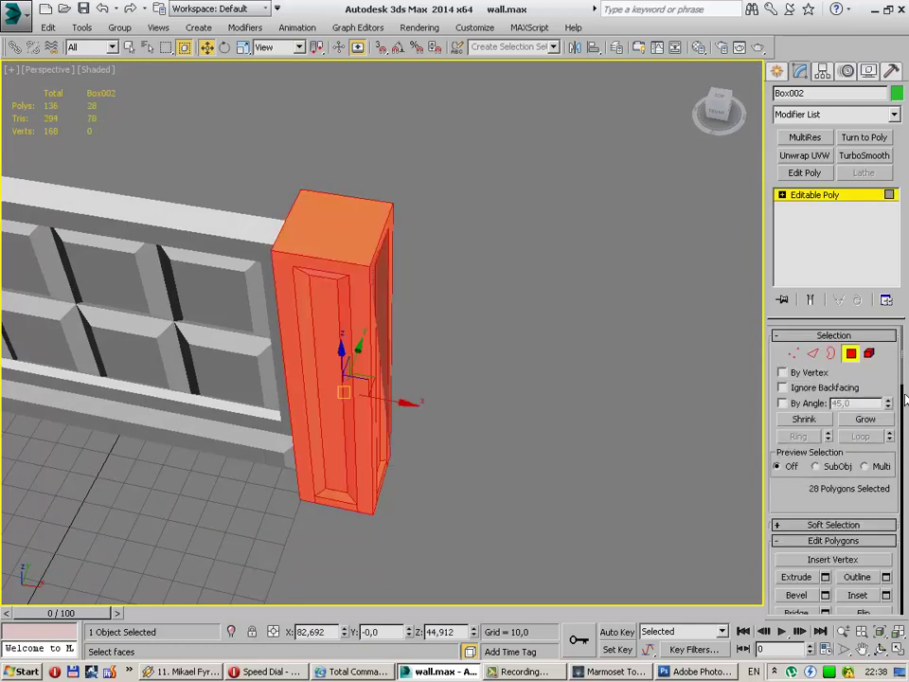
left_click_drag(904, 400, 904, 445)
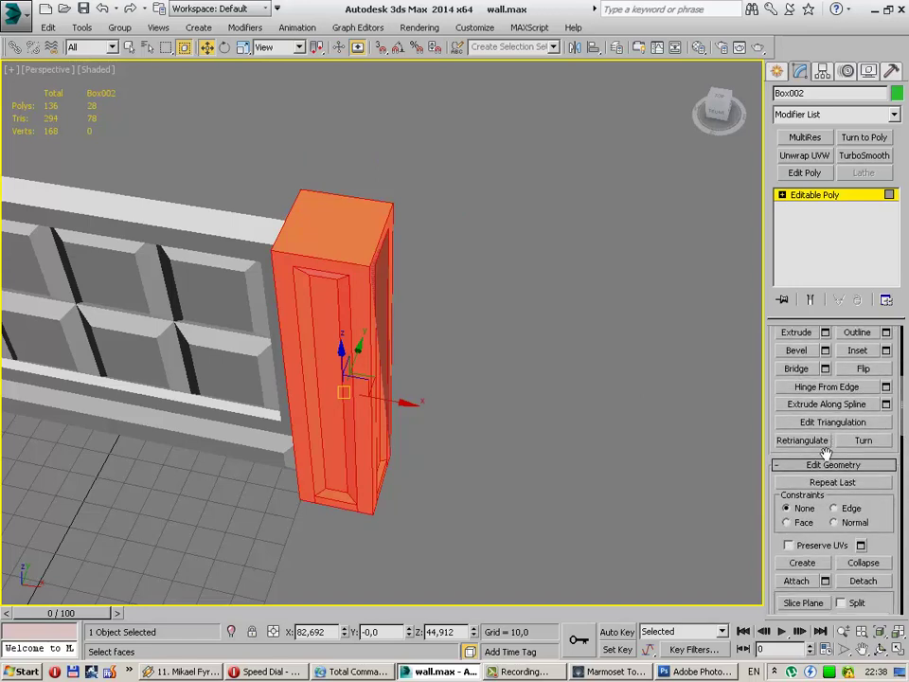
left_click(663, 460)
mouse_move(663, 461)
middle_mouse_down("alt")
mouse_move(534, 436)
mouse_move(410, 381)
mouse_move(349, 397)
mouse_move(277, 398)
mouse_move(275, 365)
mouse_move(290, 400)
mouse_move(258, 359)
mouse_move(248, 310)
mouse_move(275, 281)
mouse_move(304, 416)
mouse_move(355, 431)
middle_mouse_up("alt")
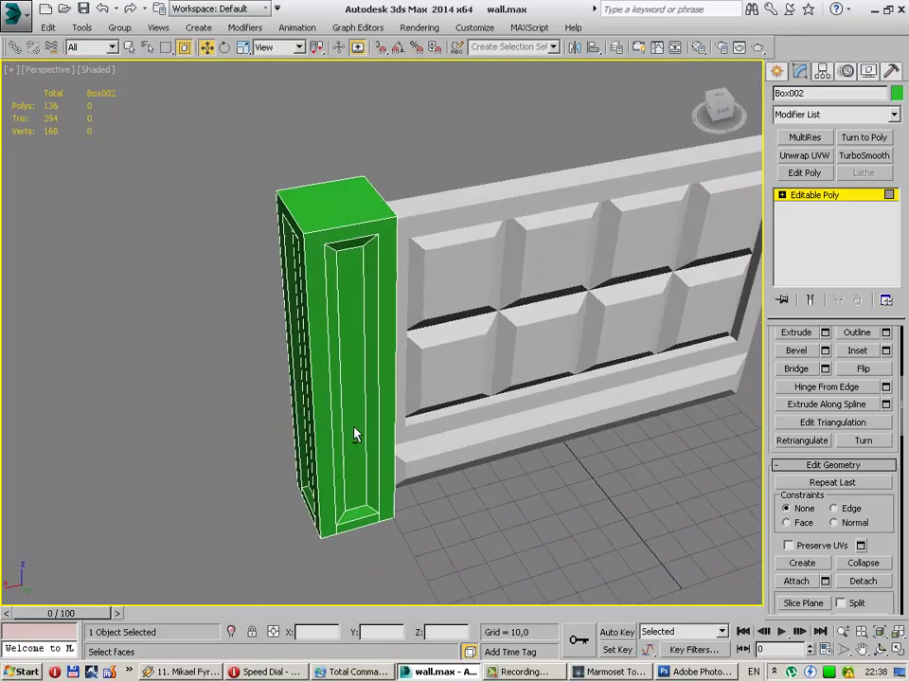
left_click_drag(904, 414, 905, 343)
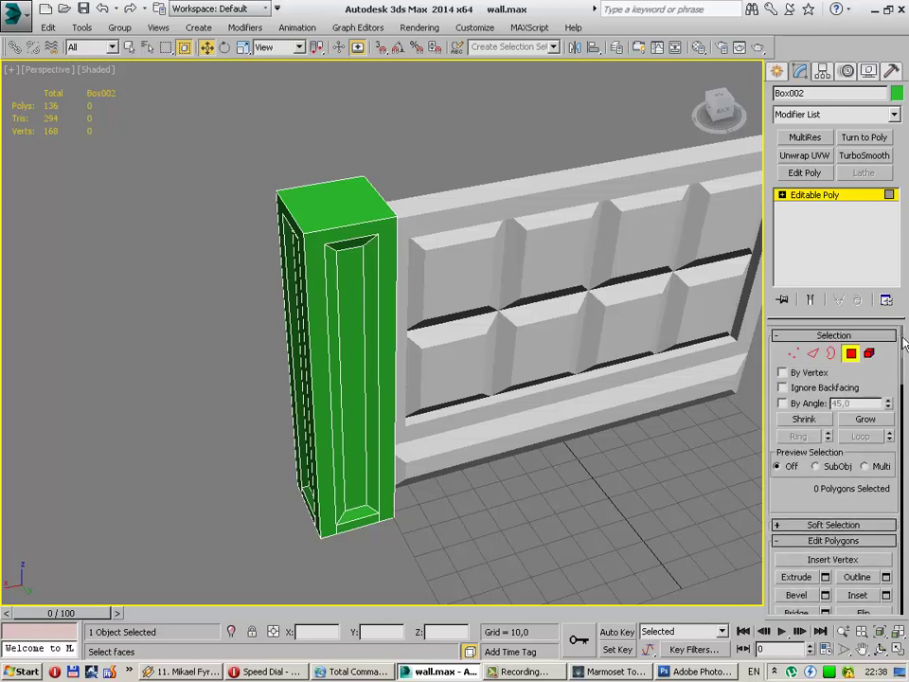
mouse_move(544, 482)
middle_mouse_down("alt")
mouse_move(508, 406)
mouse_move(451, 493)
mouse_move(507, 351)
mouse_move(502, 341)
middle_mouse_up("alt")
Step: In Vertex mode, connect a pair of the pillar's base corner vertices with a new edge
left_click(794, 354)
left_click(315, 435)
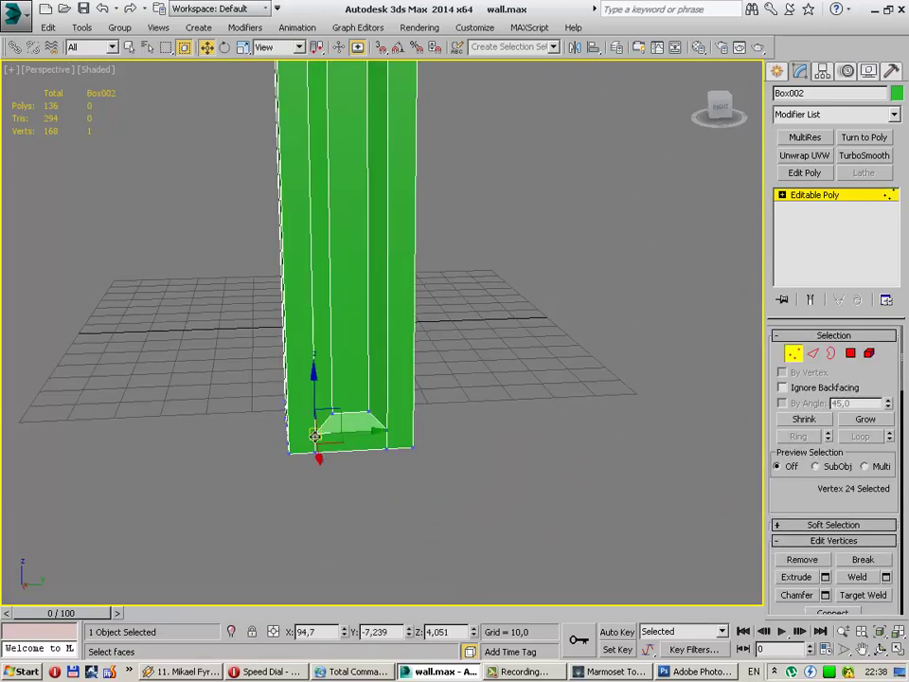
left_click(286, 455, "ctrl")
left_click_drag(883, 516, 864, 369)
left_click(833, 468)
left_click(429, 455)
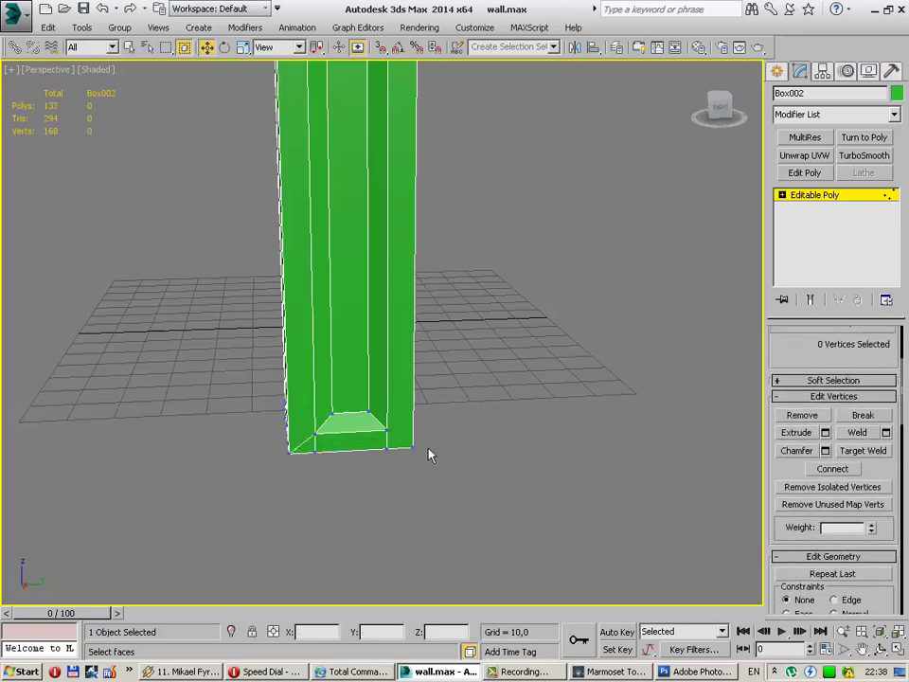
left_click(385, 429)
left_click(412, 446, "ctrl")
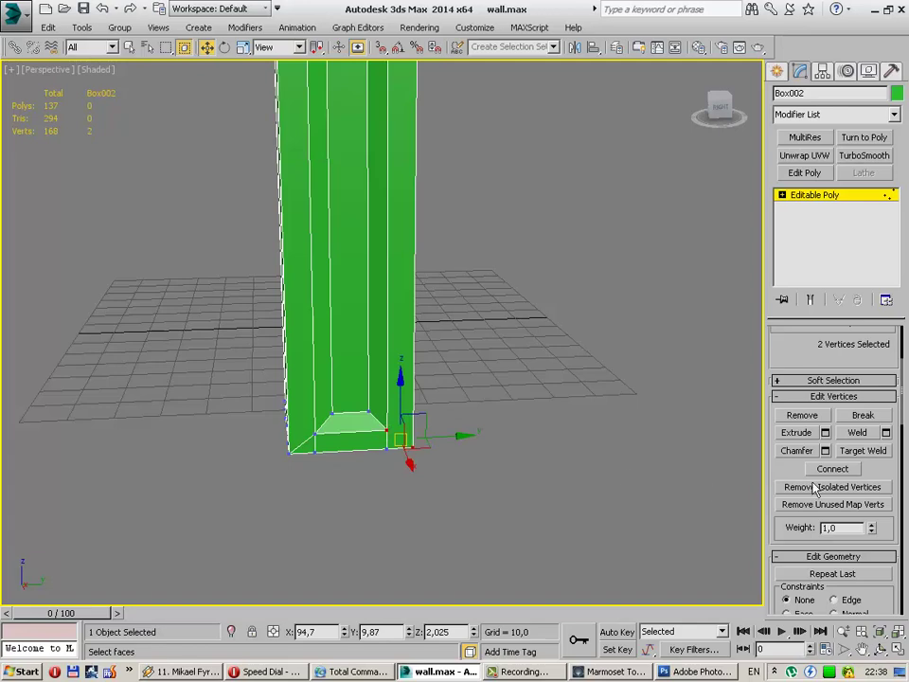
left_click(398, 487)
Step: Connect a second pair of base vertices with an edge, then leave vertex editing
key("alt+q")
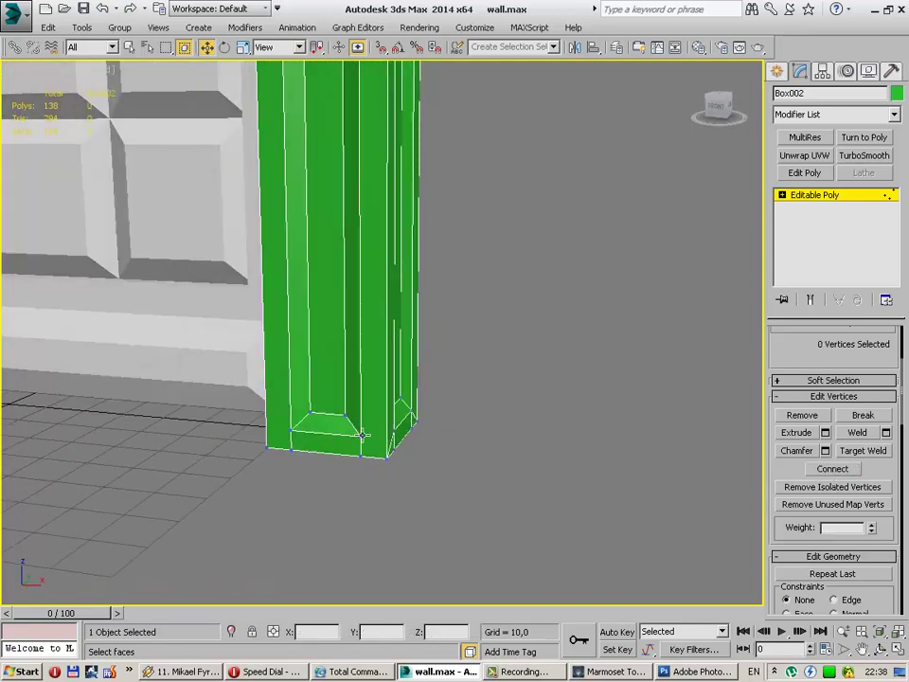
left_click(361, 436)
left_click(371, 455, "ctrl")
middle_click_drag(350, 477, 532, 478, "alt")
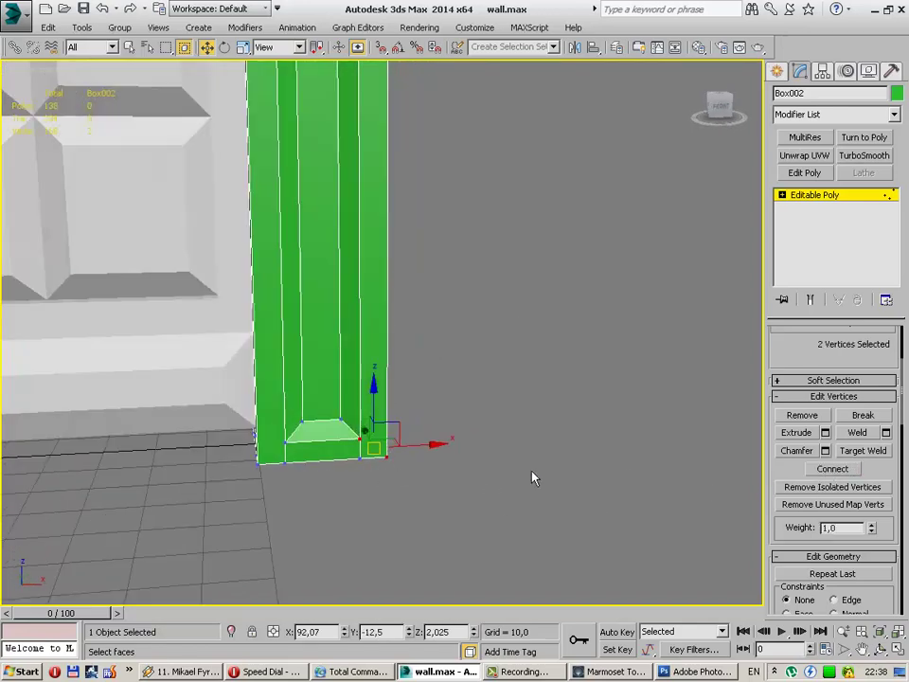
left_click(845, 471)
left_click(283, 442)
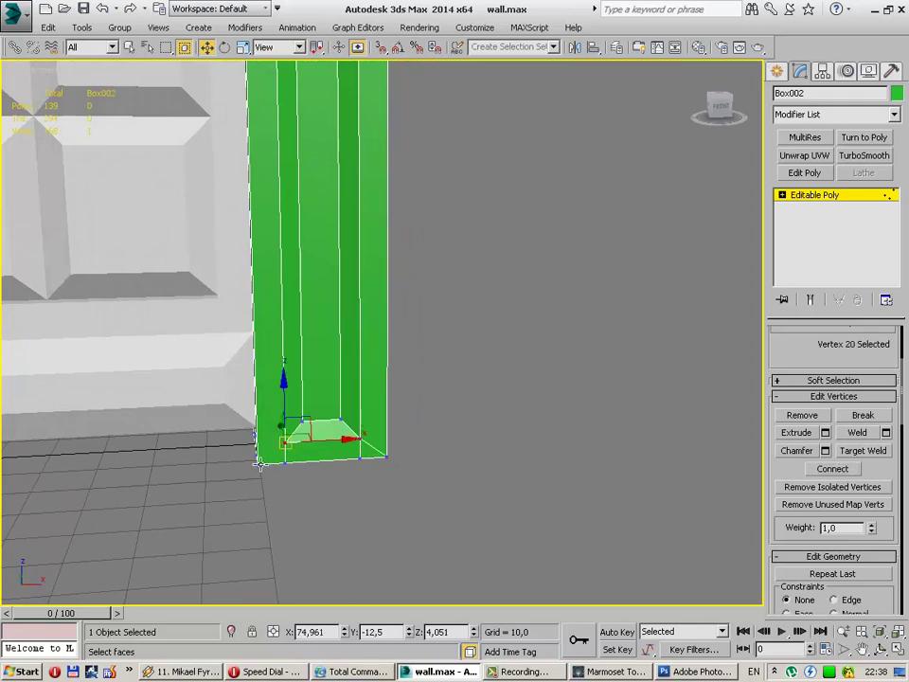
left_click(257, 462, "ctrl")
left_click(637, 475)
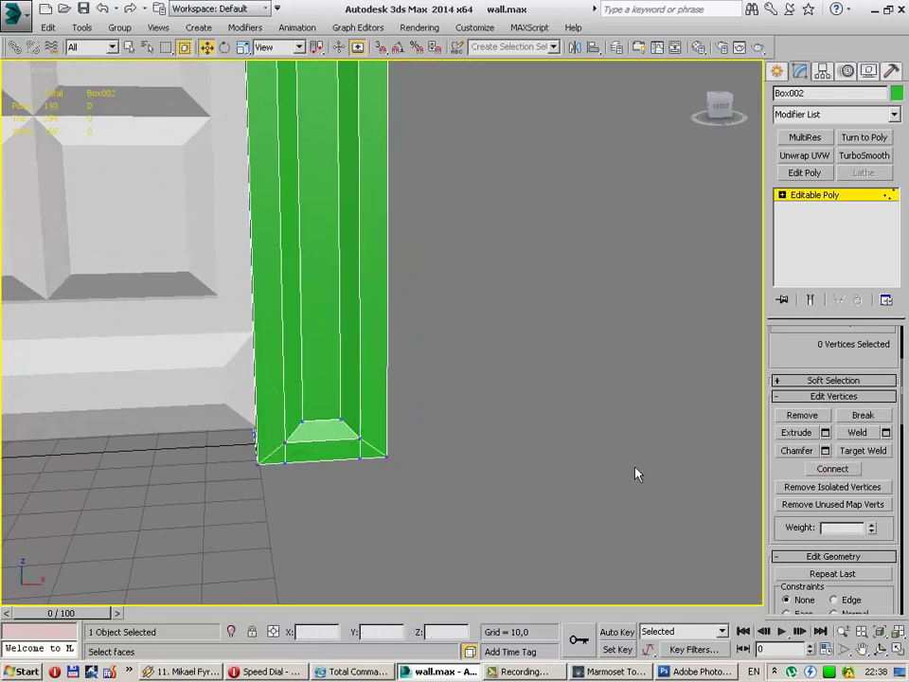
left_click(777, 71)
left_click(391, 385)
Step: Isolate the pillar and return to editing its Editable Poly mesh
left_click(377, 380)
key("z")
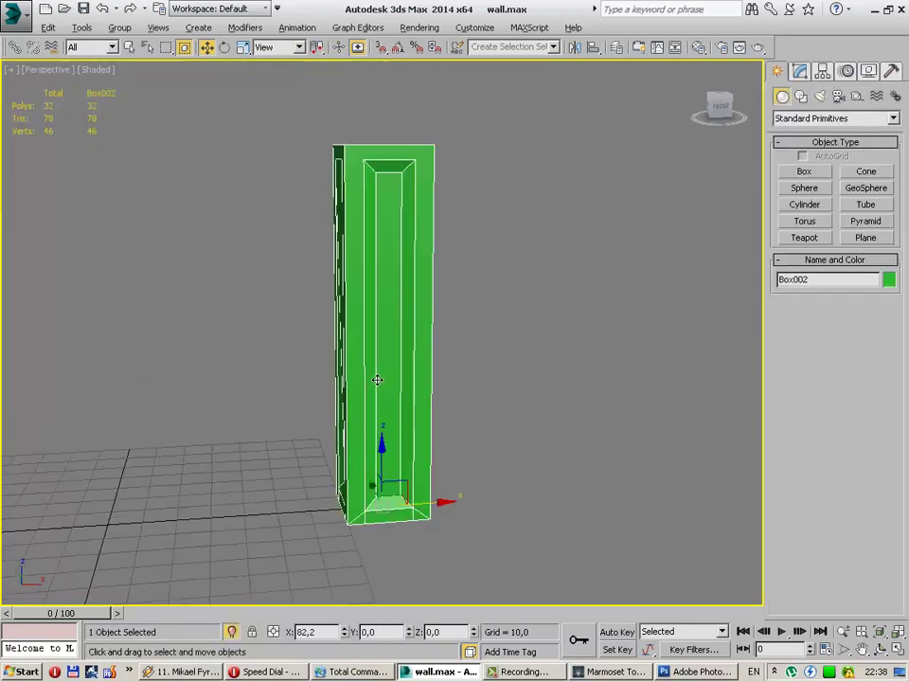
left_click(440, 536)
middle_click_drag(440, 536, 428, 479)
left_click(423, 481)
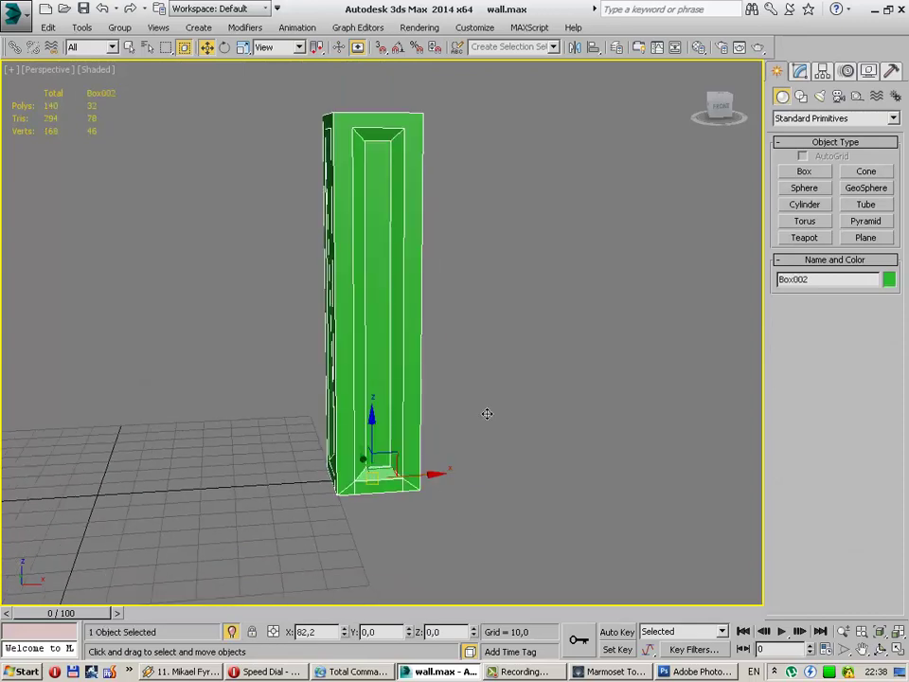
left_click(798, 73)
middle_click_drag(423, 408, 640, 354, "alt")
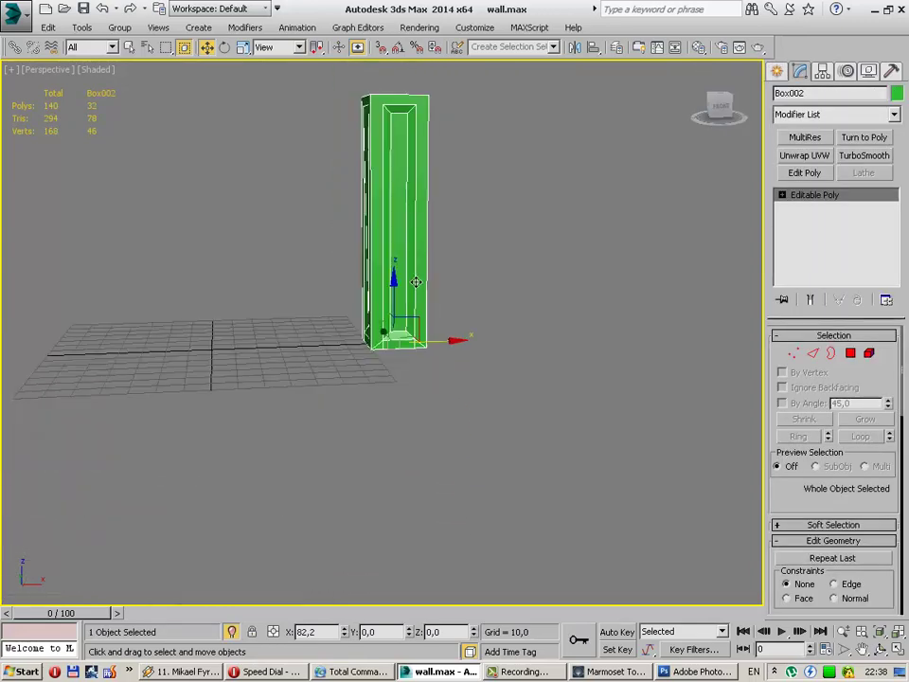
scroll(640, 355, "up", 3)
Step: In Edge mode, remove the unwanted edges at the pillar's base with Ctrl+Backspace
left_click(812, 353)
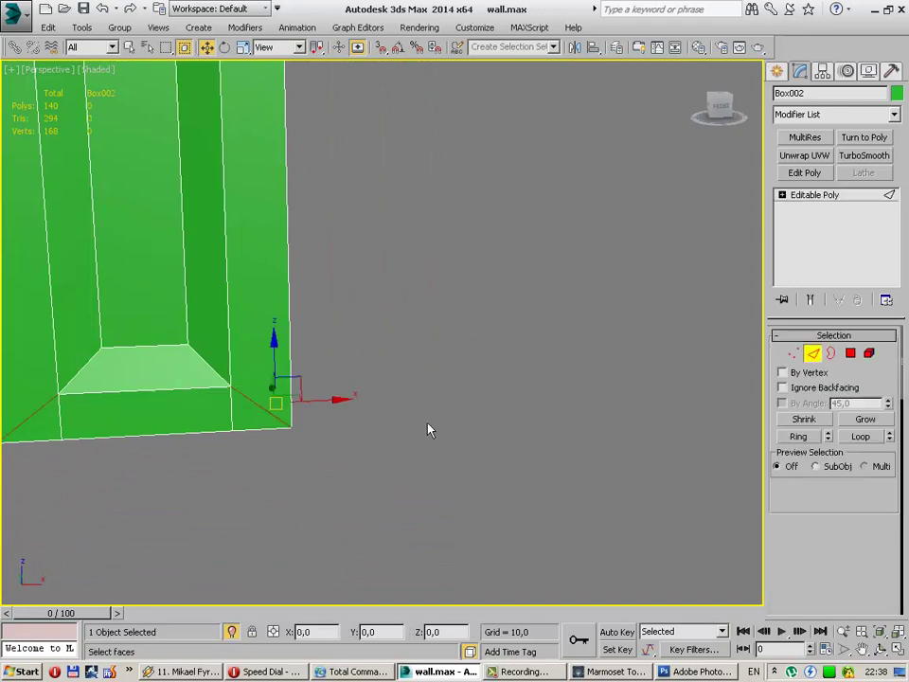
middle_click_drag(144, 439, 289, 448)
key("ctrl+BackSpace")
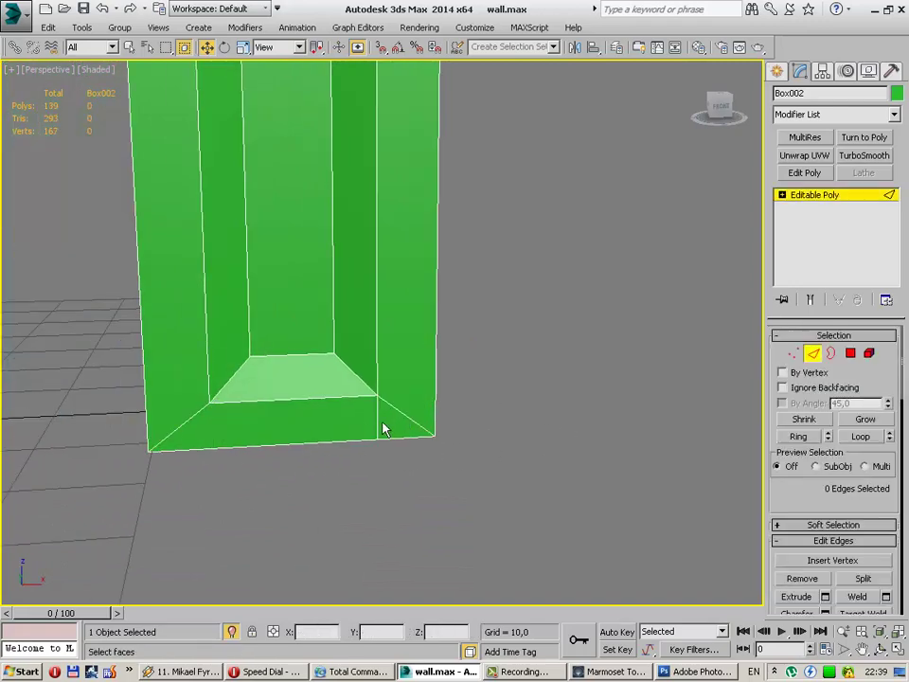
middle_click_drag(209, 424, 303, 432, "alt")
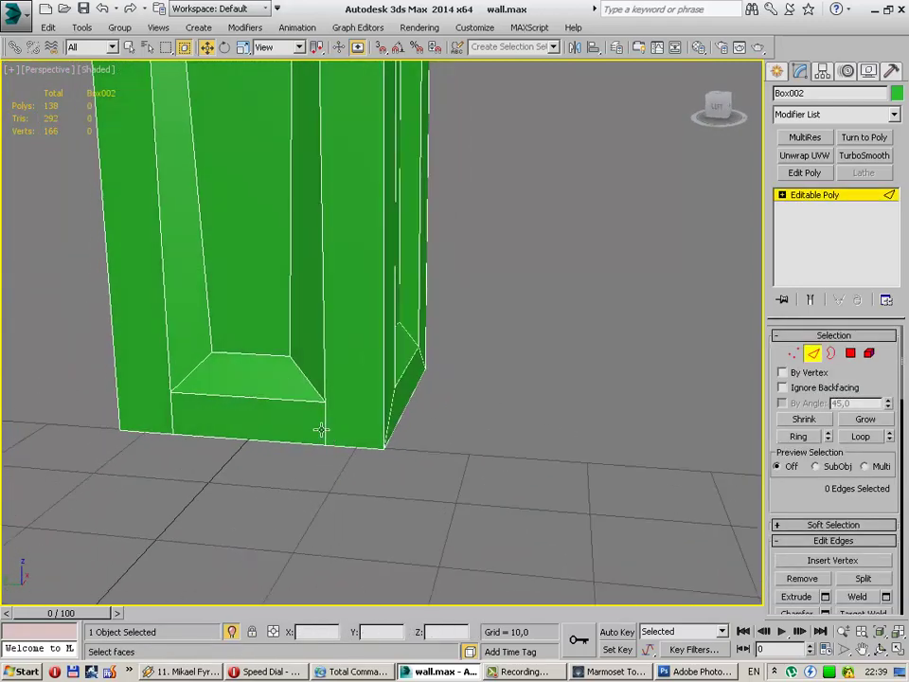
left_click(321, 429)
left_click(571, 452)
Step: Remove the extra edge at the pillar's bottom corner
mouse_move(203, 388)
middle_mouse_down("alt")
mouse_move(380, 404)
mouse_move(270, 399)
mouse_move(526, 406)
middle_mouse_up("alt")
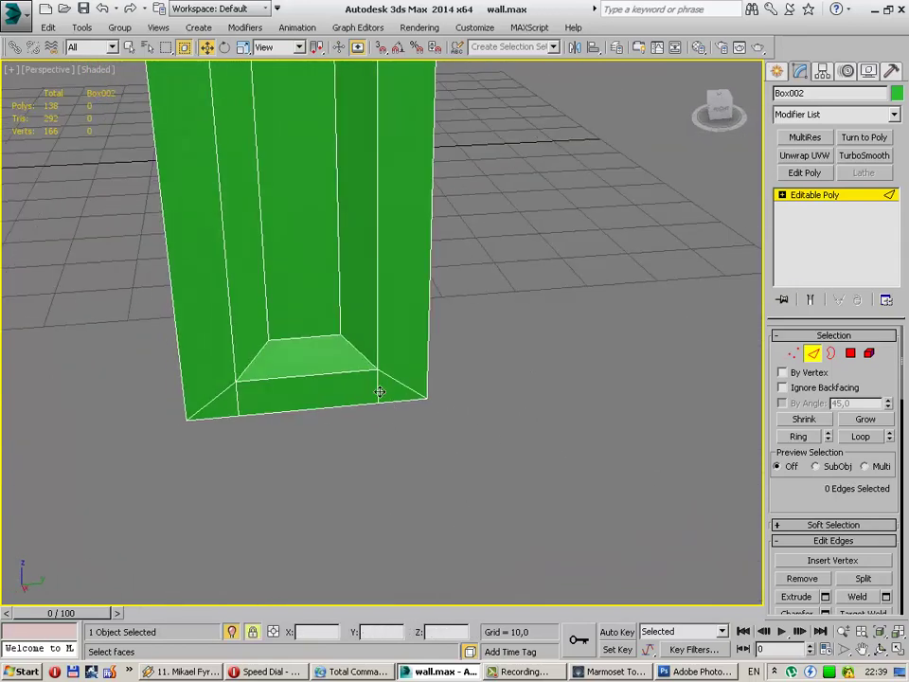
middle_click_drag(402, 393, 331, 497, "alt")
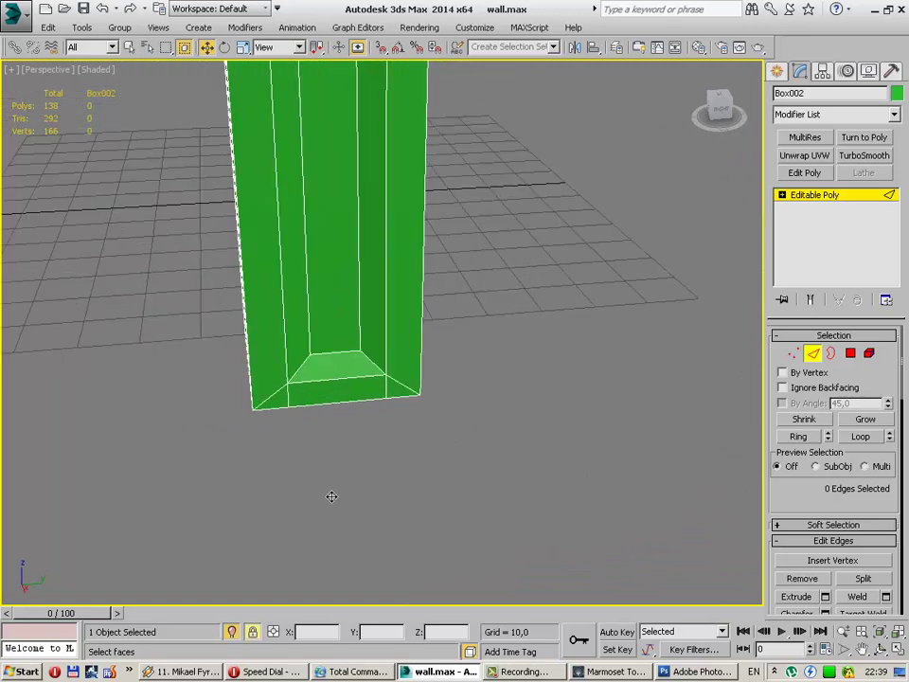
mouse_move(377, 430)
middle_mouse_down("alt")
mouse_move(382, 412)
mouse_move(424, 431)
mouse_move(734, 367)
middle_mouse_up("alt")
left_click(383, 398)
key("ctrl+BackSpace")
Step: Connect the two bottom-right corner vertices of the pillar with a new edge
key("1")
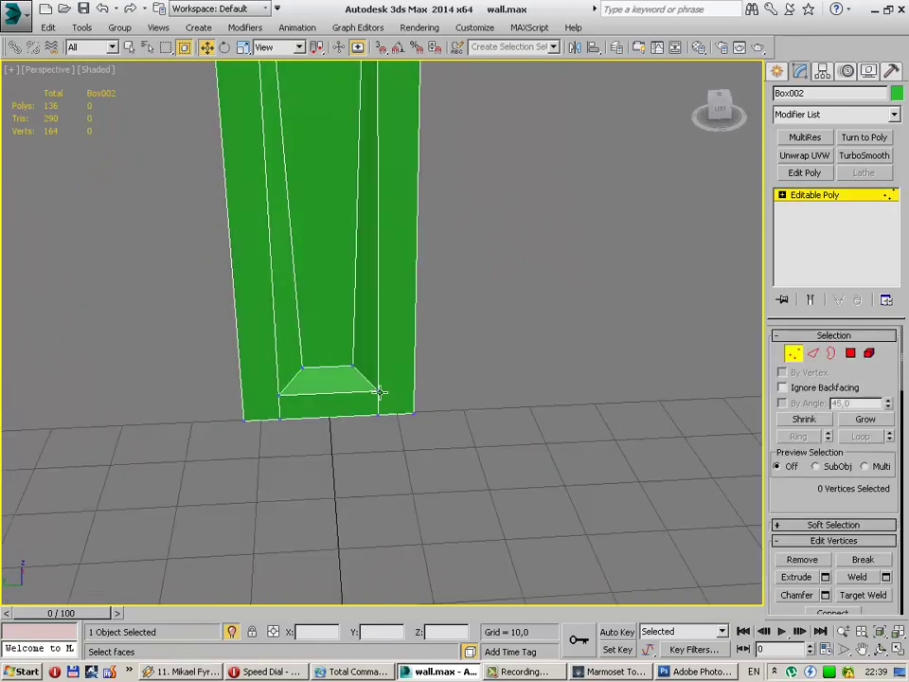
left_click_drag(379, 391, 417, 416)
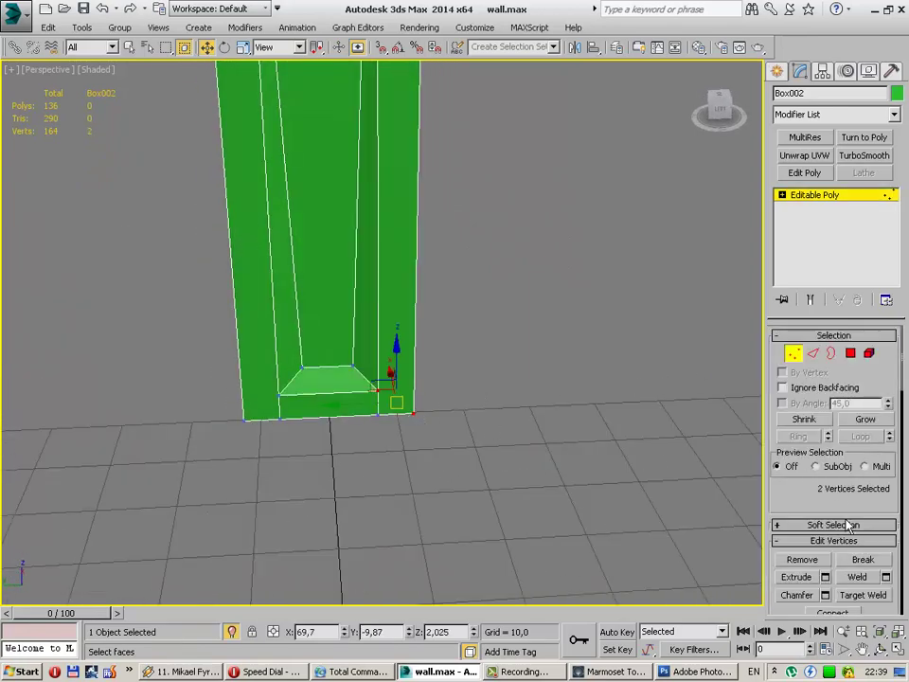
left_click_drag(849, 524, 834, 333)
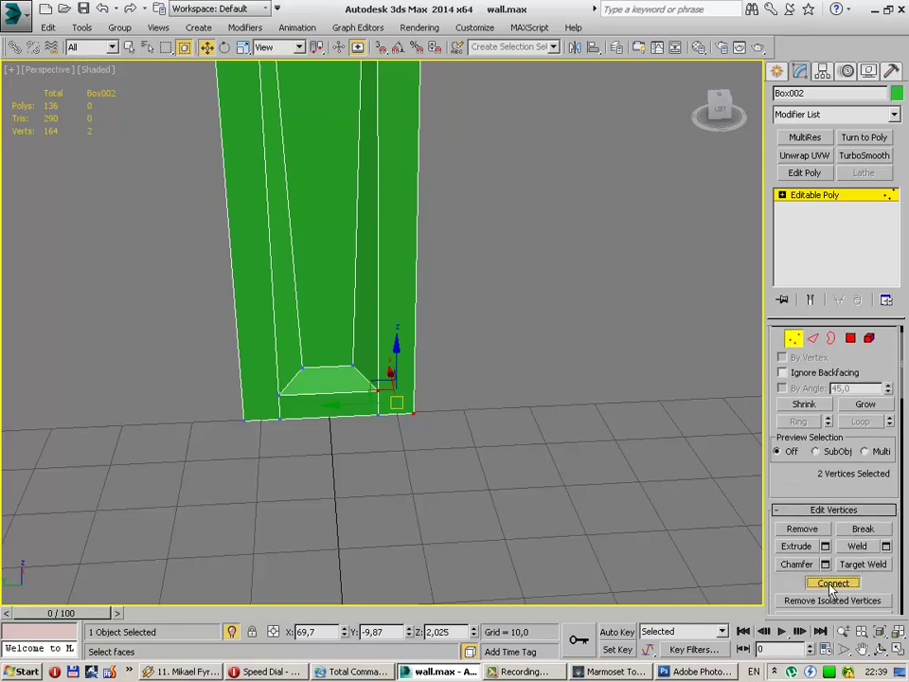
left_click(834, 582)
Step: Connect the bottom-left corner vertex pair and another bottom-right pair with edges
left_click(279, 394)
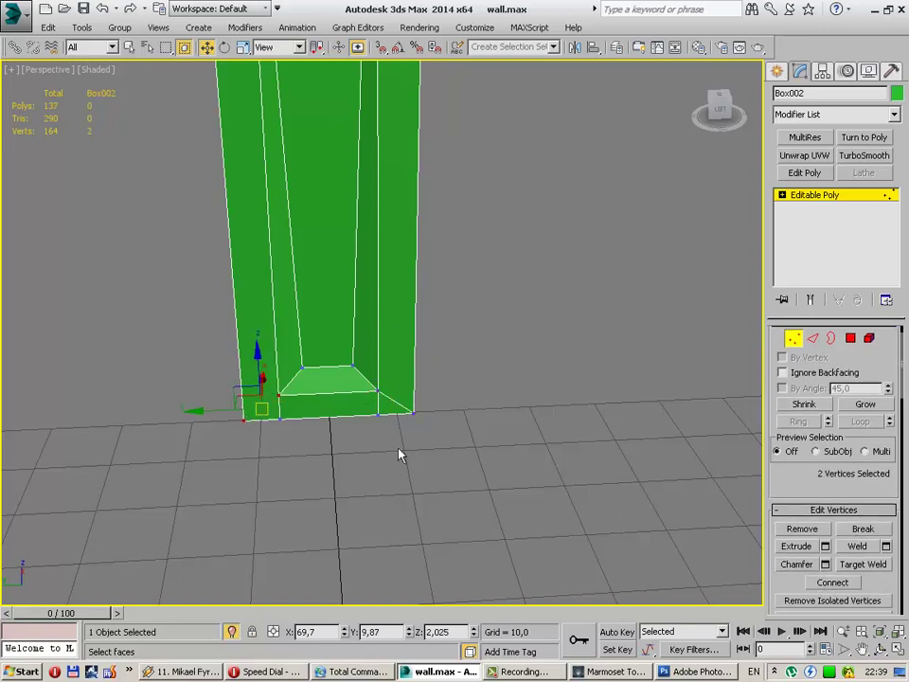
left_click(549, 532)
mouse_move(550, 533)
middle_mouse_down("alt")
mouse_move(324, 429)
mouse_move(290, 388)
middle_mouse_up("alt")
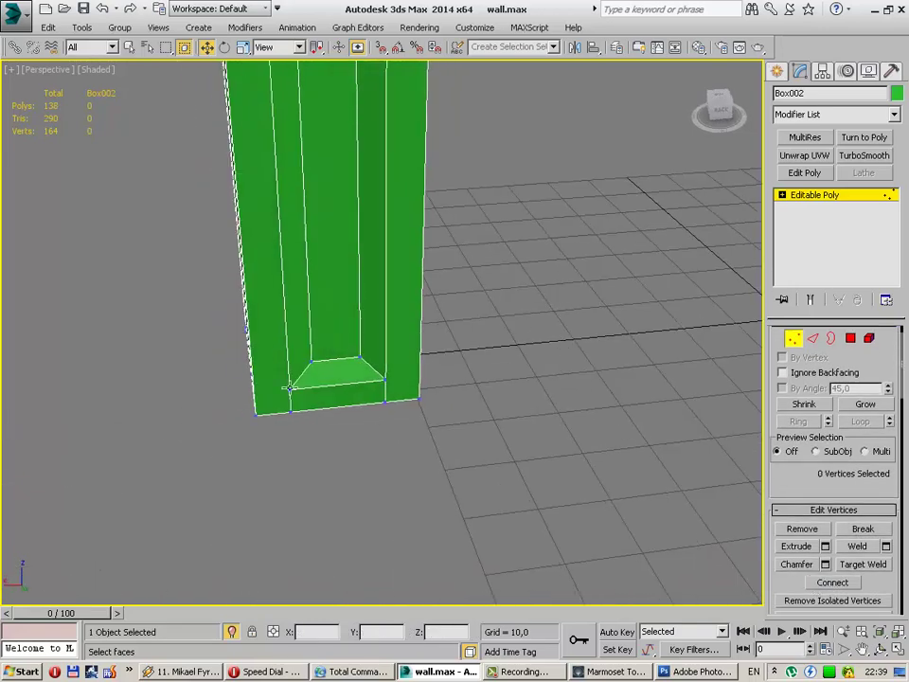
left_click_drag(288, 392, 254, 426)
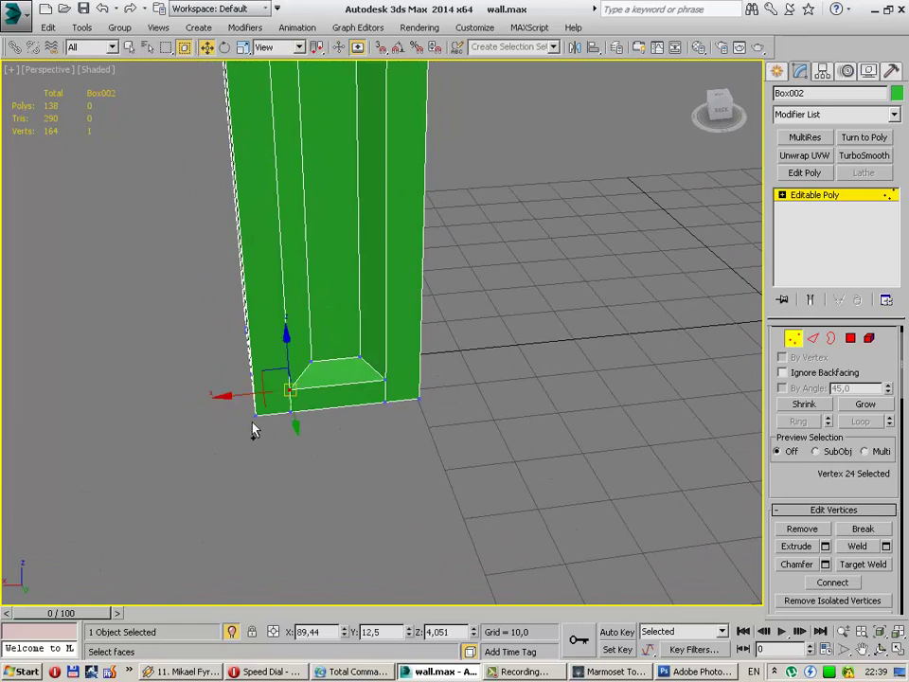
left_click(832, 583)
left_click(414, 406)
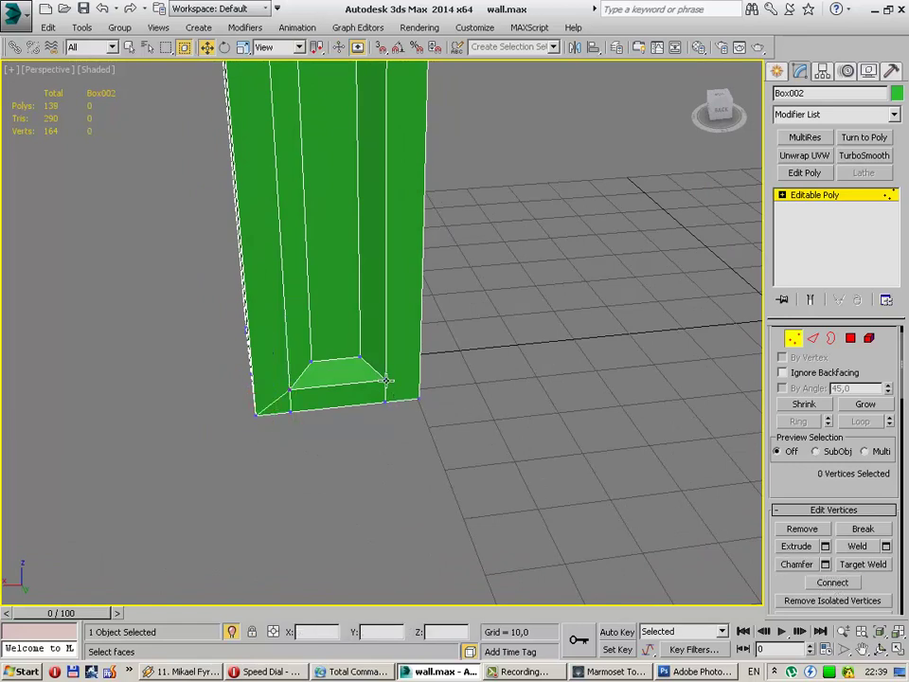
left_click_drag(376, 371, 426, 407)
left_click(822, 583)
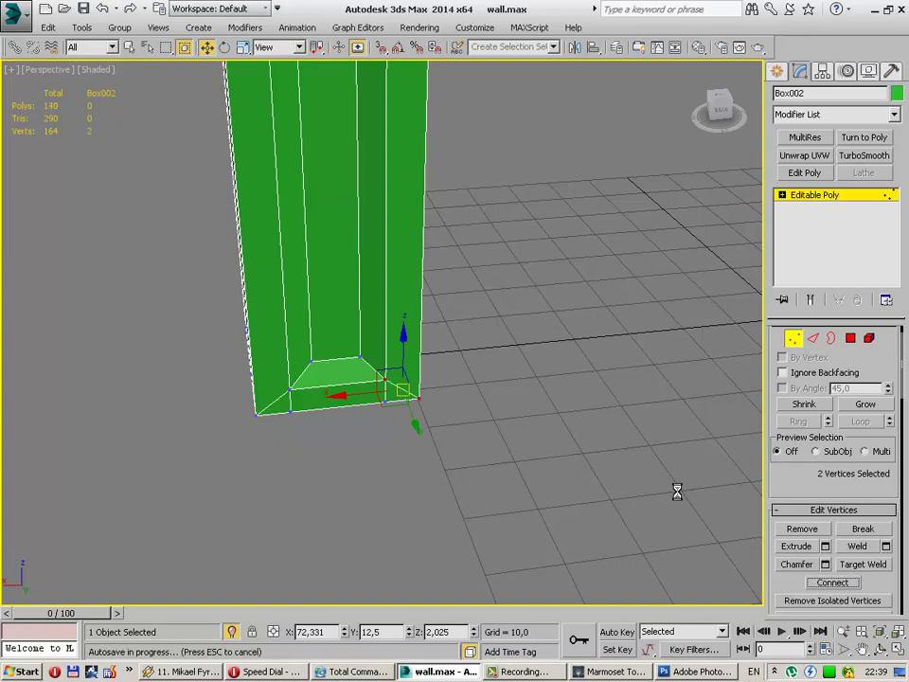
Step: In Edge mode, remove the stray edges at the pillar's bottom corners
left_click(678, 489)
left_click(812, 338)
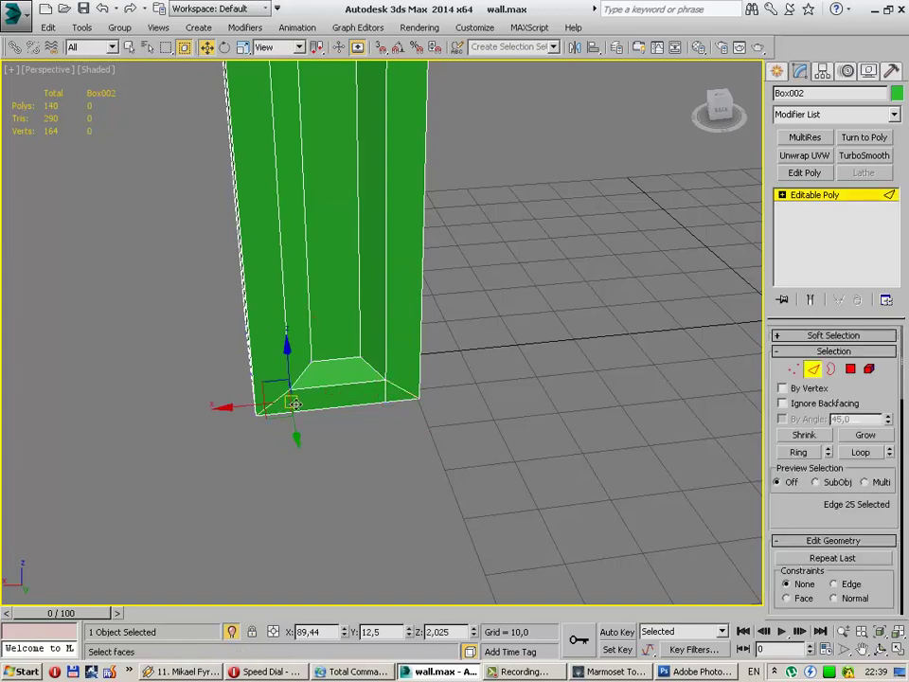
key("ctrl+z")
mouse_move(266, 400)
middle_mouse_down("alt")
mouse_move(427, 391)
mouse_move(250, 395)
mouse_move(368, 403)
mouse_move(291, 404)
middle_mouse_up("alt")
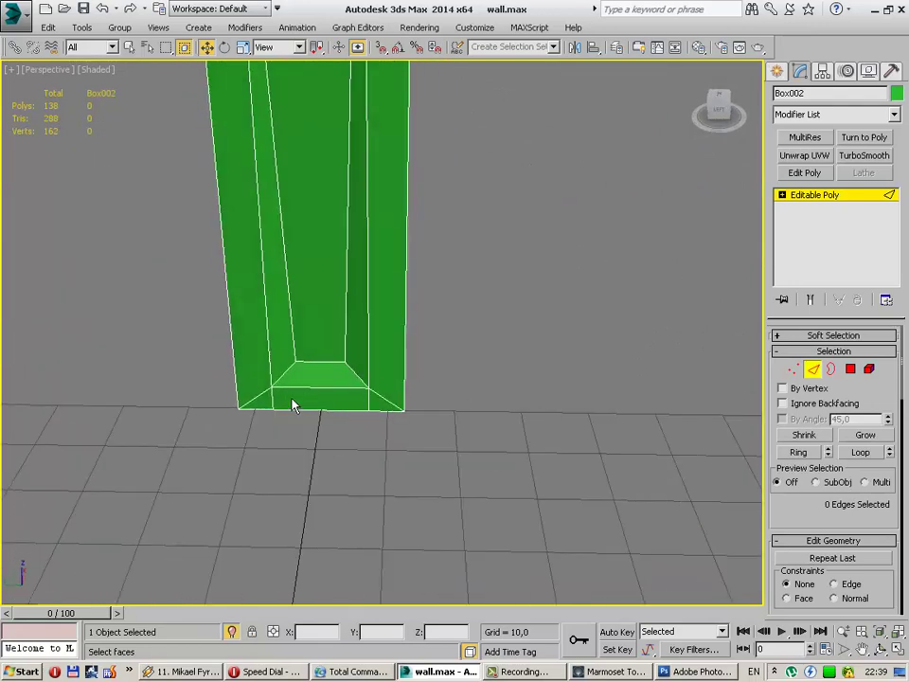
left_click(368, 396)
key("ctrl+BackSpace")
middle_click_drag(397, 371, 368, 317, "alt")
scroll(361, 511, "up", 3)
scroll(360, 487, "up", 3)
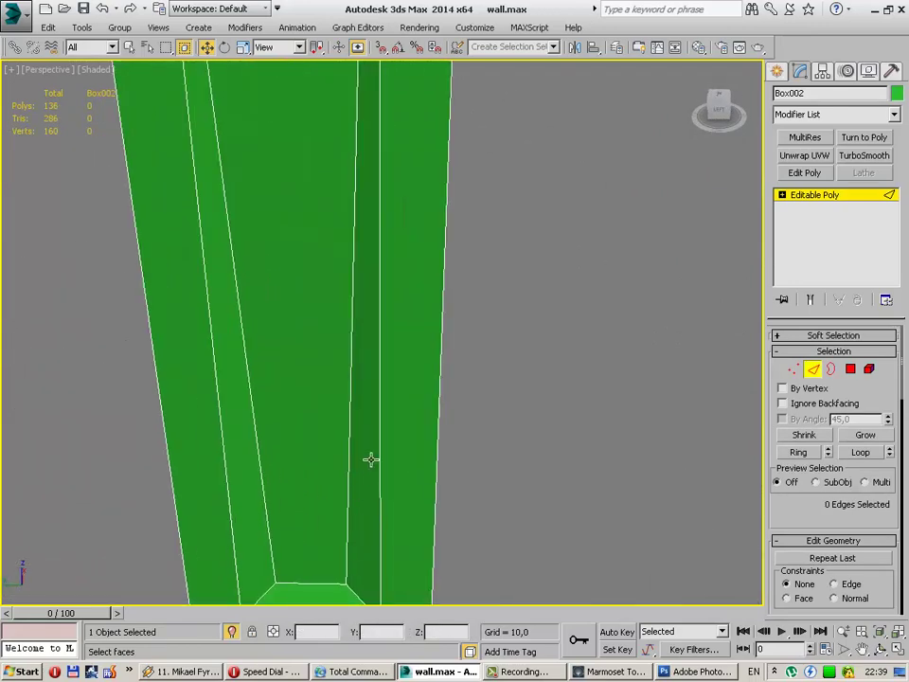
scroll(370, 459, "down", 3)
scroll(384, 458, "down", 3)
mouse_move(400, 446)
middle_mouse_down("alt")
mouse_move(330, 438)
mouse_move(499, 415)
mouse_move(451, 416)
mouse_move(417, 426)
mouse_move(661, 424)
mouse_move(382, 428)
middle_mouse_up("alt")
left_click(374, 361)
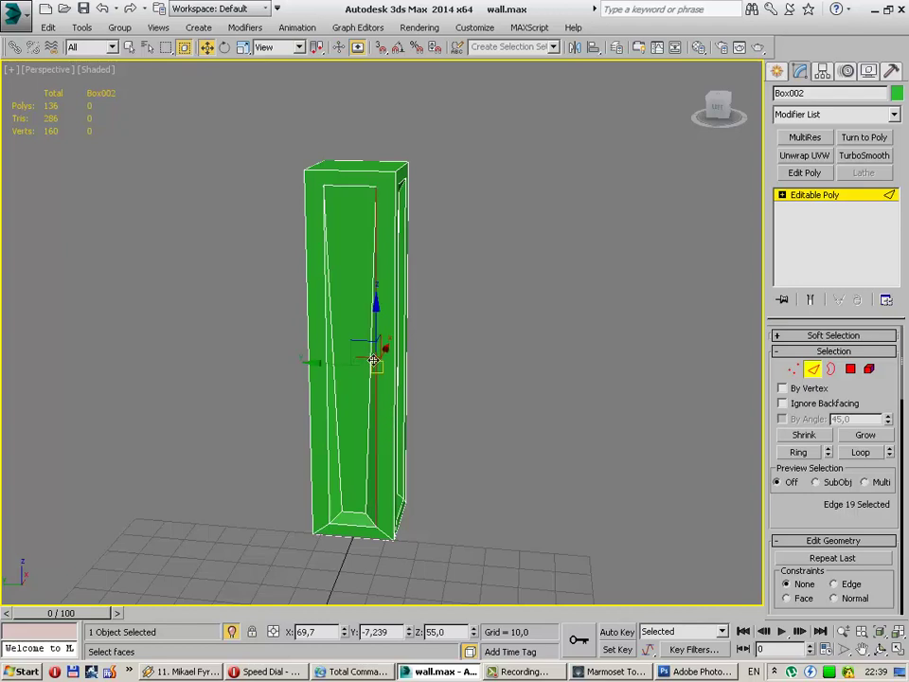
left_click(352, 355)
left_click(848, 368)
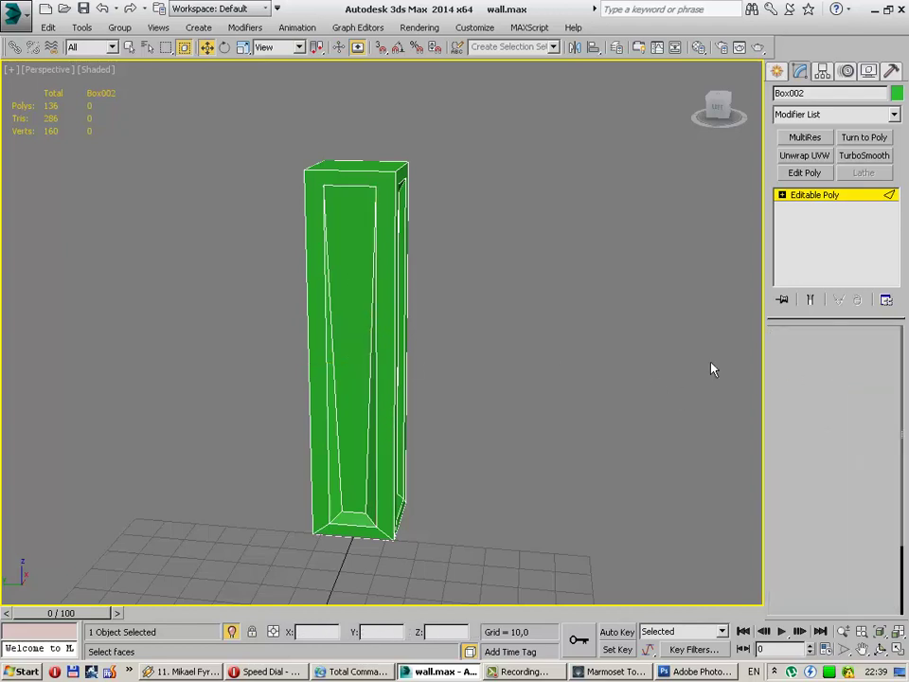
key("Delete")
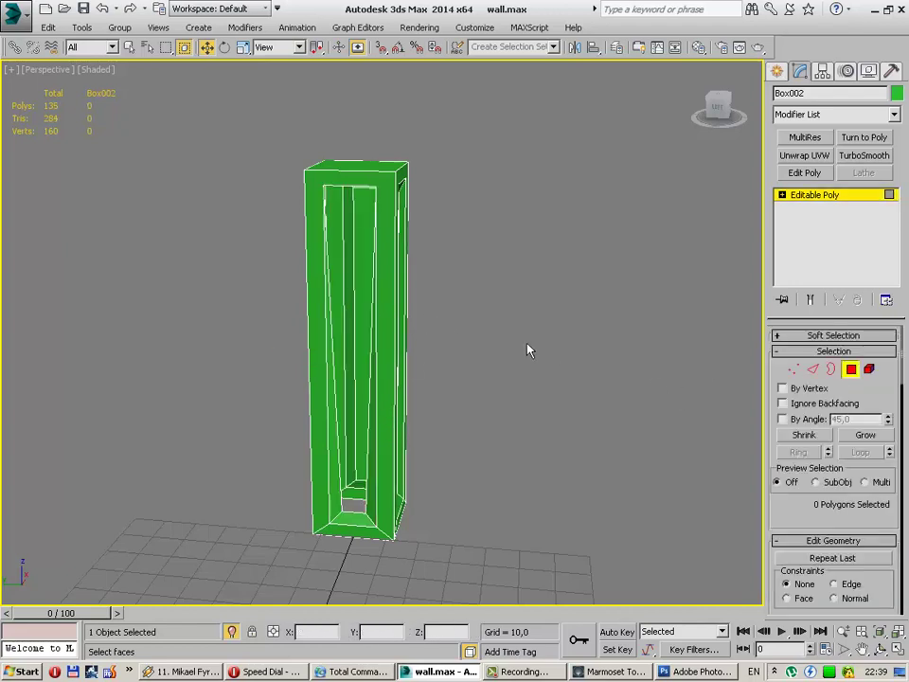
key("ctrl+z")
left_click(580, 419)
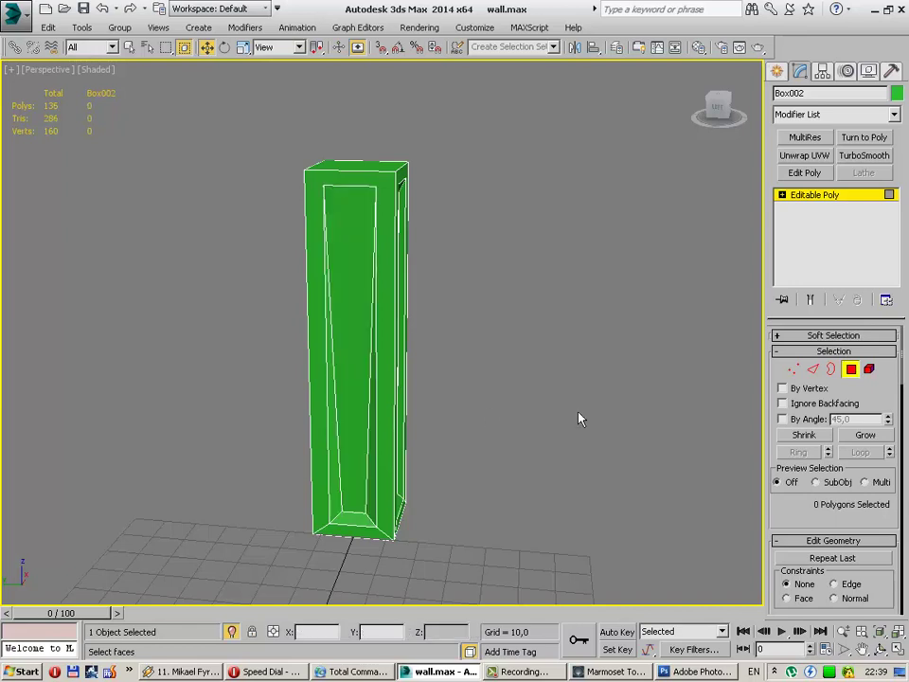
left_click(775, 72)
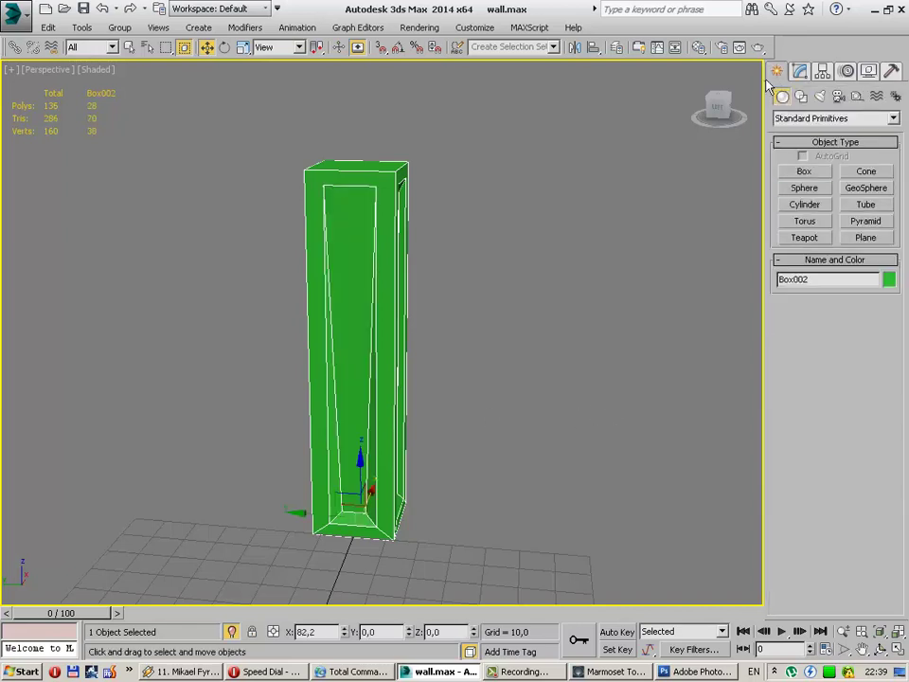
left_click(502, 363)
left_click(234, 631)
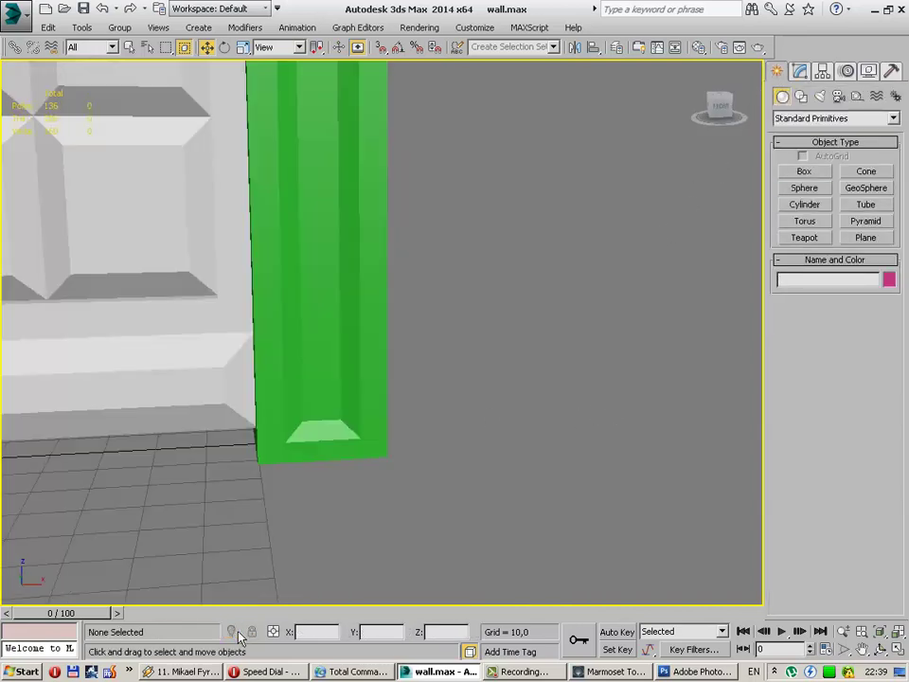
scroll(284, 341, "down", 4)
mouse_move(278, 316)
middle_mouse_down("alt")
mouse_move(300, 337)
mouse_move(378, 340)
mouse_move(436, 324)
mouse_move(450, 286)
mouse_move(495, 310)
mouse_move(644, 320)
mouse_move(429, 335)
mouse_move(465, 335)
mouse_move(463, 325)
mouse_move(442, 323)
middle_mouse_up("alt")
scroll(644, 320, "down", 3)
scroll(644, 320, "up", 3)
scroll(410, 197, "up", 1)
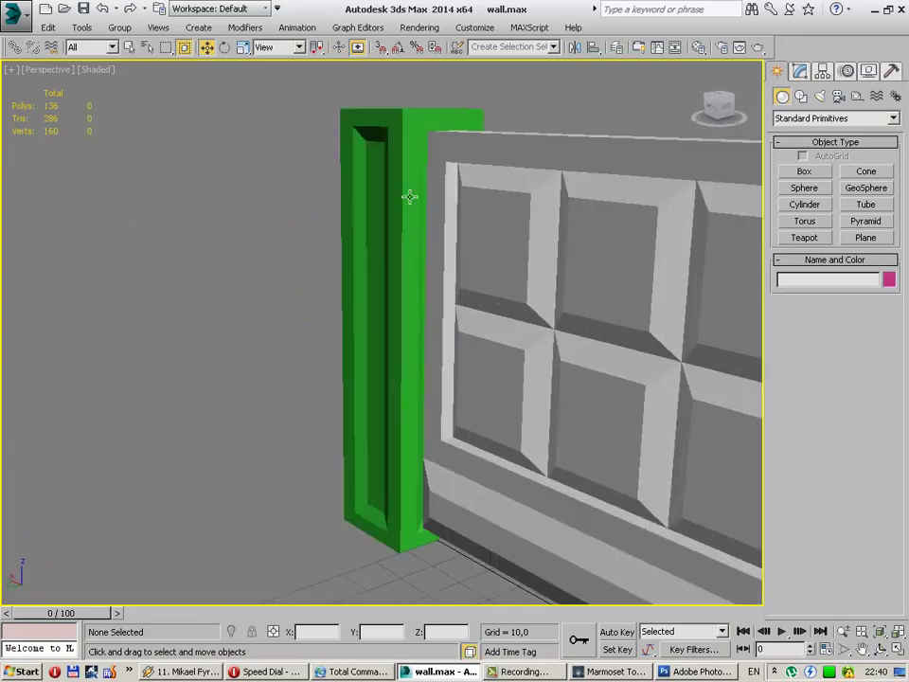
scroll(344, 264, "up", 1)
left_click(355, 259)
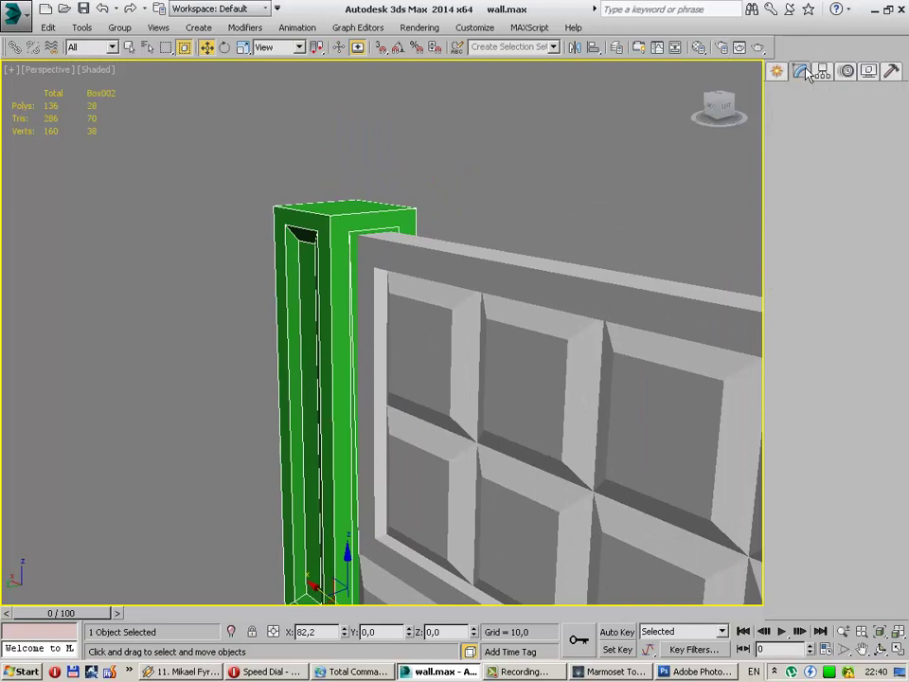
left_click(800, 71)
mouse_move(530, 364)
middle_mouse_down("alt")
mouse_move(507, 351)
mouse_move(533, 369)
middle_mouse_up("alt")
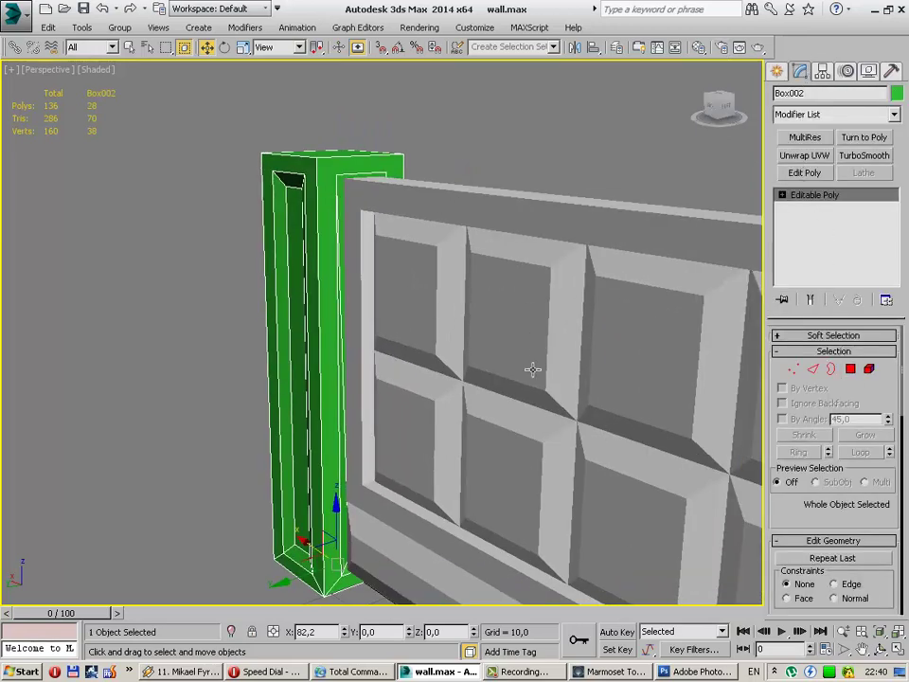
left_click(500, 163)
left_click(308, 240)
Step: Isolate the pillar and delete its front recessed panel faces
key("alt+q")
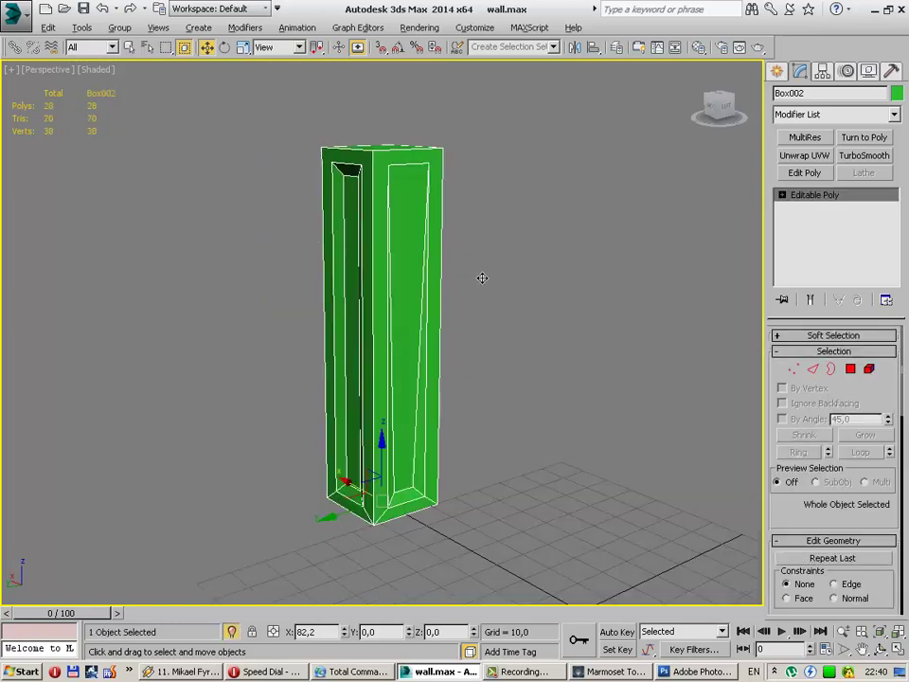
left_click(482, 278)
left_click(430, 327)
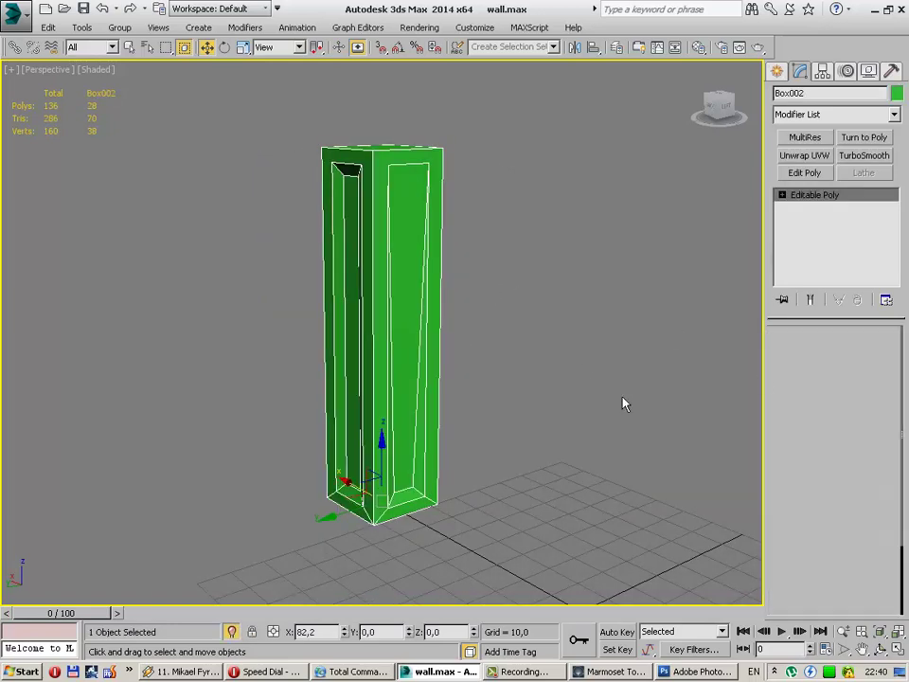
key("4")
left_click(403, 462)
key("Delete")
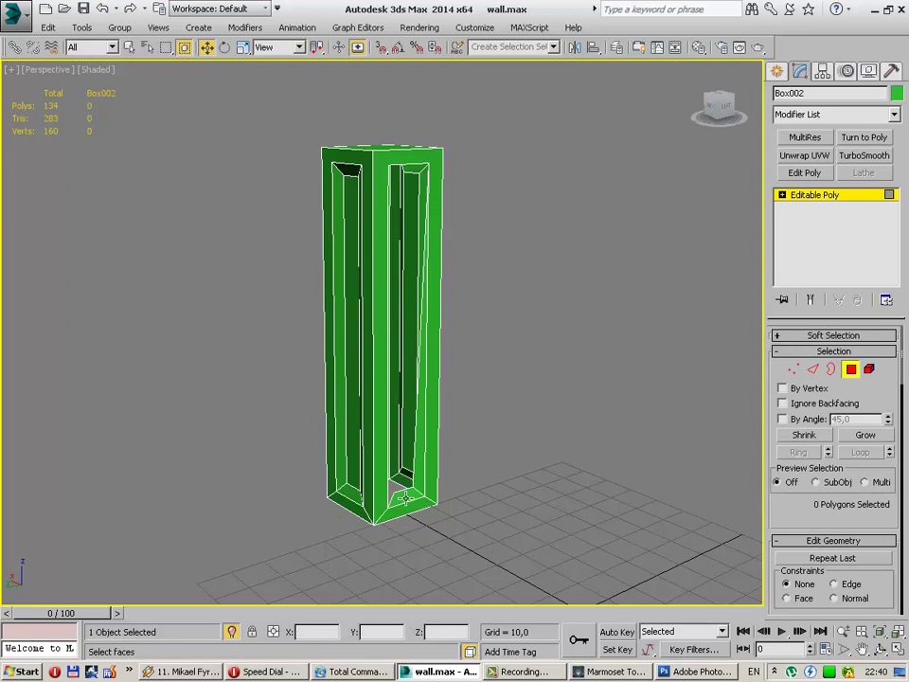
Step: Select the front opening's border and cap it with a single flat face
middle_click_drag(434, 395, 458, 422, "alt")
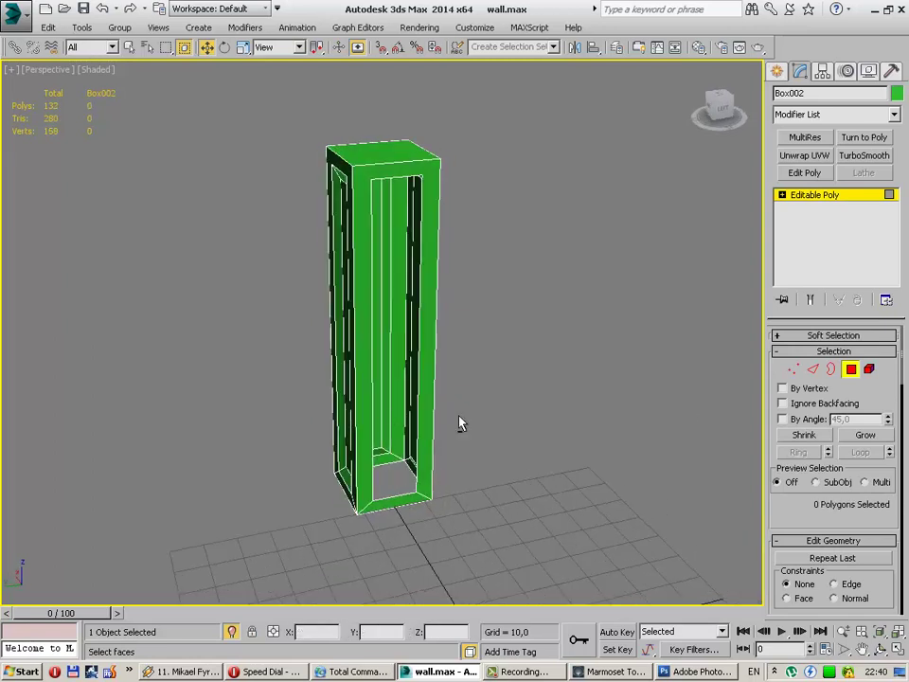
key("3")
left_click(421, 272)
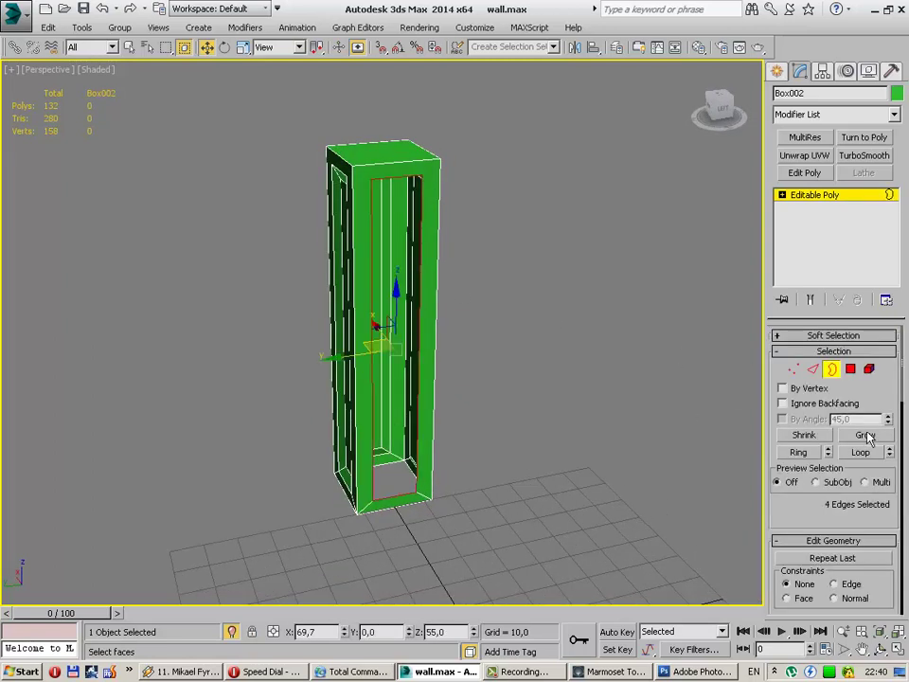
mouse_move(904, 393)
left_mouse_down()
mouse_move(886, 476)
mouse_move(908, 599)
left_mouse_up()
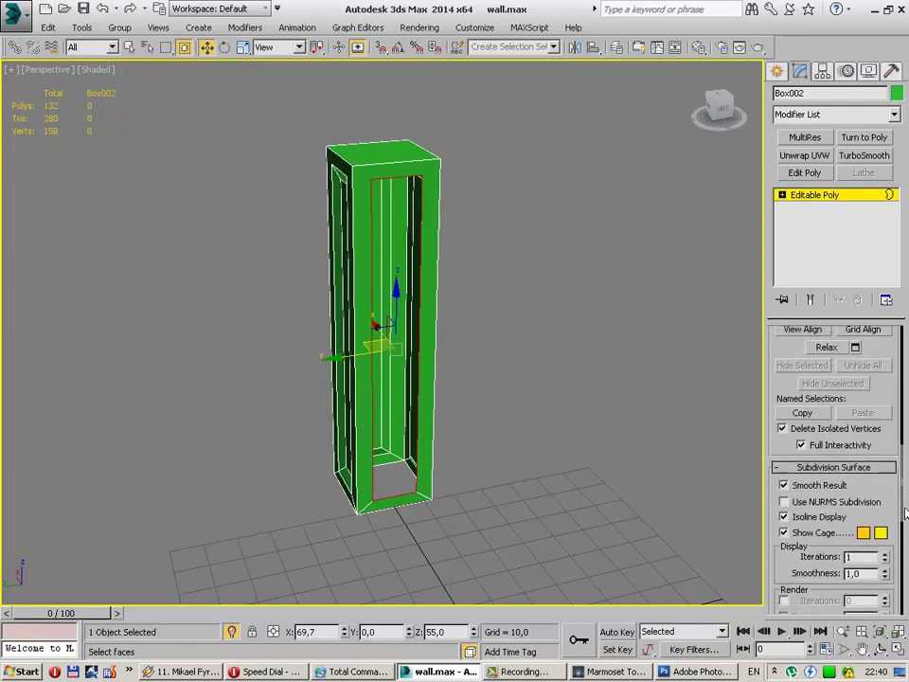
left_click(864, 550)
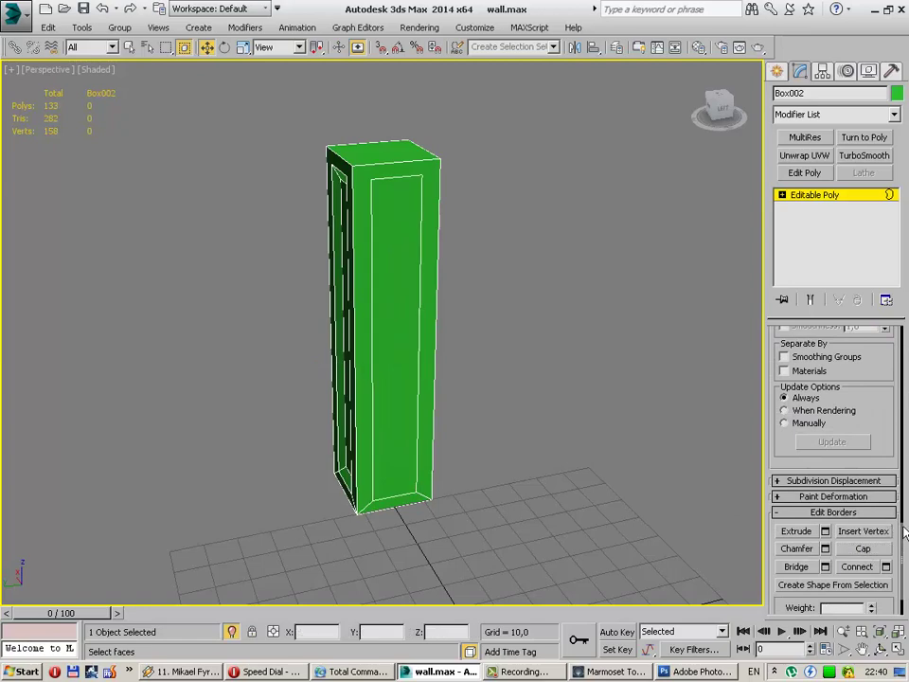
left_click_drag(904, 533, 904, 341)
left_click(851, 369)
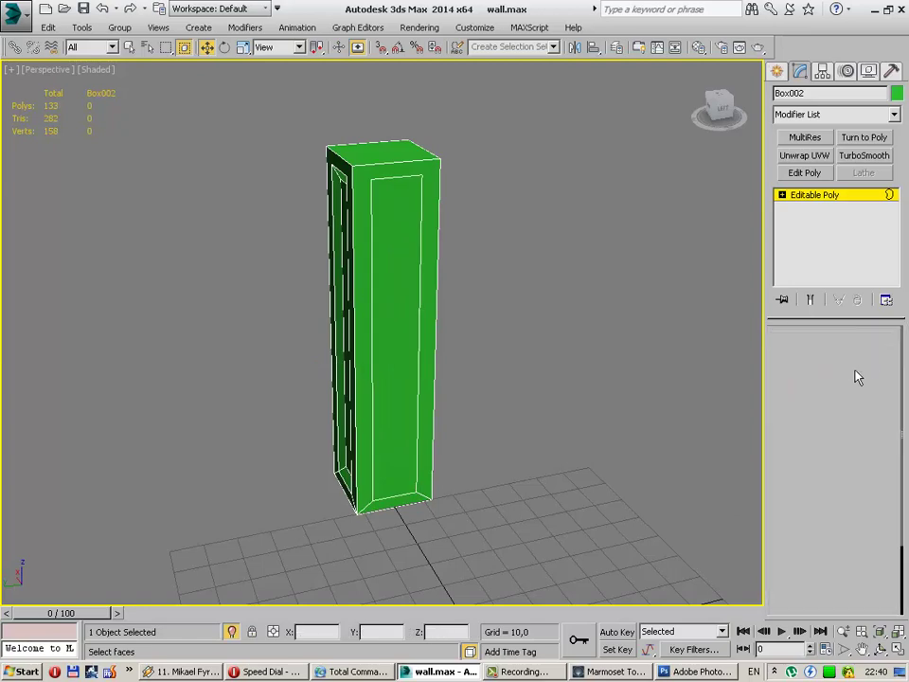
Step: Bevel the flat front cap inward into an inset panel, bringing Box002 to 137 polys
left_click(423, 335)
left_click_drag(904, 366, 901, 545)
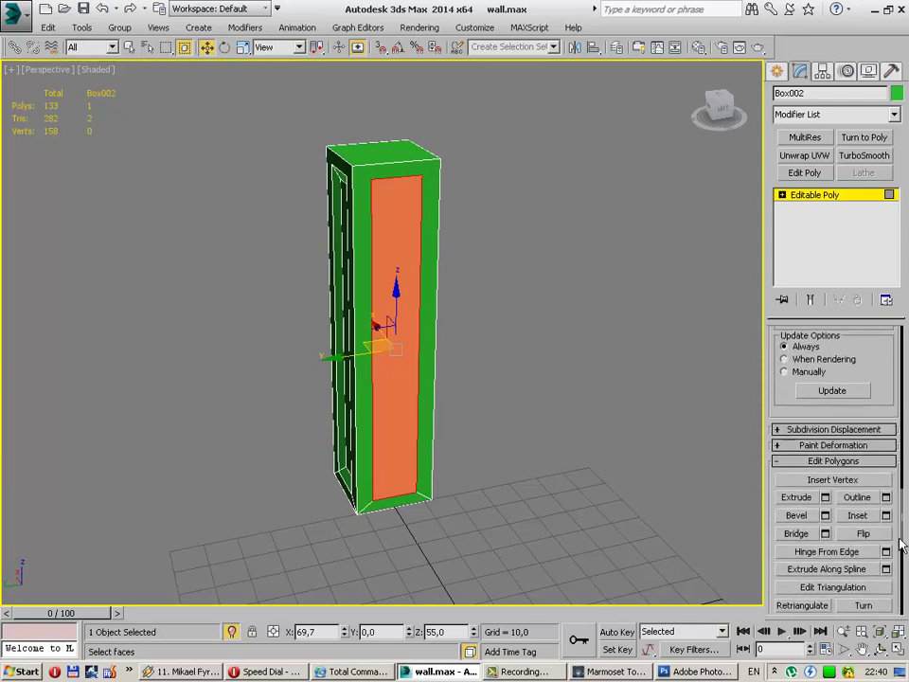
left_click(793, 516)
left_click(825, 515)
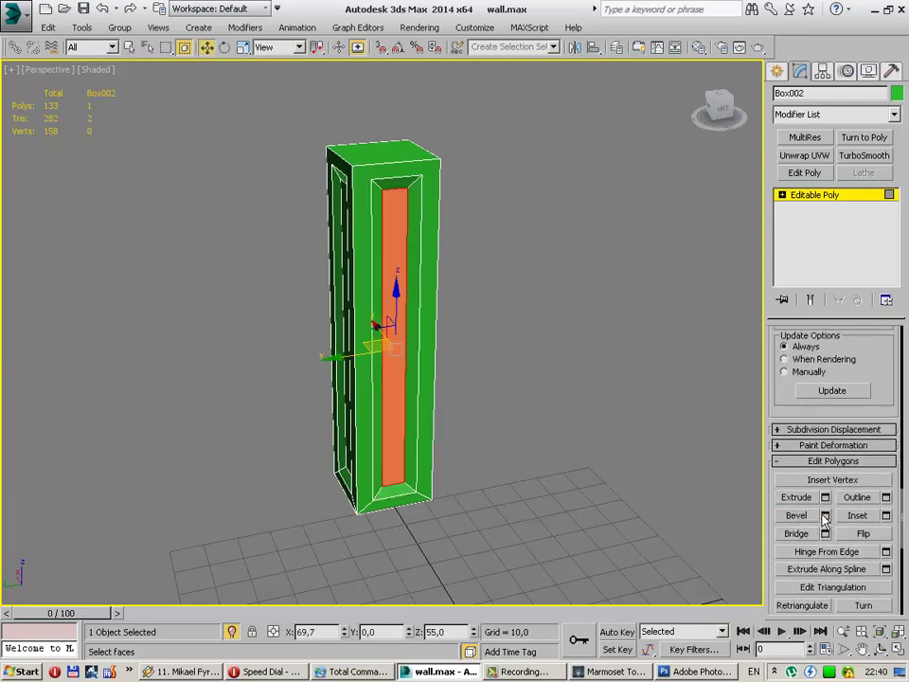
left_click(550, 441)
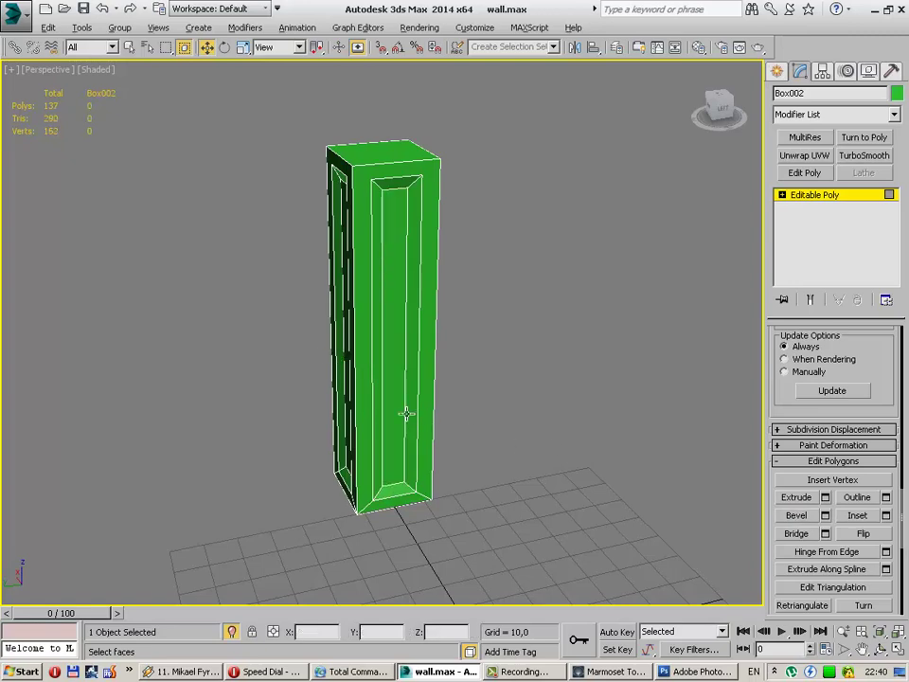
mouse_move(406, 412)
middle_mouse_down("alt")
mouse_move(493, 382)
mouse_move(578, 393)
mouse_move(385, 399)
mouse_move(528, 420)
mouse_move(412, 392)
mouse_move(213, 387)
mouse_move(459, 424)
mouse_move(512, 424)
mouse_move(515, 403)
mouse_move(511, 422)
mouse_move(563, 432)
mouse_move(475, 361)
mouse_move(514, 355)
mouse_move(508, 385)
middle_mouse_up("alt")
middle_click_drag(414, 517, 488, 495, "alt")
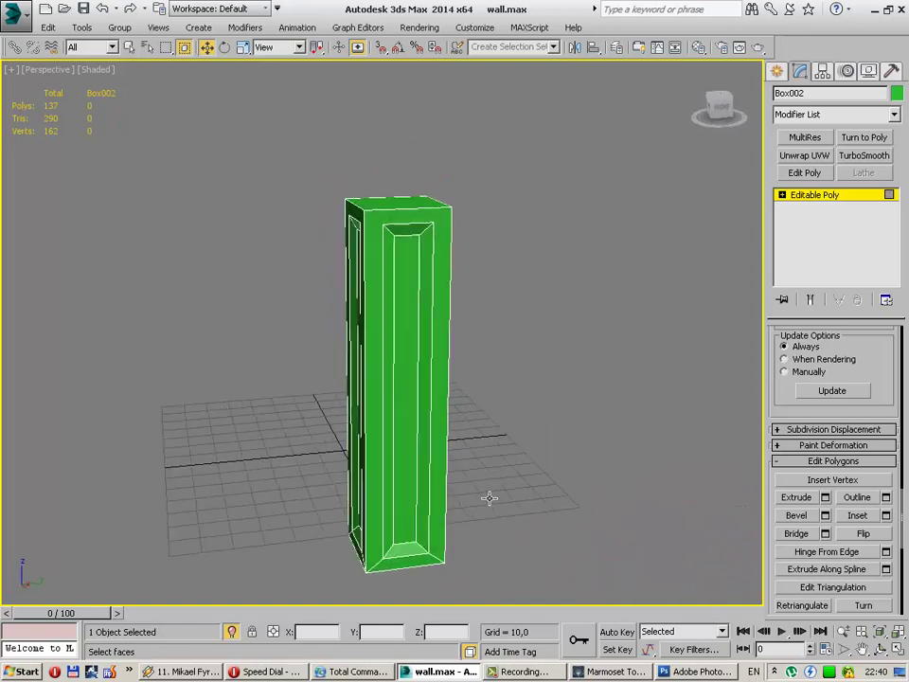
scroll(904, 445, "down", 5)
Step: Connect the front panel's top corner vertex to the pillar's top corner with a new edge
left_click_drag(904, 445, 906, 313)
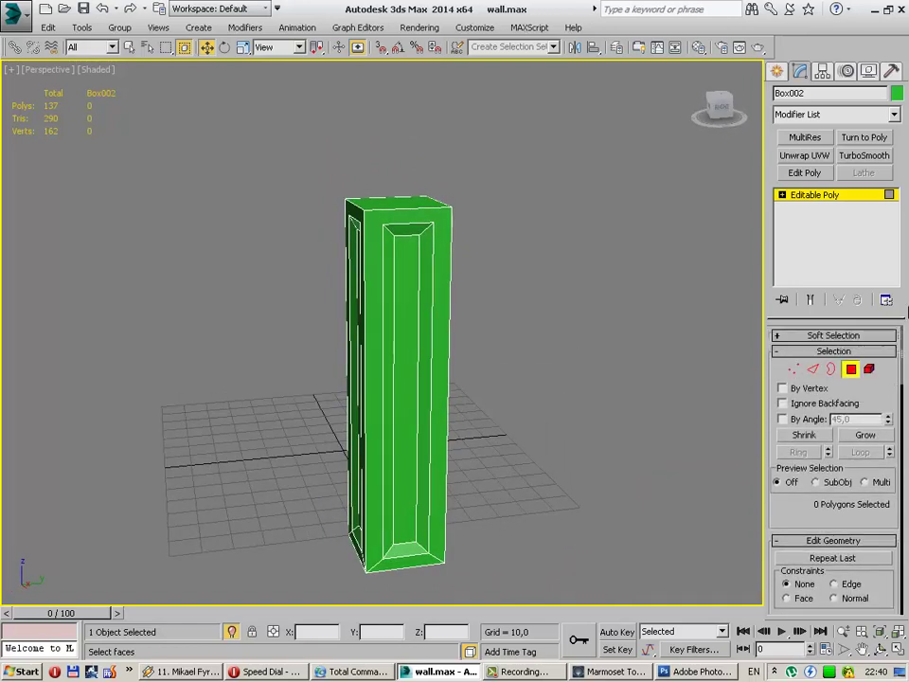
left_click(794, 367)
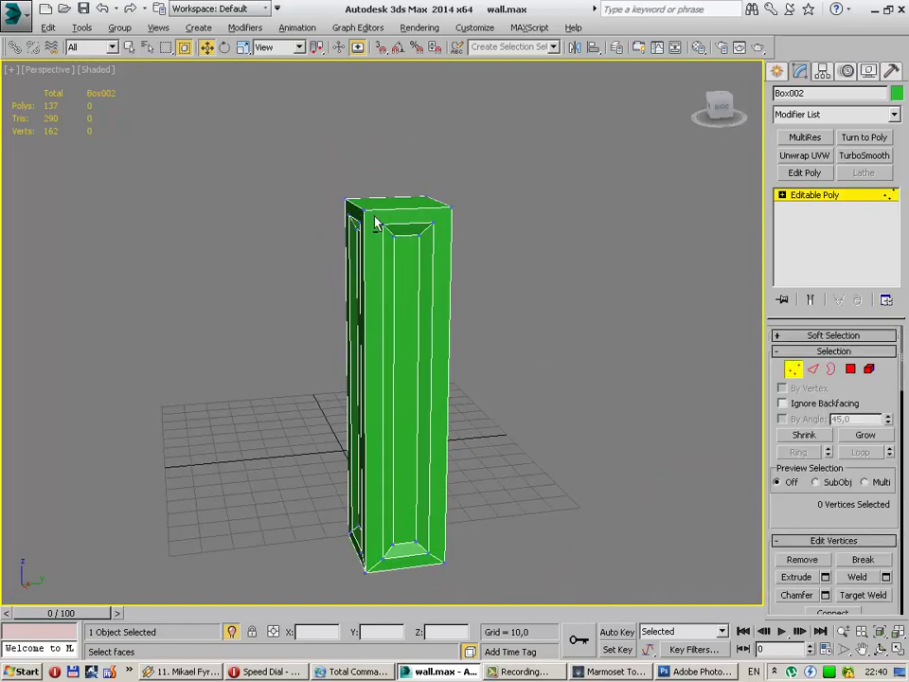
middle_click_drag(375, 223, 407, 245, "alt")
scroll(407, 246, "up", 2)
scroll(398, 262, "up", 4)
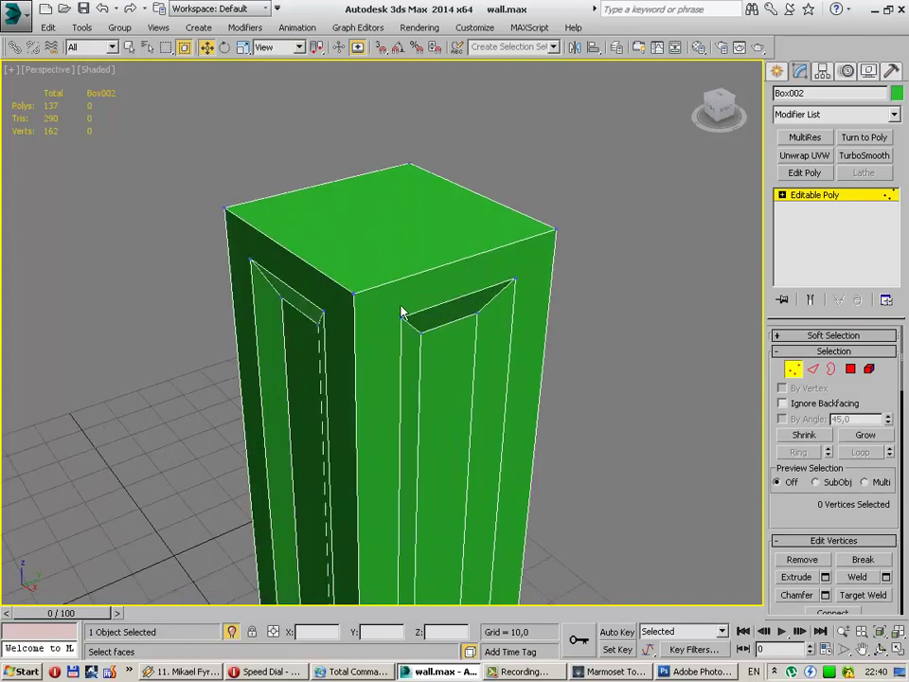
left_click(402, 320)
left_click(352, 294, "ctrl")
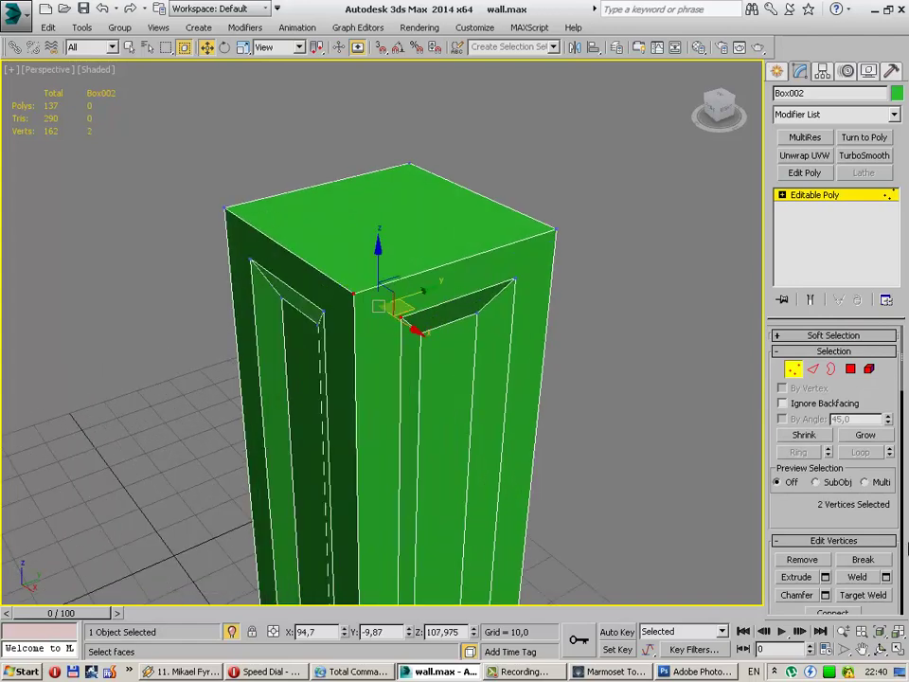
left_click(831, 613)
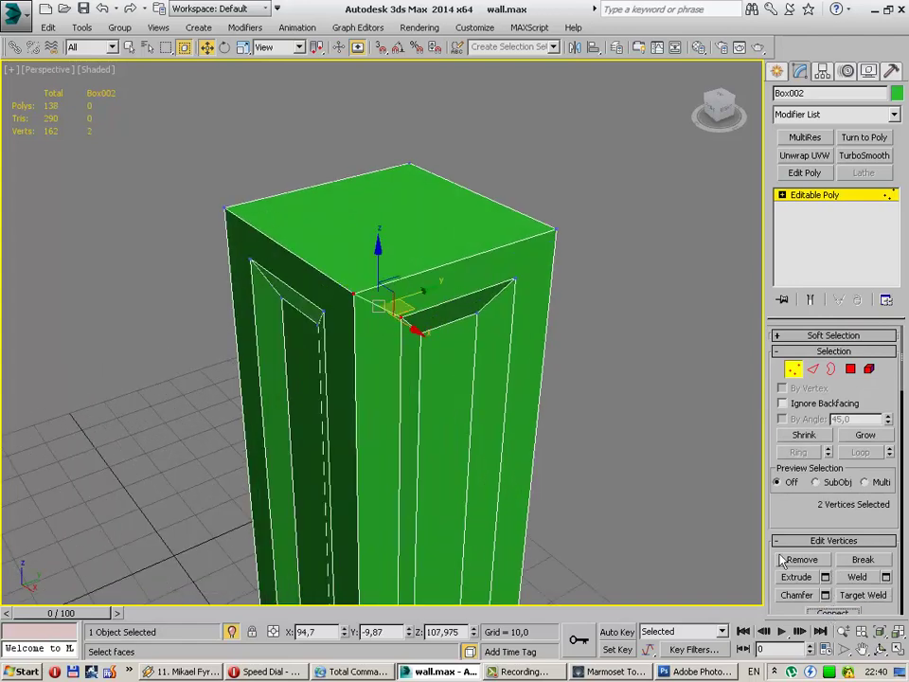
Step: Join the top-right panel corner vertices with an edge, then switch to Edge mode
left_click(514, 281)
left_click(556, 231, "ctrl")
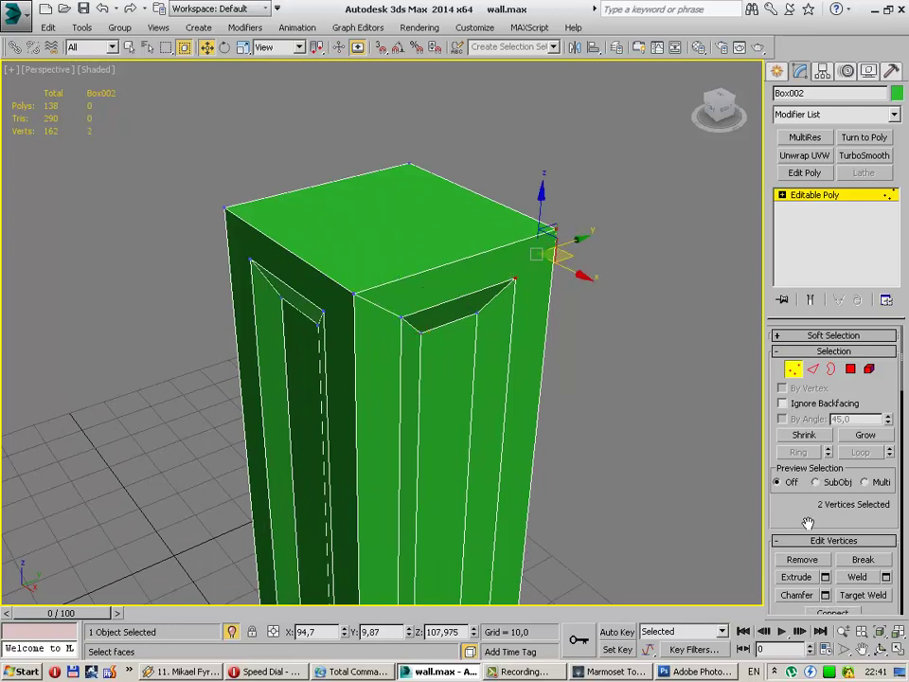
left_click(832, 614)
middle_click_drag(517, 422, 516, 377, "alt")
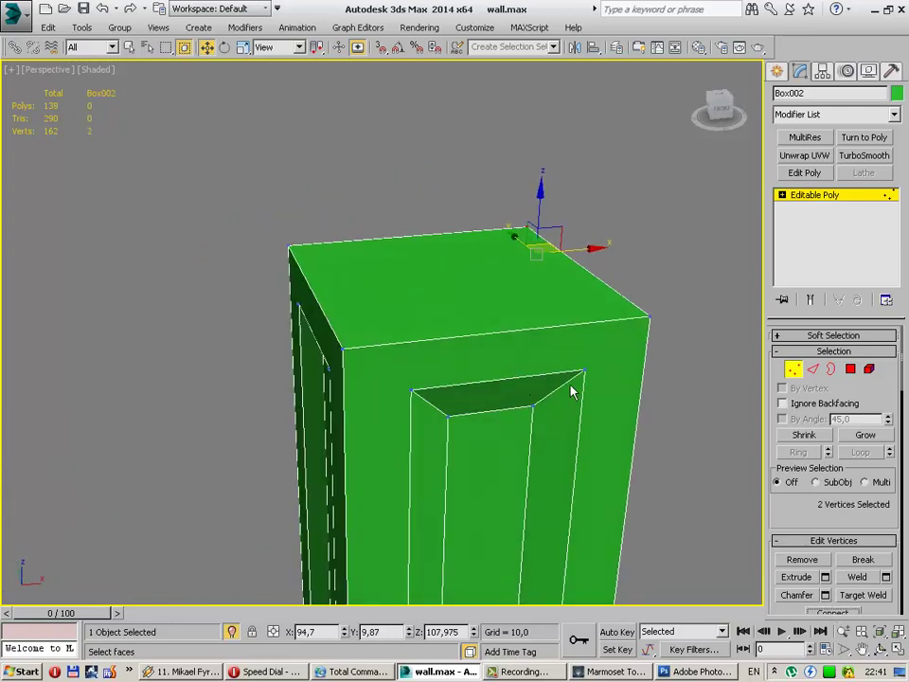
key("2")
scroll(586, 375, "down", 5)
mouse_move(632, 417)
middle_mouse_down("alt")
mouse_move(463, 503)
mouse_move(401, 368)
mouse_move(440, 479)
mouse_move(431, 270)
mouse_move(455, 359)
mouse_move(414, 305)
mouse_move(464, 351)
mouse_move(499, 331)
middle_mouse_up("alt")
Step: Add an Unwrap UVW modifier to Box002, dismiss the topology warning, and open the UV Editor
left_click(822, 158)
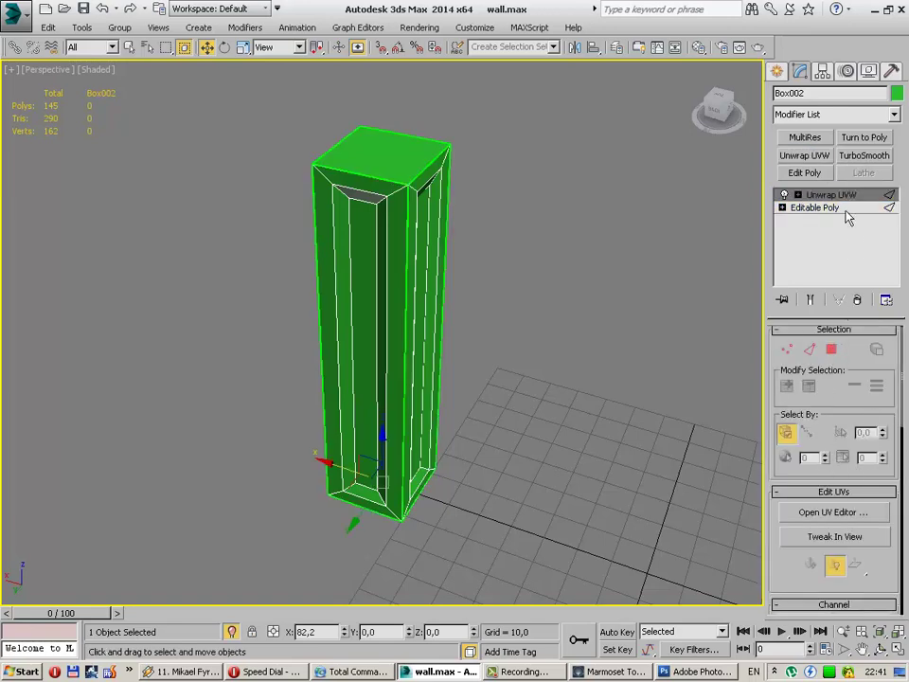
left_click(814, 207)
left_click(512, 380)
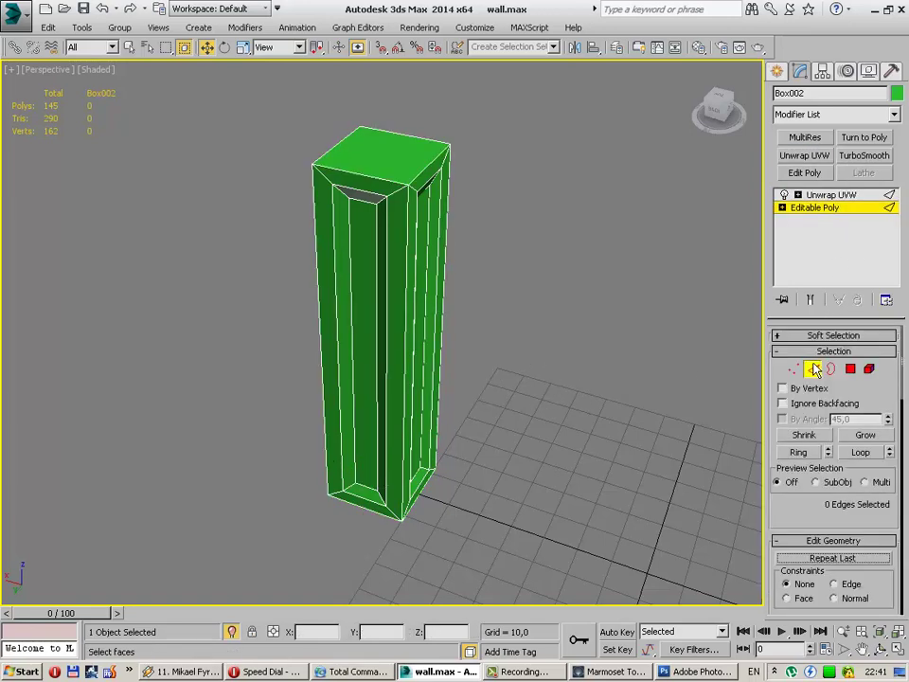
left_click(829, 195)
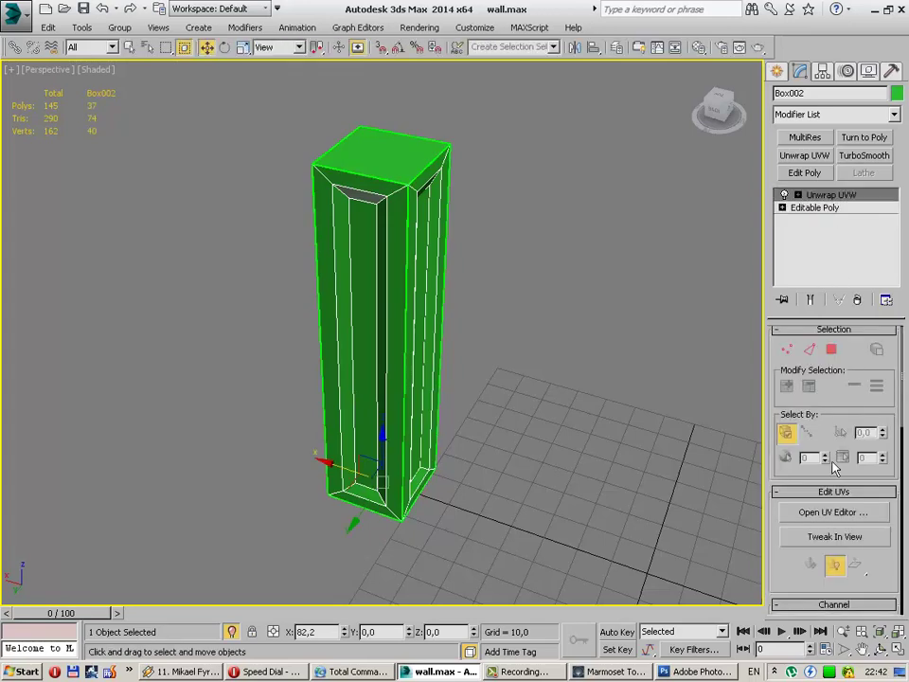
left_click(832, 512)
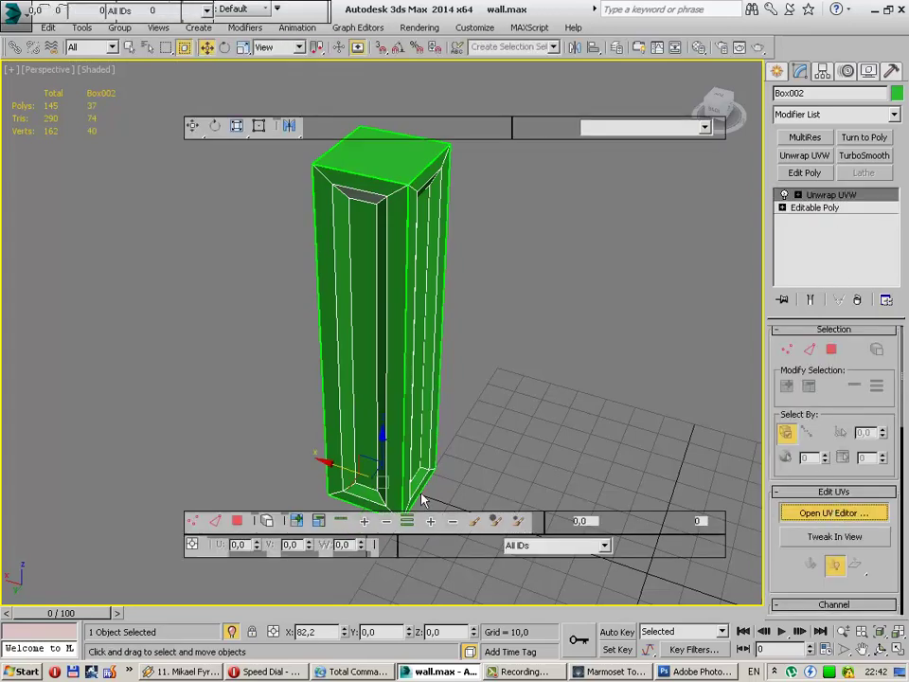
Step: Select every UV face and apply Flatten Mapping to split the pillar into panel shells
scroll(177, 542, "down", 1)
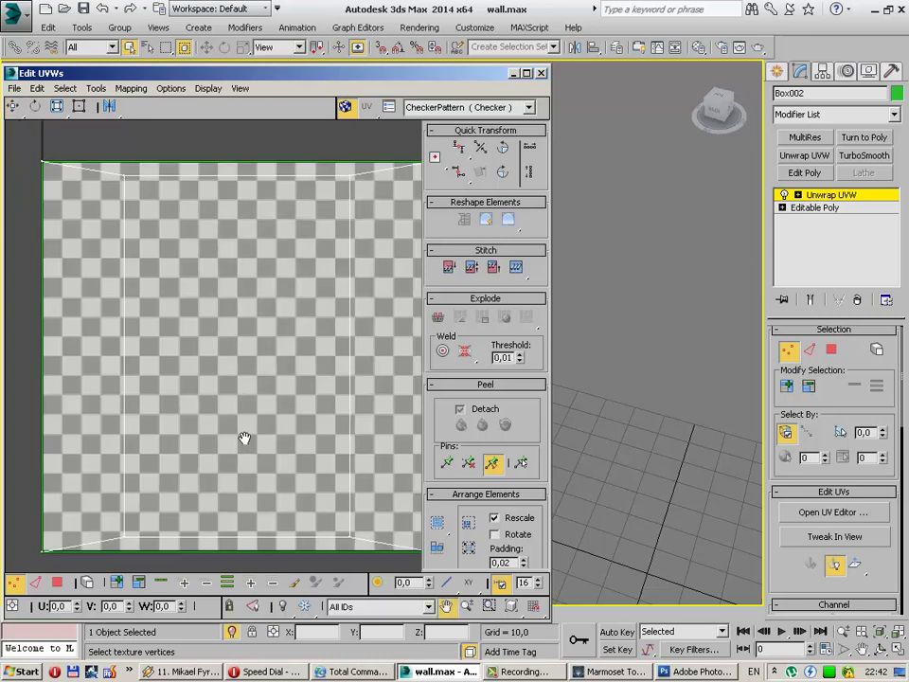
scroll(244, 439, "down", 5)
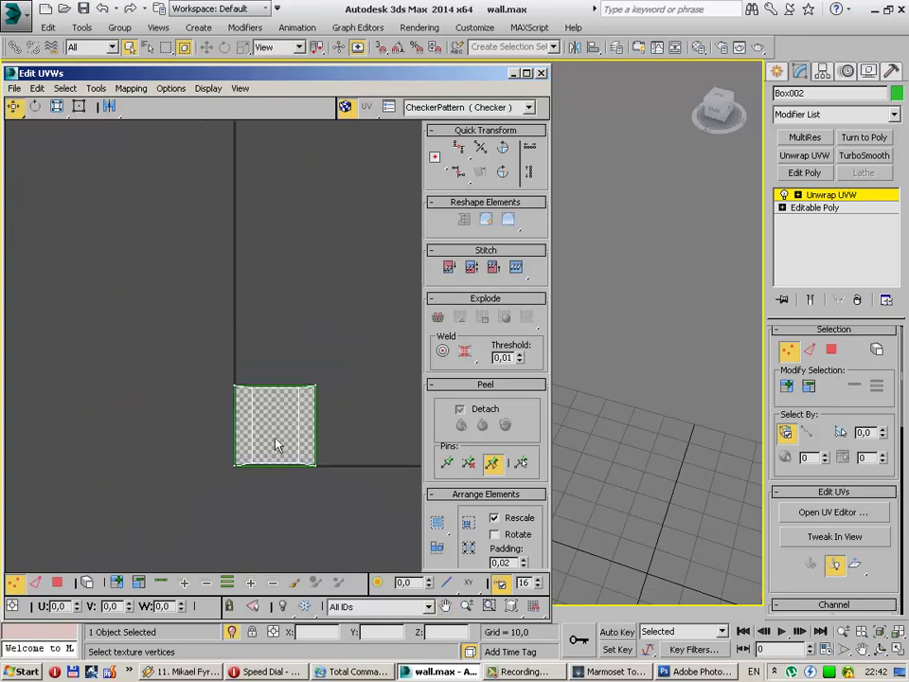
left_click(57, 583)
key("ctrl+a")
left_click(133, 88)
left_click(139, 106)
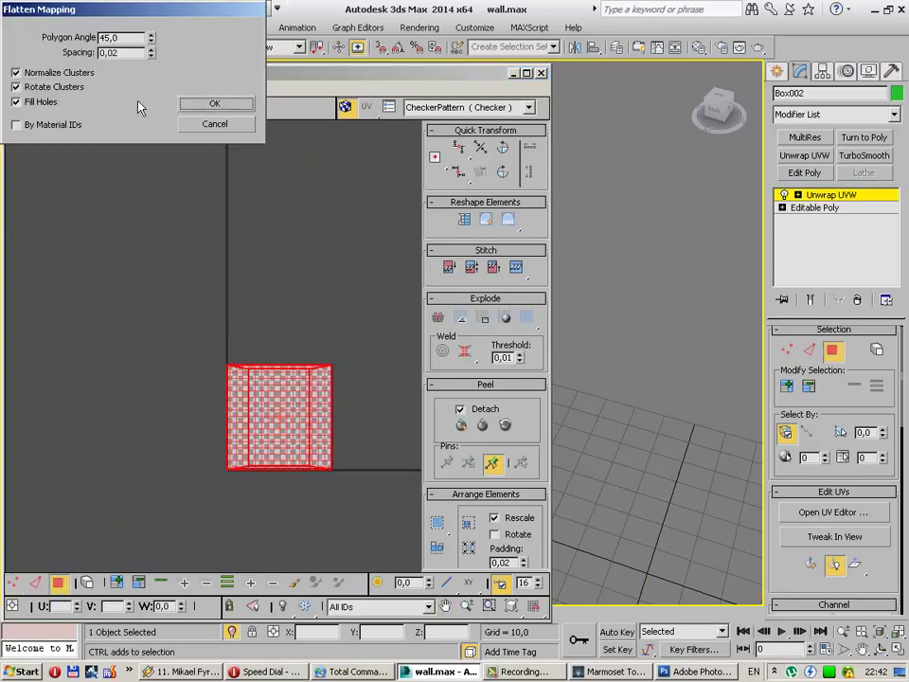
left_click(210, 104)
scroll(300, 284, "up", 3)
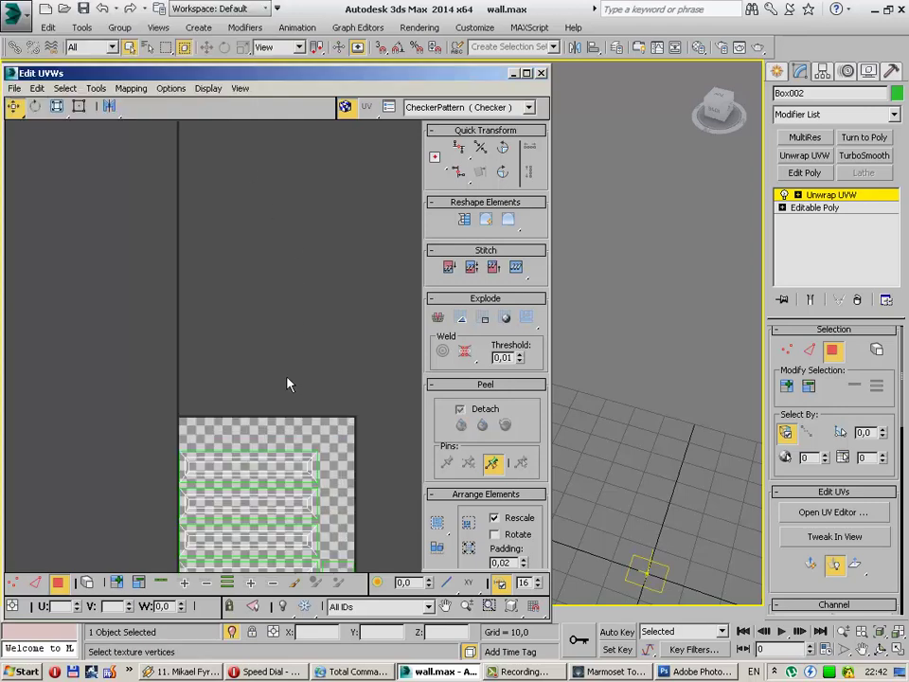
middle_click_drag(290, 383, 243, 219)
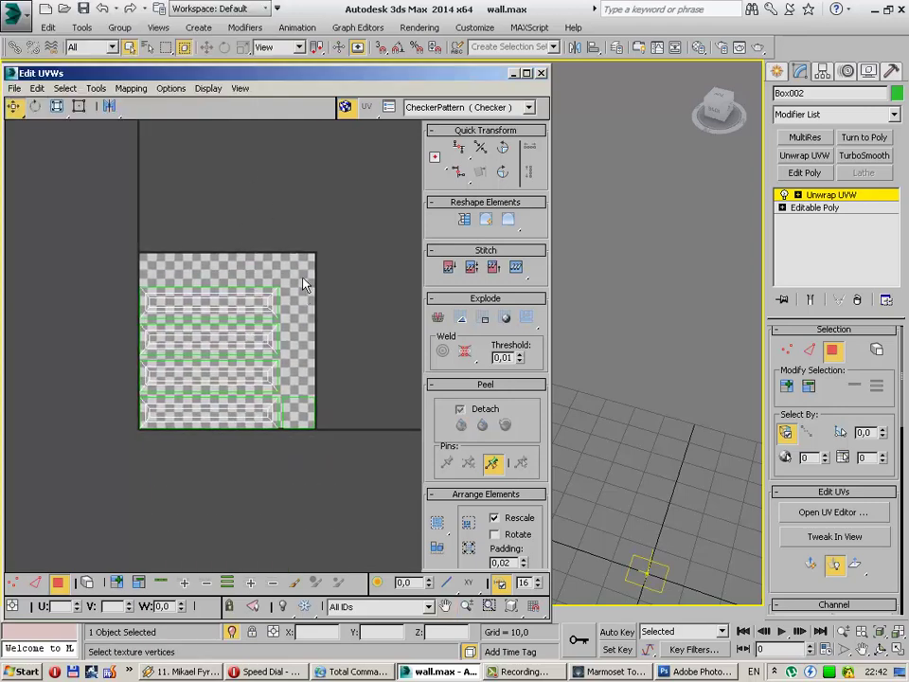
Step: Set the checker Tile Brightness to 0,3 in the unwrap Preferences
left_click(170, 88)
left_click(200, 169)
left_click(171, 88)
left_click(195, 162)
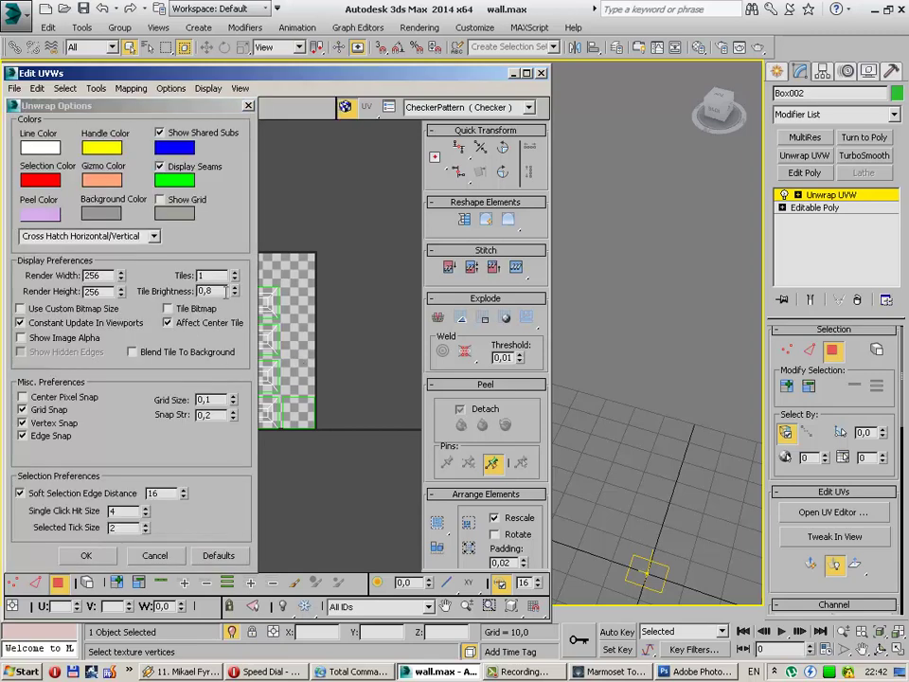
left_click_drag(235, 291, 166, 478)
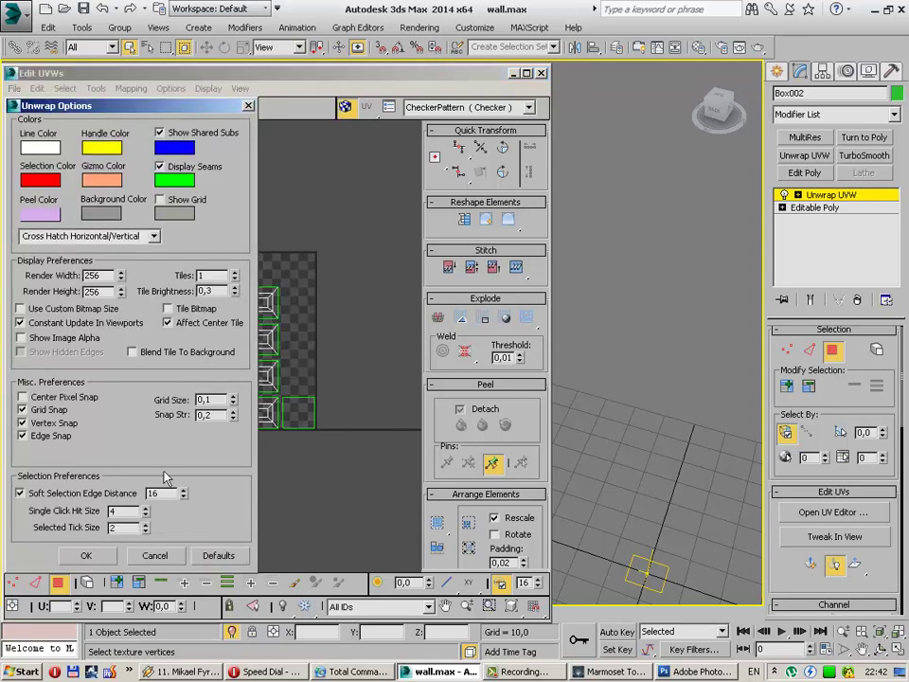
left_click(87, 555)
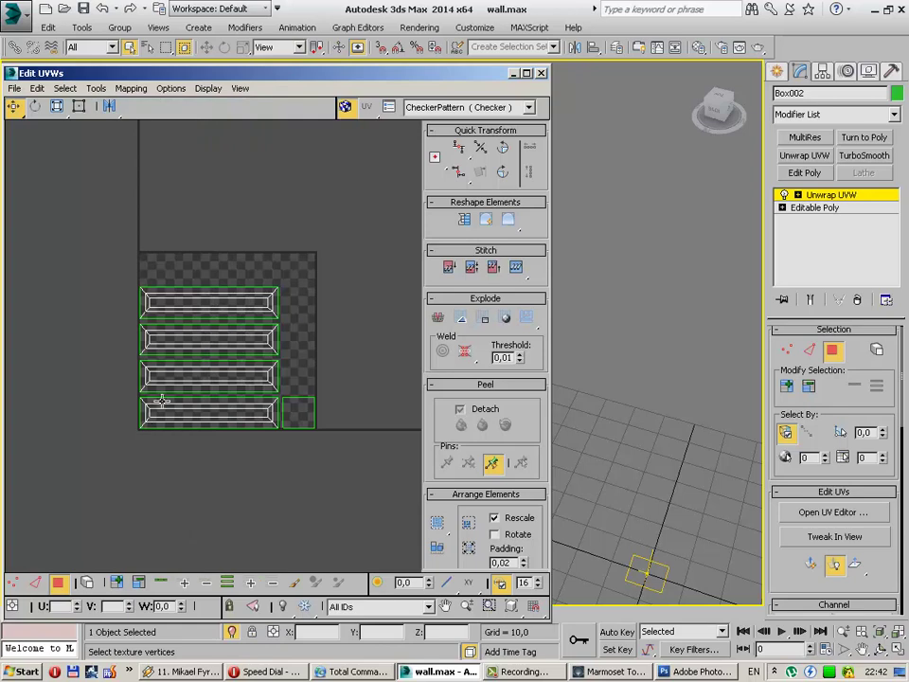
Step: Box-select the bottom UV shell and nudge it up toward the shell above
scroll(161, 403, "up", 3)
scroll(240, 371, "down", 1)
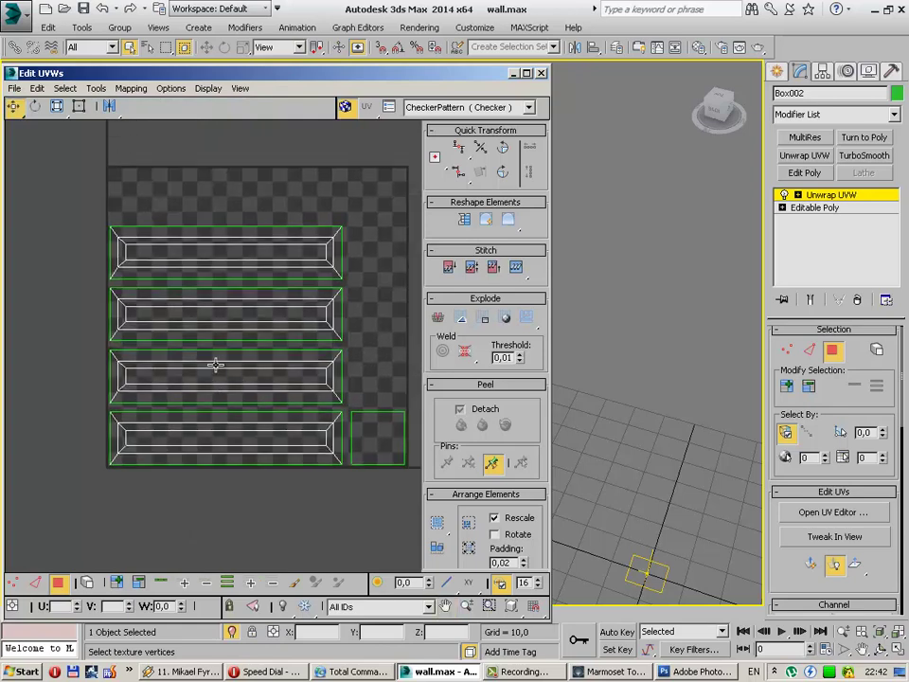
mouse_move(107, 405)
left_mouse_down()
mouse_move(401, 520)
mouse_move(354, 511)
left_mouse_up()
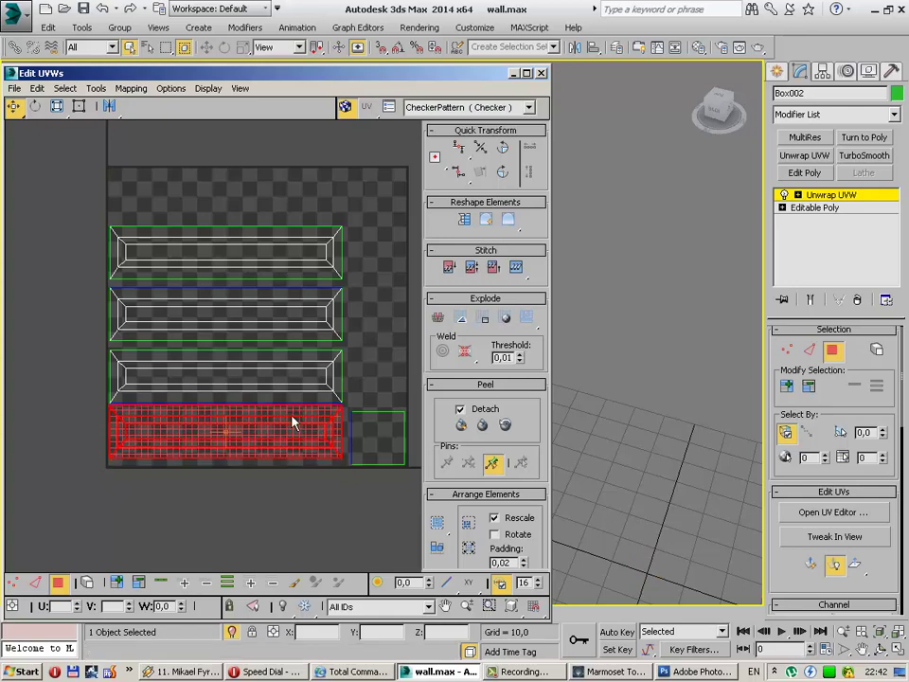
scroll(322, 420, "up", 3)
scroll(339, 415, "up", 1)
scroll(344, 414, "up", 1)
left_click_drag(348, 403, 352, 380)
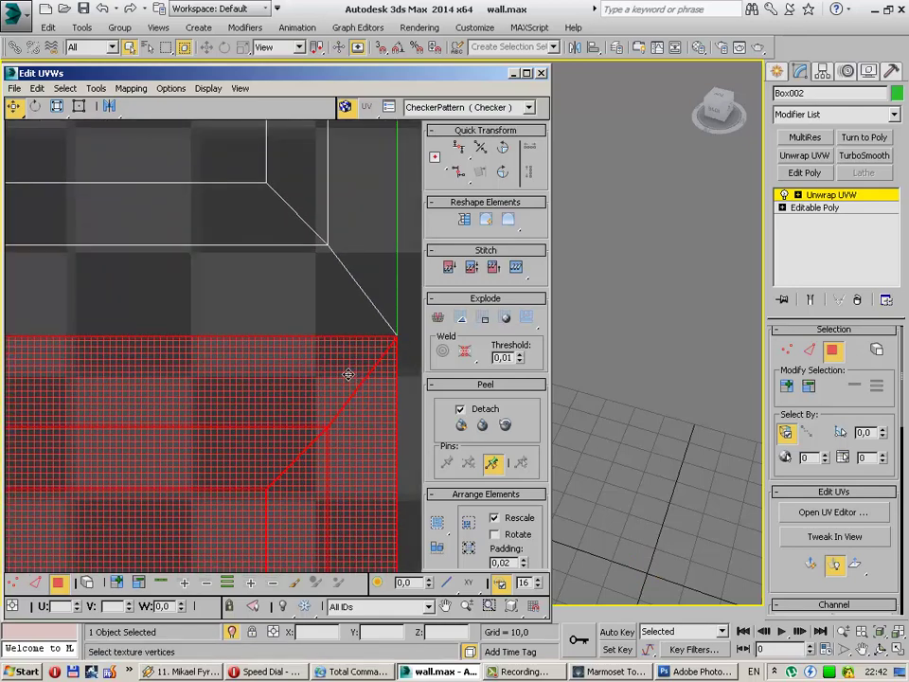
scroll(292, 360, "down", 2)
scroll(292, 360, "down", 2)
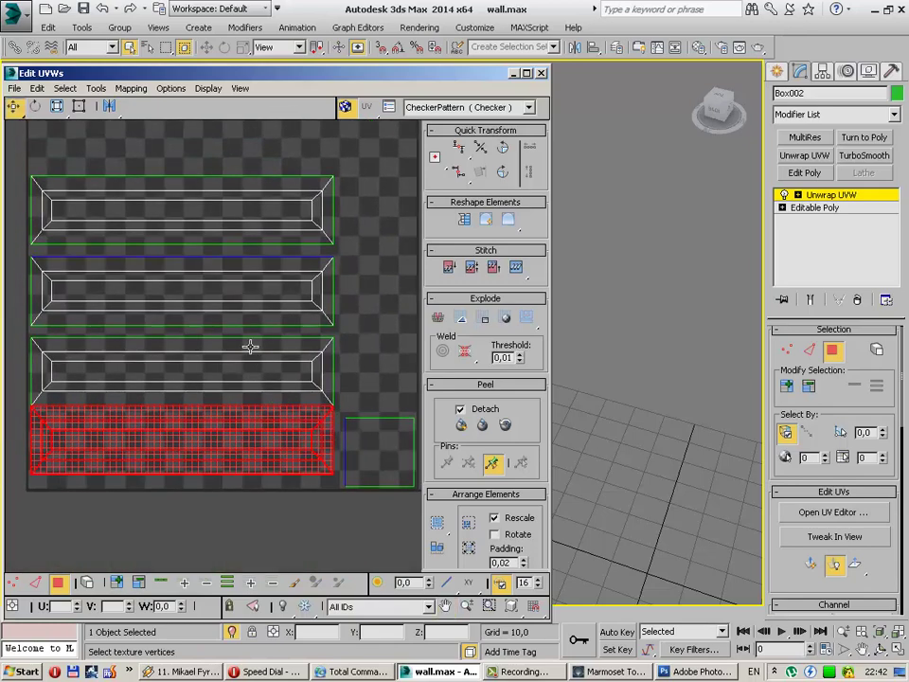
Step: Raise the thin face strip to close the gap so the panel strips sit flush
left_click(250, 344)
left_click(360, 348)
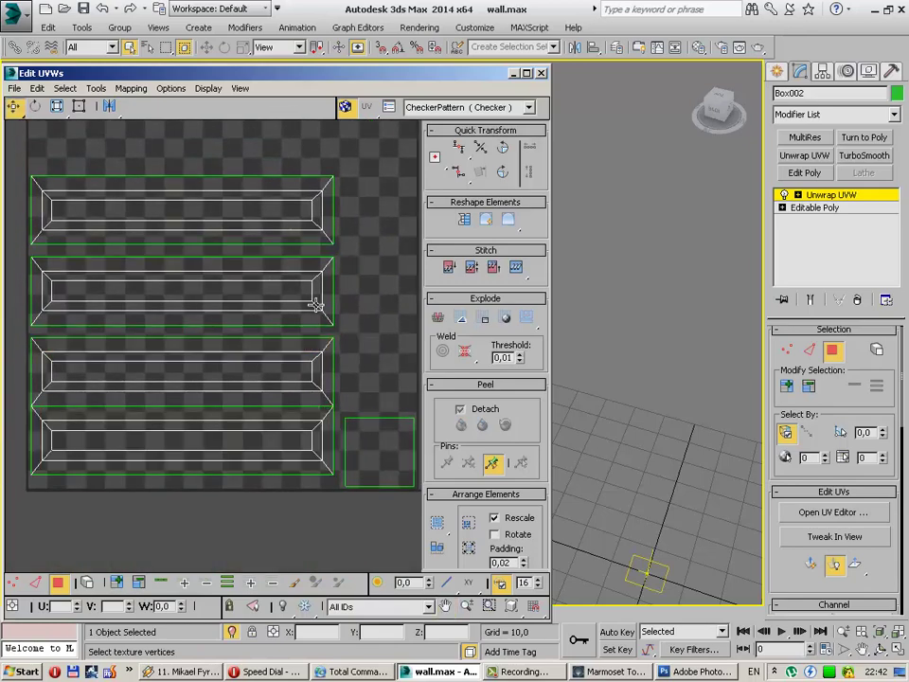
left_click_drag(263, 414, 260, 402)
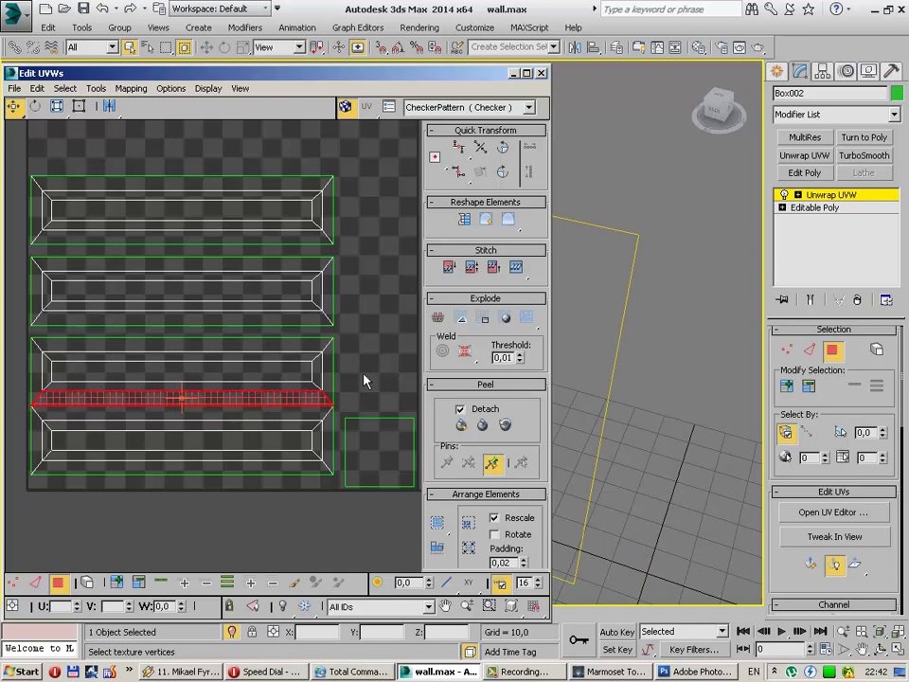
left_click(364, 381)
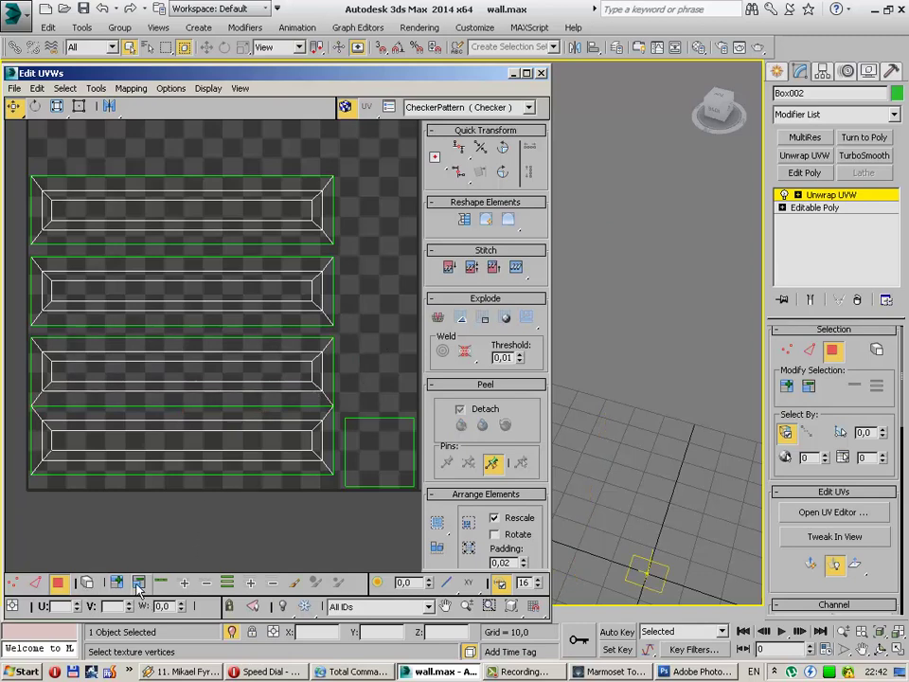
scroll(113, 435, "down", 2)
Step: Move the second UV shell below the texture area and the top shell down into the middle row
key("2")
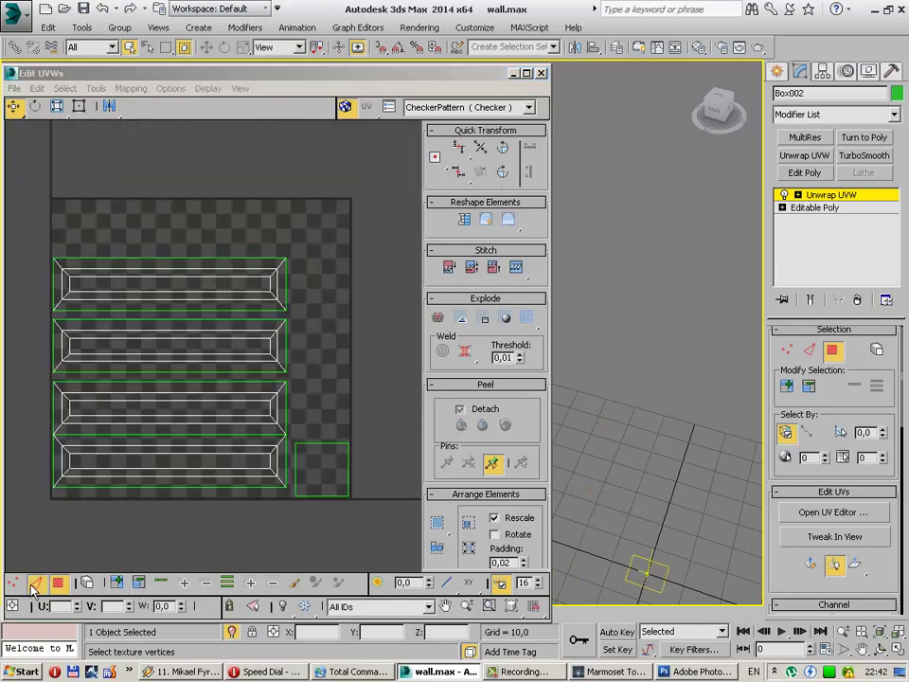
left_click(145, 433)
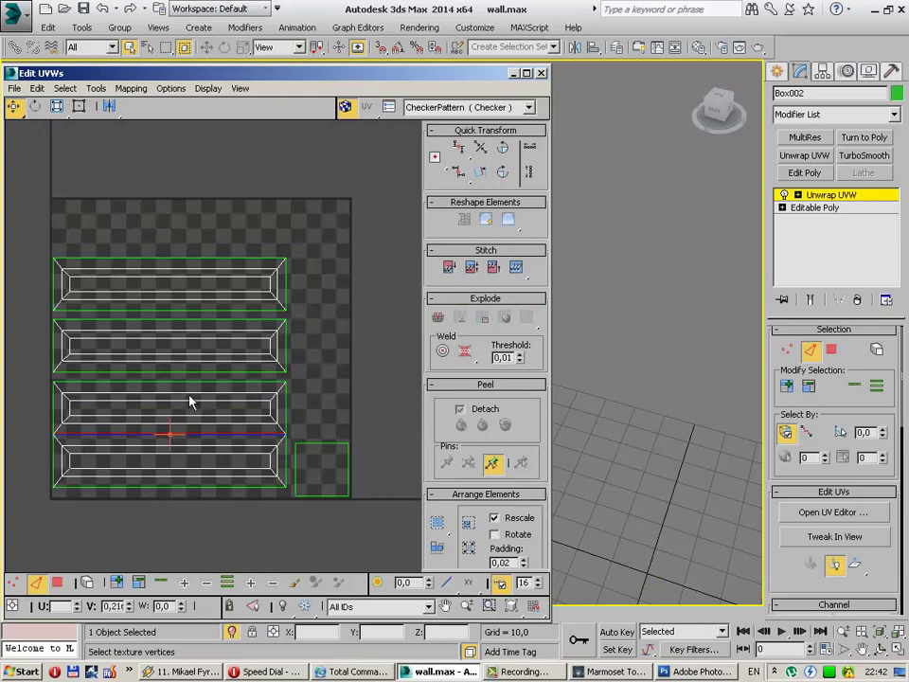
middle_click_drag(189, 402, 229, 361)
scroll(265, 374, "up", 1)
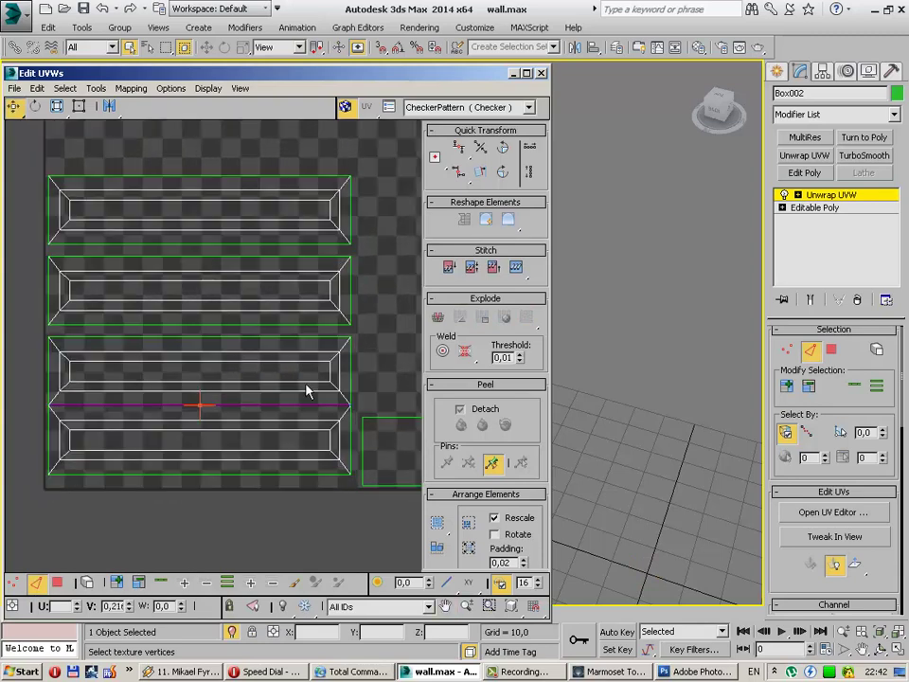
left_click(448, 270)
left_click(370, 357)
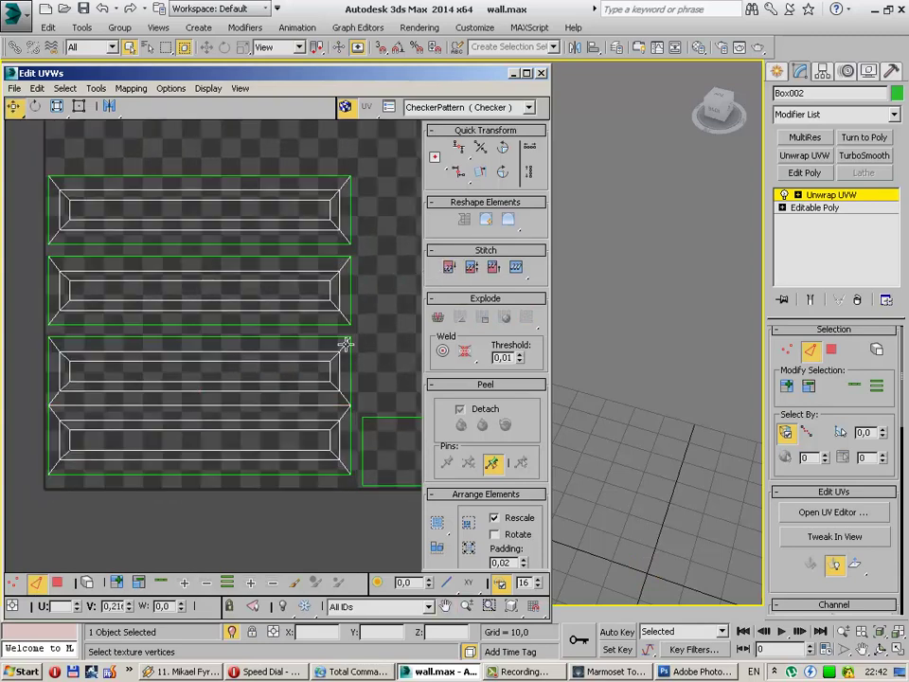
left_click(236, 336)
mouse_move(32, 254)
left_mouse_down()
mouse_move(383, 342)
mouse_move(356, 324)
left_mouse_up()
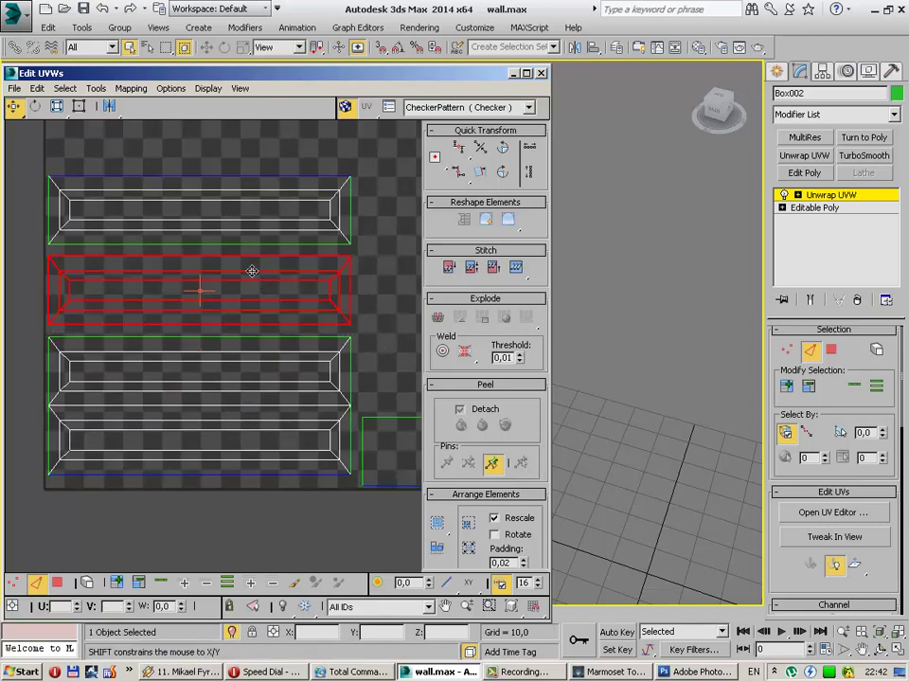
left_click_drag(252, 271, 252, 515)
left_click(296, 204)
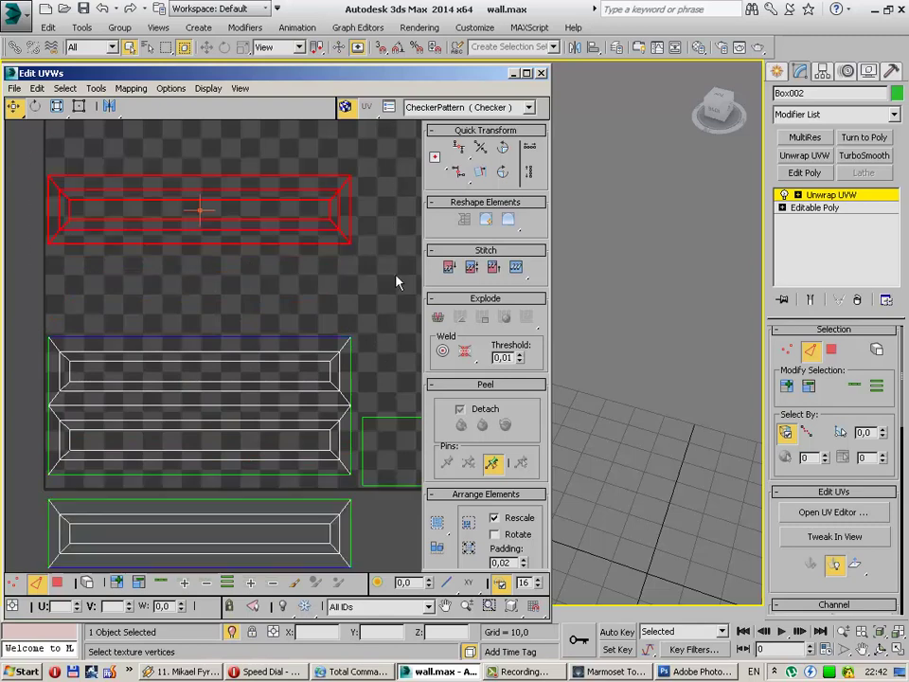
left_click_drag(349, 248, 345, 371)
Step: Move the red shell up until its corner meets the other shell, then select the shared corner vertex
scroll(348, 329, "up", 3)
scroll(350, 332, "up", 3)
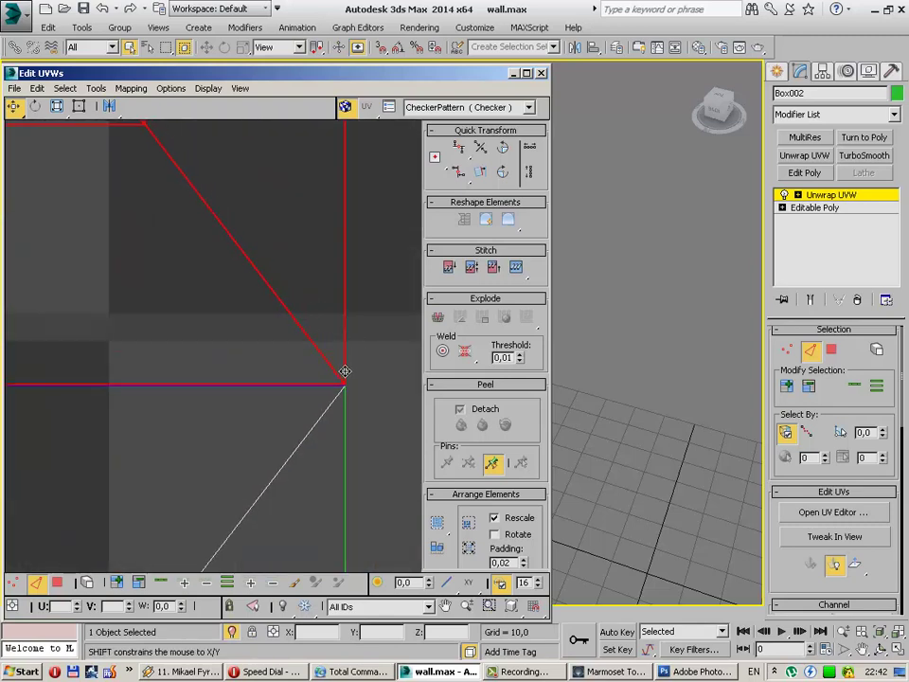
left_click(369, 407)
left_click(284, 384)
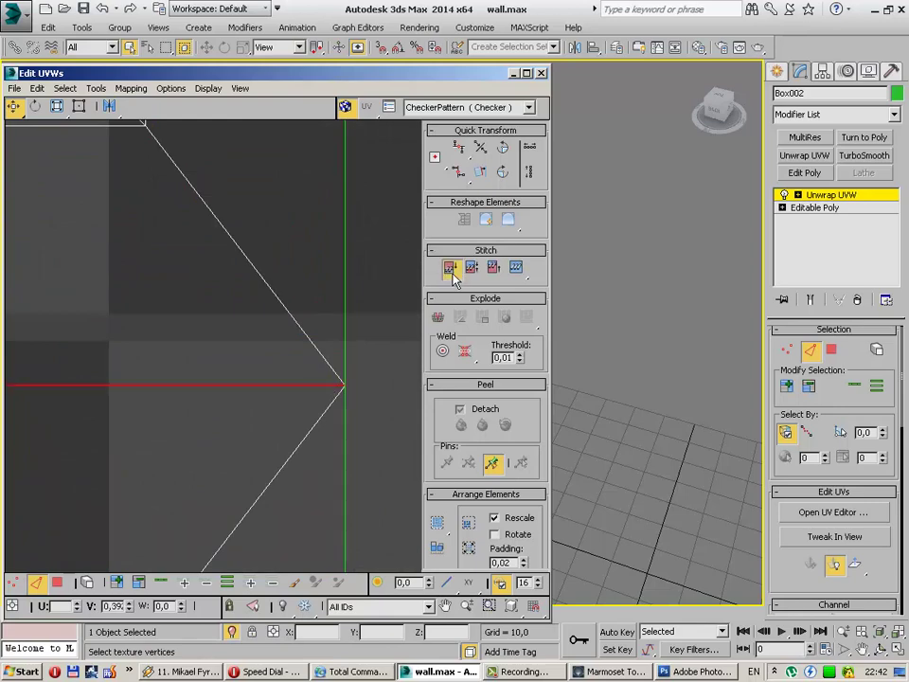
scroll(282, 372, "down", 3)
scroll(275, 407, "down", 3)
scroll(289, 369, "down", 4)
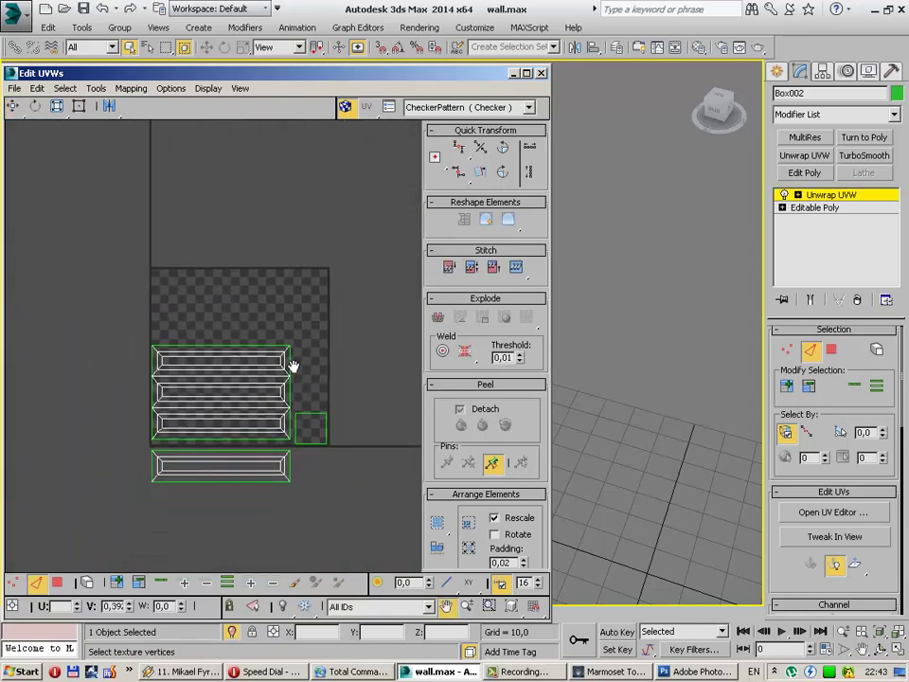
left_click(204, 419)
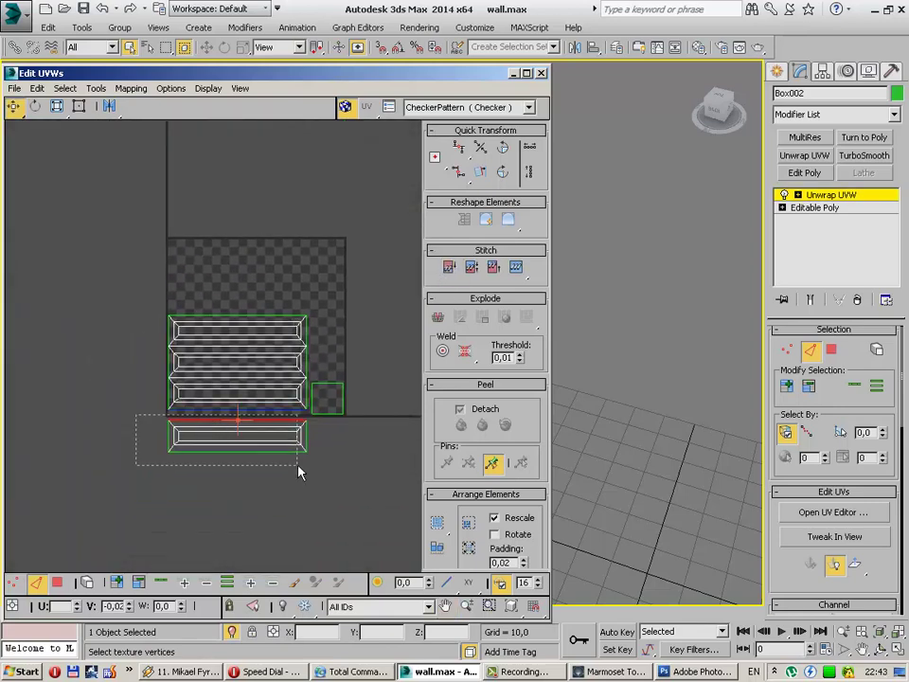
left_click_drag(299, 472, 312, 469)
scroll(303, 426, "up", 5)
scroll(331, 454, "up", 2)
scroll(341, 407, "up", 2)
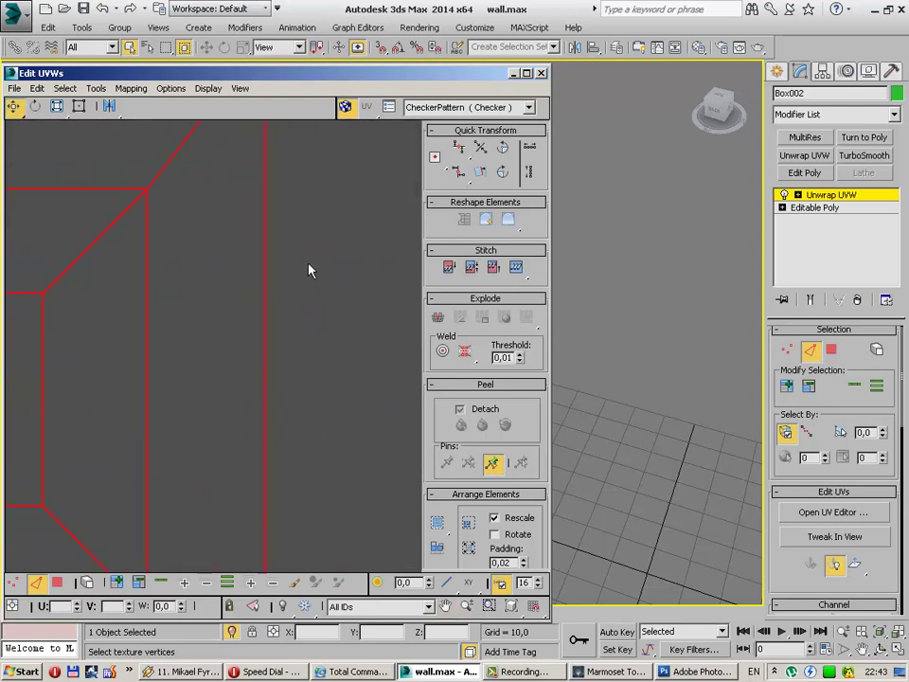
scroll(308, 271, "down", 2)
scroll(287, 331, "down", 2)
middle_click_drag(289, 344, 289, 493)
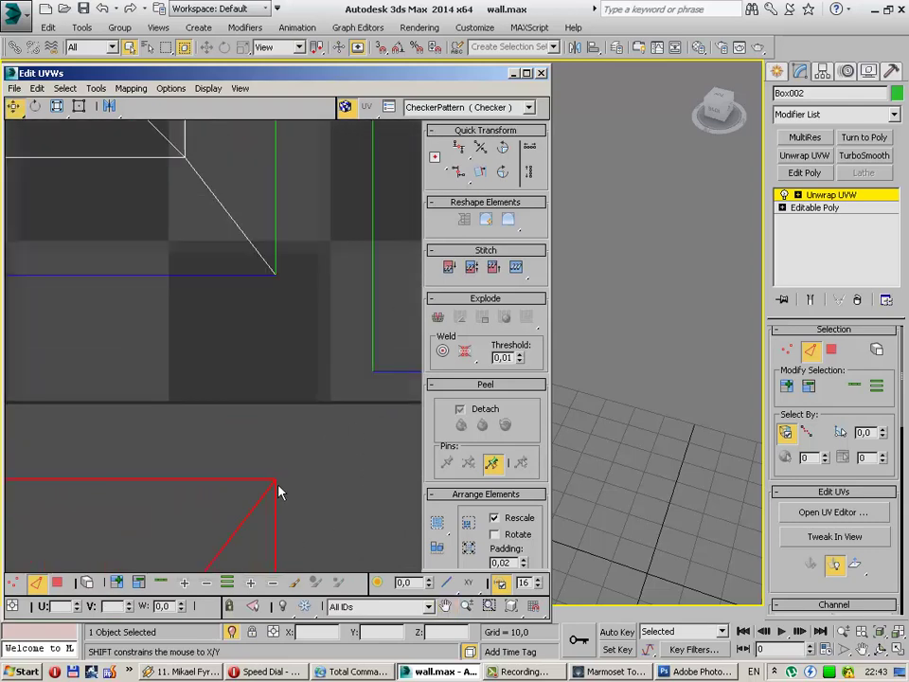
left_click_drag(275, 478, 292, 287)
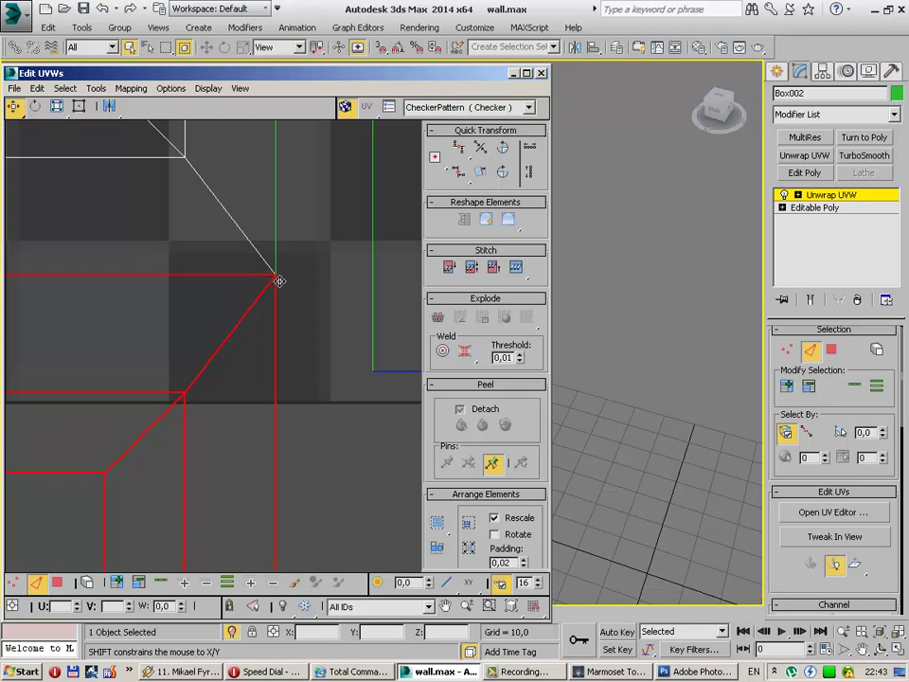
left_click(292, 287)
left_click(274, 275)
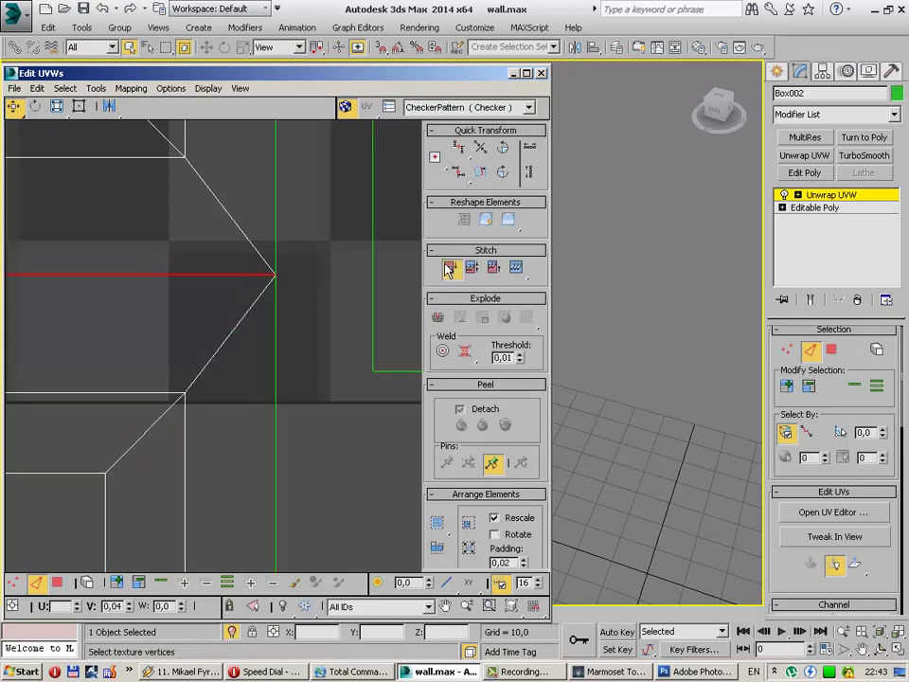
Step: Move the square UV shell up so it sits flush against the long strip
scroll(328, 305, "down", 2)
scroll(183, 467, "down", 2)
scroll(188, 366, "down", 1)
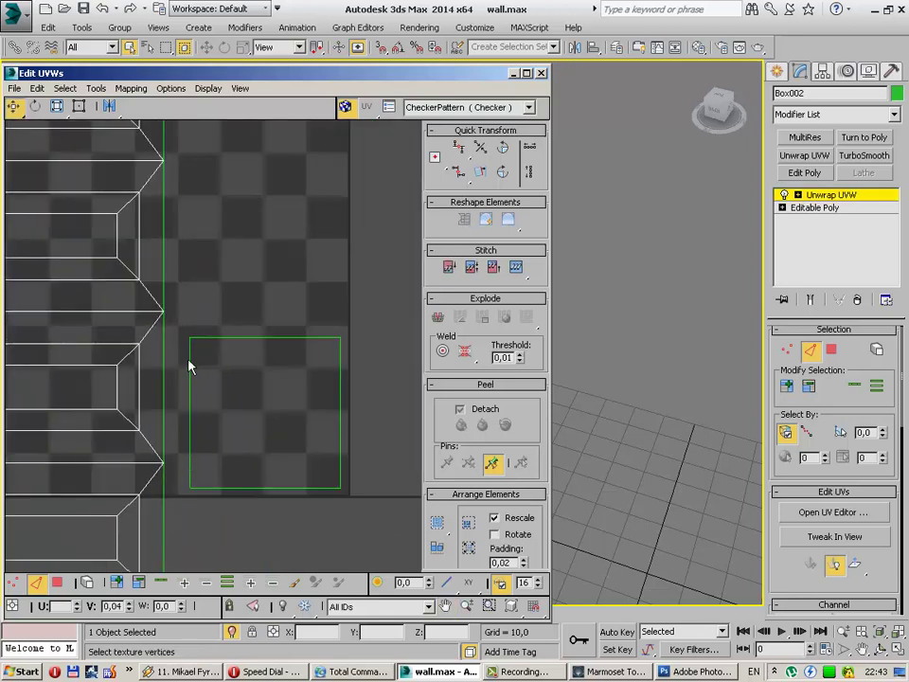
left_click_drag(188, 361, 299, 492)
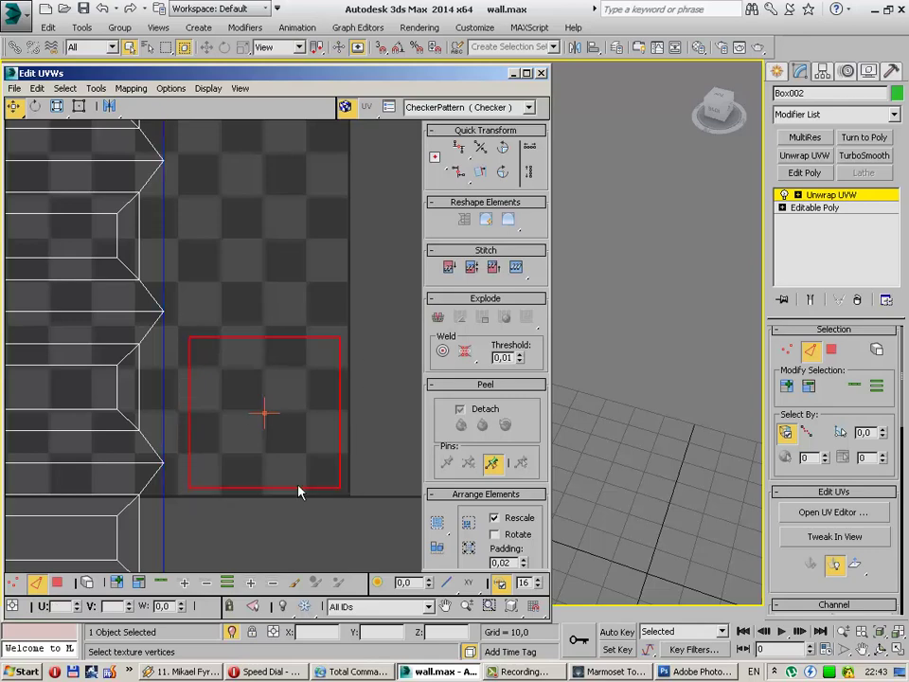
left_click_drag(193, 493, 165, 456)
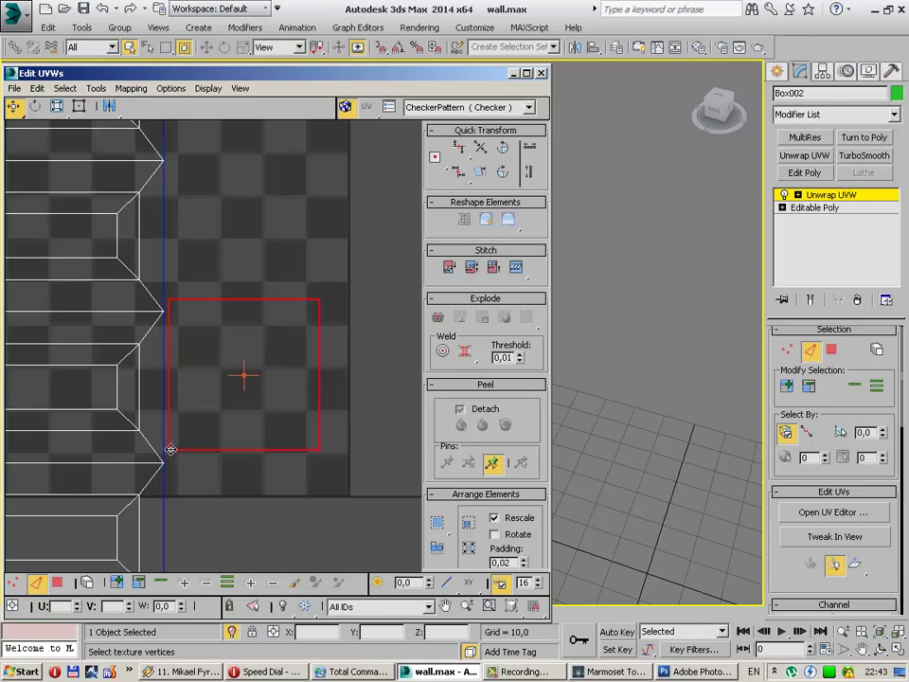
scroll(175, 391, "up", 3)
middle_click_drag(181, 410, 188, 348)
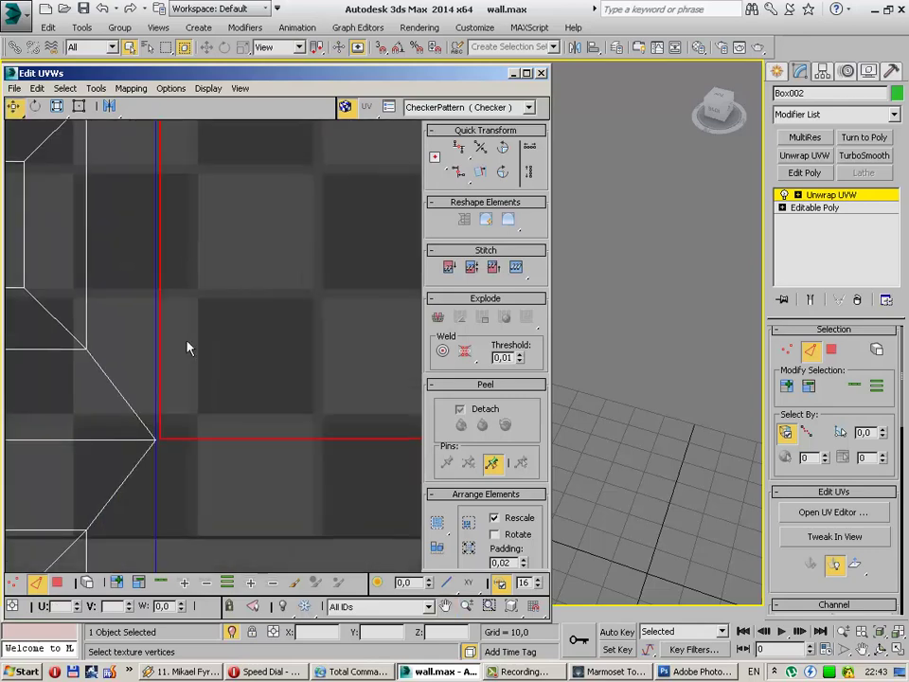
left_click_drag(162, 409, 157, 403)
Step: Select every one of the pillar's UV shells as faces
left_click(143, 401)
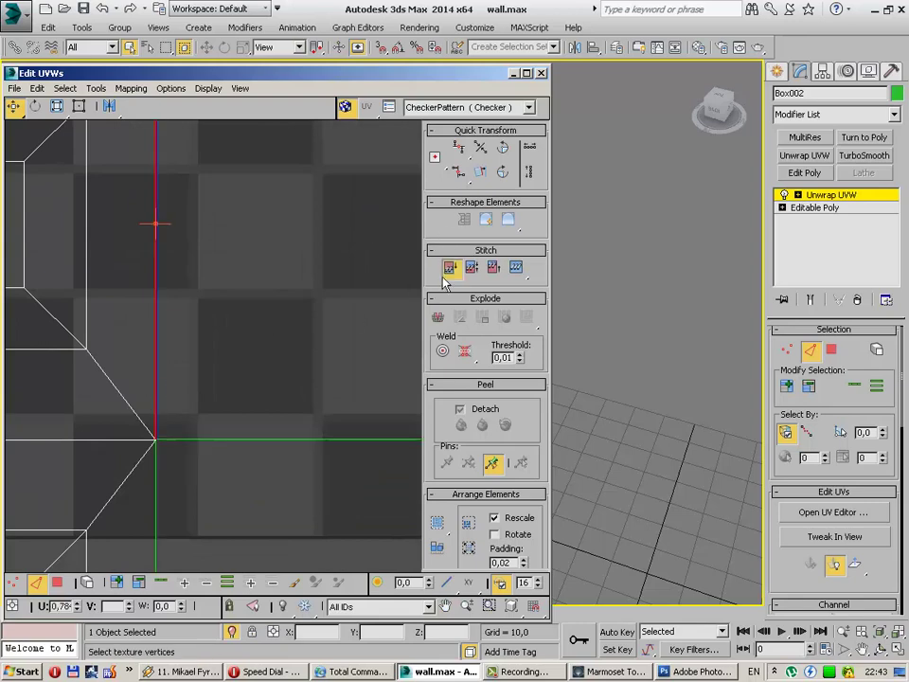
scroll(315, 320, "down", 5)
scroll(315, 320, "down", 3)
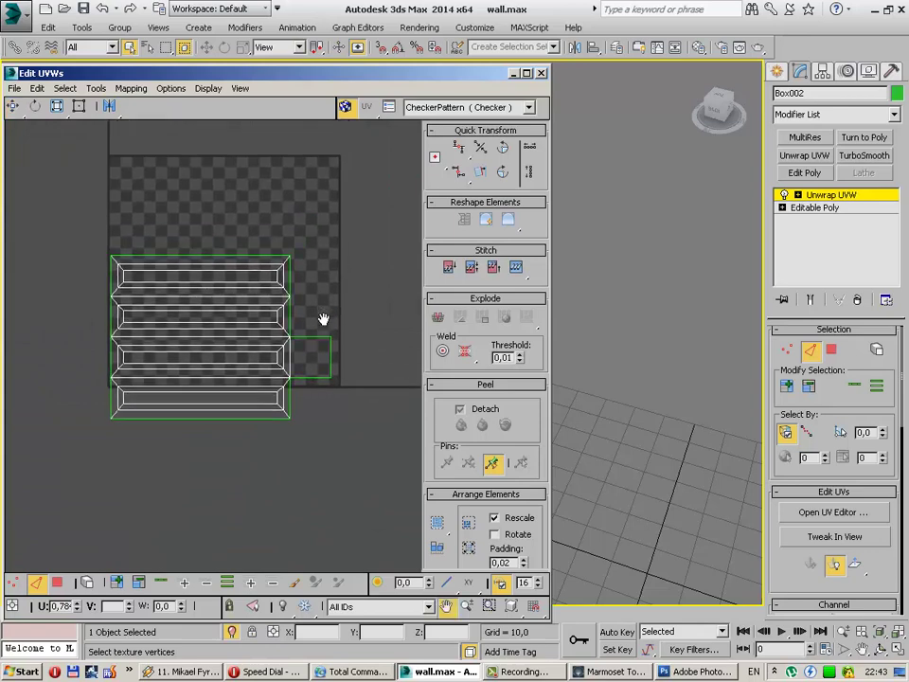
left_click_drag(361, 464, 361, 462)
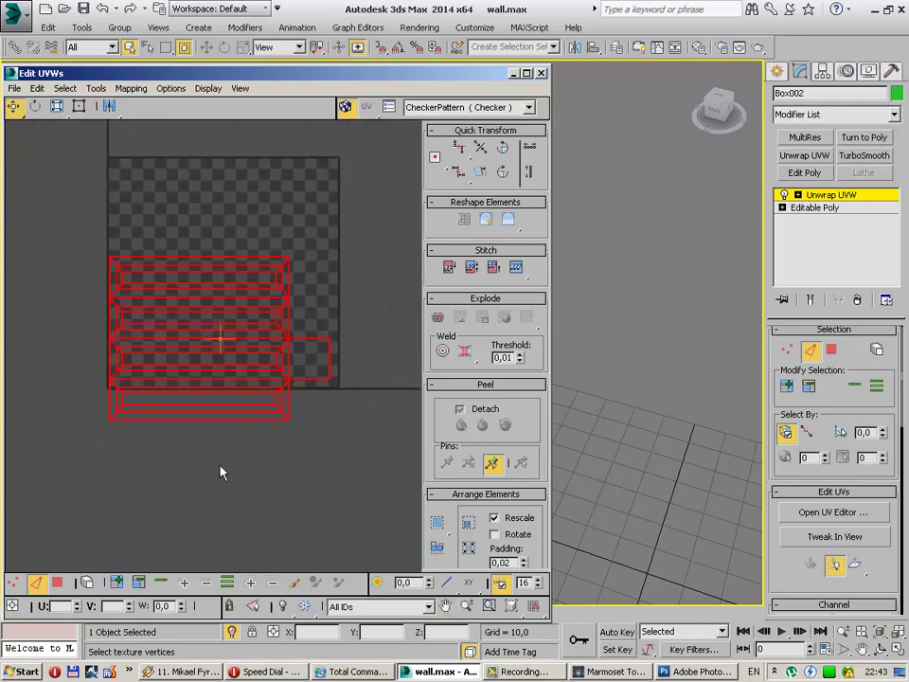
left_click(57, 584)
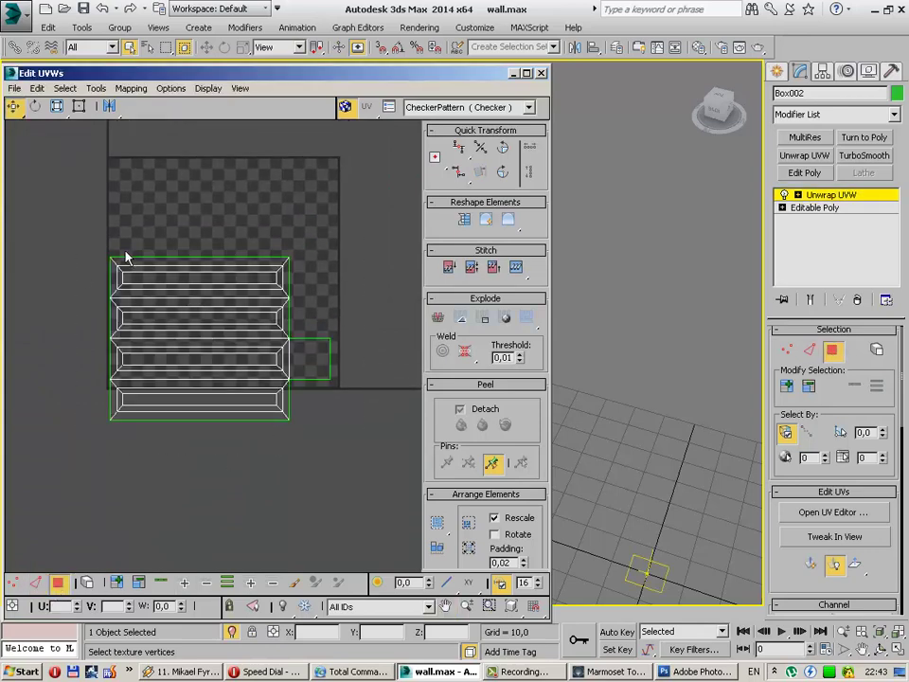
left_click_drag(351, 464, 352, 463)
Step: Park the pillar's UV shells below the 0–1 texture square and close the UV editor
left_click_drag(313, 367, 324, 288)
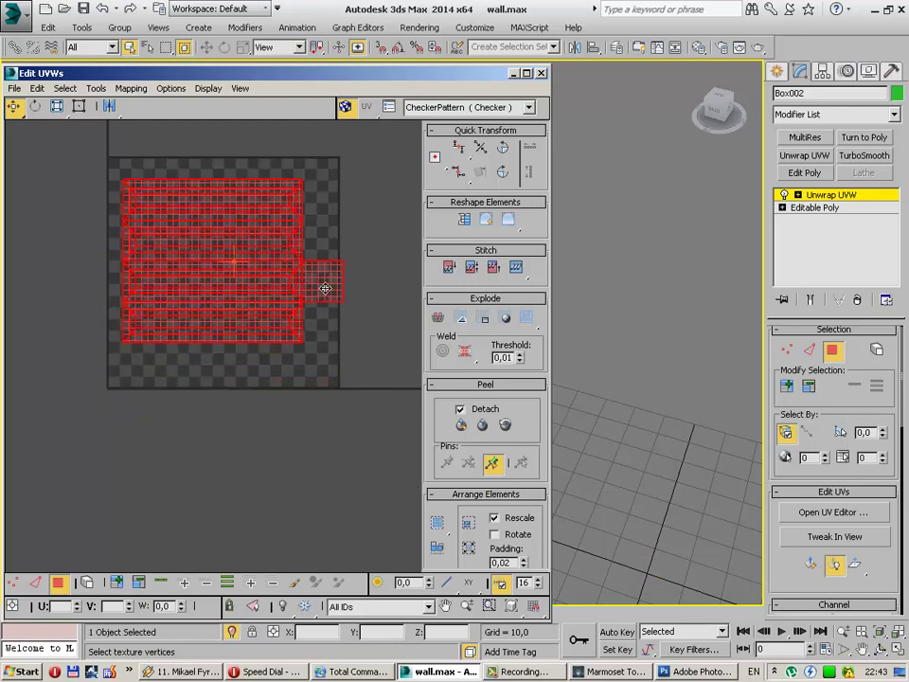
left_click_drag(257, 232, 318, 453)
left_click(340, 344)
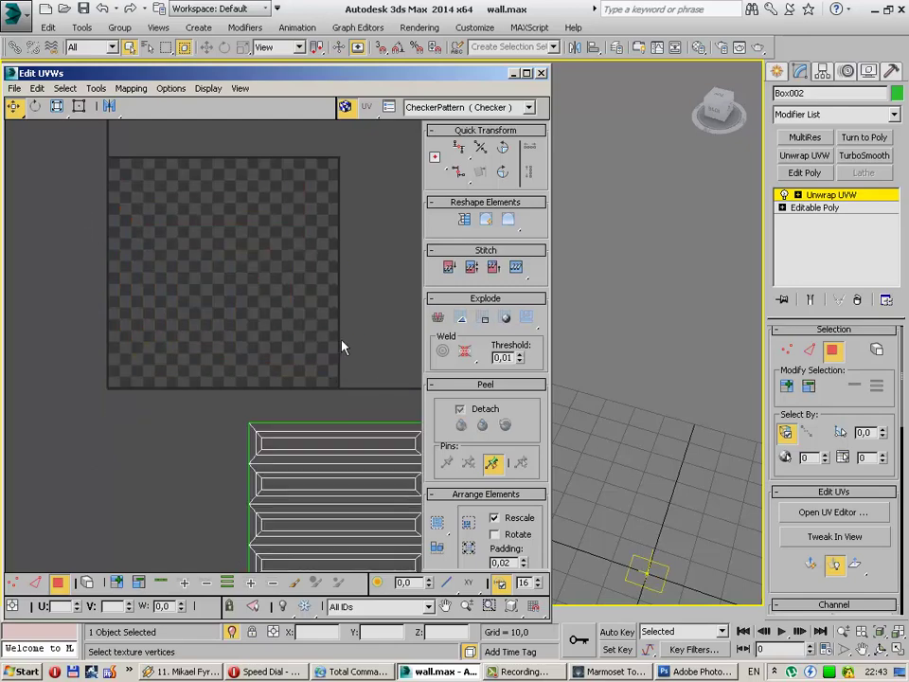
left_click(541, 72)
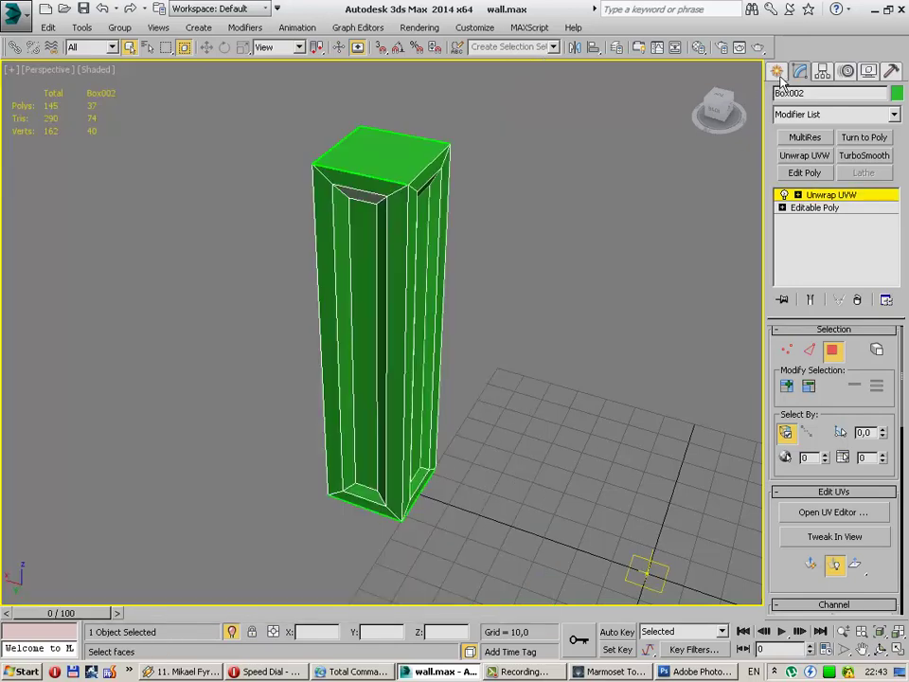
left_click(776, 71)
Step: Open the Material Editor with the pillar selected, then close it again
left_click(531, 304)
scroll(538, 309, "down", 4)
scroll(517, 311, "down", 2)
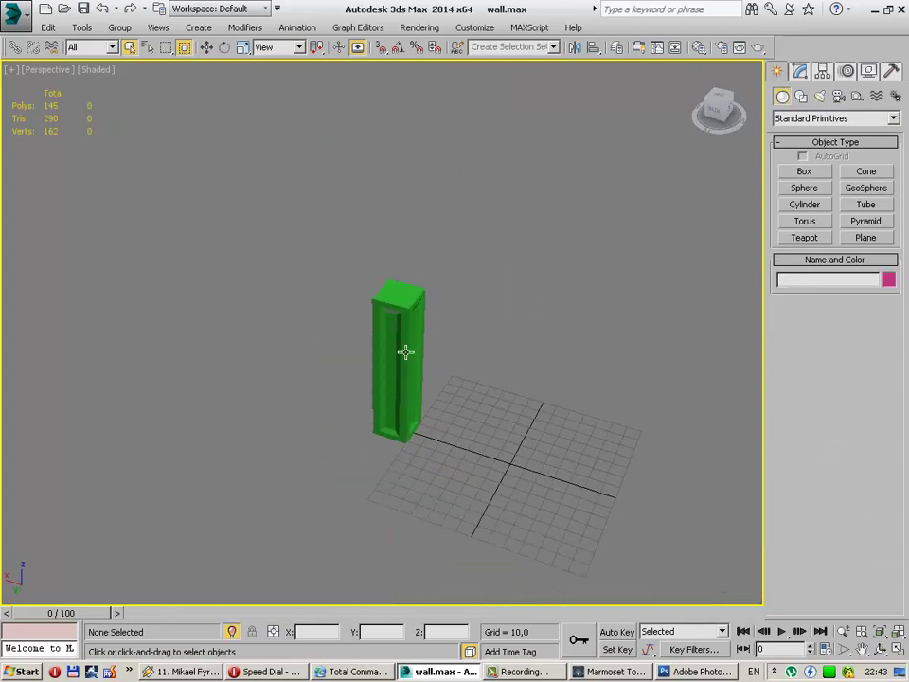
left_click(405, 351)
key("m")
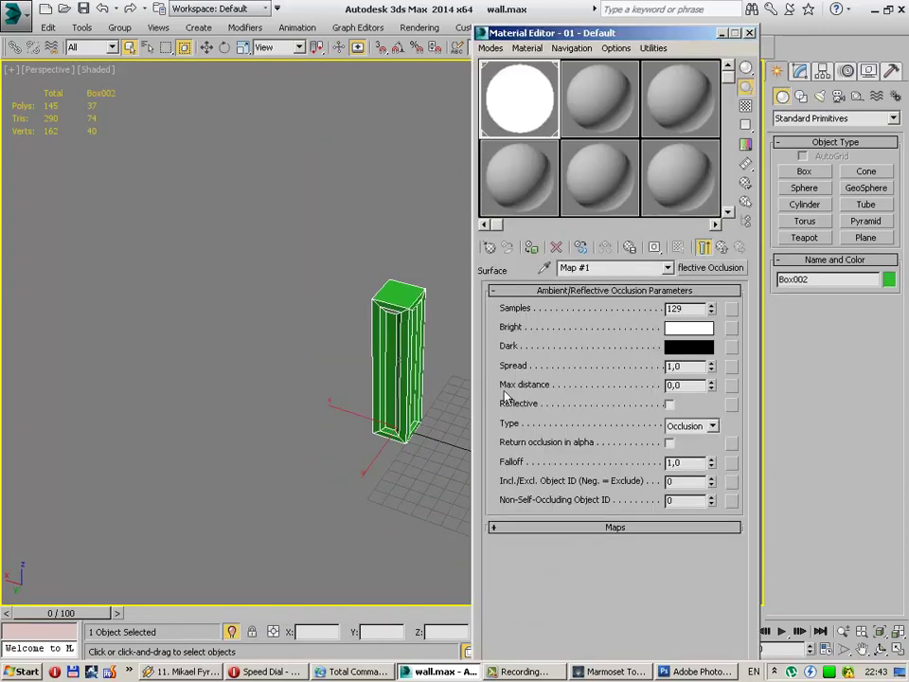
left_click(749, 32)
left_click(463, 361)
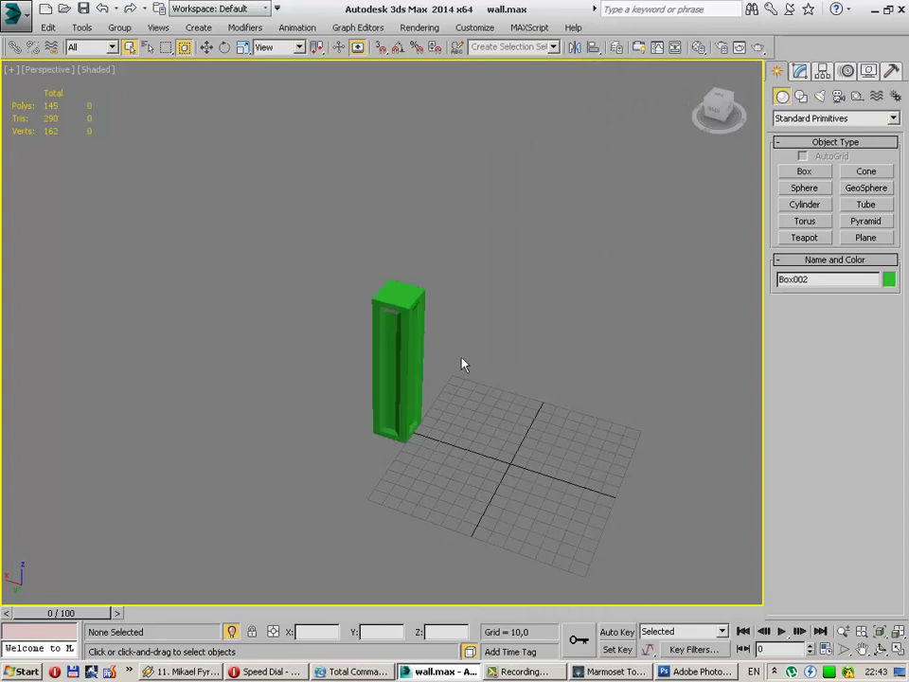
Step: Turn off Isolate Selection to bring back the wall, and orbit to see it edge-on
left_click(229, 632)
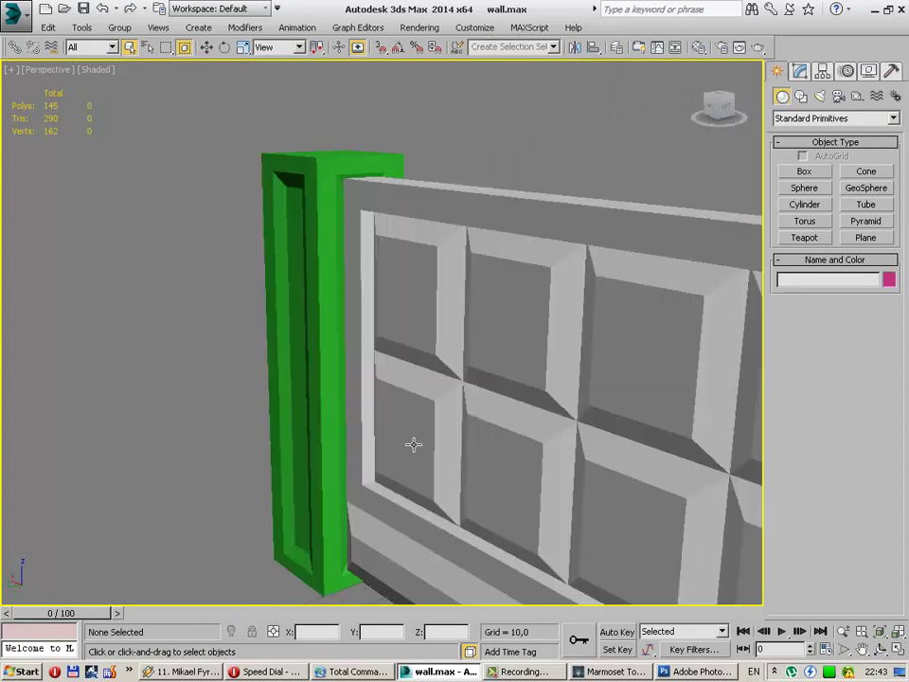
scroll(412, 444, "down", 2)
scroll(426, 473, "down", 2)
scroll(398, 445, "down", 2)
scroll(374, 440, "down", 2)
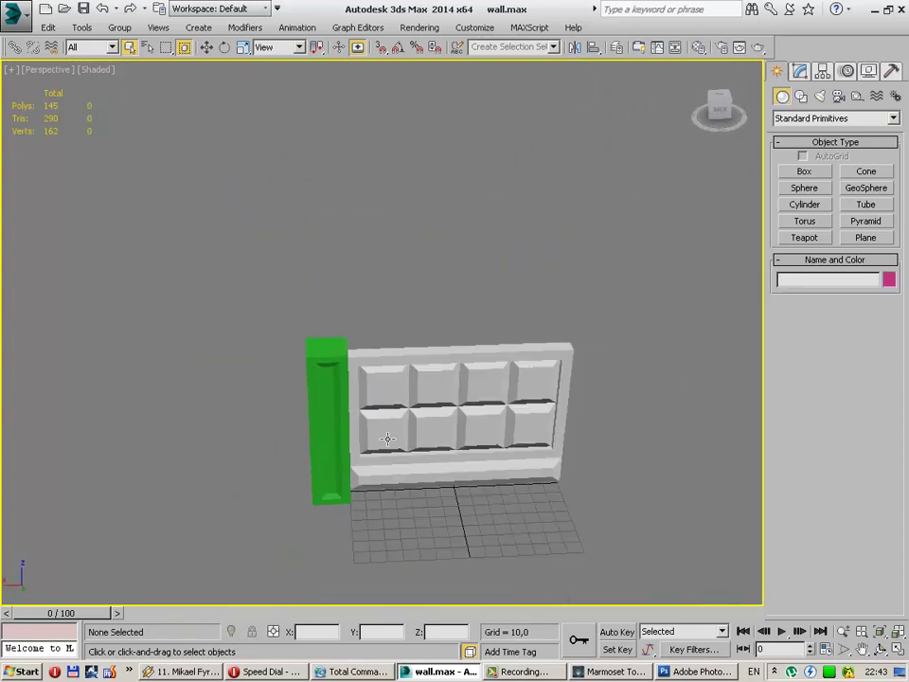
mouse_move(387, 438)
middle_mouse_down("alt")
mouse_move(416, 432)
mouse_move(371, 380)
mouse_move(470, 392)
mouse_move(685, 375)
mouse_move(579, 428)
mouse_move(519, 441)
middle_mouse_up("alt")
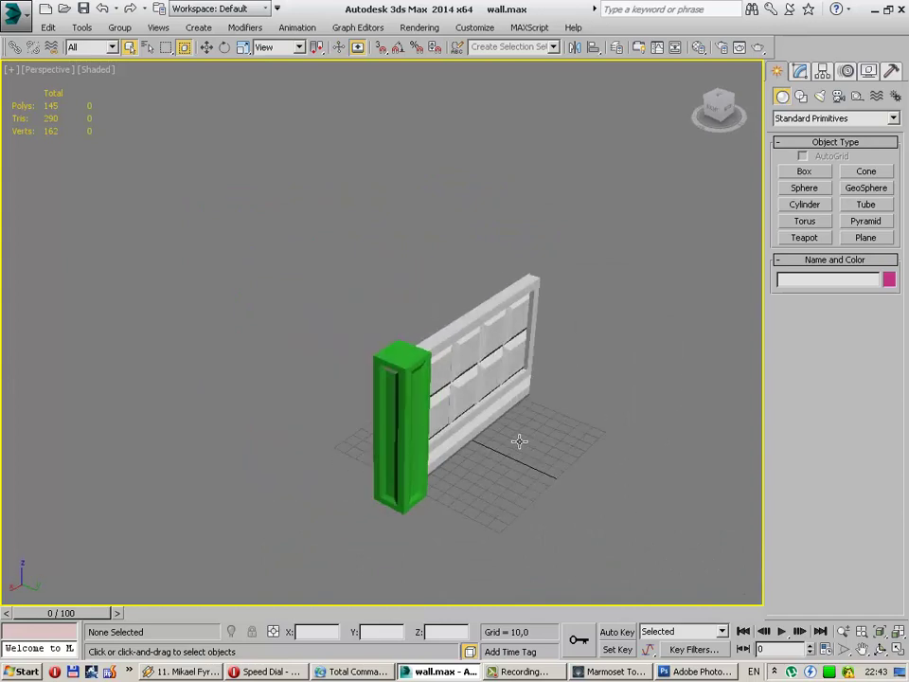
Step: Shift-move the paneled wall to the right to create a copy of it
left_click(489, 367)
left_click(206, 46)
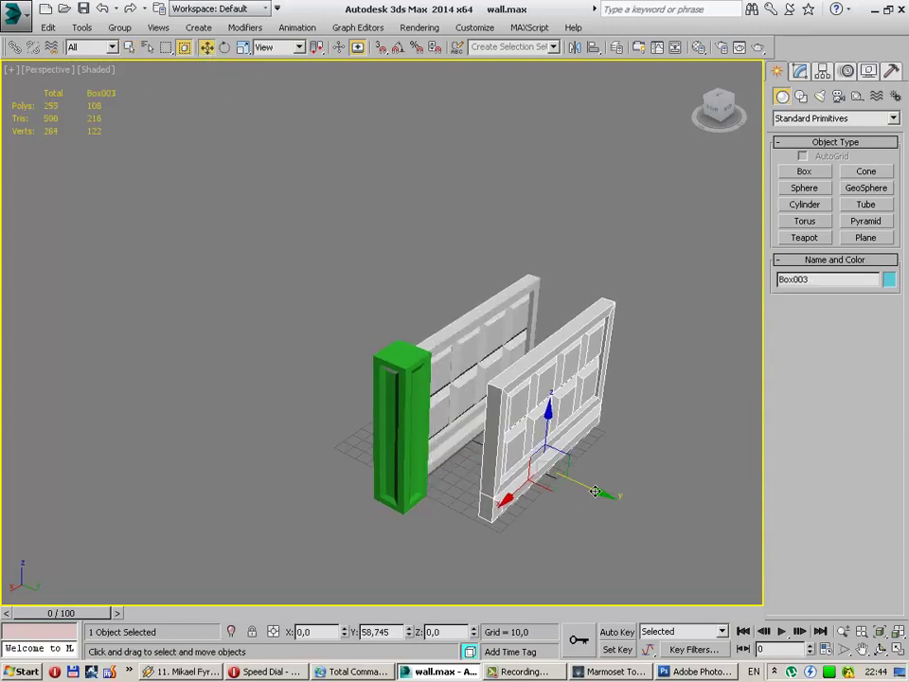
left_click_drag(530, 462, 598, 508, "shift")
left_click(456, 402)
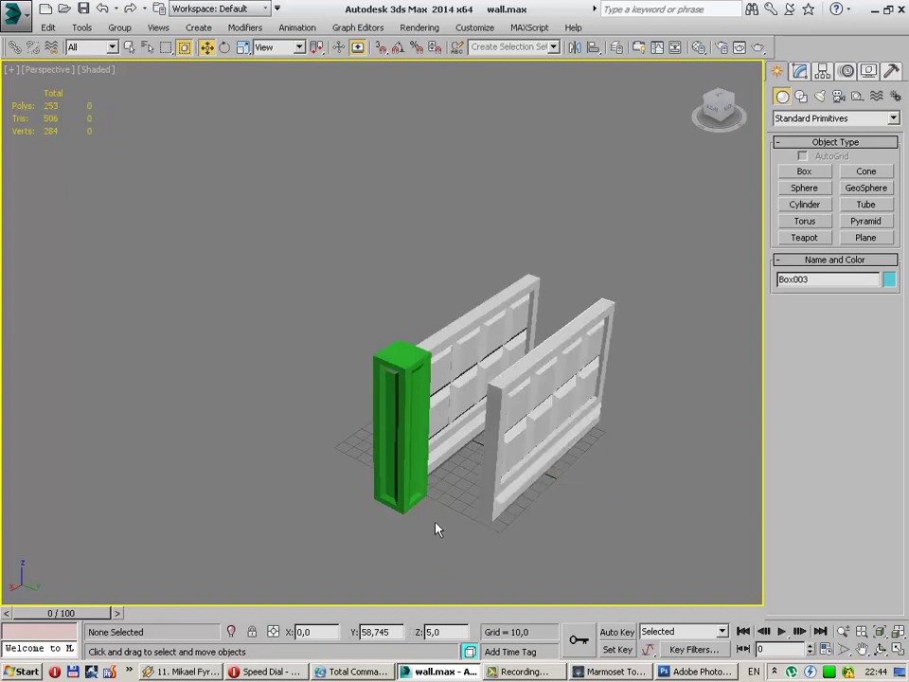
Step: Collapse the green pillar's modifier stack so its unwrap is baked into the mesh
left_click(435, 397)
left_click(810, 76)
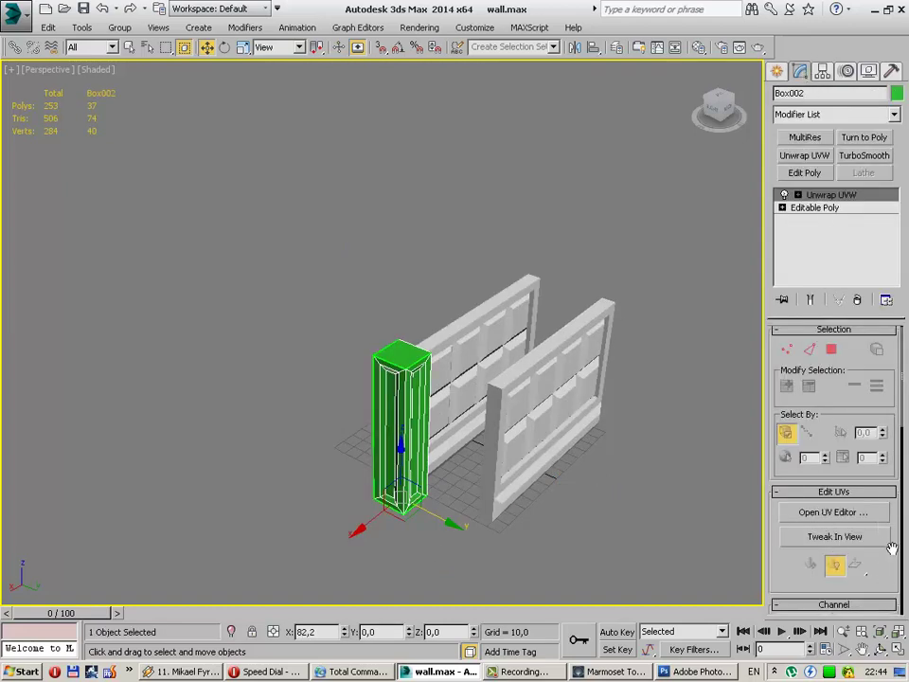
scroll(892, 549, "down", 5)
scroll(891, 549, "down", 2)
scroll(892, 549, "down", 4)
scroll(892, 549, "up", 12)
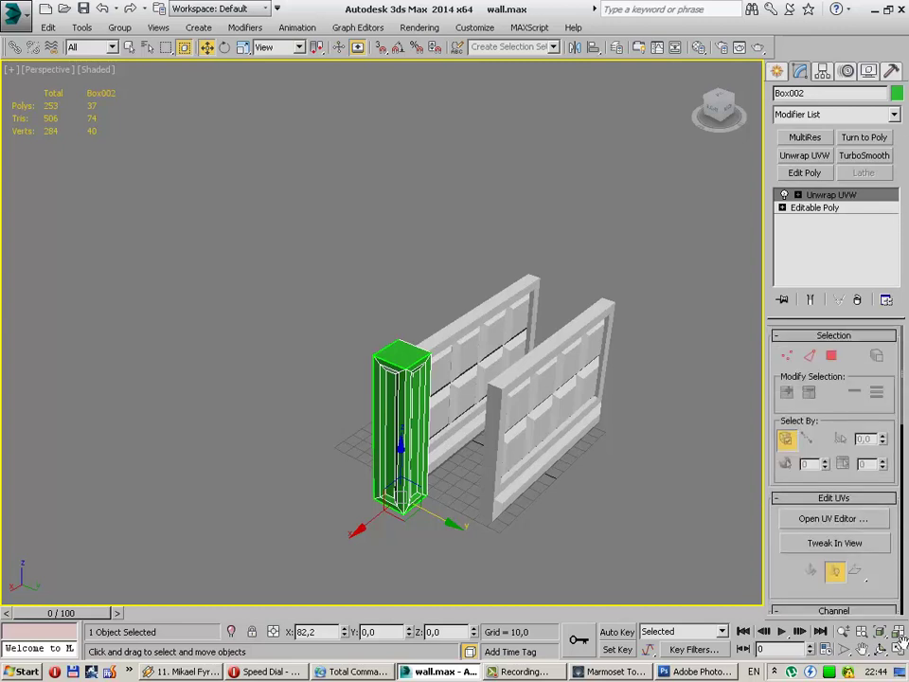
scroll(901, 585, "down", 3)
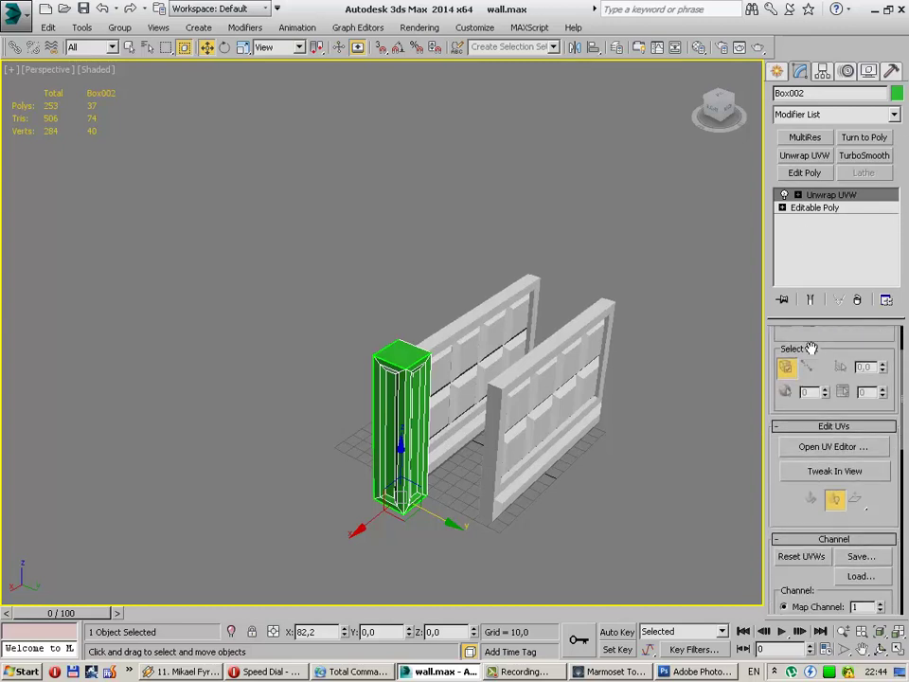
right_click(815, 235)
left_click(801, 361)
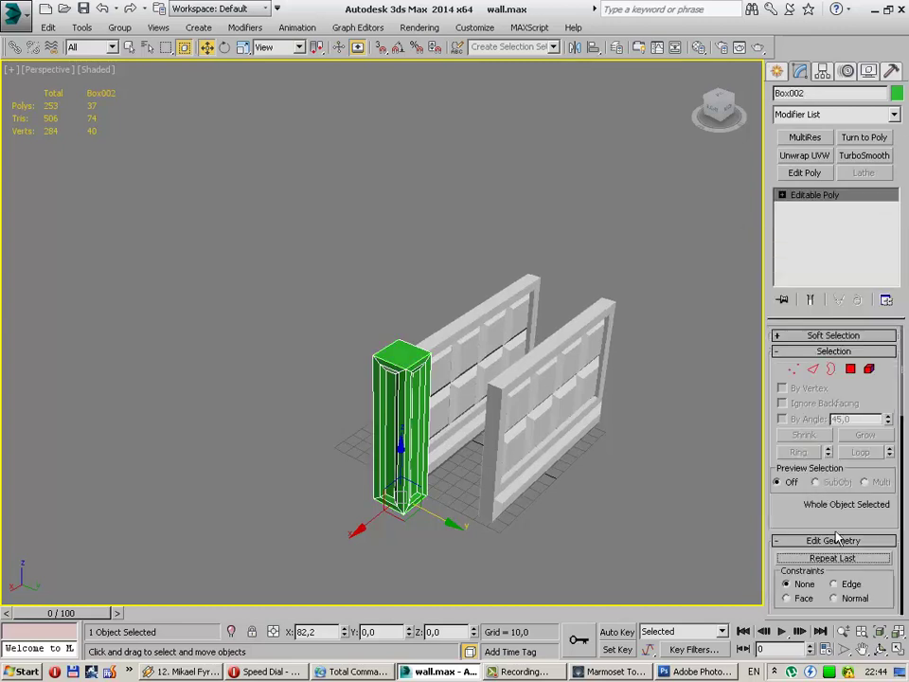
Step: Attach the wall copy to the pillar and apply a new Unwrap UVW
left_click_drag(835, 537, 833, 402)
left_click(797, 519)
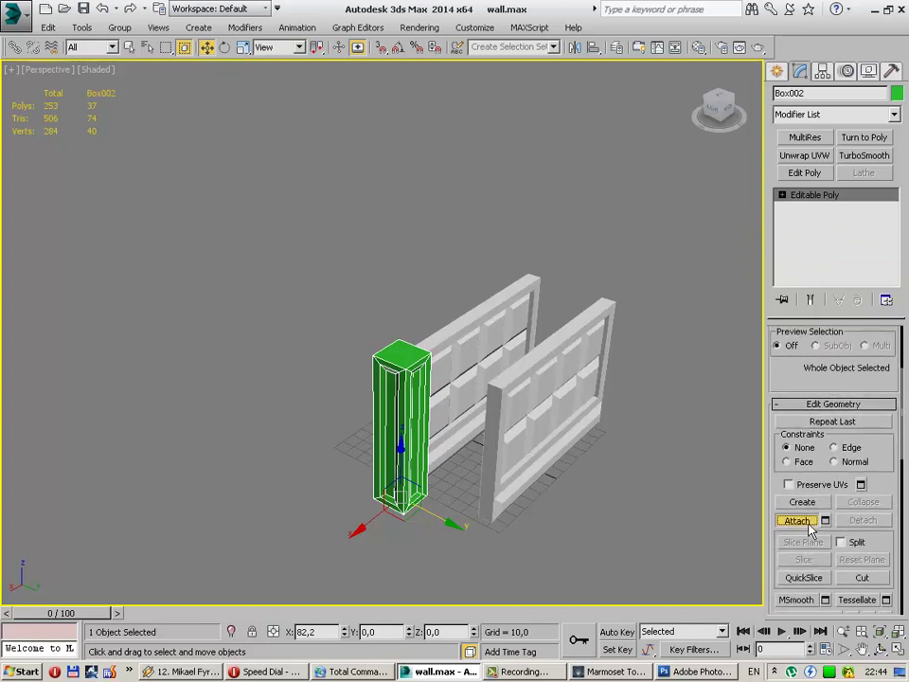
left_click(525, 408)
left_click(800, 154)
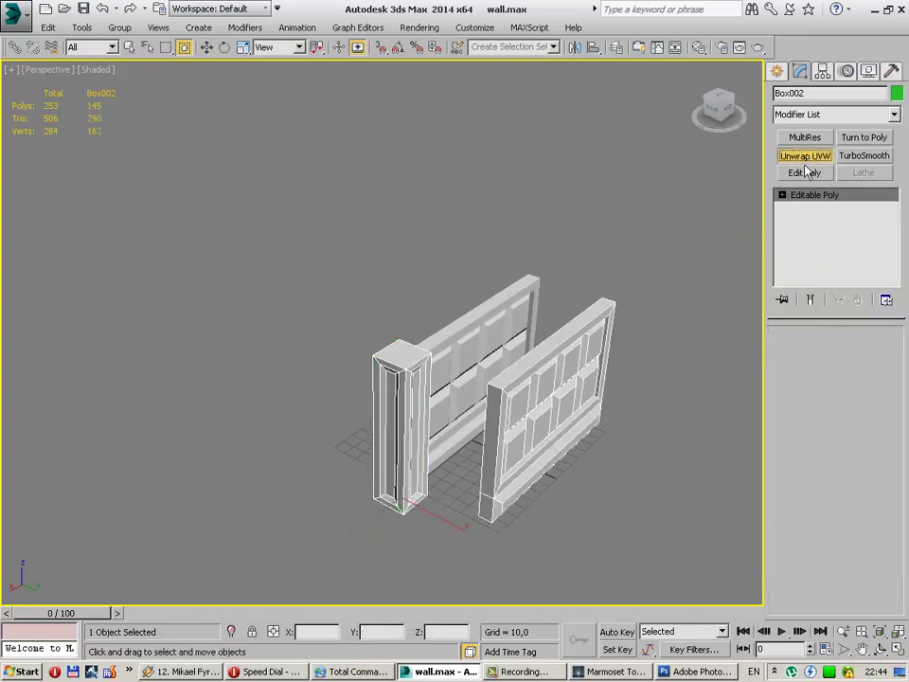
Step: Select the wall copy's UV strip, shrink it, and move it up into the texture square
left_click(831, 449)
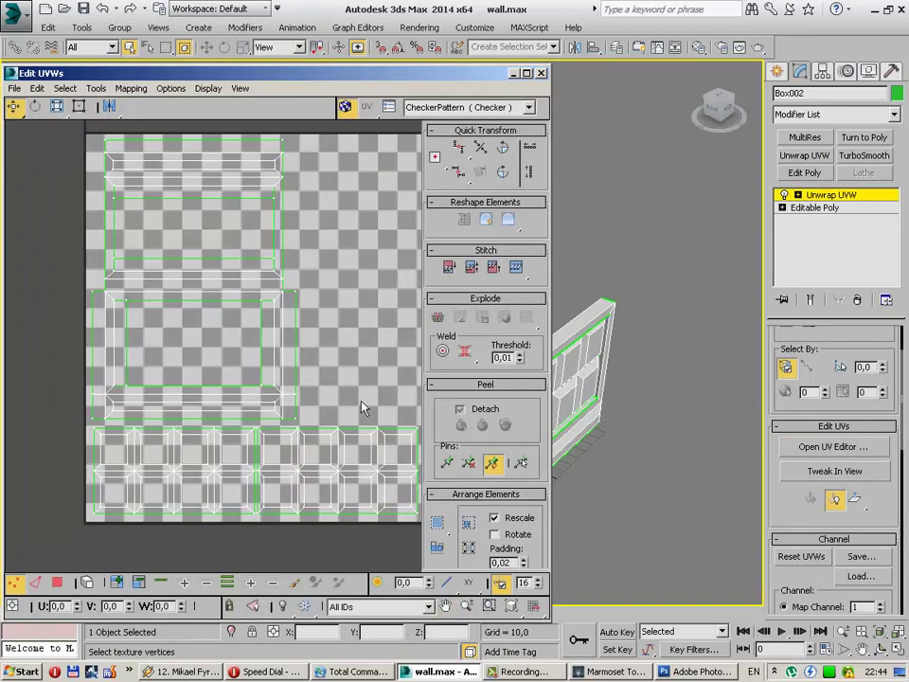
scroll(362, 407, "down", 3)
middle_click_drag(365, 405, 216, 304)
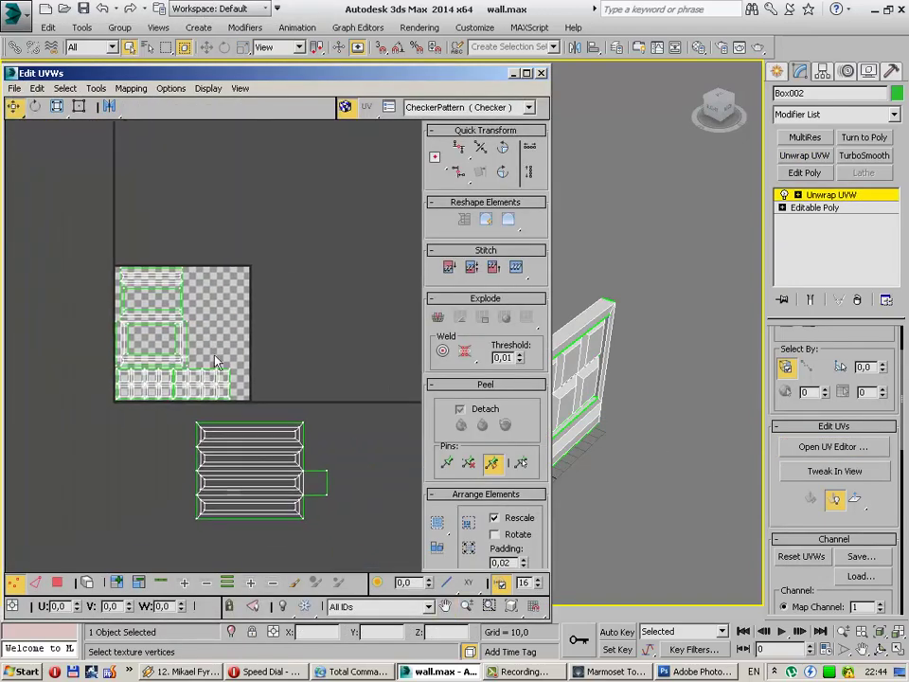
left_click_drag(184, 412, 369, 541)
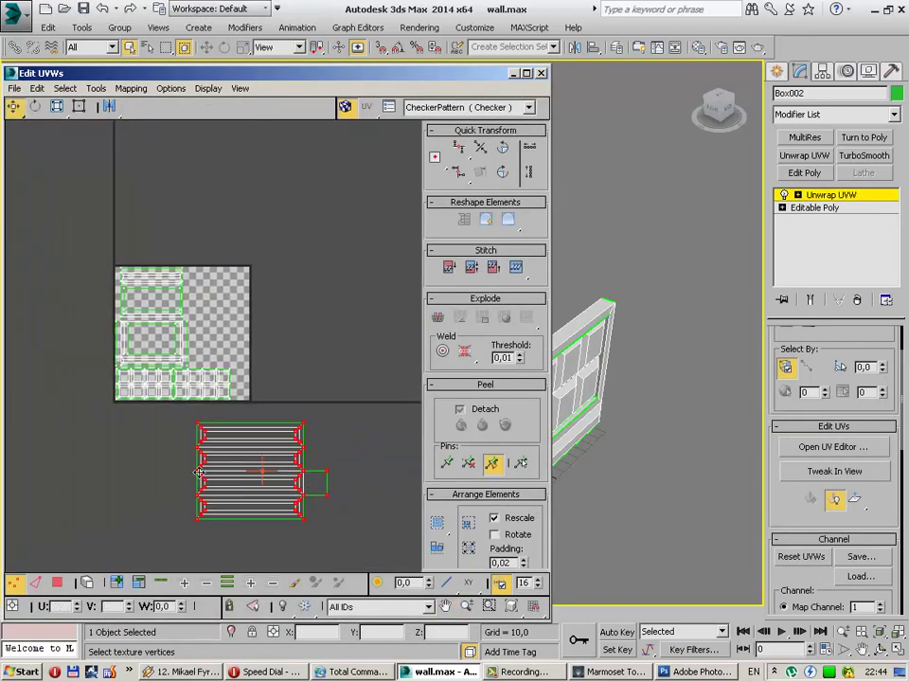
left_click_drag(120, 73, 174, 60)
left_click(111, 86)
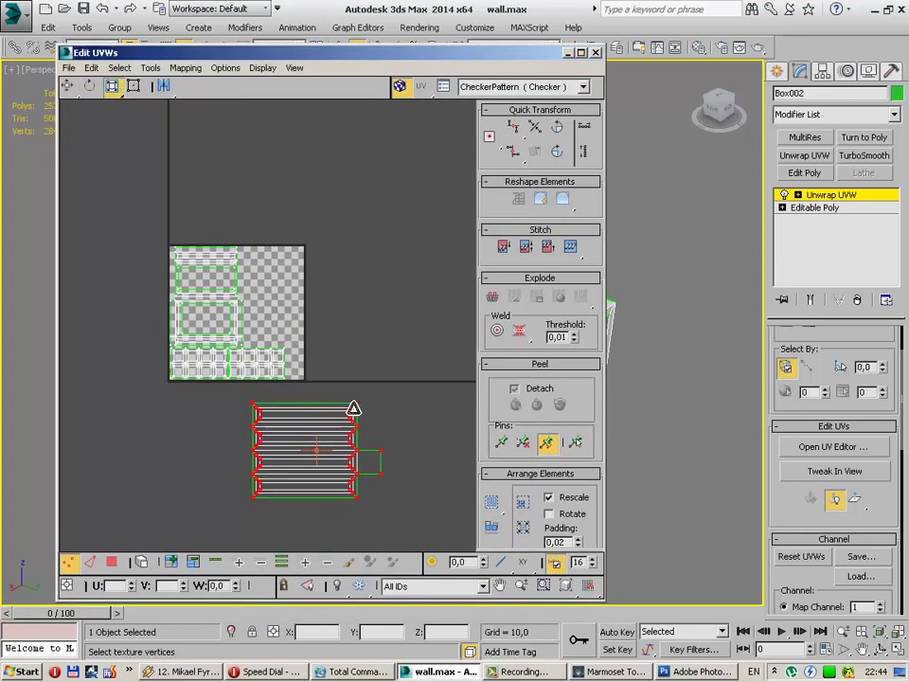
left_click_drag(355, 404, 299, 507)
key("w")
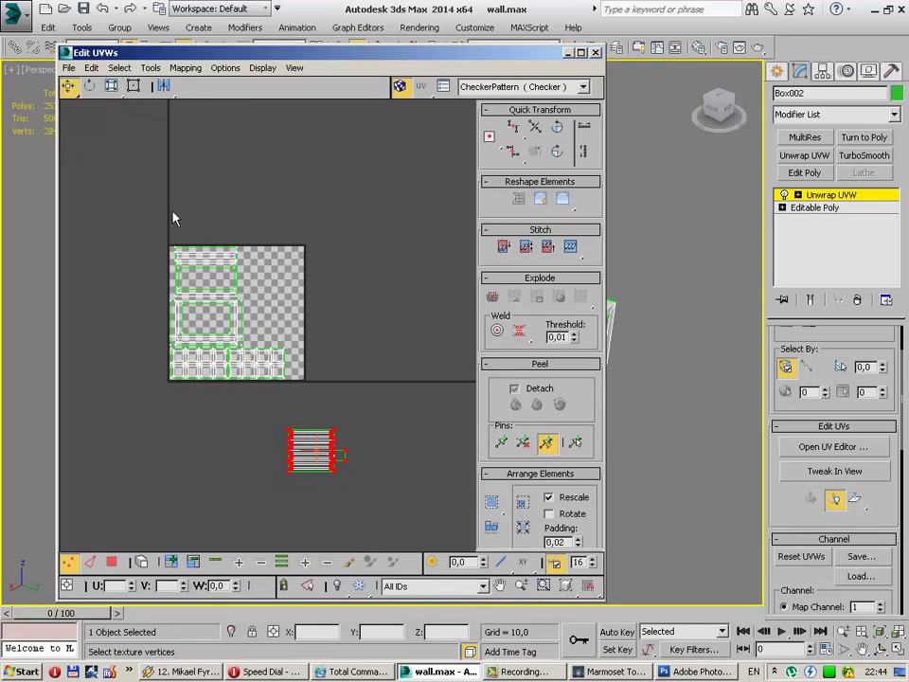
left_click_drag(331, 439, 292, 309)
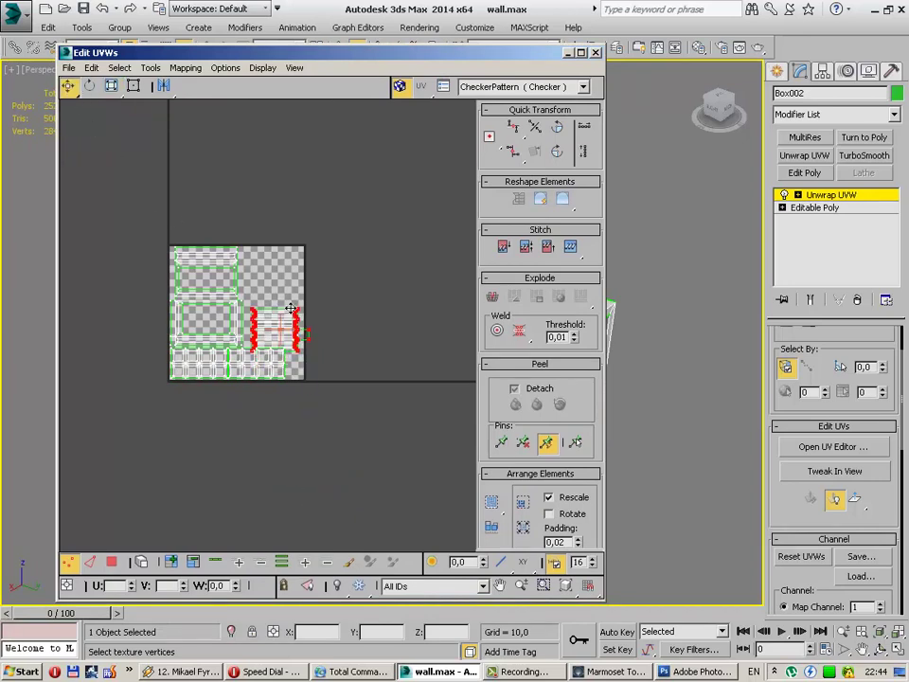
Step: Rotate the strips 90° upright, nudge them into place, and scale them slightly wider
scroll(293, 313, "up", 2)
scroll(287, 326, "up", 2)
scroll(287, 328, "up", 2)
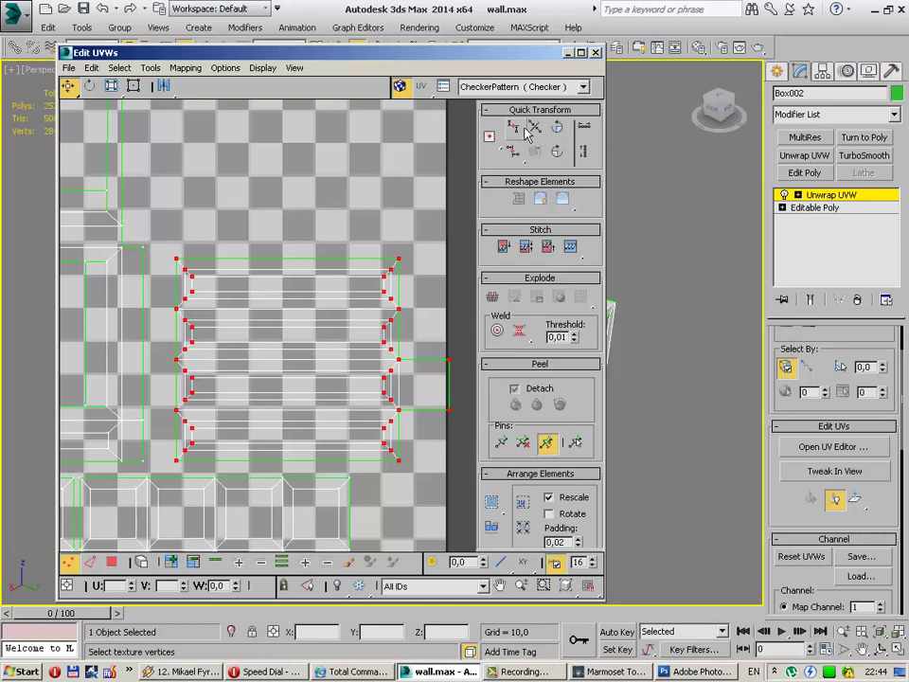
left_click(557, 129)
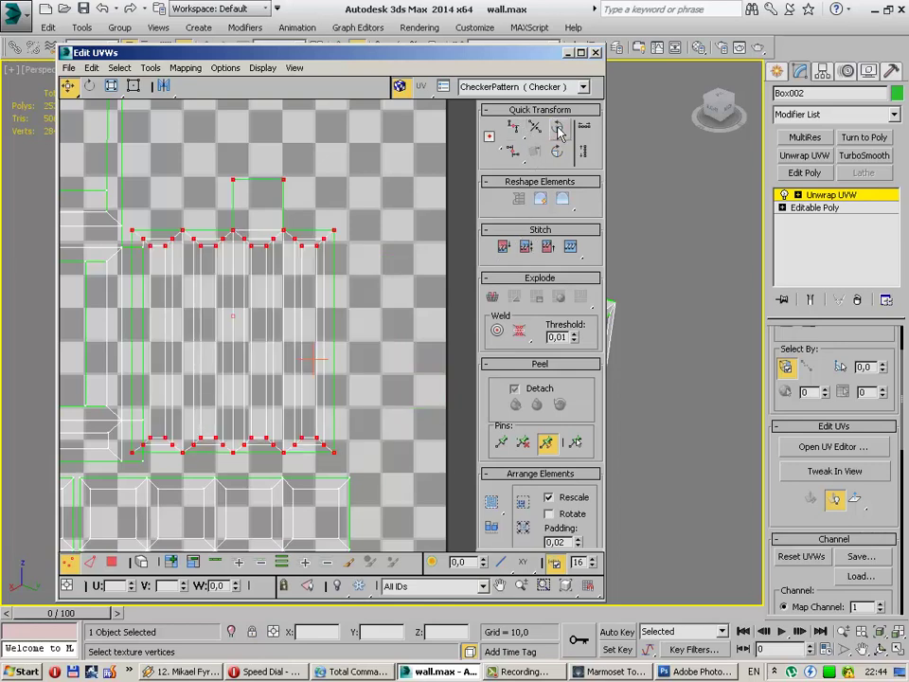
left_click_drag(151, 244, 169, 256)
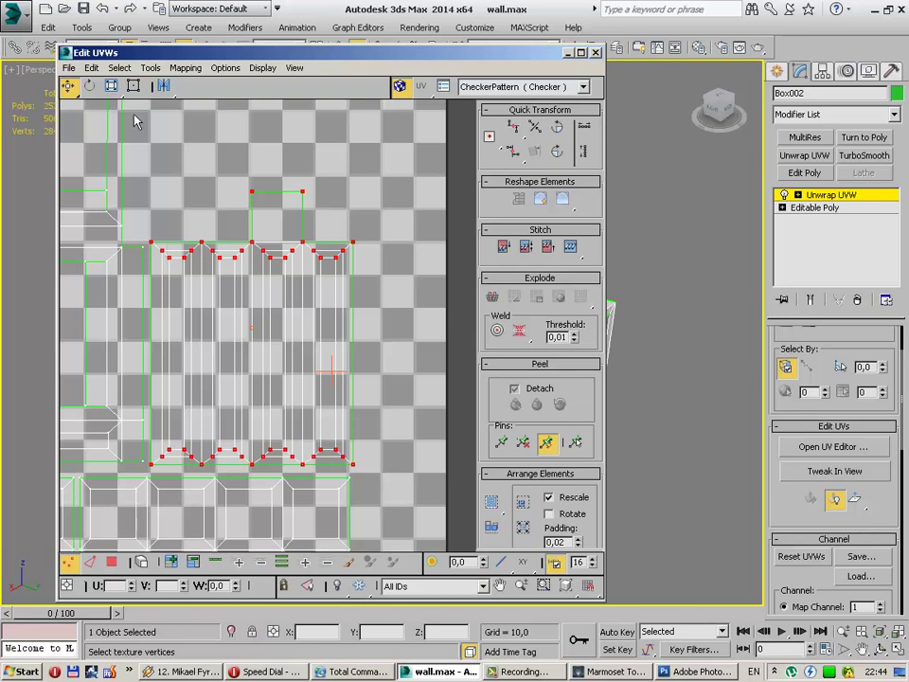
left_click(111, 86)
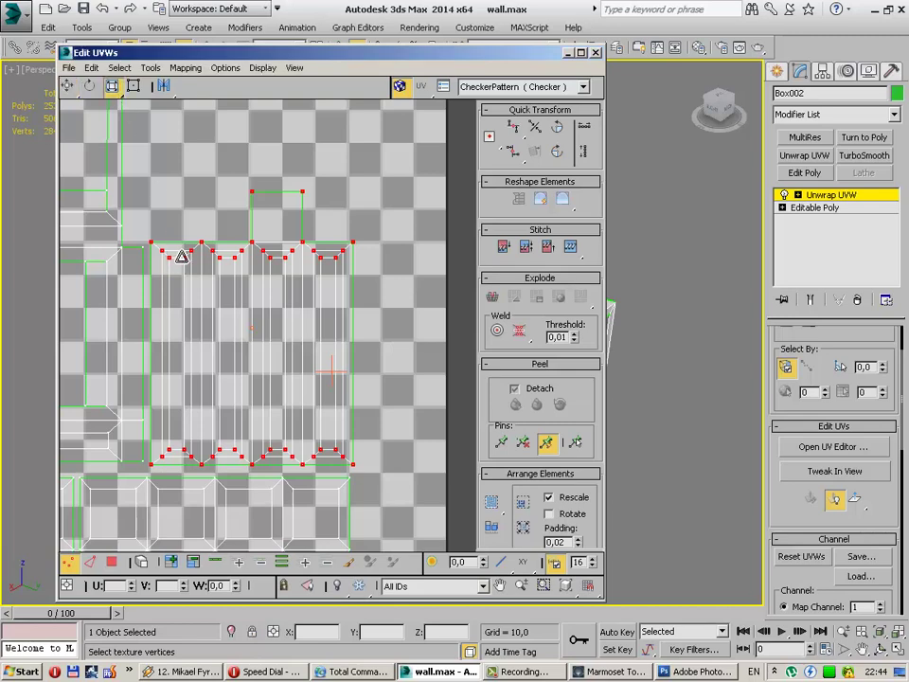
left_click_drag(181, 256, 228, 239)
Step: Fine-tune the strip's position in the free right-hand space, then close the UV editor
key("w")
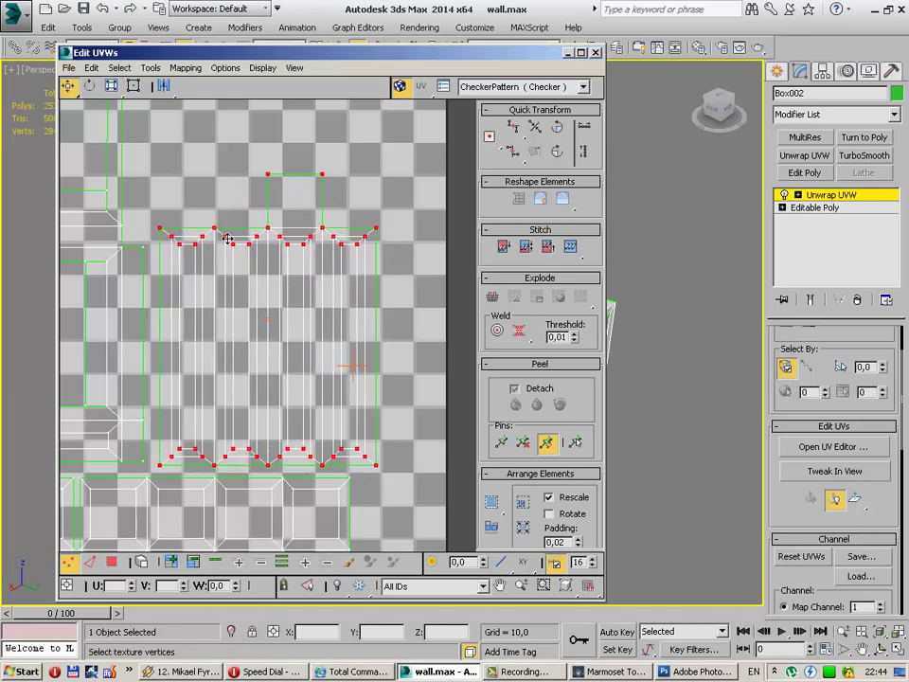
scroll(228, 238, "down", 5)
scroll(241, 243, "up", 1)
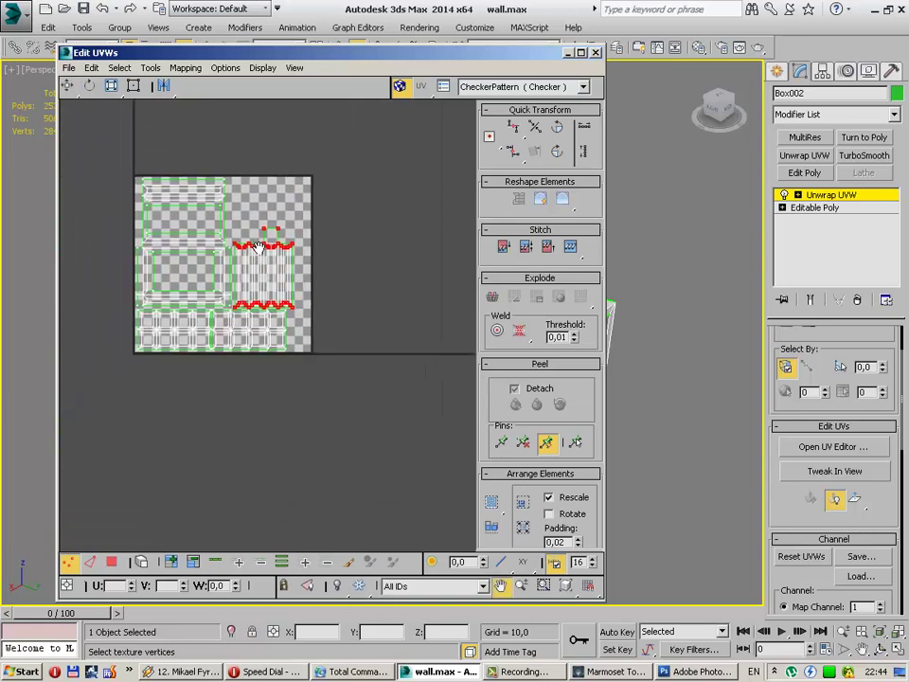
scroll(250, 246, "up", 1)
scroll(265, 252, "up", 2)
left_click_drag(266, 252, 269, 250)
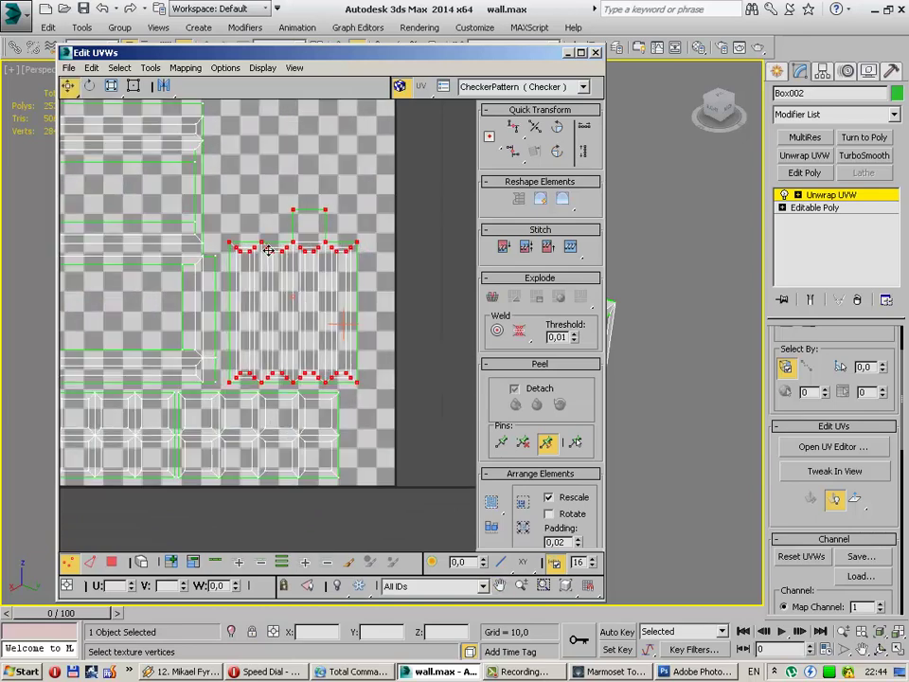
left_click(387, 262)
left_click(595, 52)
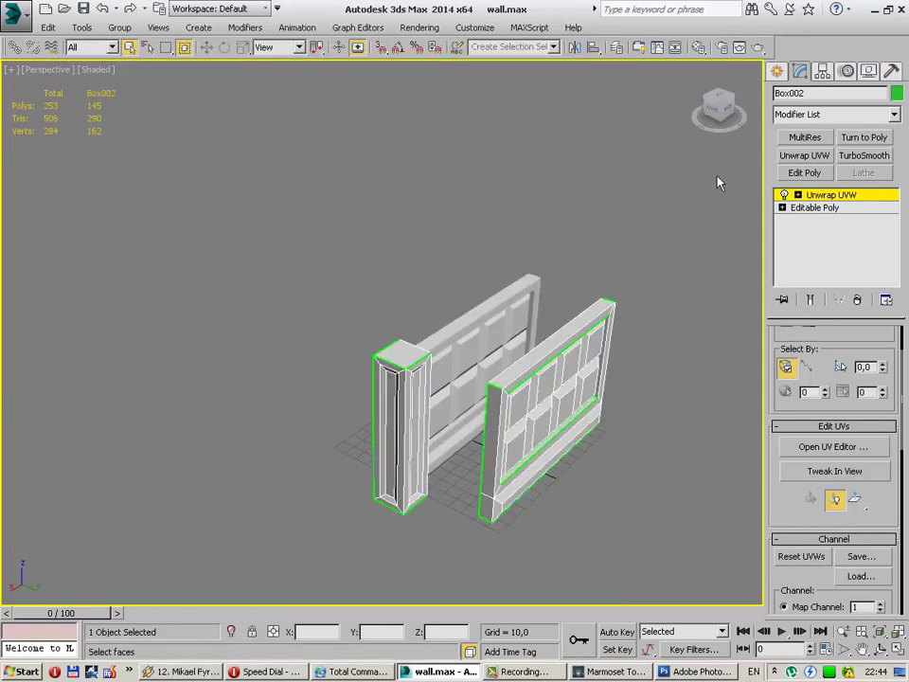
Step: Collapse Box002's Unwrap UVW into its editable mesh
left_click(777, 72)
left_click(681, 289)
left_click(612, 356)
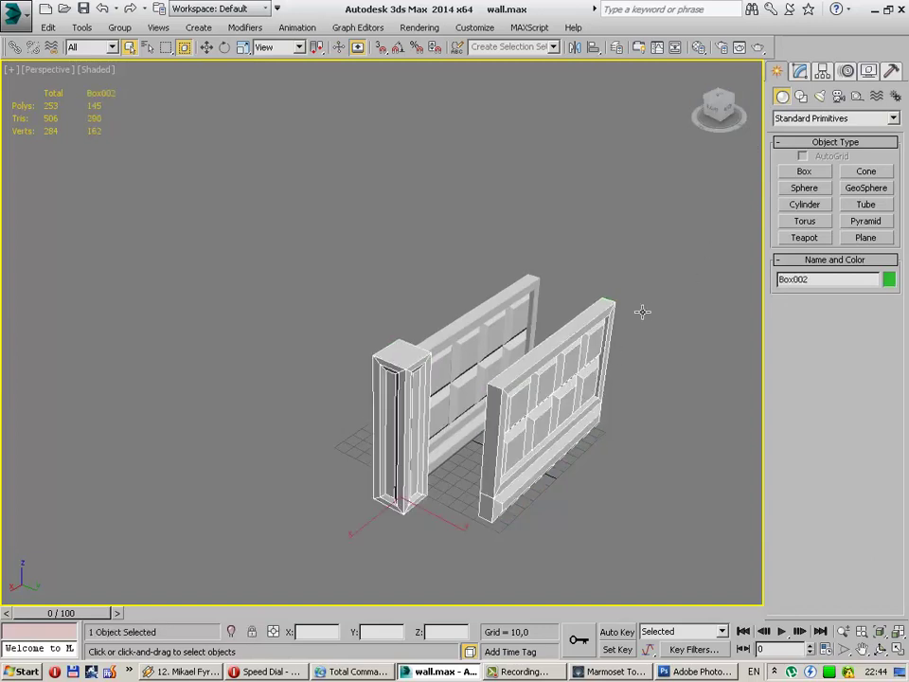
left_click(800, 72)
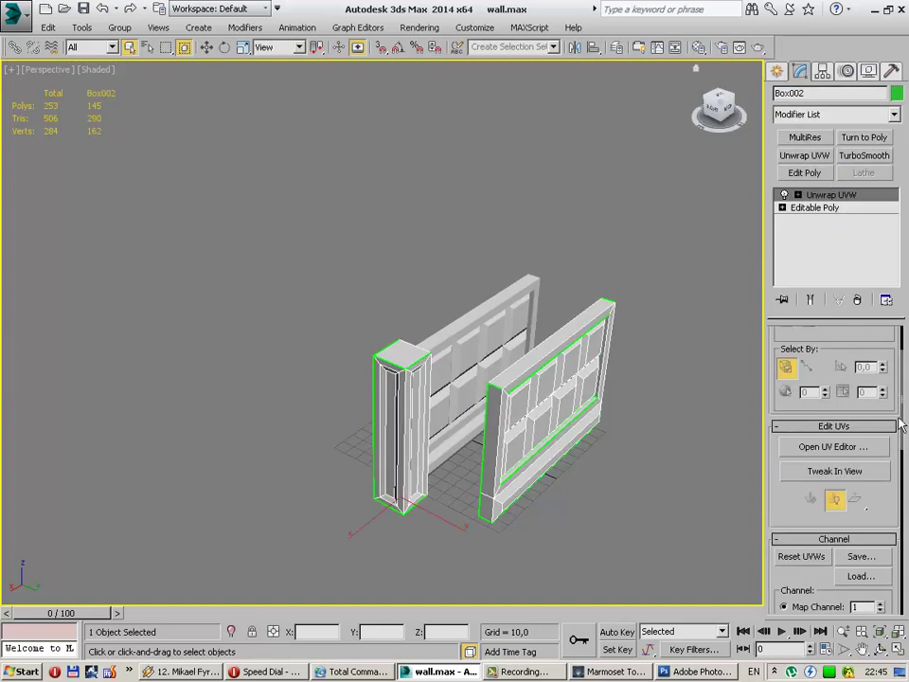
left_click_drag(902, 426, 904, 389)
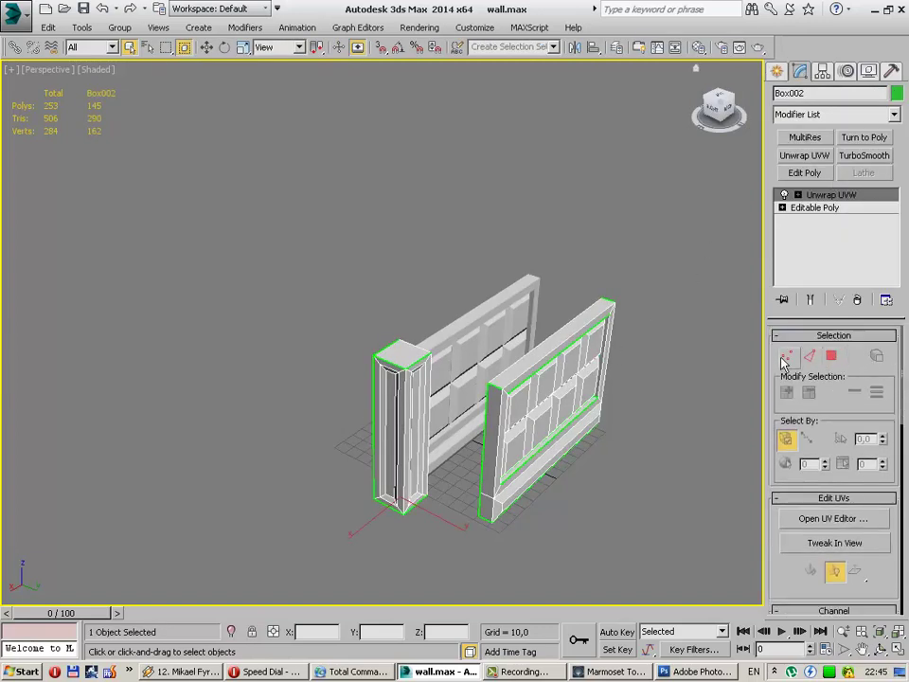
left_click(678, 381)
left_click(508, 388)
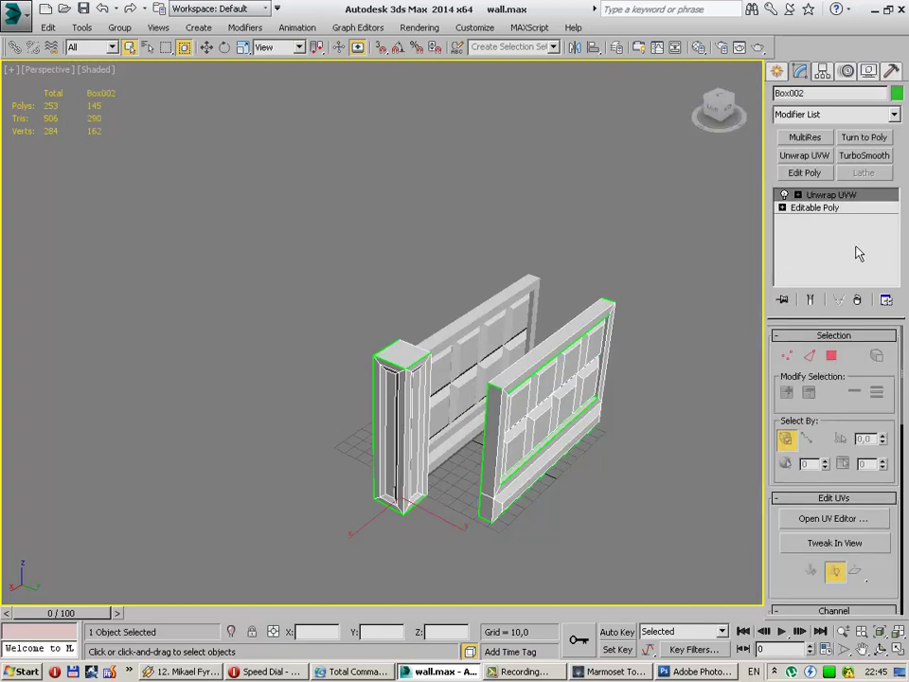
right_click(804, 195)
left_click(786, 373)
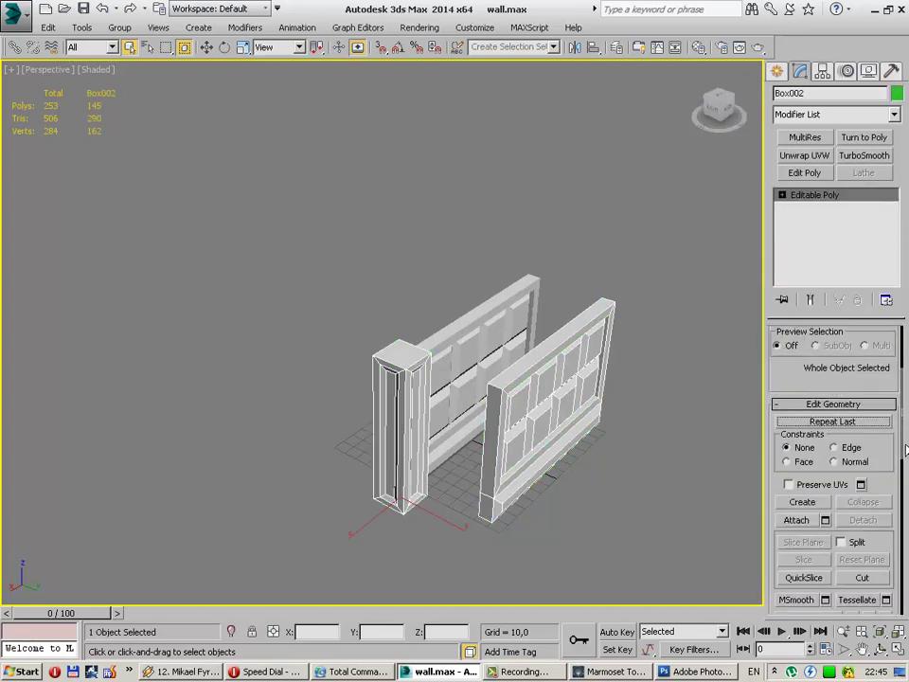
Step: Select the front wall panel's polygons in Polygon mode and delete them
left_click_drag(906, 398, 907, 313)
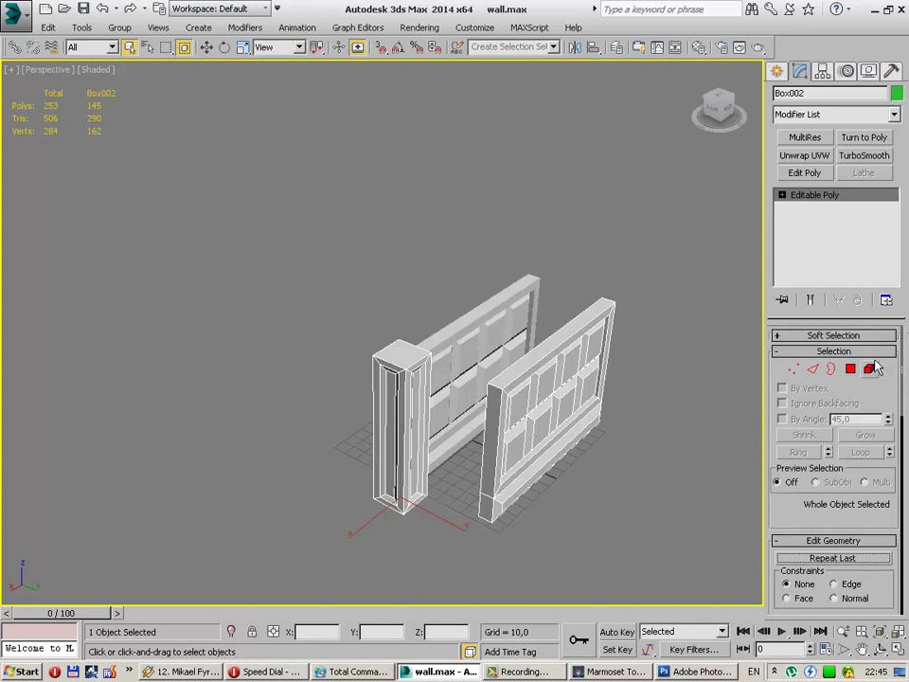
left_click(869, 369)
double_click(602, 358)
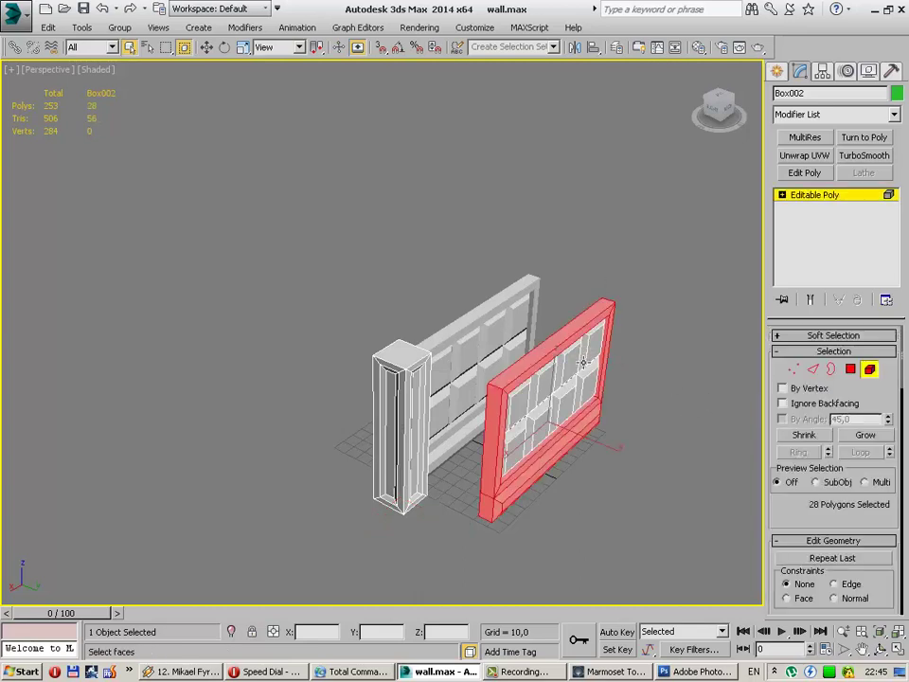
key("ctrl+a")
key("Delete")
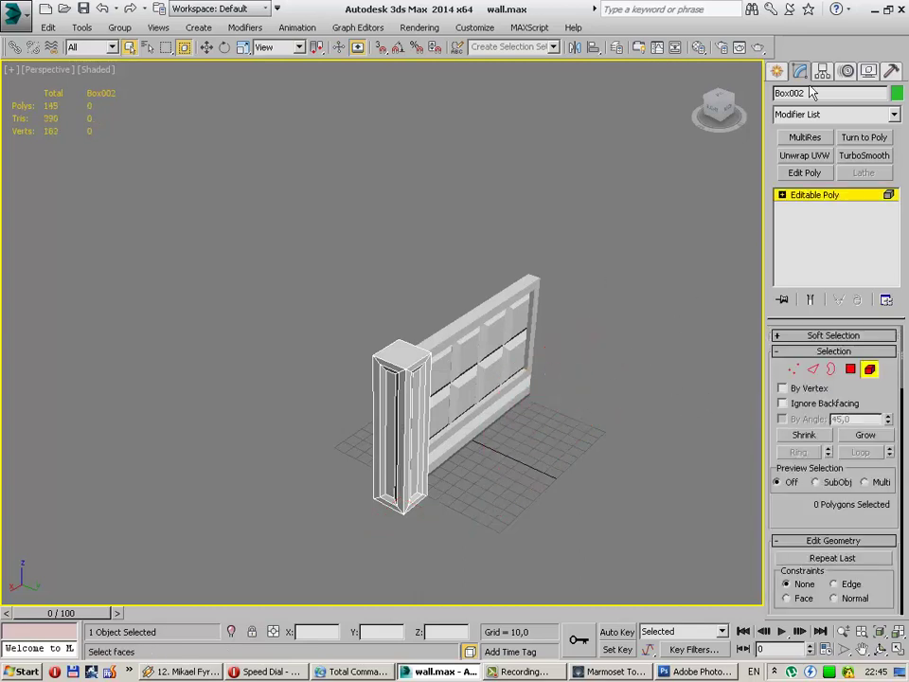
left_click(776, 71)
left_click(684, 379)
key("ctrl+z")
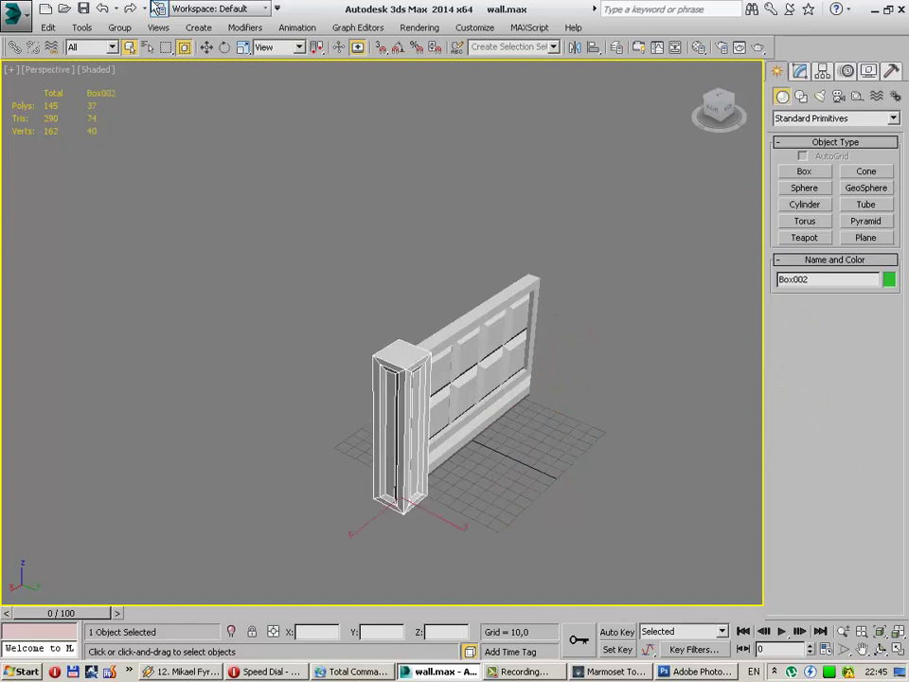
Step: Orbit to face the wall, select the pillar, and open Render To Texture
left_click(206, 46)
mouse_move(534, 441)
middle_mouse_down("alt")
mouse_move(402, 430)
mouse_move(500, 405)
middle_mouse_up("alt")
mouse_move(329, 414)
middle_mouse_down("alt")
mouse_move(349, 443)
mouse_move(376, 391)
middle_mouse_up("alt")
left_click(348, 442)
key("0")
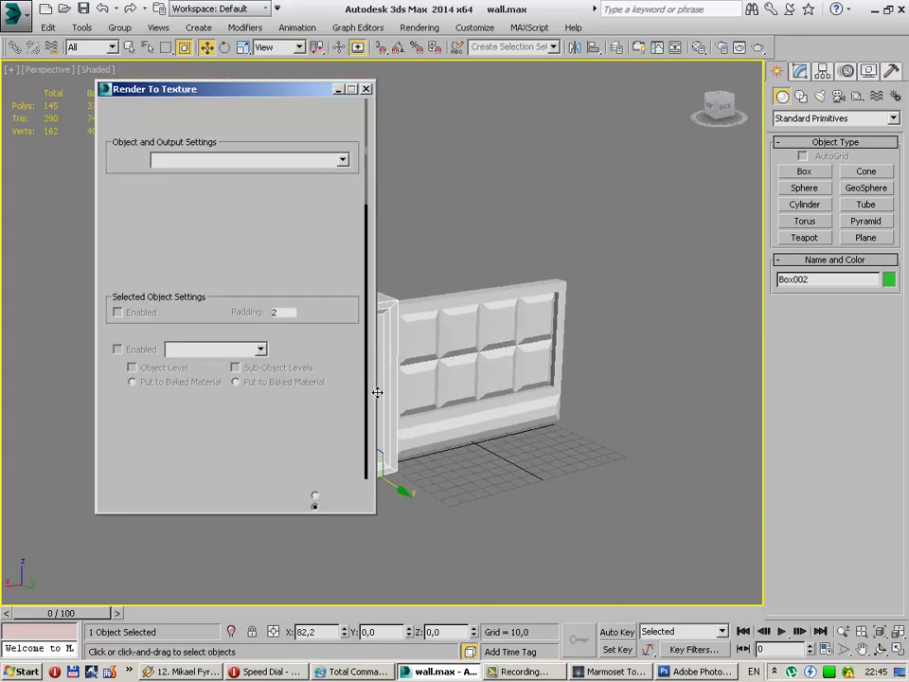
left_click_drag(368, 261, 371, 427)
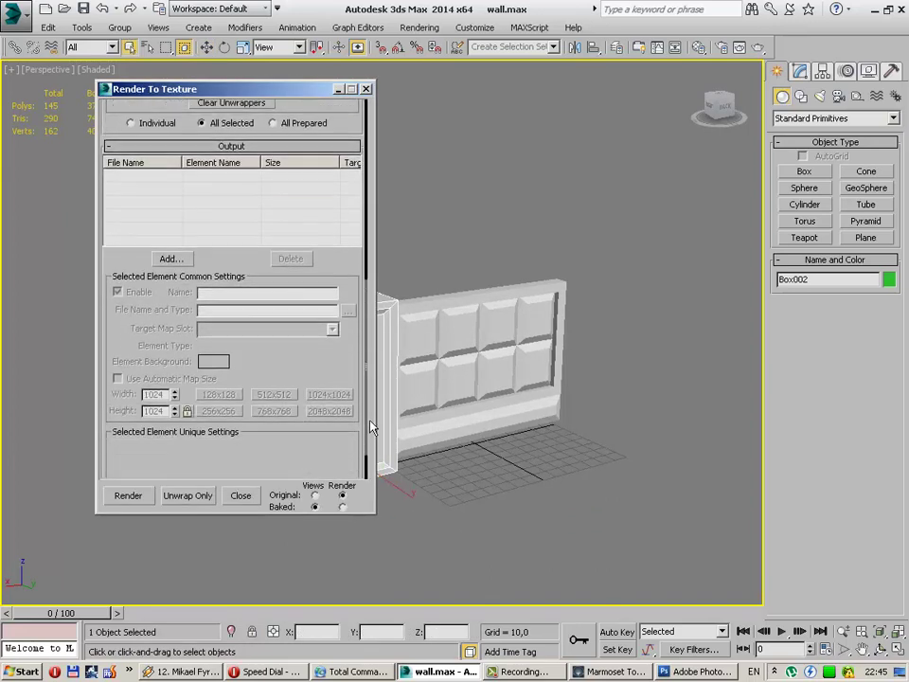
Step: Add a 1024x1024 CompleteMap bake element and render the pillar's texture
left_click(135, 494)
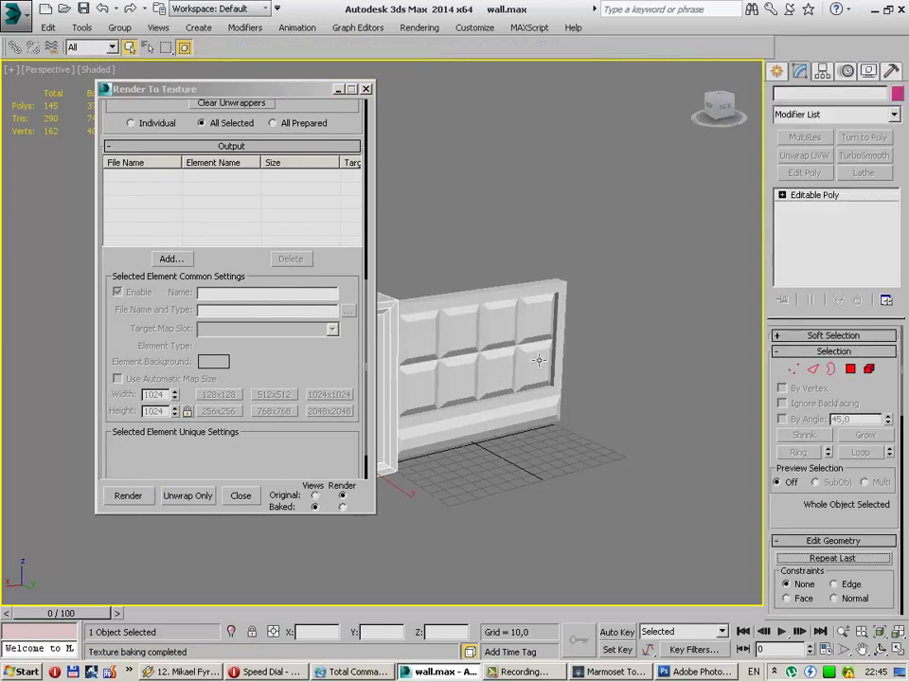
left_click(171, 258)
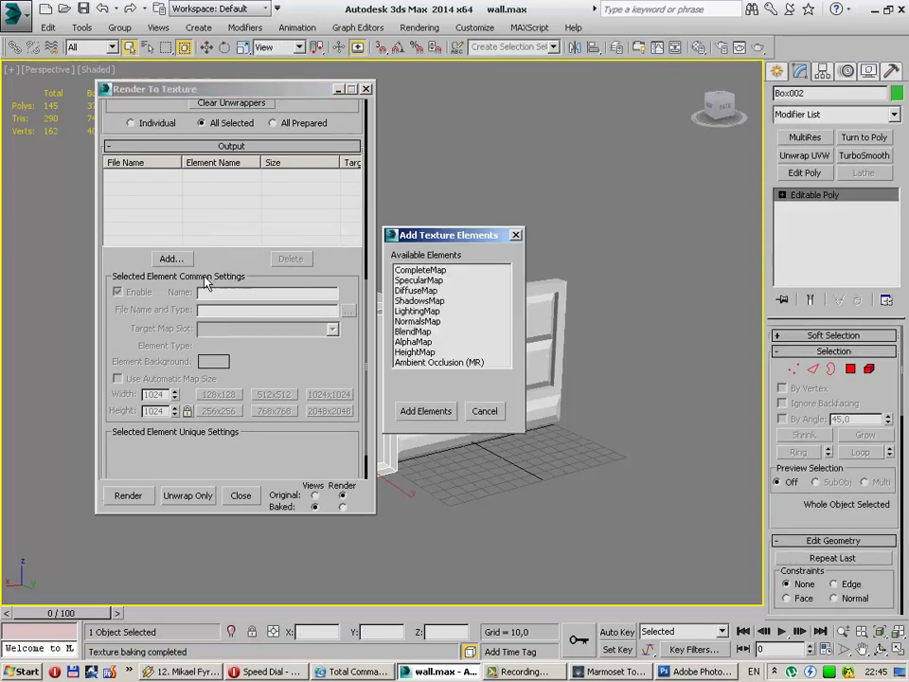
left_click(420, 270)
left_click(425, 410)
left_click(328, 394)
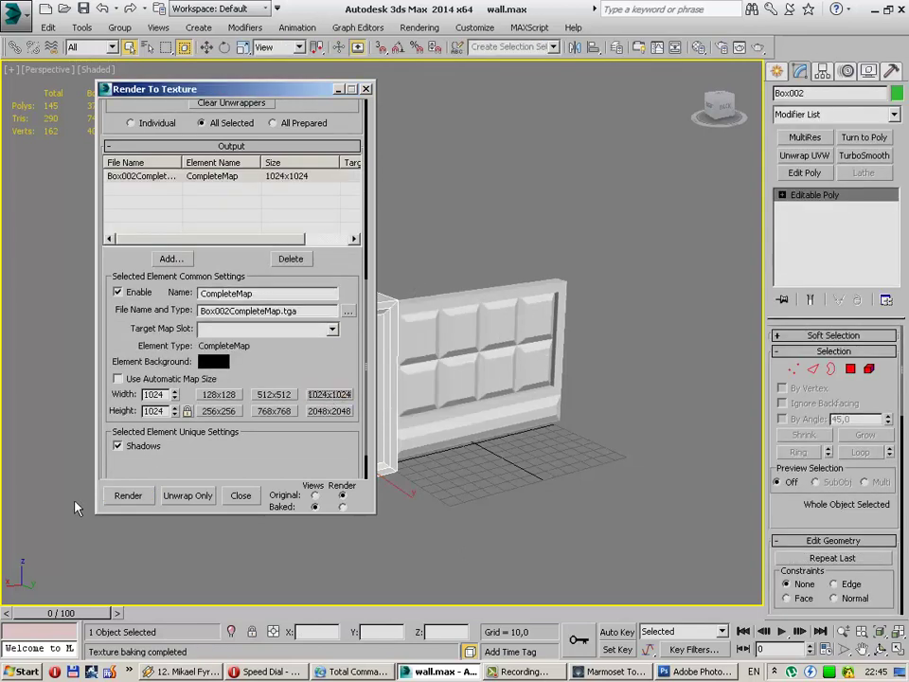
left_click(127, 495)
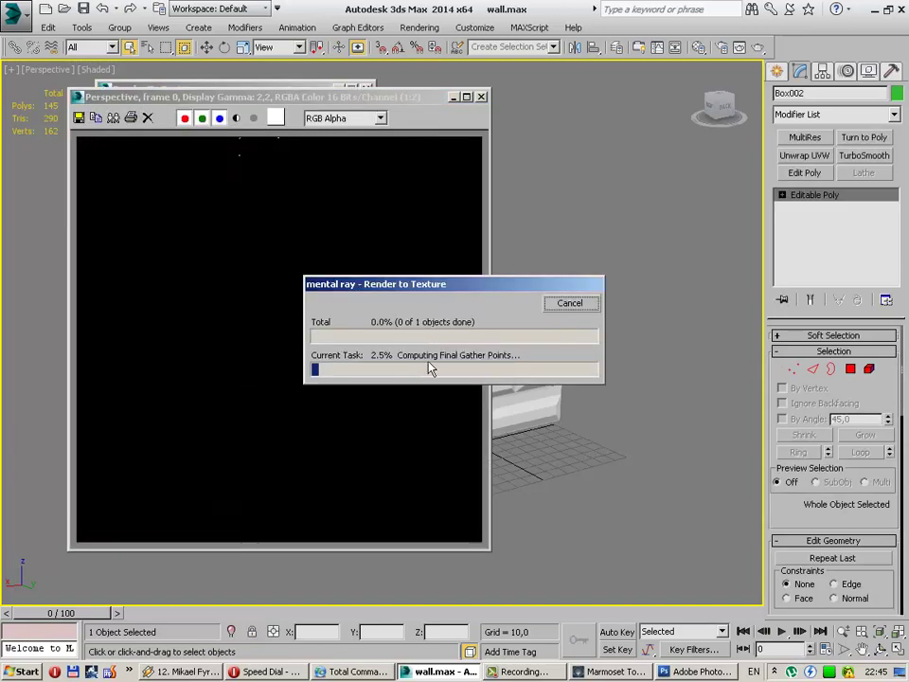
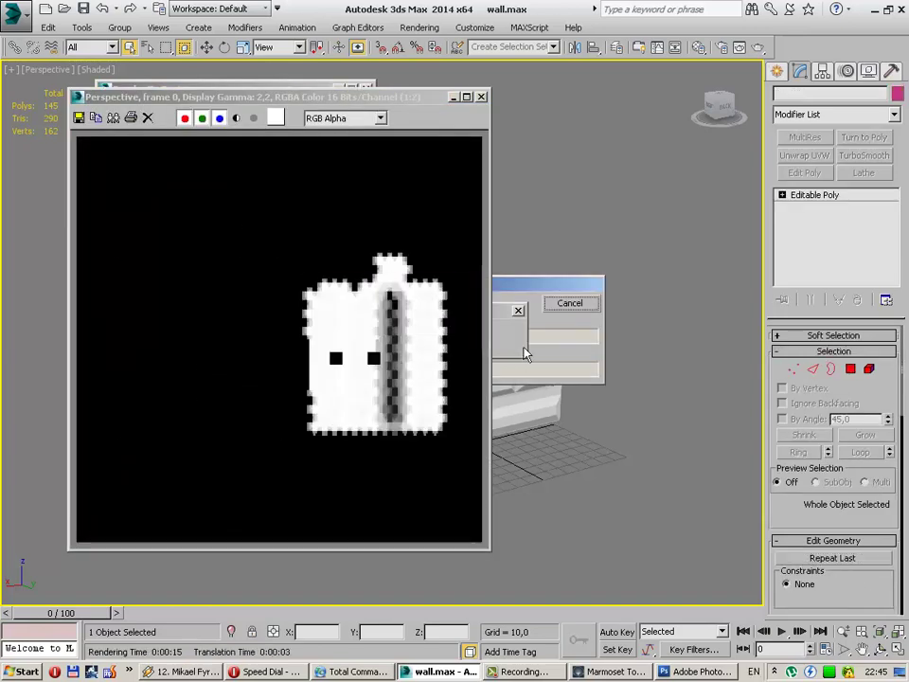
Step: Close the render preview and attach the wall panel to the corner column
key("Return")
left_click(481, 96)
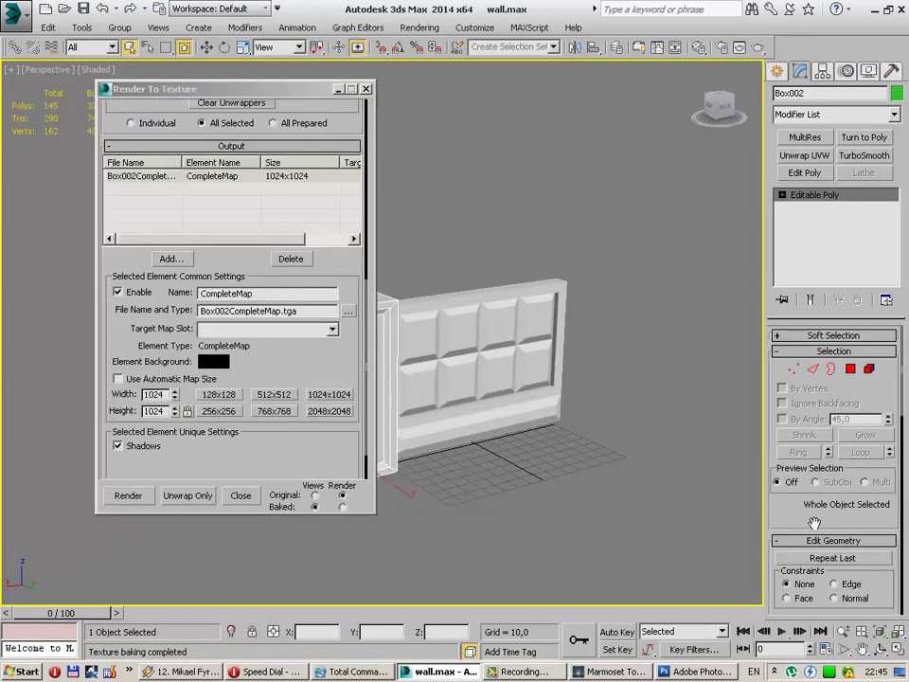
scroll(814, 523, "down", 3)
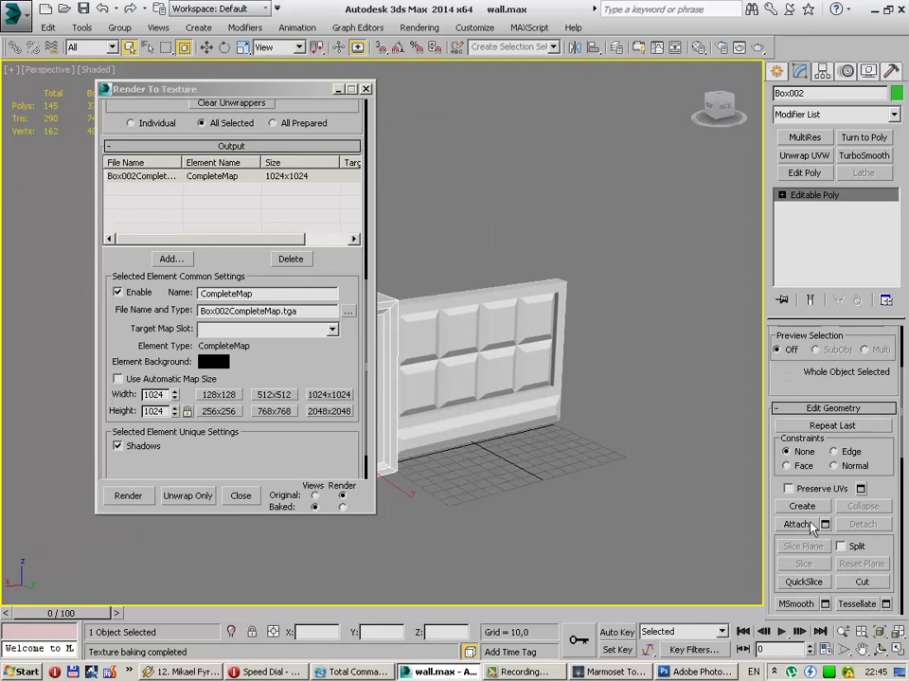
left_click(797, 523)
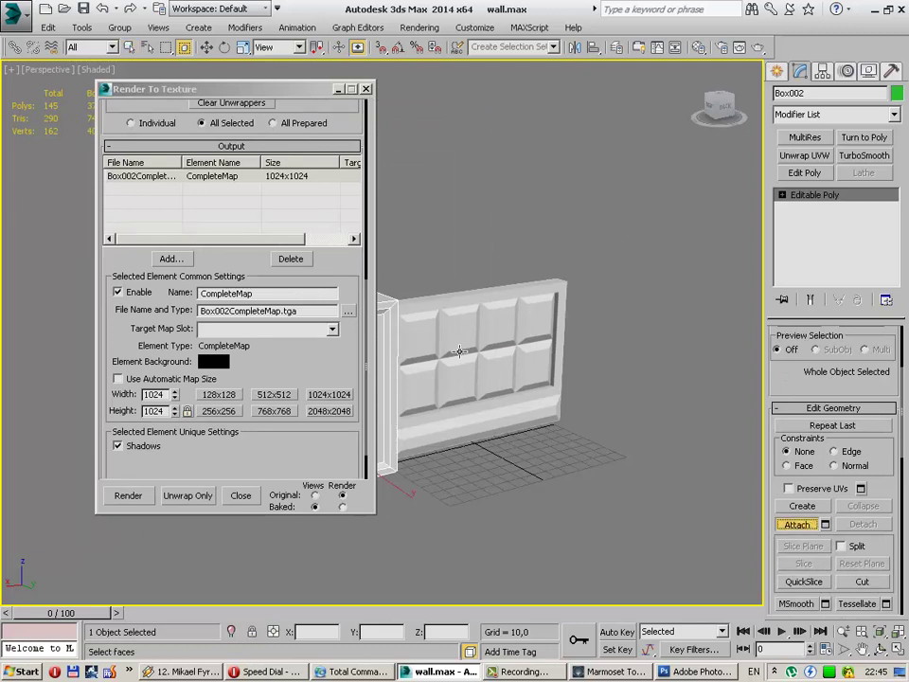
left_click(460, 352)
Step: Close the Render To Texture settings and reselect the combined wall as one object
left_click(775, 74)
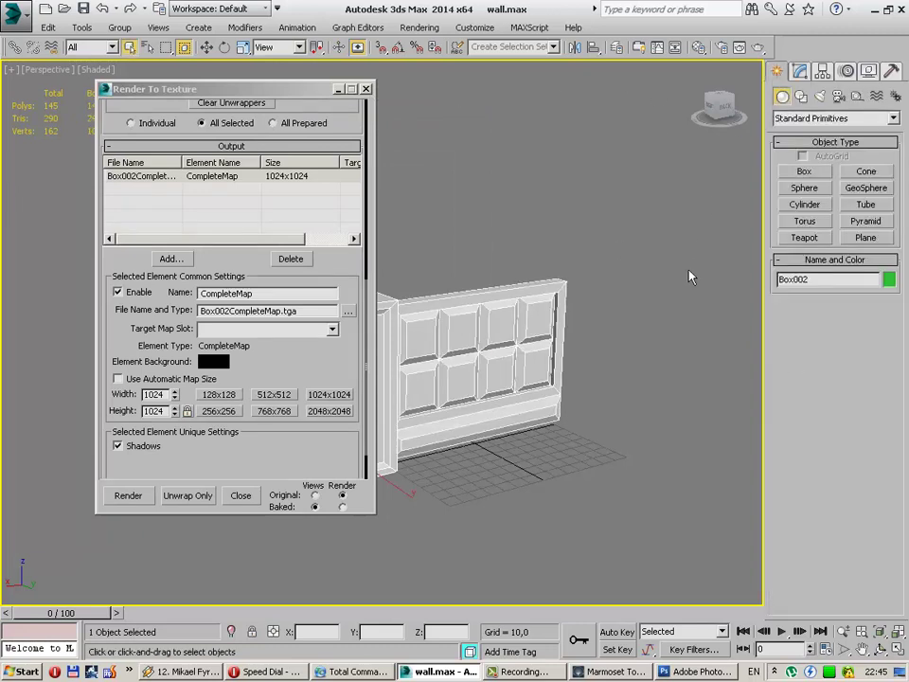
left_click(366, 89)
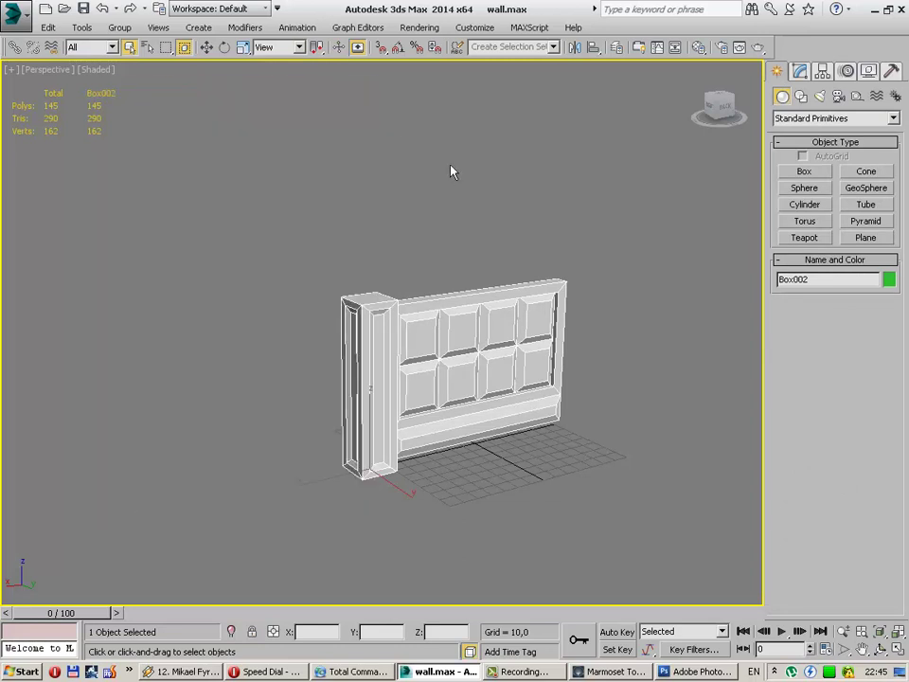
left_click(451, 166)
left_click(364, 322)
left_click(566, 267)
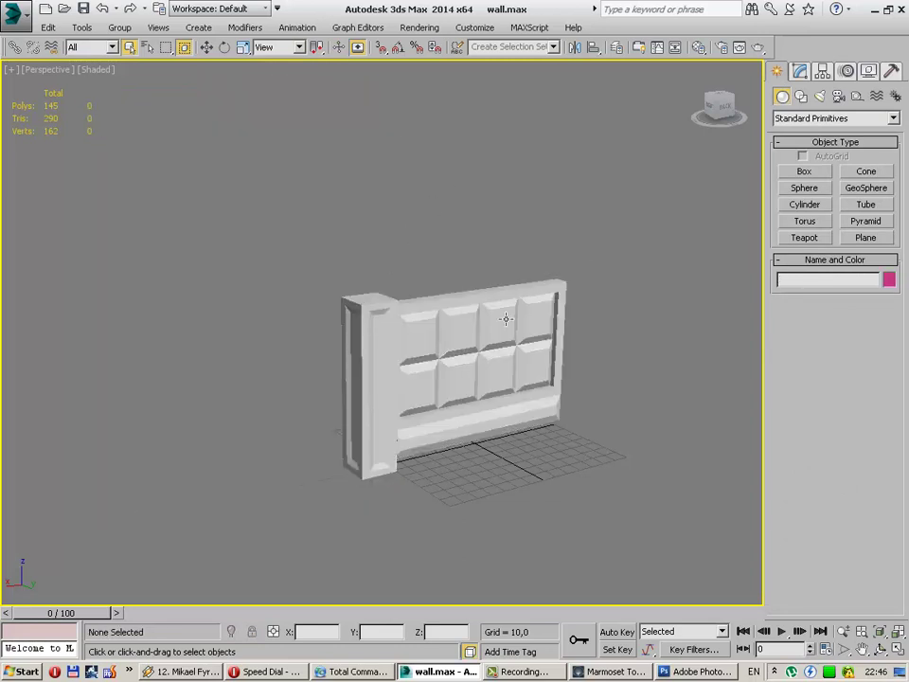
left_click(505, 319)
Step: Shift-drag an independent copy of the wall to the left of the original
left_click(207, 49)
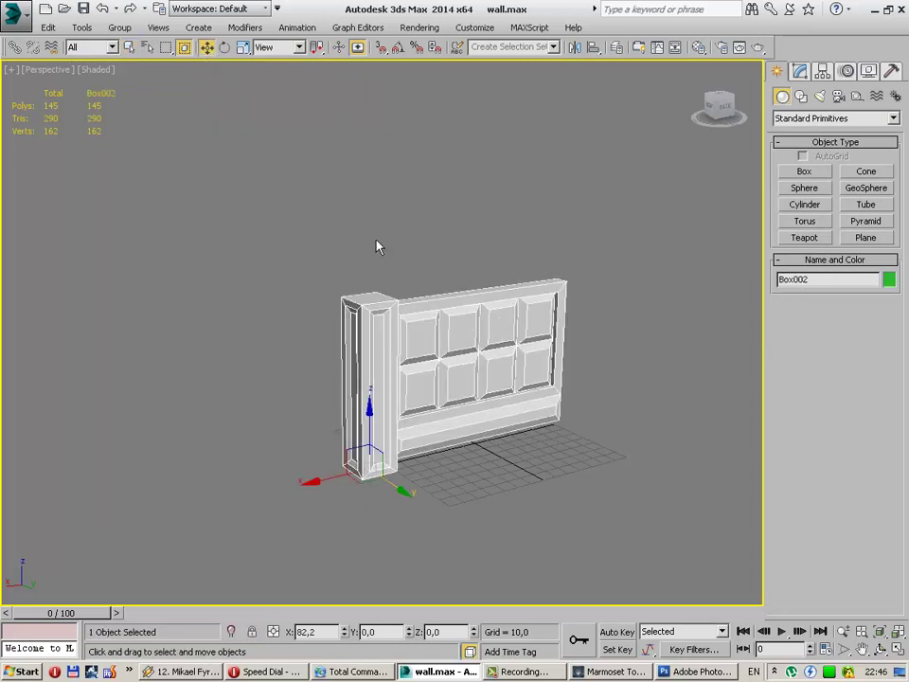
middle_click_drag(363, 350, 346, 360, "alt")
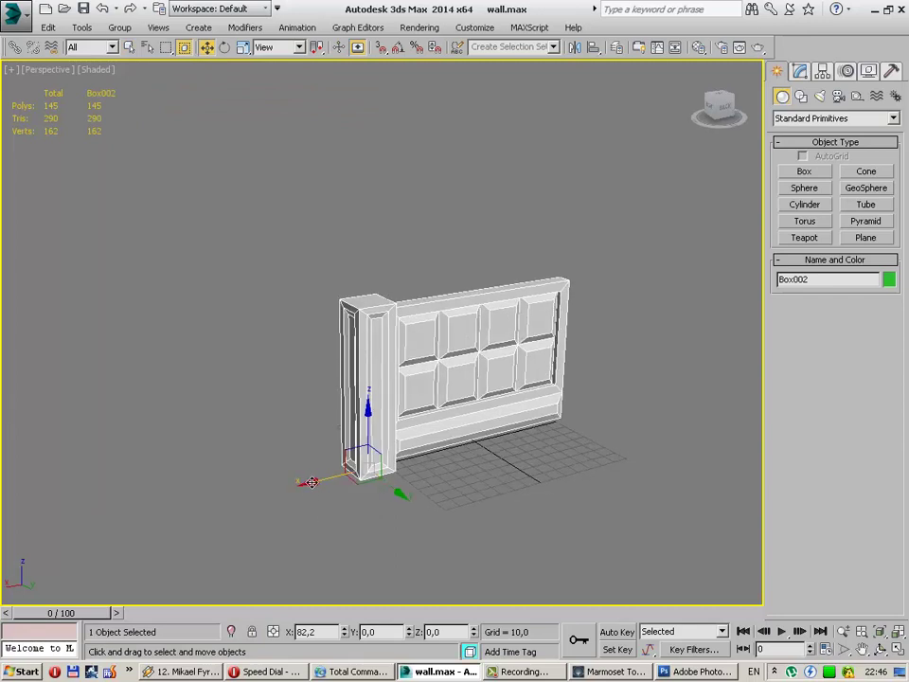
left_click_drag(311, 482, 48, 510, "shift")
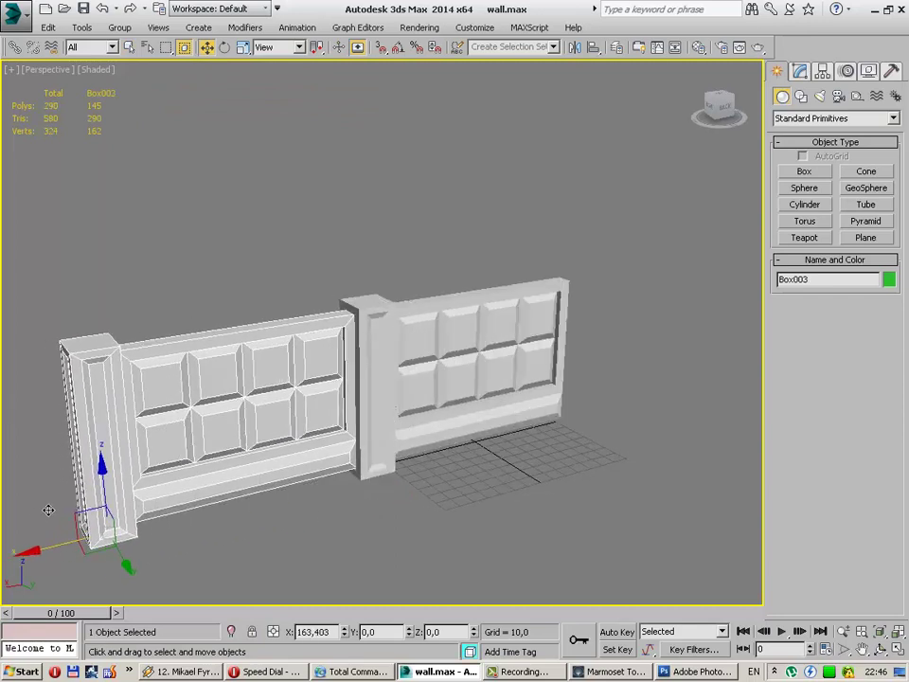
left_click_drag(48, 511, 50, 516, "shift")
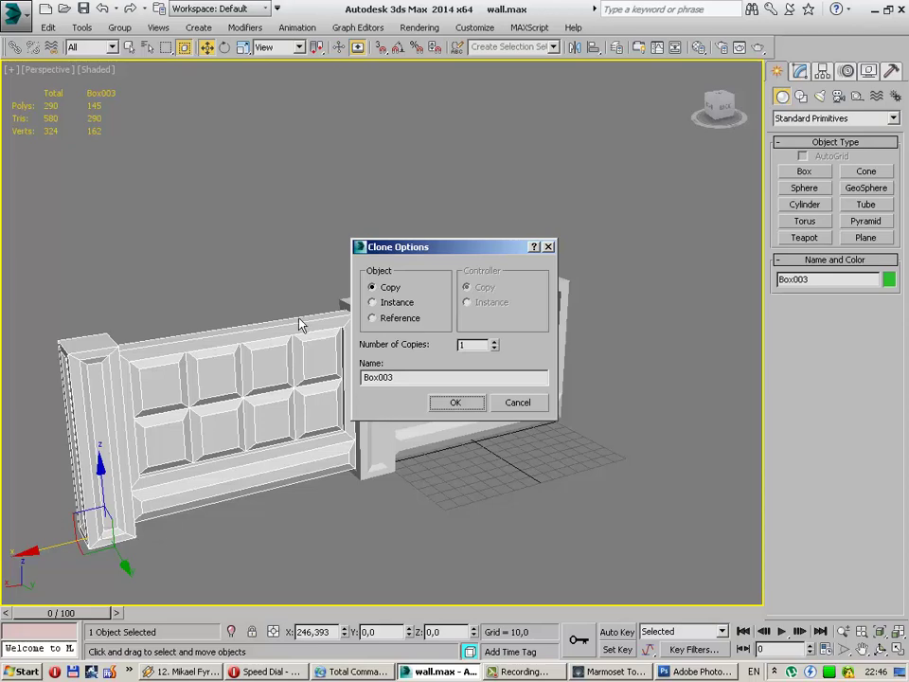
left_click(454, 403)
mouse_move(445, 407)
middle_mouse_down("alt")
mouse_move(366, 381)
mouse_move(349, 399)
middle_mouse_up("alt")
Step: Make a second independent copy of the wall section further left
left_click(383, 397)
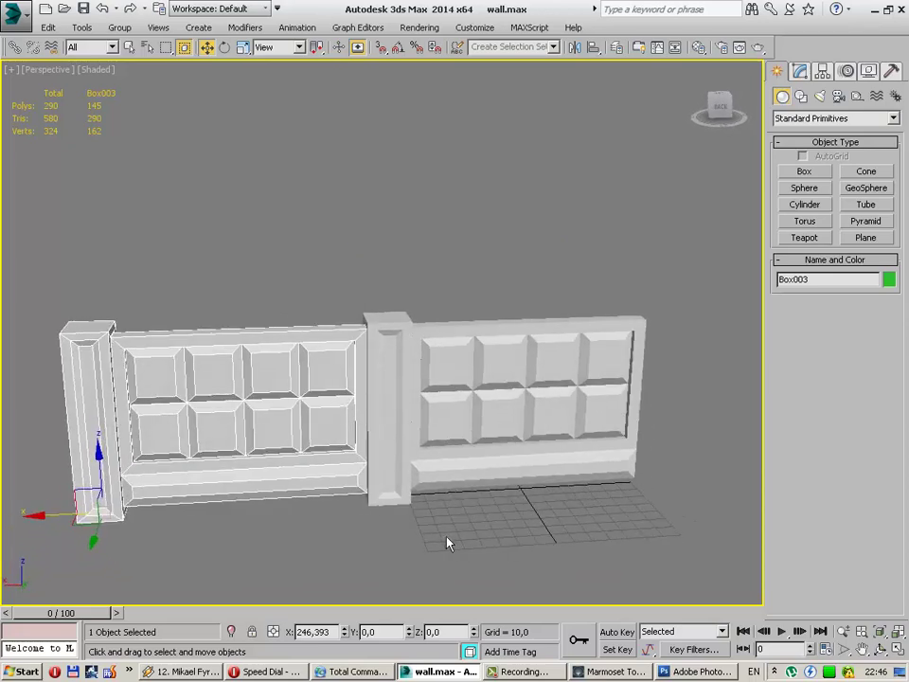
mouse_move(480, 403)
middle_mouse_down("alt")
mouse_move(501, 422)
mouse_move(322, 343)
mouse_move(333, 341)
middle_mouse_up("alt")
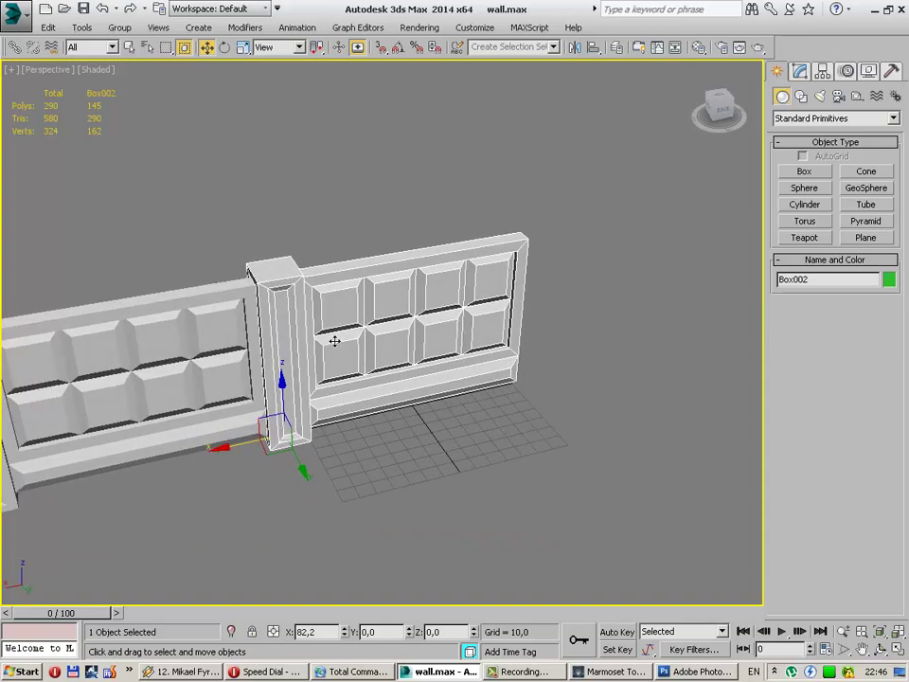
mouse_move(209, 337)
middle_mouse_down("alt")
mouse_move(377, 375)
mouse_move(484, 260)
middle_mouse_up("alt")
left_click(484, 260)
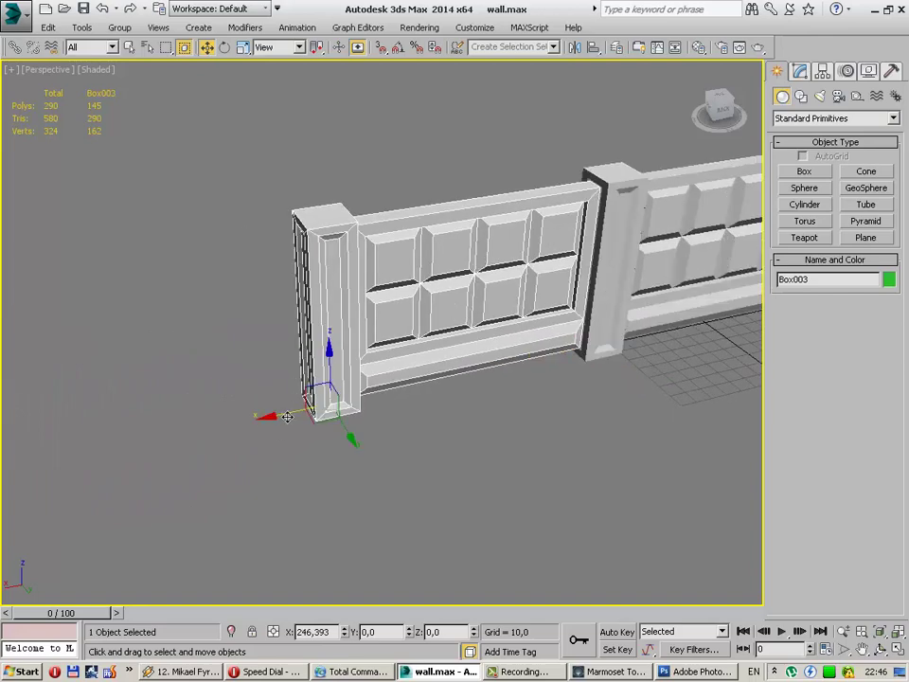
left_click_drag(287, 417, 23, 469, "shift")
left_click(454, 402)
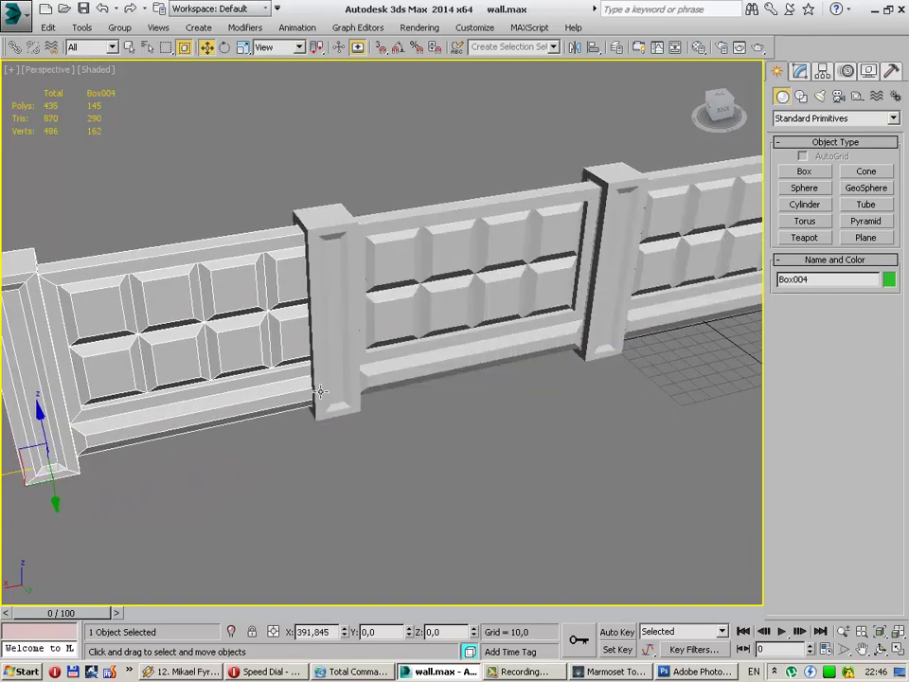
Step: Slide the newest and middle wall sections so all three line up
middle_click_drag(102, 459, 296, 460)
left_click_drag(205, 469, 164, 469)
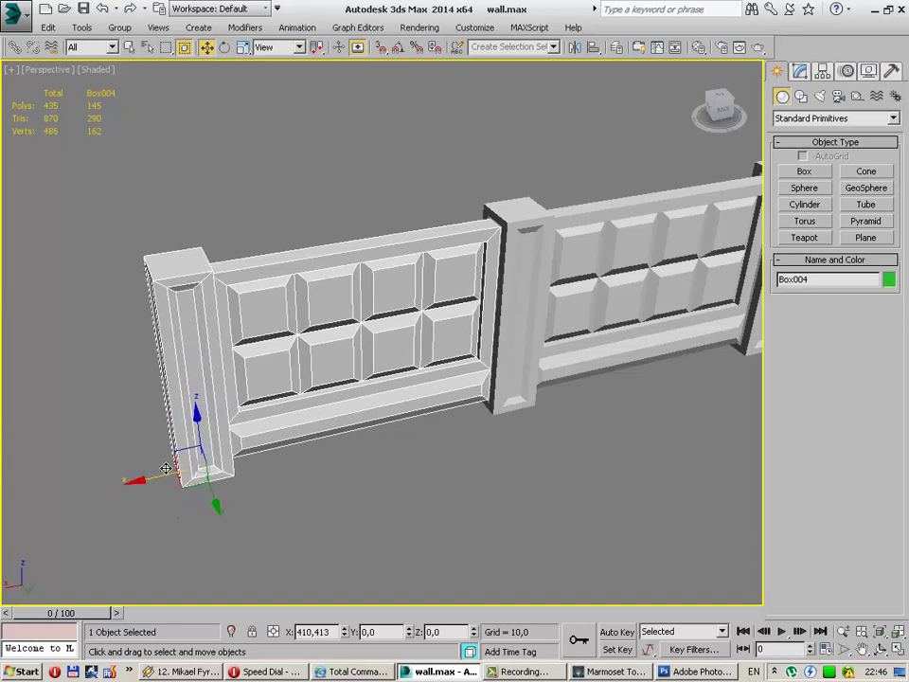
left_click(566, 408)
left_click_drag(365, 317, 347, 367)
mouse_move(347, 367)
middle_mouse_down("alt")
mouse_move(328, 355)
mouse_move(350, 366)
middle_mouse_up("alt")
Step: Add a CompleteMap bake element at 1024x1024 in Render To Texture
key("0")
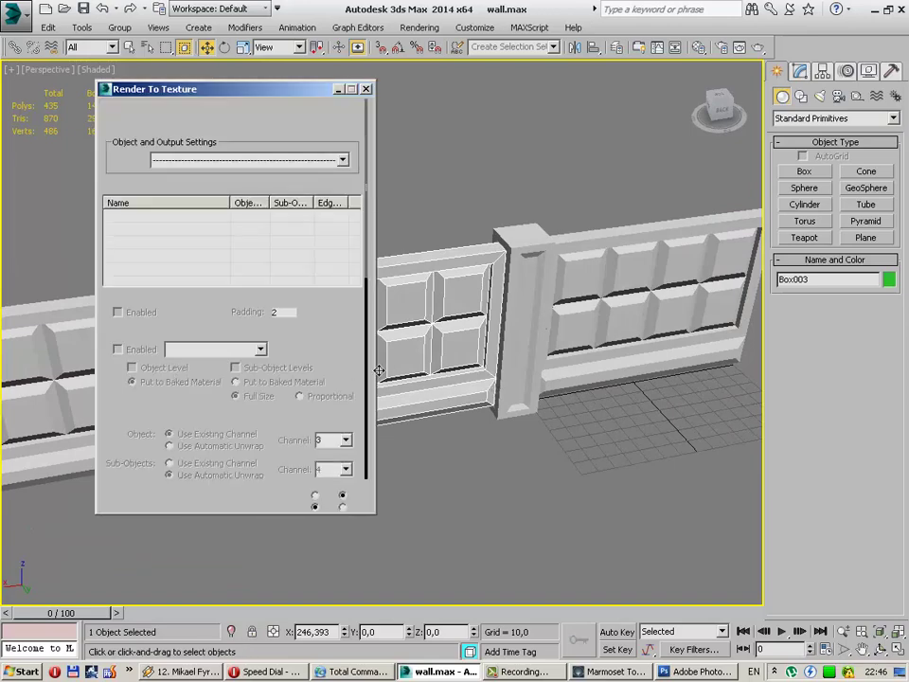
scroll(329, 322, "down", 5)
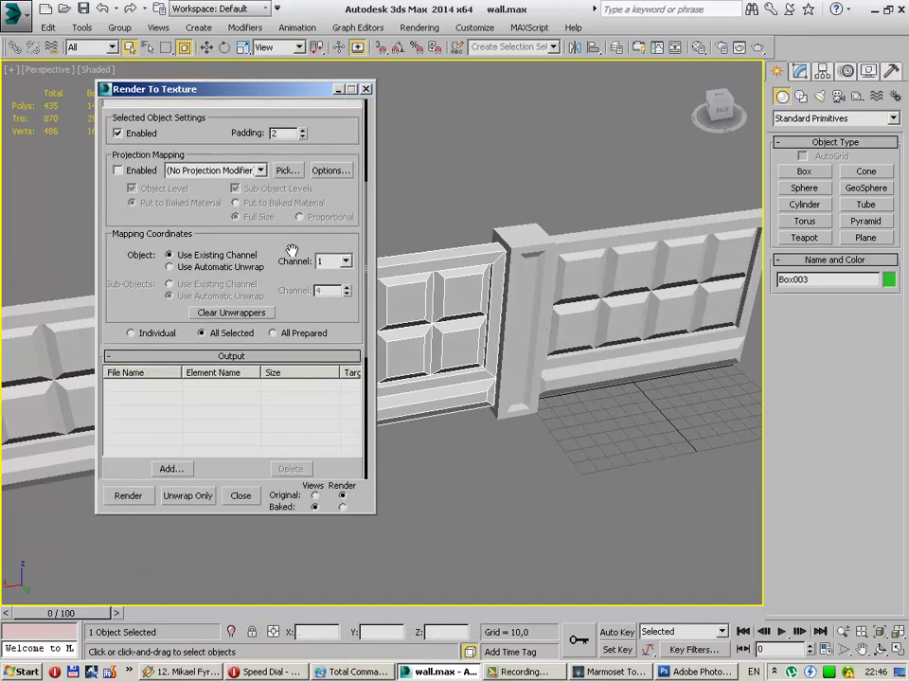
left_click(170, 469)
left_click(422, 211)
left_click(428, 410)
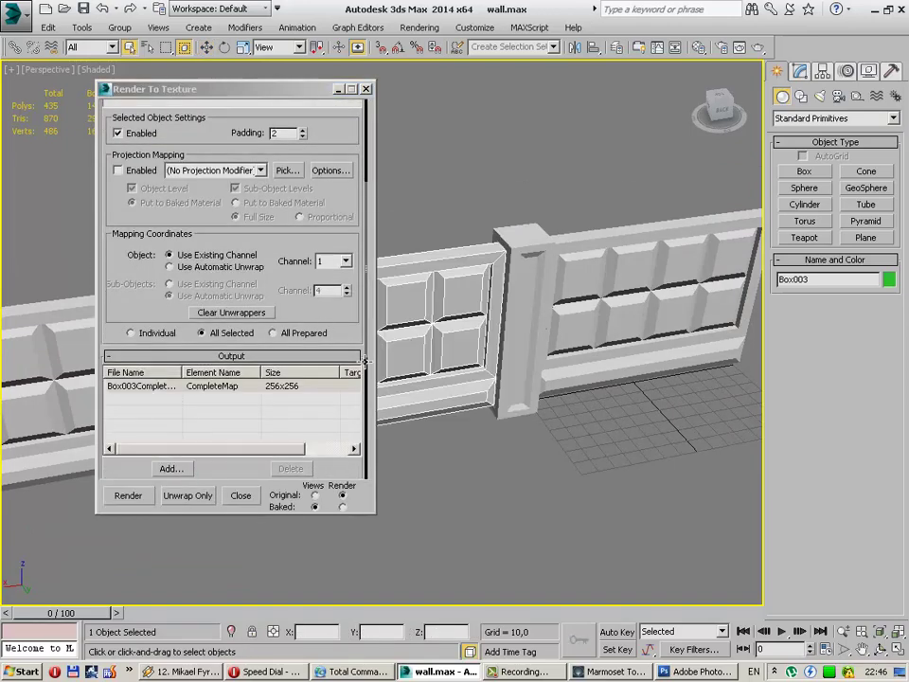
left_click_drag(338, 458, 373, 312)
left_click(329, 444)
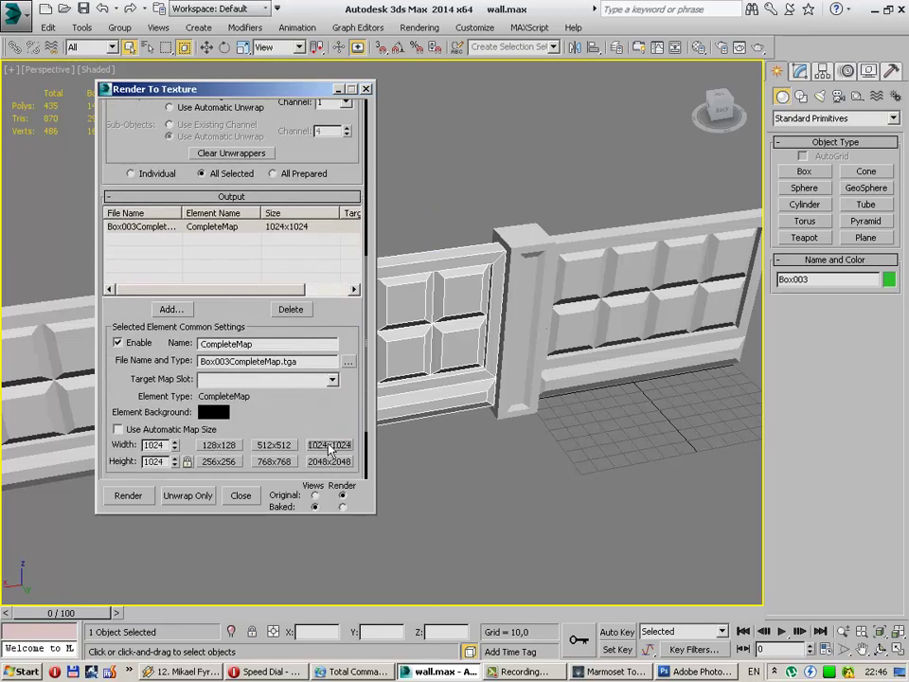
Step: Set occlusion samples to 64 in the material, reselect the middle wall, and render the bake
left_click(497, 427)
key("m")
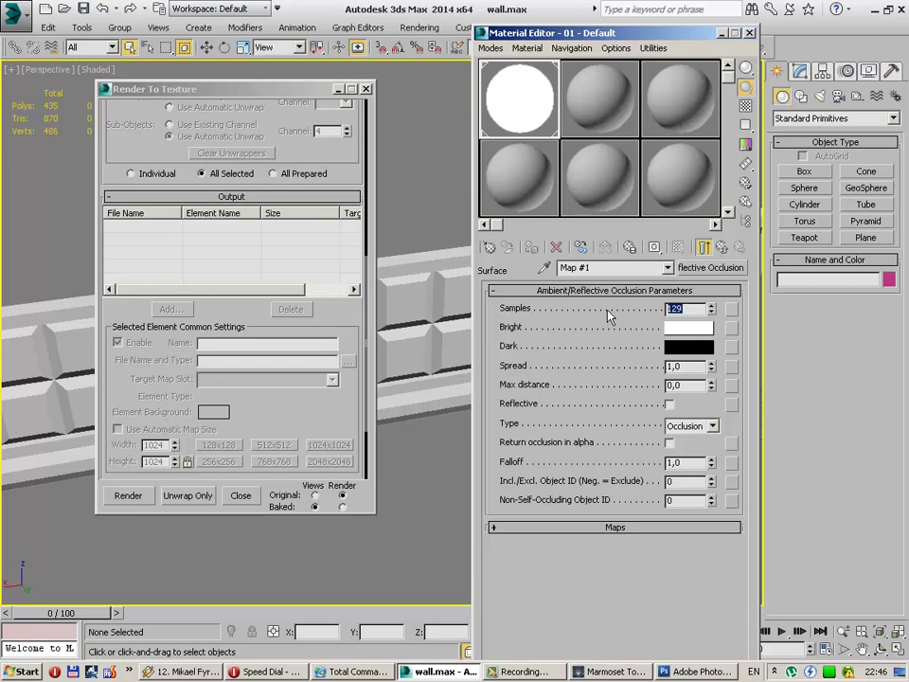
type("64")
key("Return")
left_click(750, 33)
left_click(426, 300)
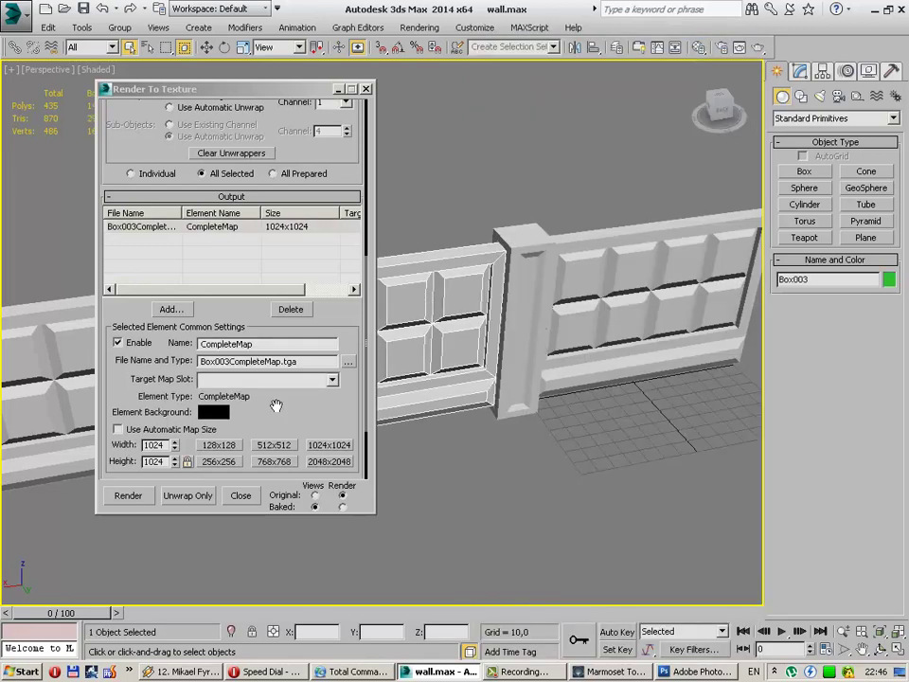
left_click(129, 497)
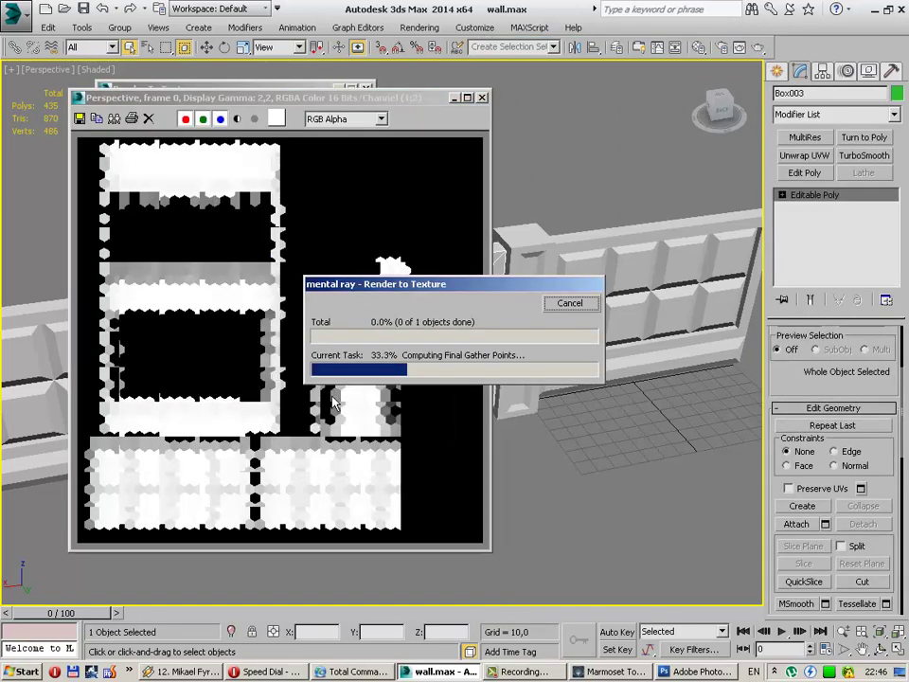
Step: Save the baked render over the existing ao.tga with the Targa settings
left_click(83, 121)
double_click(214, 238)
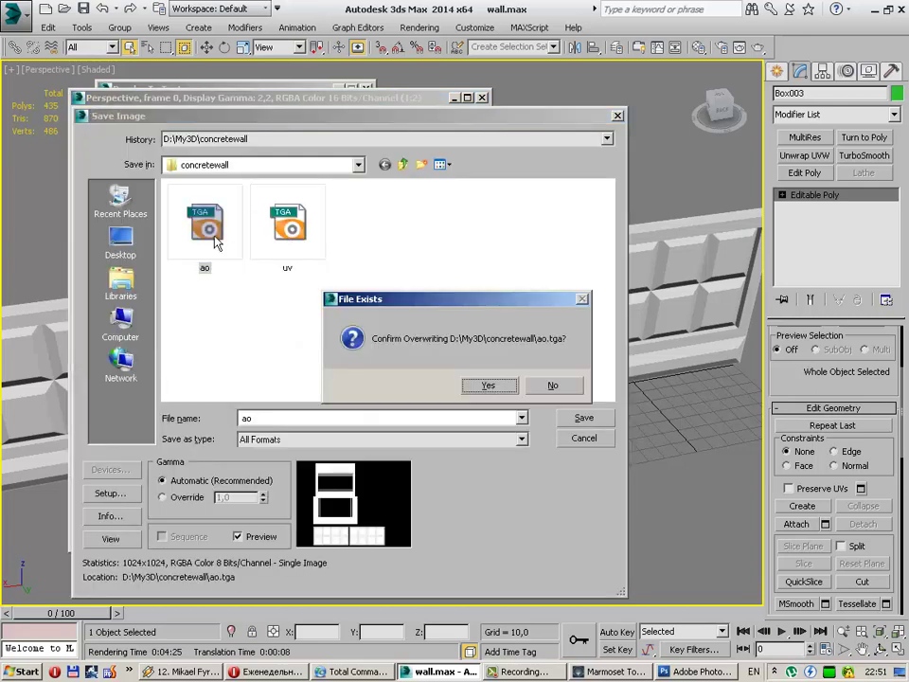
left_click(487, 384)
left_click(476, 445)
Step: Check the concretewall folder in Total Commander, then switch to Photoshop
left_click(352, 672)
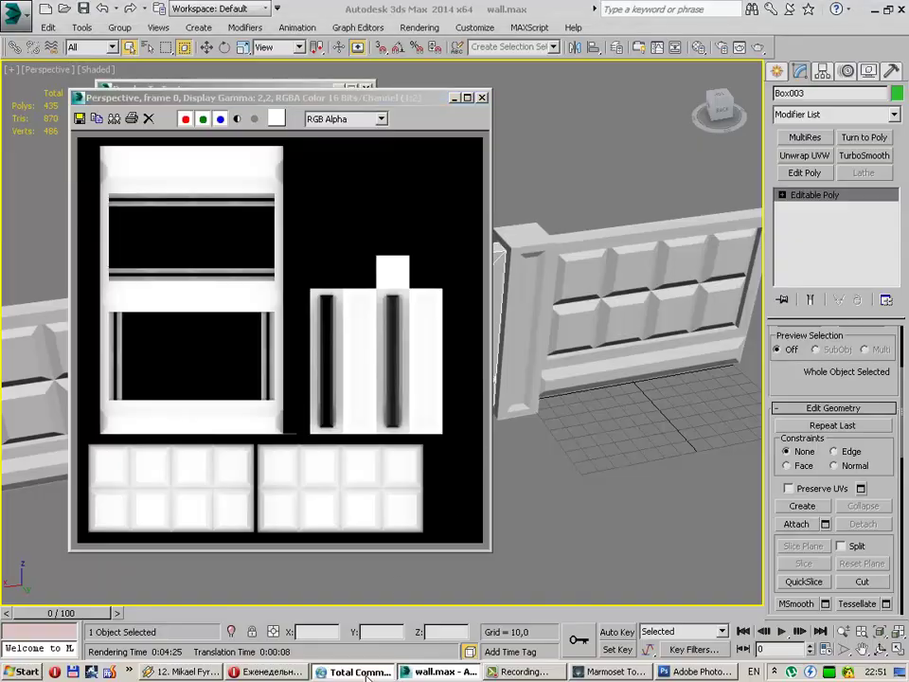
key("Tab")
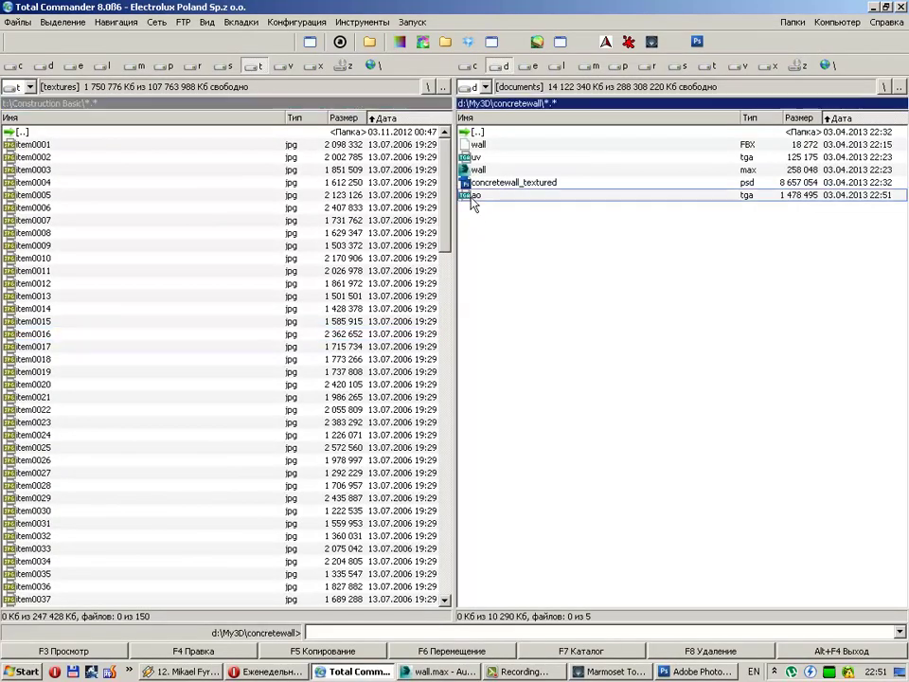
left_click(696, 671)
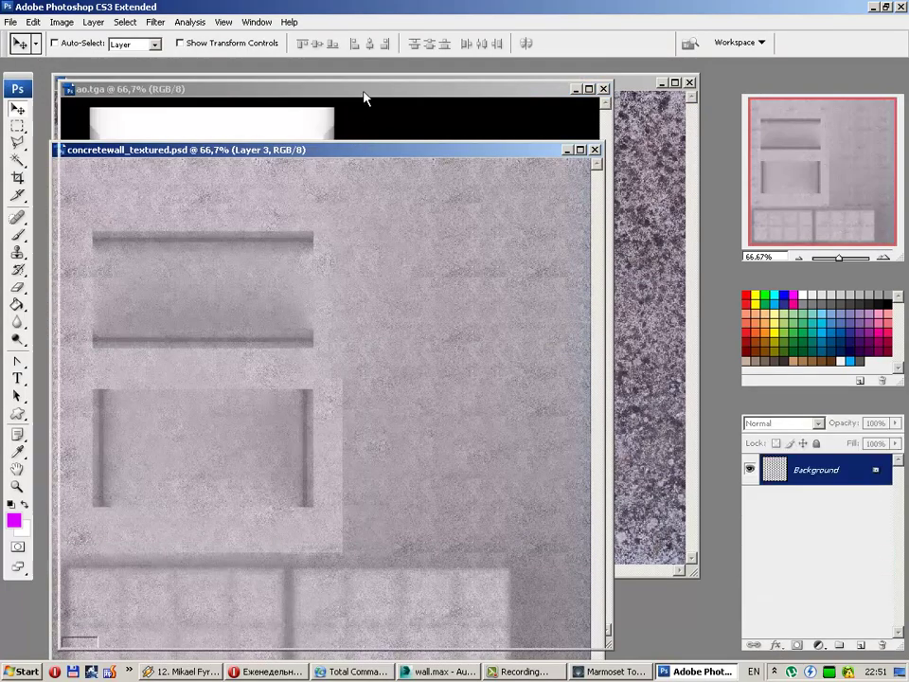
Step: In ao.tga, load the alpha selection, contract it, and copy the islands to a new layer
left_click(364, 96)
left_click(123, 22)
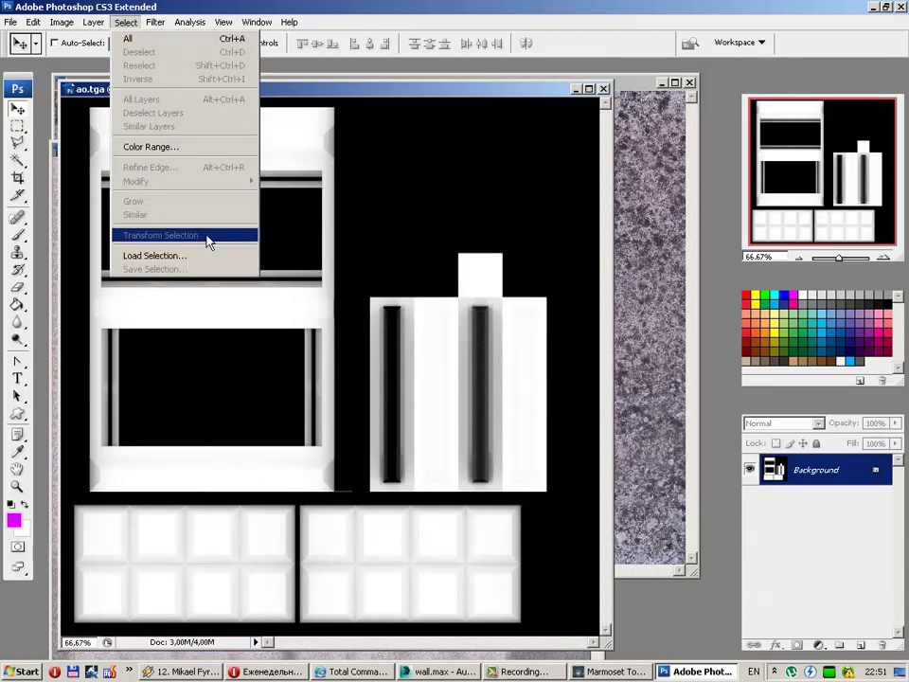
left_click(189, 254)
left_click(572, 186)
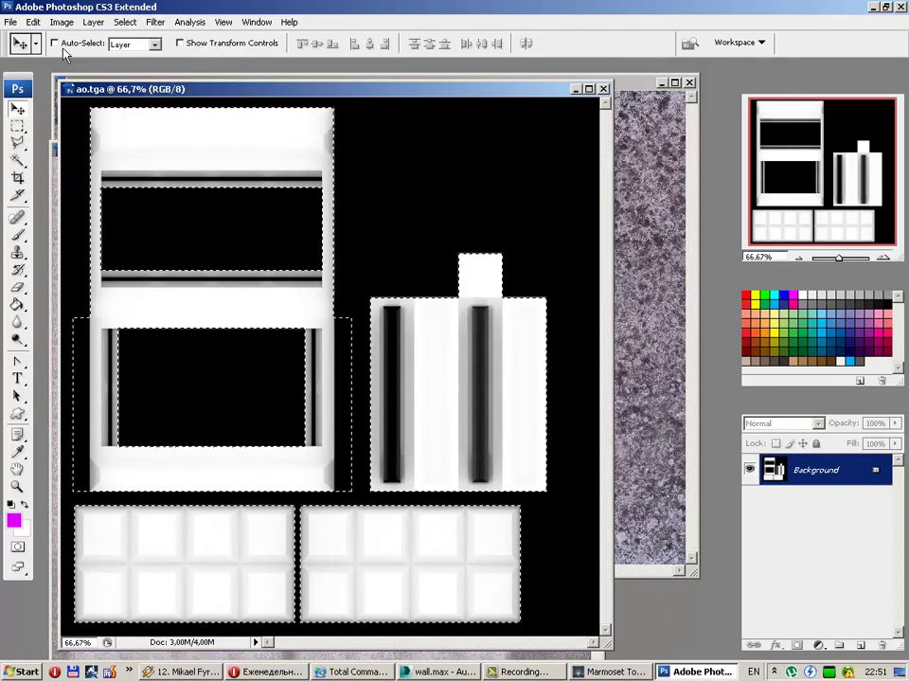
left_click(126, 22)
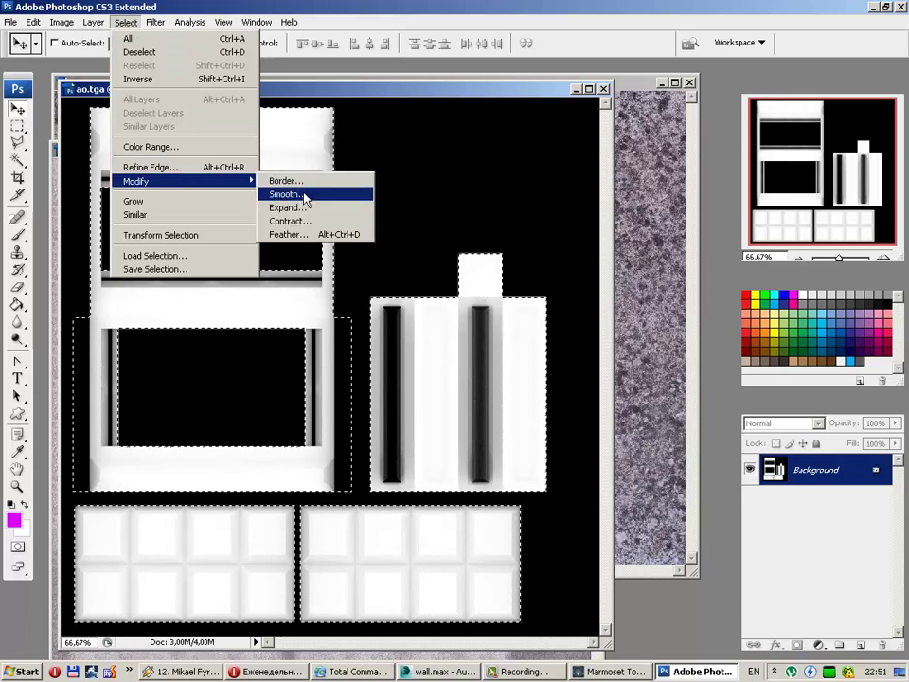
left_click(303, 221)
left_click(516, 246)
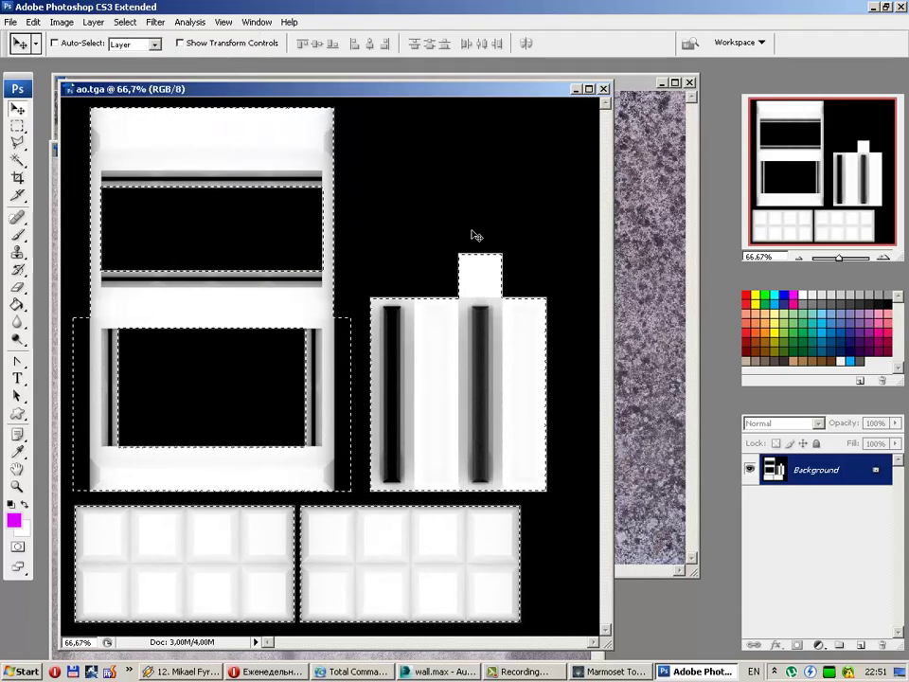
key("ctrl+j")
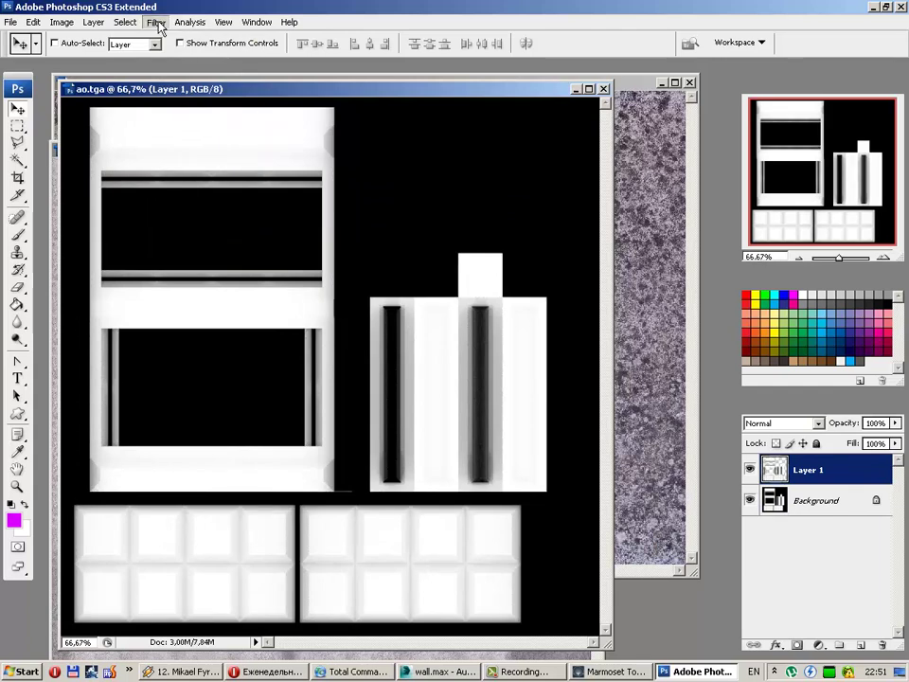
Step: Pad the island edges with Solidify C, select the layer, and close ao.tga without saving
left_click(156, 22)
mouse_move(190, 363)
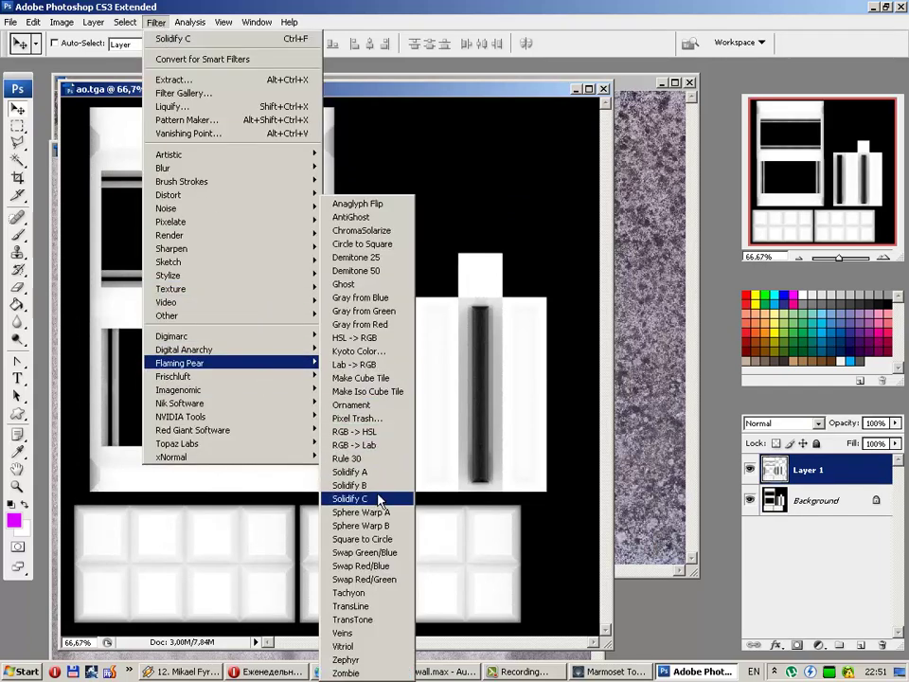
left_click(377, 499)
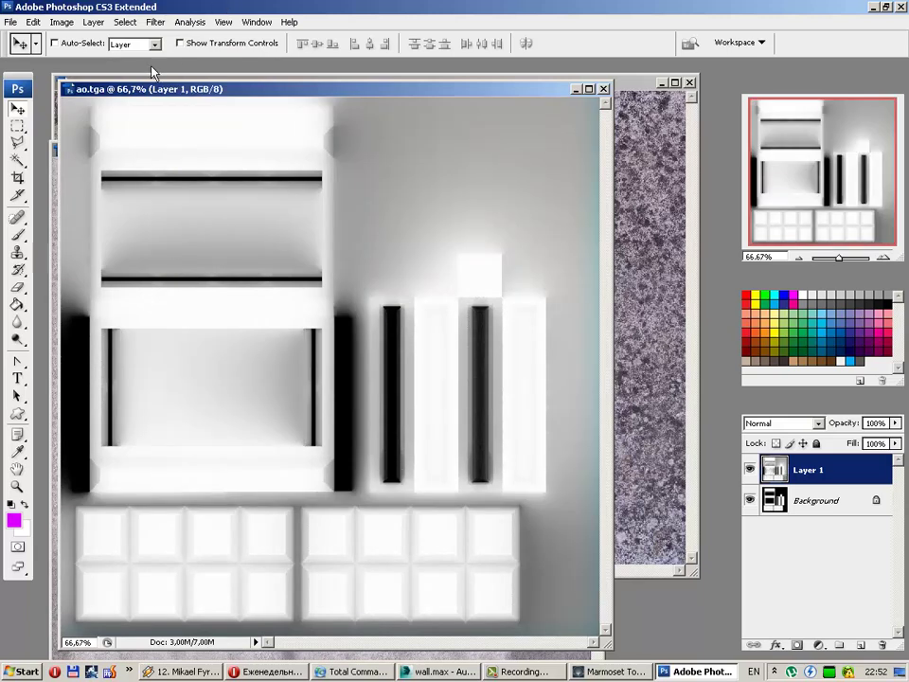
key("ctrl+a")
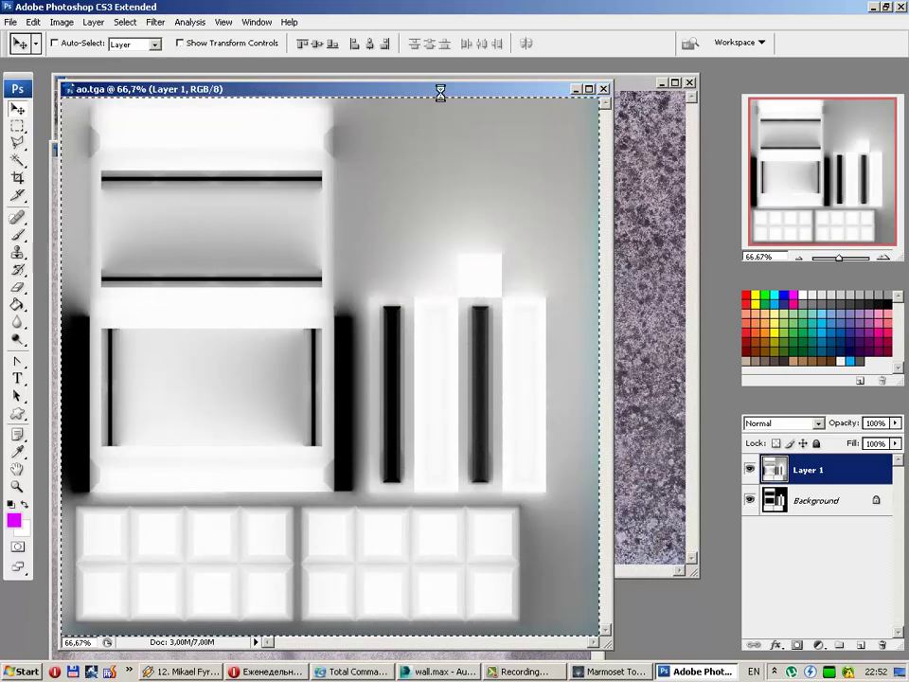
left_click(602, 89)
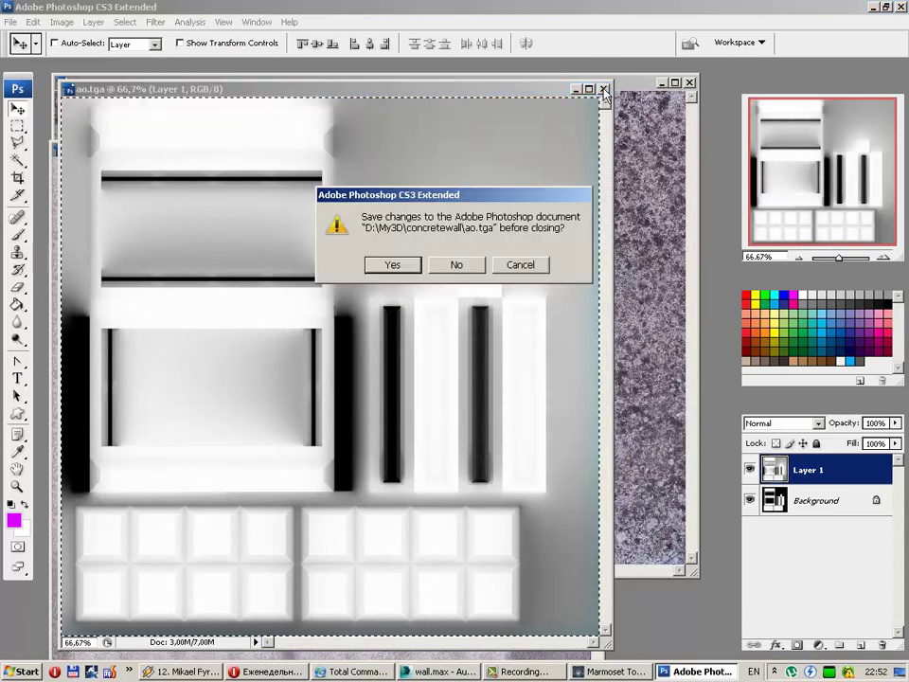
left_click(460, 264)
Step: Paste the padded AO map above the AO layer in concretewall_textured and compare it
double_click(385, 161)
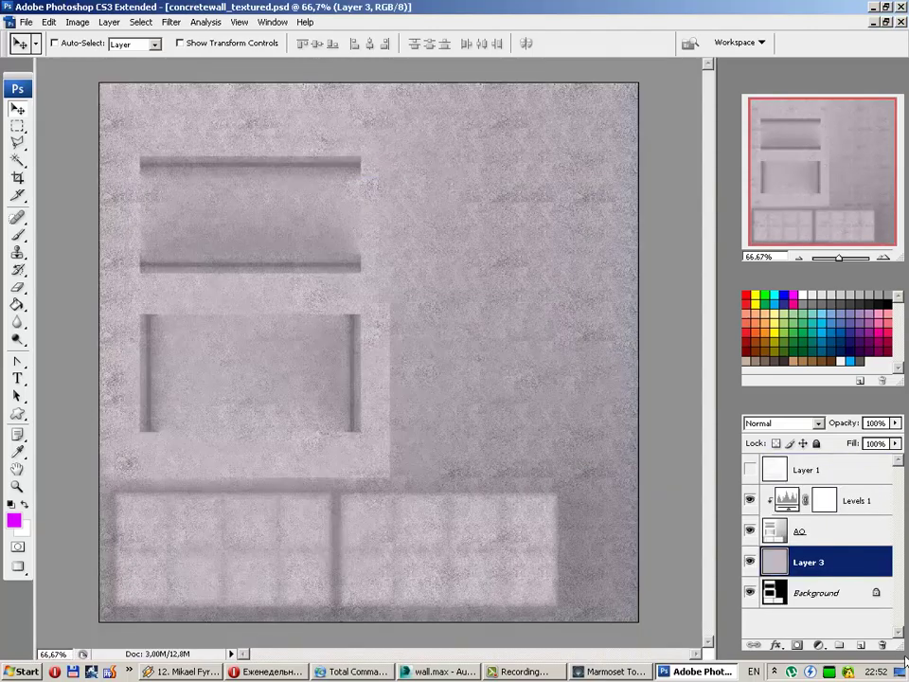
left_click(814, 538)
key("ctrl+v")
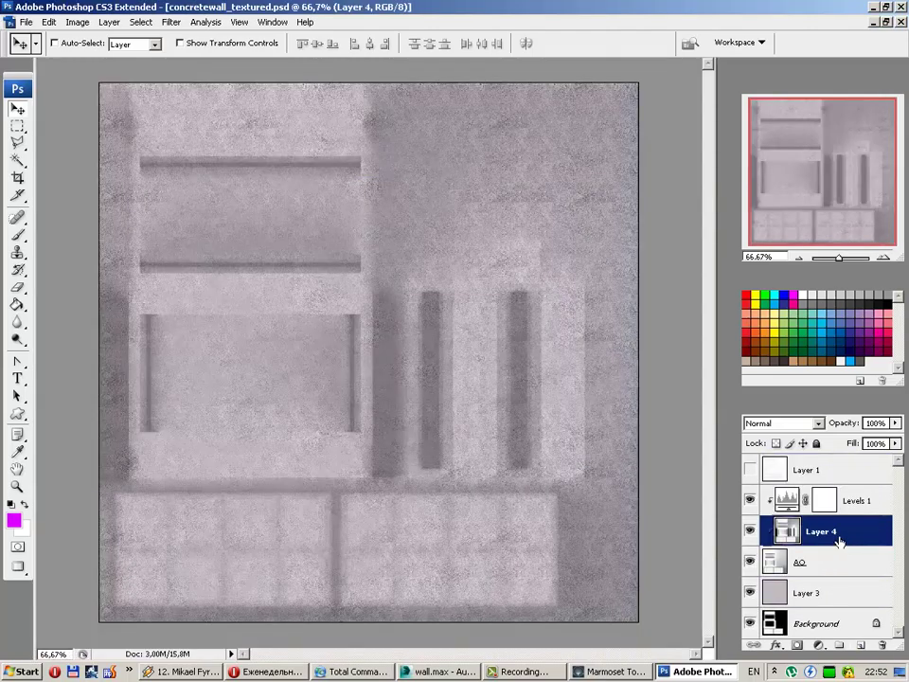
left_click(748, 533)
left_click(748, 533)
Step: Save the texture as a new PSD under a longer concretewall_textured name
left_click(29, 22)
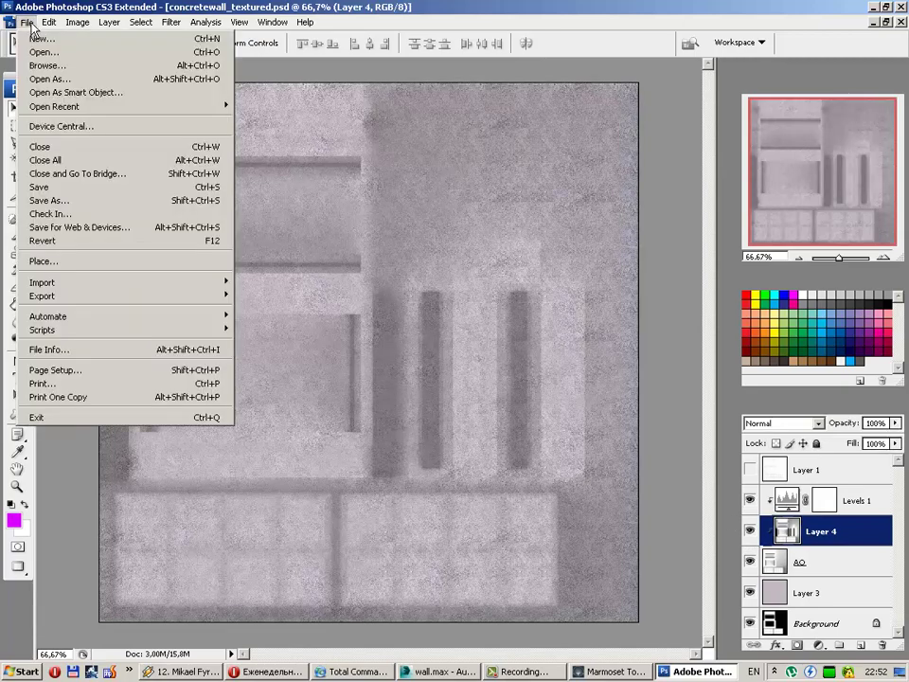
left_click(135, 200)
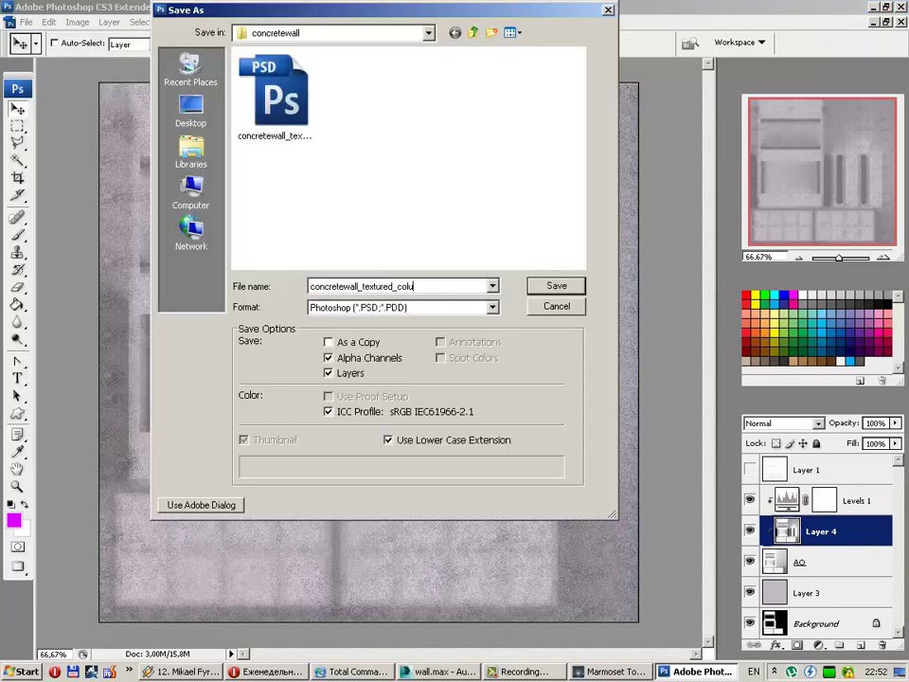
key("Return")
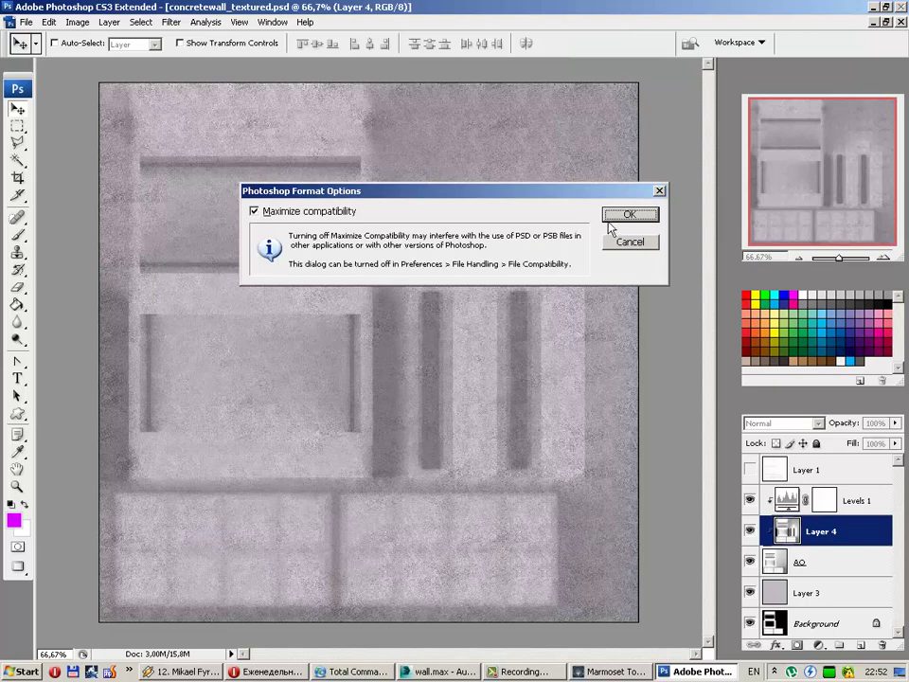
left_click(630, 215)
left_click(438, 672)
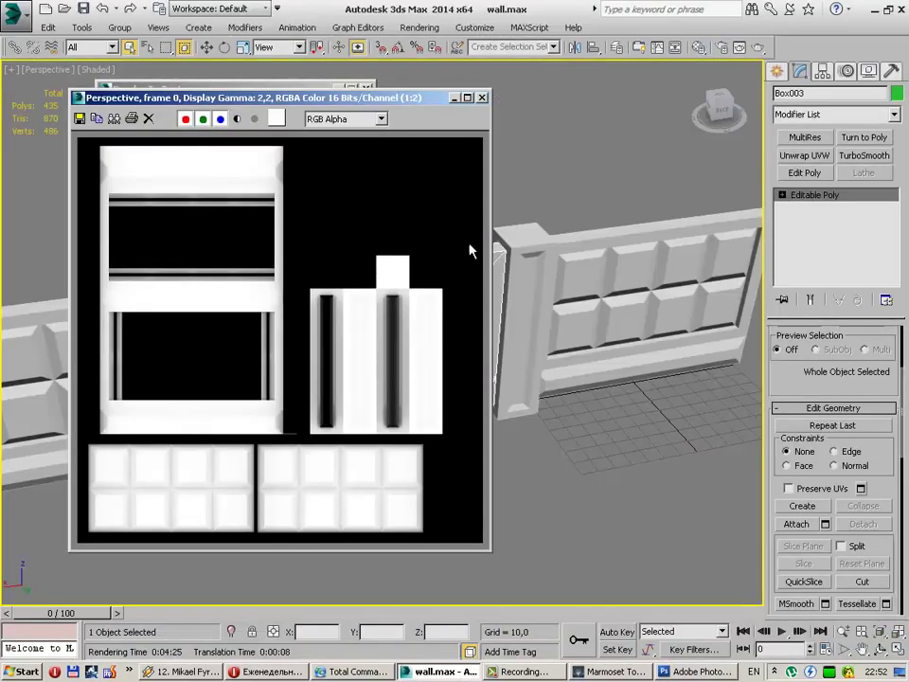
Step: Close the AO preview and baking window, save wall.max, and select the pillar and panel
left_click(482, 97)
left_click(366, 90)
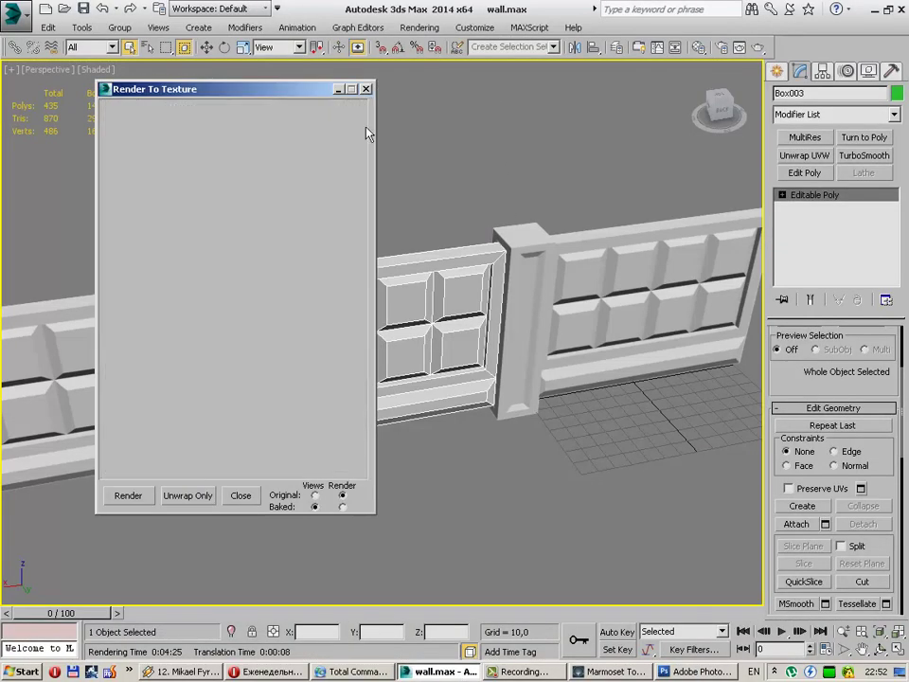
left_click(333, 205)
key("ctrl+s")
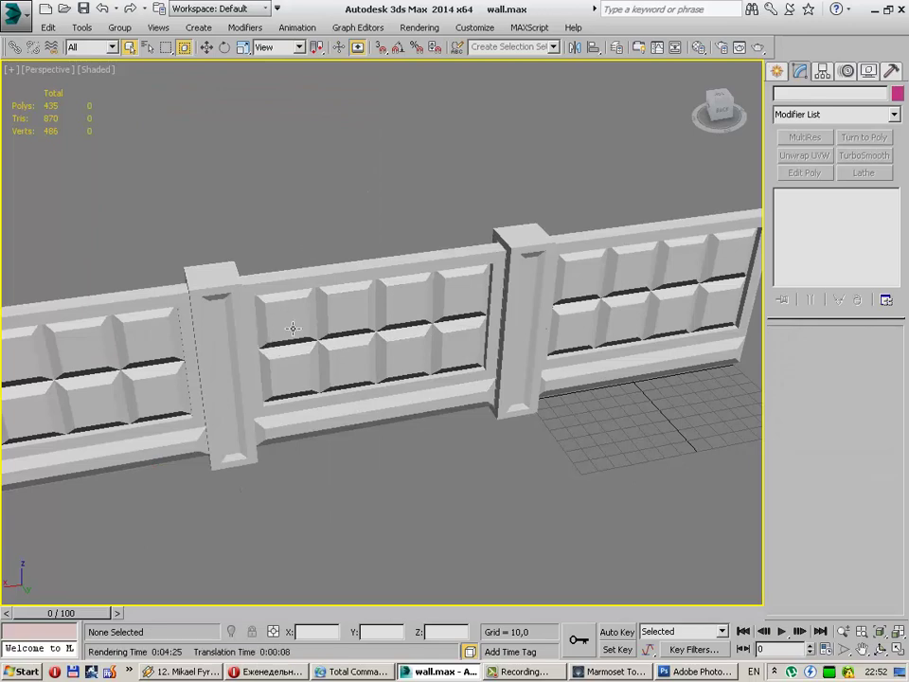
left_click(297, 328)
Step: Export the selection as wall_column.FBX and dismiss the material warning
left_click(28, 18)
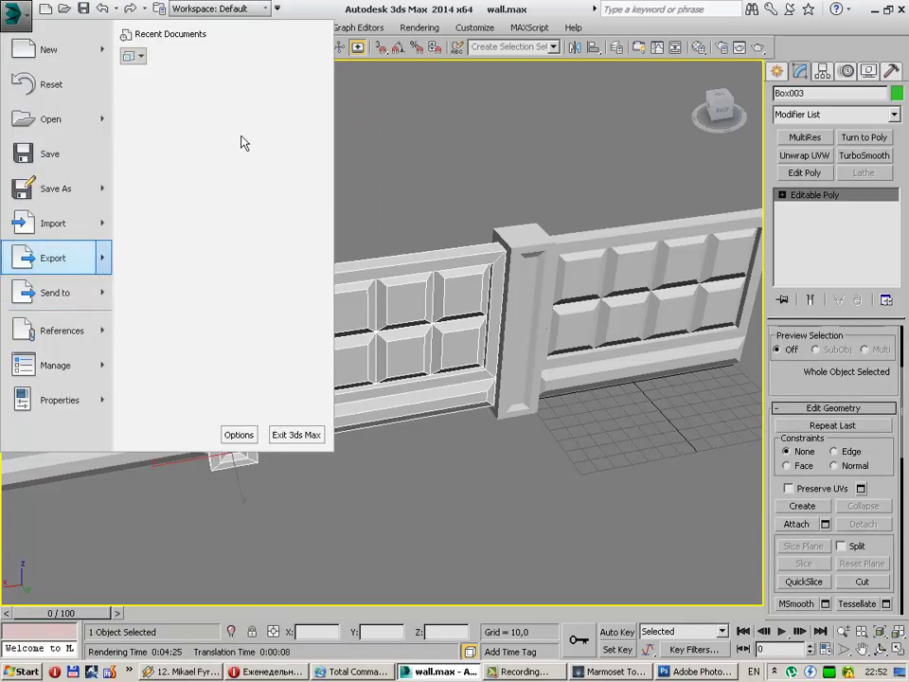
left_click(241, 142)
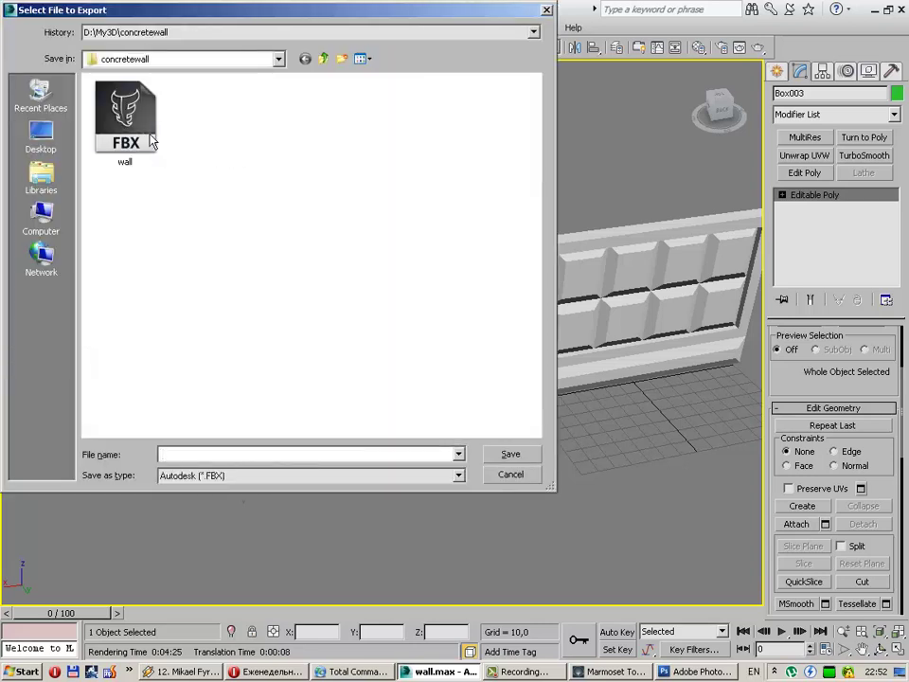
left_click(151, 140)
left_click(246, 454)
type("_")
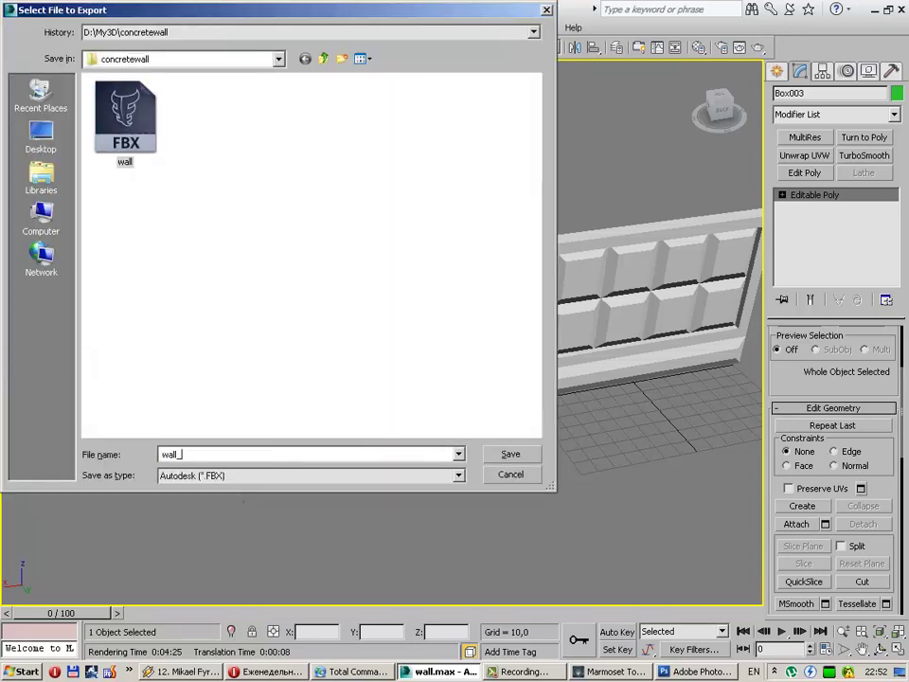
type("column")
key("Return")
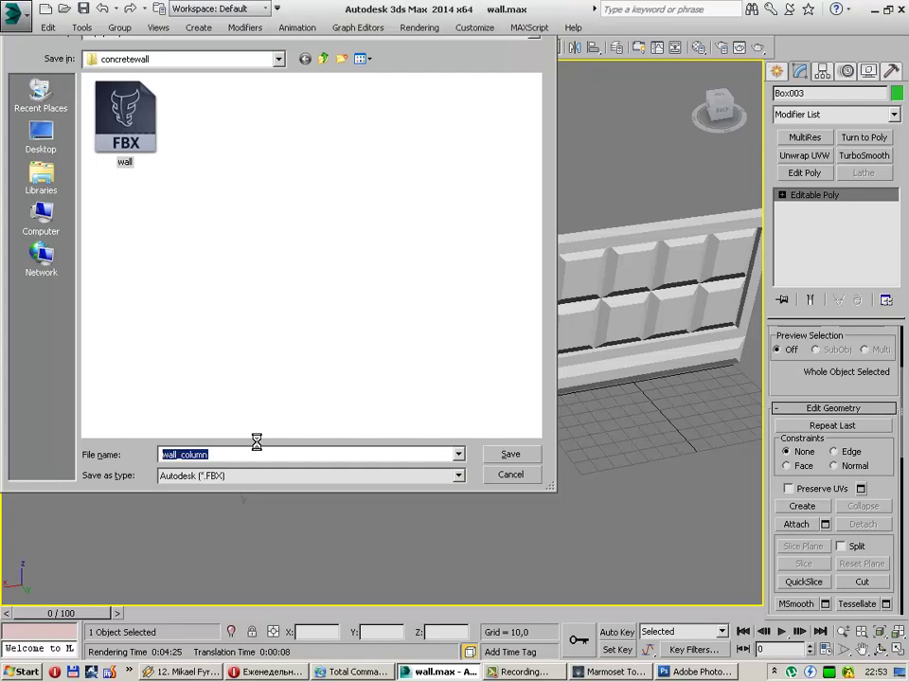
left_click(571, 545)
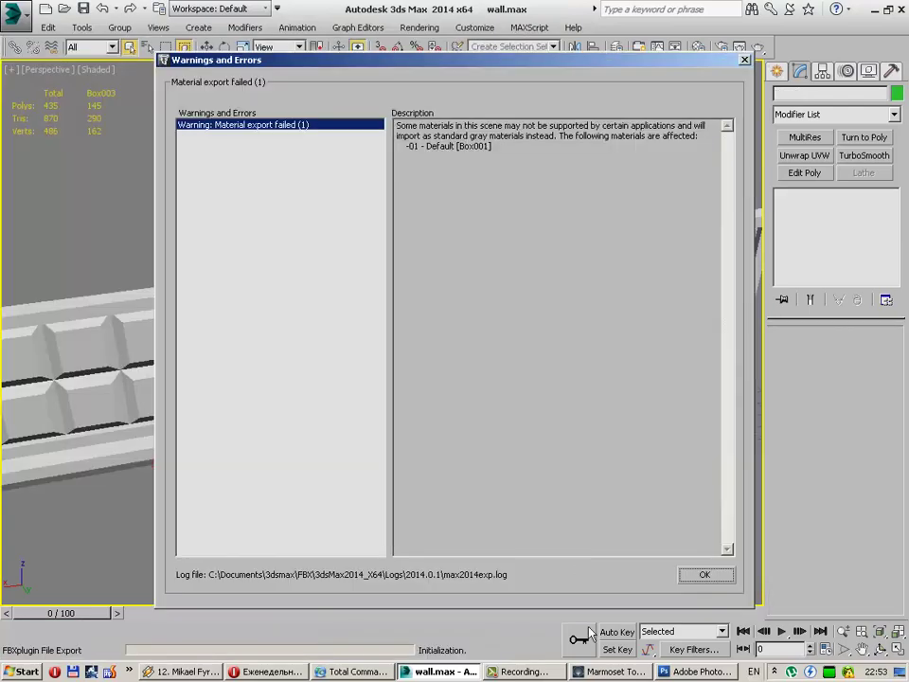
left_click(704, 577)
Step: Load wall_column.FBX in Marmoset and assign concretewall_textured_column as its diffuse map
left_click(620, 671)
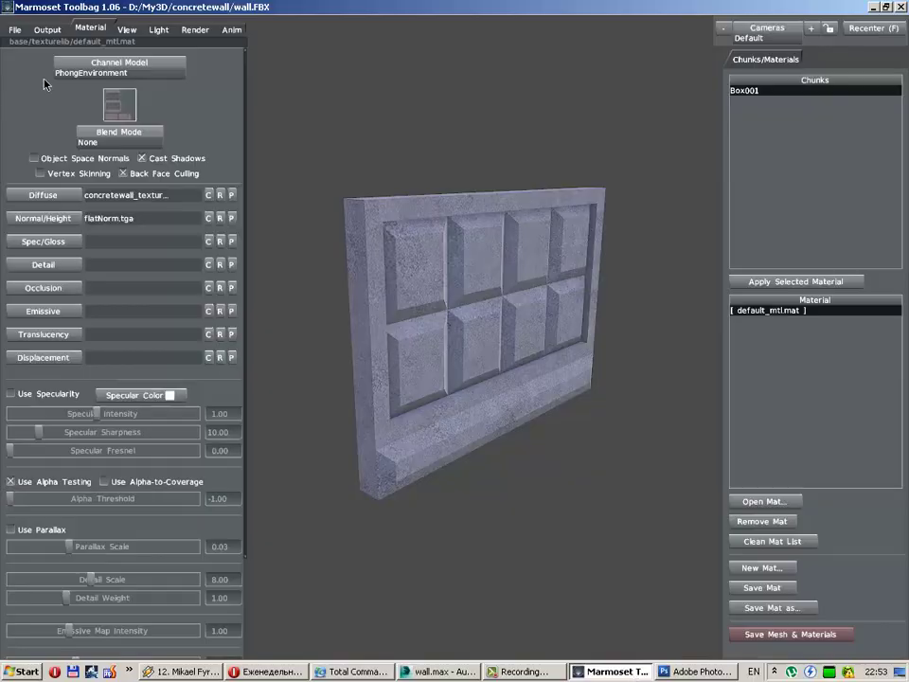
left_click(16, 29)
left_click(37, 84)
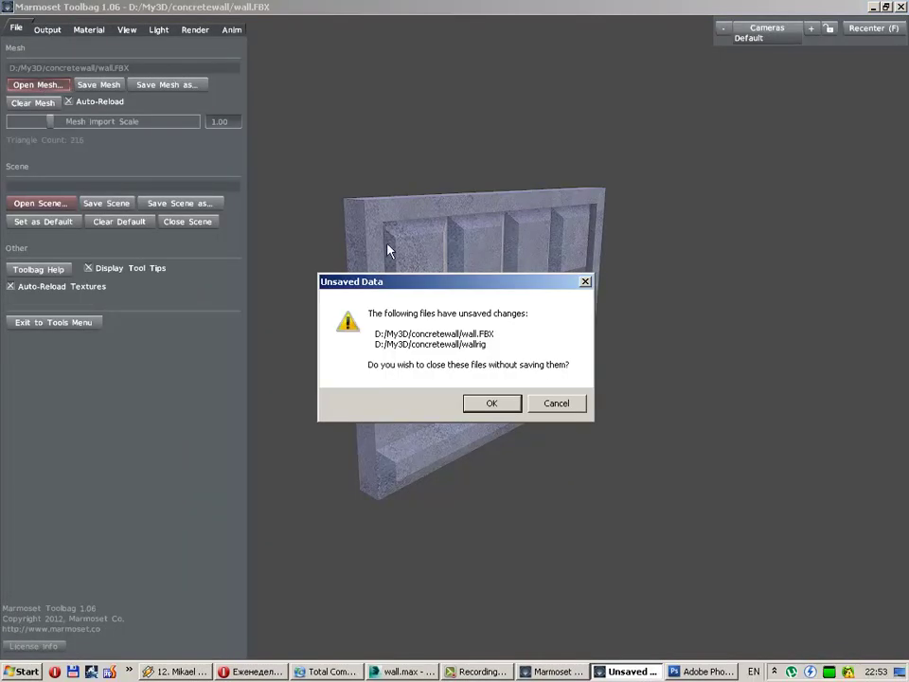
left_click(489, 407)
double_click(261, 118)
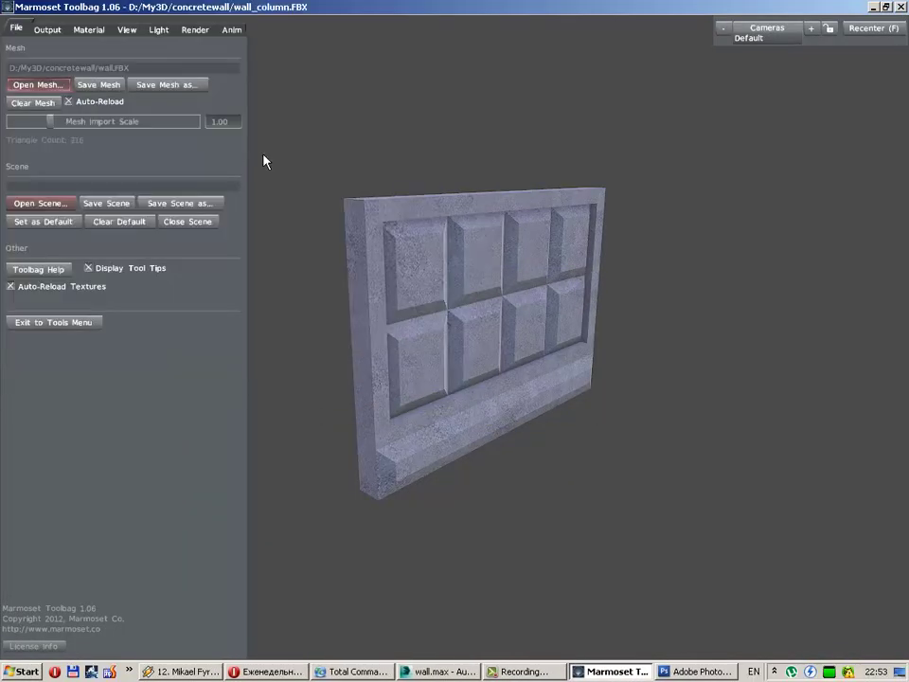
left_click(89, 29)
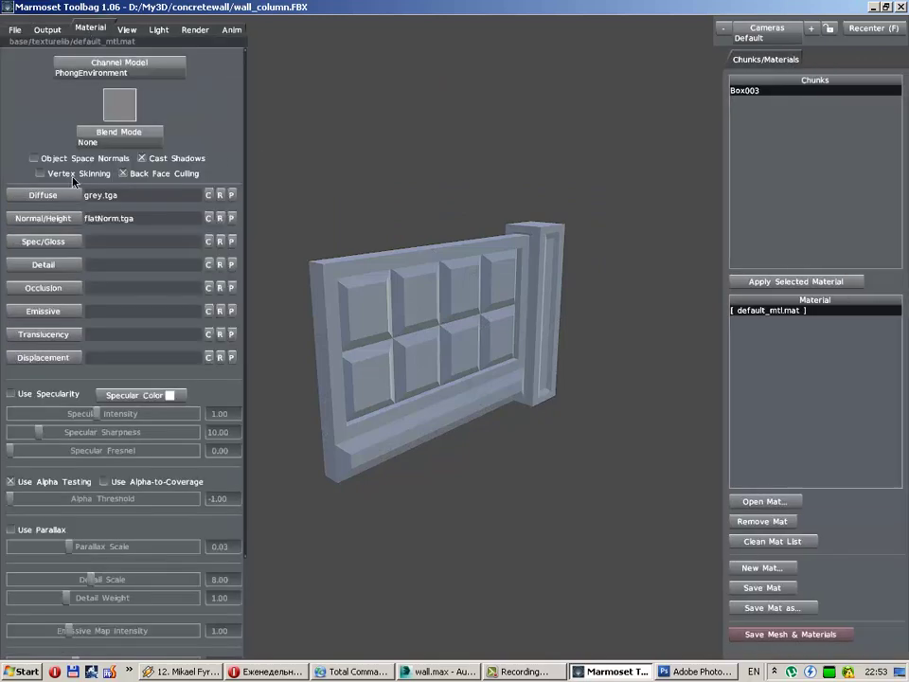
left_click(33, 142)
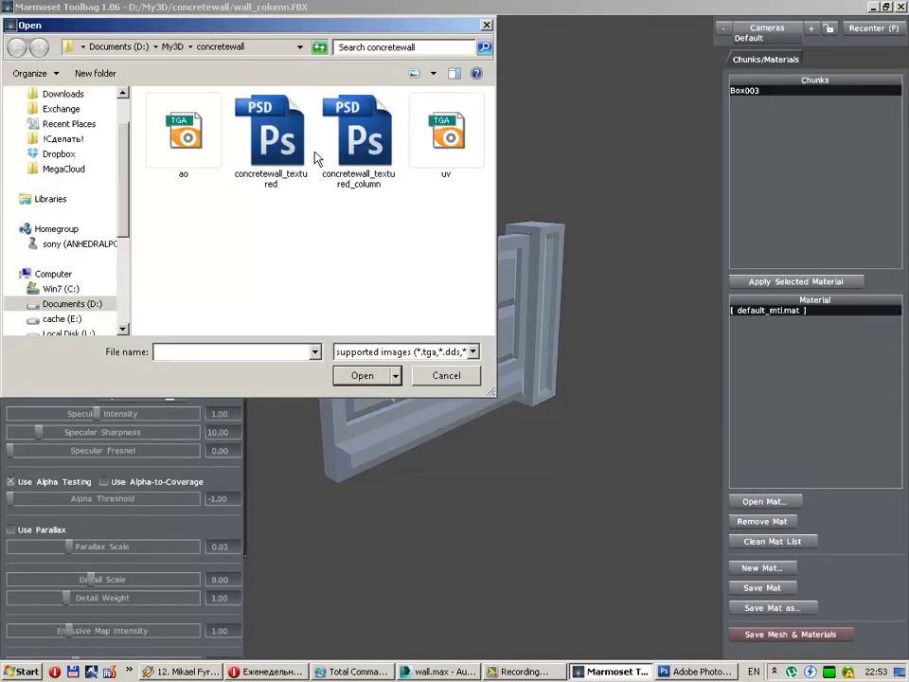
double_click(341, 138)
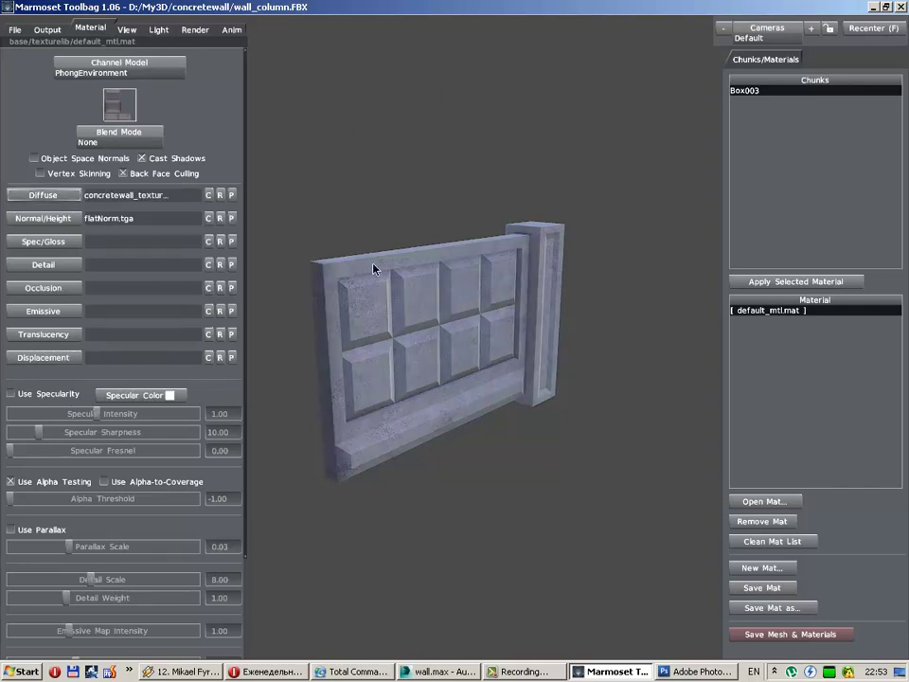
Step: Orbit and zoom around the textured wall in full view, briefly checking Photoshop
mouse_move(314, 320)
left_mouse_down()
mouse_move(604, 307)
mouse_move(614, 337)
mouse_move(534, 337)
left_mouse_up()
key("Tab")
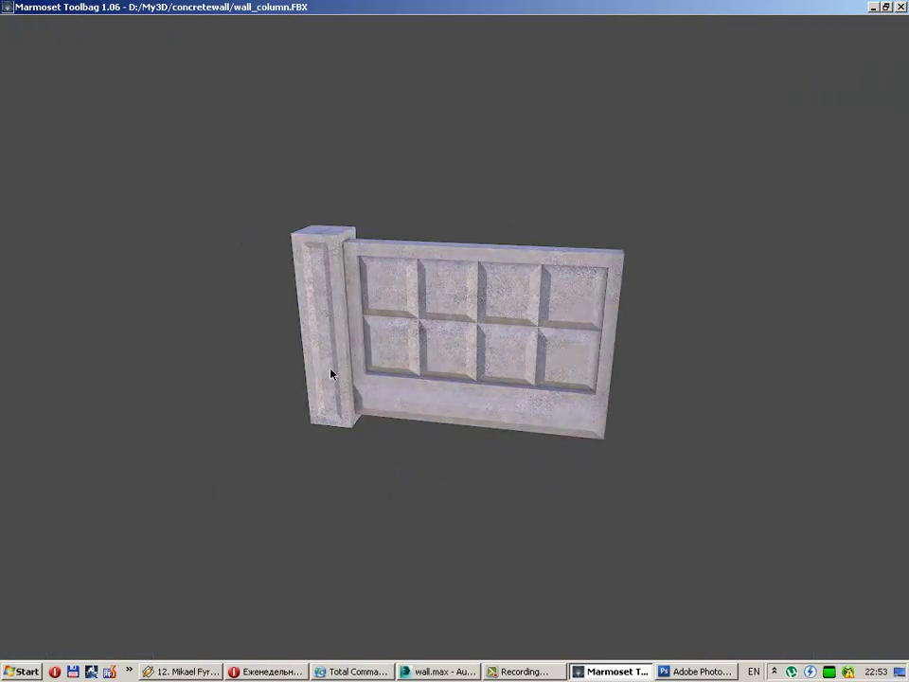
right_click_drag(331, 370, 438, 455)
left_click_drag(436, 453, 215, 438)
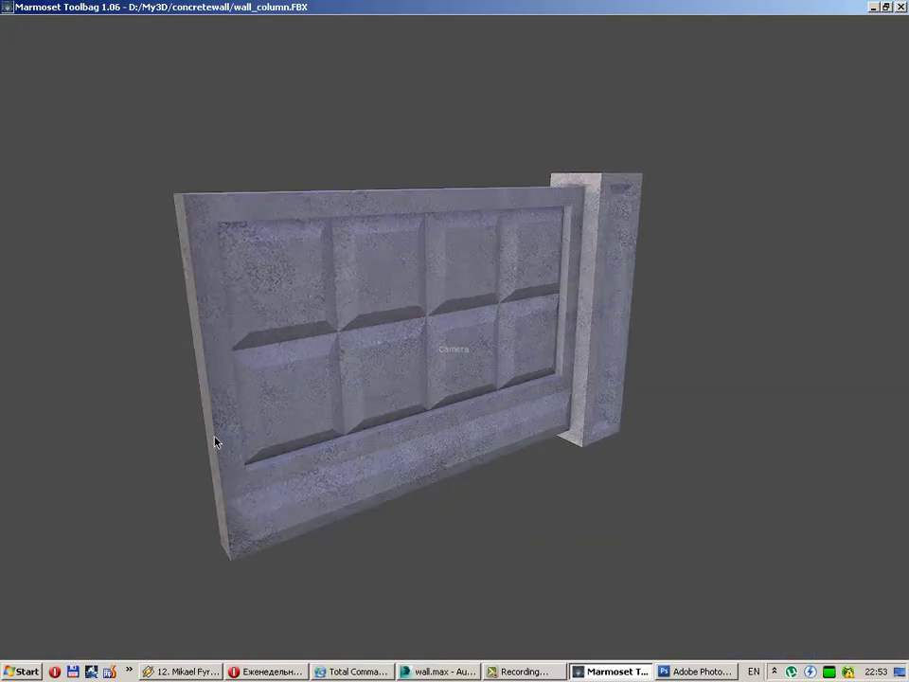
mouse_move(214, 438)
right_mouse_down()
mouse_move(313, 459)
mouse_move(361, 375)
right_mouse_up()
mouse_move(361, 375)
left_mouse_down()
mouse_move(304, 318)
mouse_move(307, 272)
mouse_move(334, 403)
mouse_move(357, 247)
mouse_move(359, 365)
mouse_move(428, 413)
mouse_move(547, 404)
mouse_move(566, 478)
mouse_move(359, 380)
left_mouse_up()
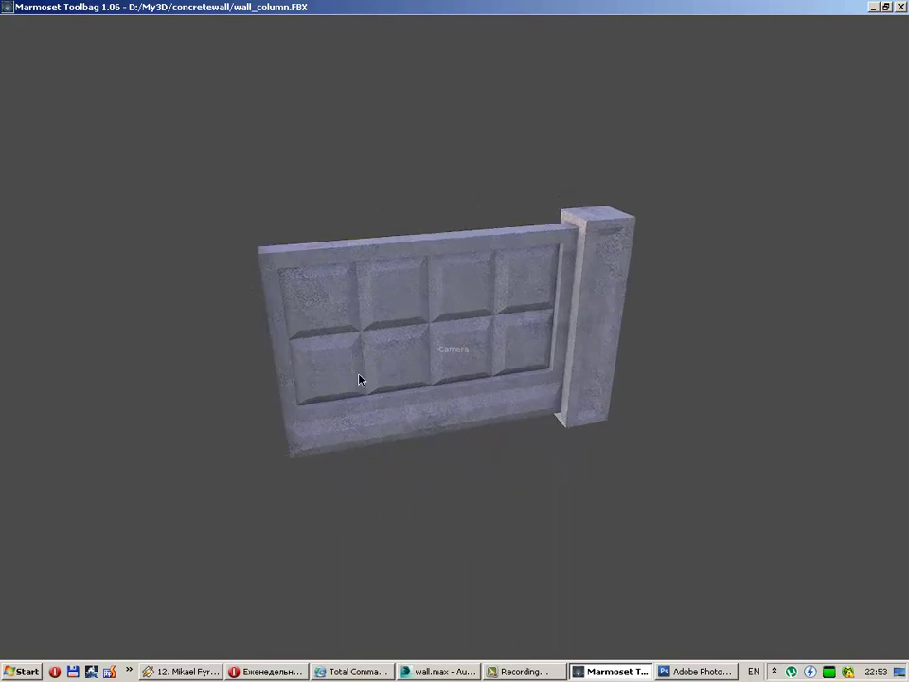
left_click(696, 671)
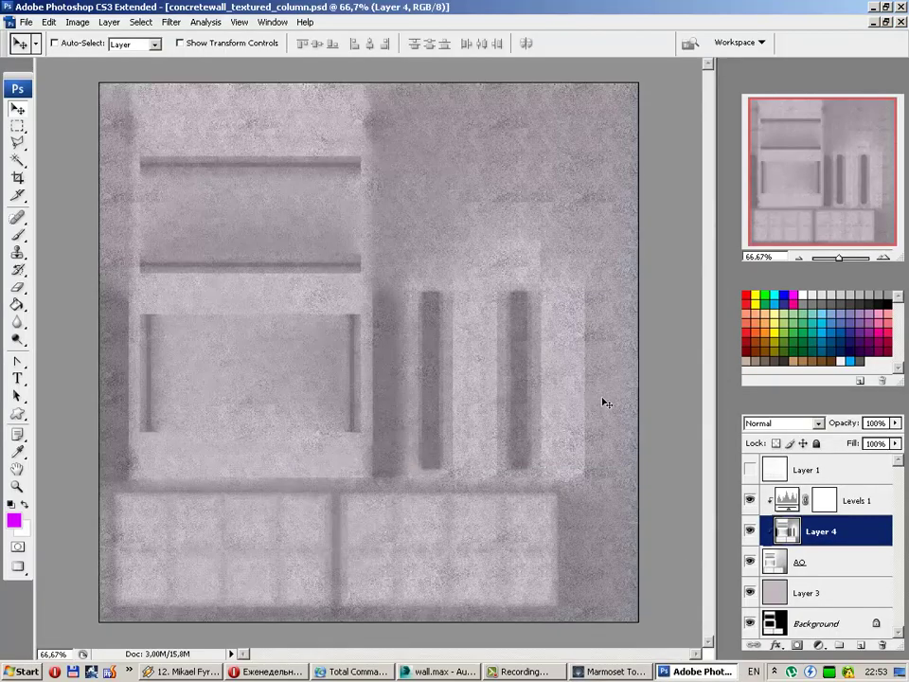
left_click(596, 672)
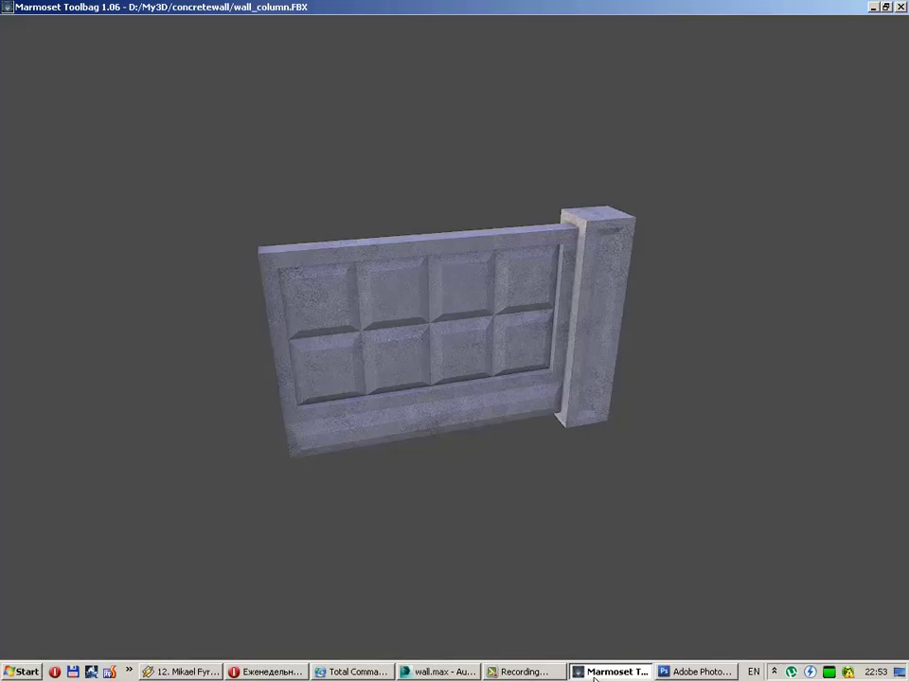
Step: Select all three wall sections and export them over wall_column.FBX, dismissing the material warning
left_click(462, 672)
left_click(560, 328, "ctrl")
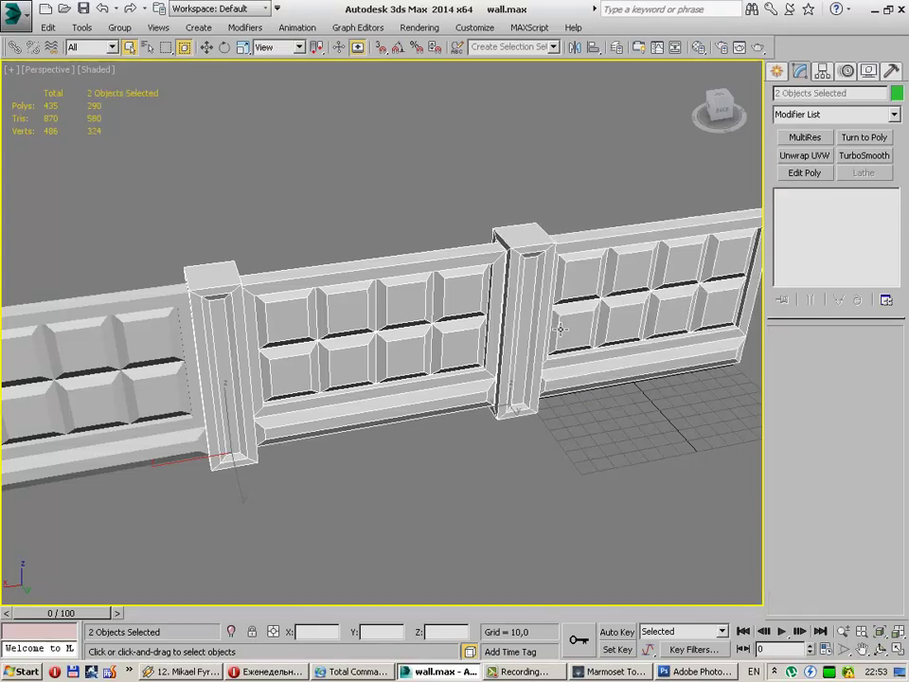
left_click(182, 333, "ctrl")
left_click(16, 13)
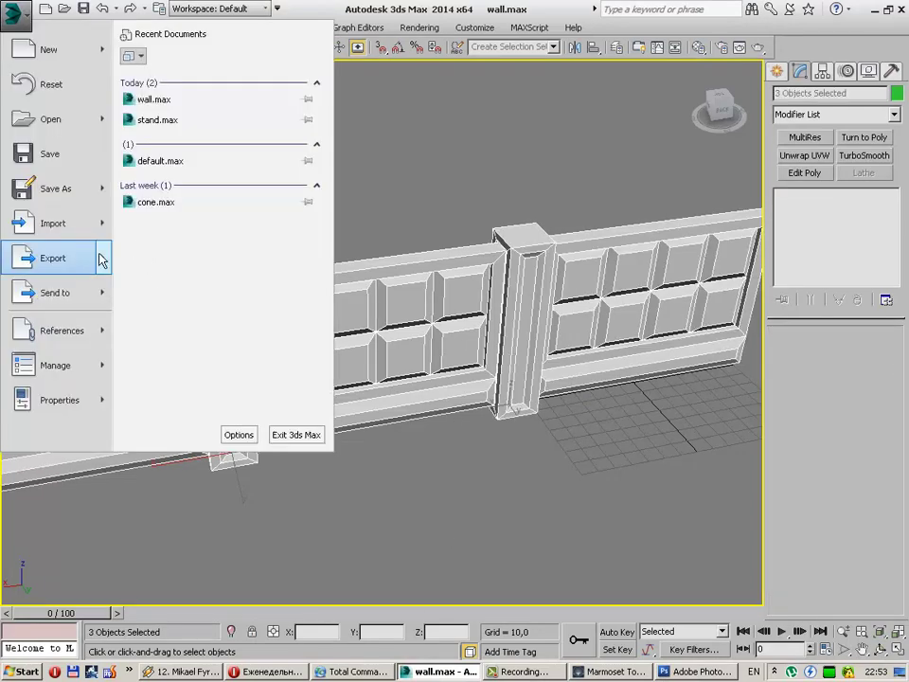
mouse_move(53, 258)
left_click(156, 90)
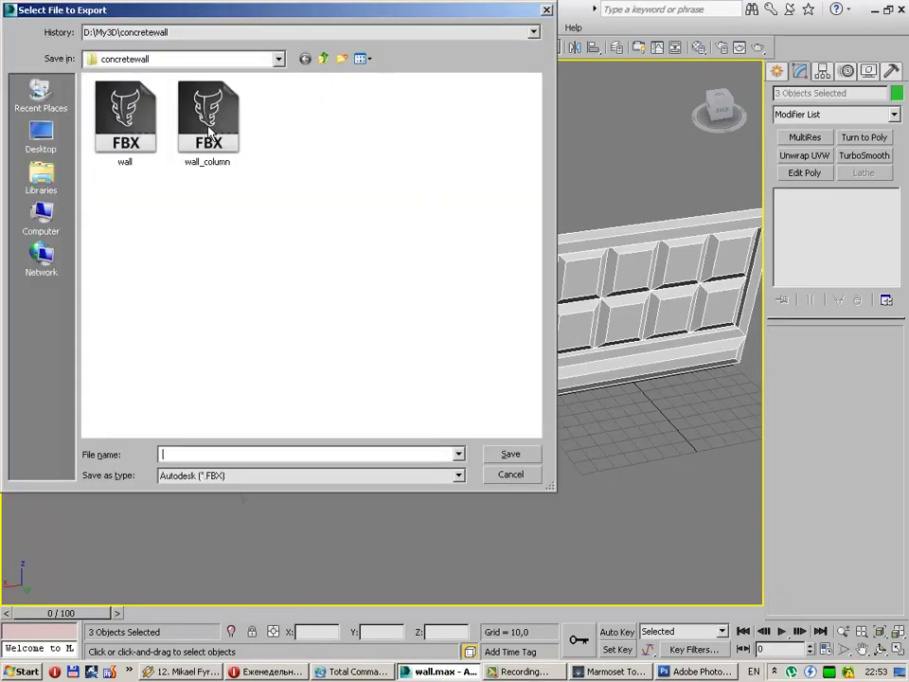
double_click(208, 137)
left_click(494, 385)
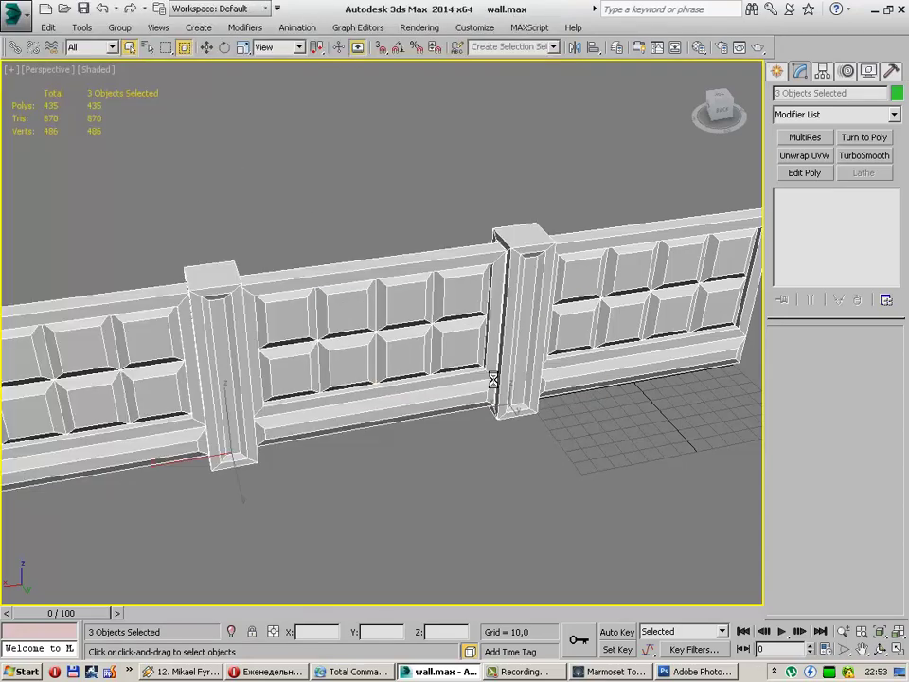
left_click(595, 553)
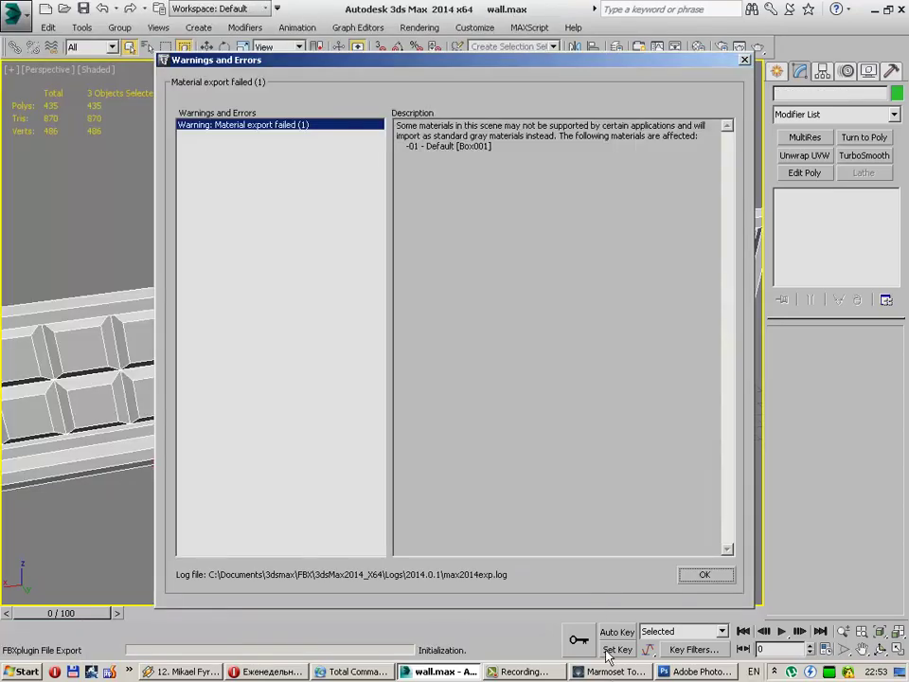
left_click(726, 578)
Step: Orbit and dolly the camera down the wall's length to bring the right end column into view
mouse_move(559, 568)
left_mouse_down()
mouse_move(300, 448)
mouse_move(426, 446)
mouse_move(354, 415)
mouse_move(231, 416)
mouse_move(318, 428)
mouse_move(359, 469)
mouse_move(247, 401)
mouse_move(158, 422)
mouse_move(198, 424)
mouse_move(202, 367)
mouse_move(224, 316)
mouse_move(339, 343)
mouse_move(494, 333)
mouse_move(485, 298)
mouse_move(371, 346)
mouse_move(324, 355)
left_mouse_up()
mouse_move(324, 355)
right_mouse_down()
mouse_move(318, 349)
mouse_move(341, 412)
mouse_move(344, 463)
mouse_move(360, 449)
right_mouse_up()
left_click_drag(360, 449, 417, 473)
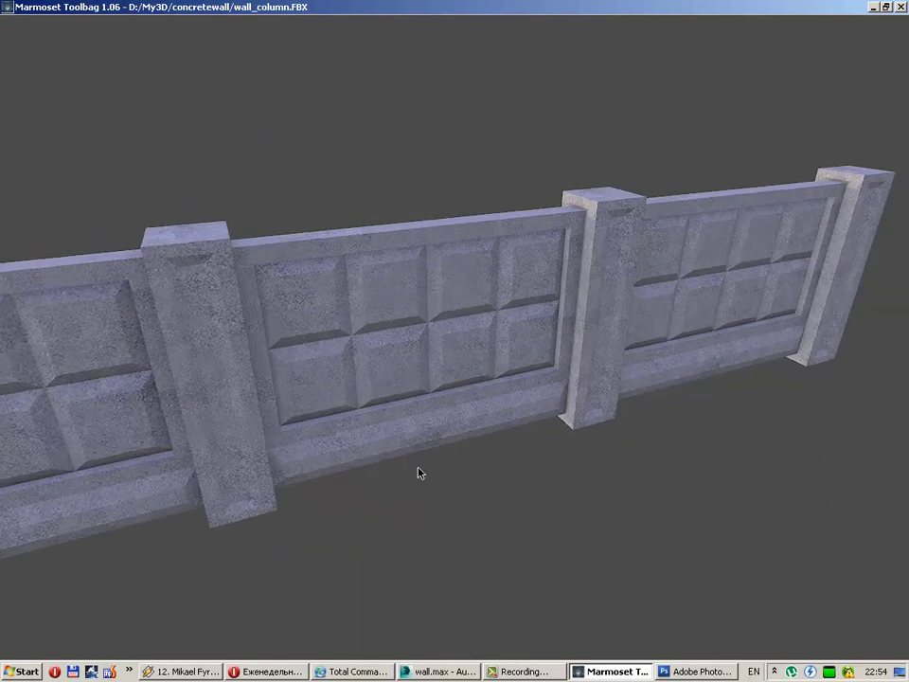